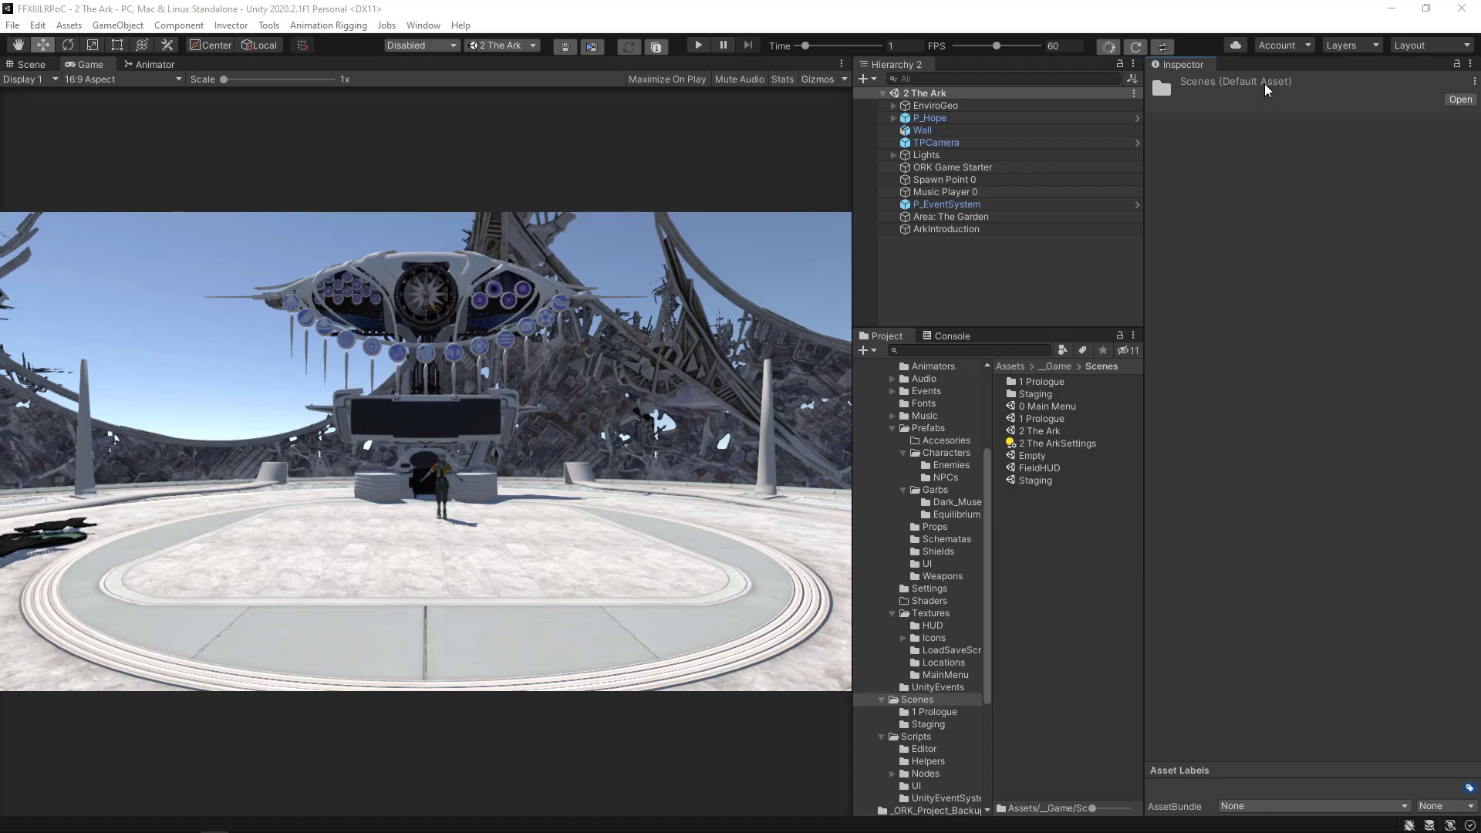
- Open the ORK Framework editor and go to its GUI Boxes settings
left_click(1265, 13)
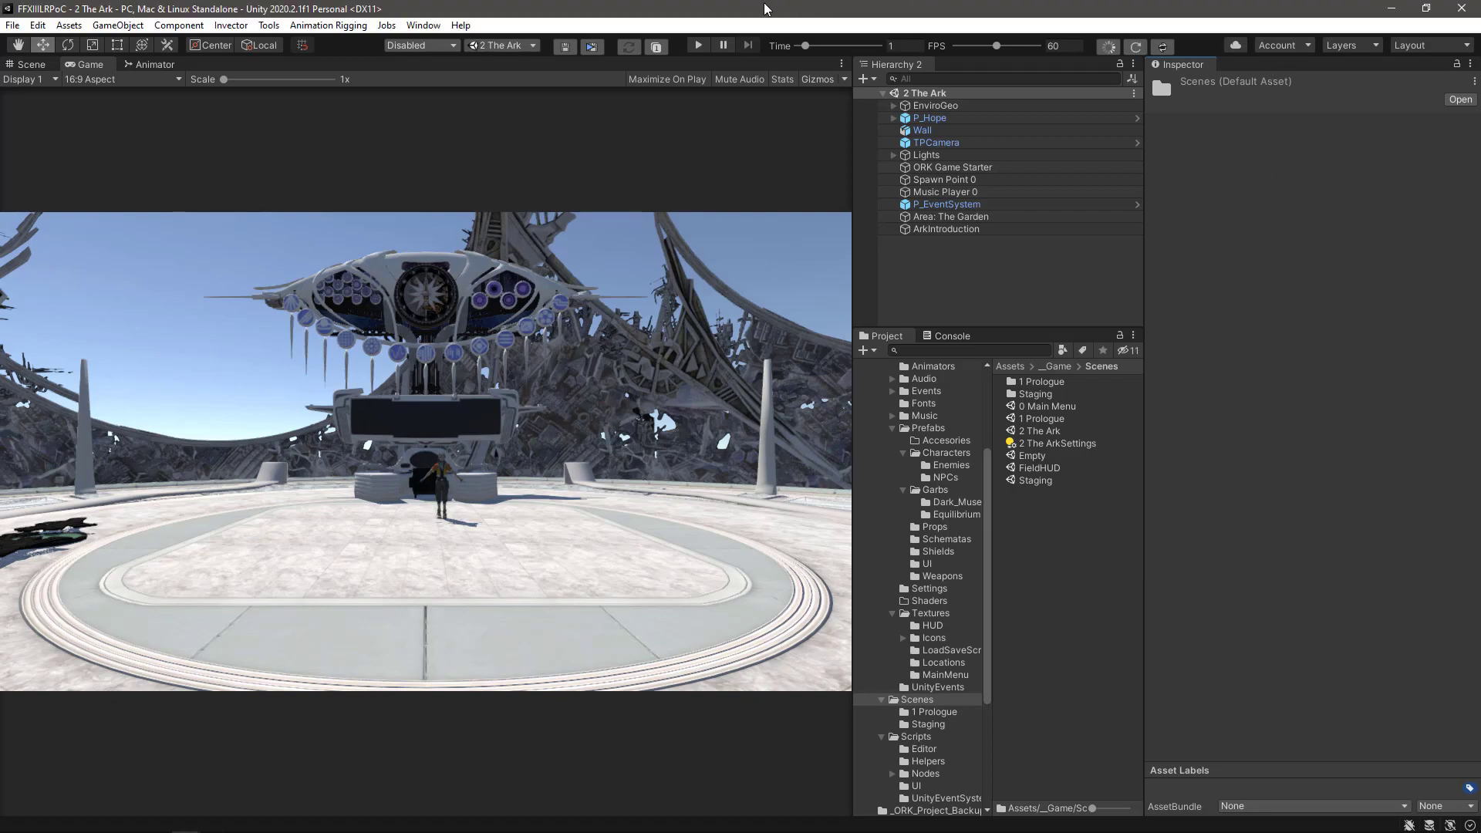
left_click(421, 27)
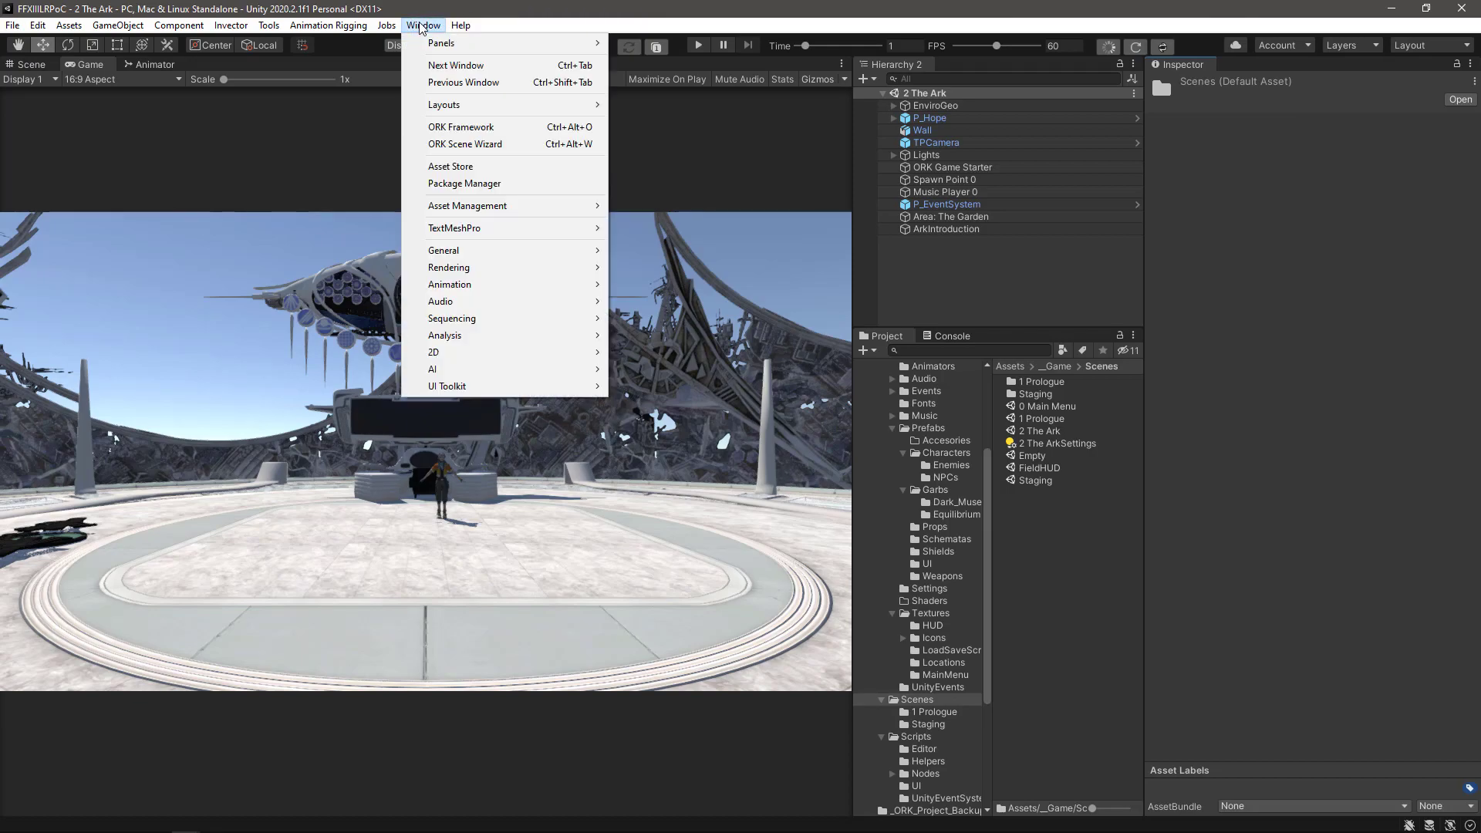
left_click(430, 129)
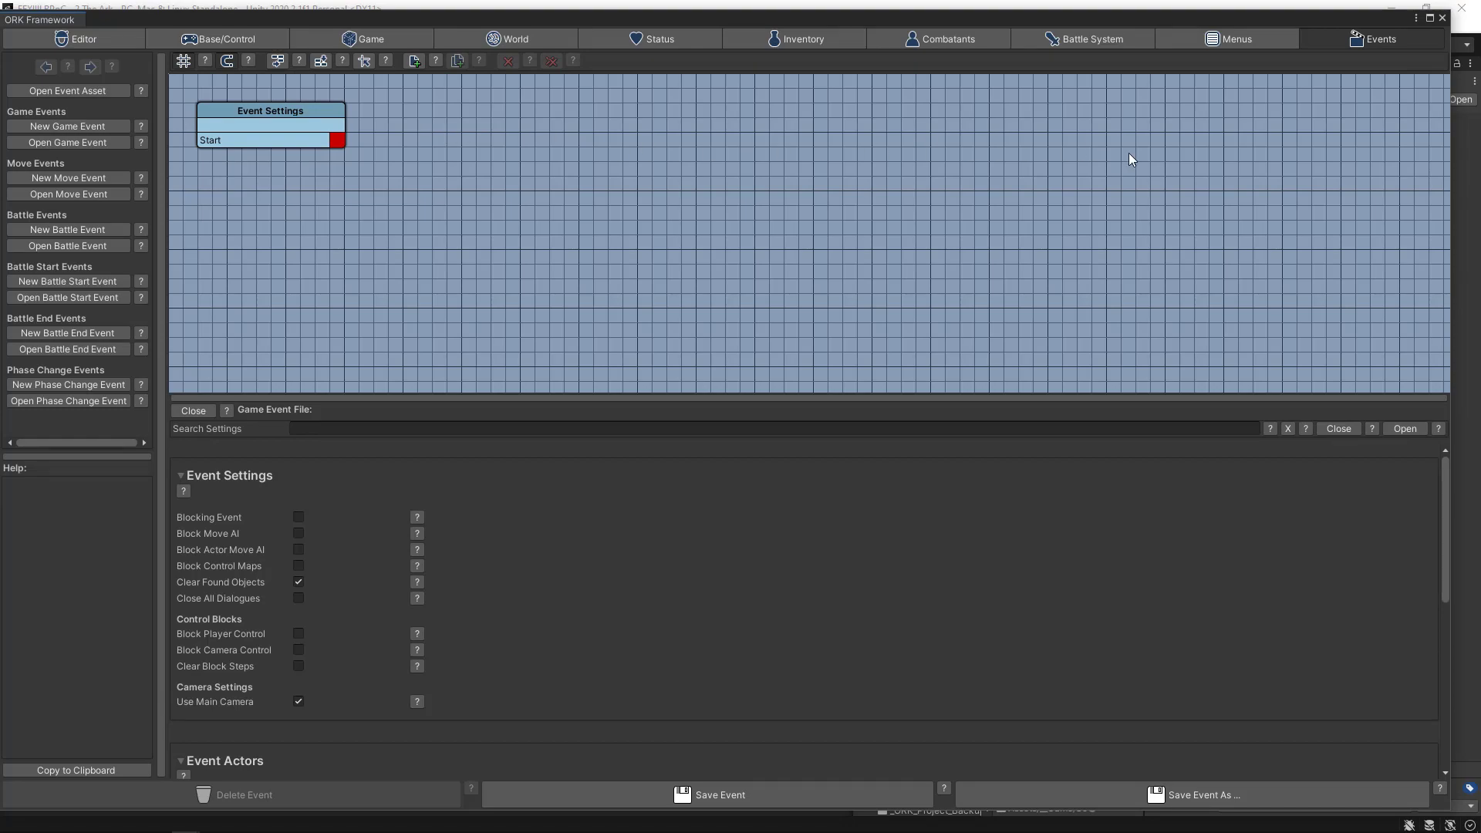
left_click(1187, 43)
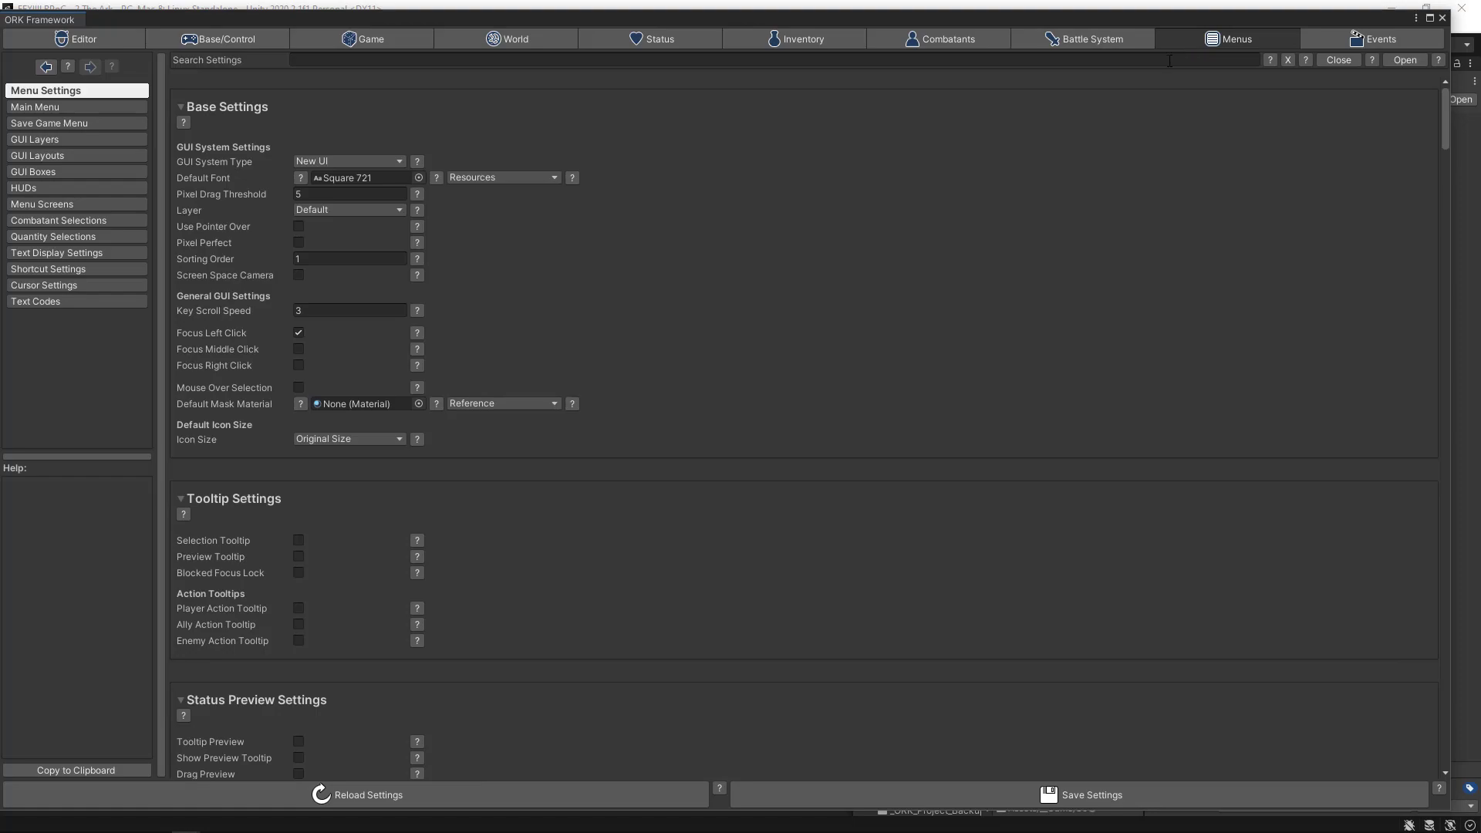
left_click(31, 171)
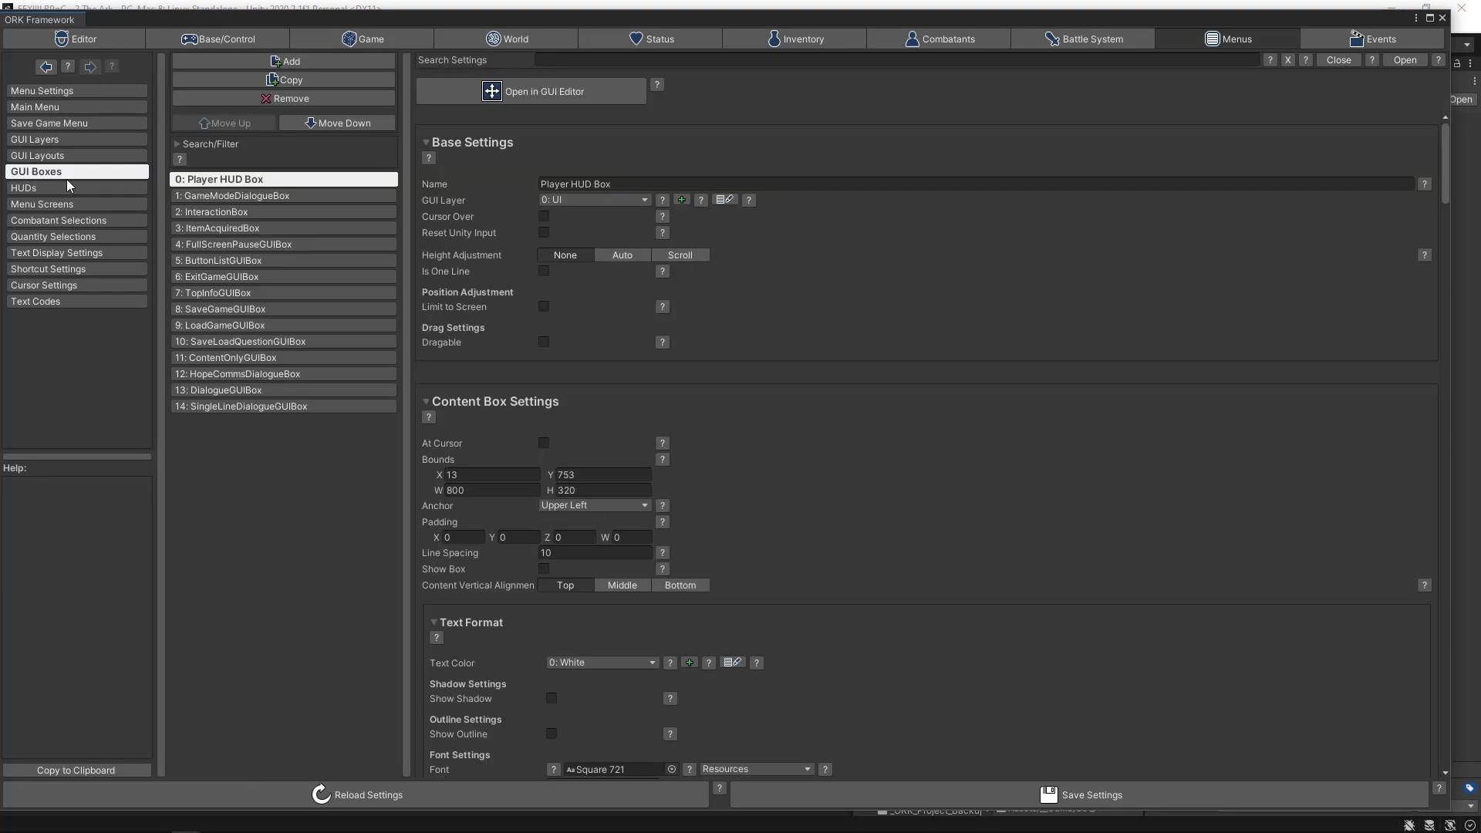
- Add a GUI box named BottomDialogueGUIBox and turn off its Cursor Over and Reset Unity Input options
left_click(330, 62)
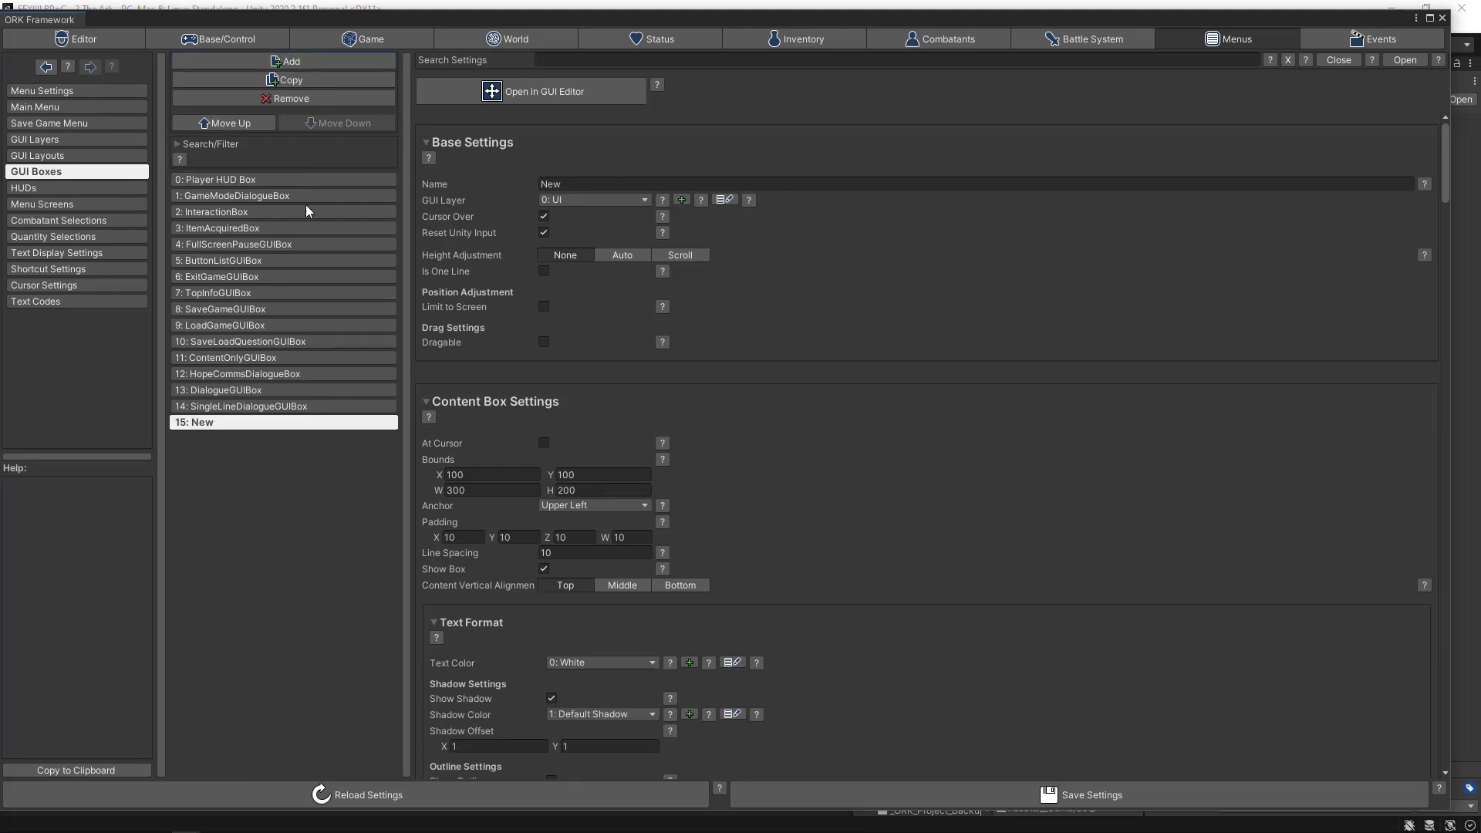
left_click(593, 183)
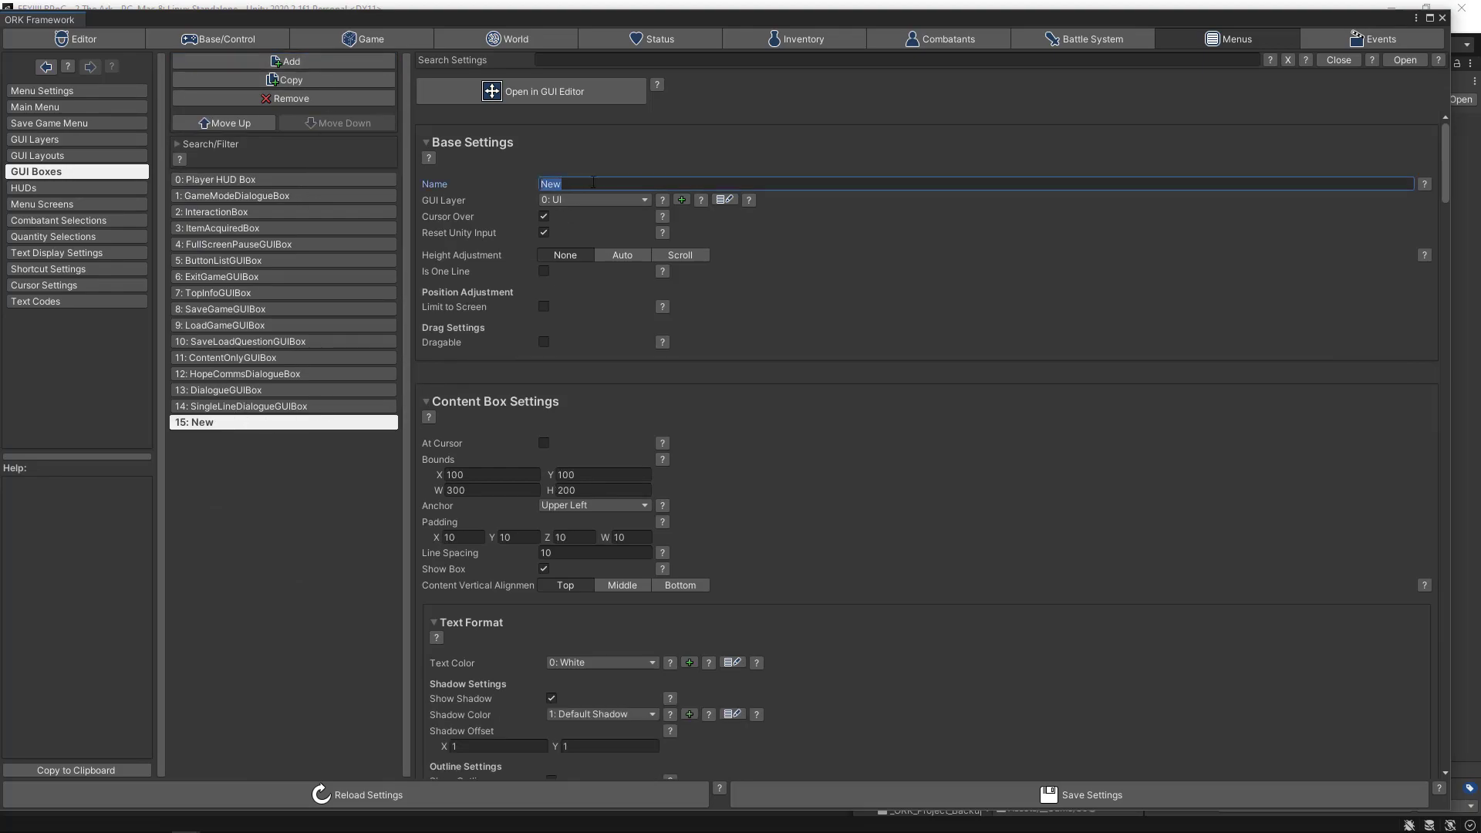
type("bOTTOM")
key("BackSpace")
key("BackSpace")
key("BackSpace")
key("BackSpace")
key("BackSpace")
key("BackSpace")
type("BottomDialoguegui")
key("BackSpace")
key("BackSpace")
key("BackSpace")
type("G")
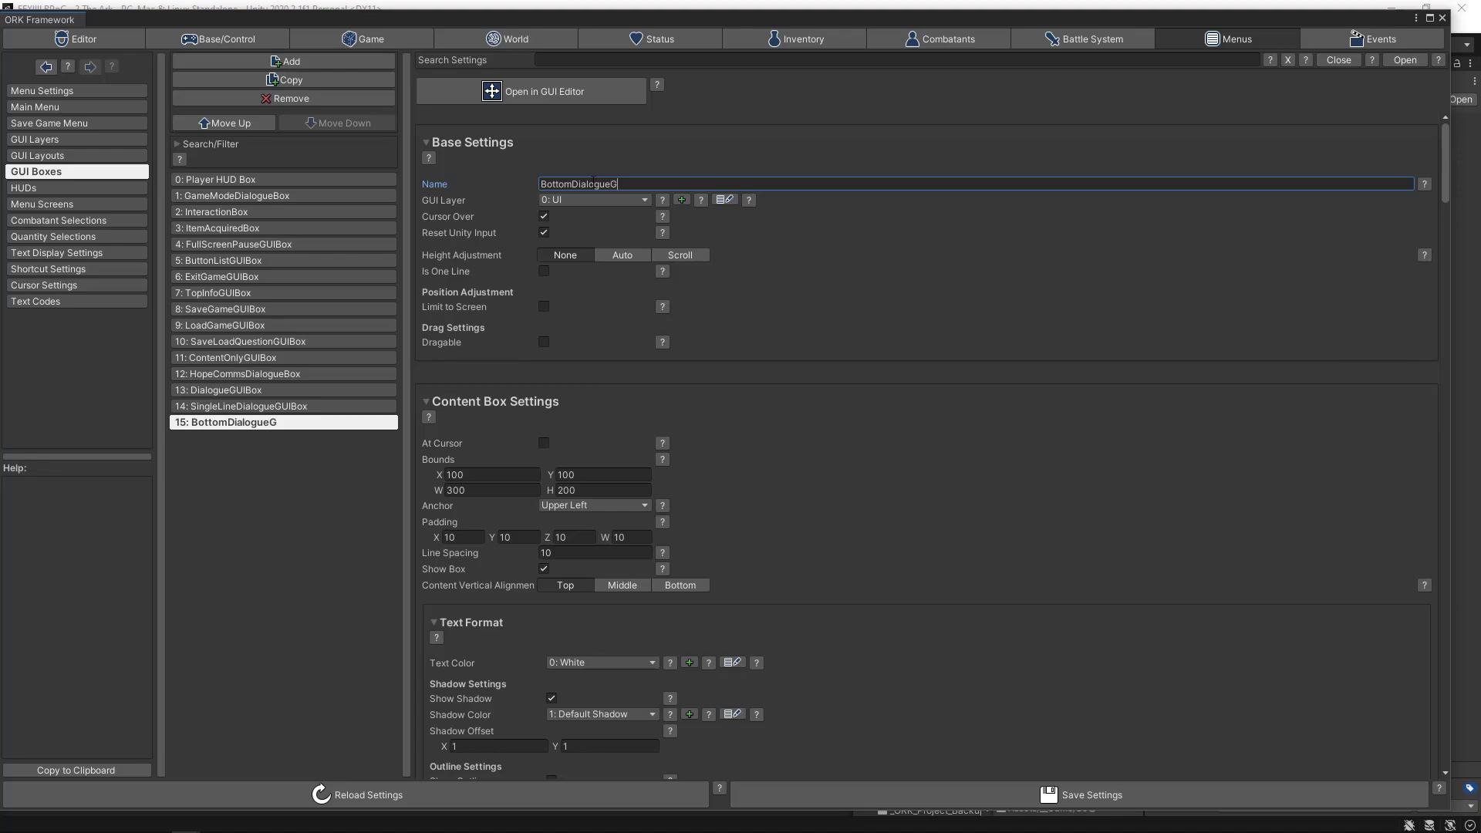
type("UIBox")
key("ctrl+a")
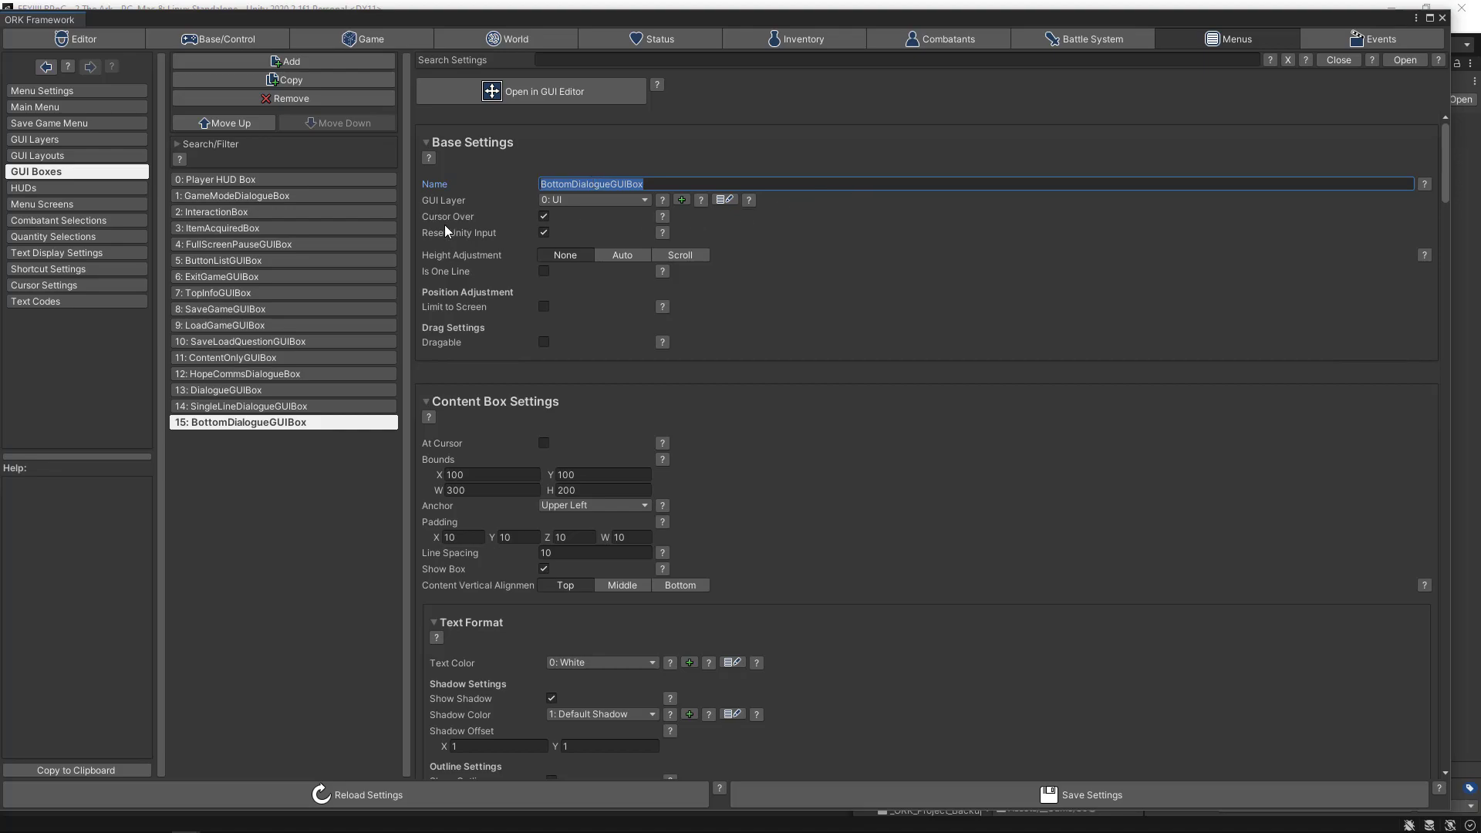
left_click(544, 218)
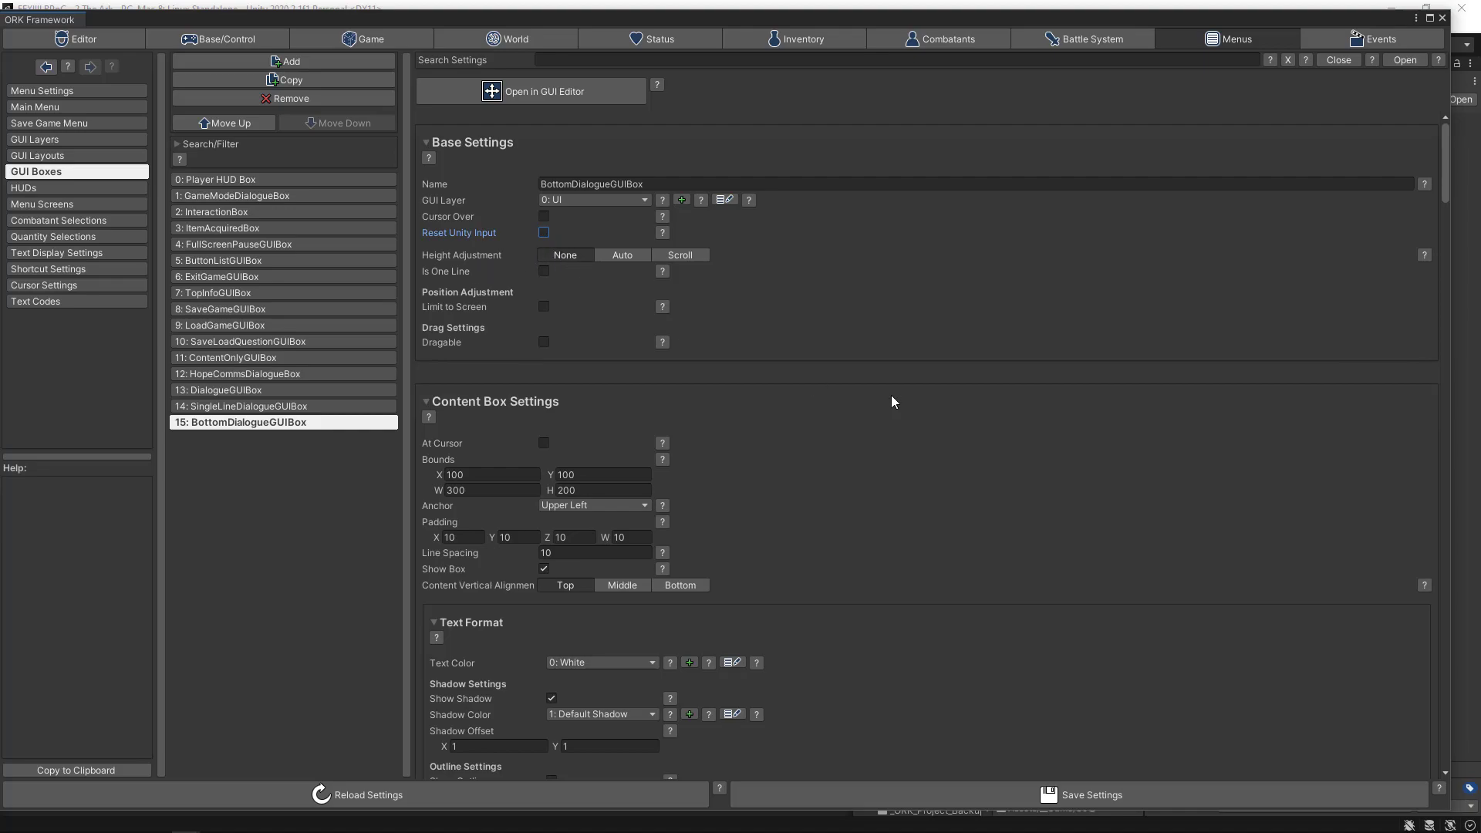
- Set the content box bounds to X 0, Y 1080, width 1920 and height 220
scroll(926, 402, "down", 3)
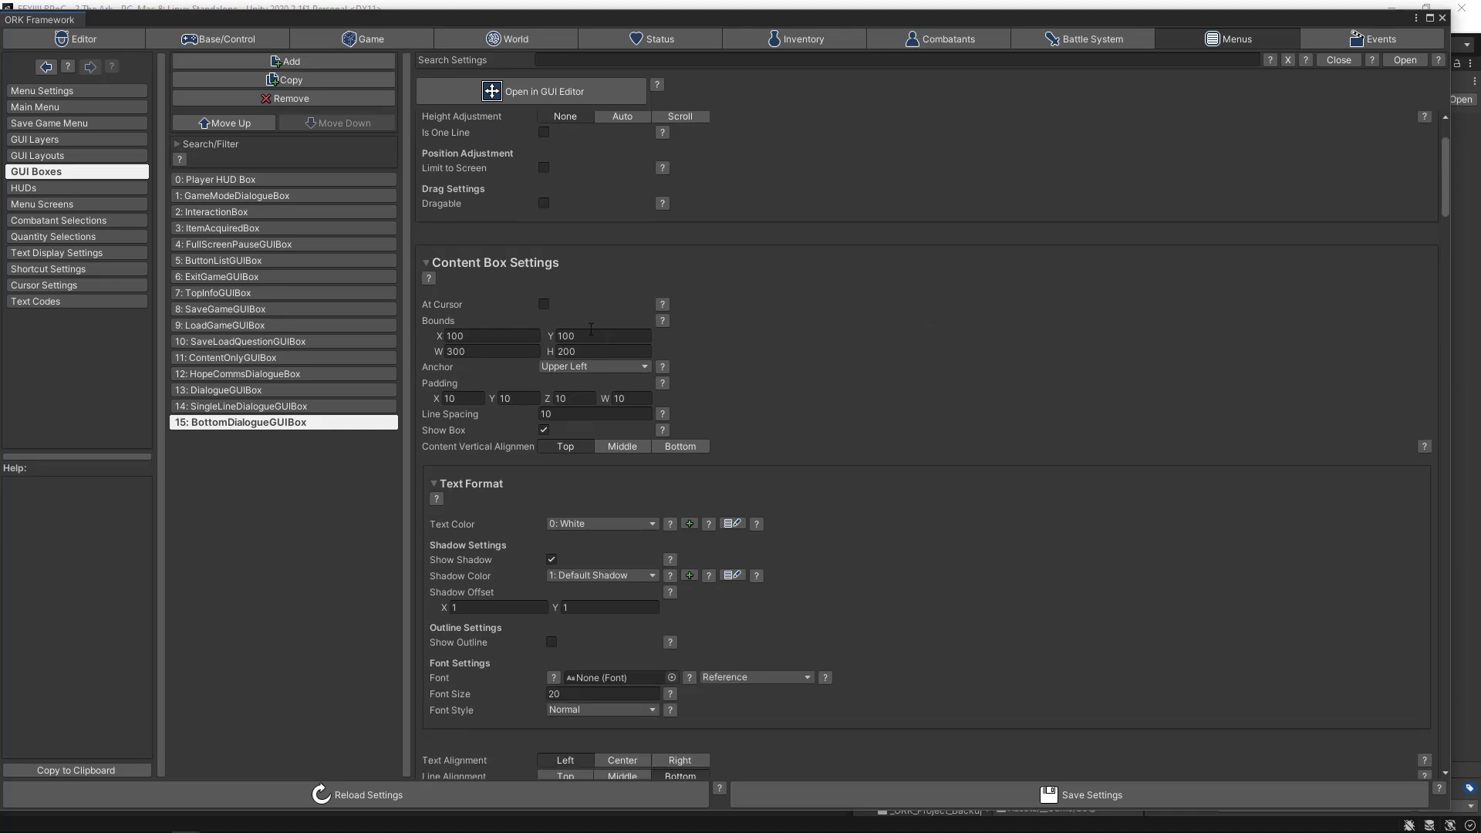
left_click(503, 336)
type("0")
left_click(579, 335)
type("1080")
left_click(508, 352)
type("1920")
left_click(600, 351)
type("220")
scroll(836, 349, "down", 1)
scroll(689, 360, "down", 2)
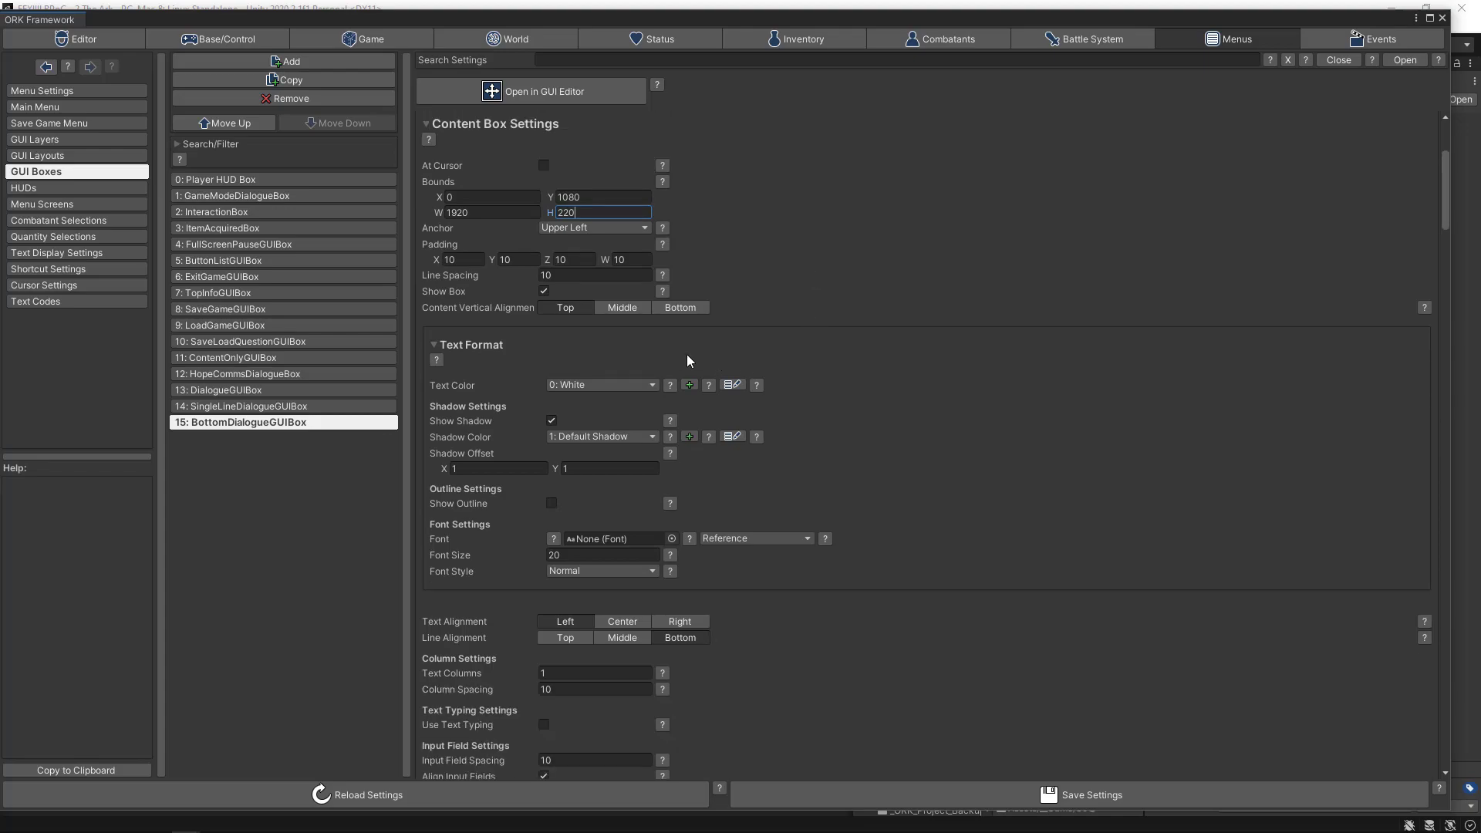
- Set the content box text format to the Square 721 font at size 38
scroll(926, 353, "down", 2)
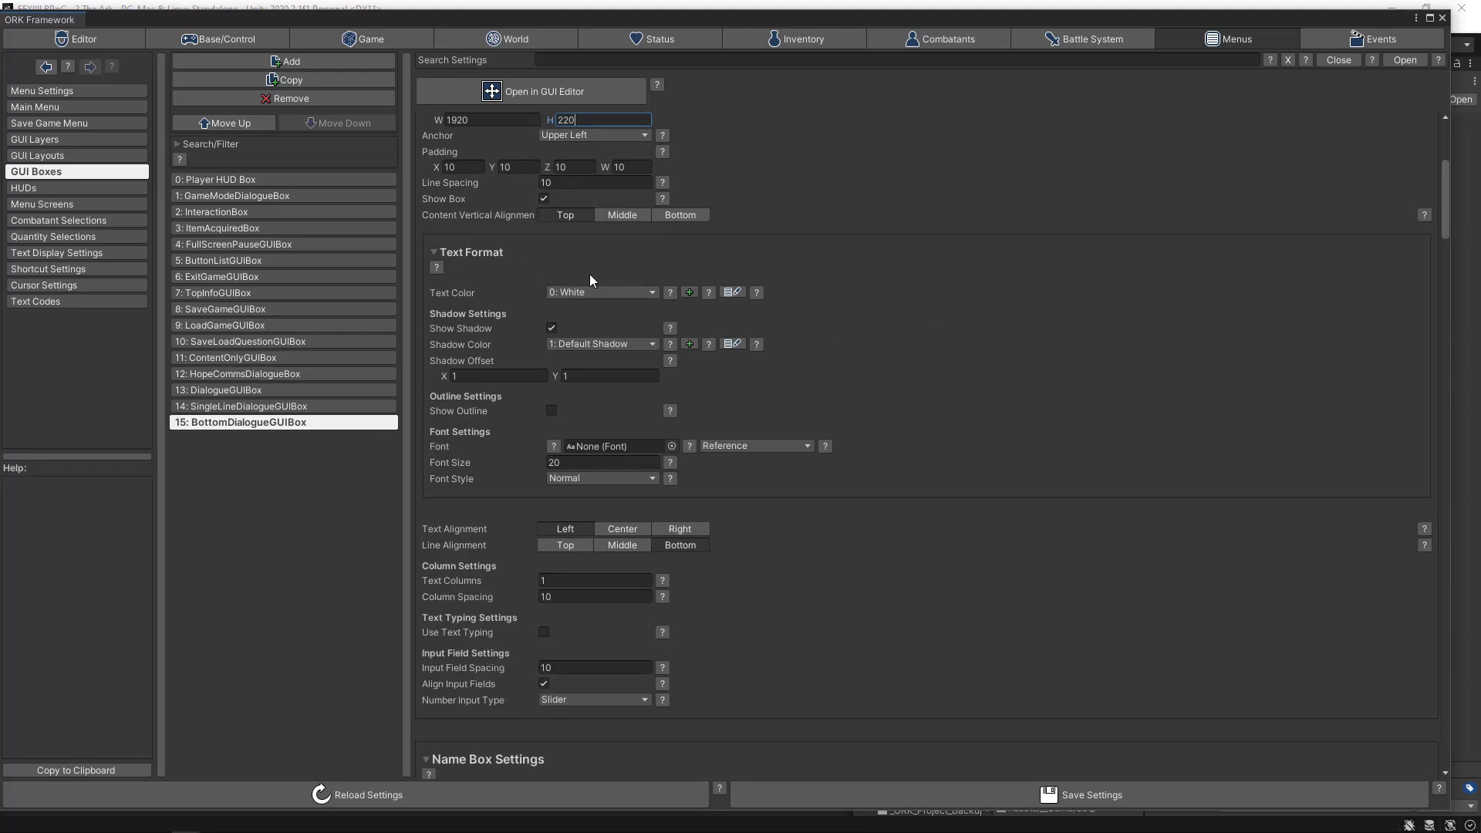
scroll(754, 321, "down", 1)
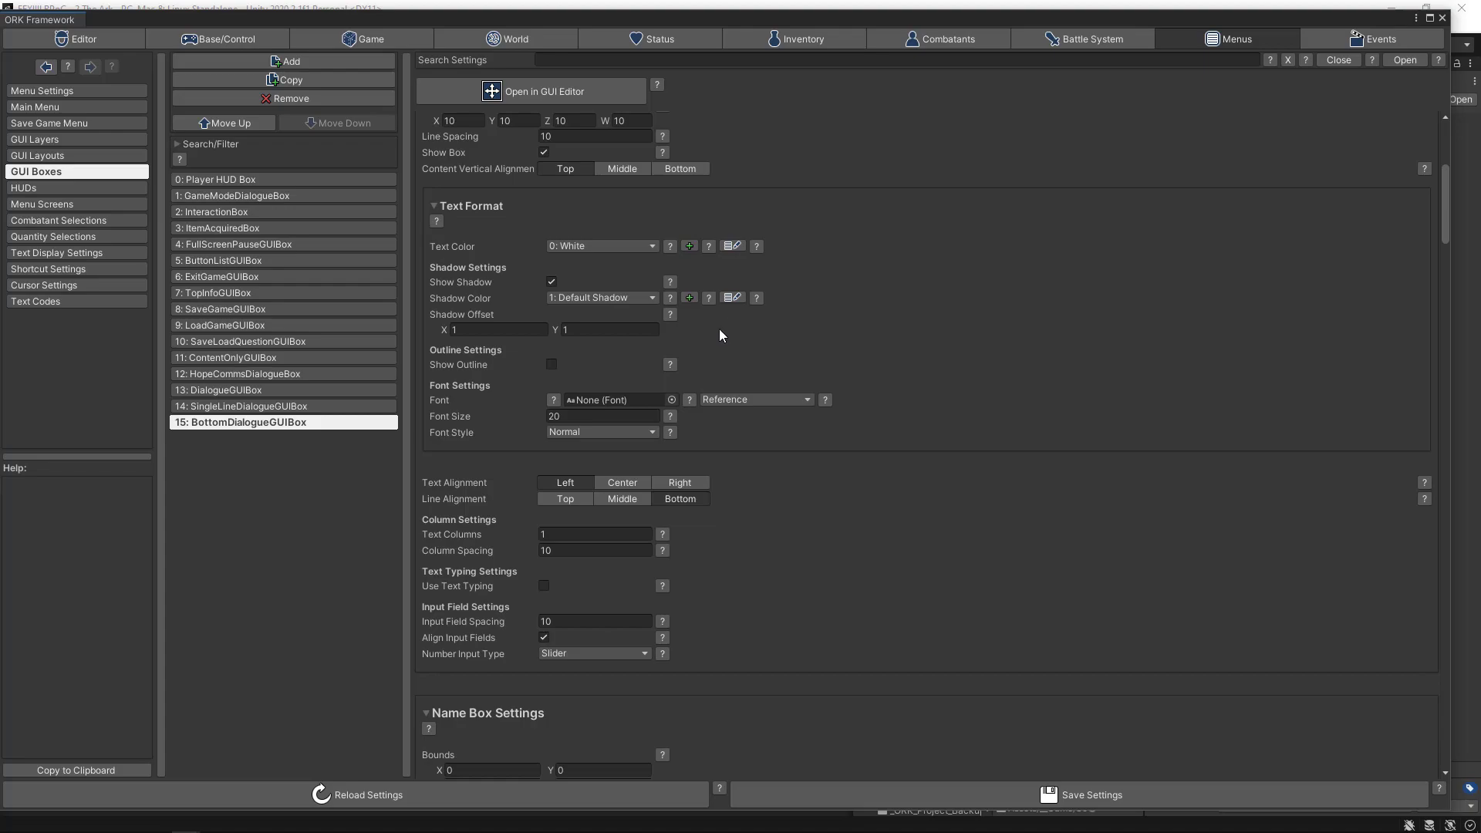
left_click(671, 401)
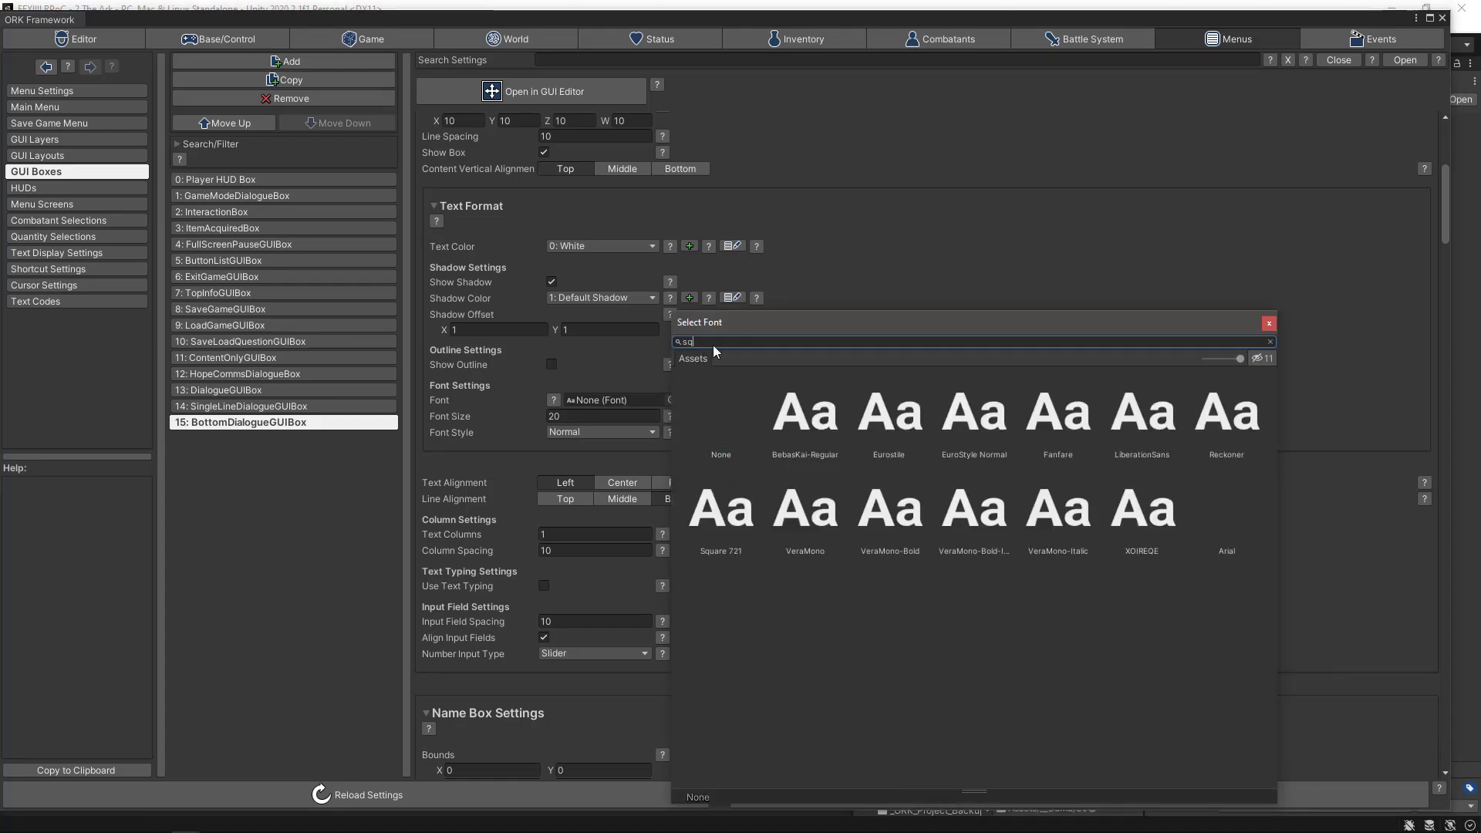
type("sq")
double_click(732, 386)
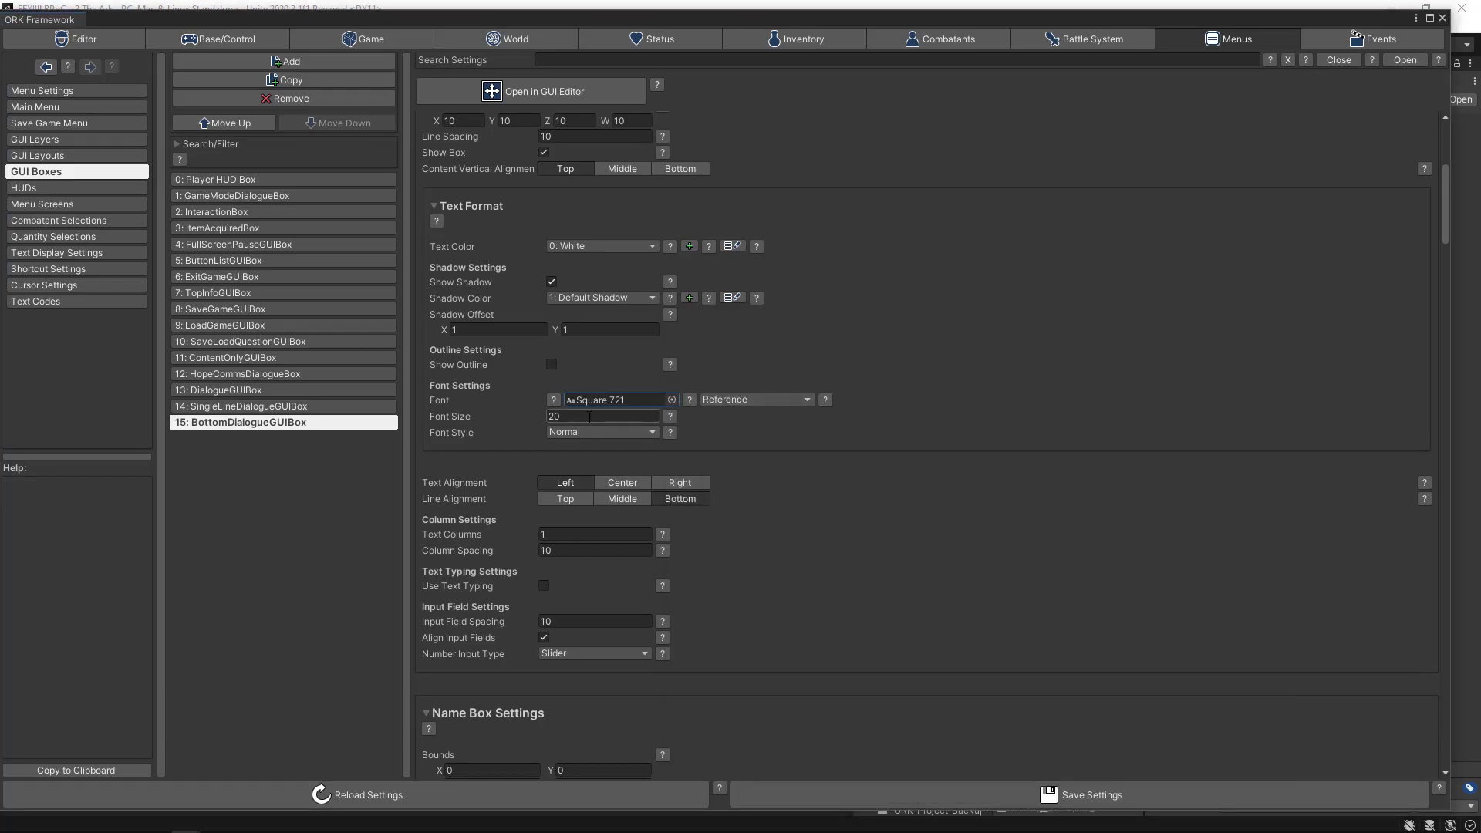
key("Tab")
type("38")
- Set the name box width to 420
scroll(867, 416, "down", 3)
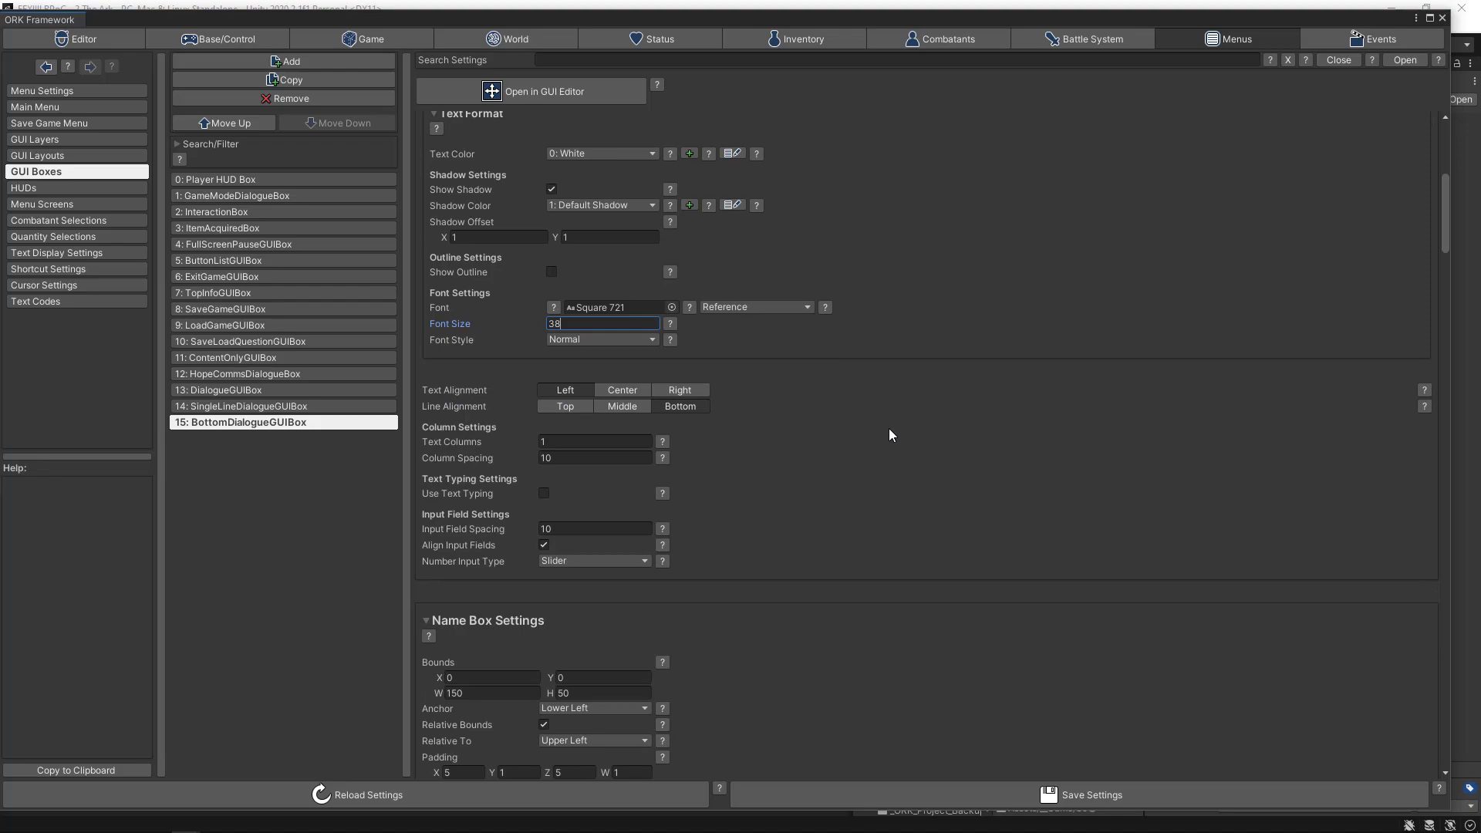
scroll(889, 430, "down", 7)
scroll(889, 429, "down", 4)
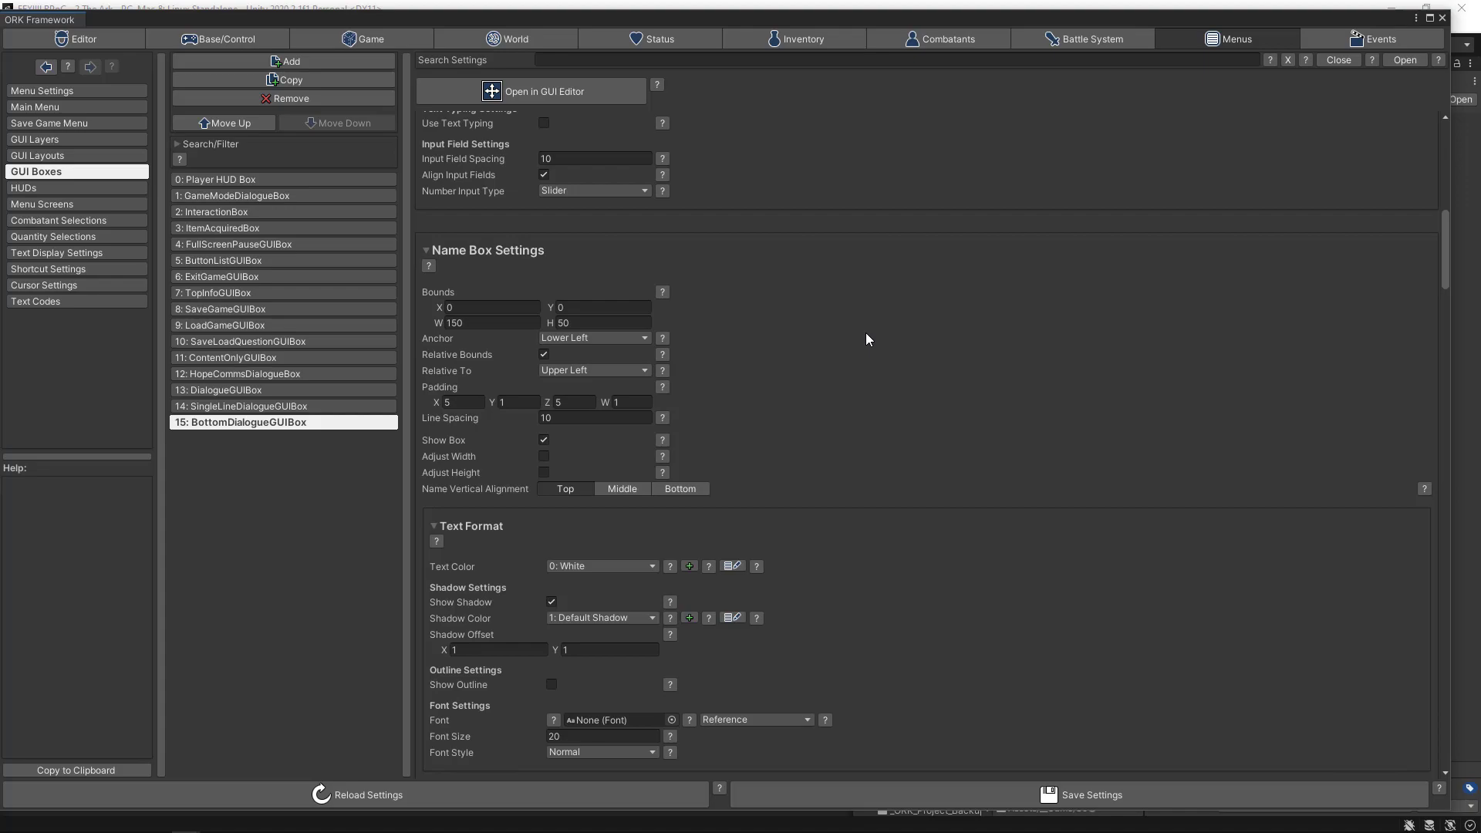
scroll(866, 333, "down", 3)
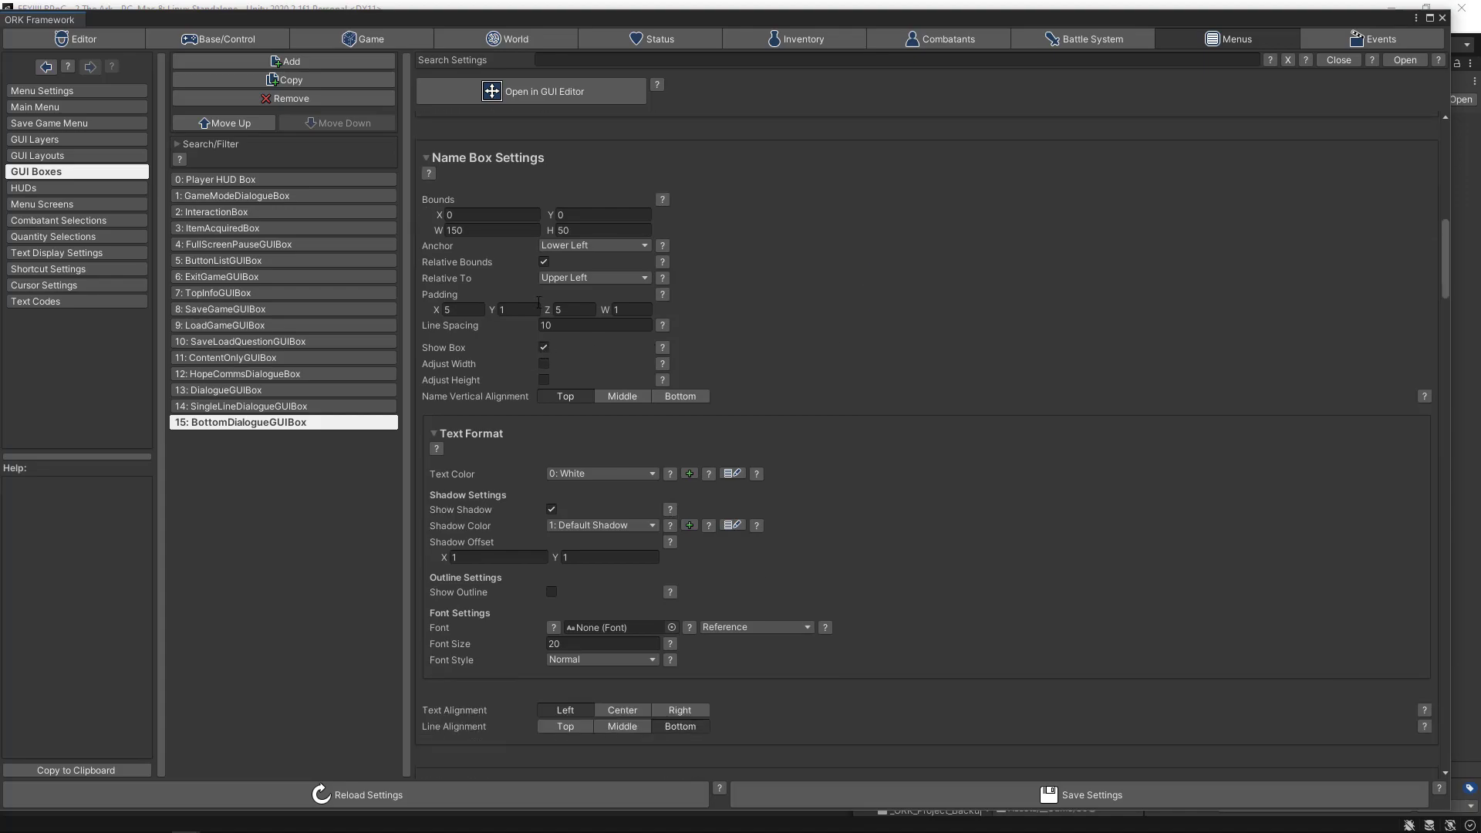
left_click(474, 214)
left_click(489, 230)
type("420")
left_click(591, 230)
- Change the content box anchor to Lower Left
scroll(883, 307, "up", 10)
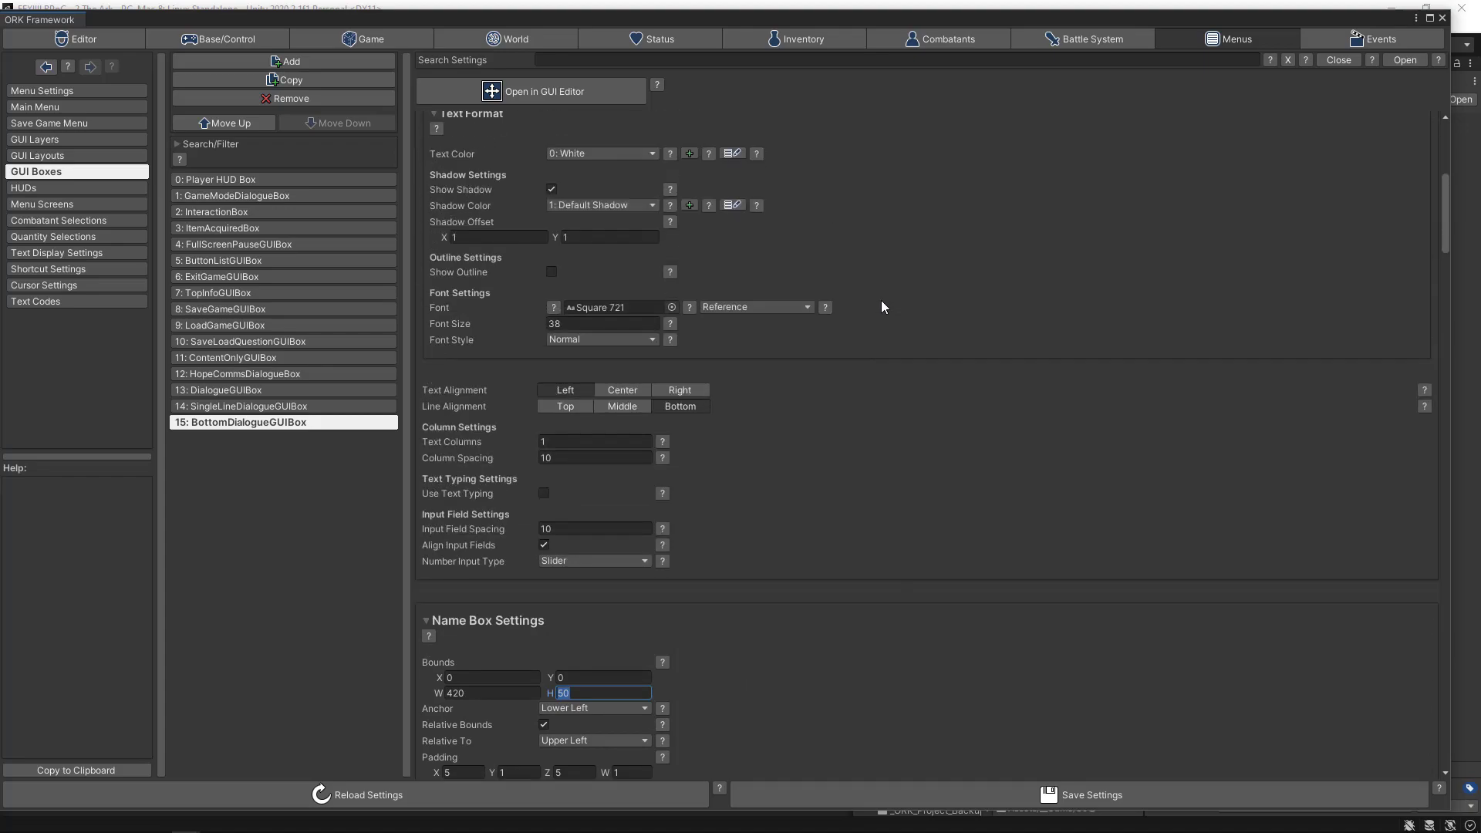
scroll(883, 307, "up", 8)
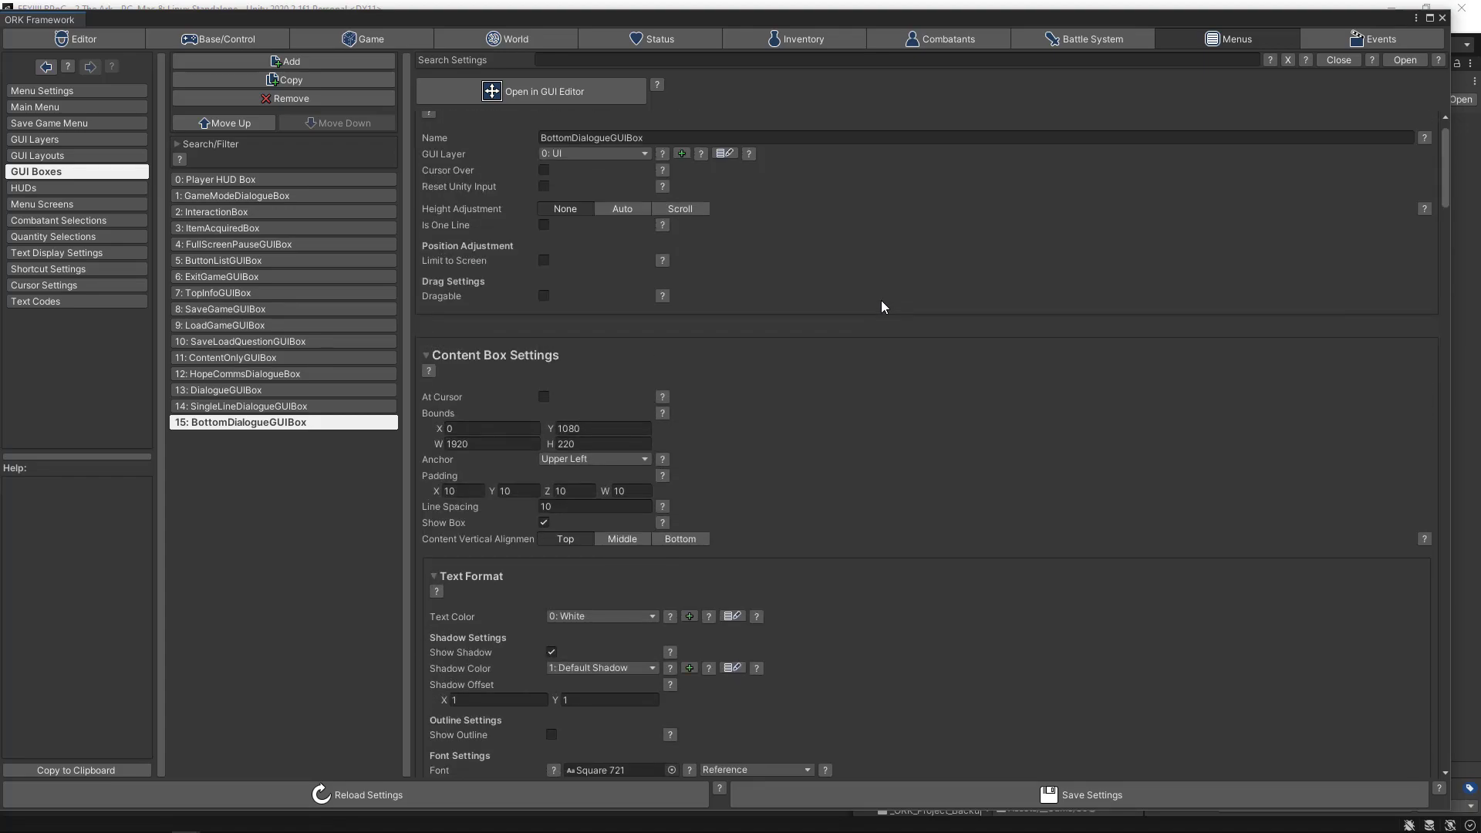
scroll(883, 305, "up", 1)
scroll(883, 306, "down", 2)
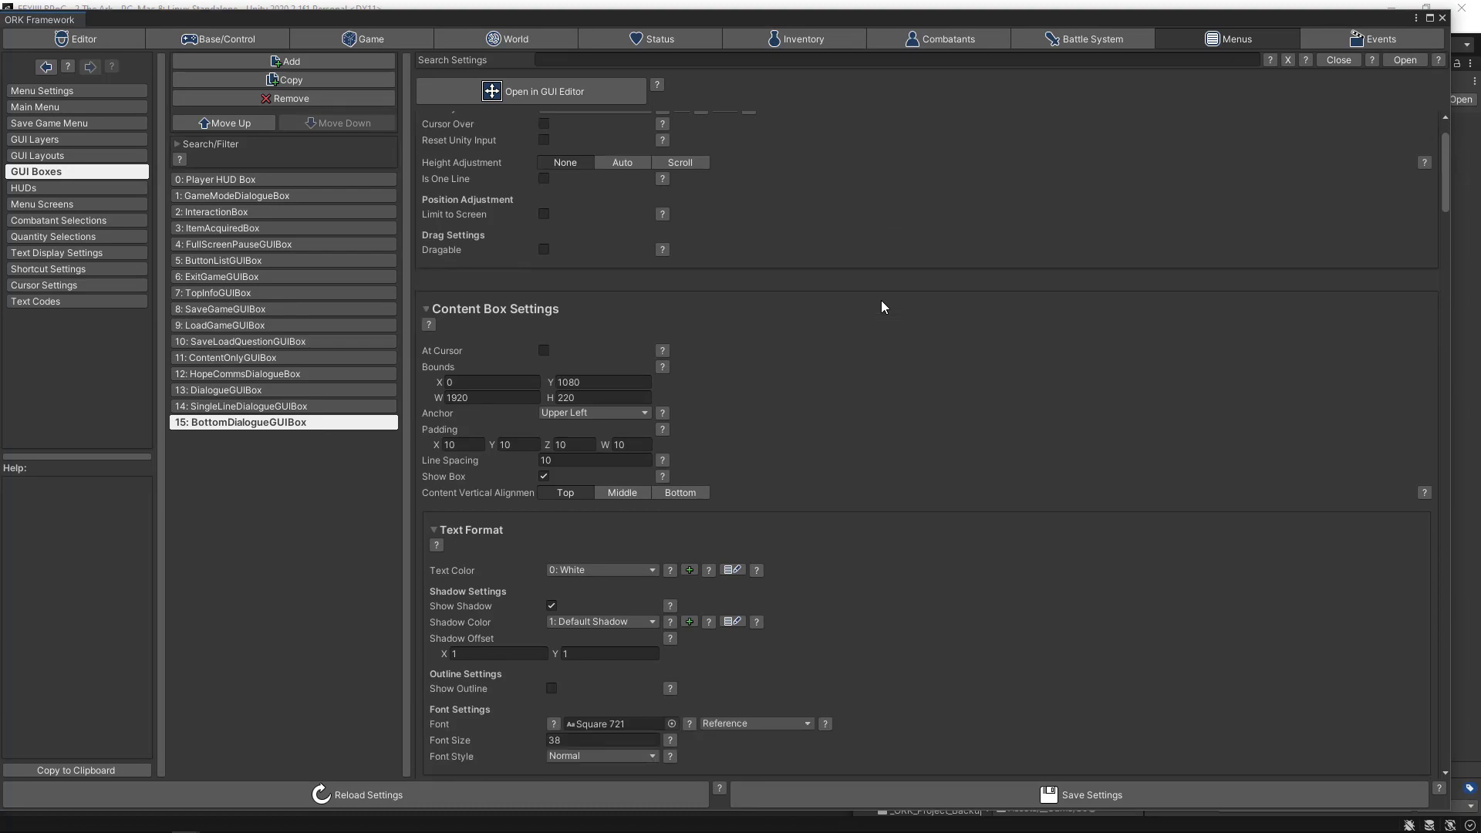
scroll(883, 307, "down", 1)
left_click(586, 368)
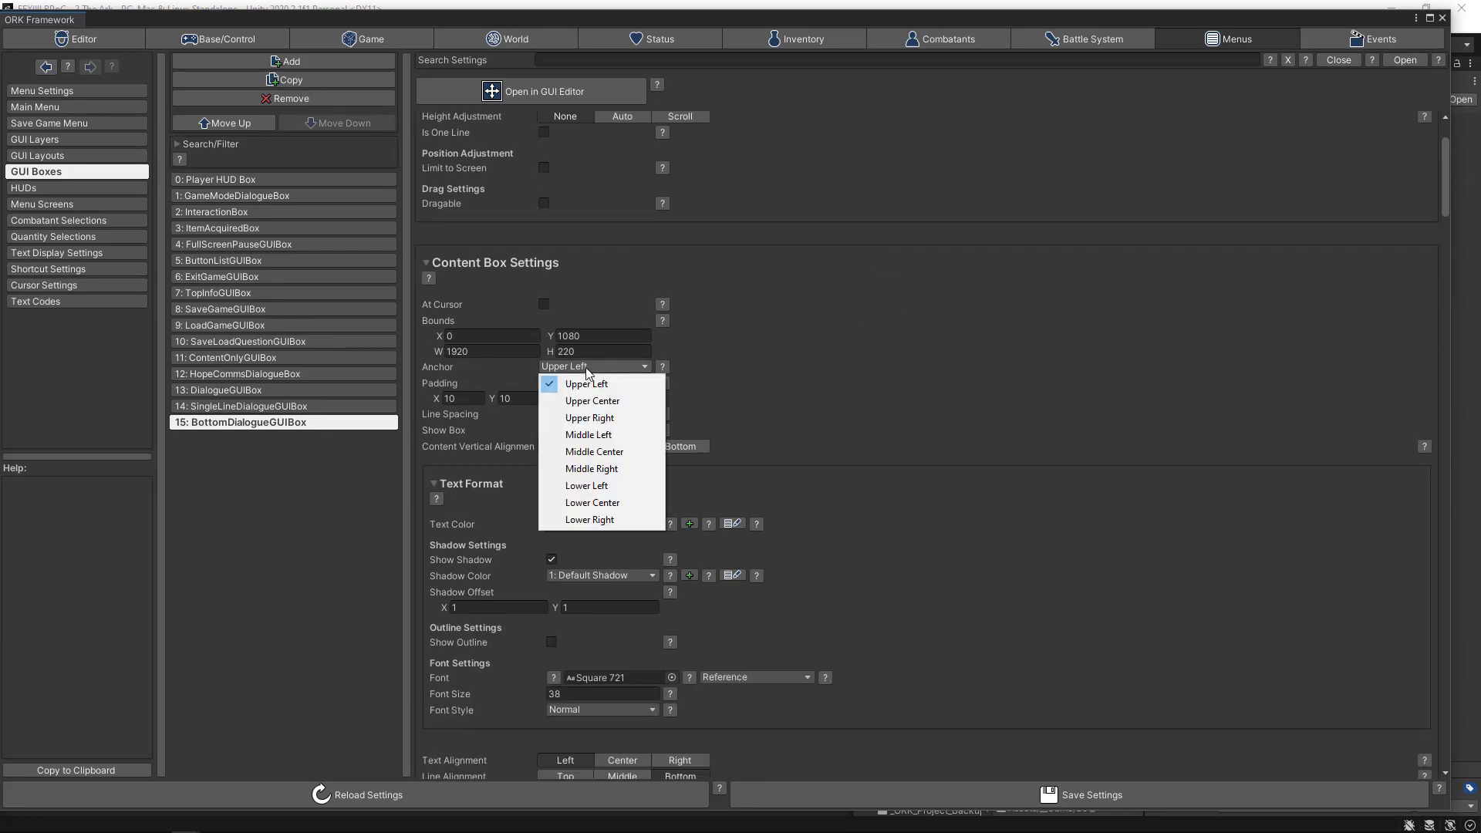
left_click(586, 486)
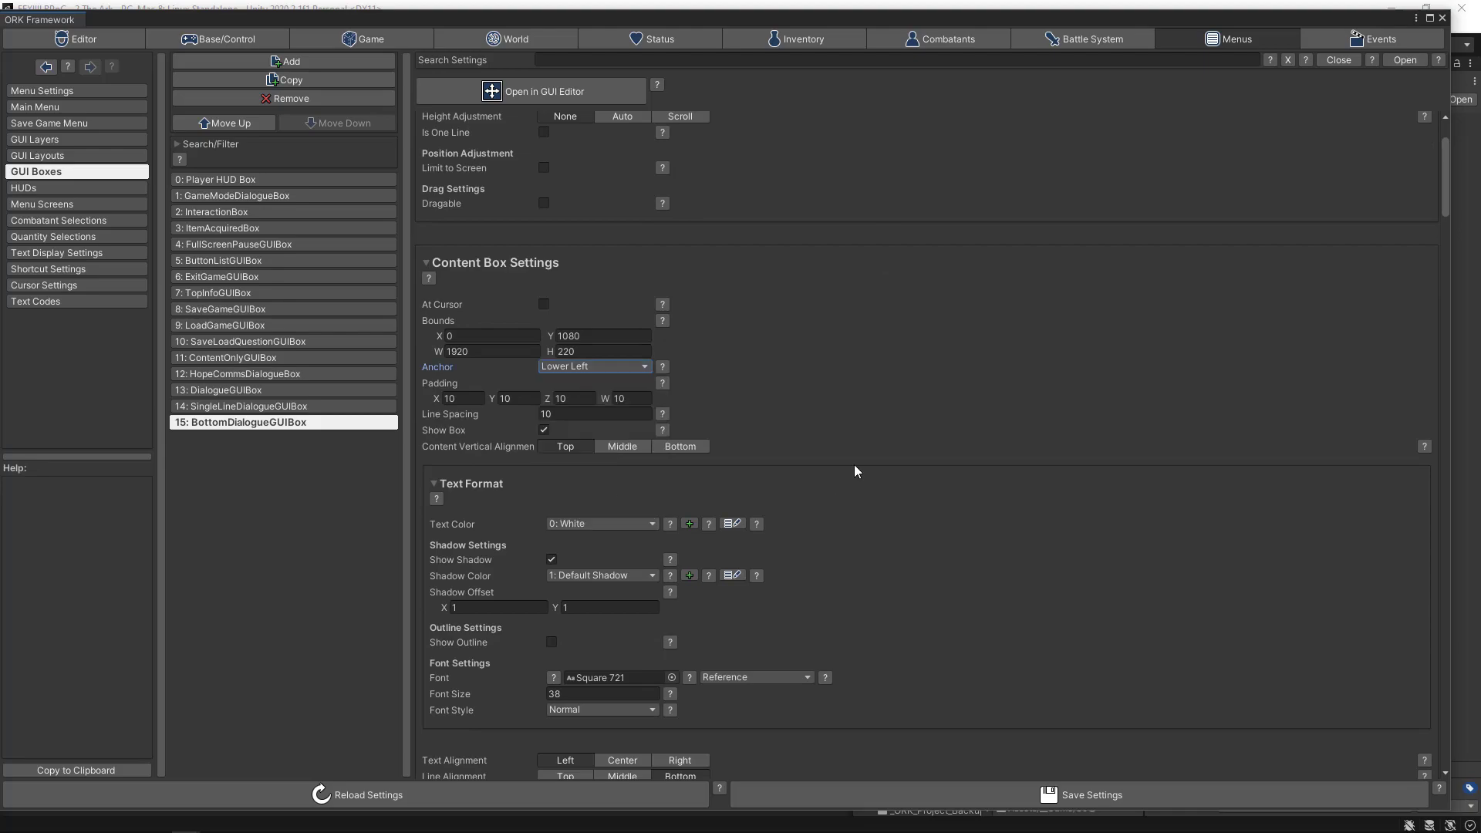
- Set the name box text to the Square 721 font at size 32 with Middle line alignment
scroll(854, 466, "down", 10)
scroll(854, 466, "down", 7)
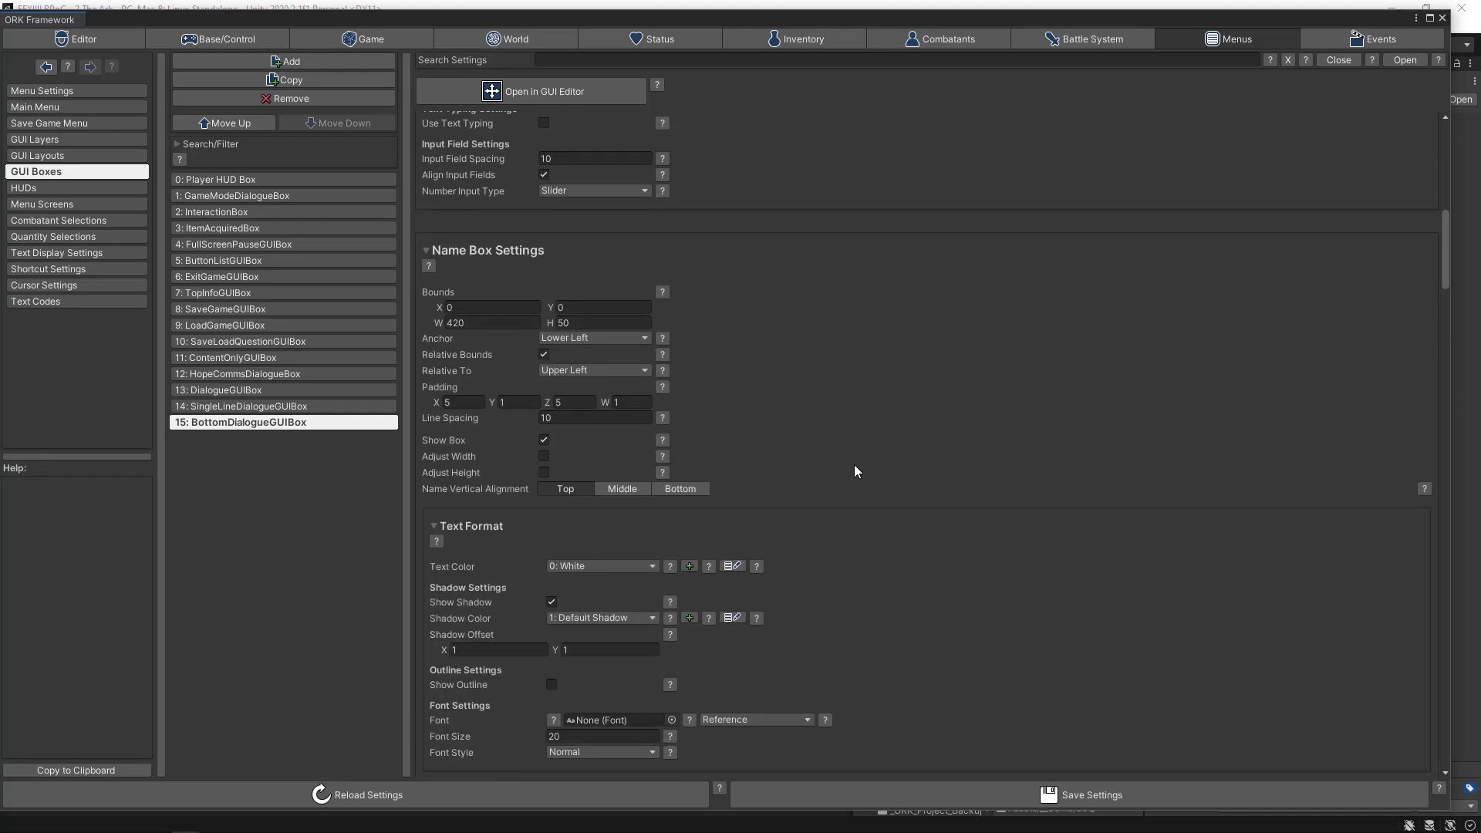
scroll(854, 464, "down", 2)
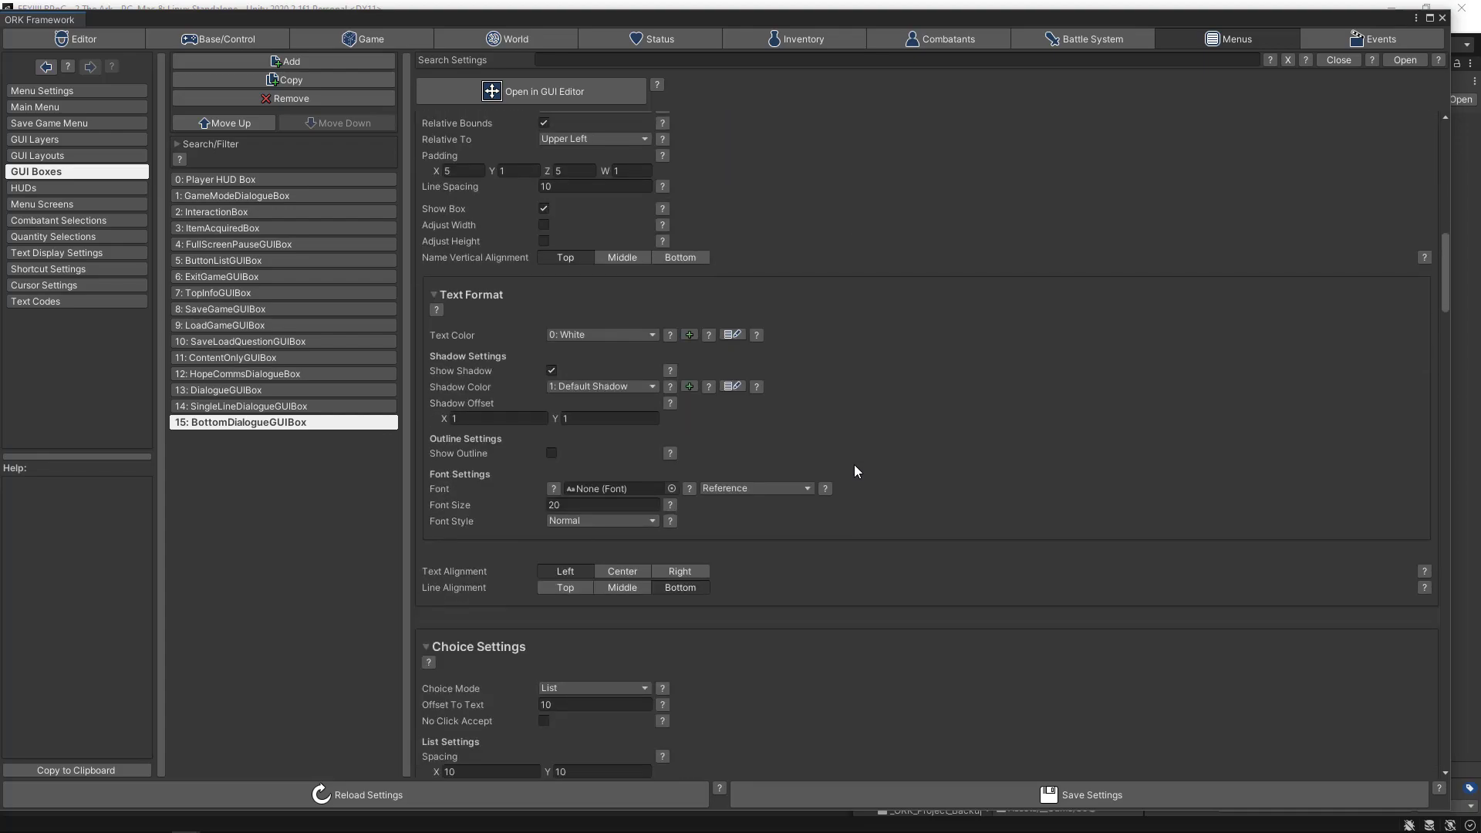
left_click(672, 489)
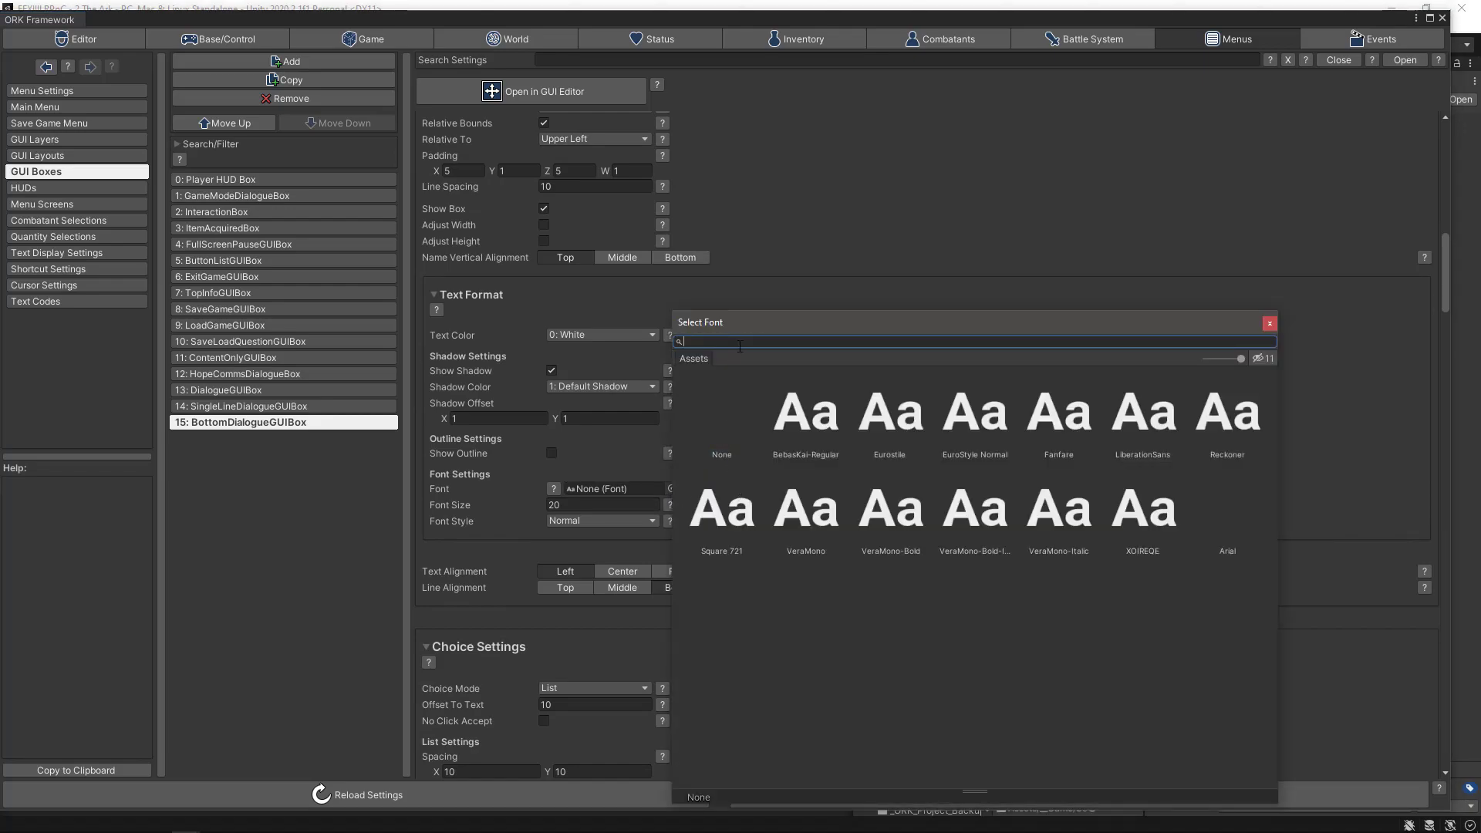
double_click(710, 520)
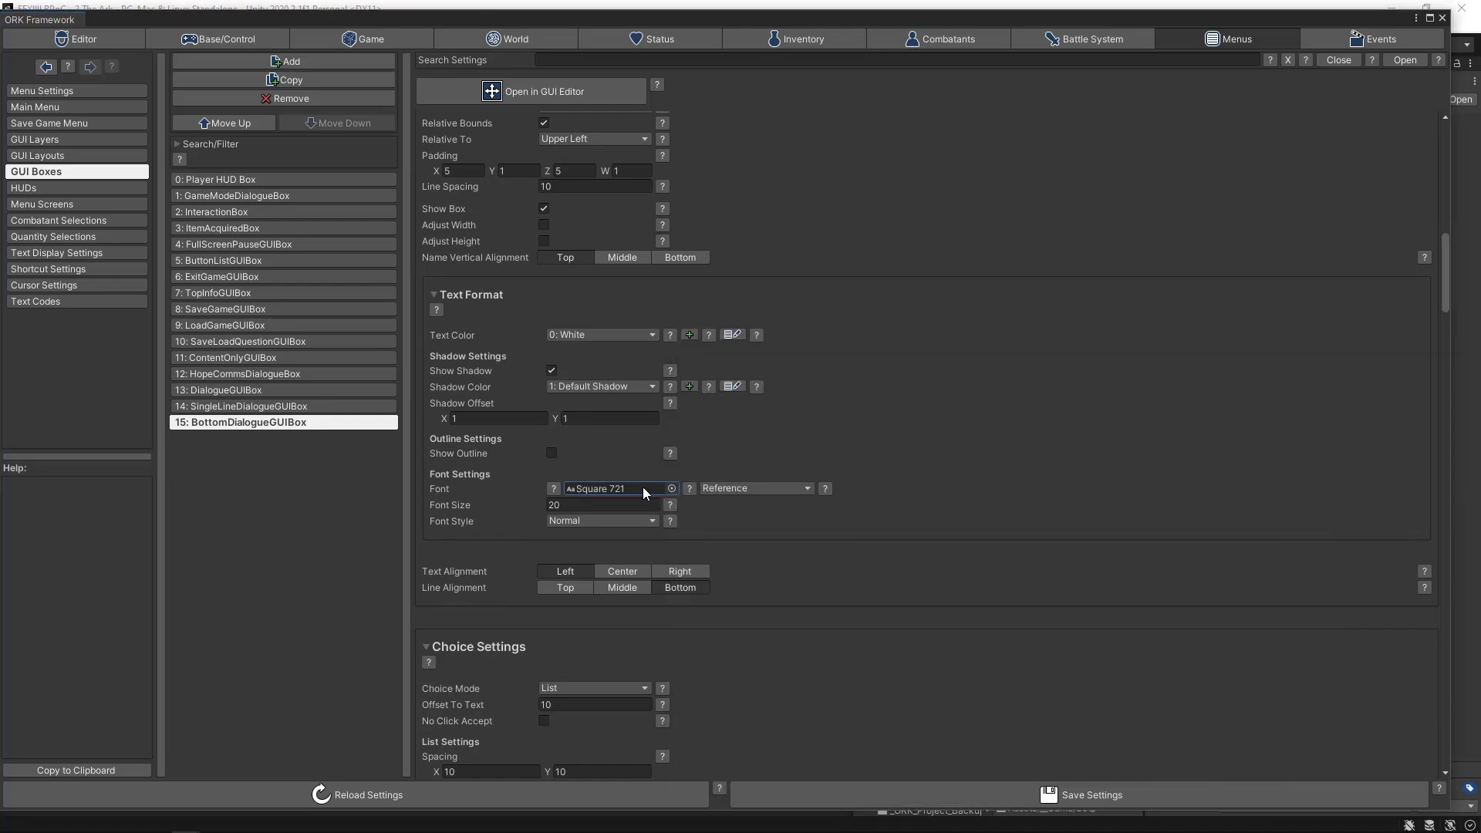
key("Tab")
type("32")
left_click(617, 590)
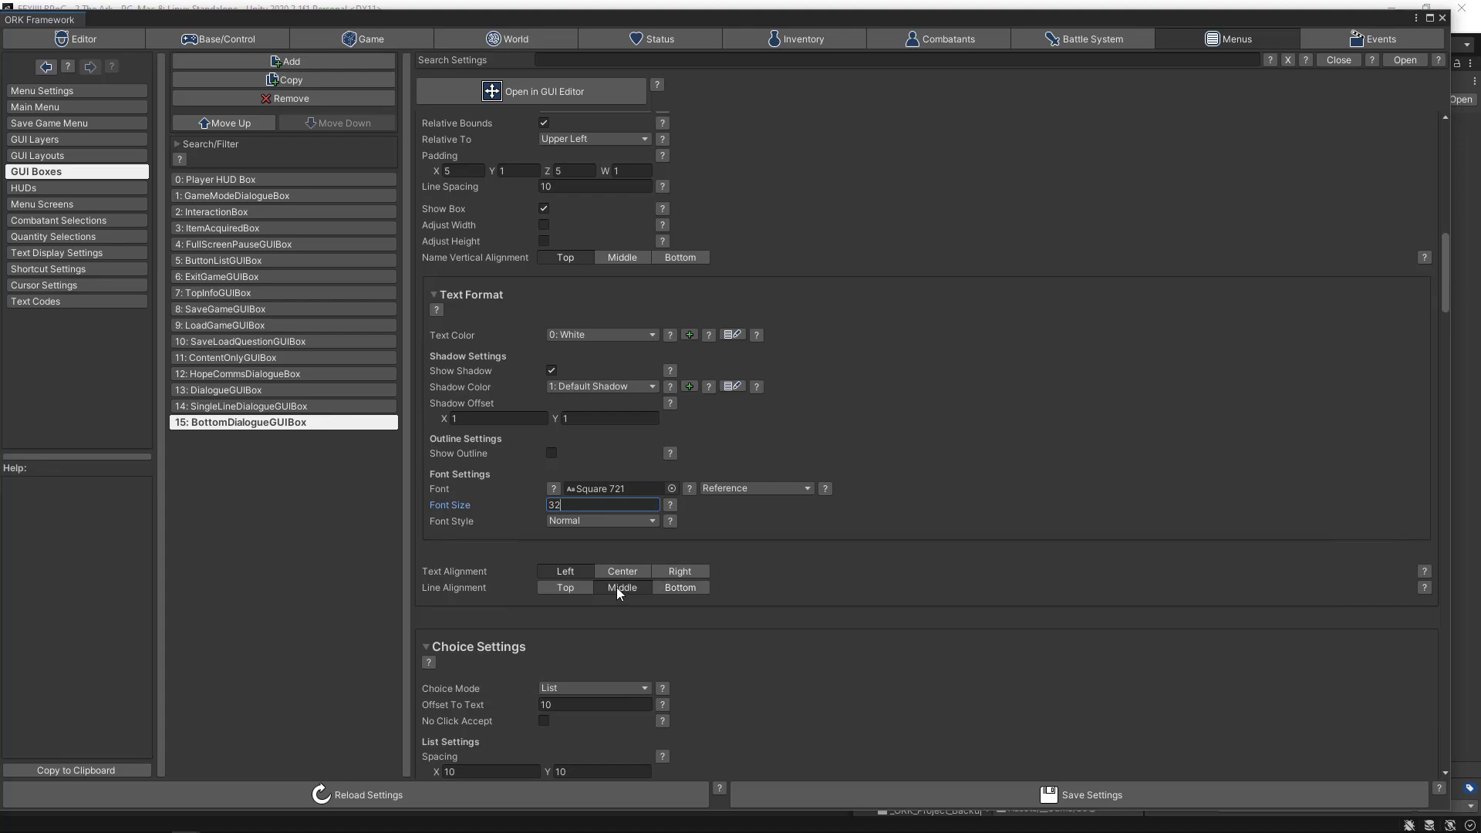
- Collapse the Choice Settings and Tabs Settings sections of the GUI box
scroll(912, 584, "down", 5)
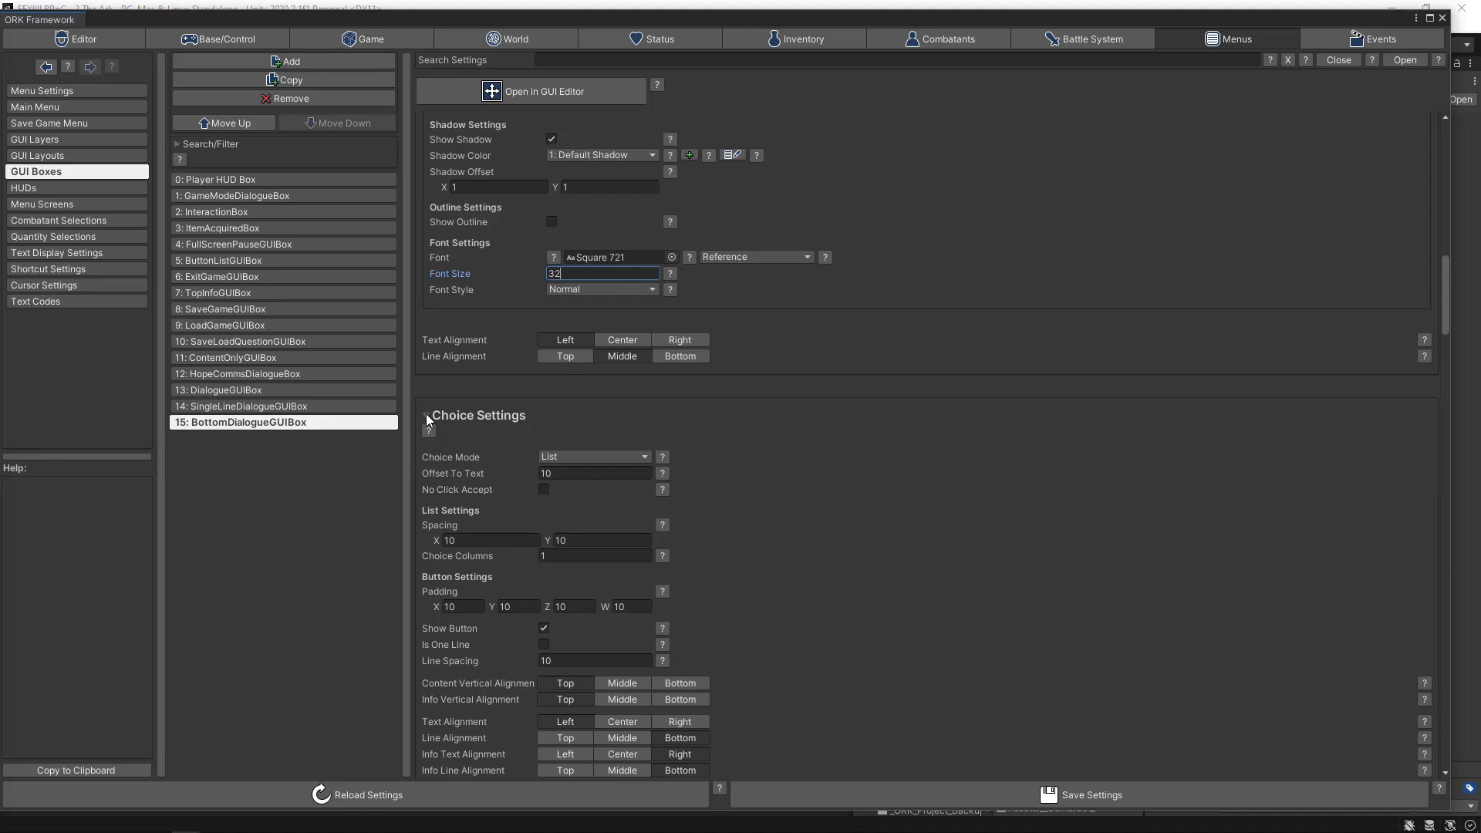
left_click(426, 415)
left_click(426, 494)
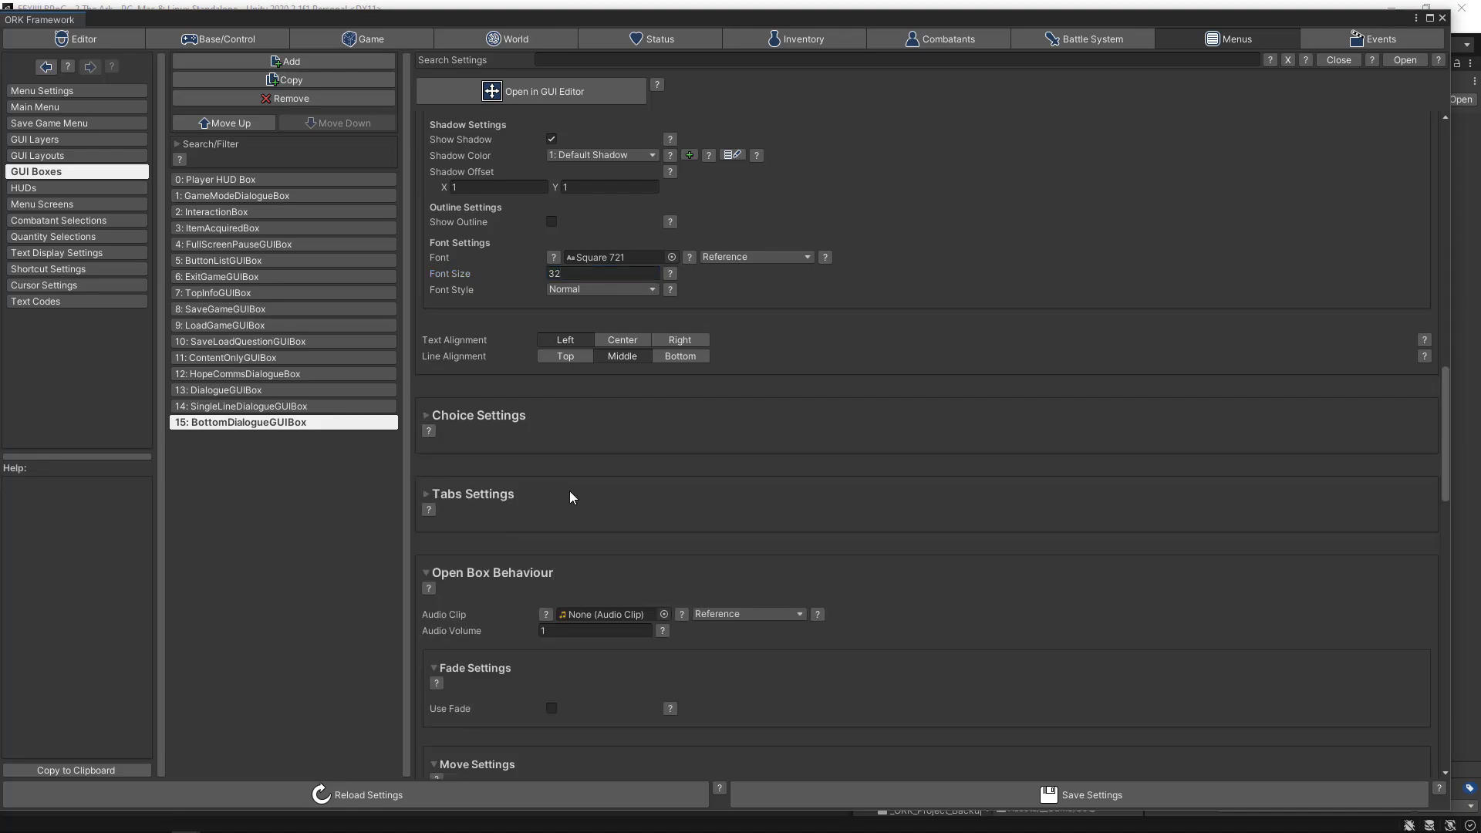
- Open BottomDialogueGUIBox in the GUI Editor to preview its layout
scroll(1018, 499, "down", 14)
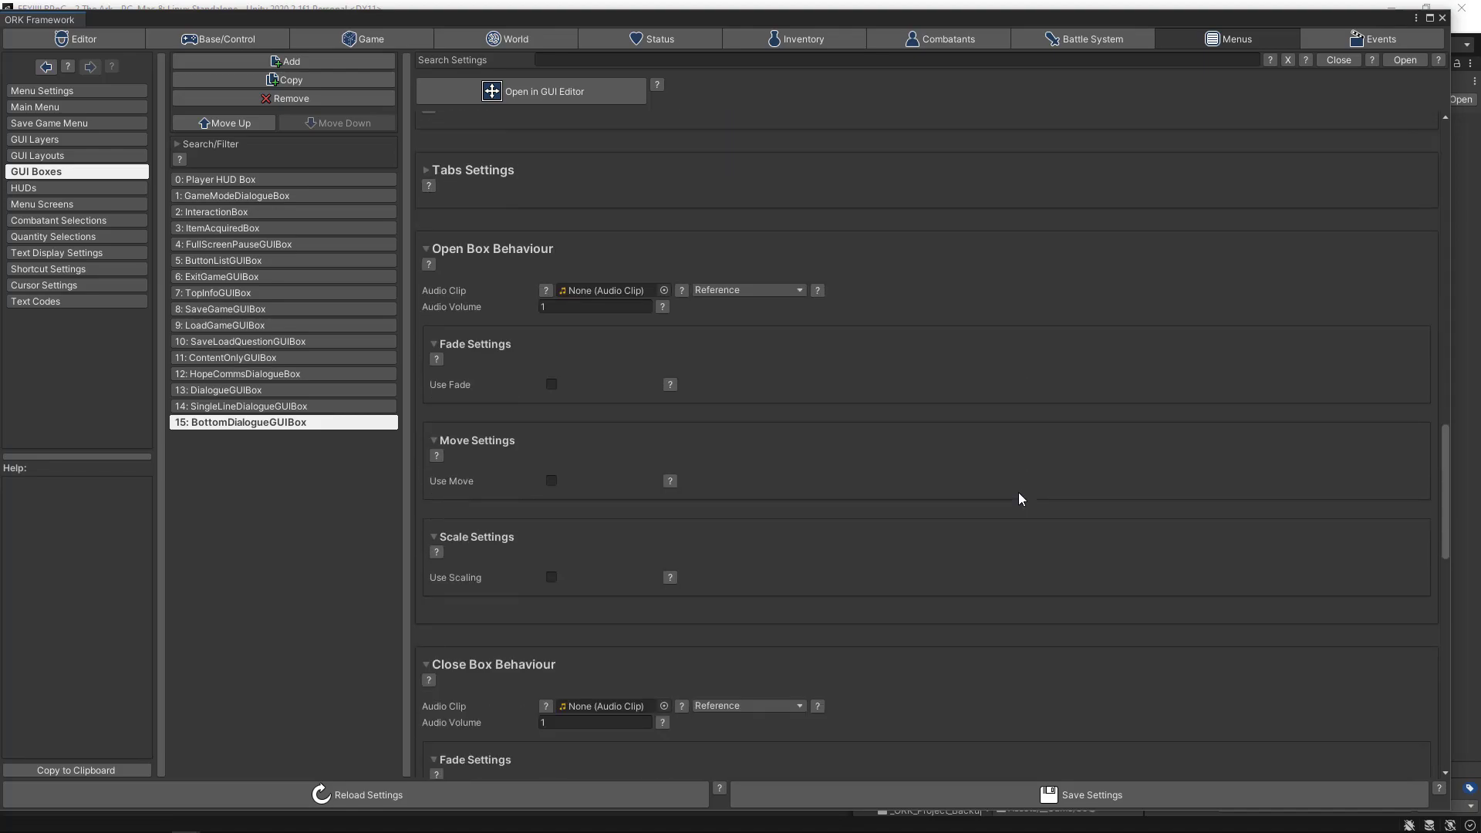
scroll(1019, 493, "up", 13)
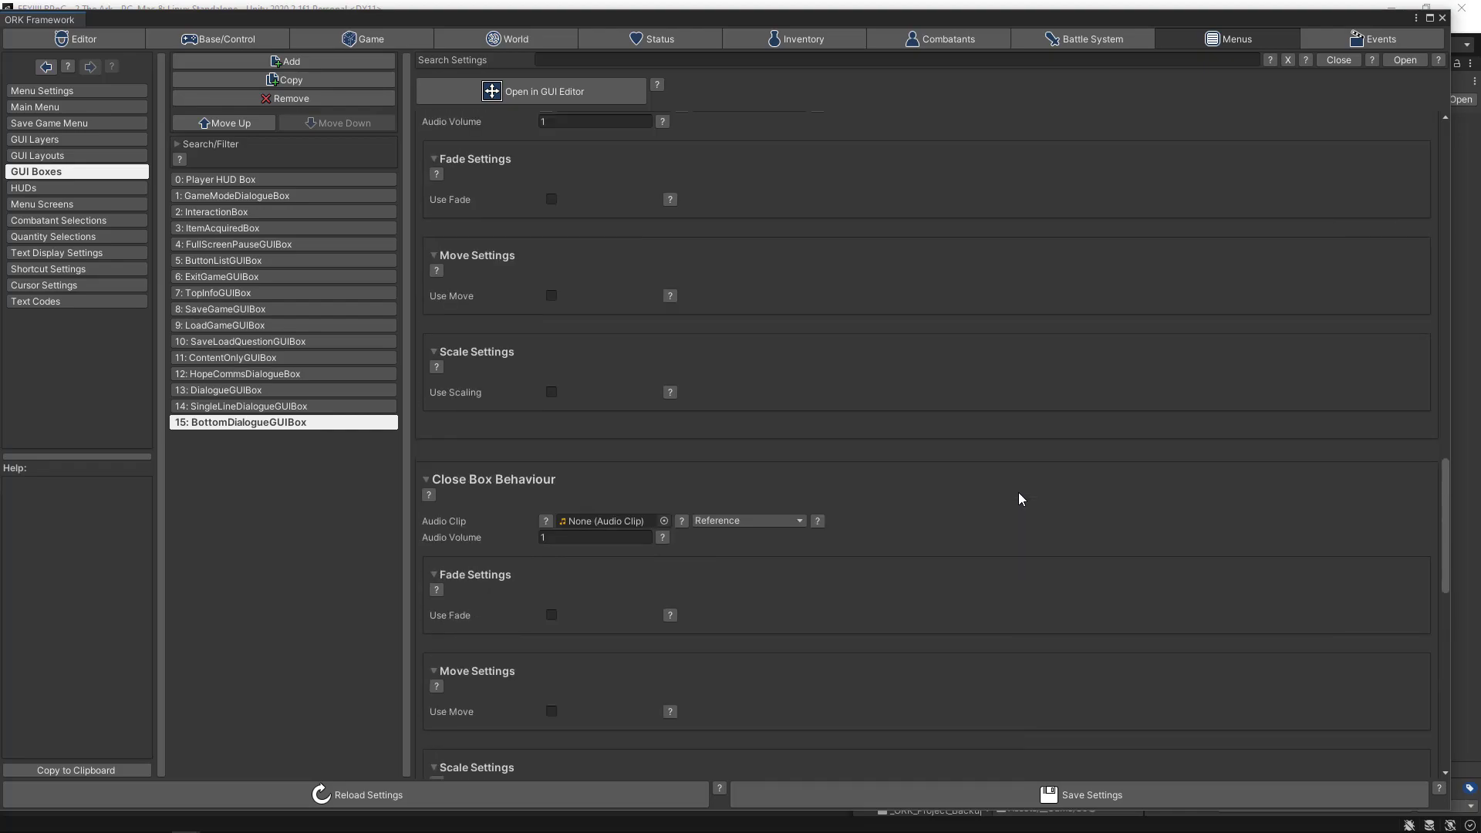
scroll(1021, 500, "up", 4)
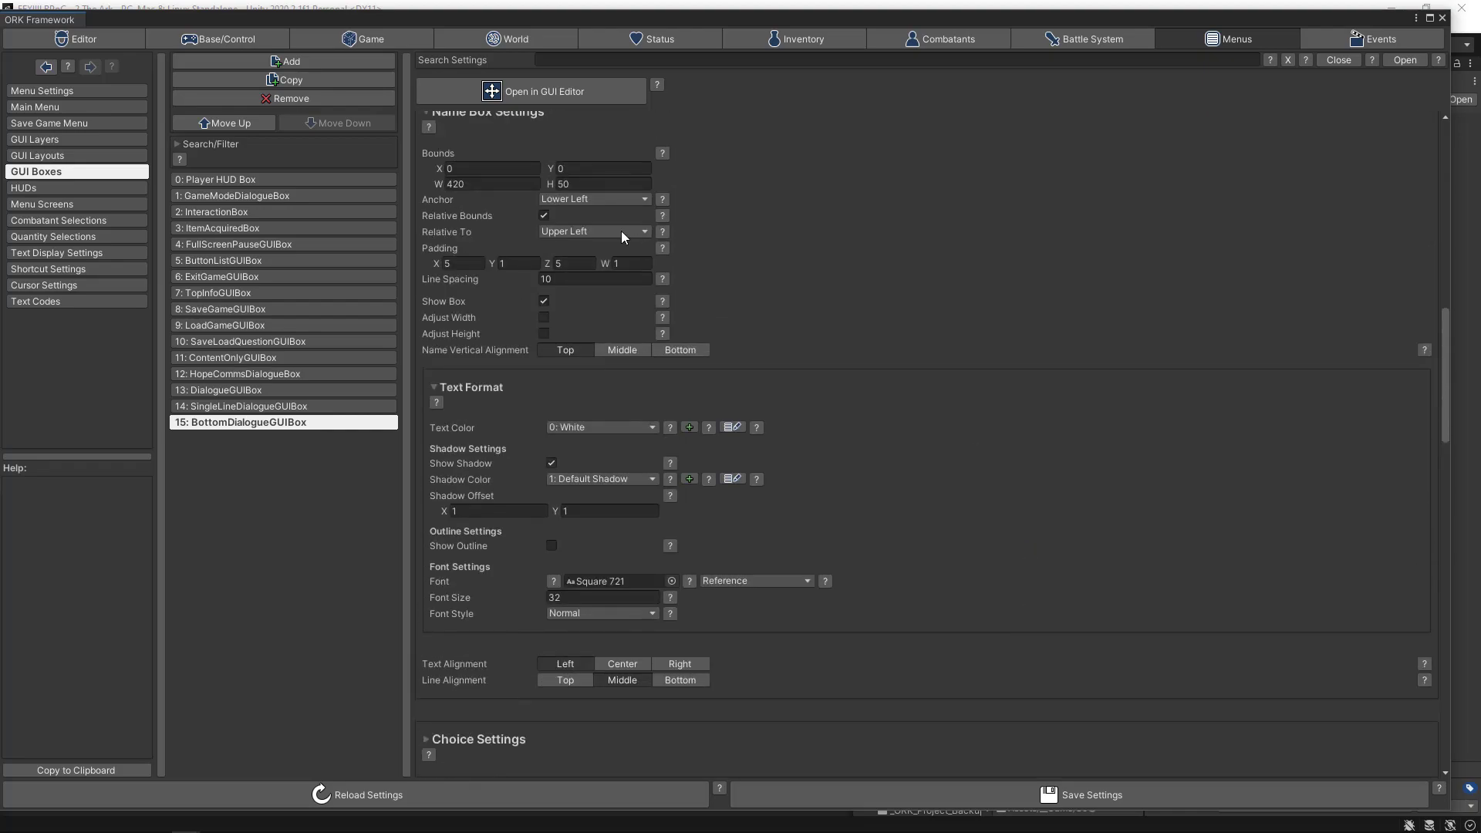
left_click(533, 93)
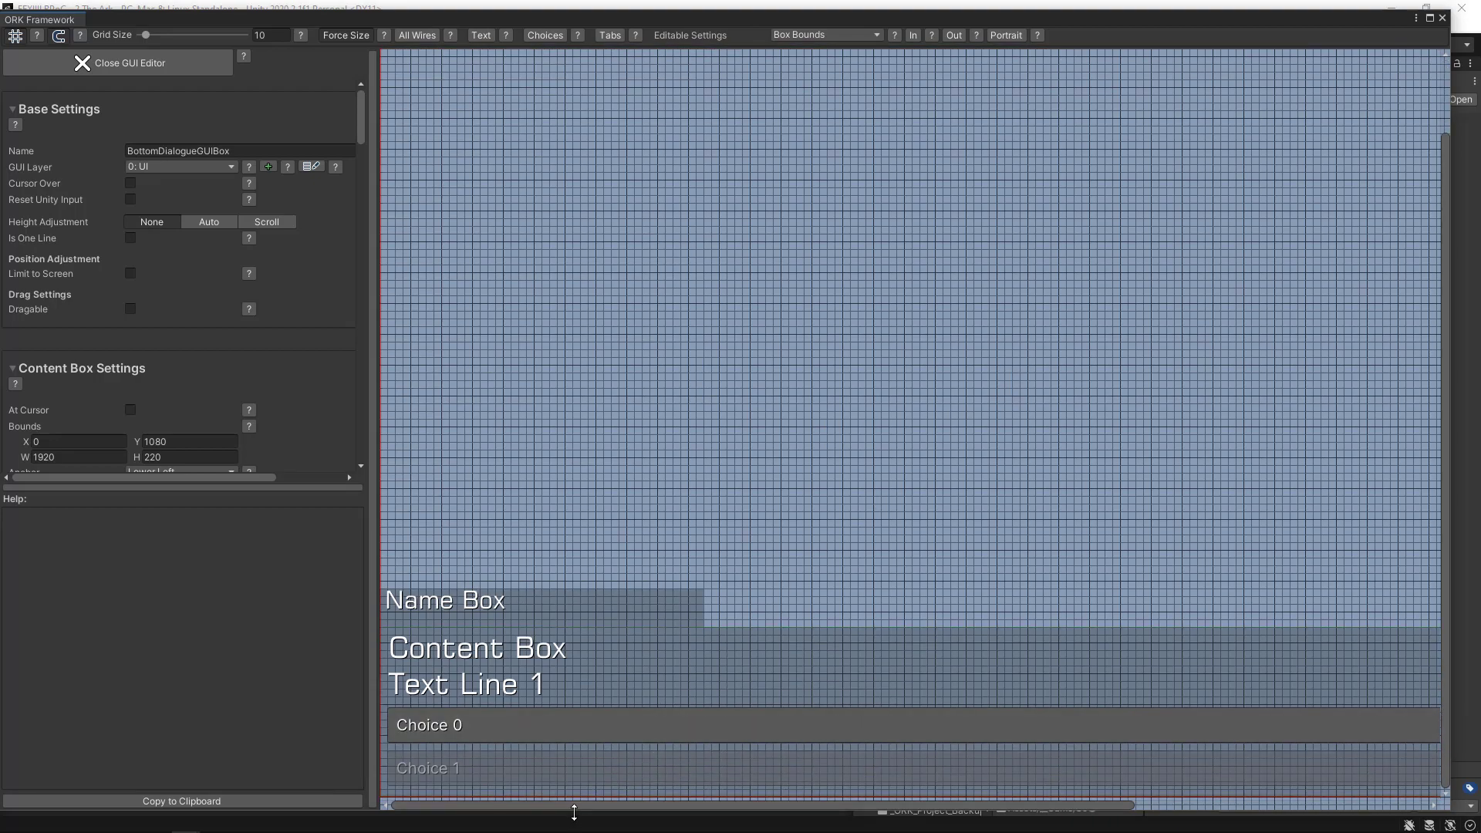
- Close the GUI Editor and save the GUI box settings to the project
mouse_move(550, 811)
left_mouse_down()
mouse_move(979, 813)
mouse_move(546, 810)
left_mouse_up()
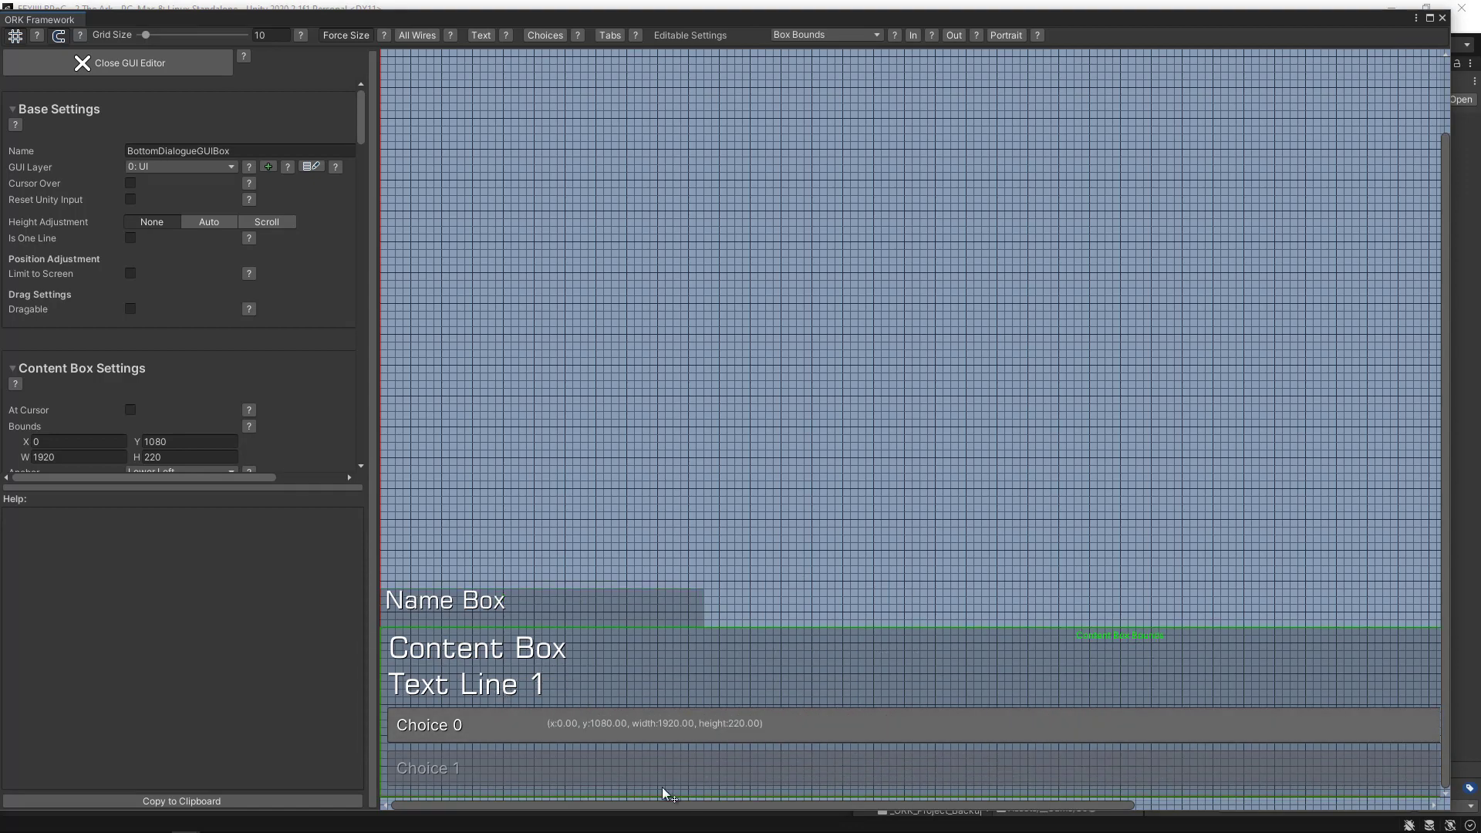
left_click(128, 63)
left_click(899, 794)
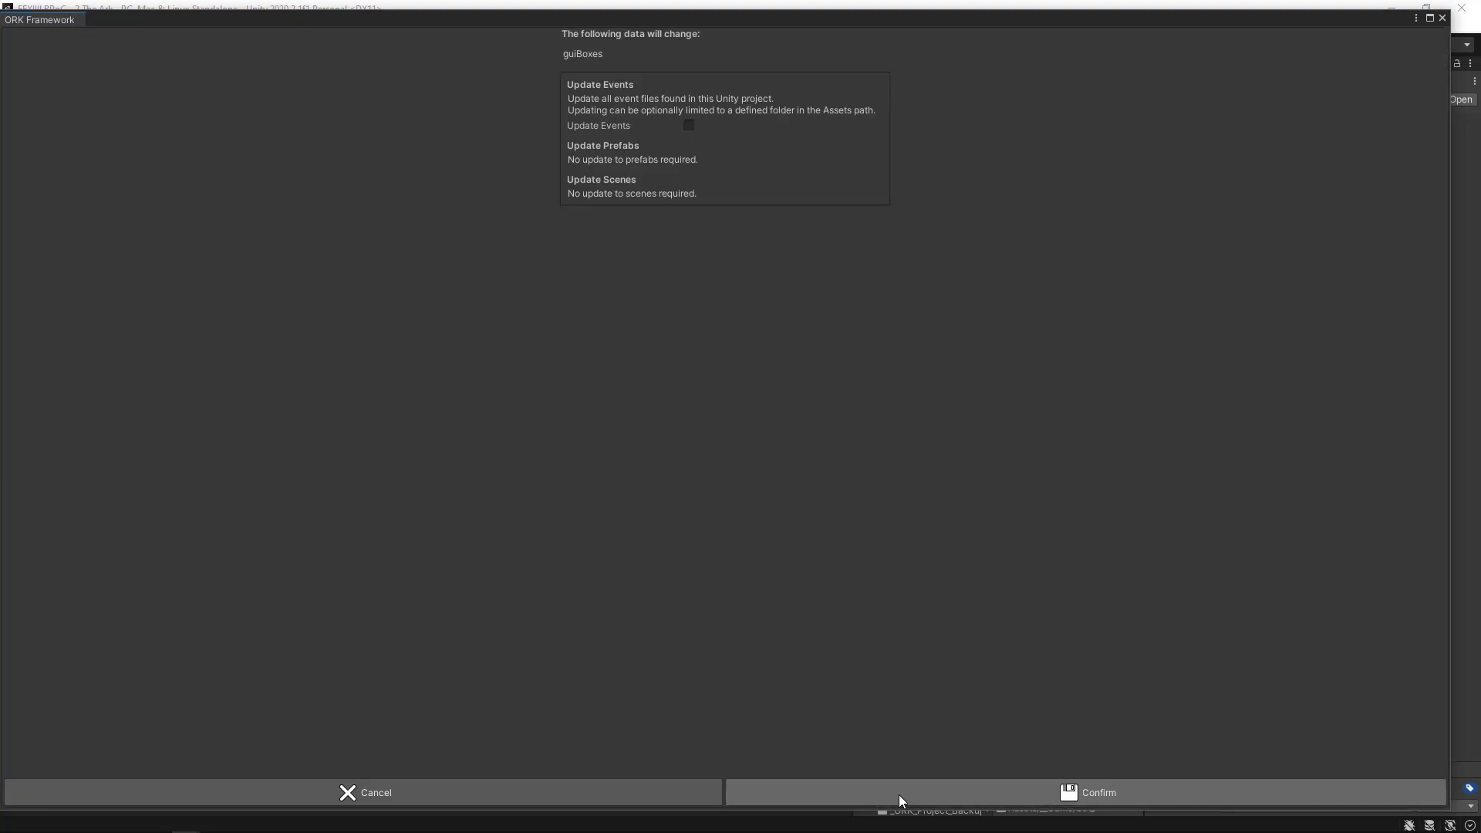
left_click(900, 794)
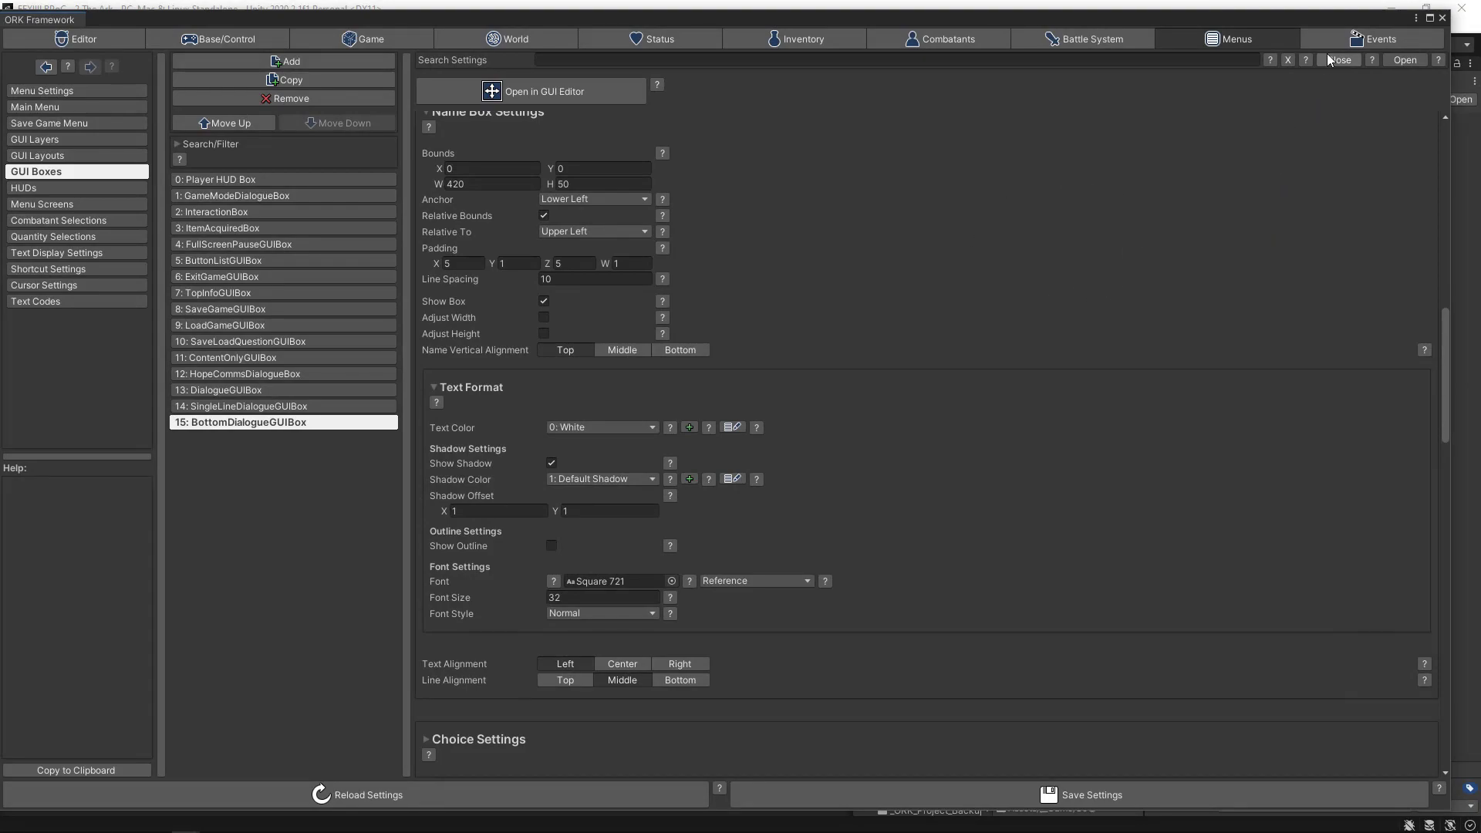
- Create a new game event and start saving it in the Resources/Events/TheArk folder
left_click(1335, 35)
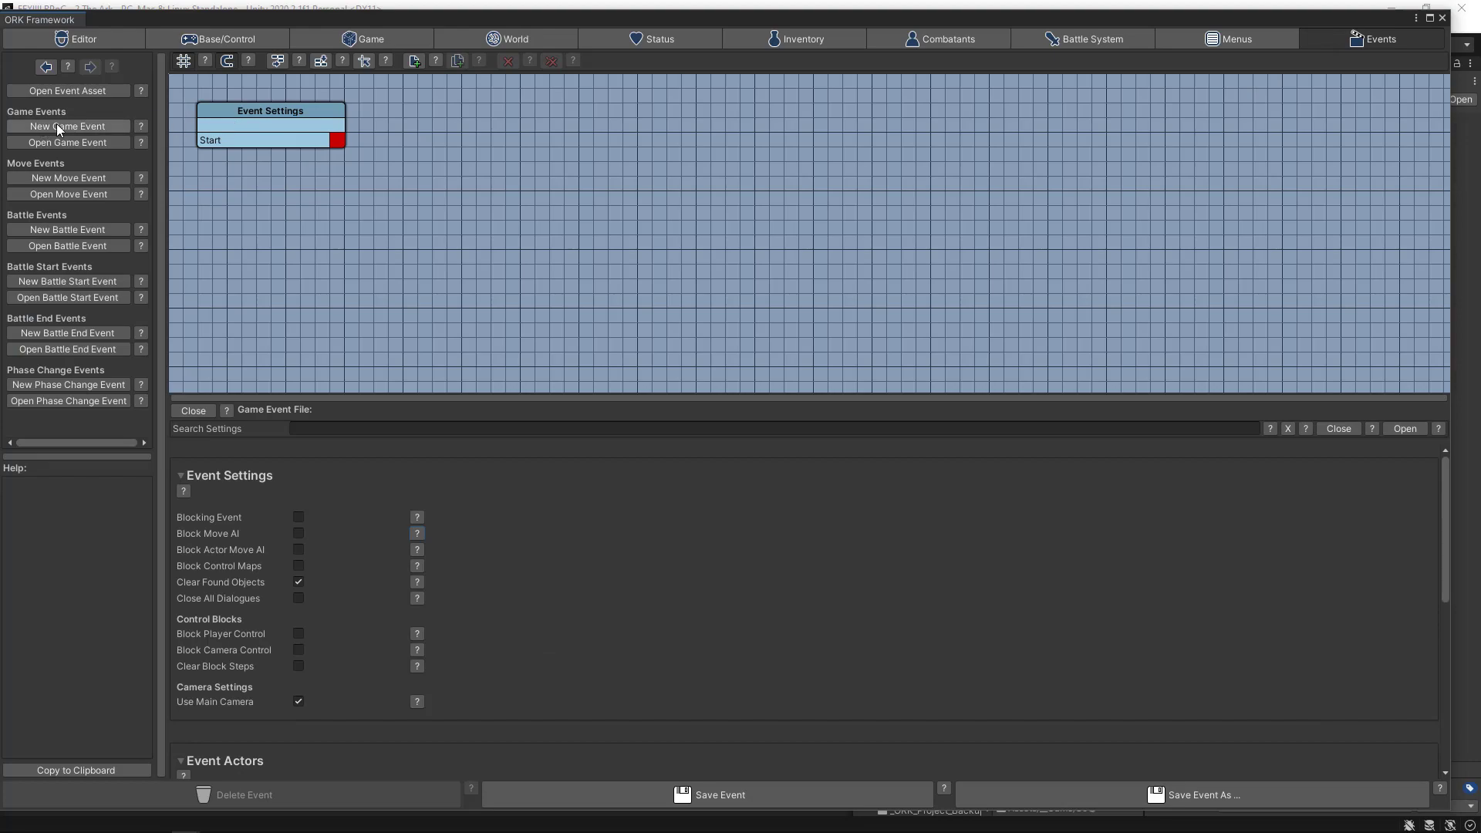
left_click_drag(290, 111, 275, 110)
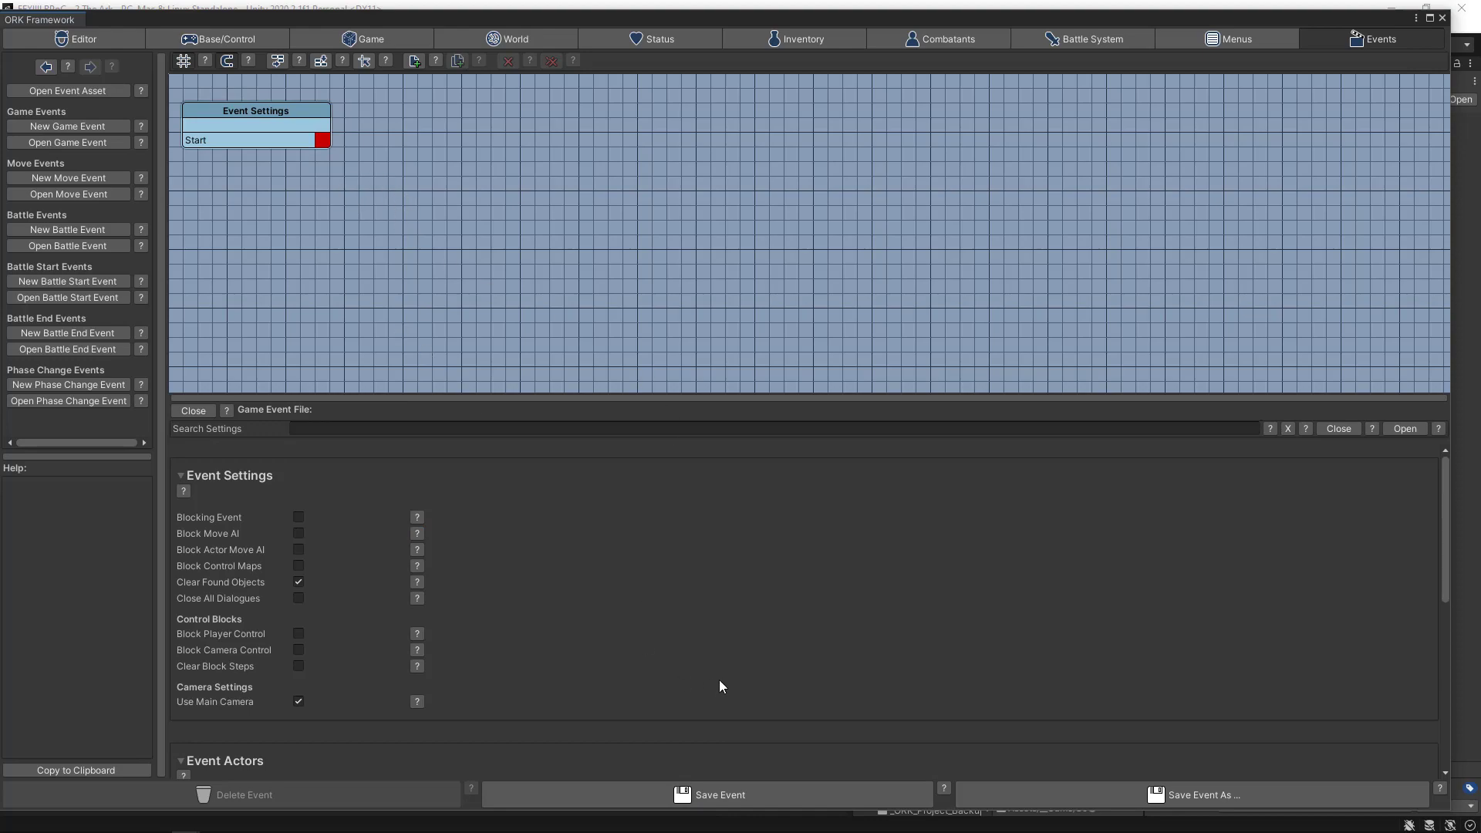
left_click(712, 795)
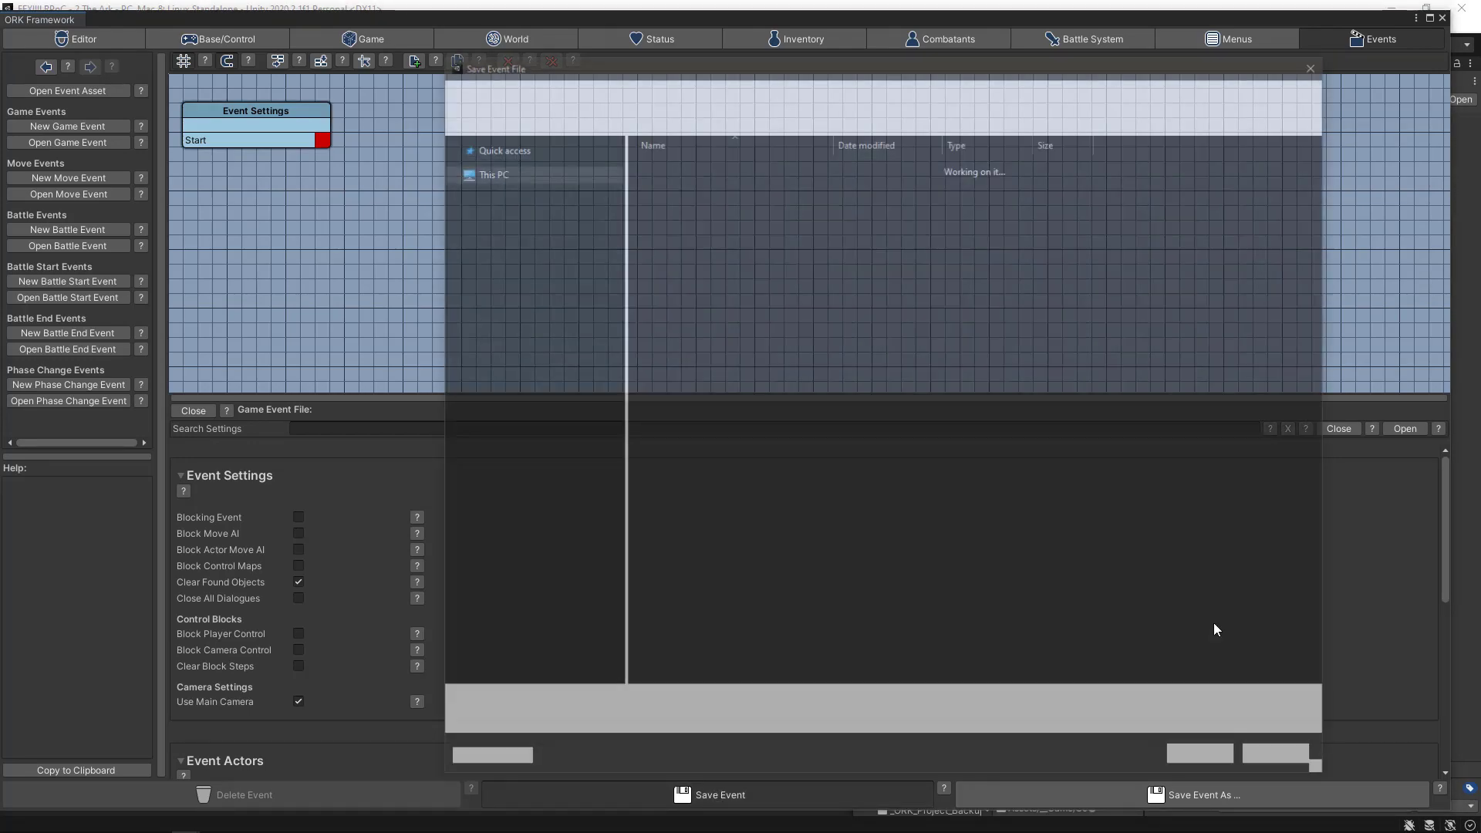
double_click(687, 164)
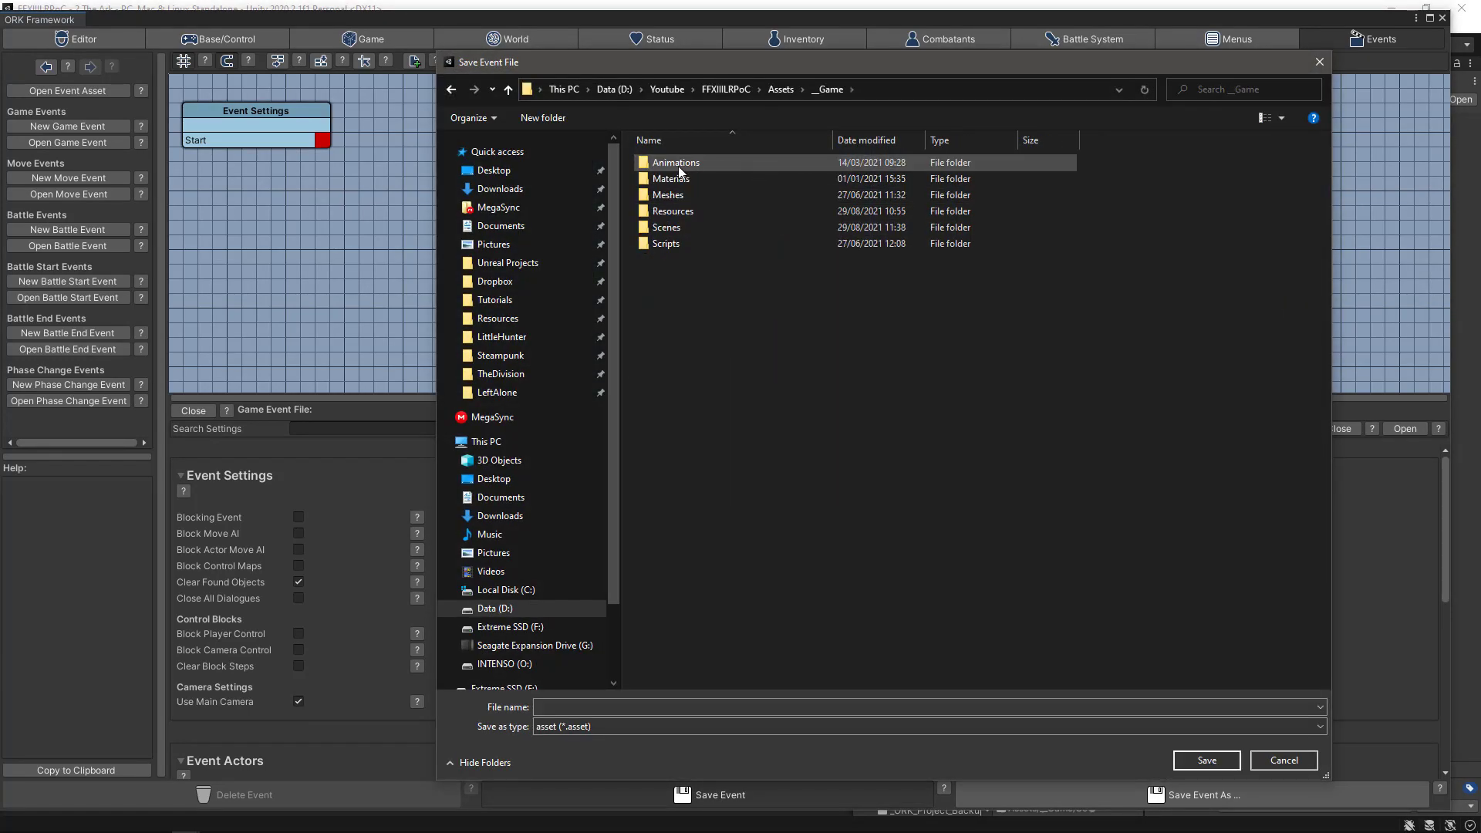
double_click(674, 211)
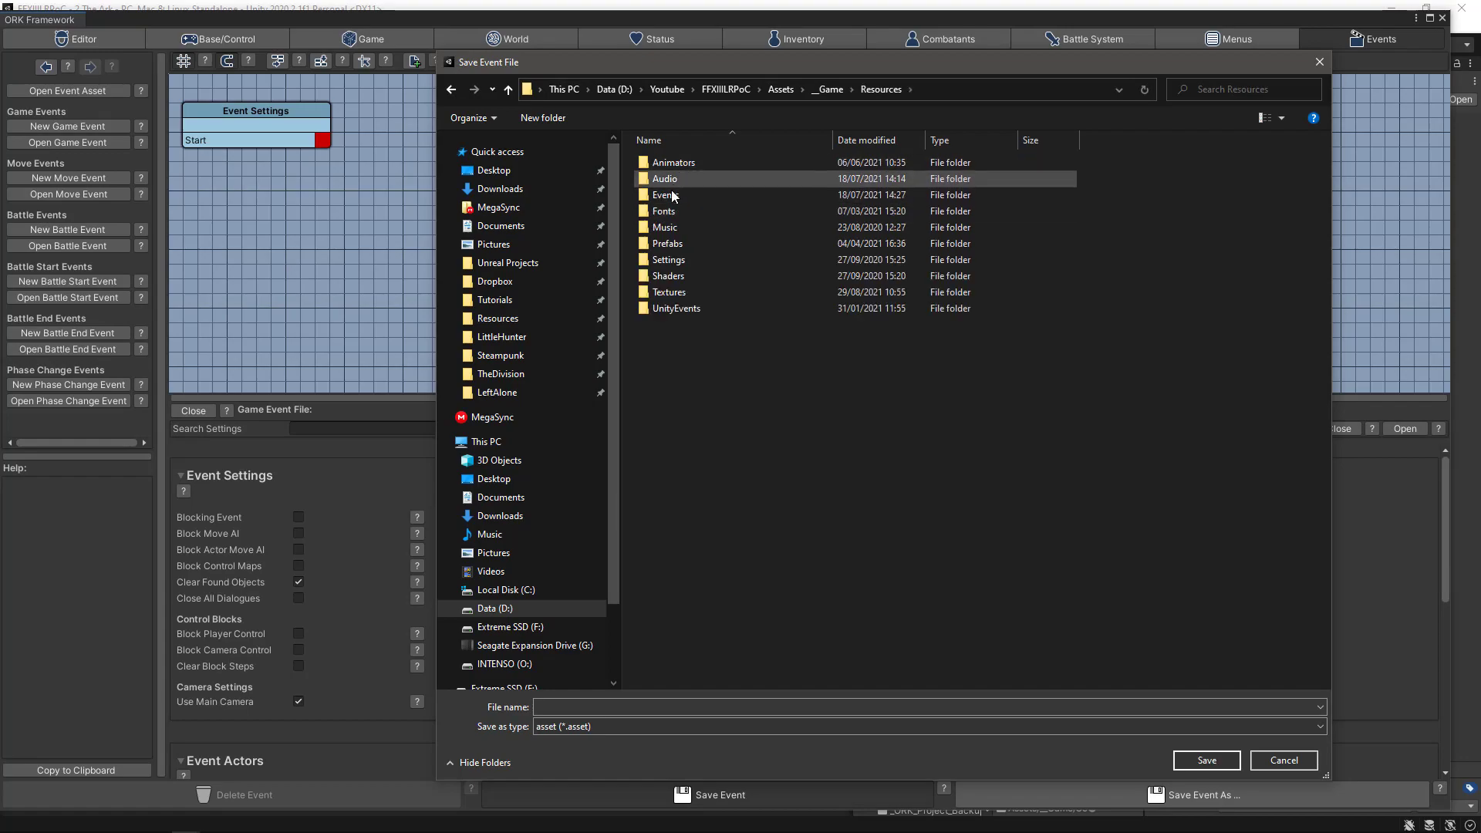
double_click(658, 199)
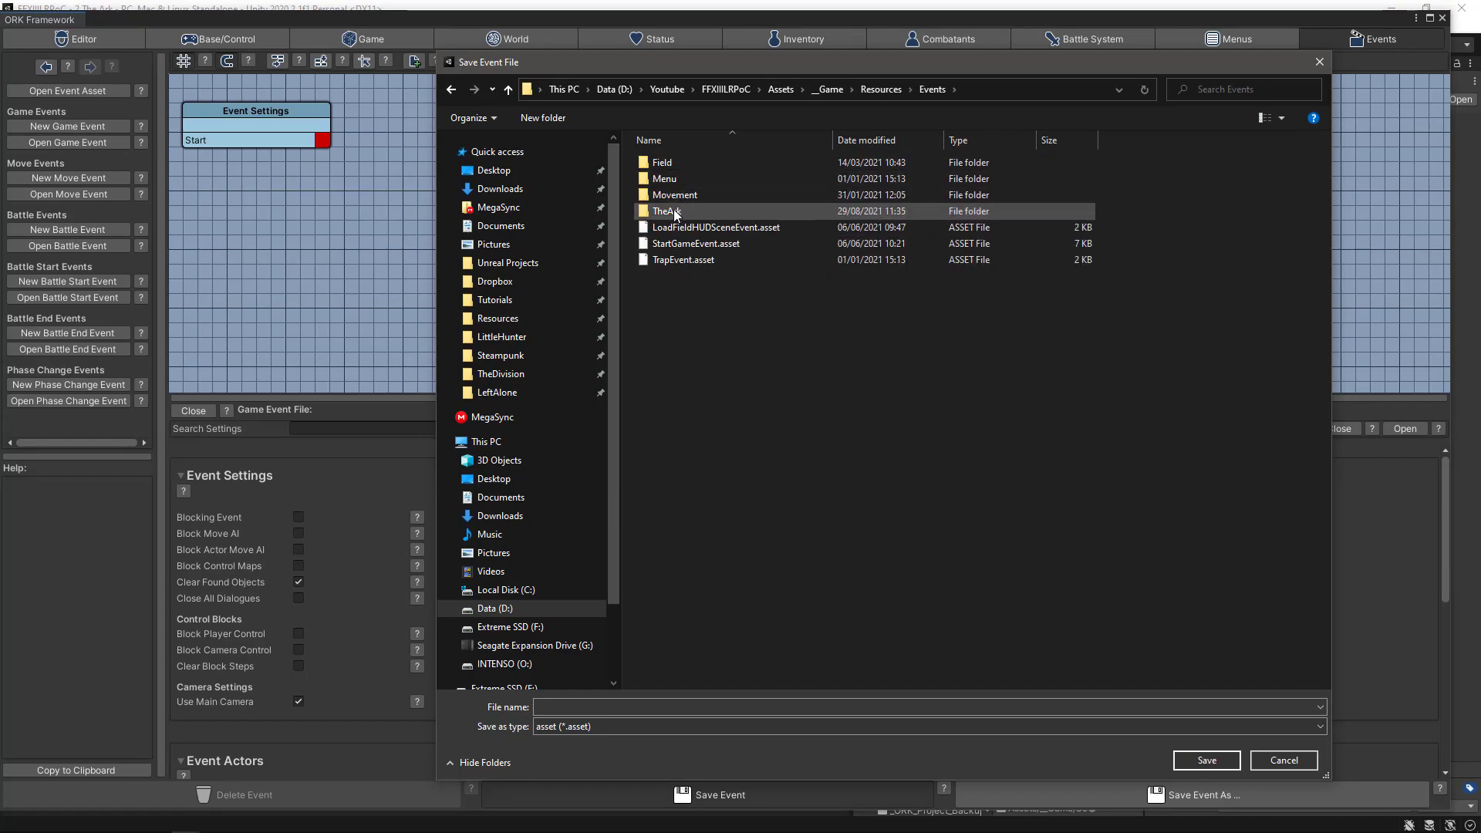
double_click(673, 210)
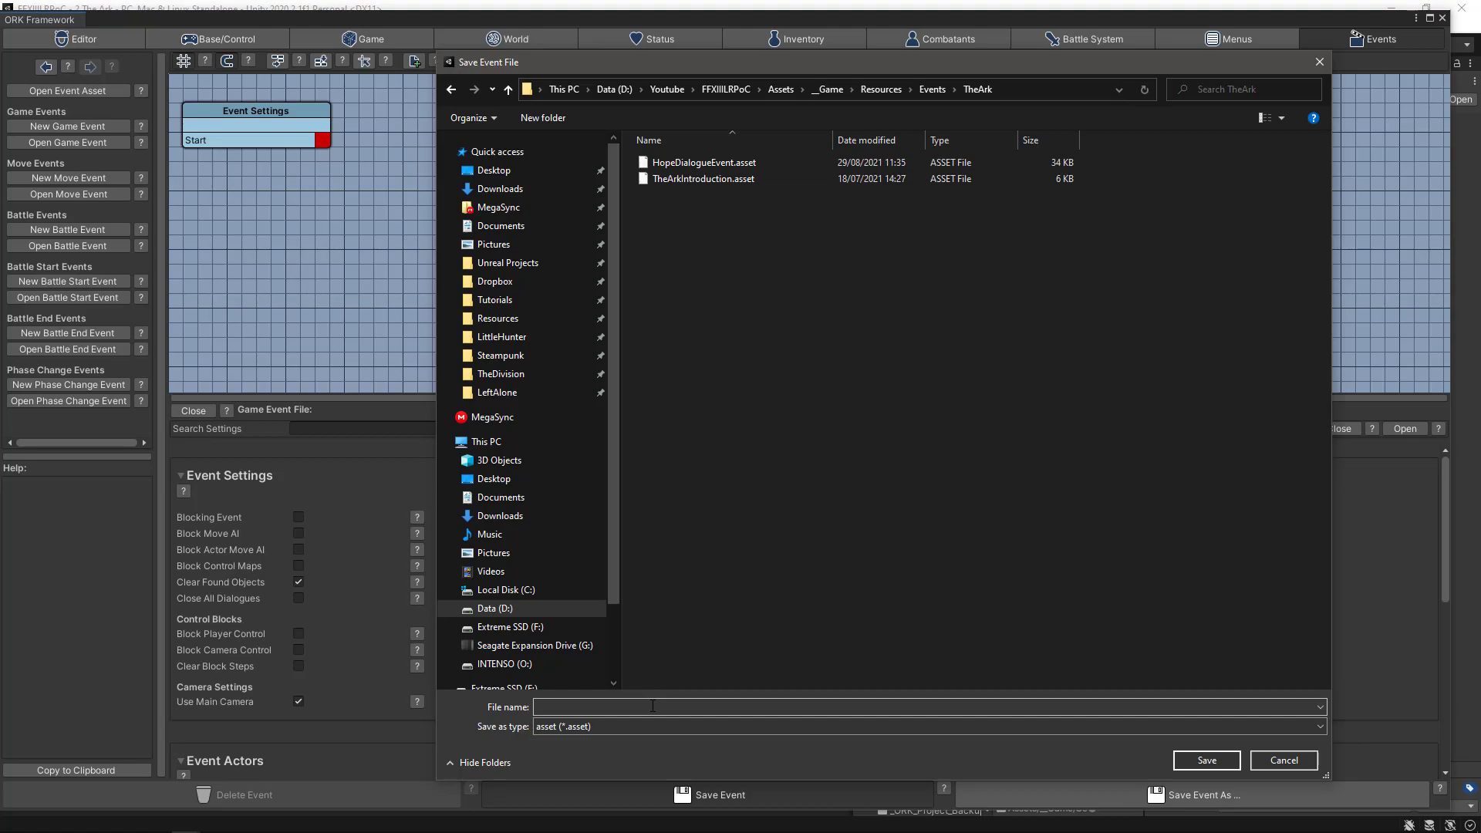
- Name the game event file TheArkIntroDialogue and save it
type("TheArk")
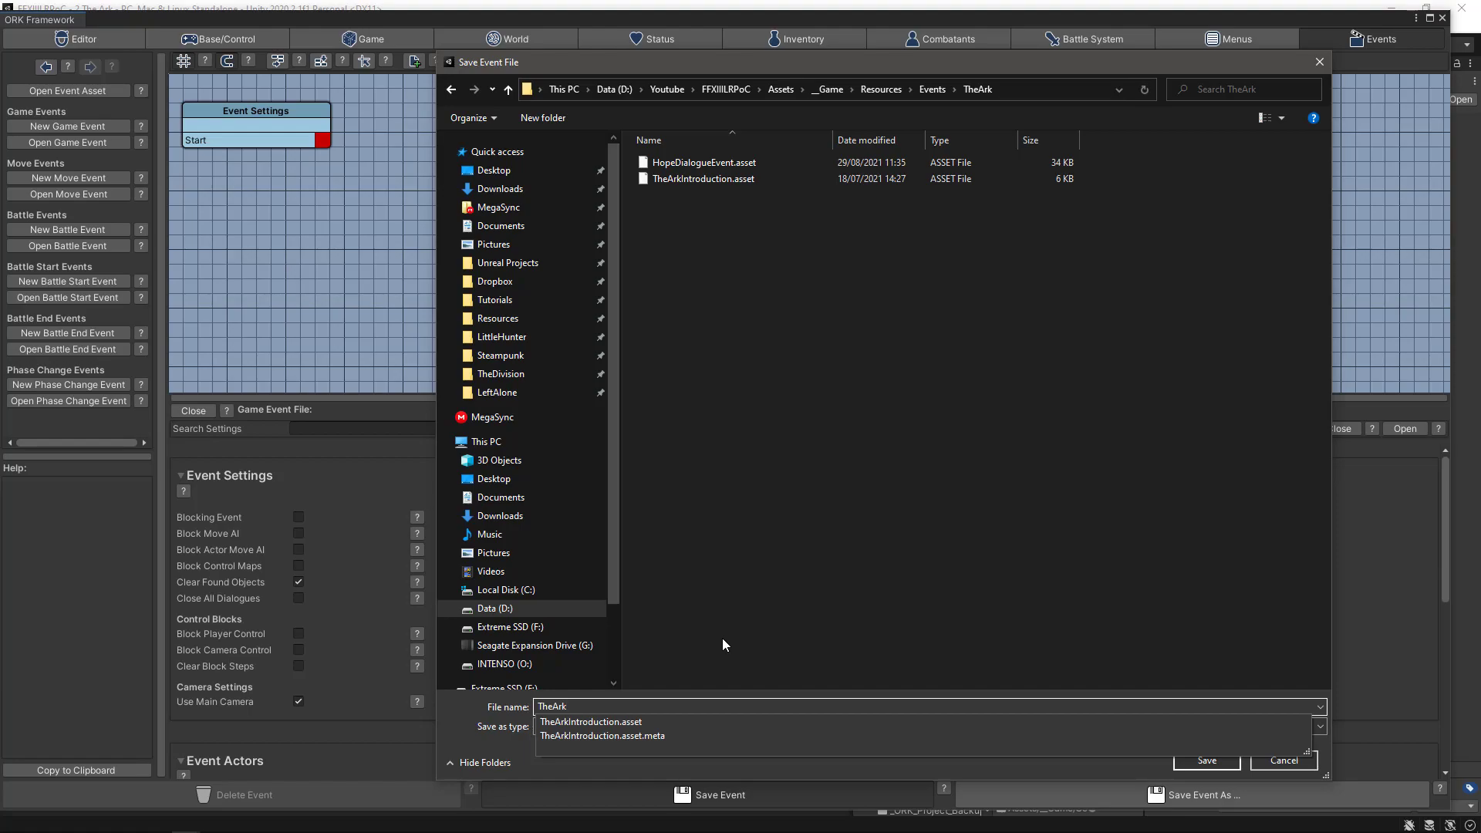
type("IntroD")
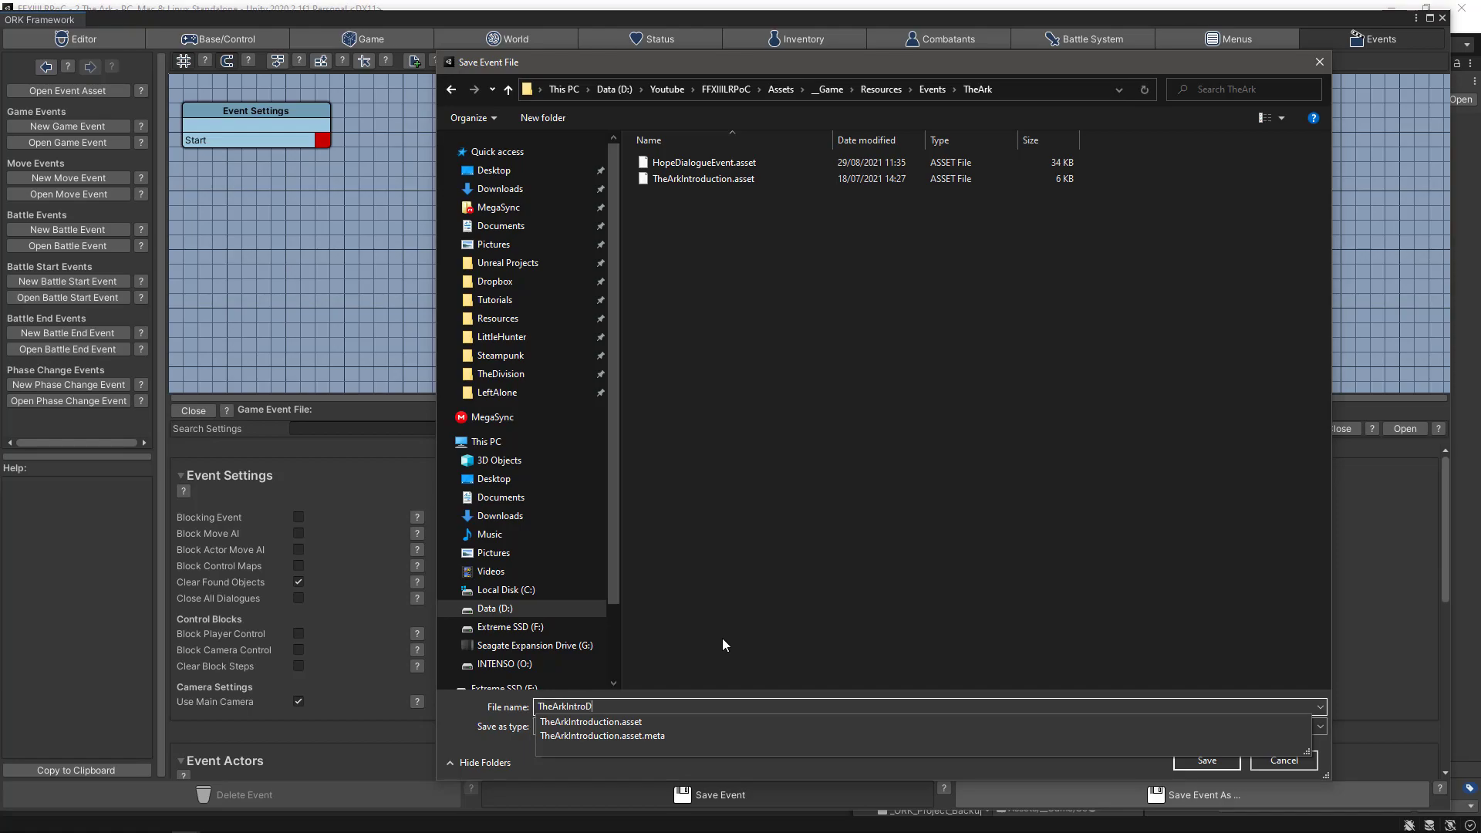
type("ialogie")
key("BackSpace")
key("BackSpace")
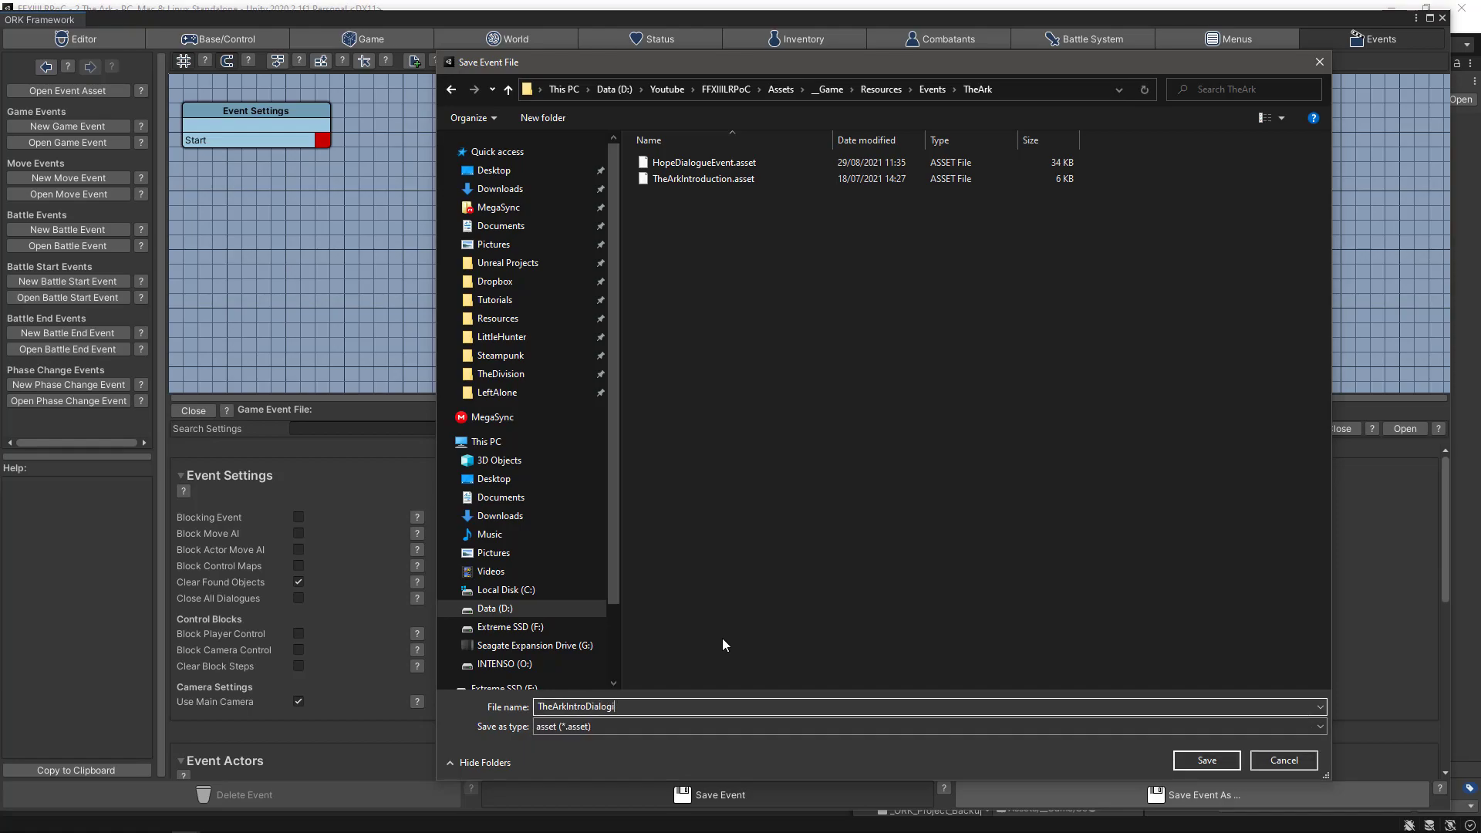
type("ue")
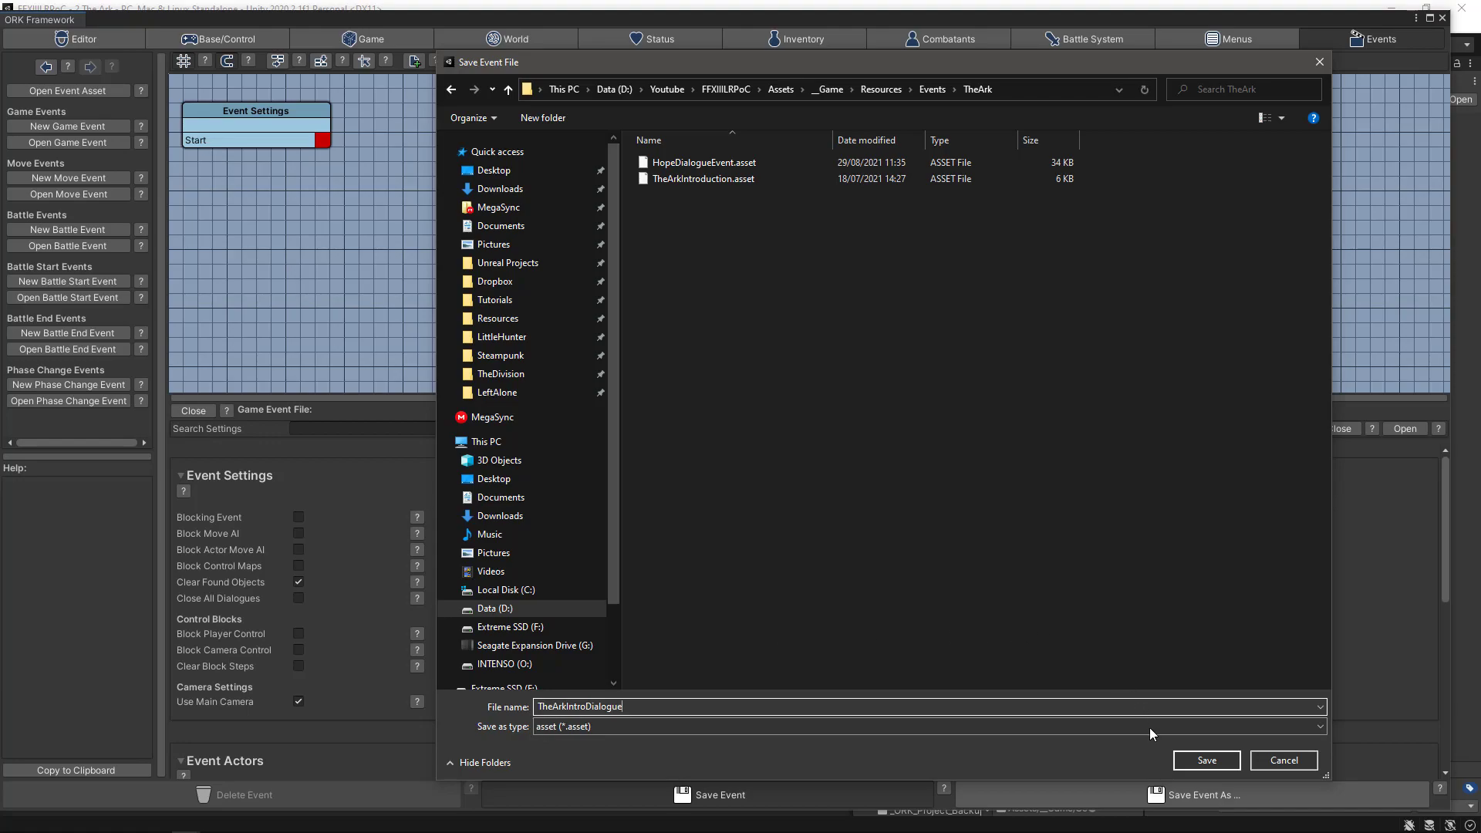
left_click(1206, 760)
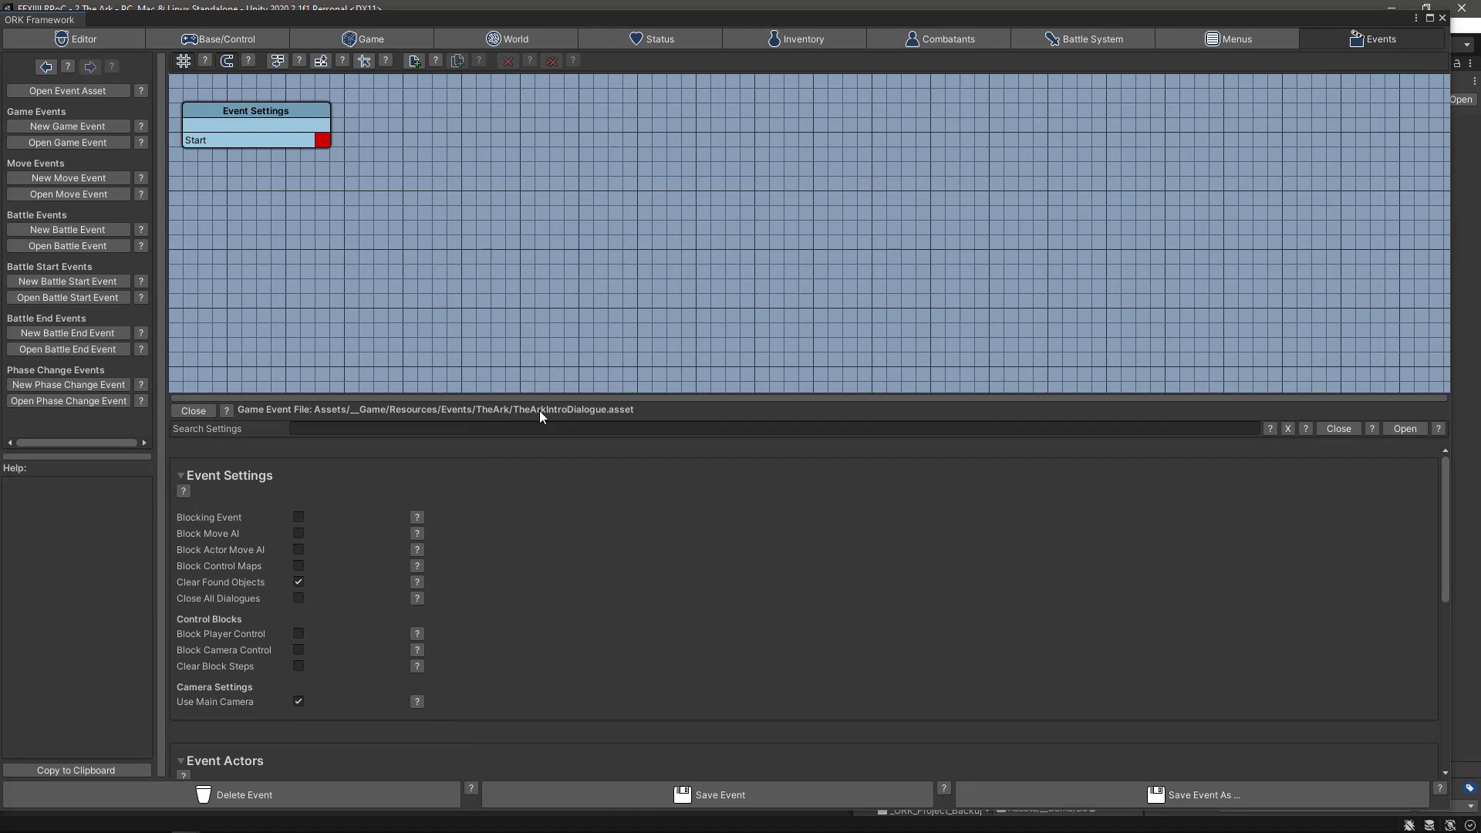
- Add a new global event under World and assign TheArkIntroDialogue as its event asset
left_click(502, 39)
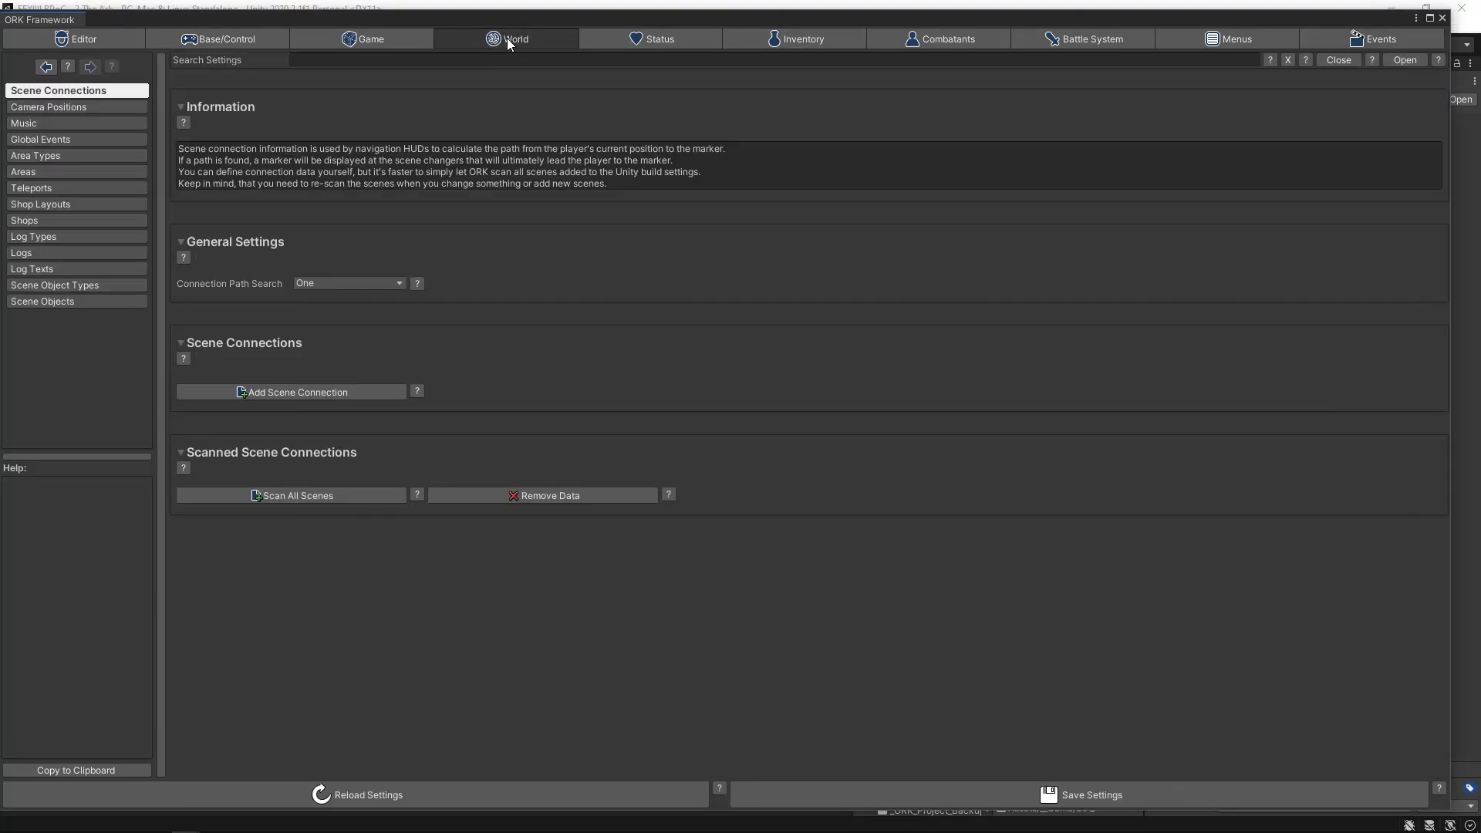
left_click(44, 139)
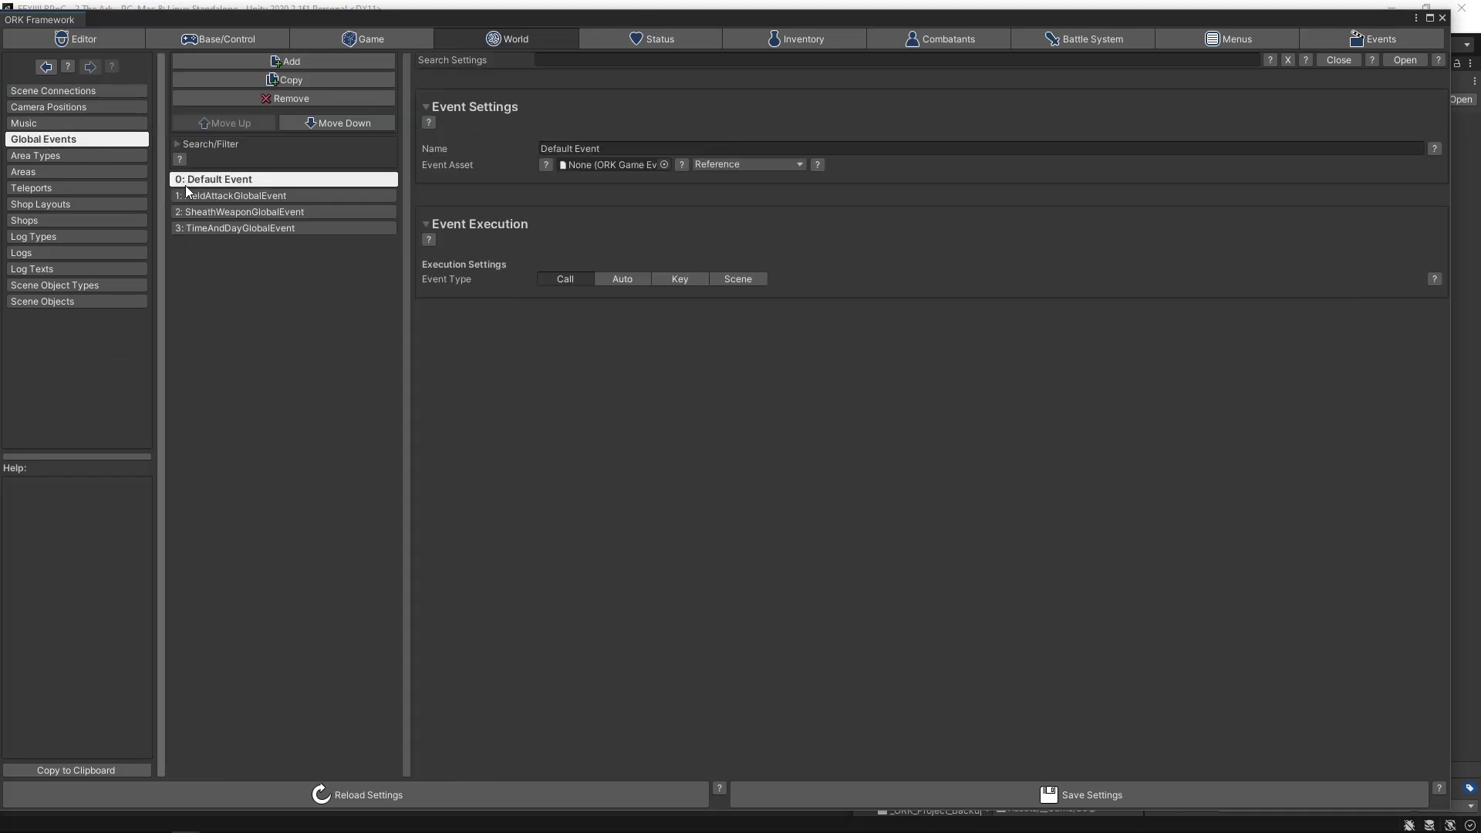
left_click(250, 61)
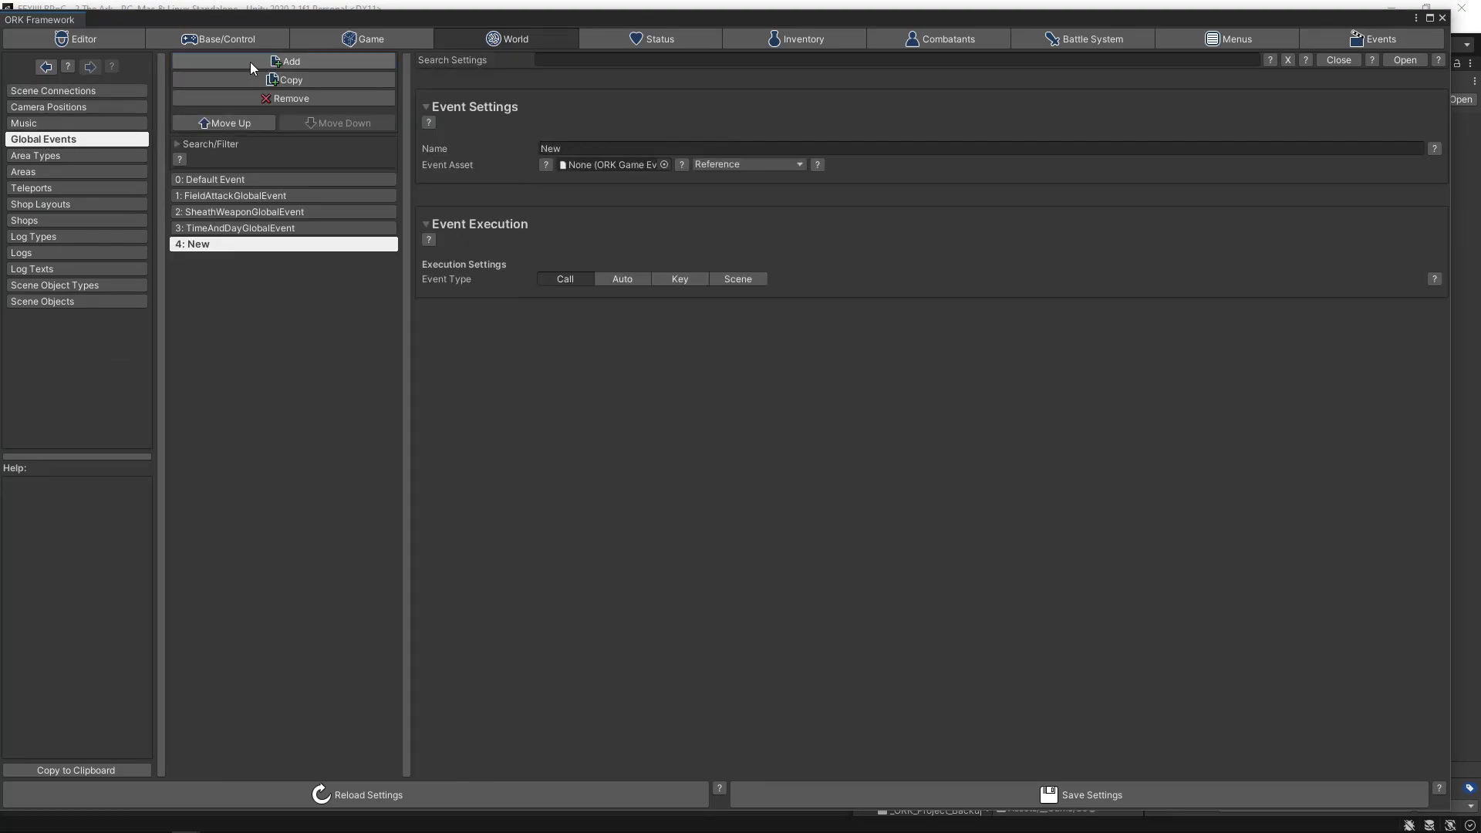
left_click(579, 146)
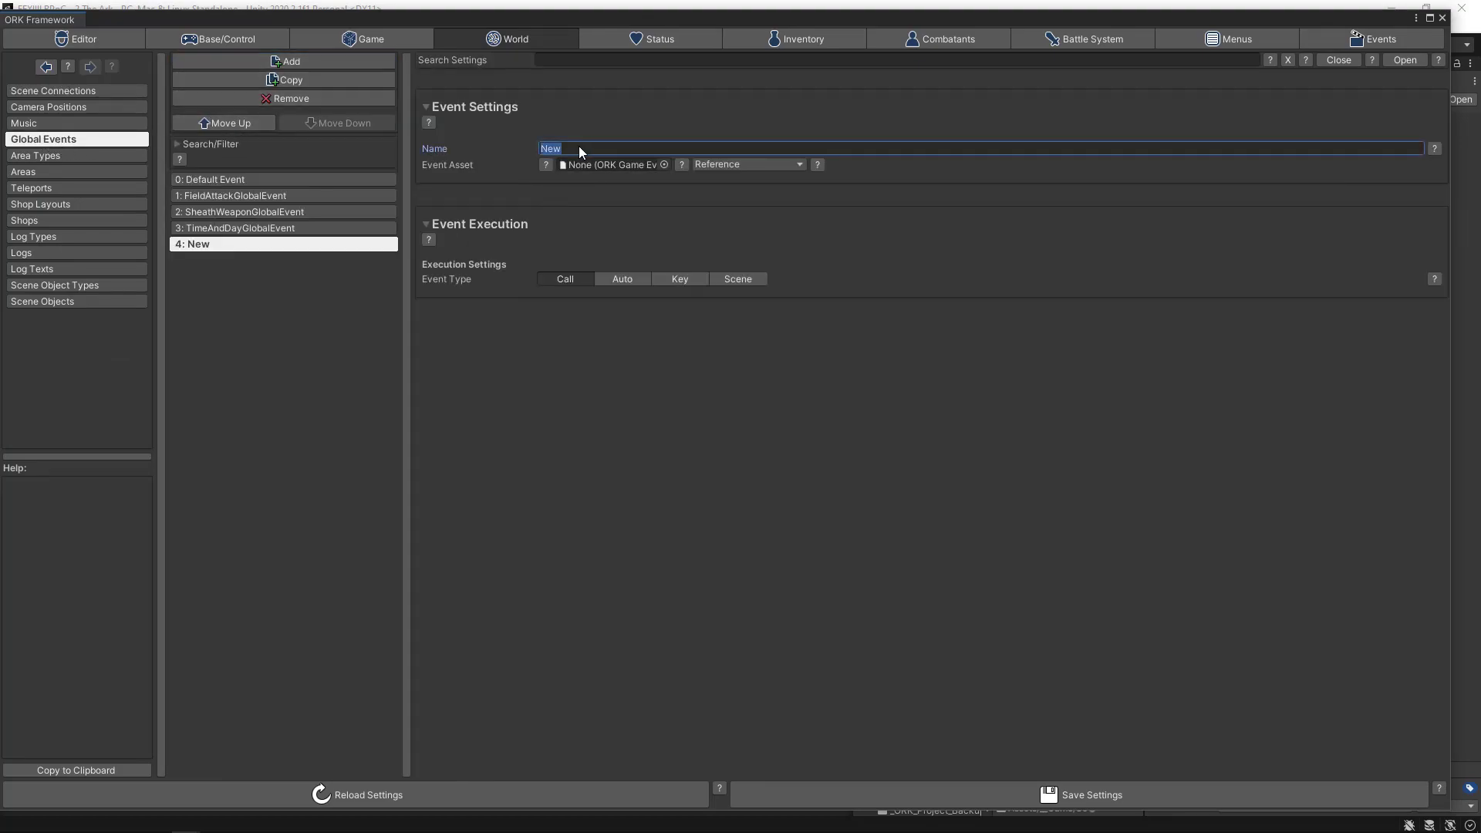
left_click(662, 165)
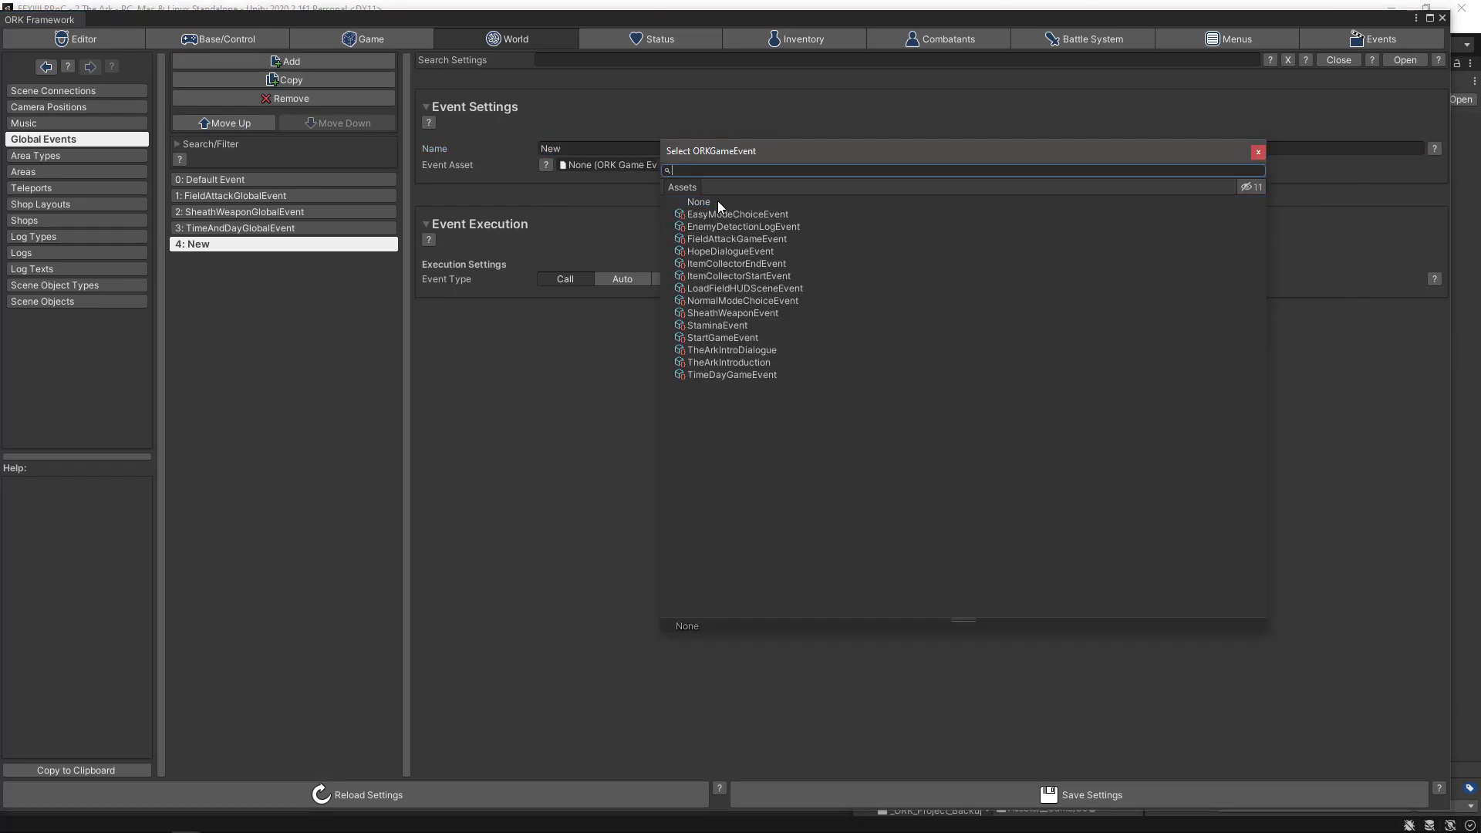
double_click(705, 351)
- Name the new global event TheArkIntroDialogue and save the settings
left_click(552, 149)
type("TheArkin")
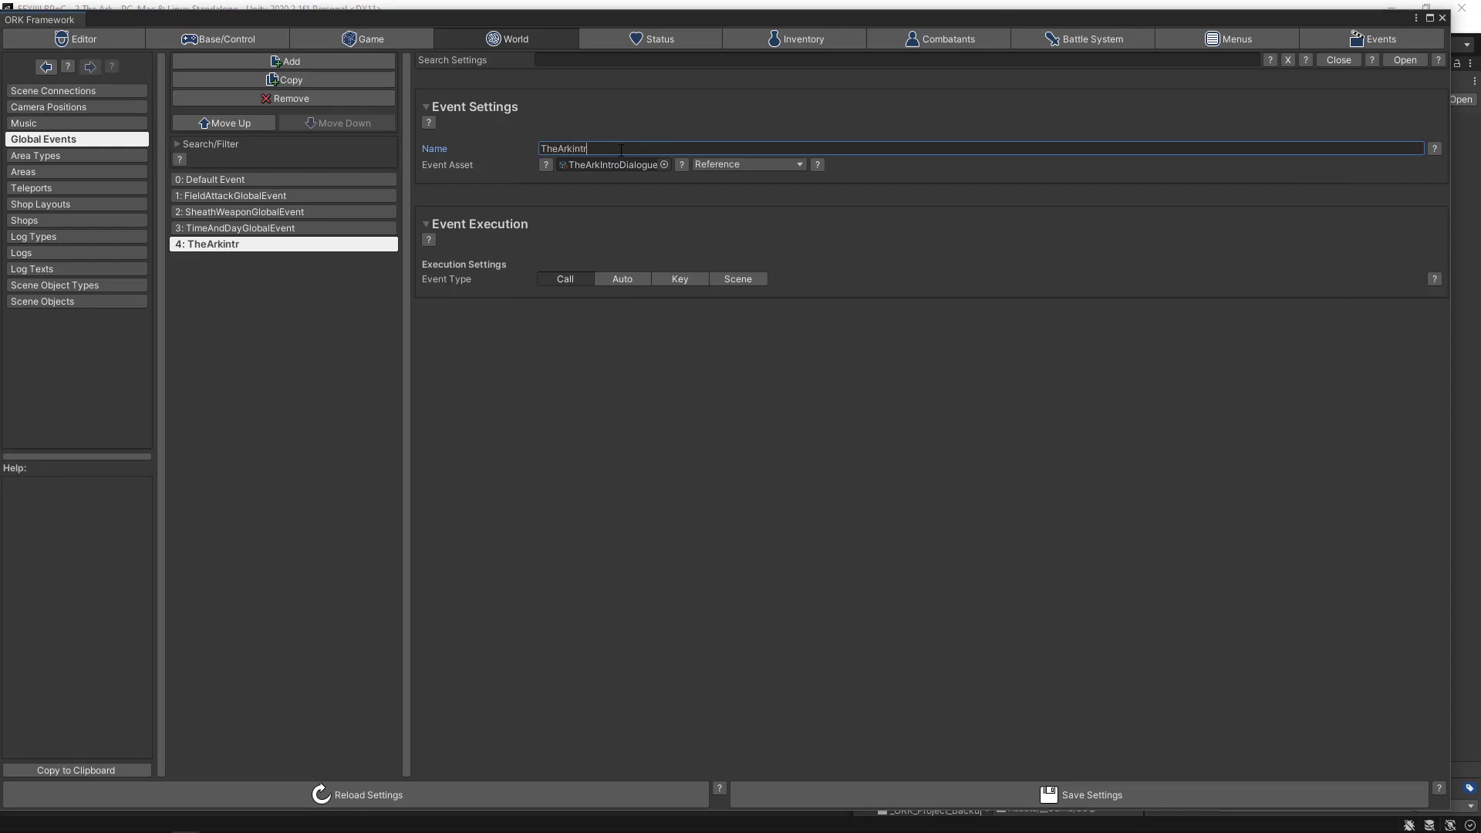
key("BackSpace")
type("IntroDialogue")
left_click(969, 793)
left_click(969, 793)
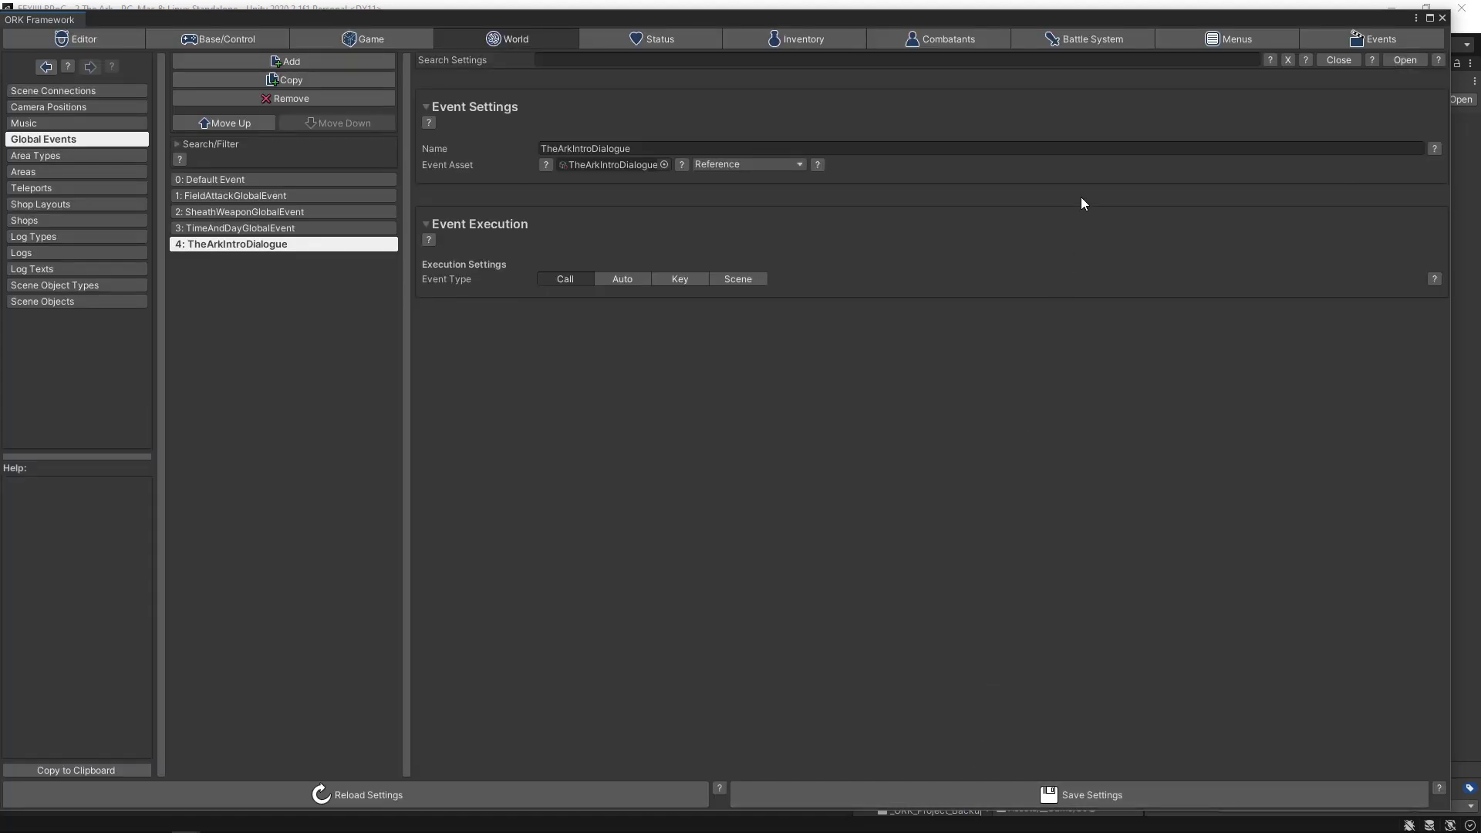
- Close the ORK Framework window, widen the Hierarchy and Project area, and show the Scene view of 2 The Ark
left_click(1442, 19)
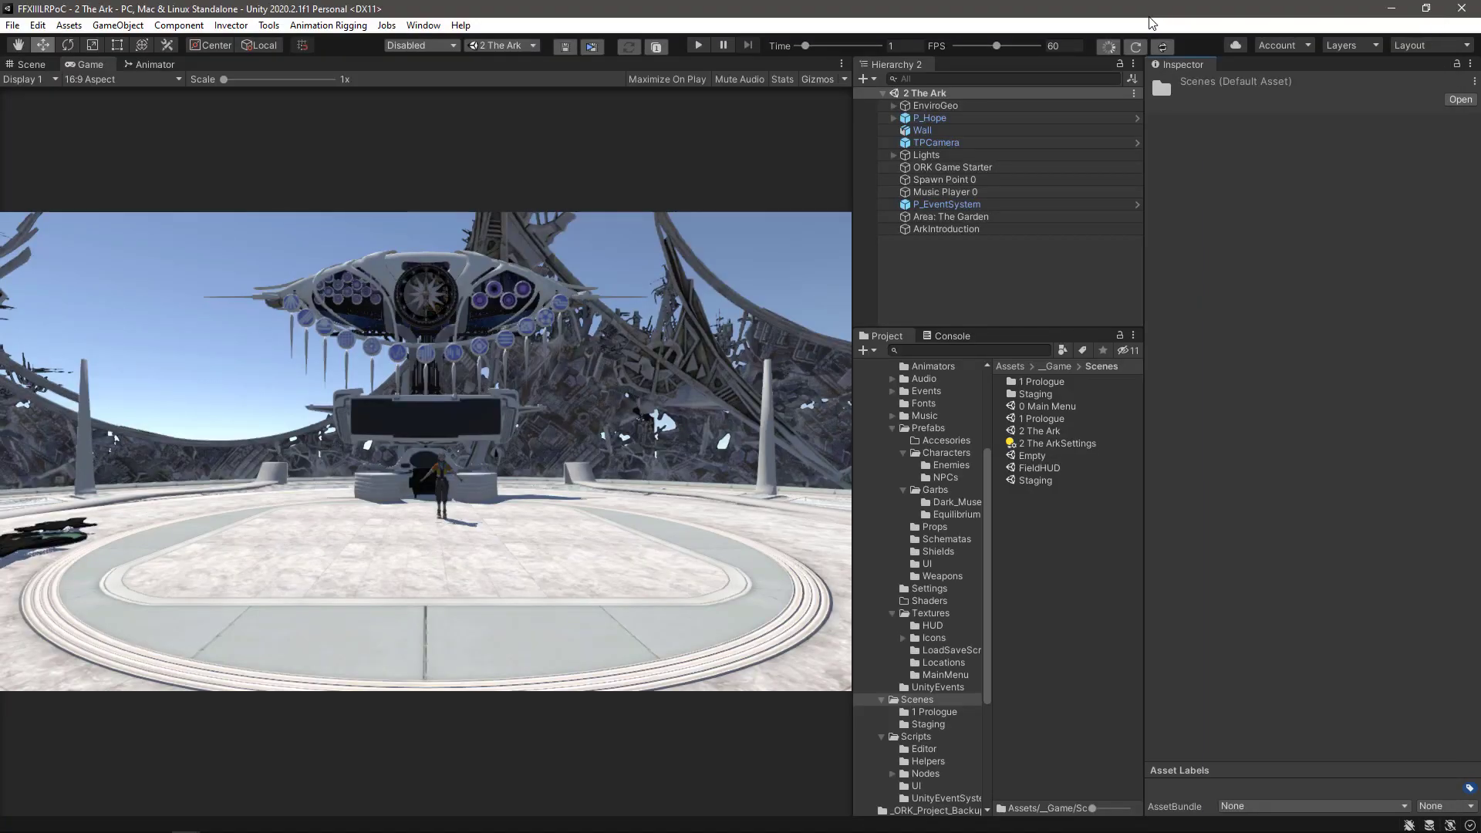
left_click_drag(850, 290, 814, 290)
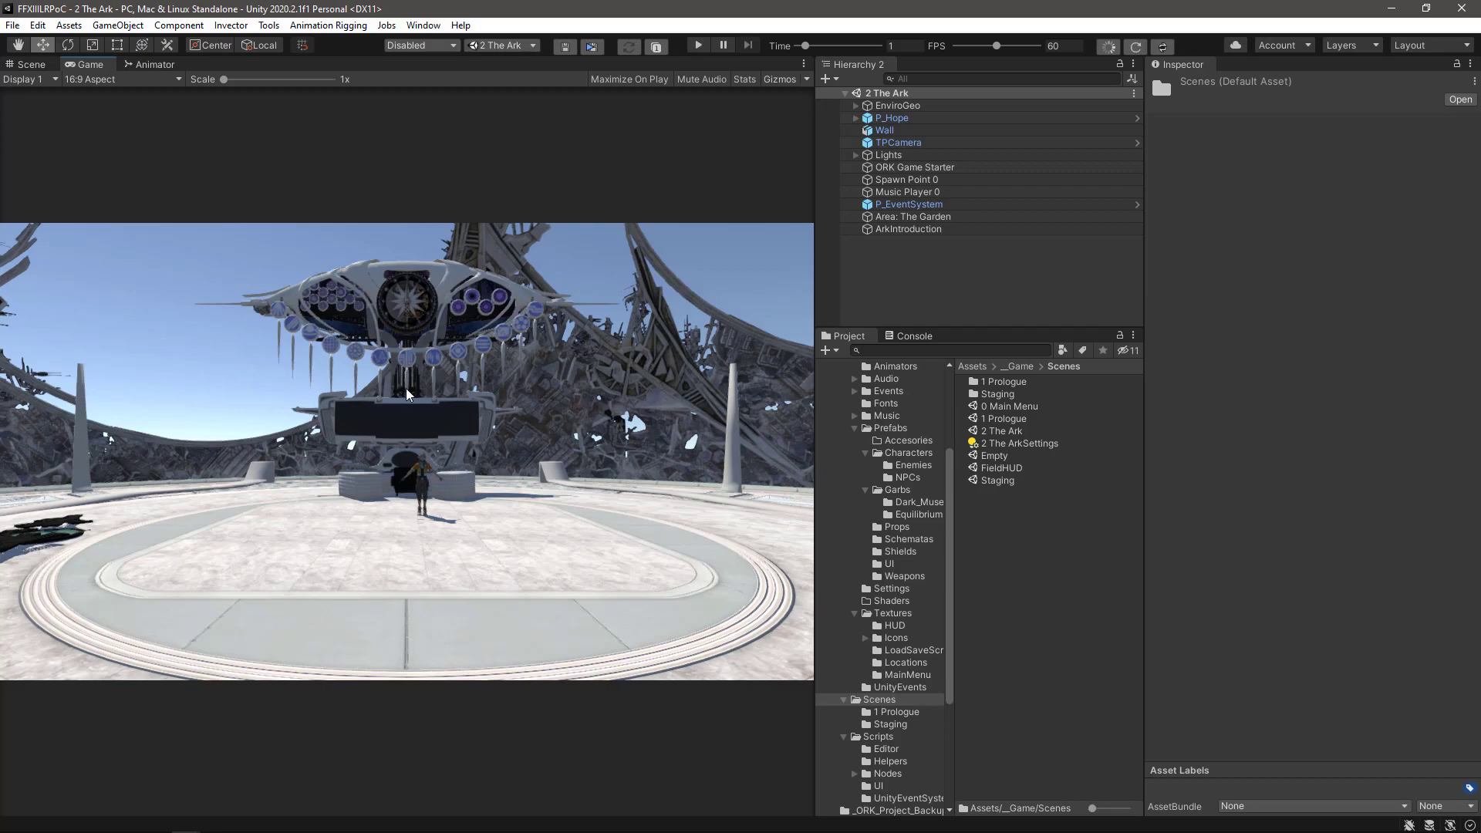
left_click(28, 65)
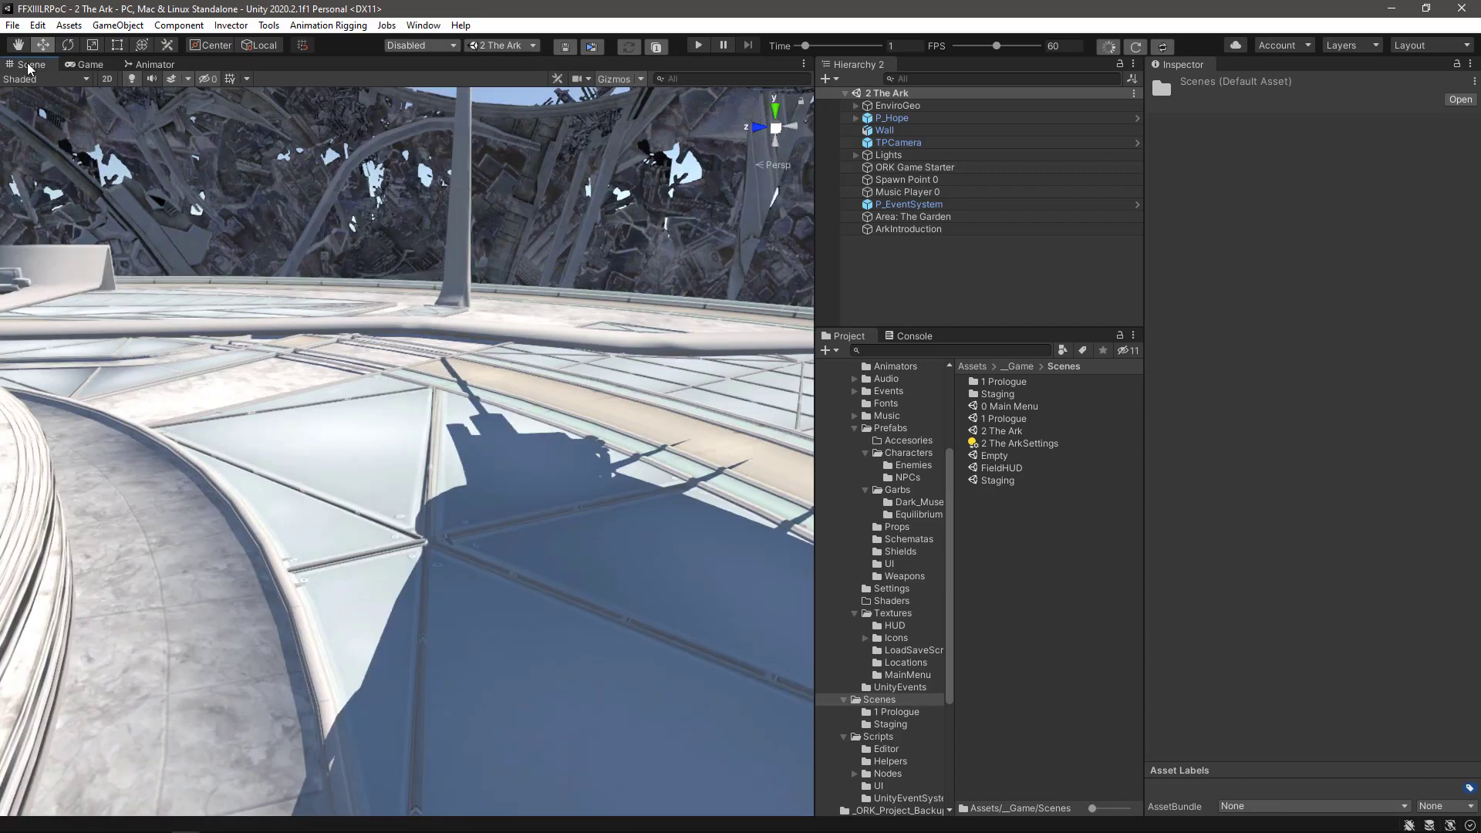
- Examine the Ark platform and the area around the player character in the Scene view
scroll(348, 332, "down", 3)
middle_click_drag(363, 332, 779, 316)
scroll(455, 439, "down", 3)
left_click_drag(455, 439, 580, 395, "alt")
scroll(440, 370, "up", 5)
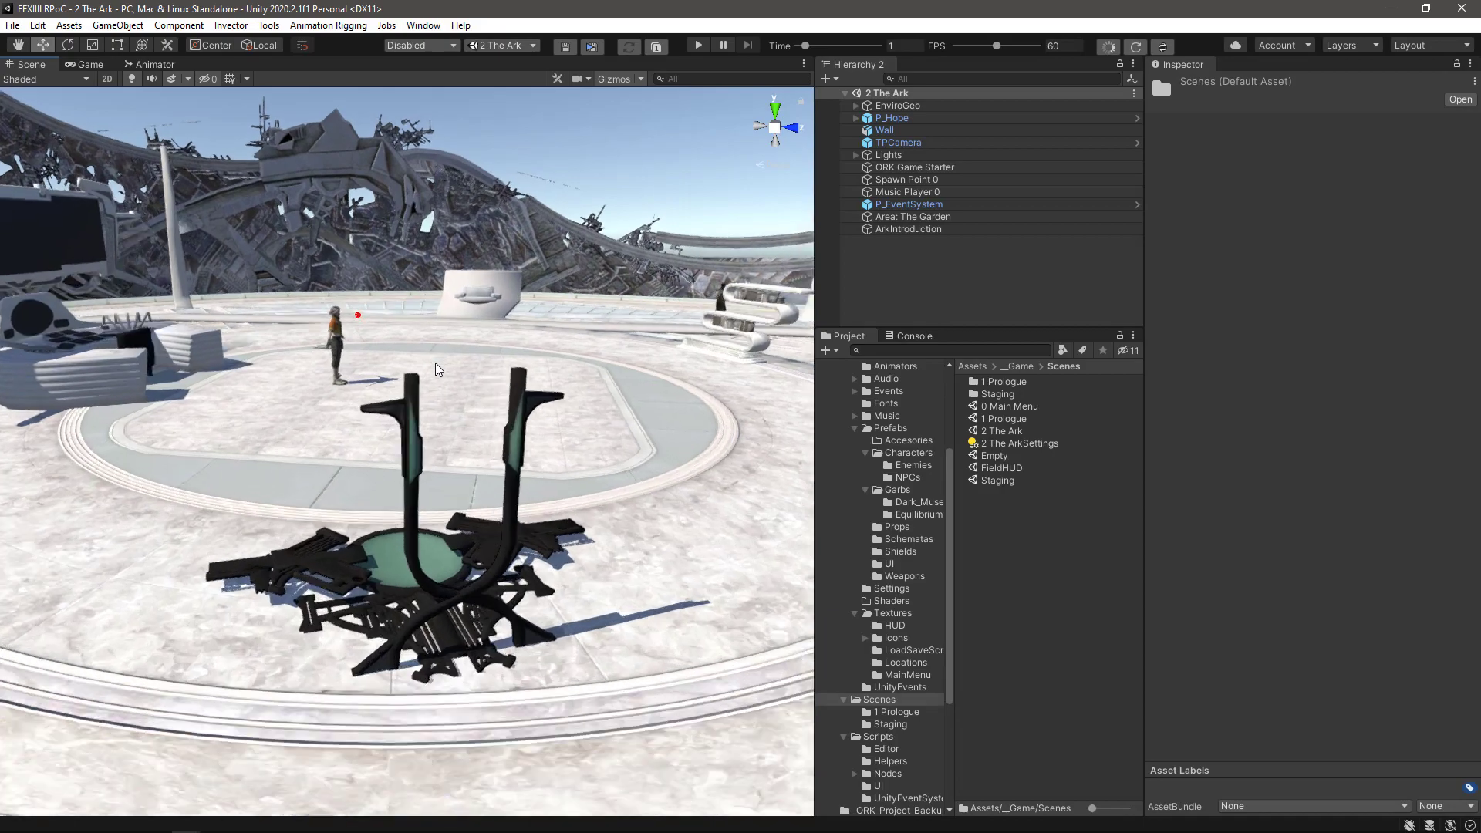
middle_click_drag(443, 295, 440, 407)
scroll(439, 407, "up", 8)
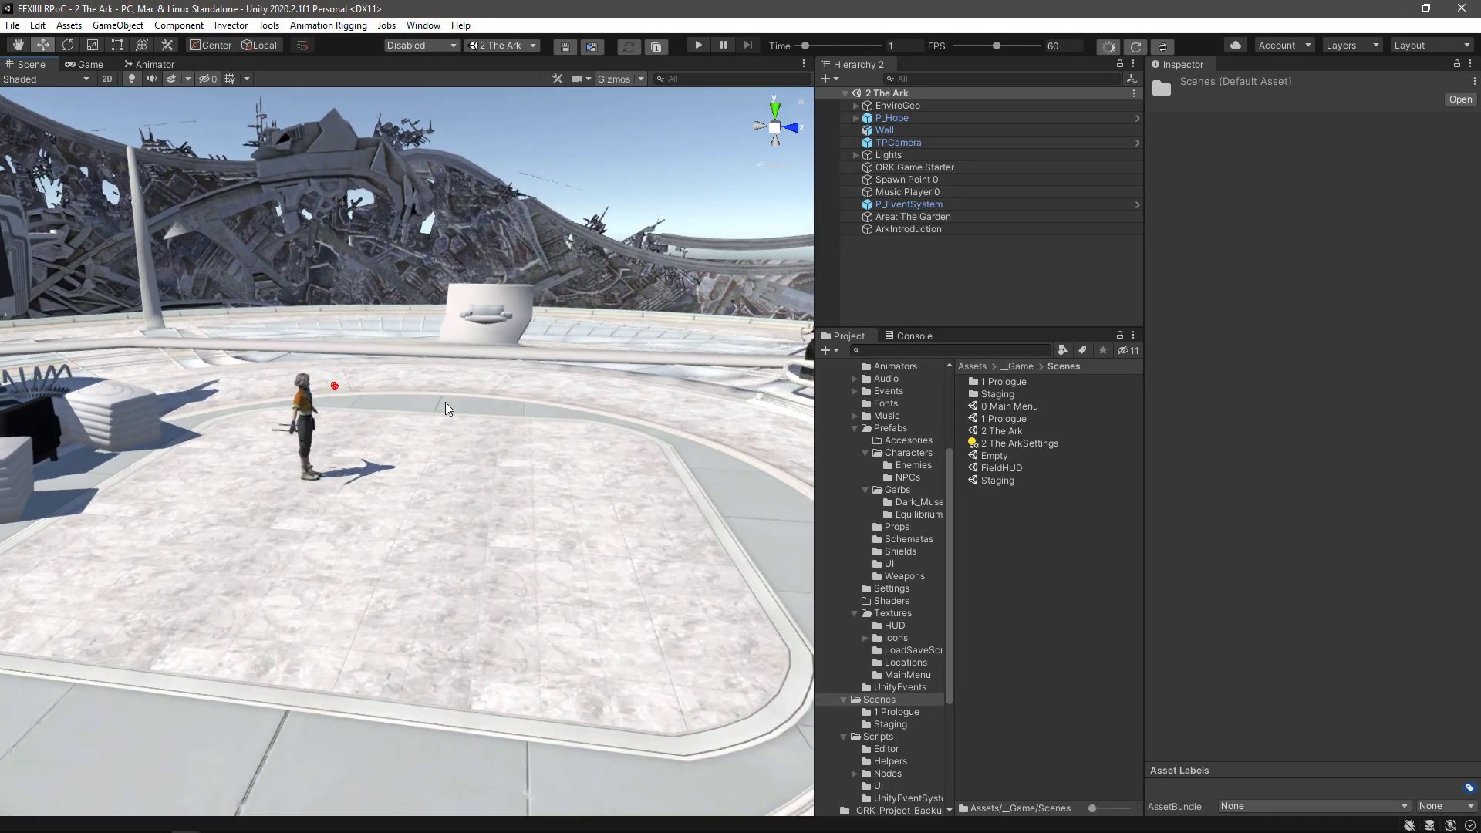
middle_click_drag(332, 404, 760, 408)
scroll(528, 405, "down", 4)
scroll(528, 405, "down", 1)
left_click_drag(529, 445, 367, 493, "alt")
scroll(390, 457, "up", 1)
middle_click_drag(463, 459, 545, 432)
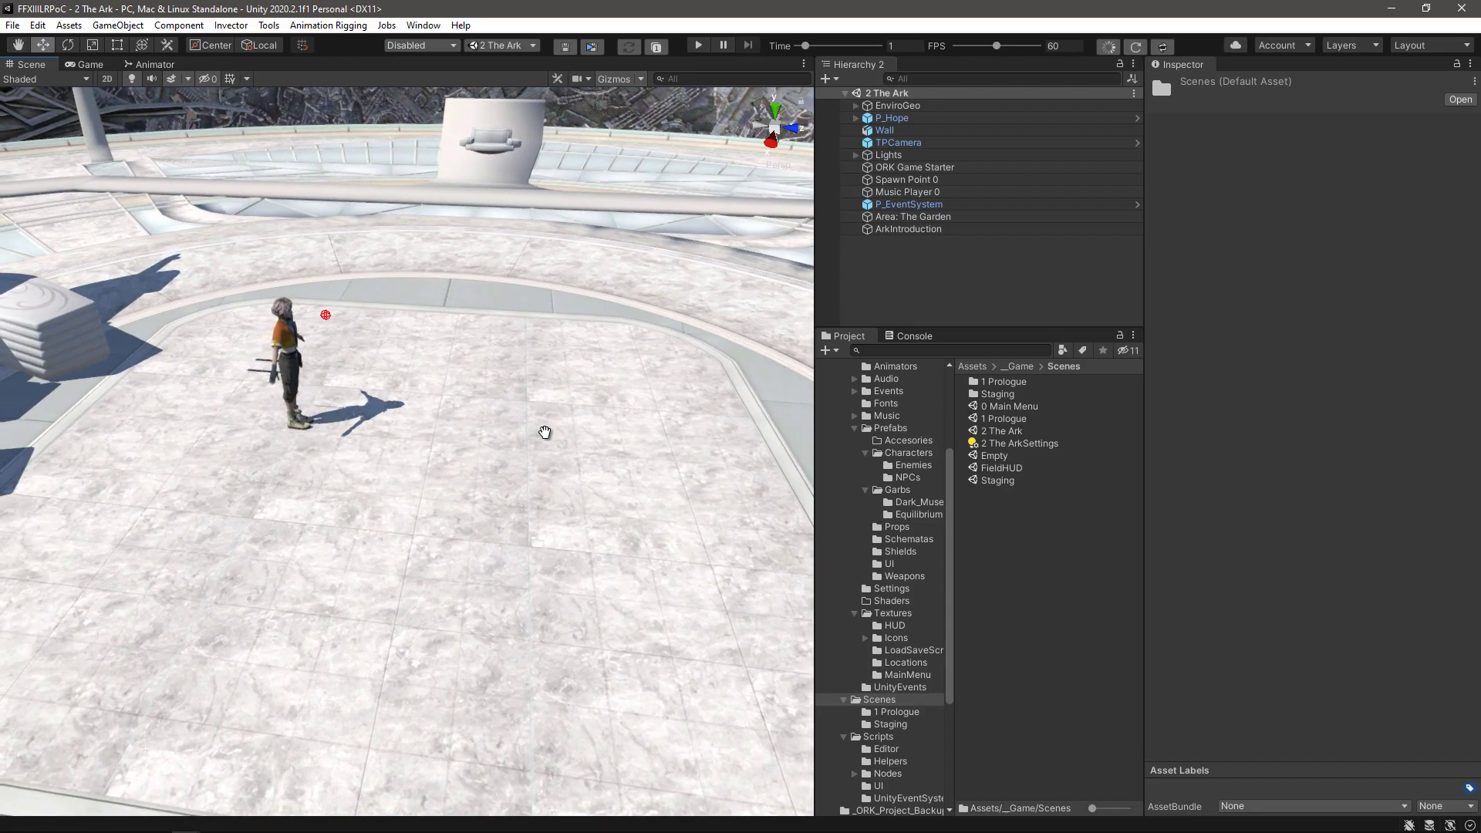
- Create an empty object in the 2 The Ark scene and name it CAMERA POSITIONS
right_click(877, 276)
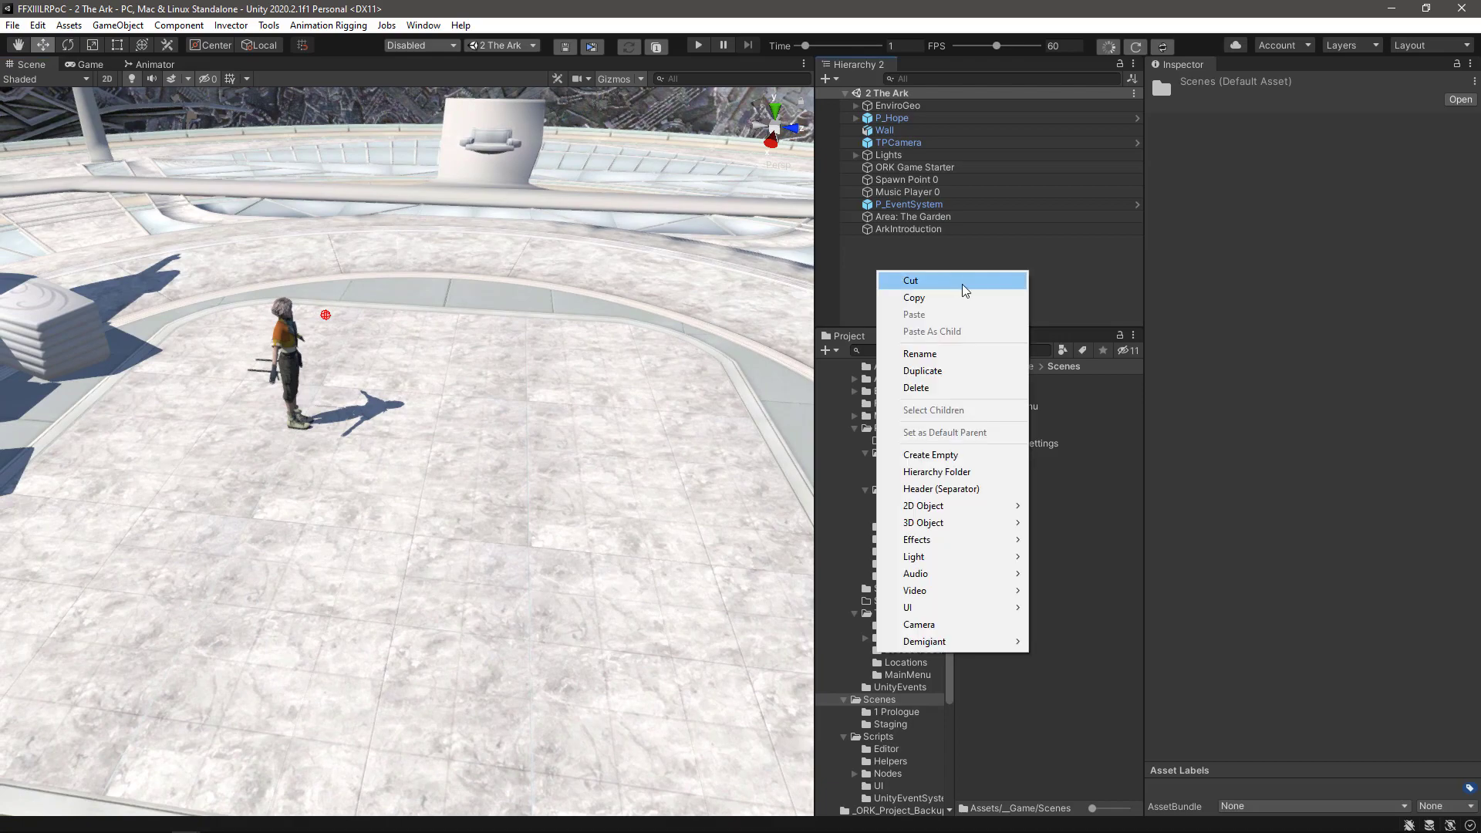
left_click(962, 455)
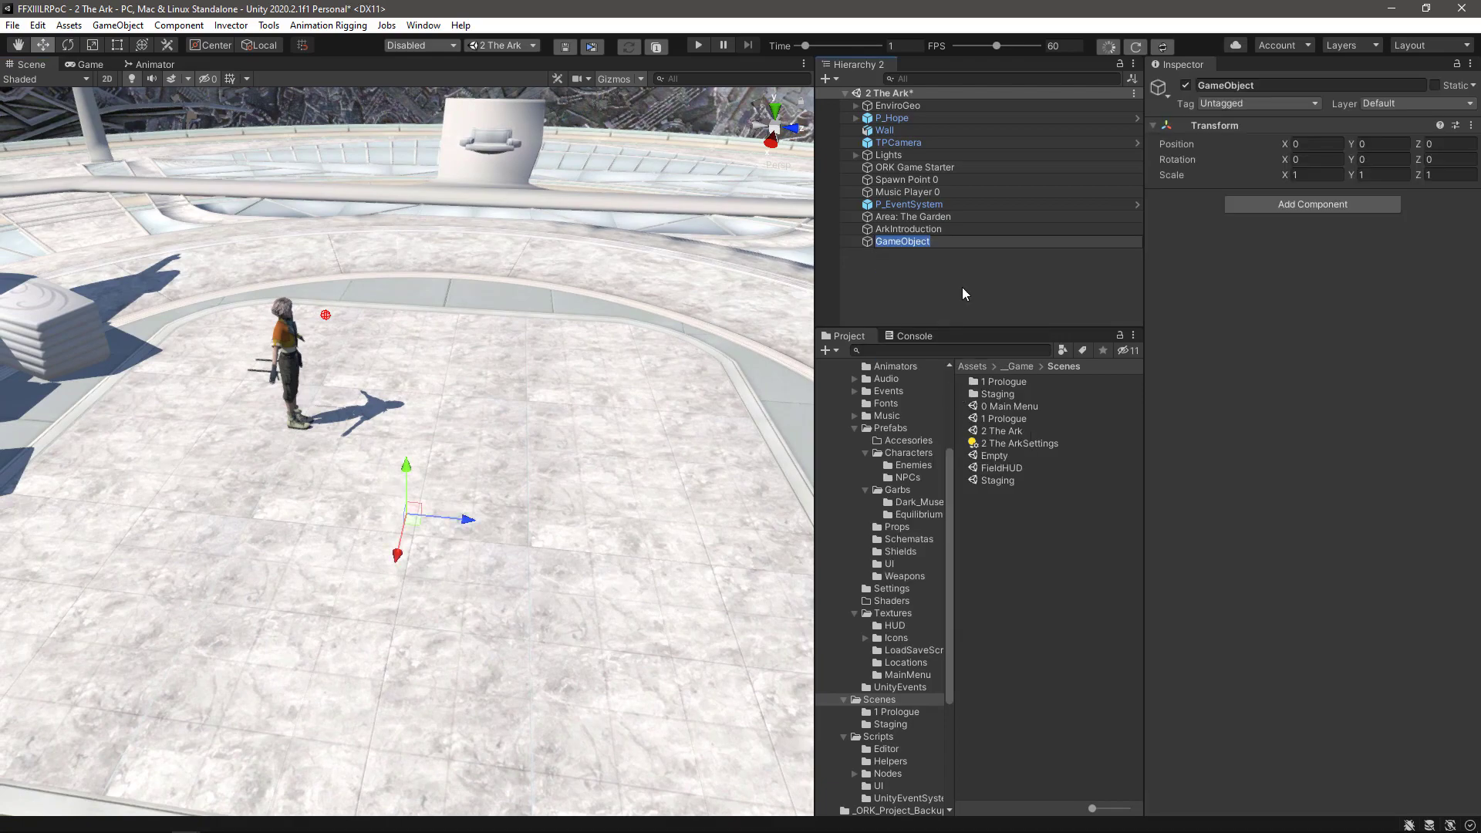
type("Camer")
key("BackSpace")
key("BackSpace")
key("BackSpace")
key("BackSpace")
type("AMERA pOSITION")
key("Return")
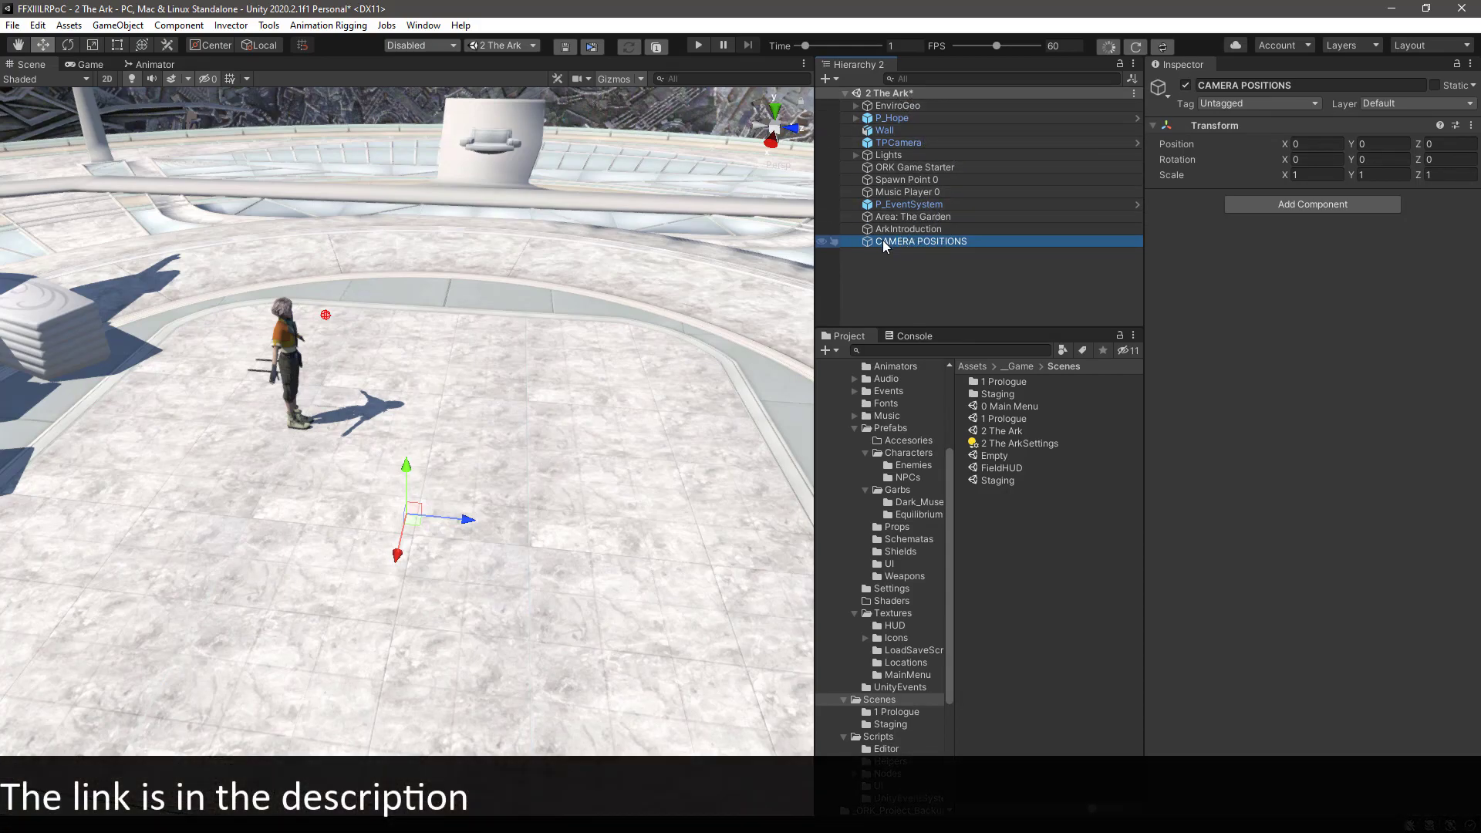
- Prefix the CAMERA POSITIONS object's name with $h to format it as a hierarchy header
left_click(1200, 85)
double_click(1199, 85)
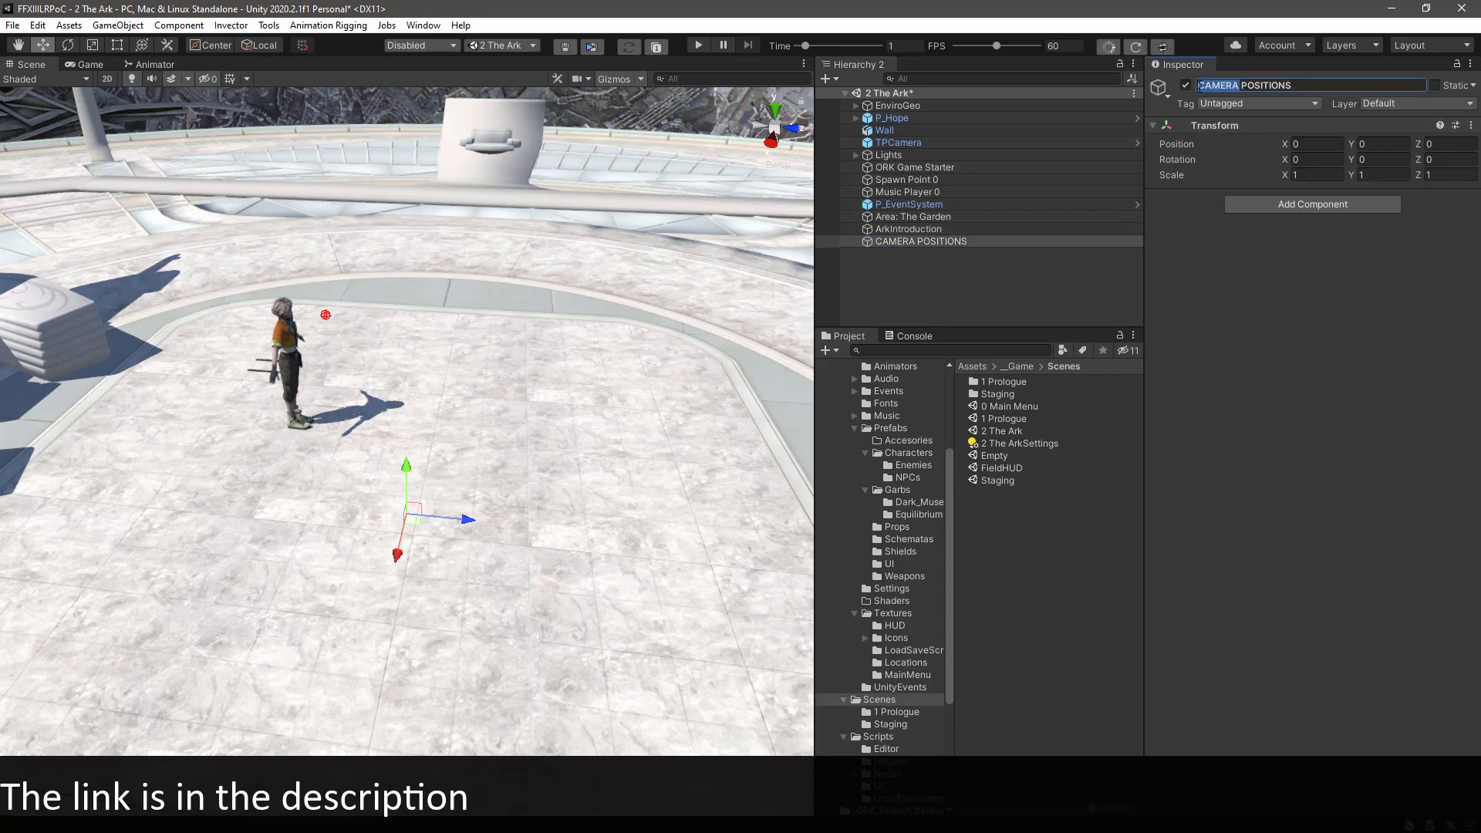
left_click(1213, 80)
type("$h")
key("Return")
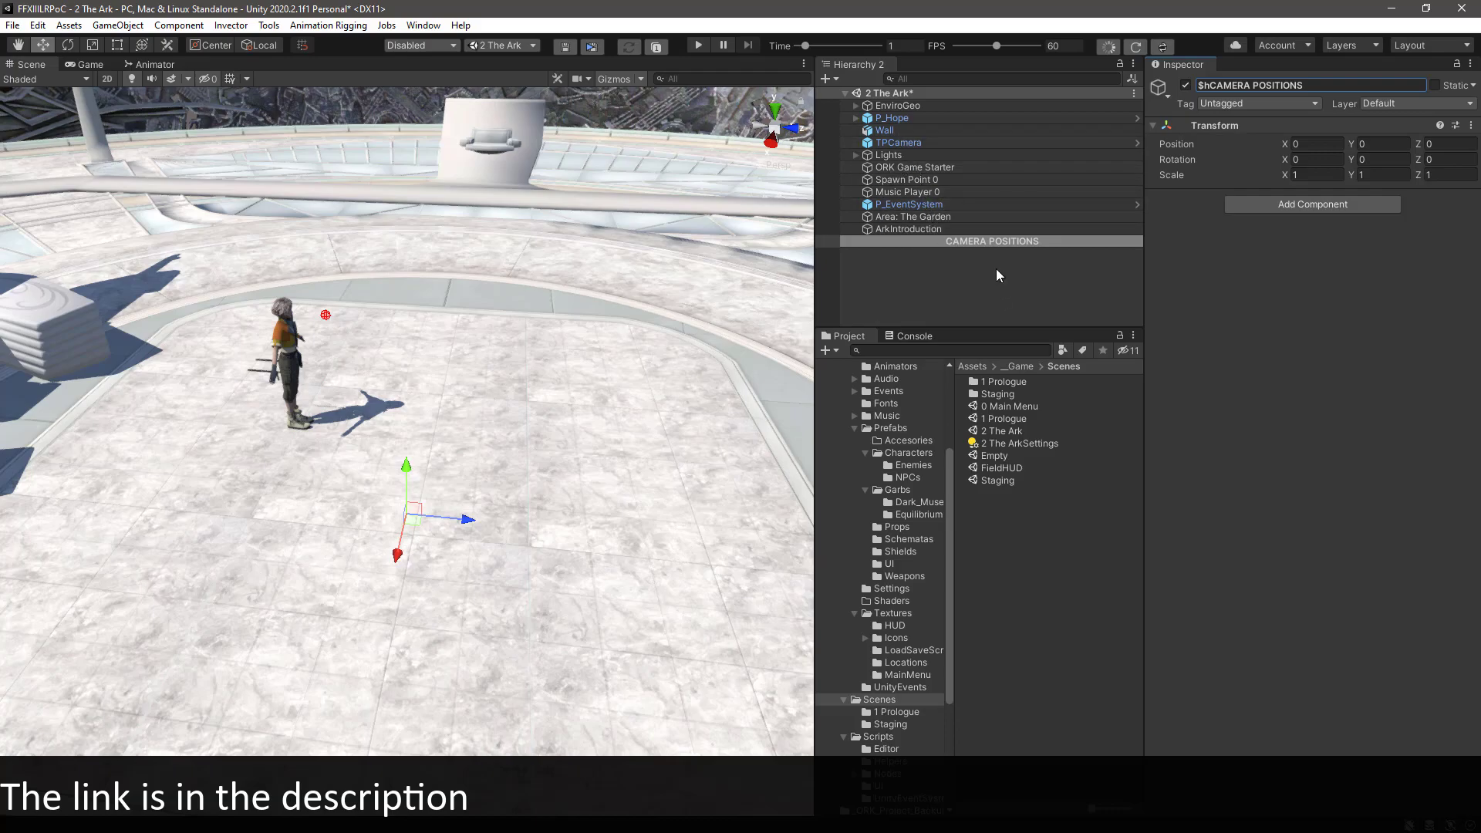
- Add a camera named CameraPos0 under the CAMERA POSITIONS header and remove its Audio Listener component
right_click(965, 239)
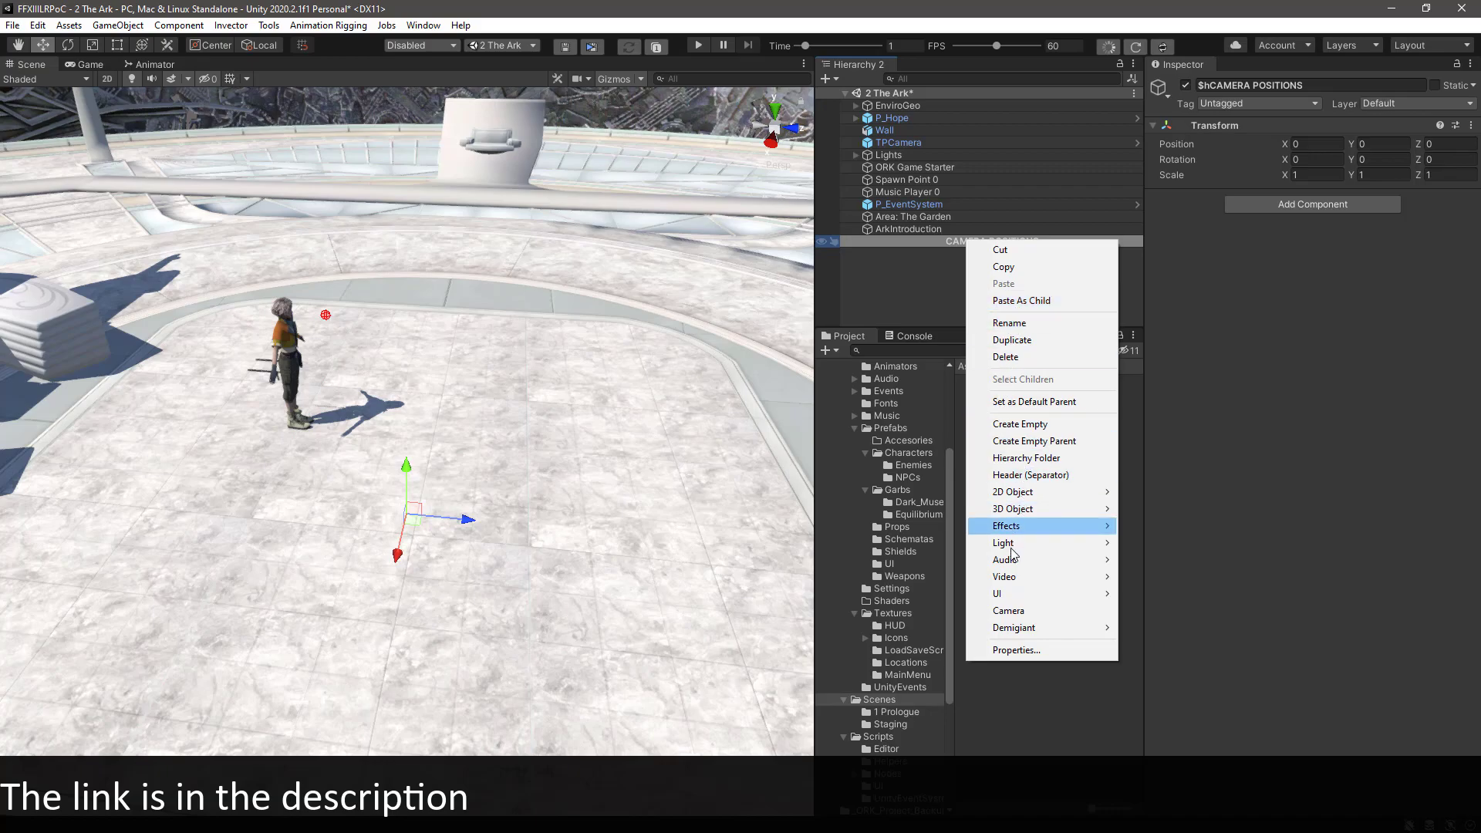
left_click(1006, 612)
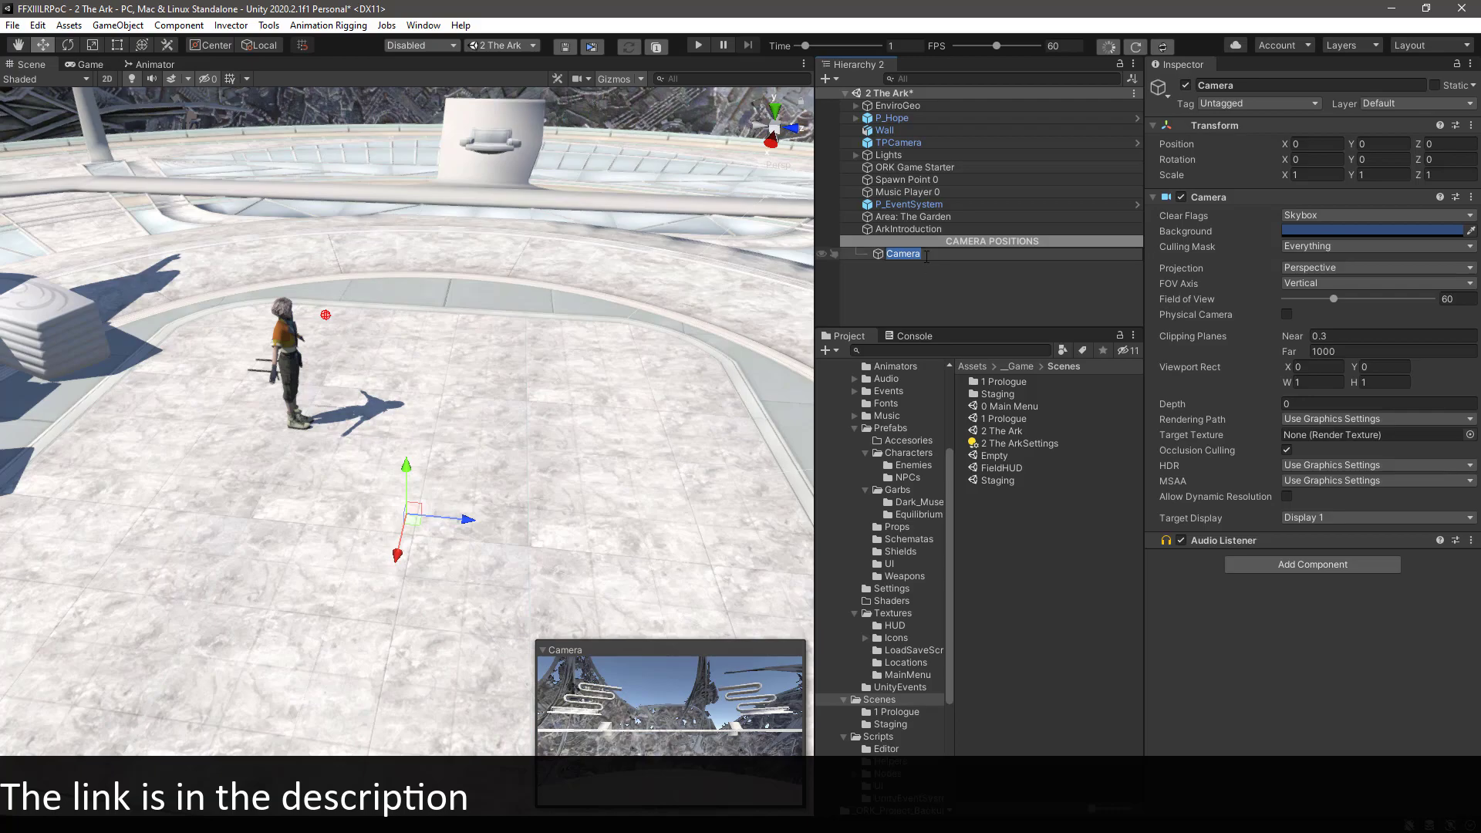
type("Camer")
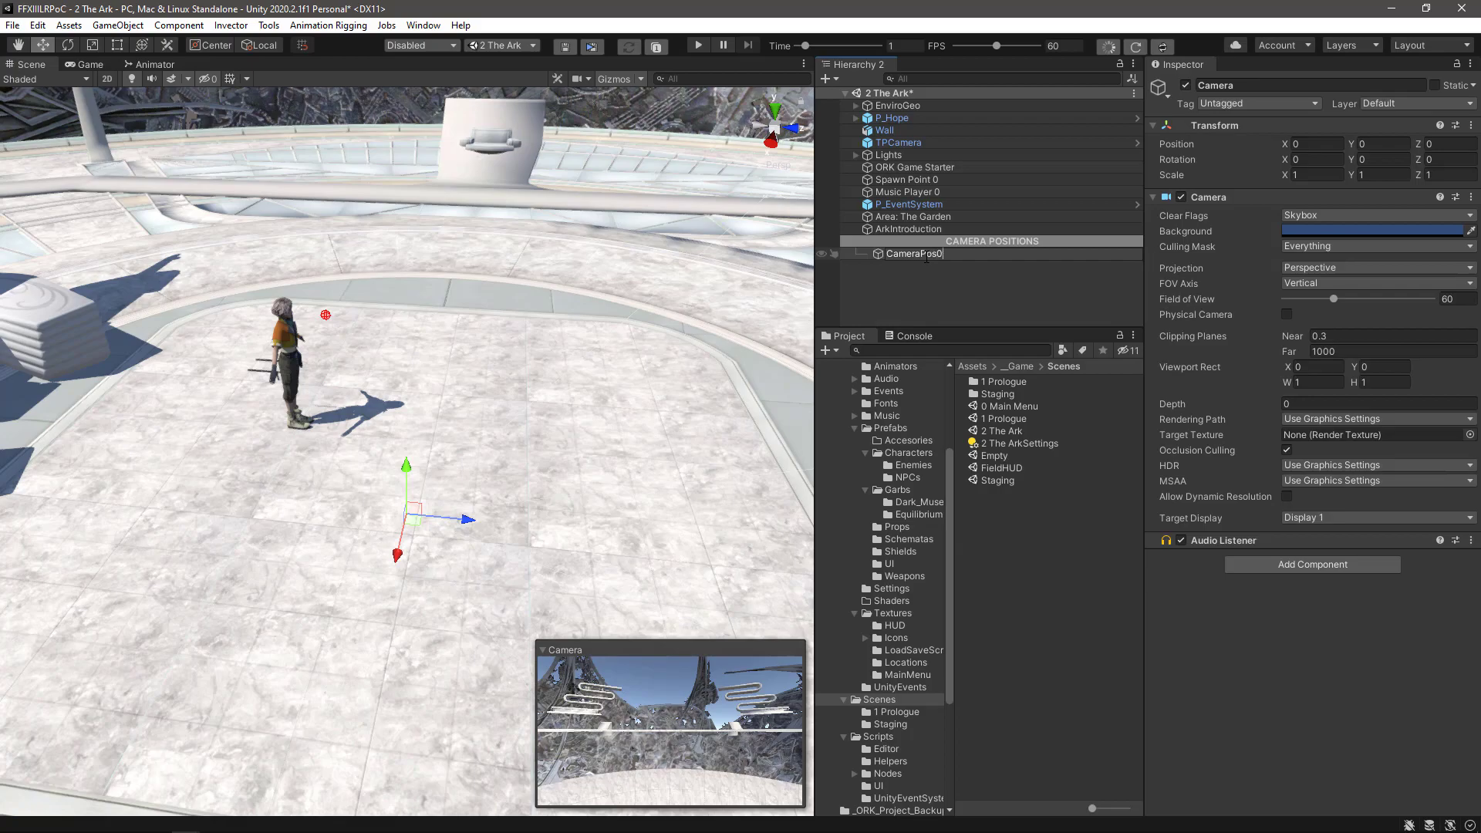
key("Return")
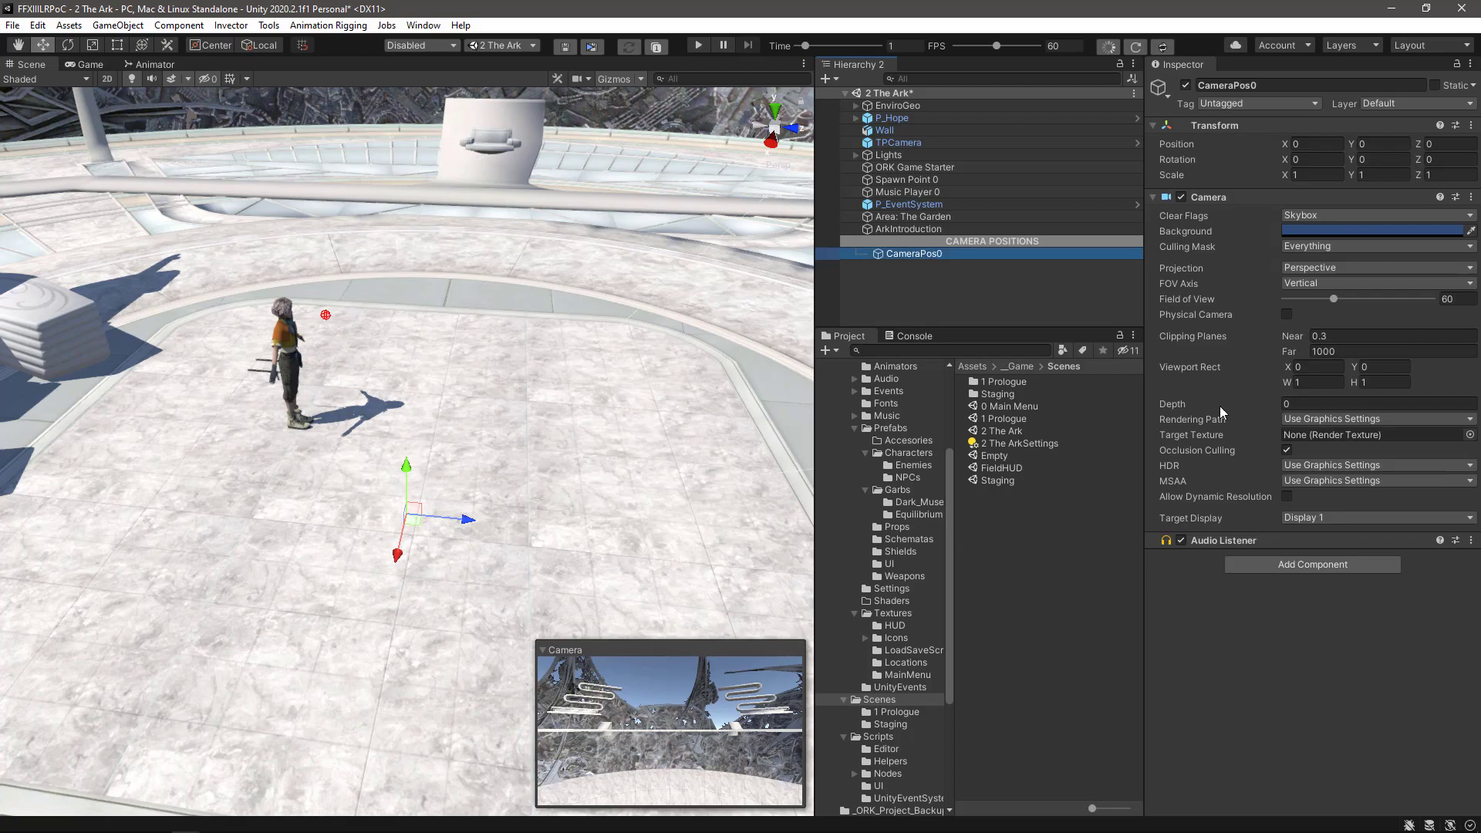
left_click(1471, 541)
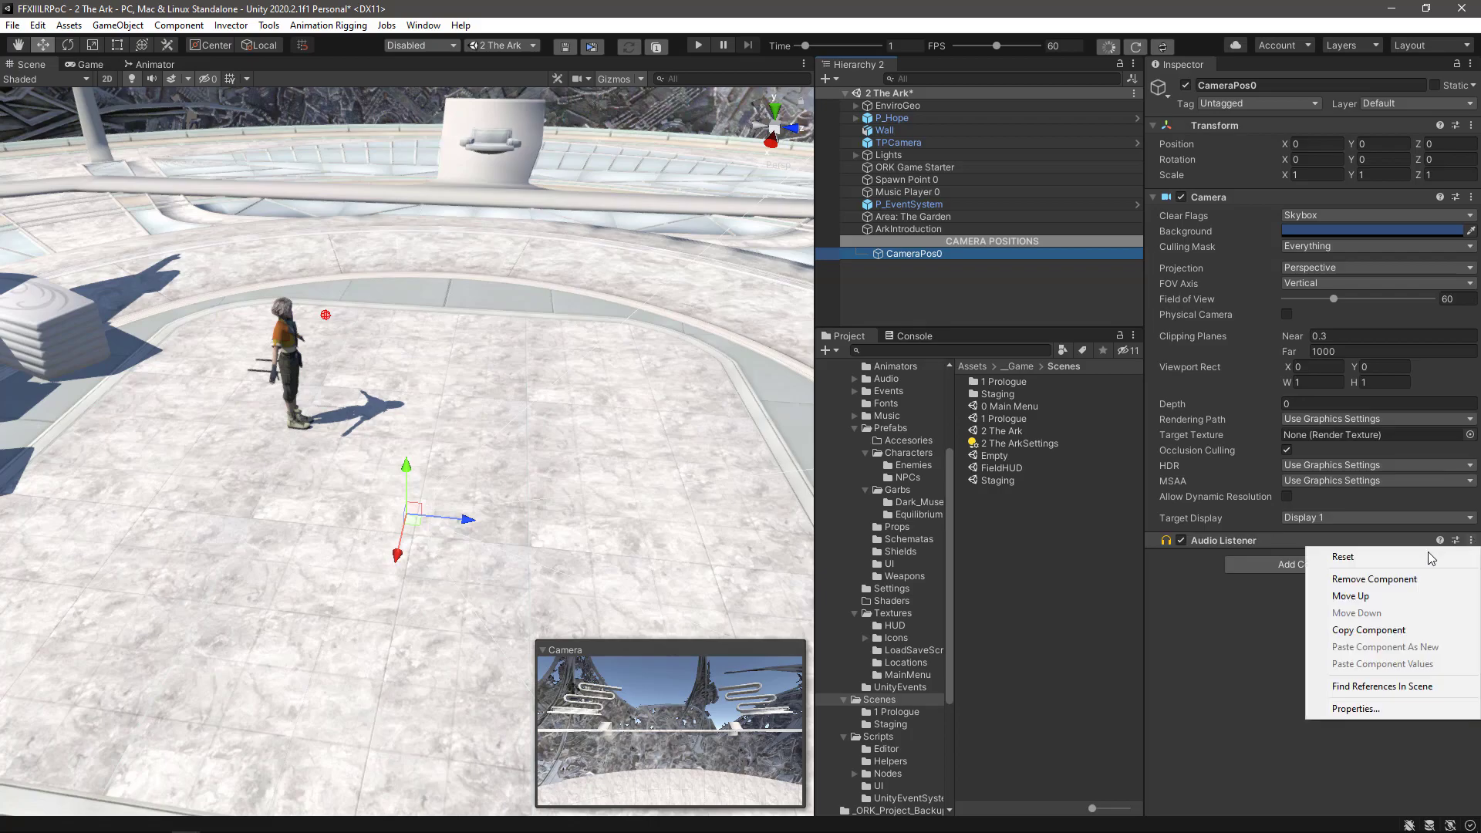
left_click(1375, 579)
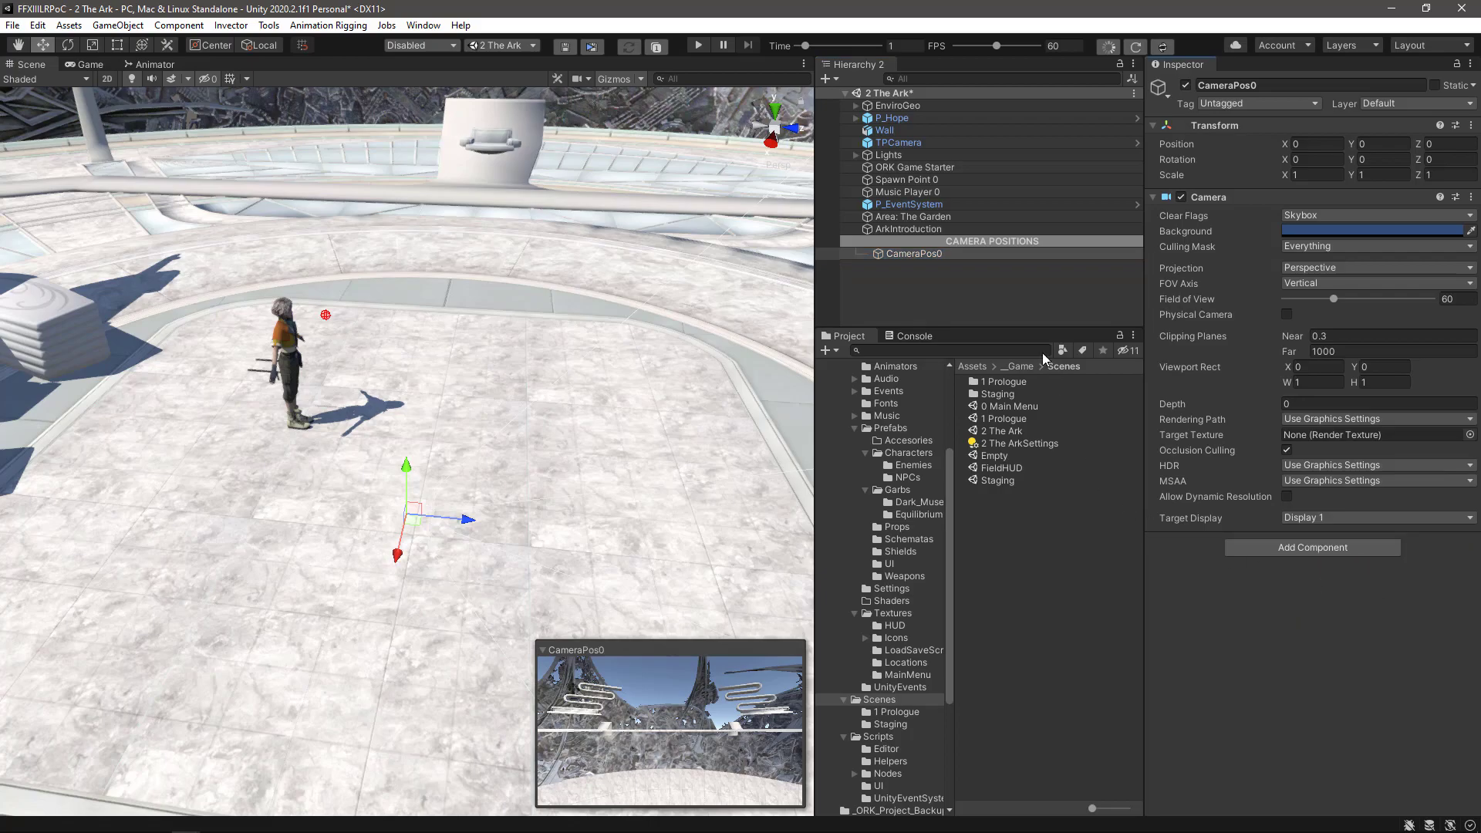
- Move CameraPos0 across the floor towards the player character, to about X -1.17, Z -0.68
left_click(910, 253)
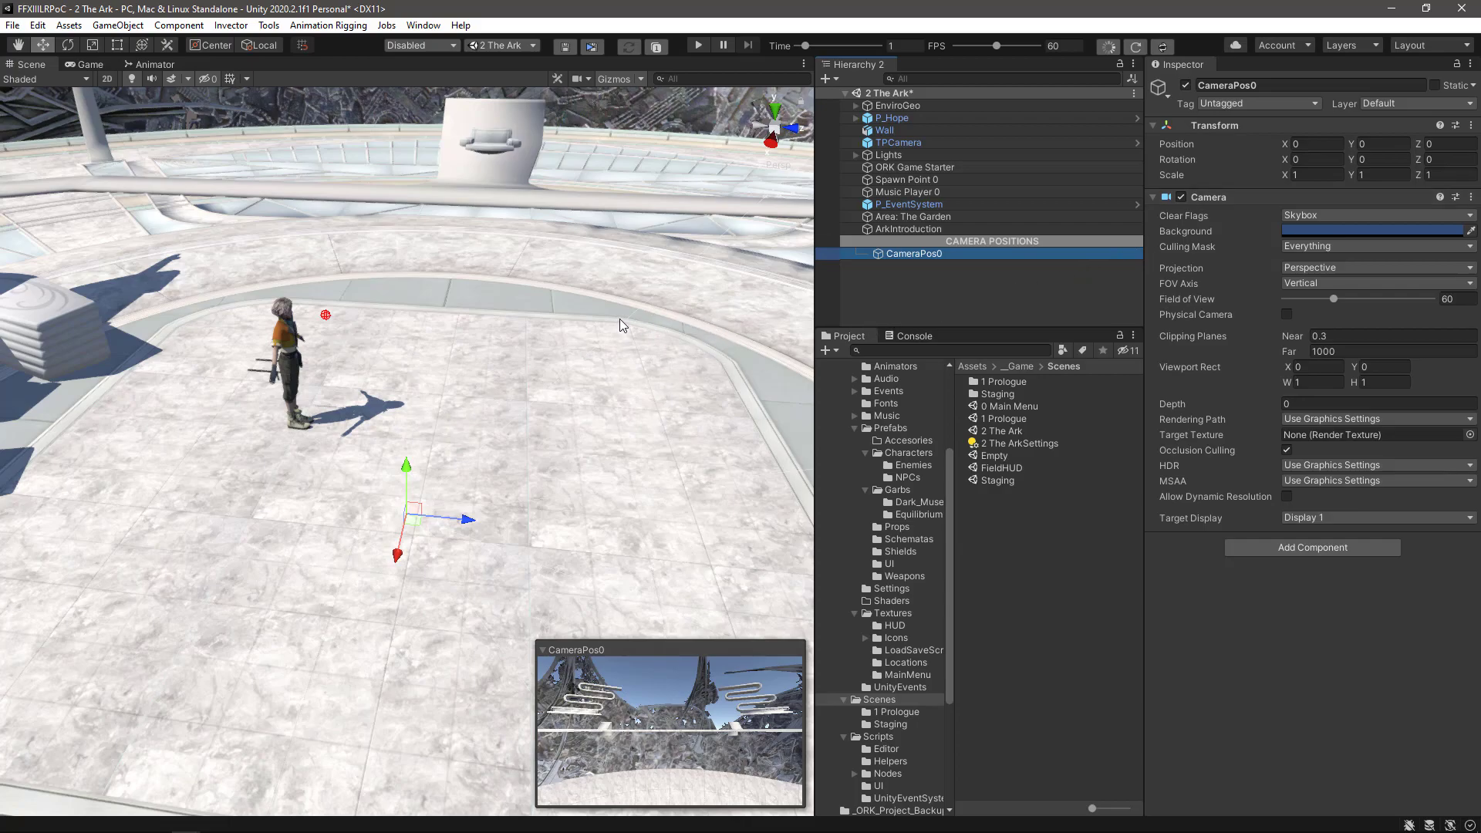
mouse_move(412, 517)
left_mouse_down()
mouse_move(307, 386)
mouse_move(313, 410)
mouse_move(370, 457)
left_mouse_up()
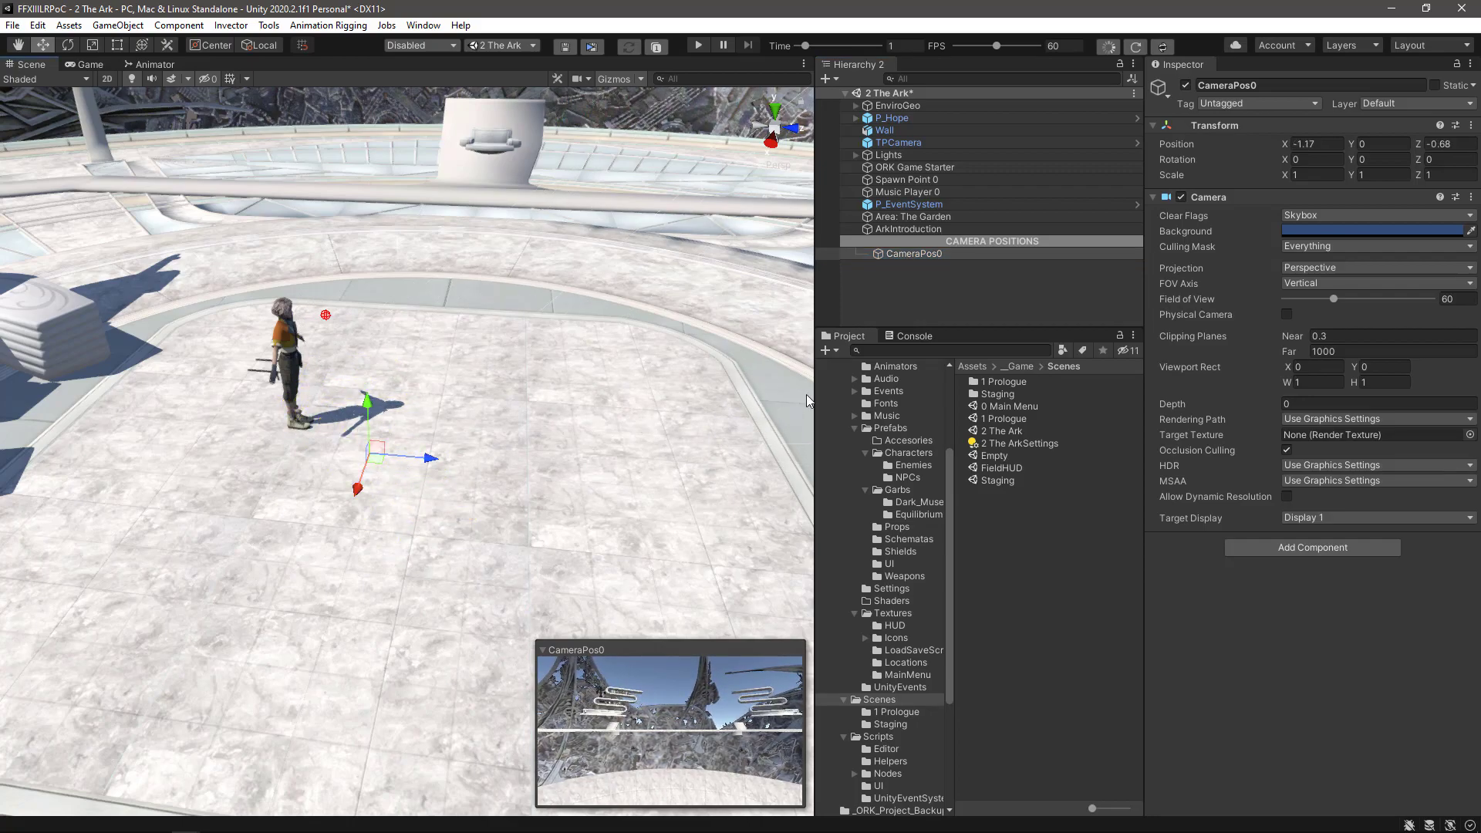
left_click(934, 257)
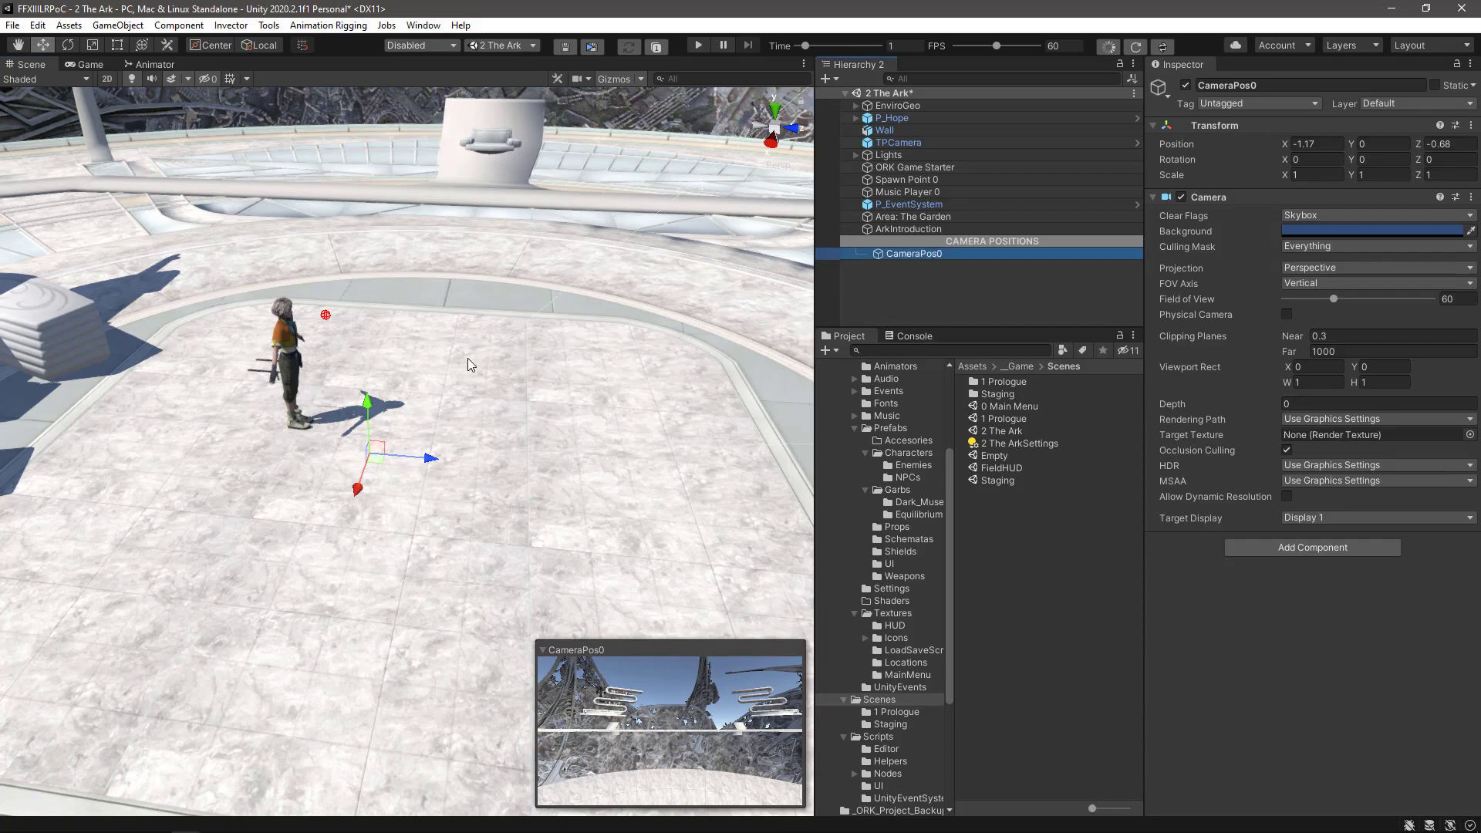
- Frame the player character closely from the front side and align CameraPos0 with that Scene view
scroll(352, 274, "up", 6)
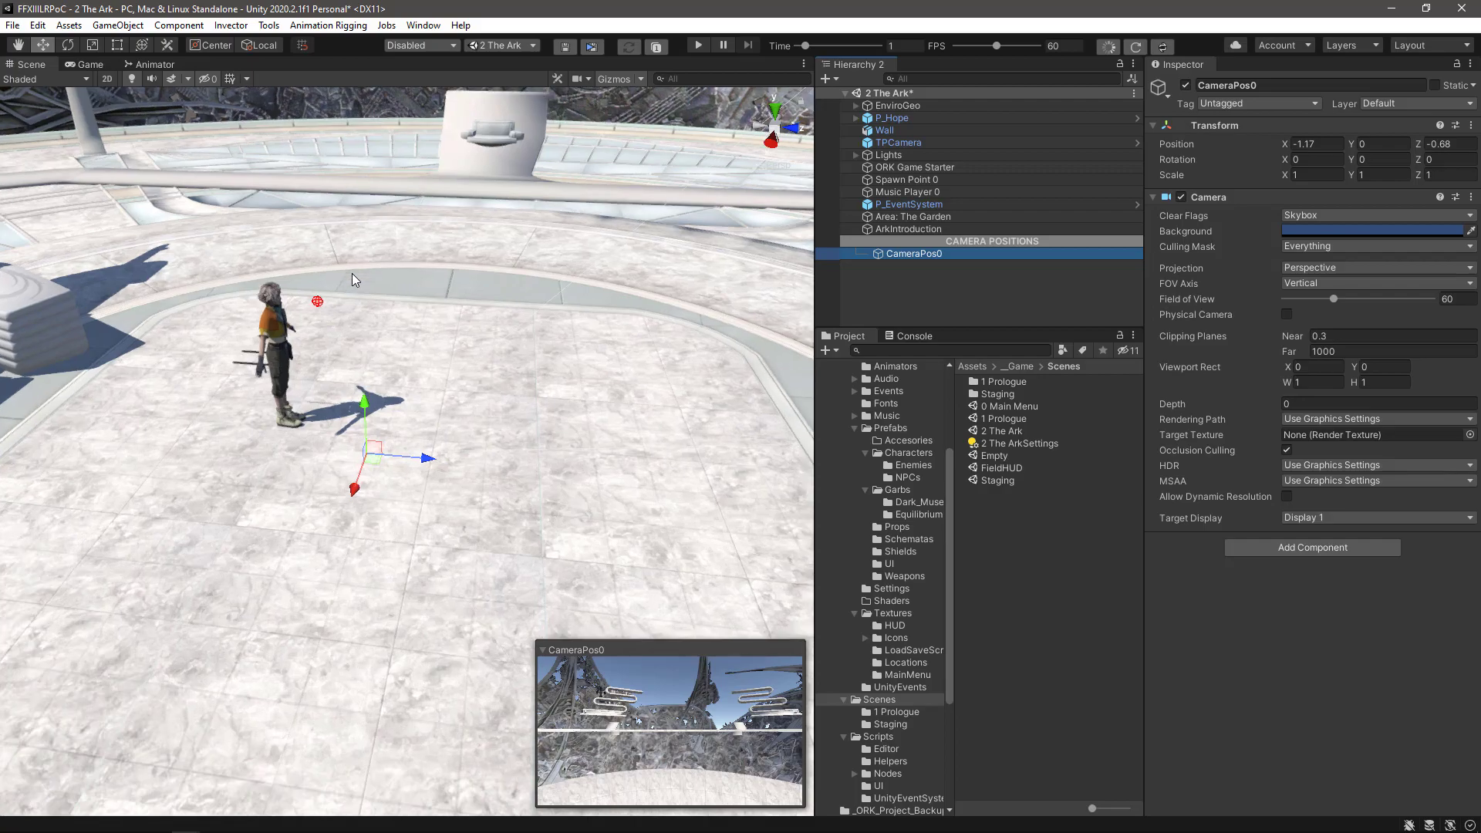
left_click_drag(478, 395, 687, 323, "alt")
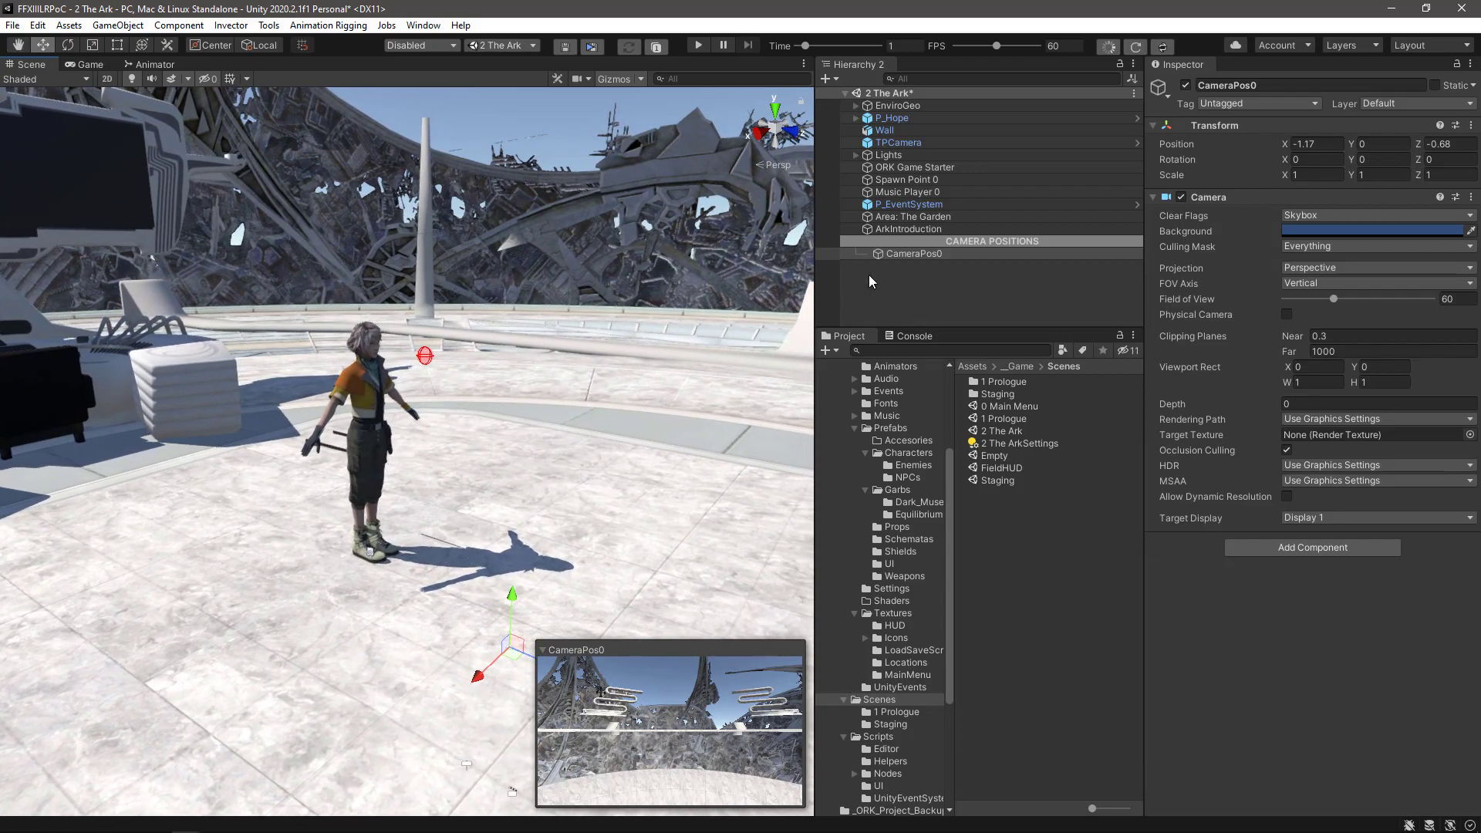
left_click(896, 252)
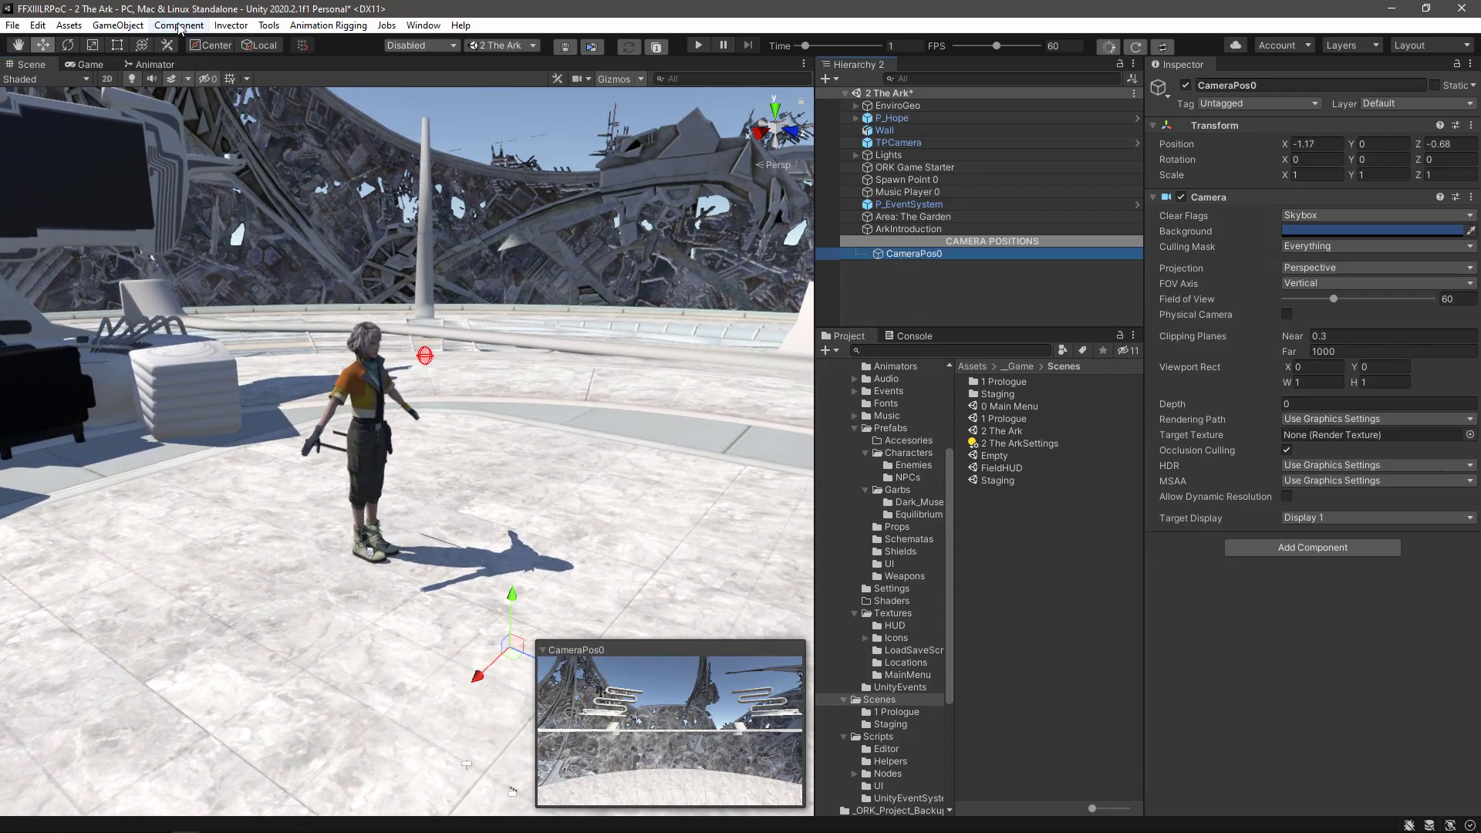
left_click(122, 26)
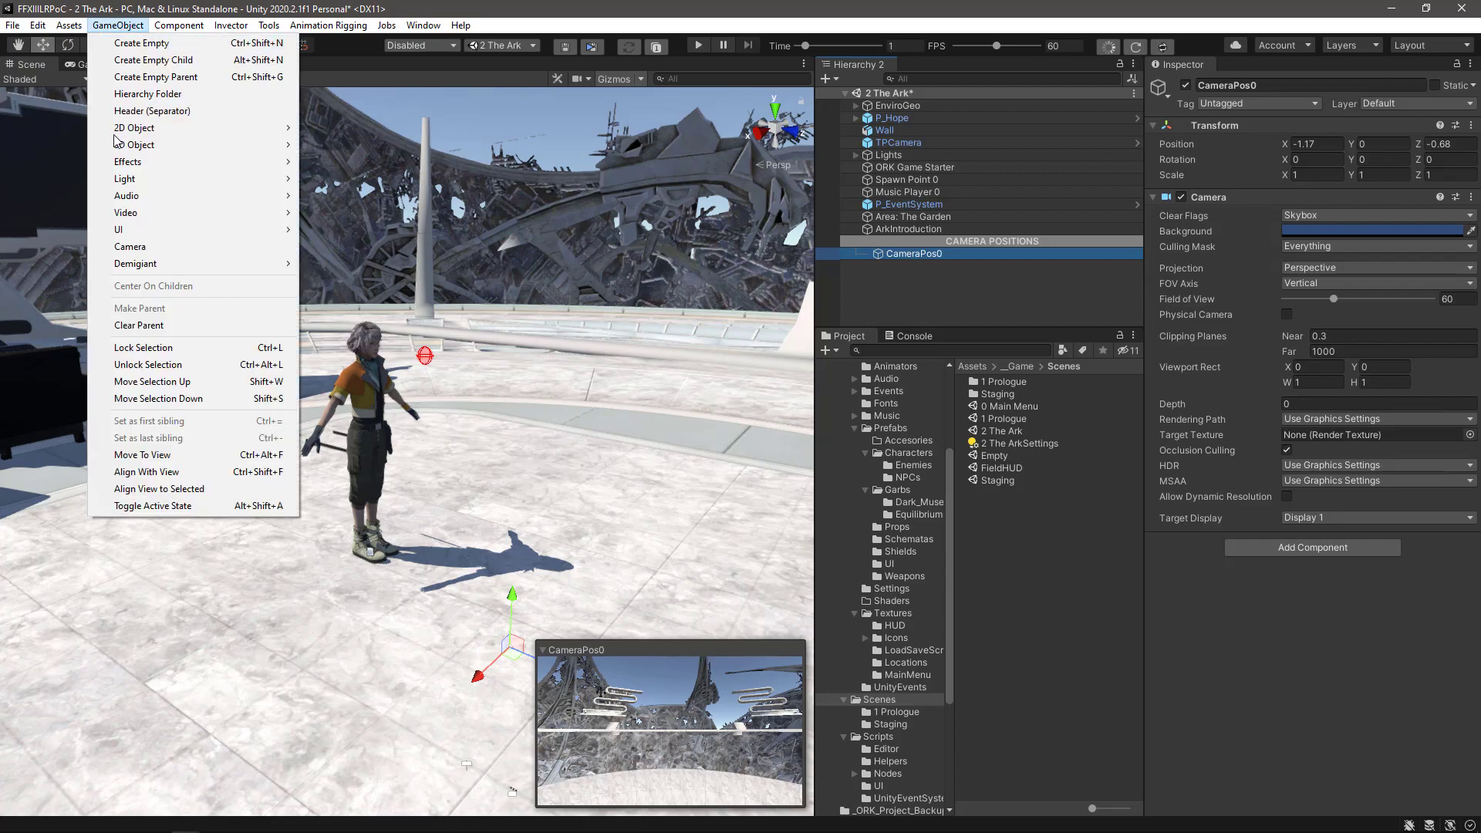
left_click(148, 472)
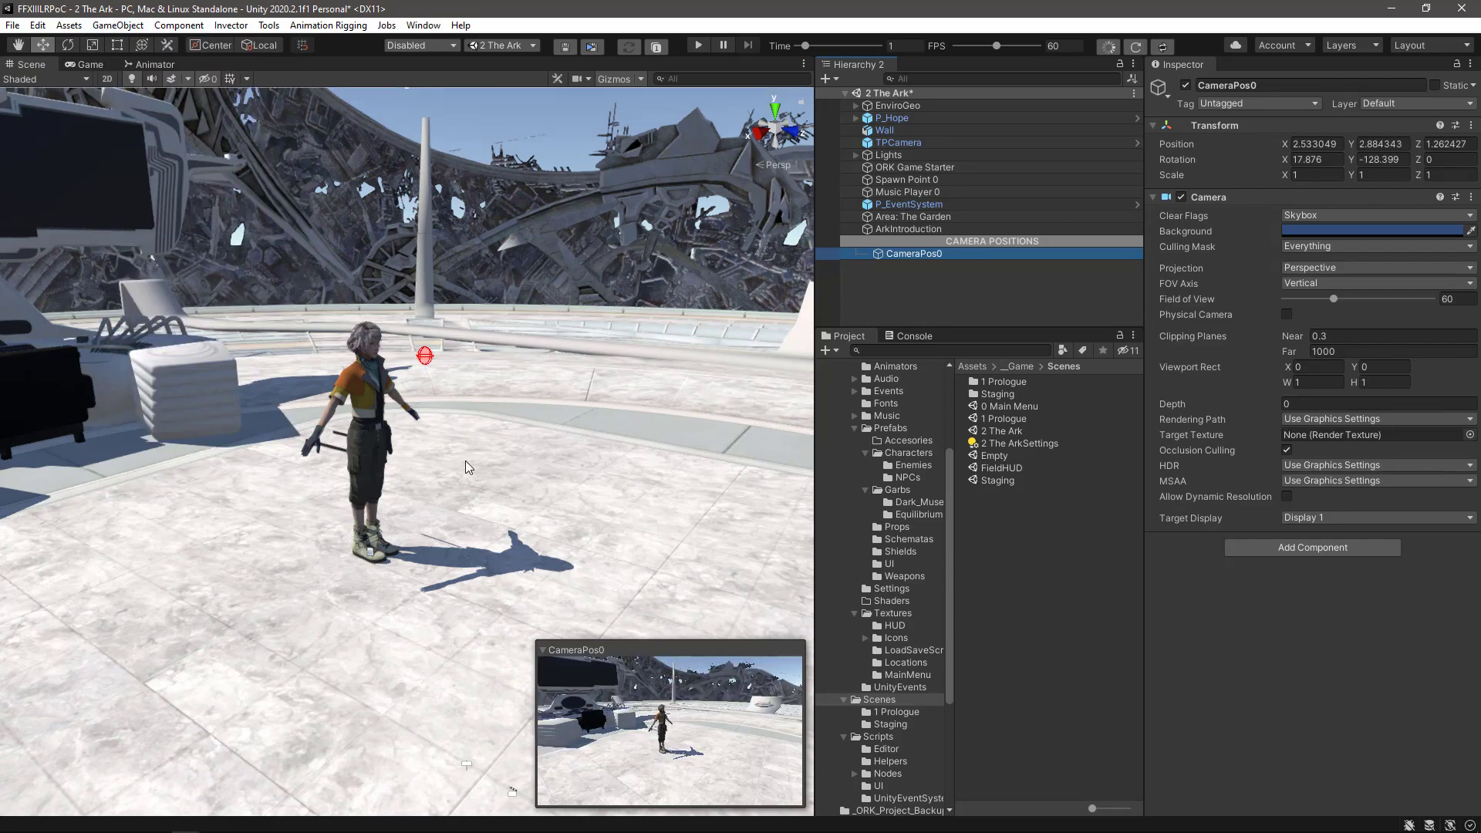
- Move CameraPos0 closer to the player character, to about X 1.094, Y 2.505, Z -0.259
left_click_drag(465, 461, 546, 485, "alt")
left_click(898, 256)
key("f")
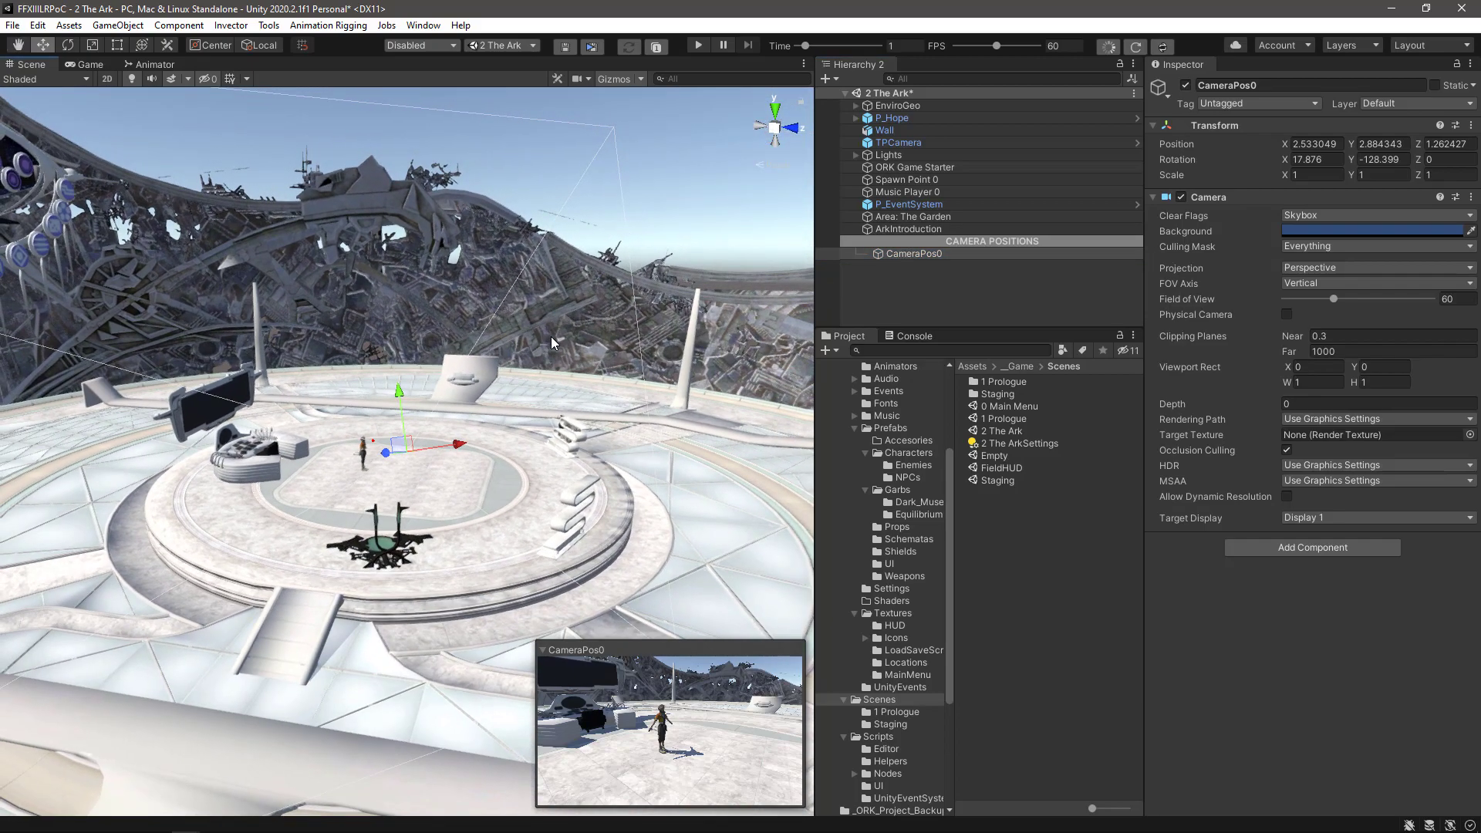
scroll(521, 406, "up", 5)
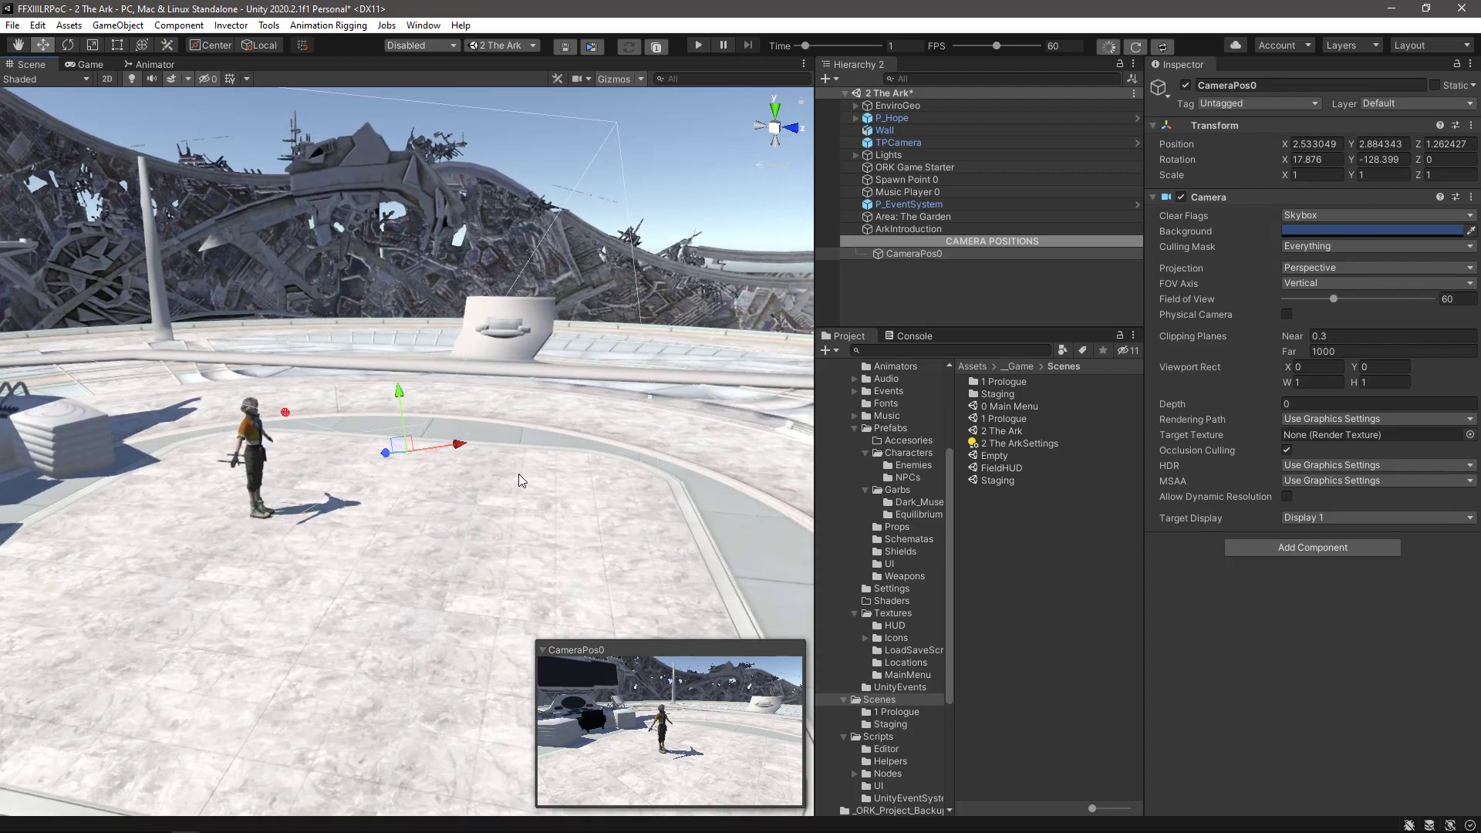
left_click_drag(558, 506, 425, 461, "alt")
left_click_drag(528, 484, 407, 482, "alt")
left_click_drag(413, 440, 552, 432)
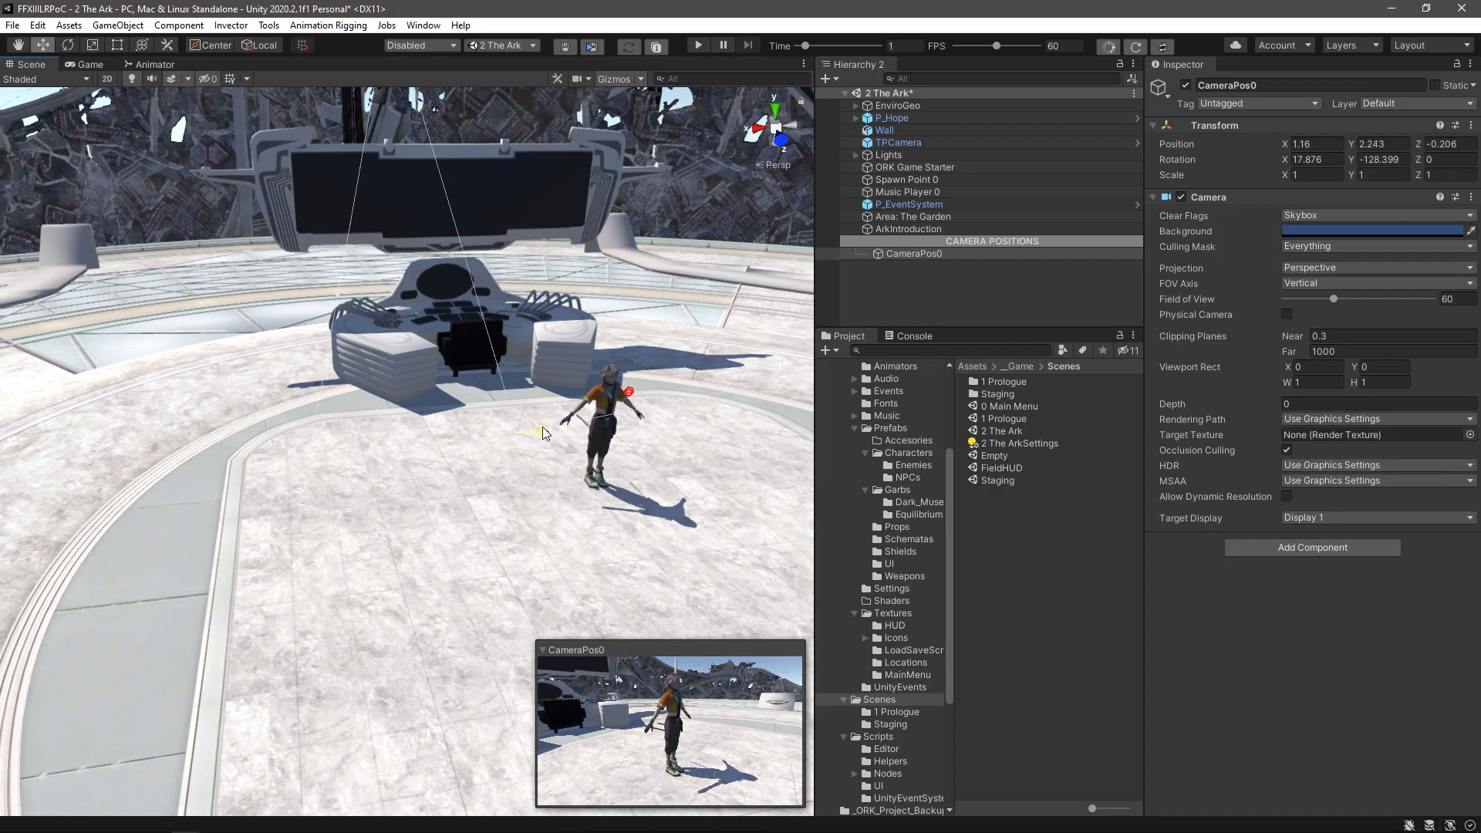
left_click_drag(528, 377, 571, 473)
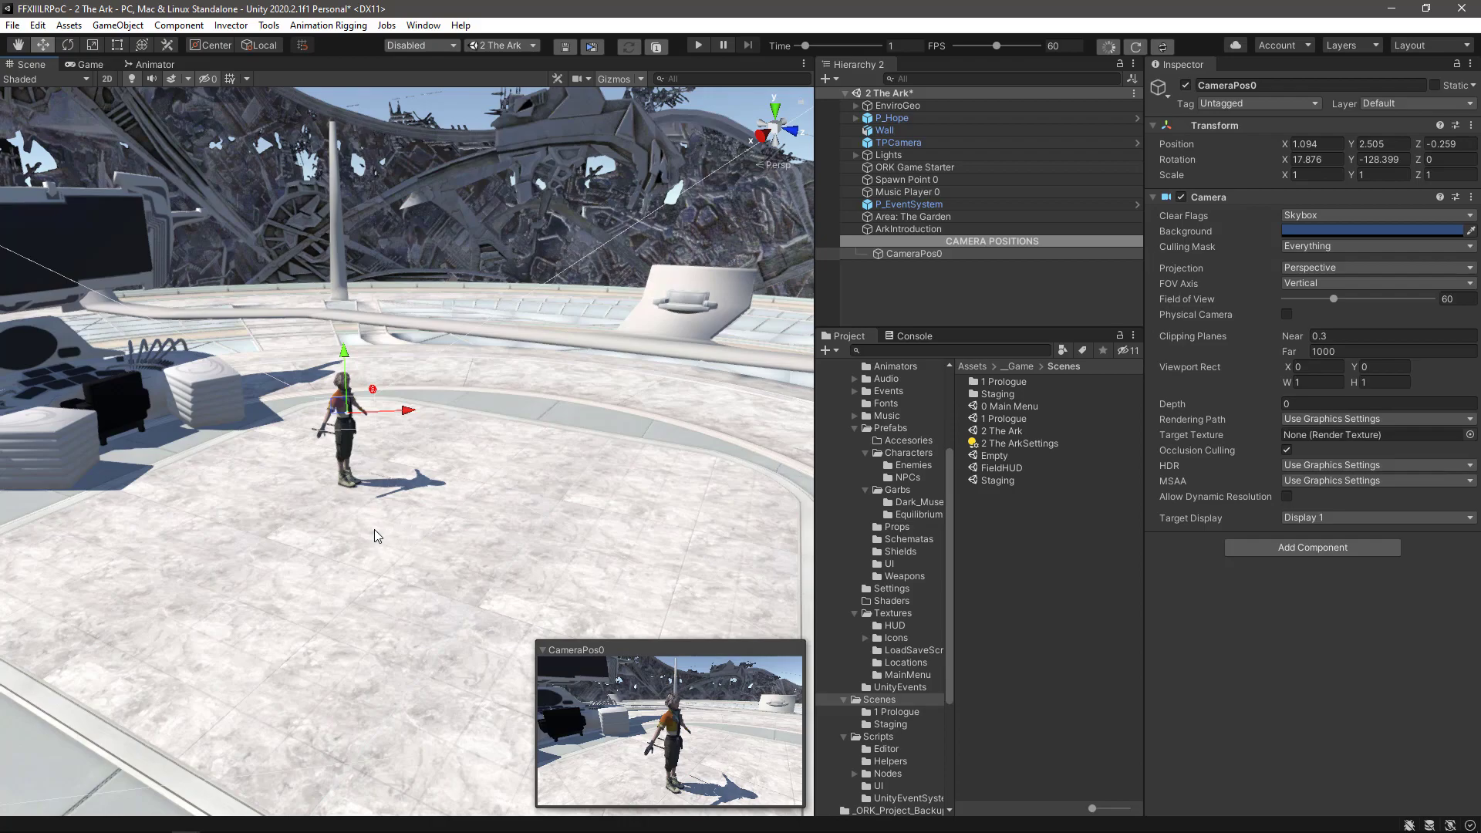
- Add the P_Garb_Equilibrium prefab from the Garbs/Equilibrium folder to the 2 The Ark scene
left_click_drag(351, 540, 381, 478, "alt")
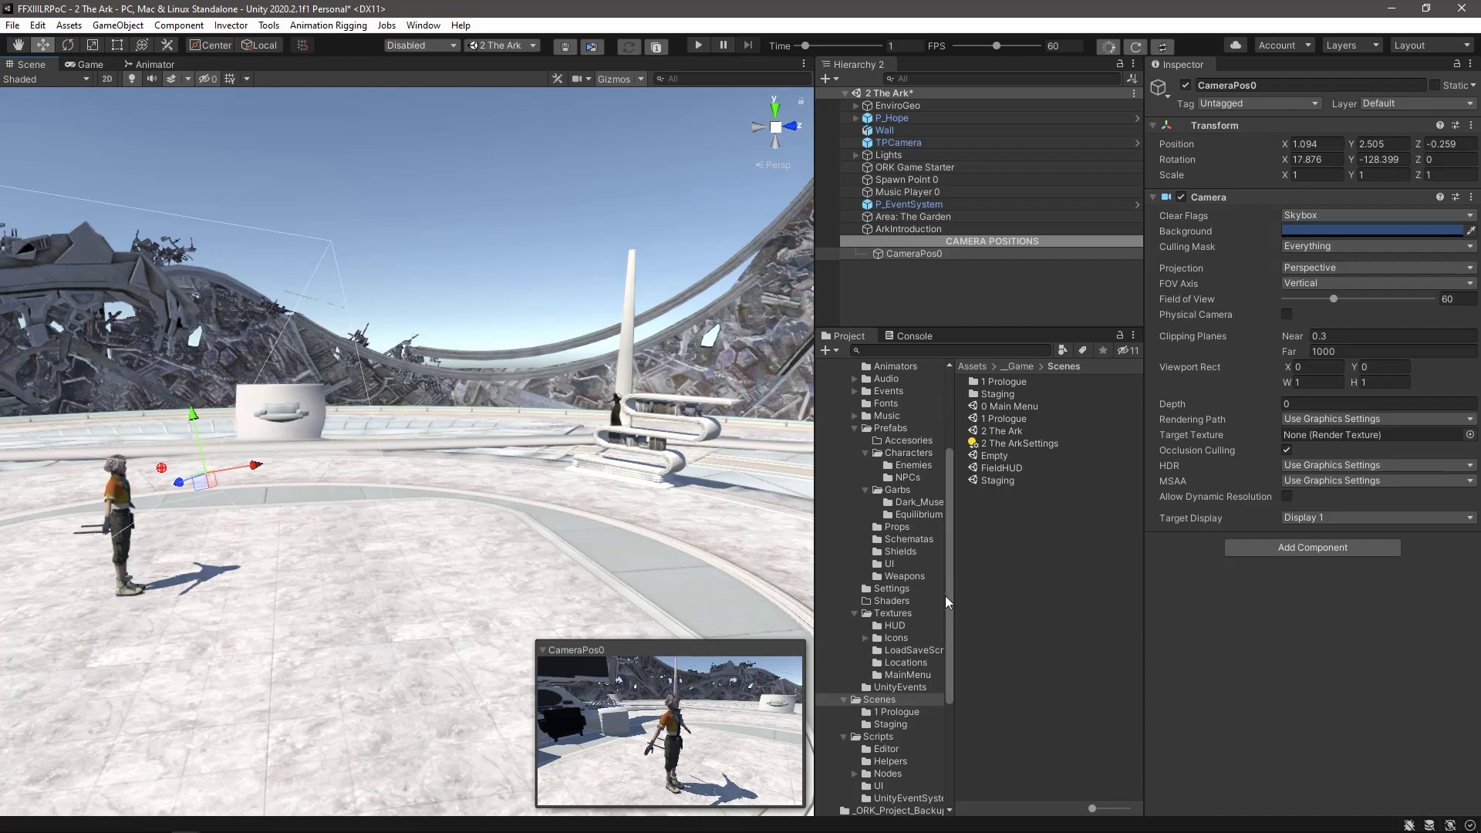
mouse_move(951, 601)
left_mouse_down()
mouse_move(949, 651)
mouse_move(947, 602)
left_mouse_up()
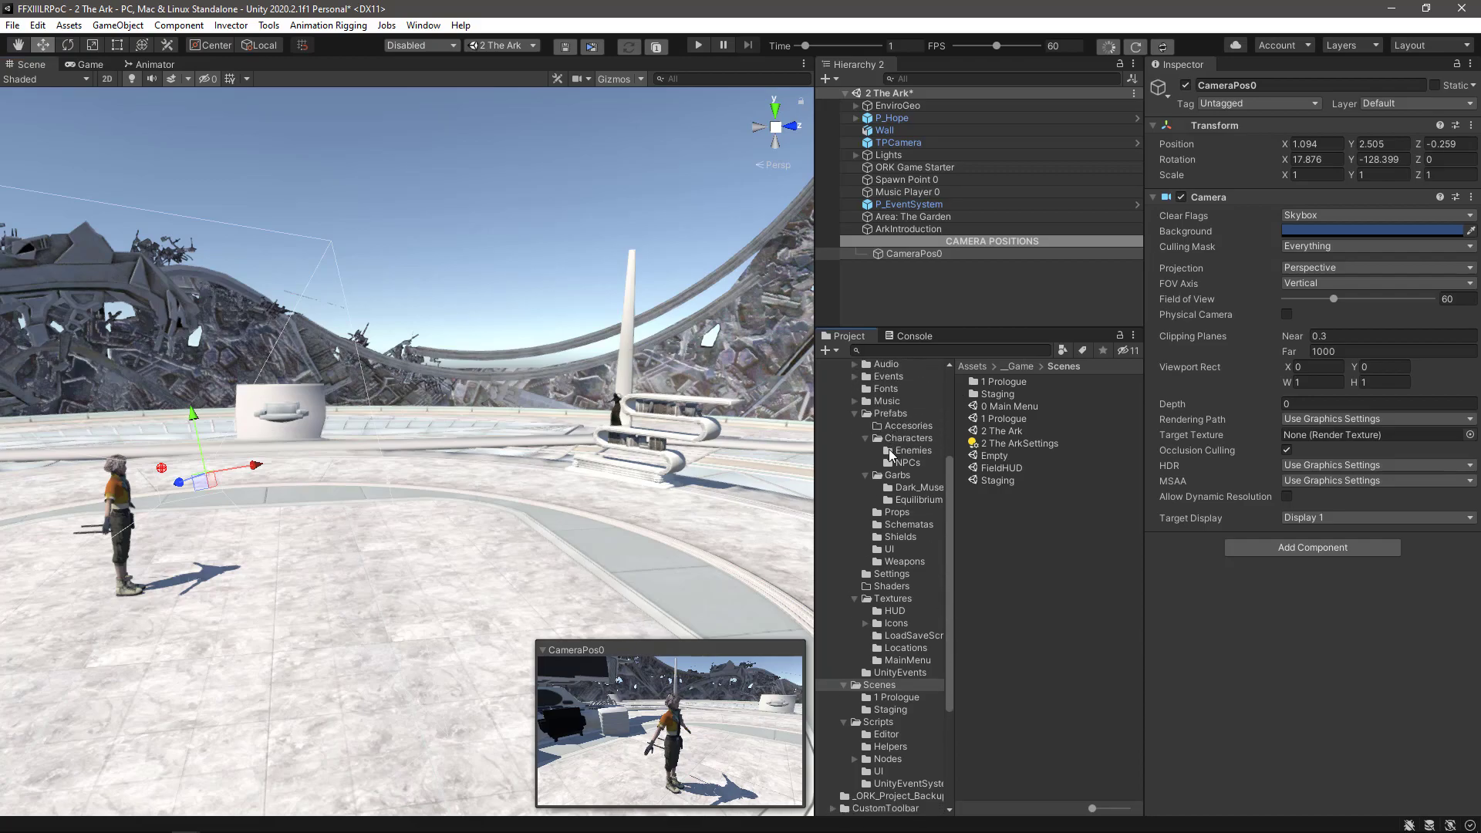
left_click(900, 503)
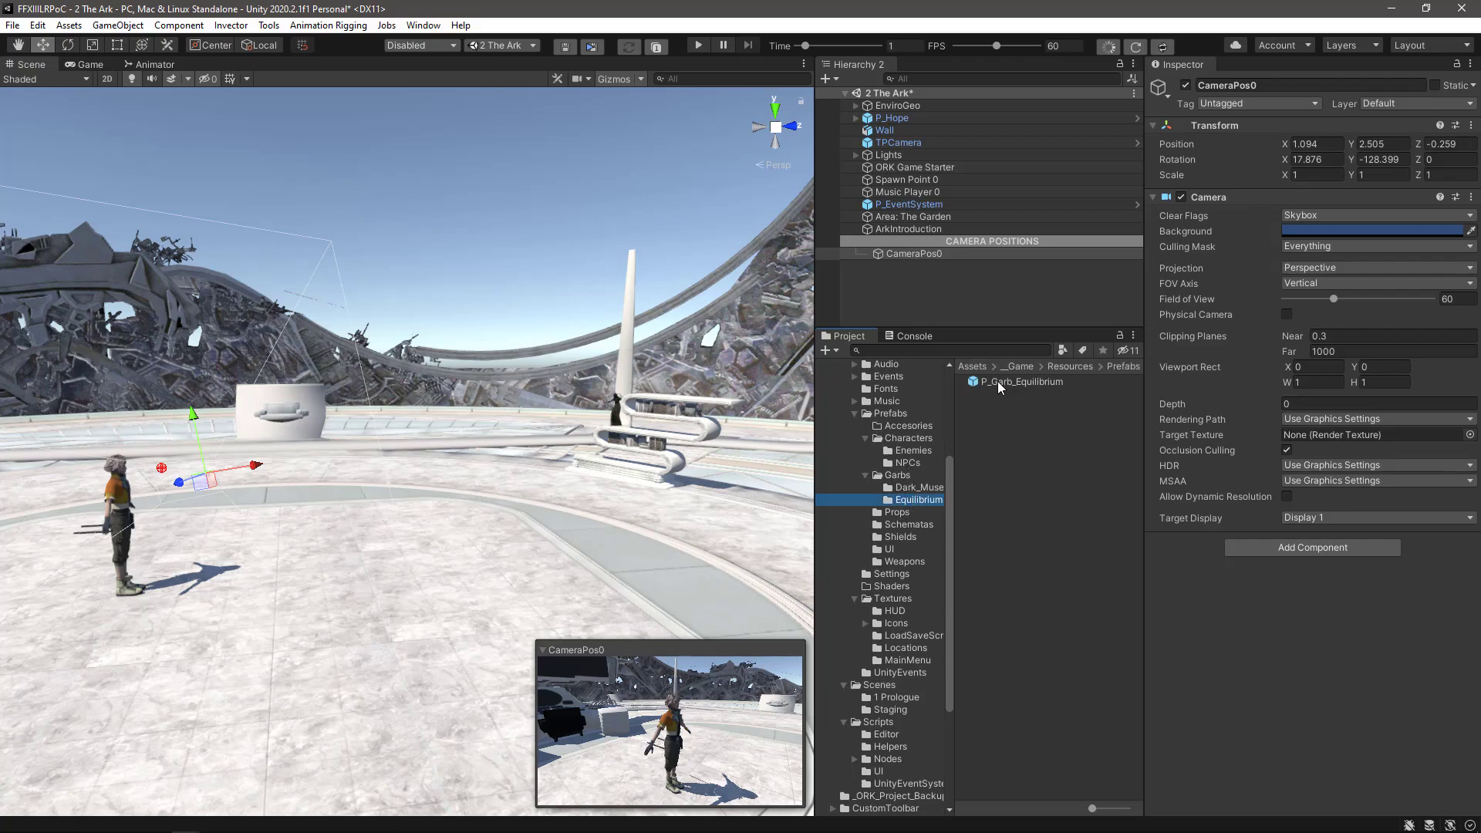
left_click_drag(980, 382, 910, 284)
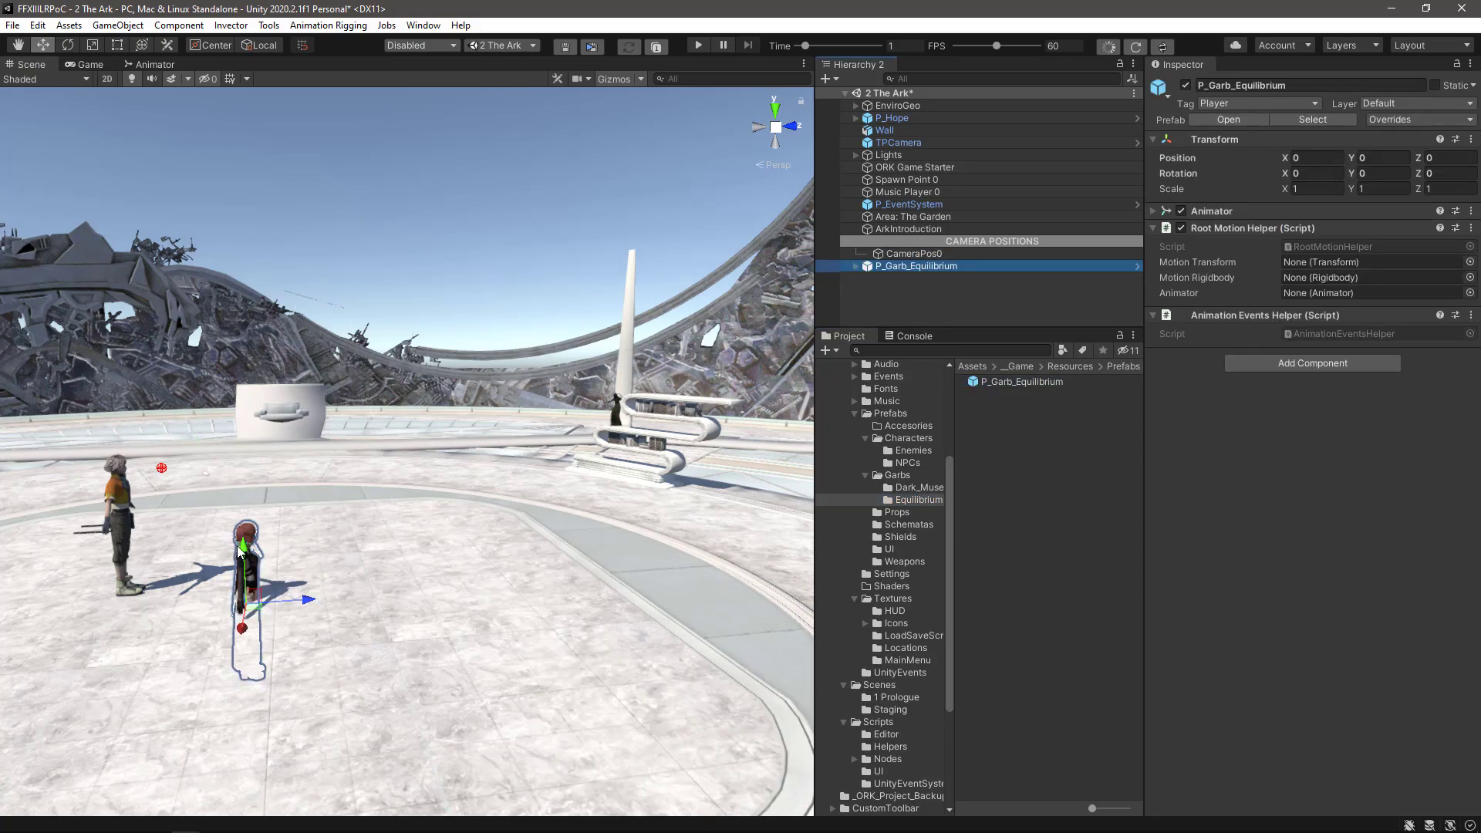
- Raise P_Garb_Equilibrium to Y 0.926, shift it to about Z 0.29, and rotate it about 184° around Y to face the player character
left_click_drag(244, 551, 248, 463)
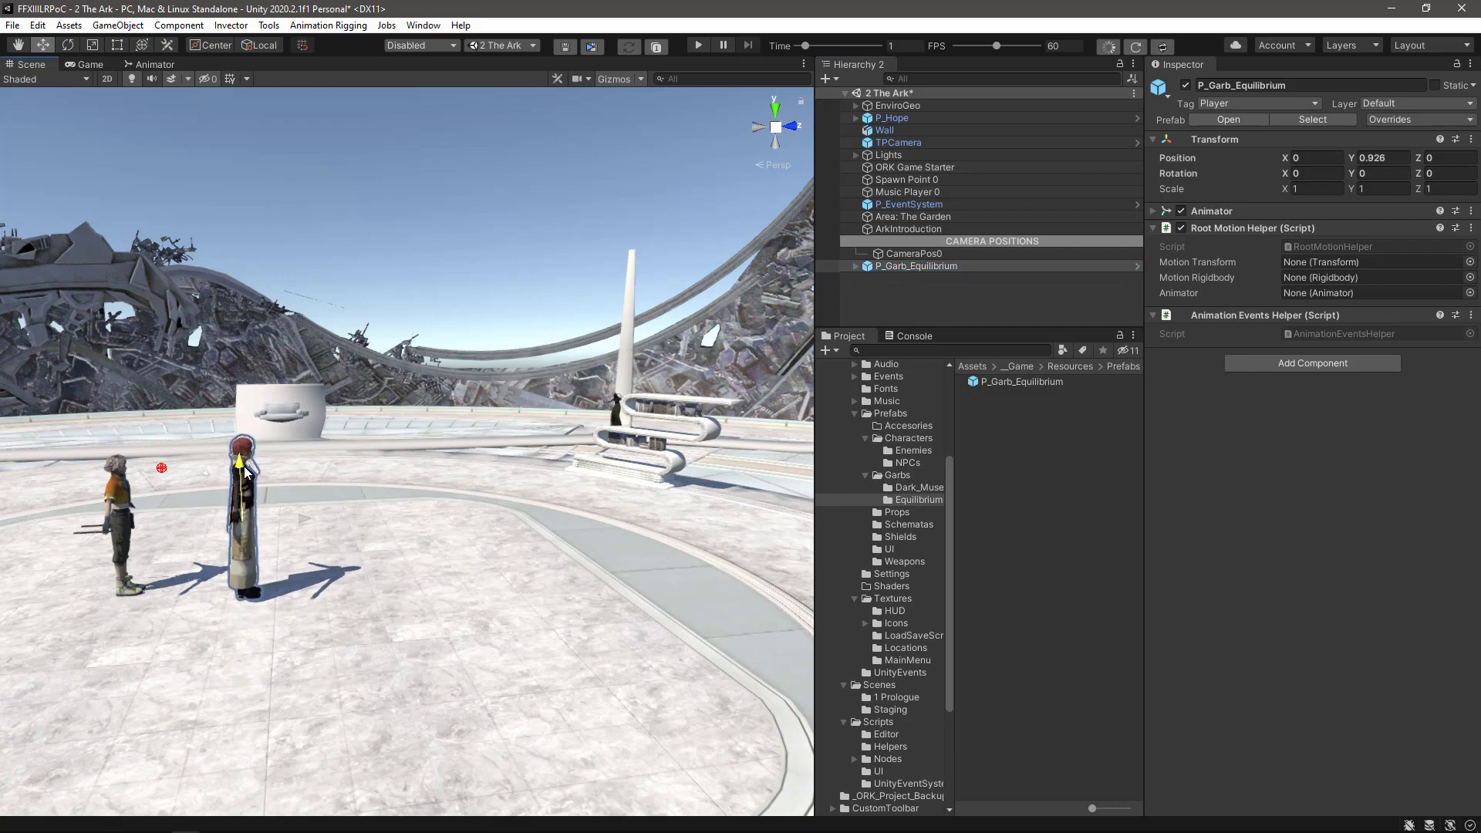
left_click_drag(302, 526, 340, 525)
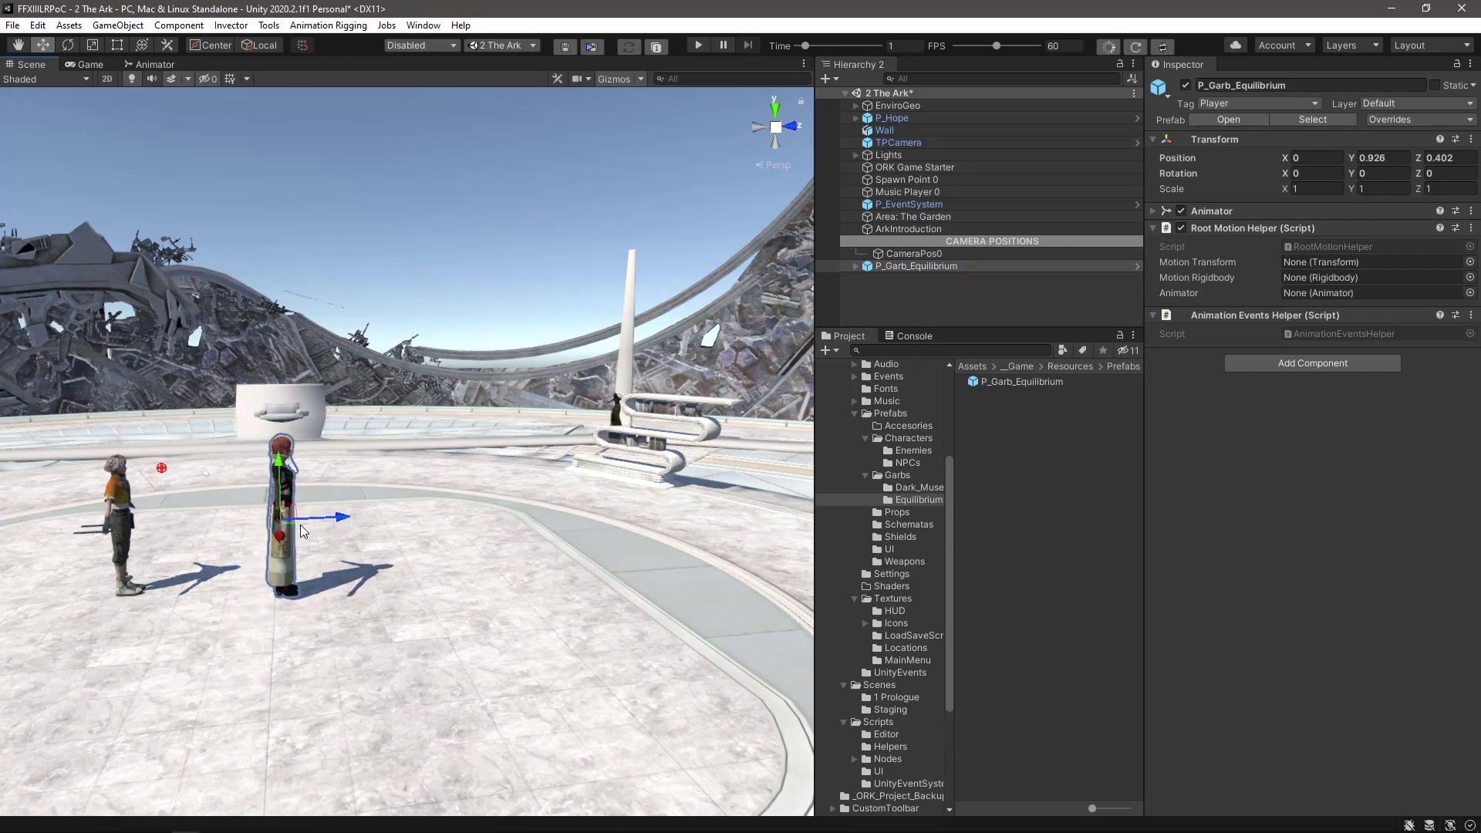
key("e")
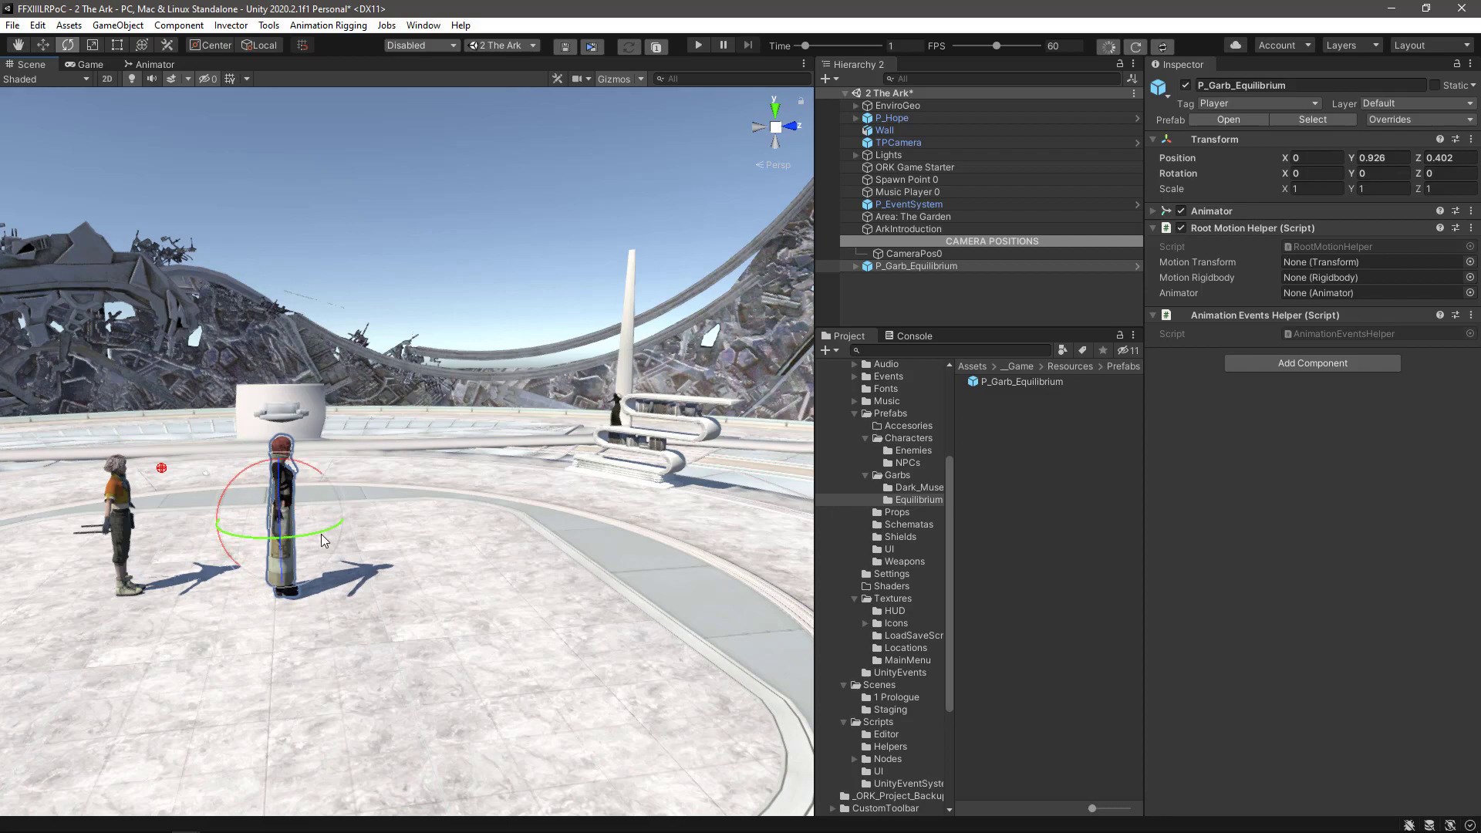
left_click_drag(321, 534, 11, 503)
key("w")
middle_click_drag(303, 664, 577, 655)
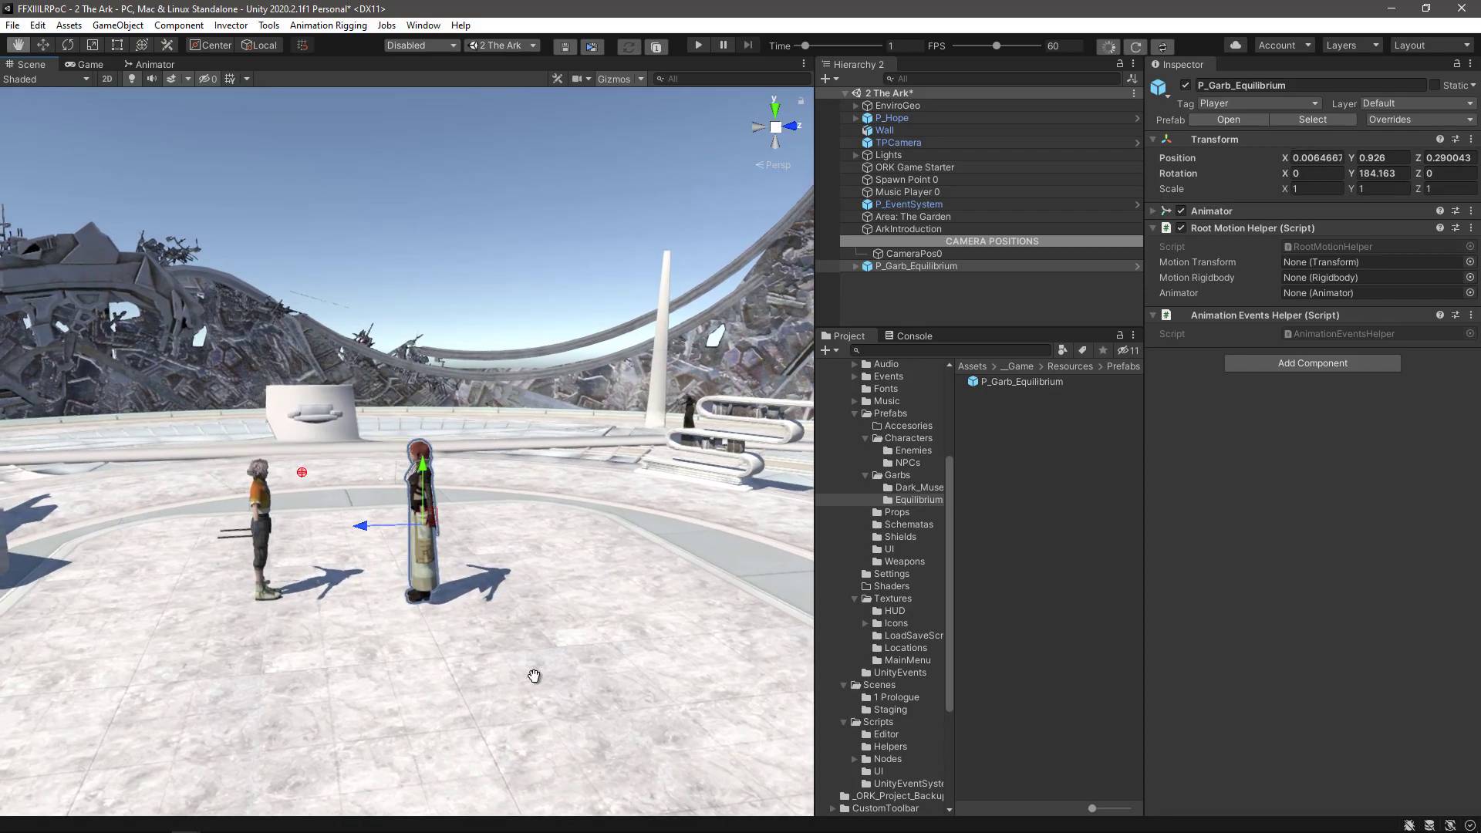
- Duplicate CameraPos0 and rename the copy CameraPos1
left_click(933, 253)
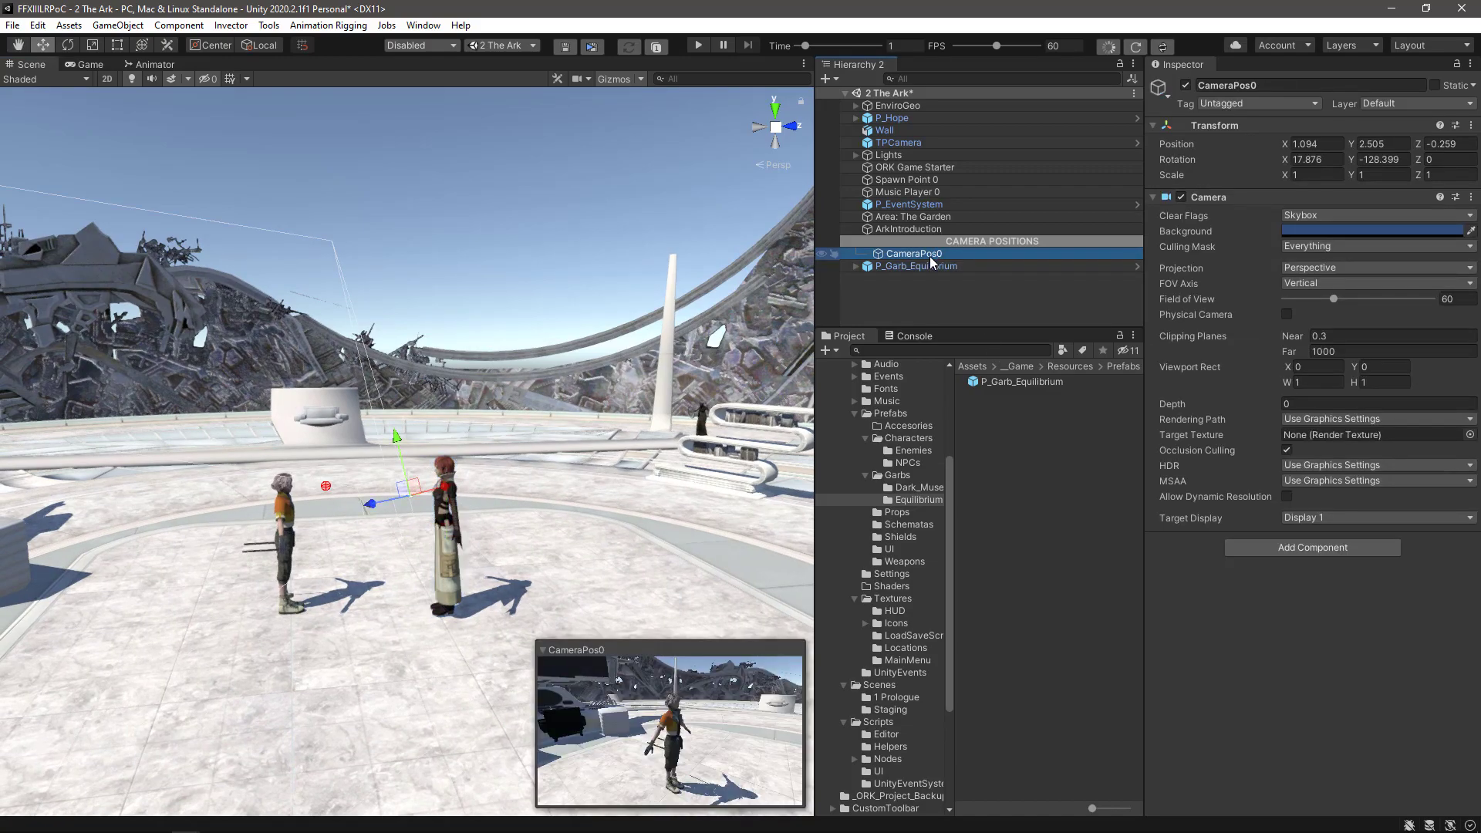
key("ctrl+d")
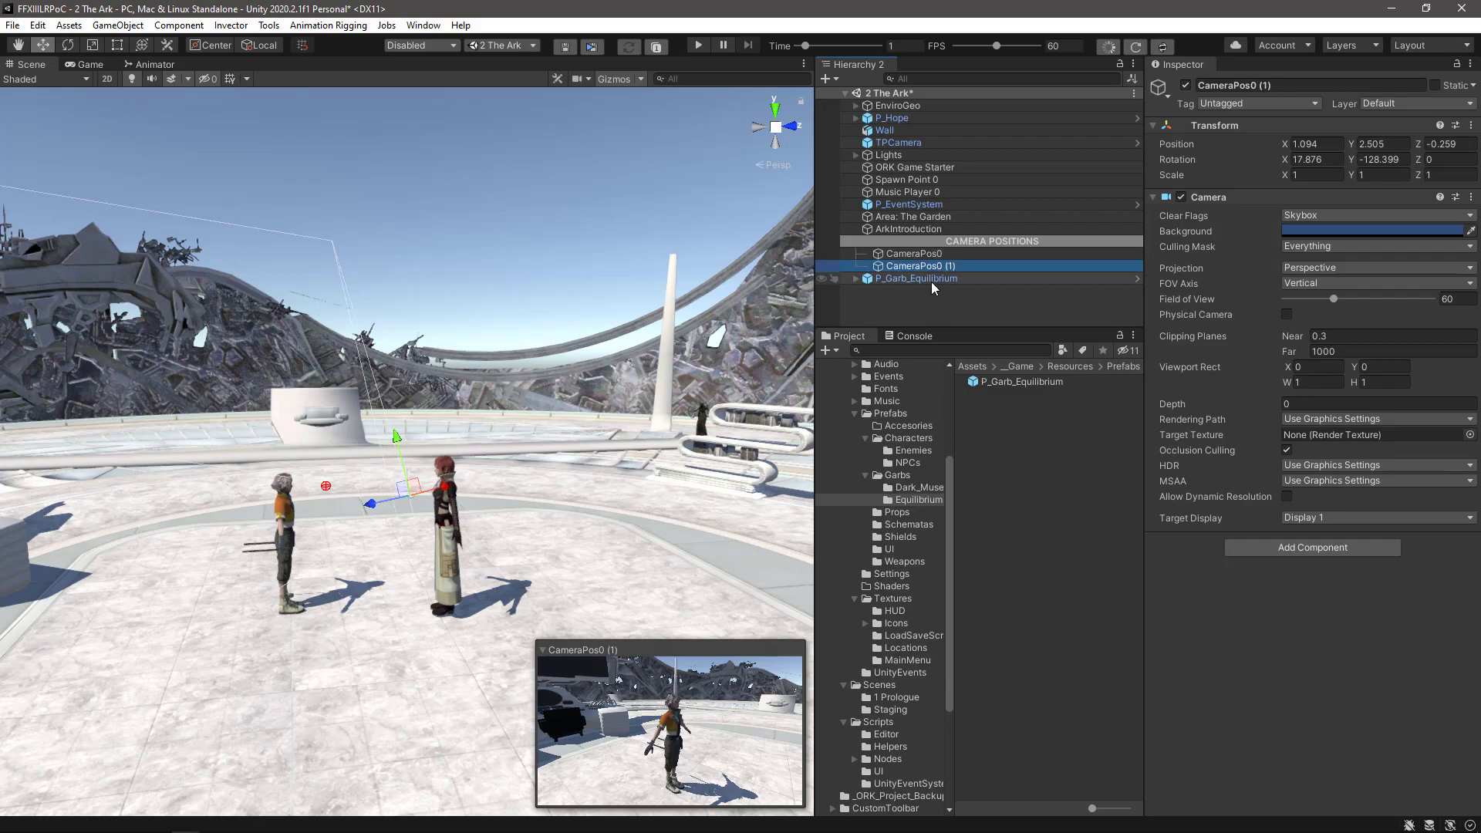
left_click(941, 267)
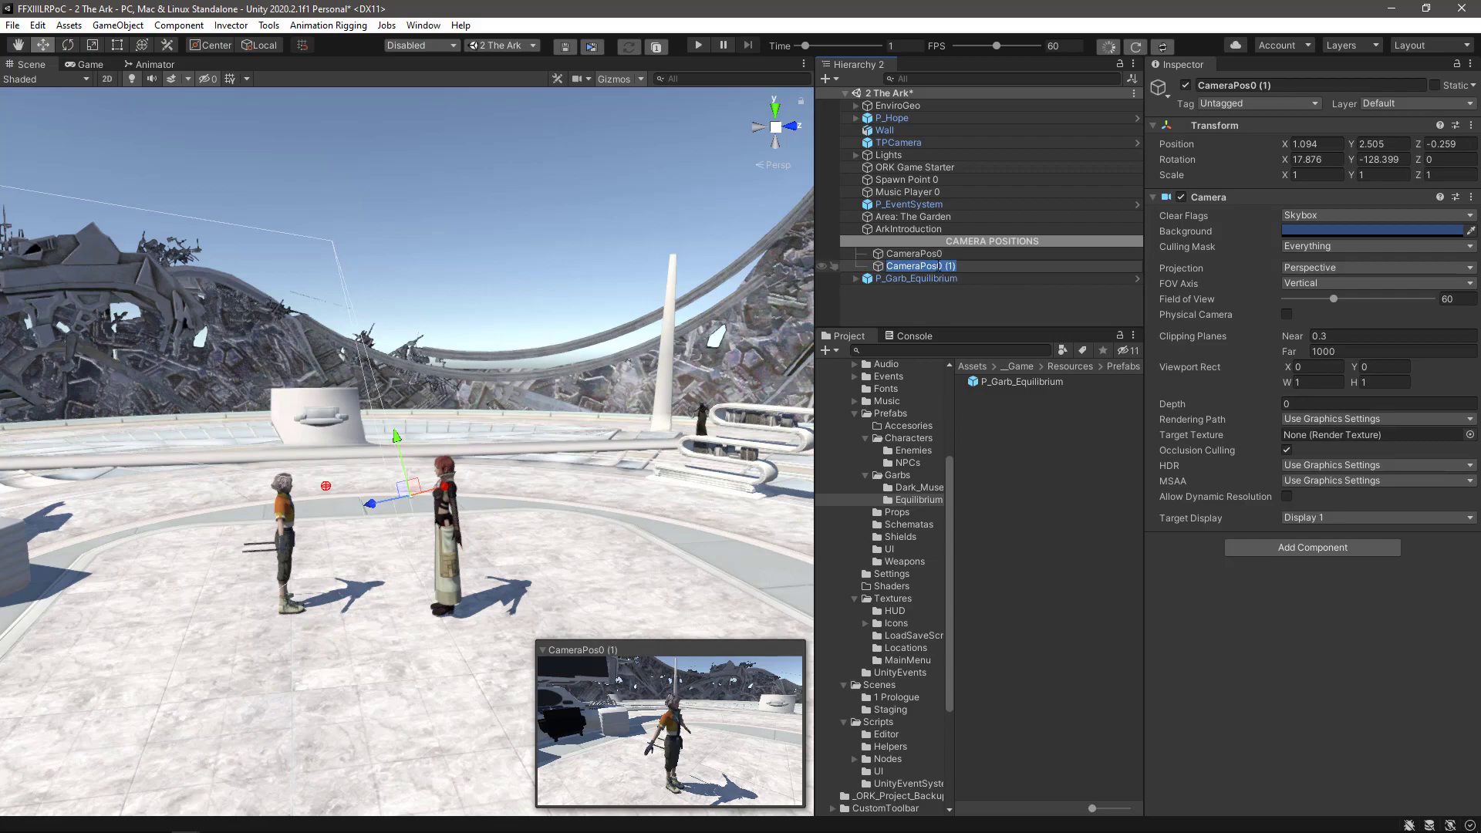
type("1")
left_click(952, 308)
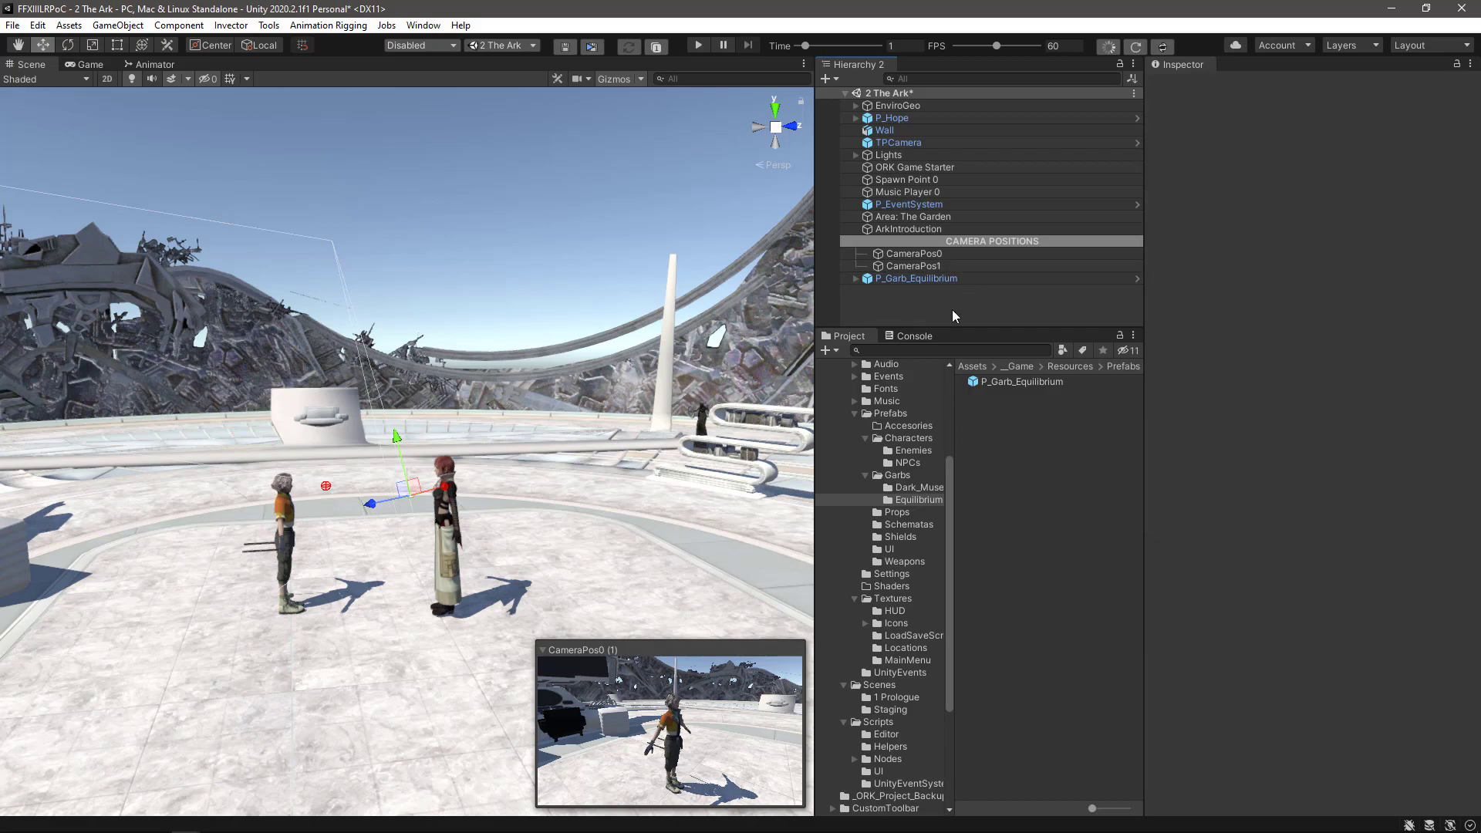
- Try to align CameraPos1 with a view of both characters, and undo the alignment
left_click(899, 267)
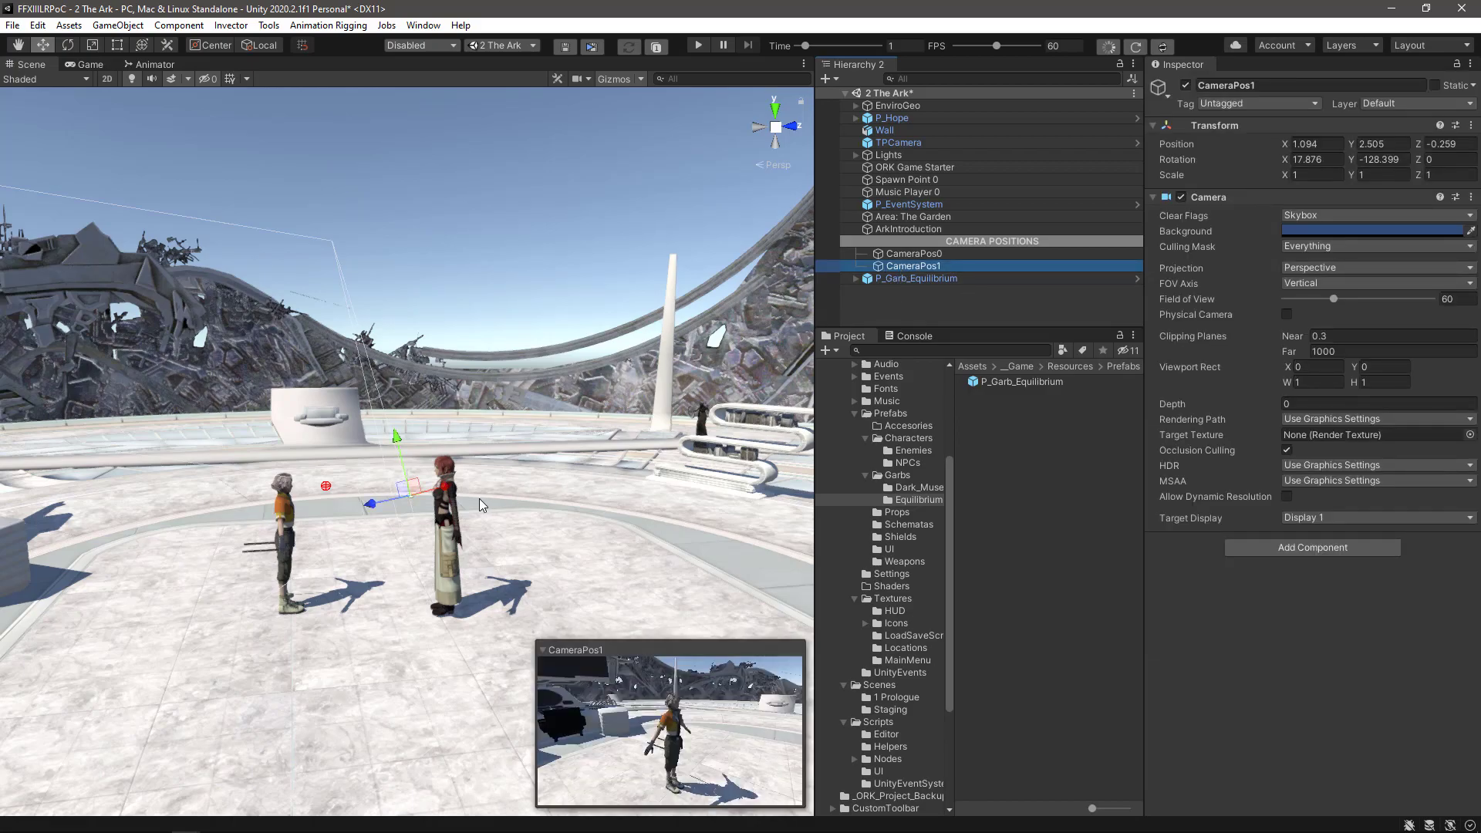
left_click_drag(533, 544, 405, 506, "alt")
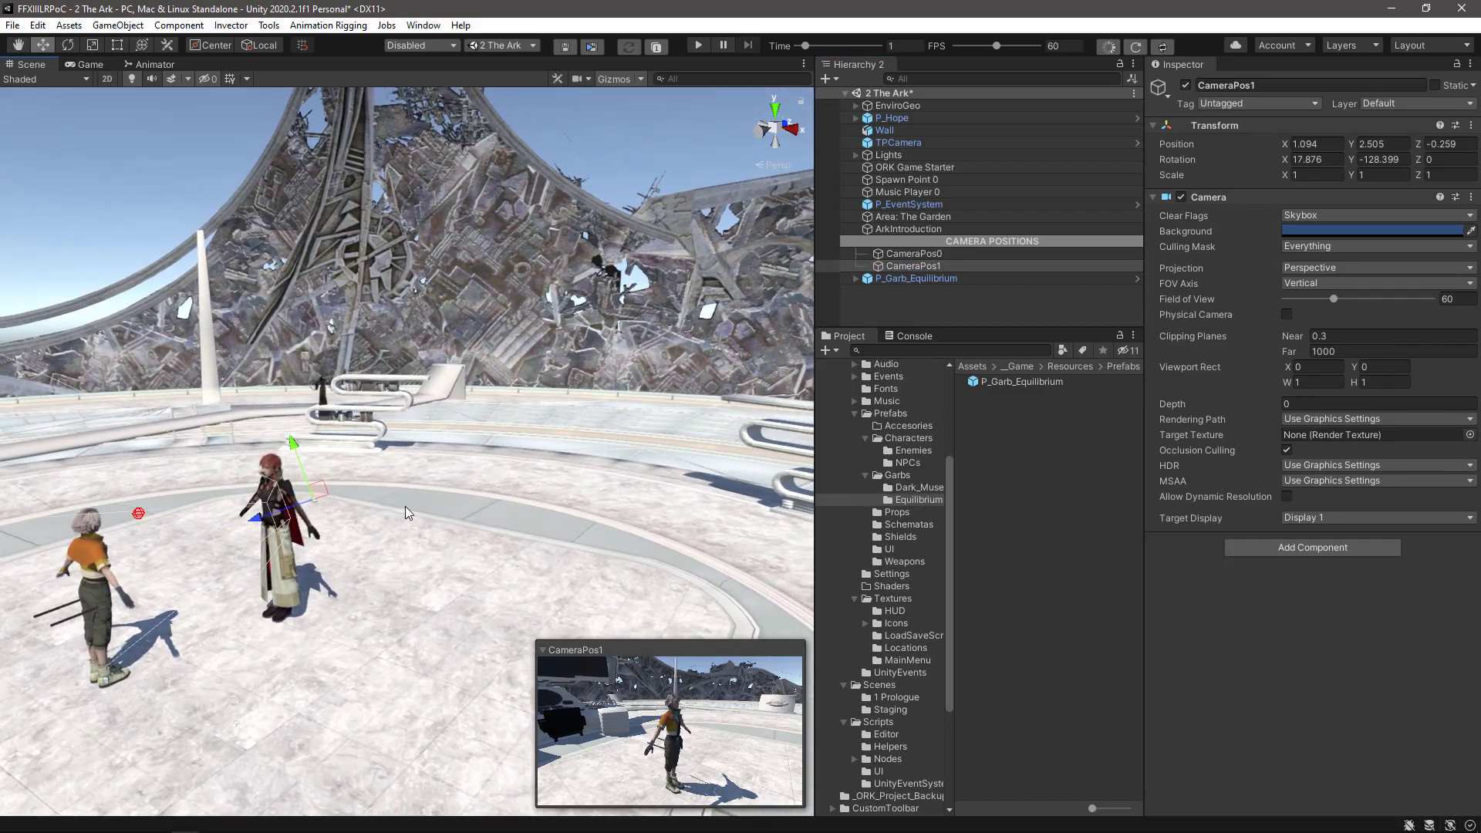
scroll(405, 506, "up", 3)
middle_click_drag(397, 520, 447, 432)
left_click_drag(447, 432, 513, 432, "alt")
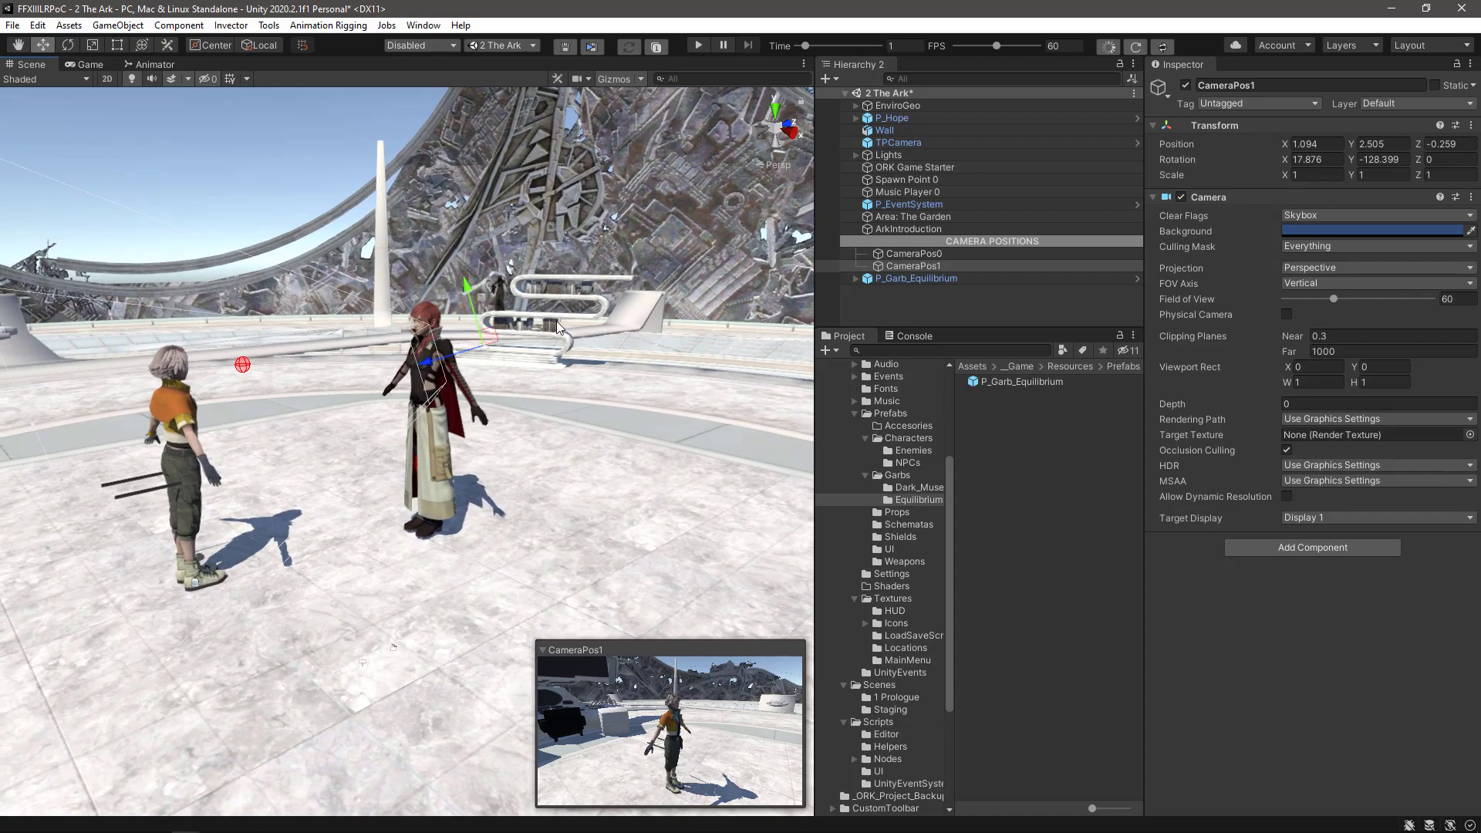
left_click(907, 267)
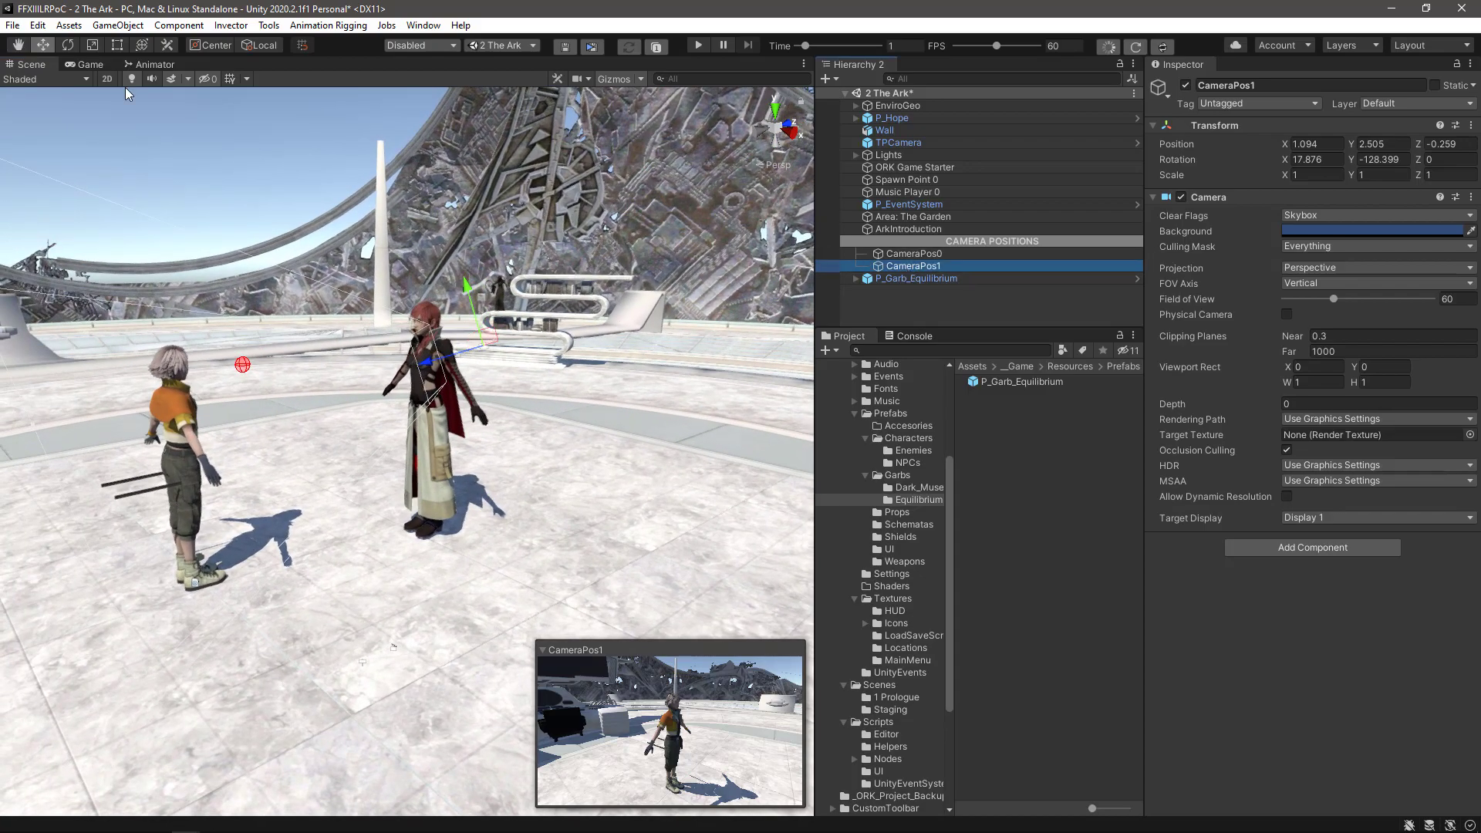
left_click(117, 25)
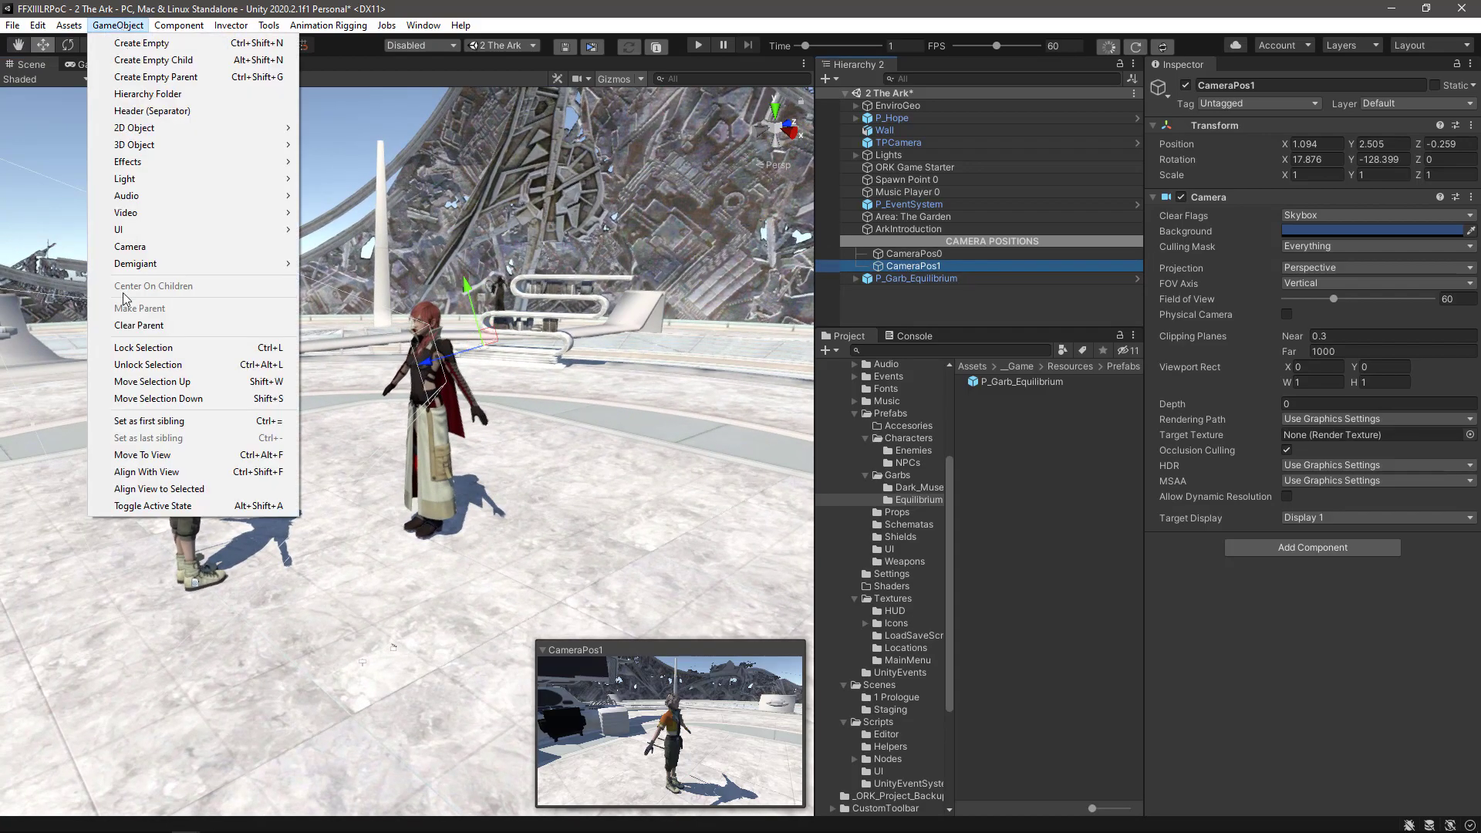
left_click(177, 473)
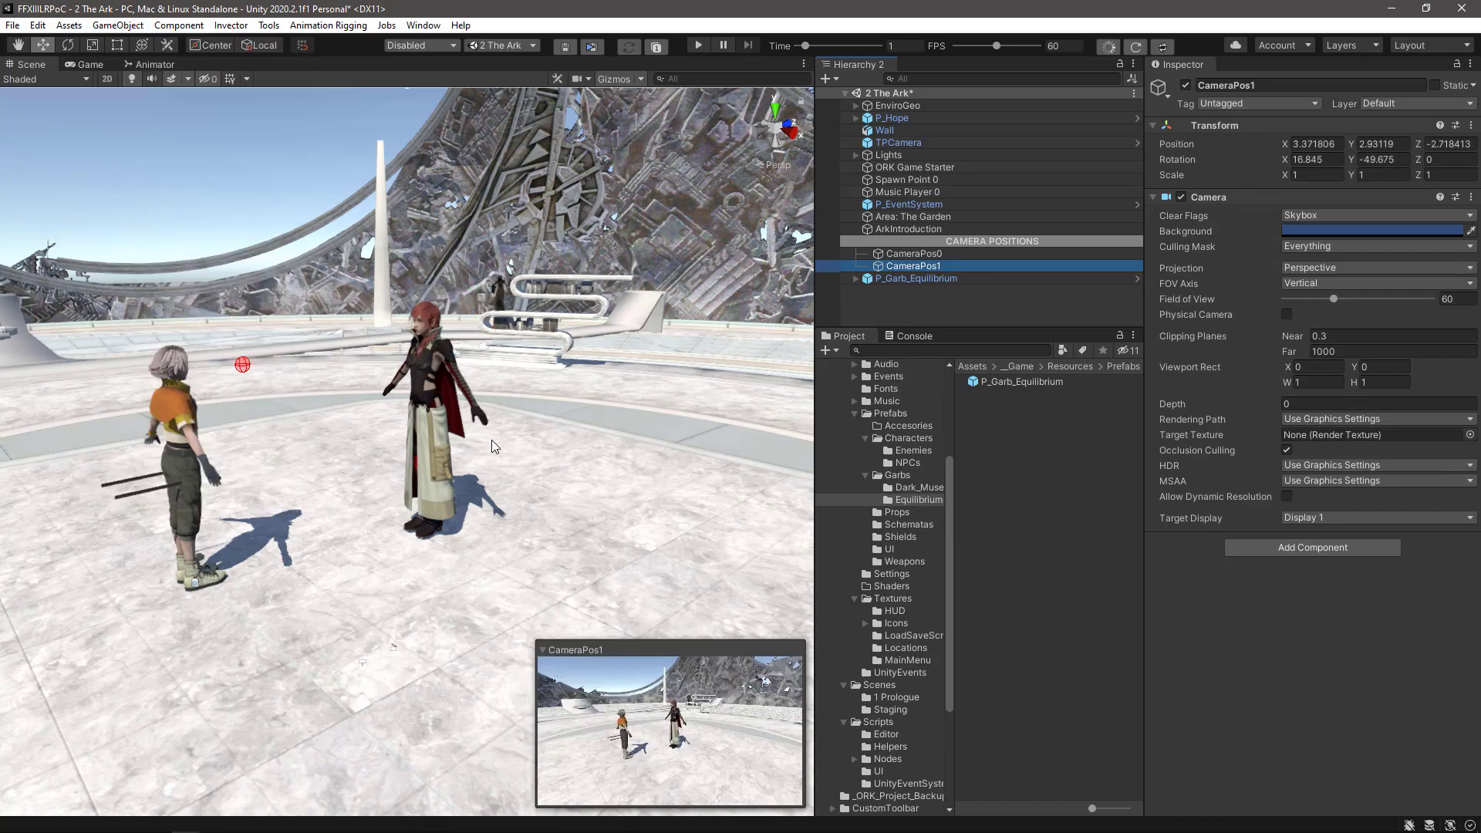
left_click(956, 266)
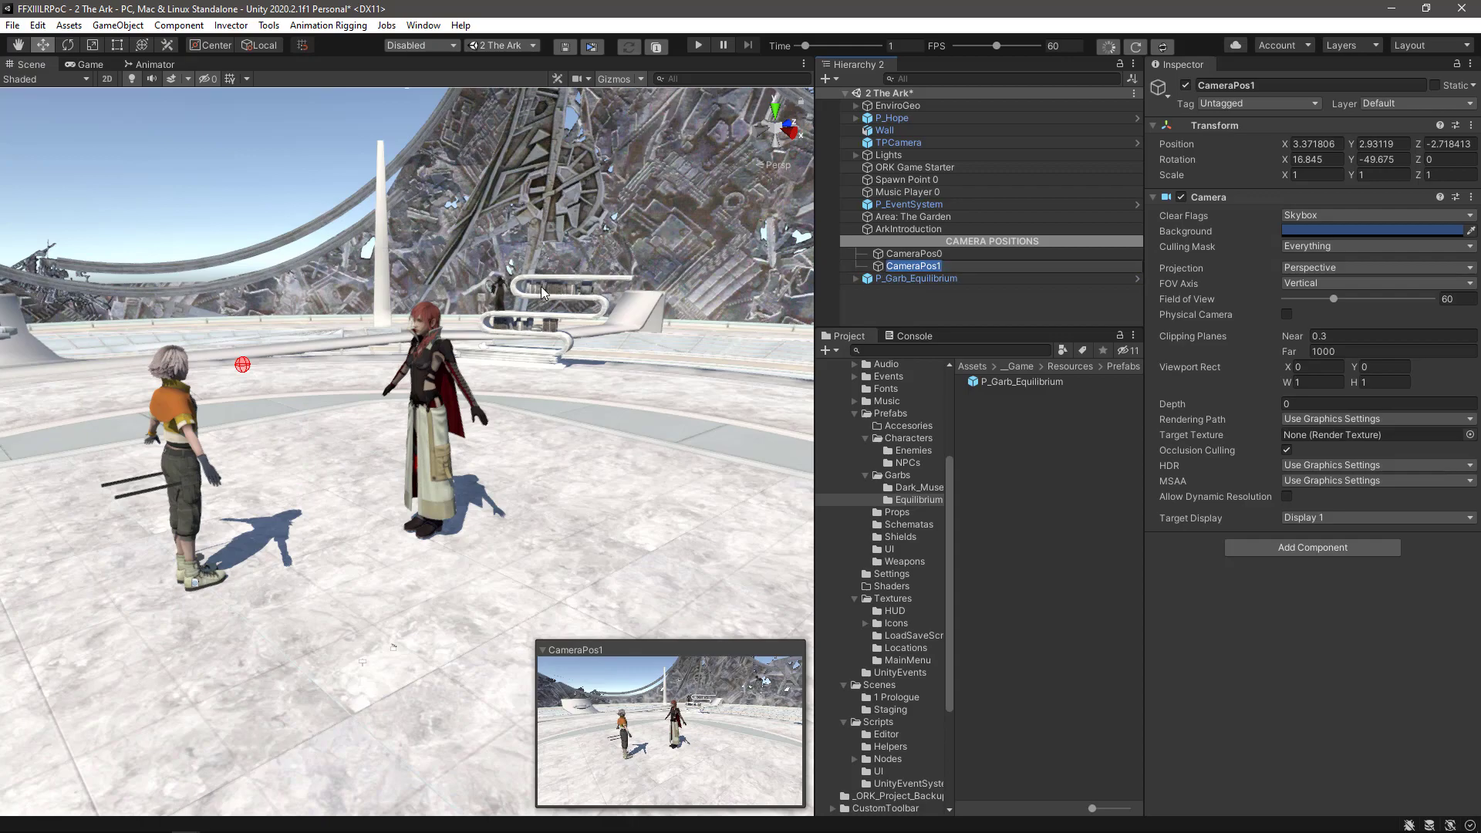
type("f")
key("Escape")
key("ctrl+z")
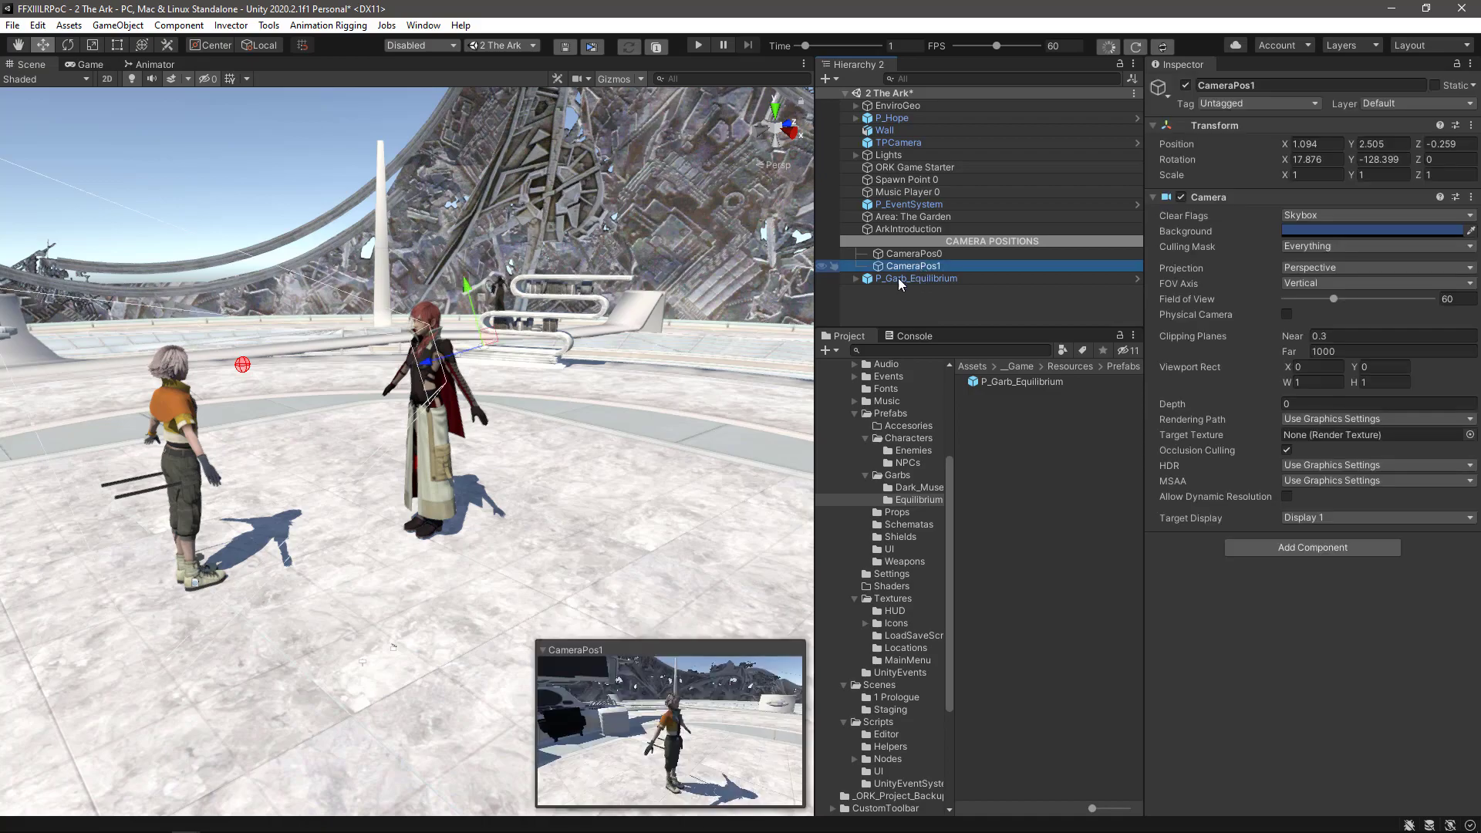
- Align CameraPos1 with a raised view of both characters, at about X 3.637, Y 3.58, Z -1.728
right_click(351, 382)
key("f")
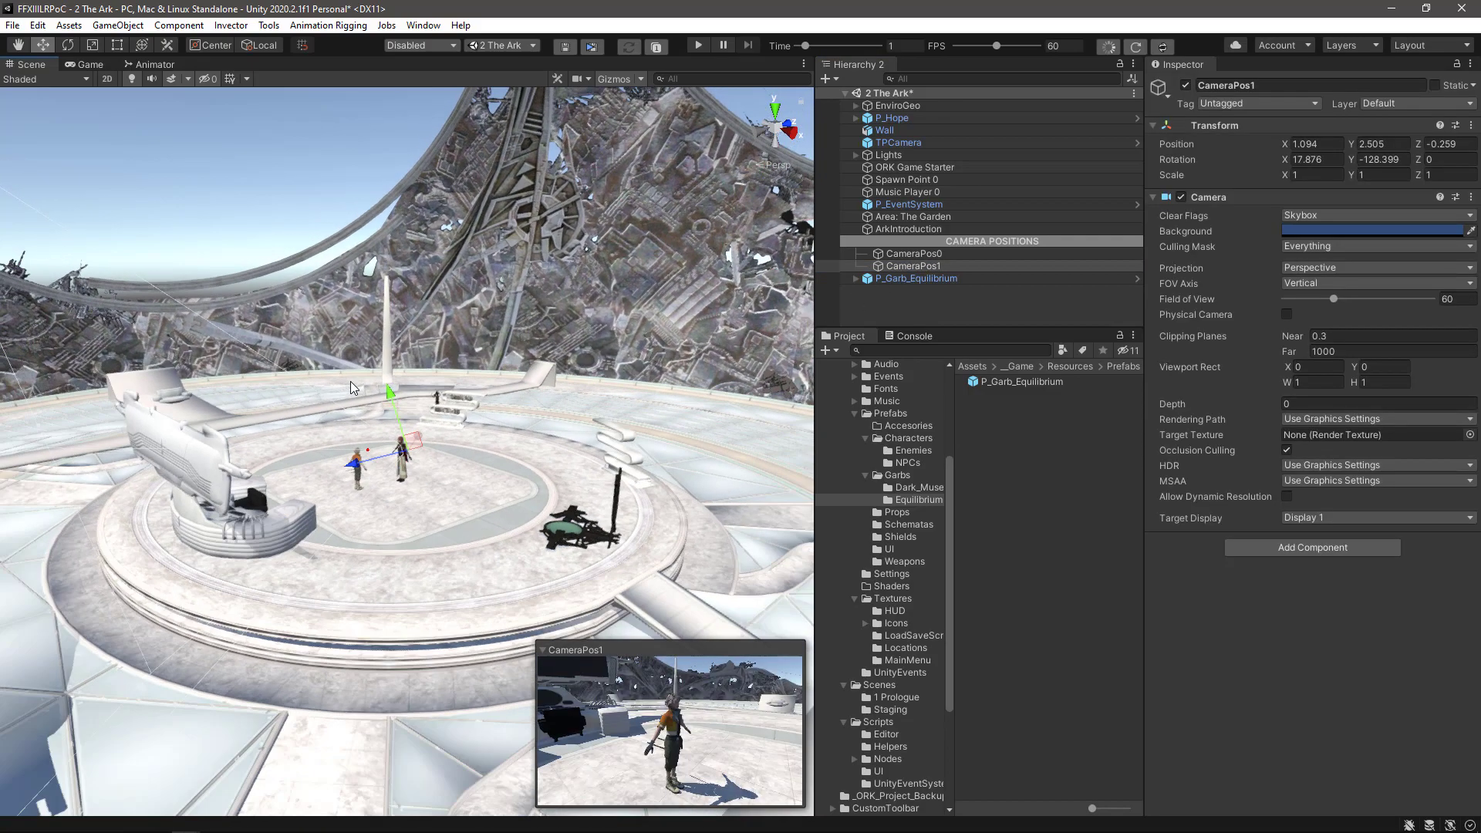
scroll(415, 434, "up", 6)
scroll(415, 433, "up", 5)
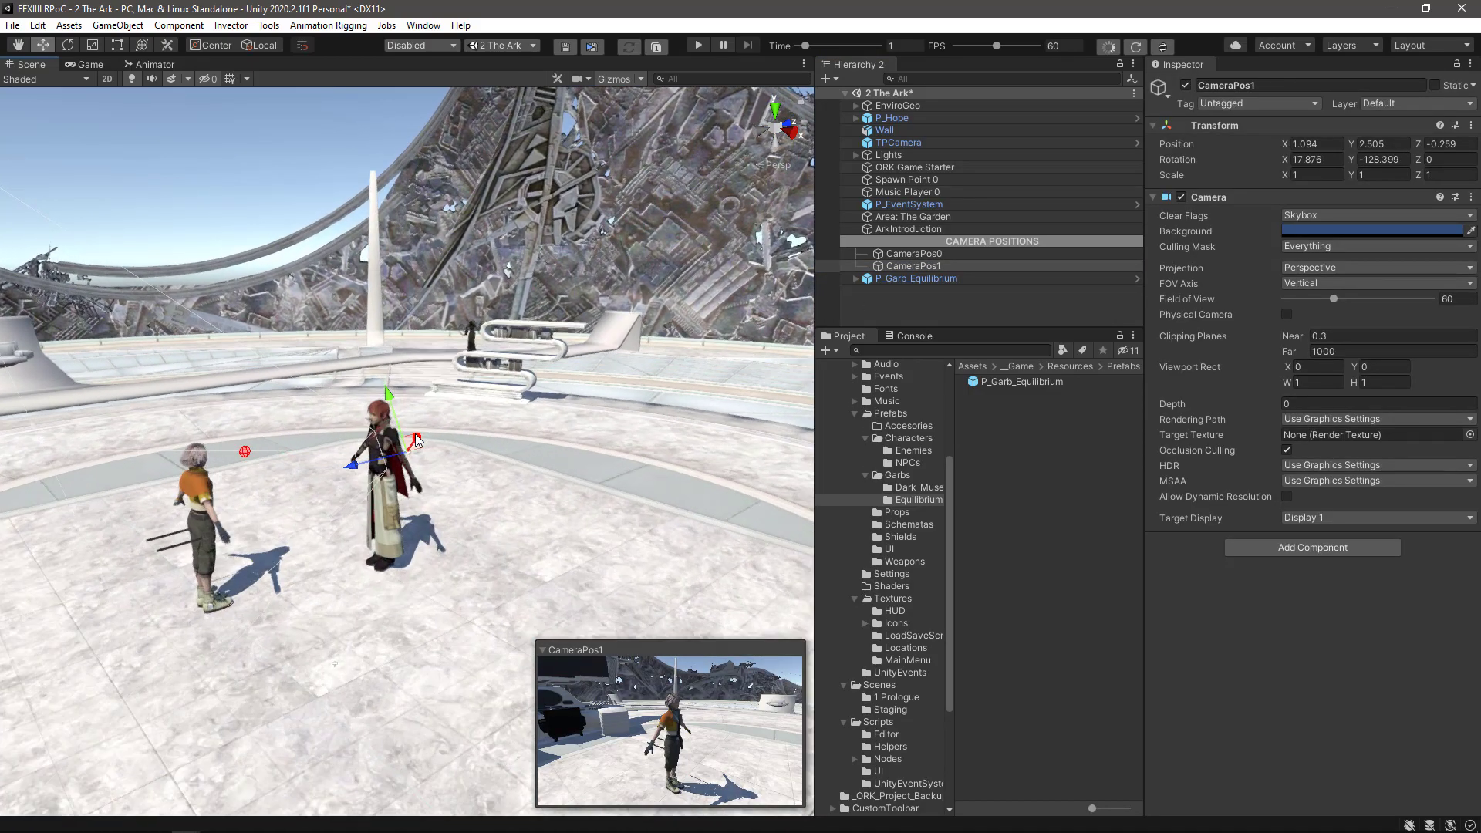
left_click_drag(495, 487, 462, 433, "alt")
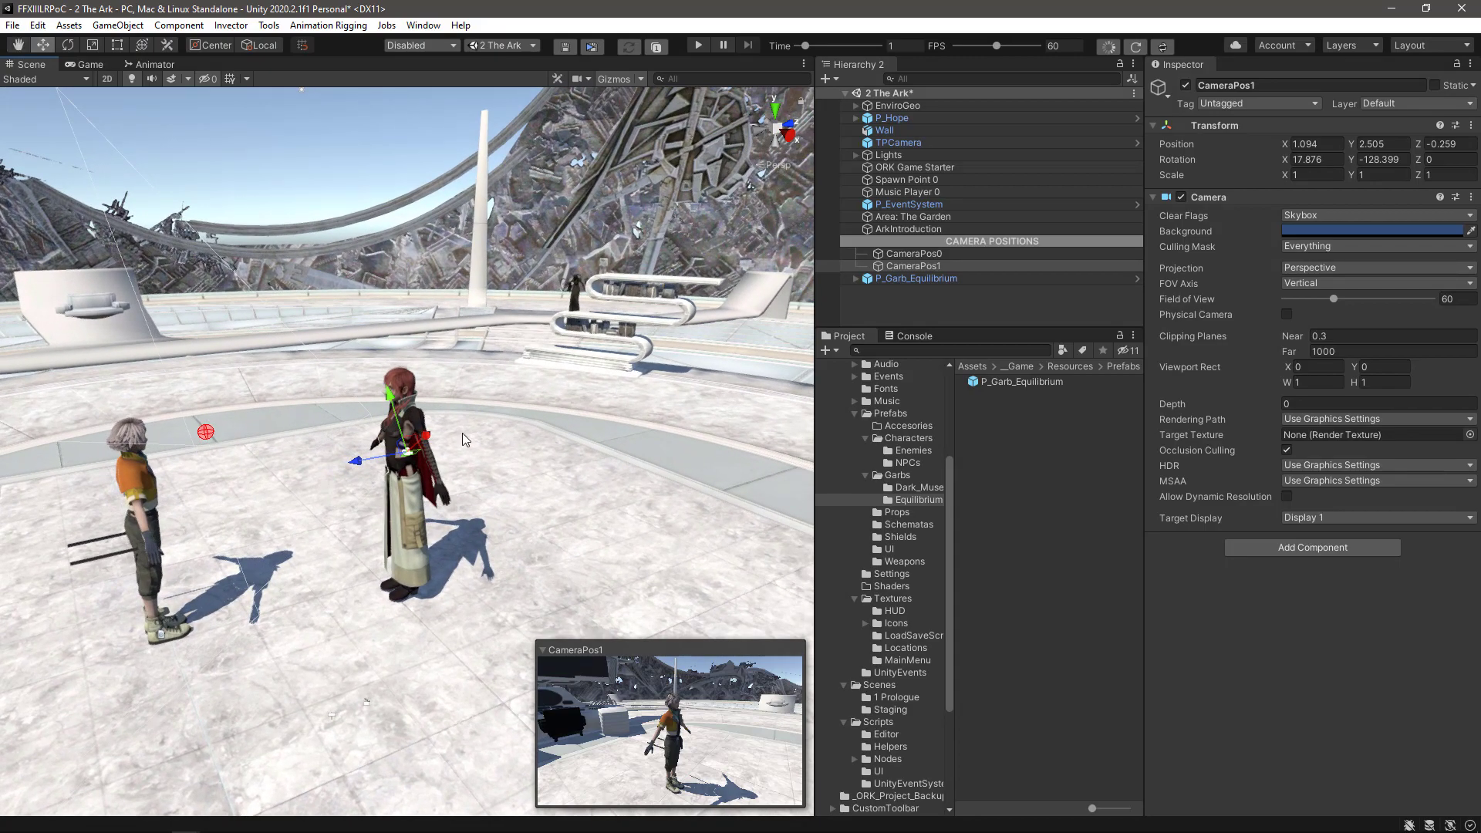
left_click(947, 266)
left_click(947, 253)
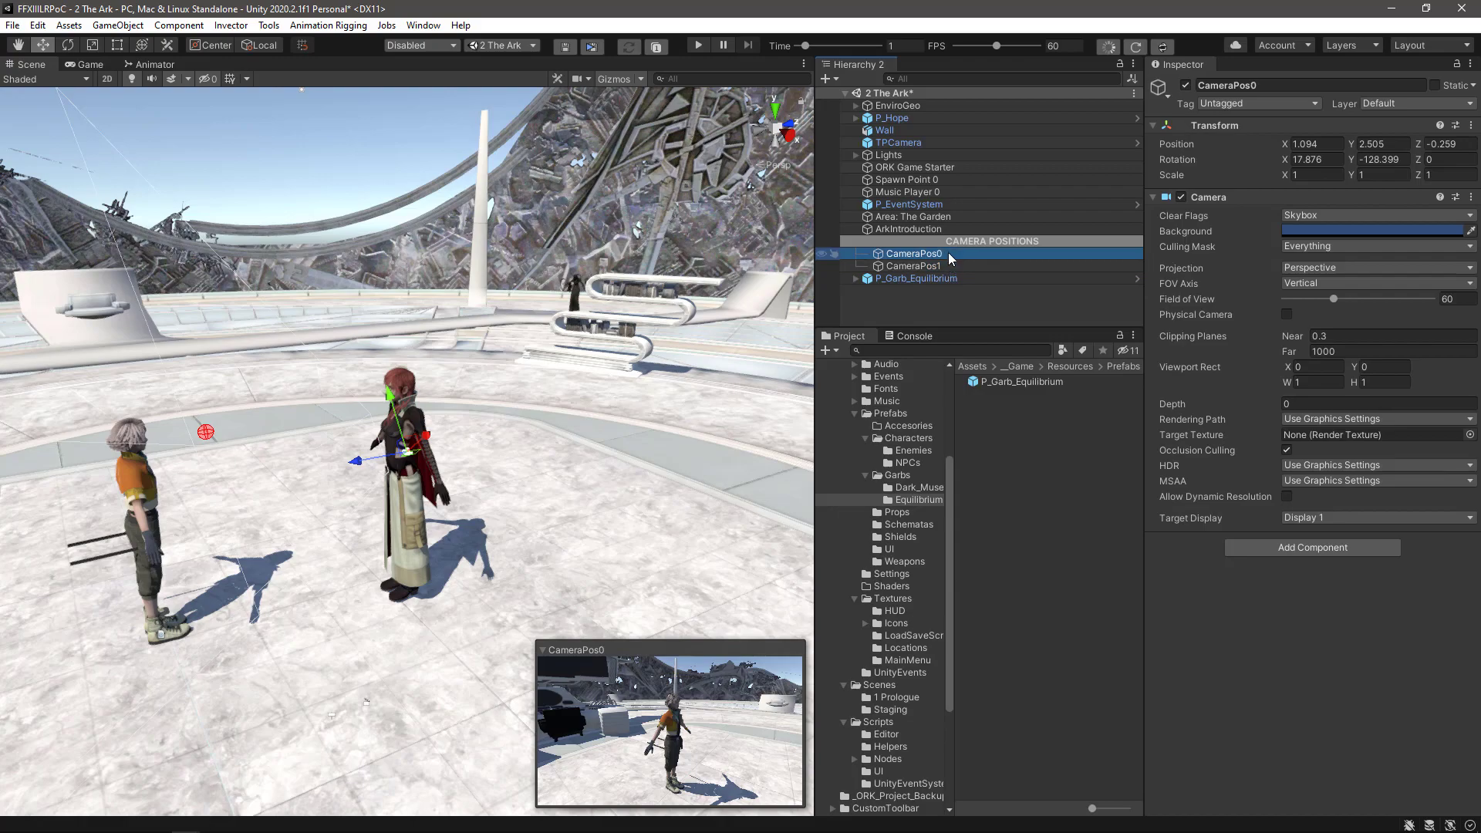
left_click(942, 267)
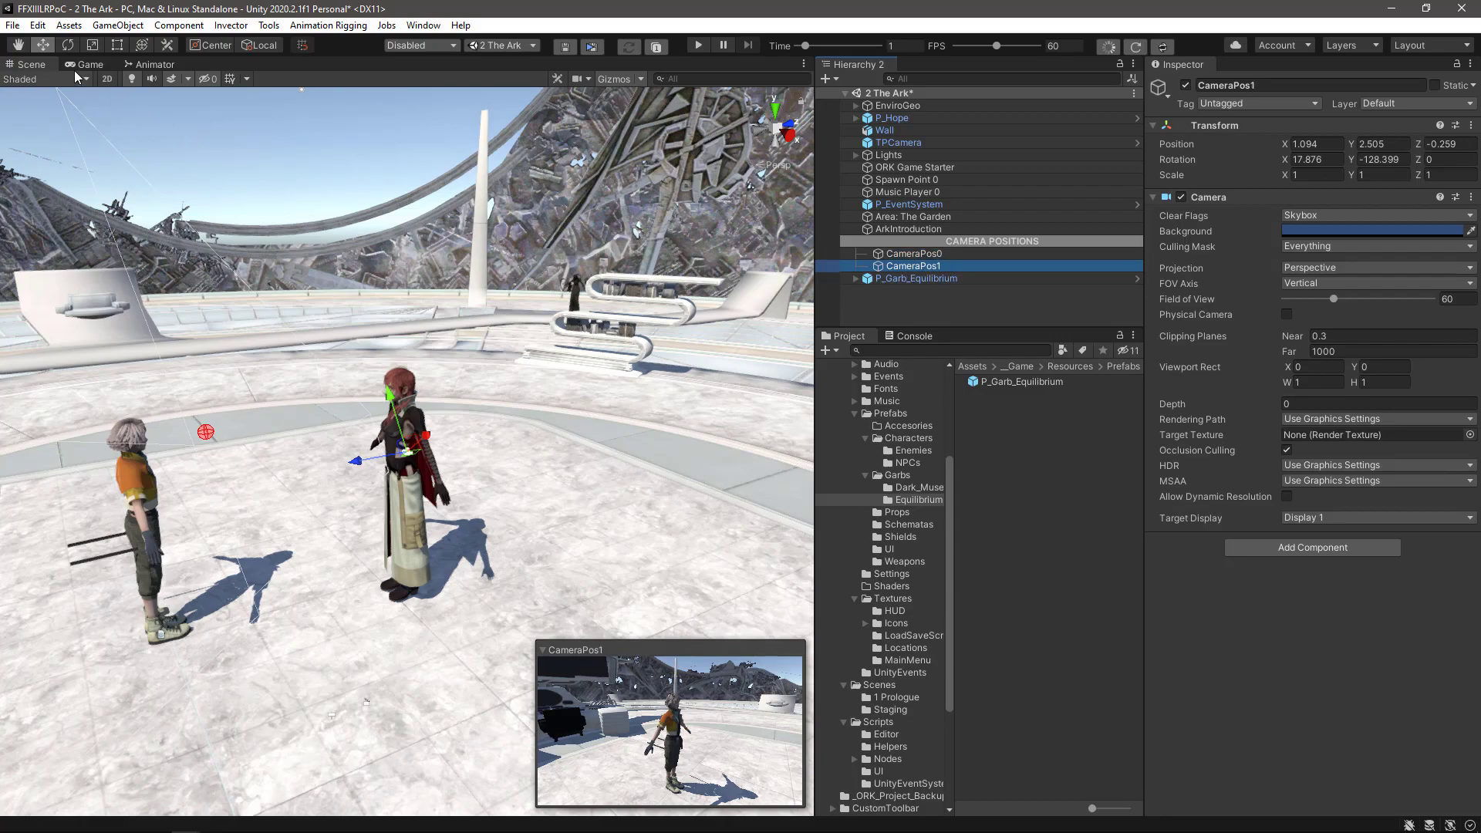
left_click(115, 25)
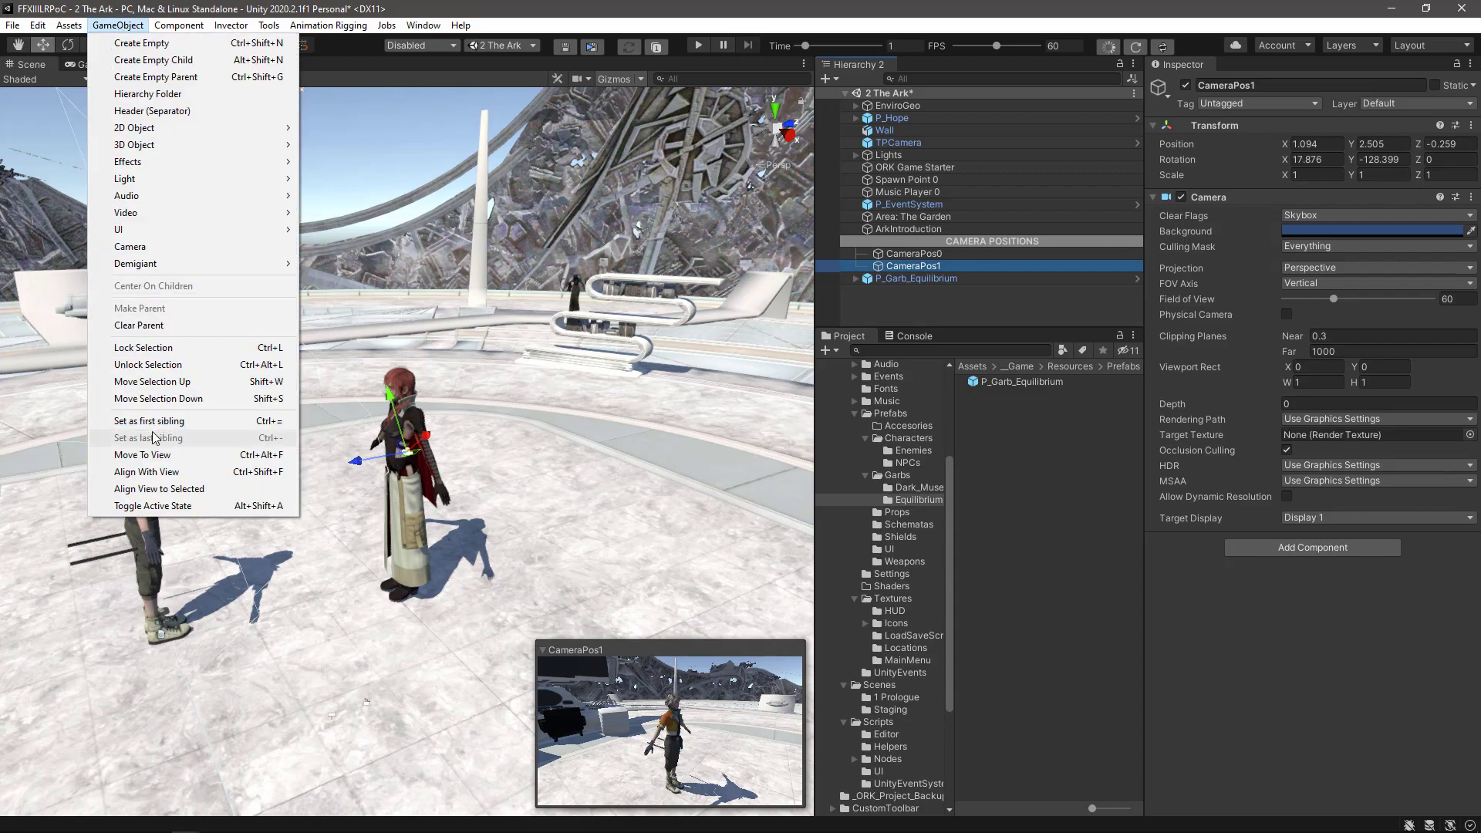
left_click(131, 473)
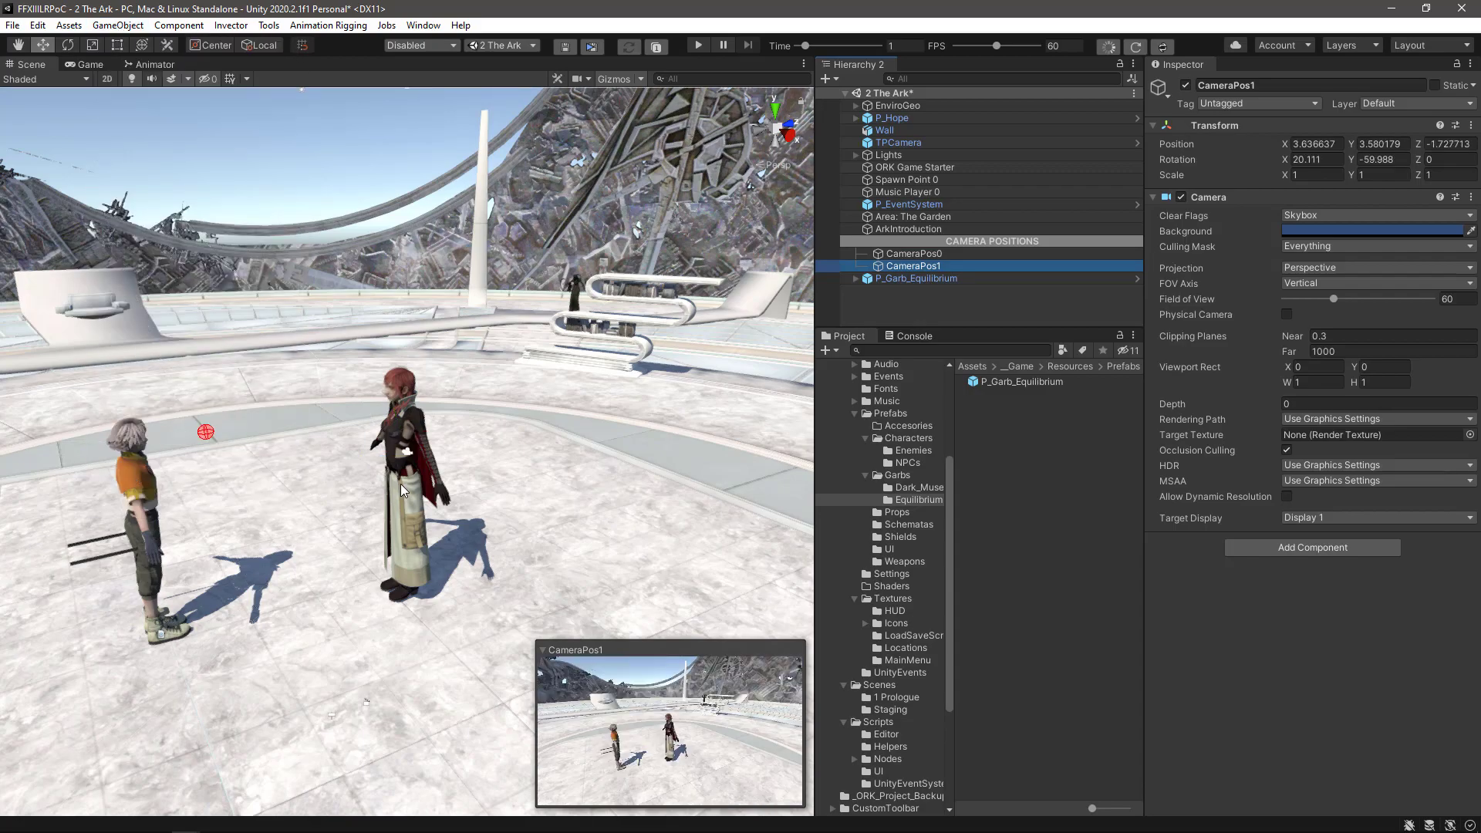
left_click(942, 253)
left_click(934, 266)
- Move CameraPos1 closer to the two characters, to about X 2.003, Y 2.706, Z -0.785
left_click_drag(480, 480, 566, 397, "alt")
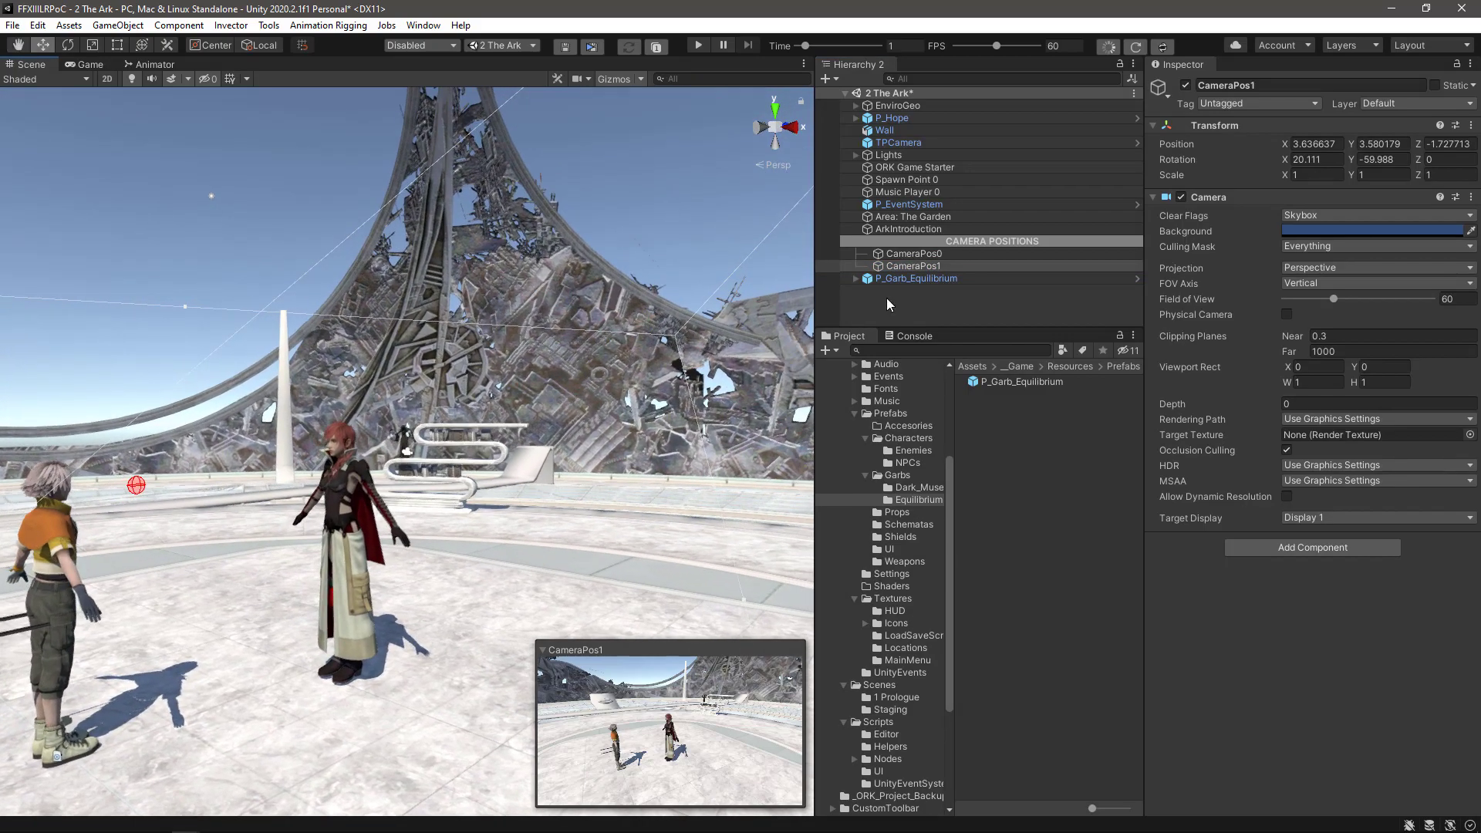
left_click(907, 306)
left_click(919, 267)
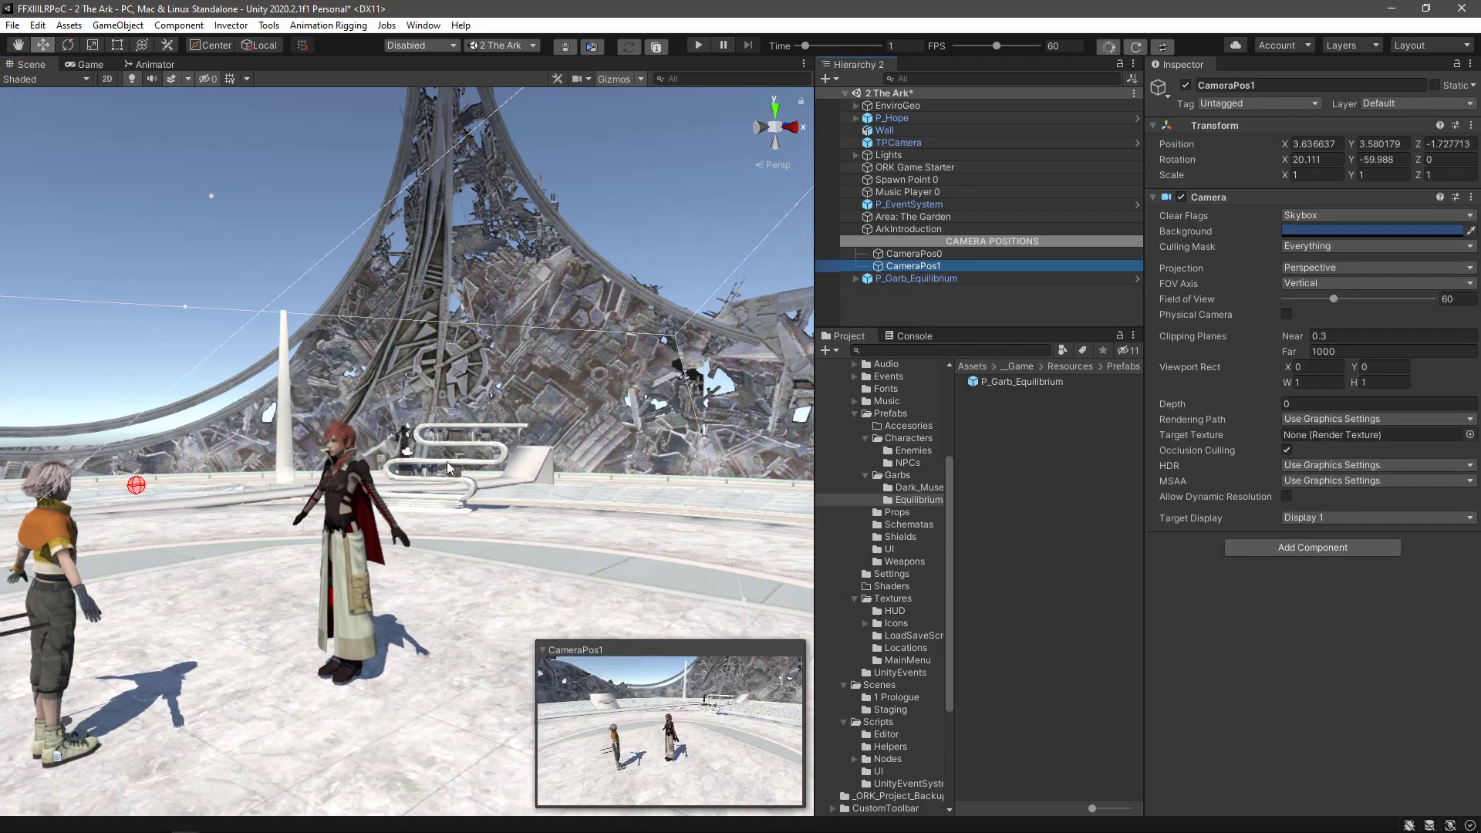
scroll(440, 455, "down", 10)
middle_click_drag(440, 455, 425, 484)
scroll(422, 481, "up", 4)
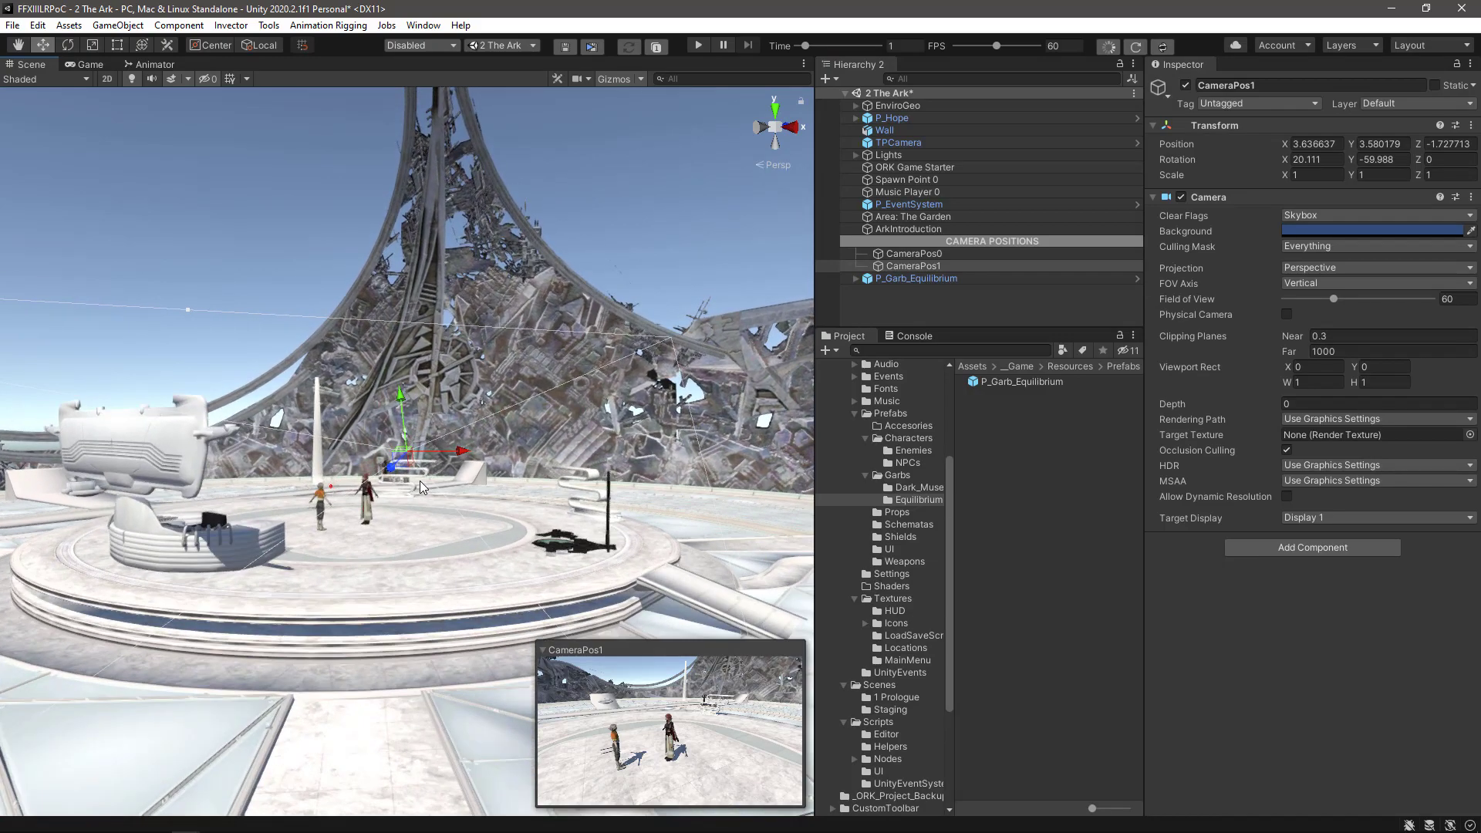
scroll(422, 479, "up", 4)
left_click_drag(423, 480, 450, 493, "alt")
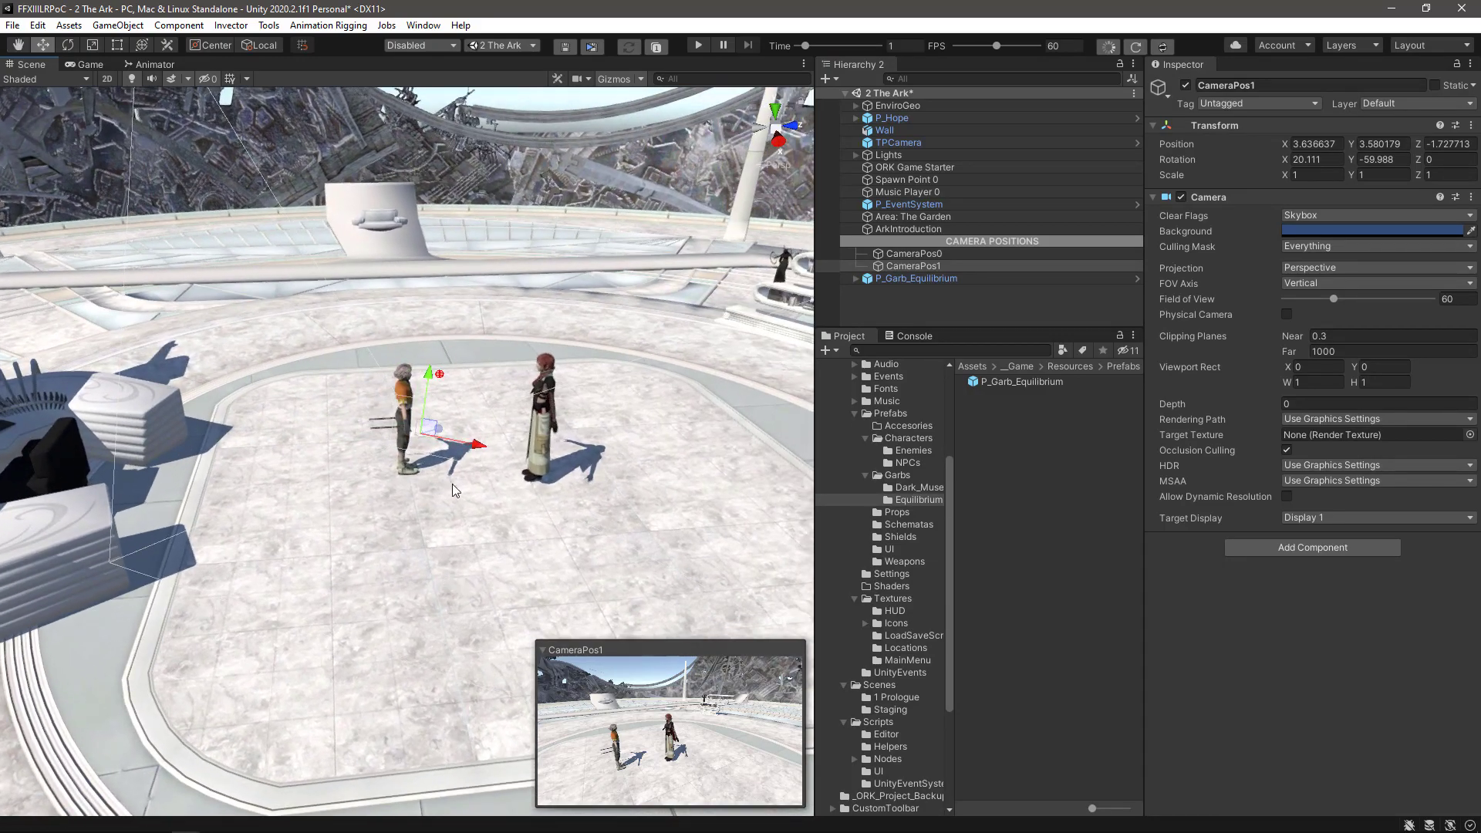
left_click_drag(442, 437, 495, 372)
- Rotate CameraPos1 to about X 18.712, Y -80.43, Z 0.145 so both characters are framed
key("e")
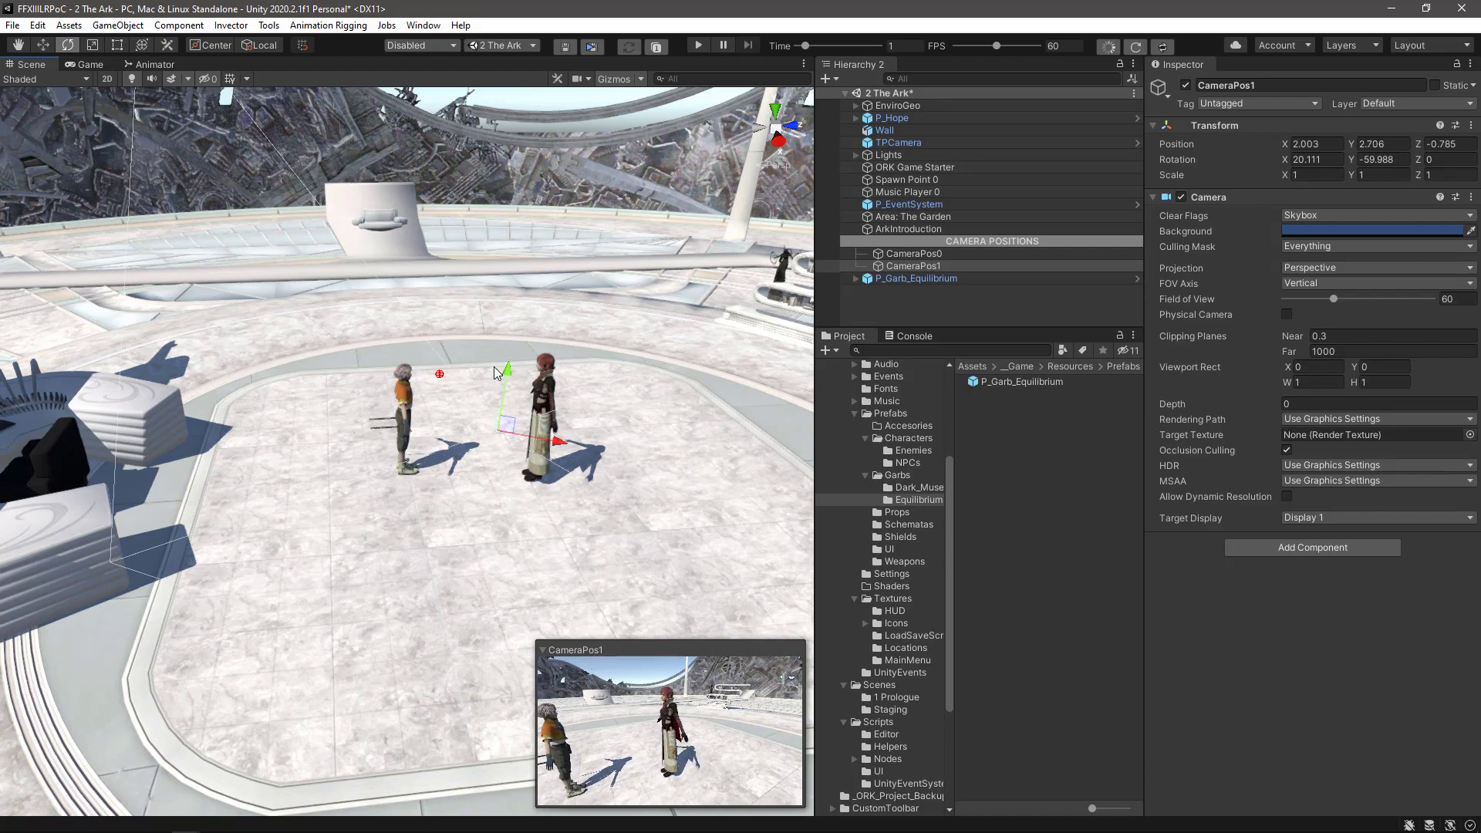
left_click_drag(498, 441, 510, 443)
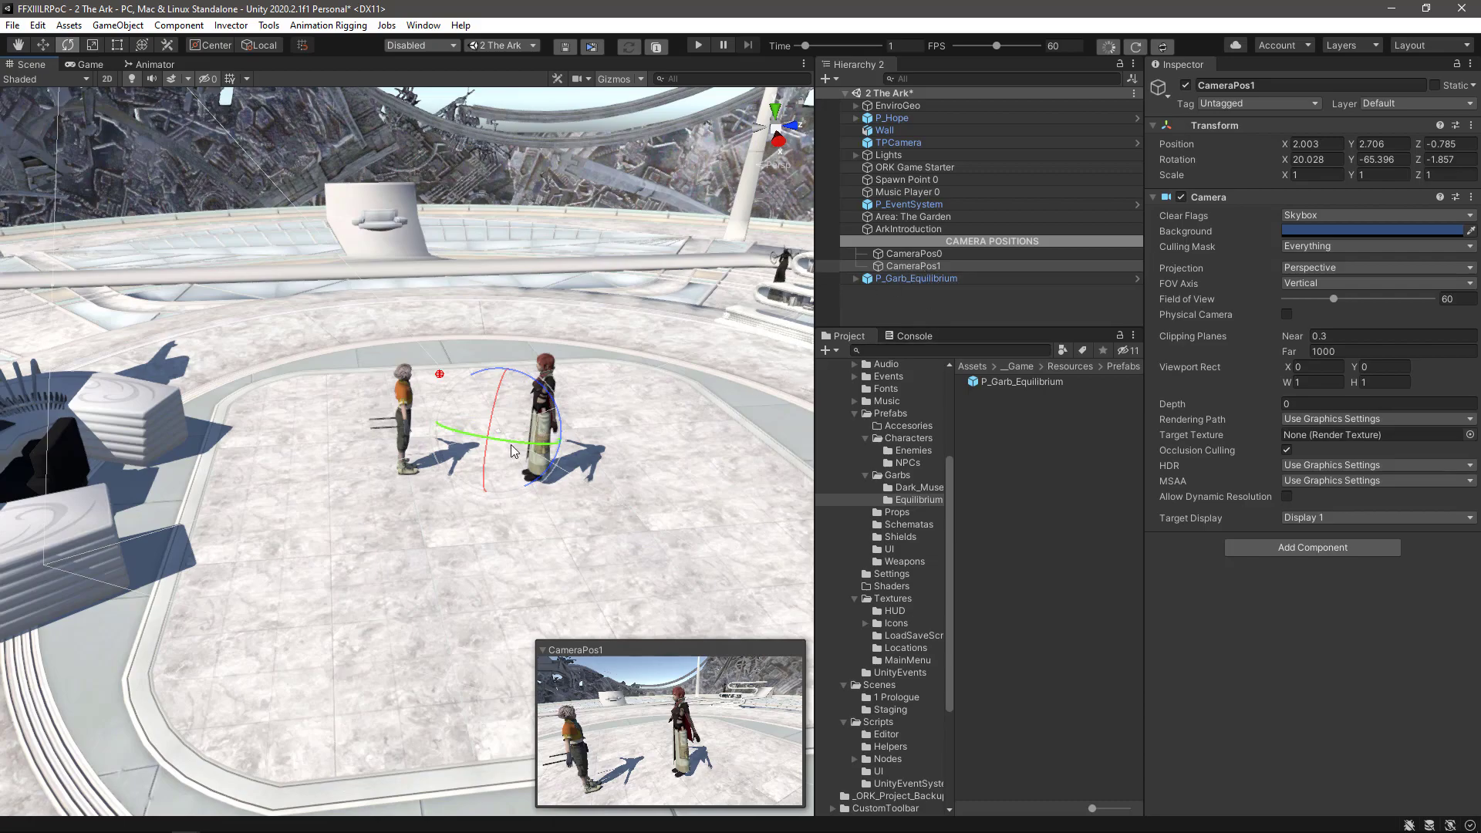
left_click_drag(539, 445, 552, 395)
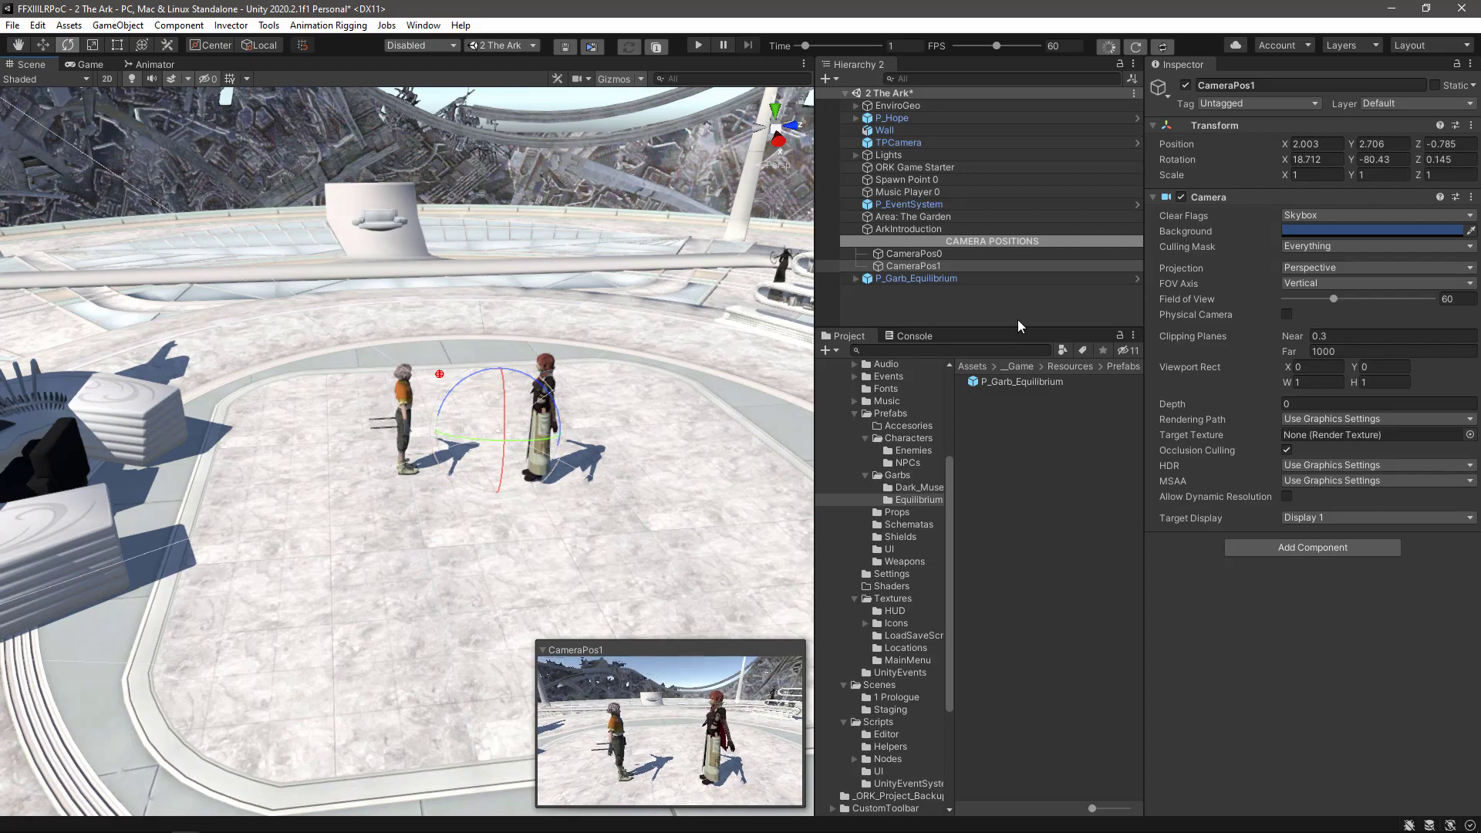
- Duplicate CameraPos1 and rename the copy CameraPos2
left_click(936, 316)
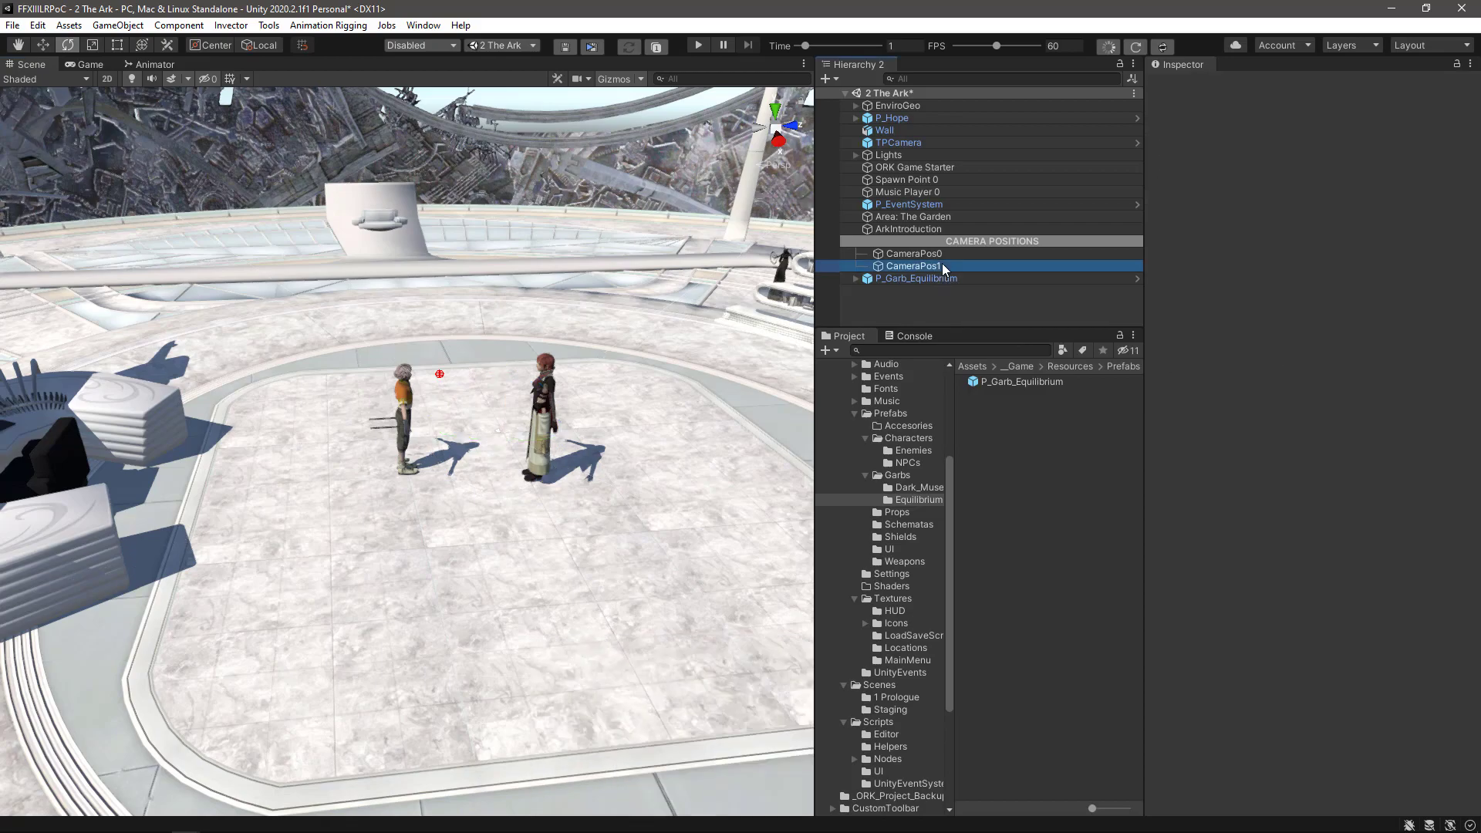
left_click(942, 265)
key("ctrl+d")
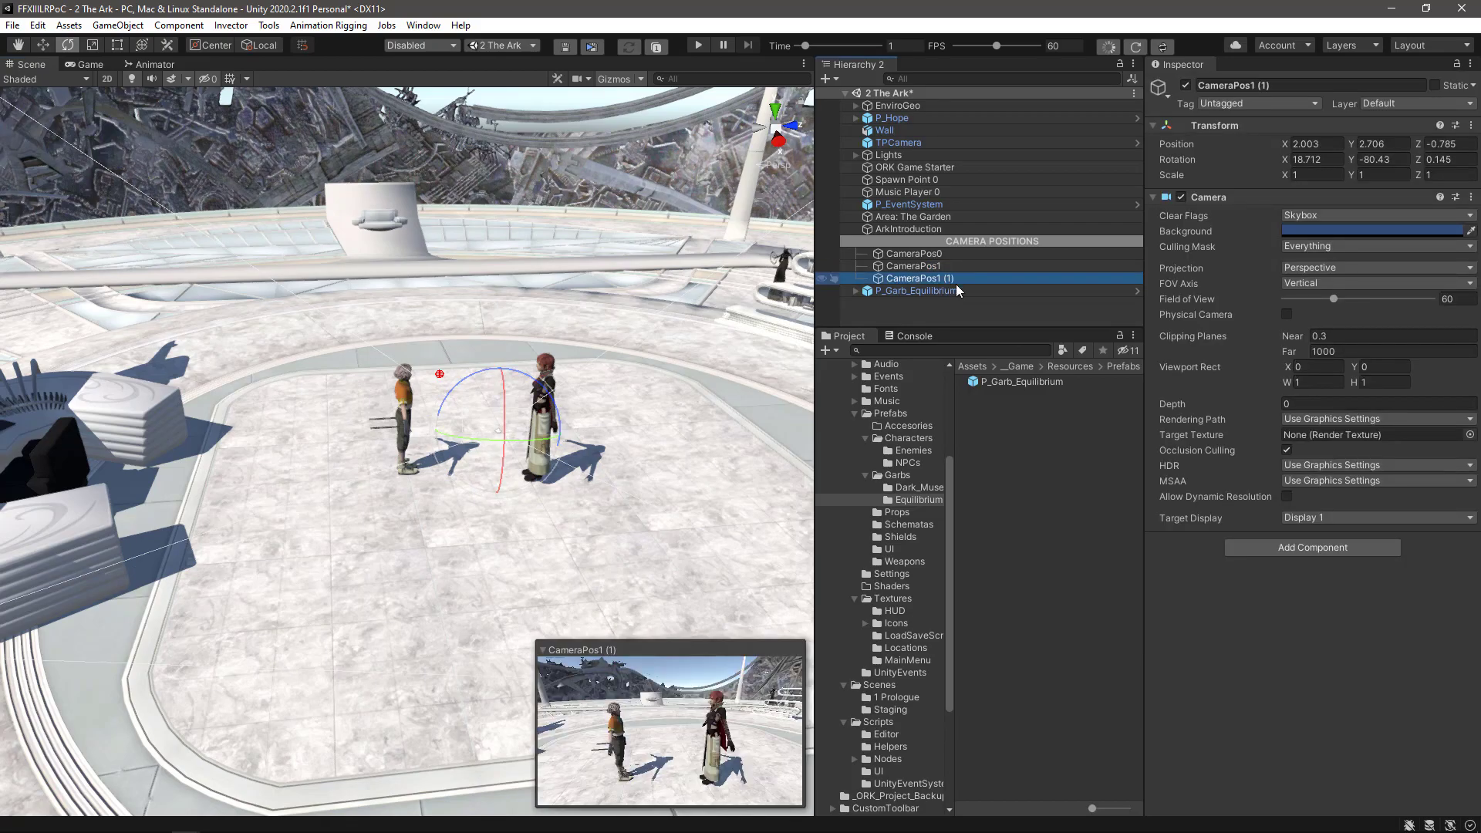
left_click(937, 281)
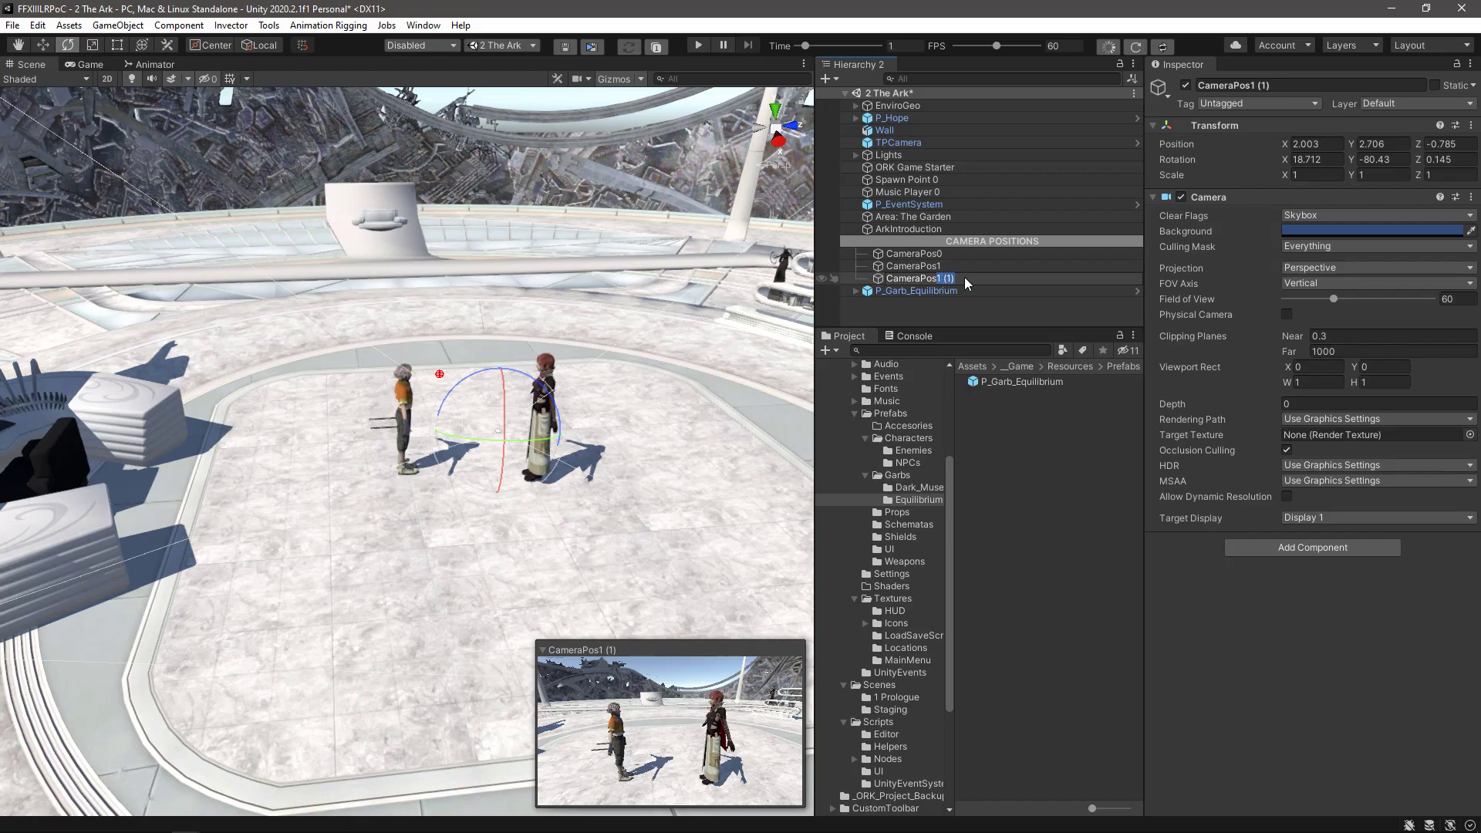
type("2")
key("Return")
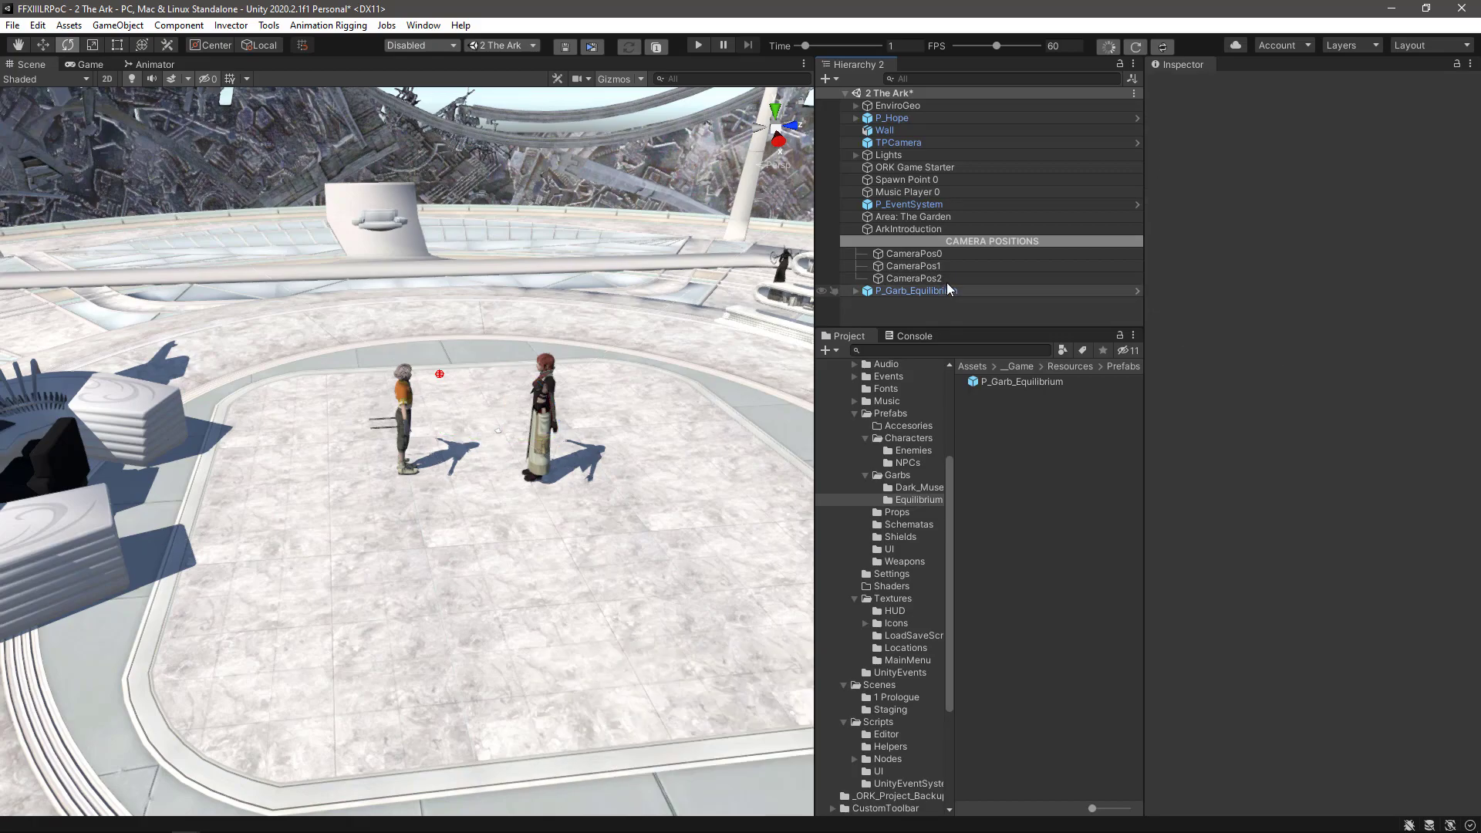
- Align CameraPos2 with the current high scene view, at about X 6.954, Y 5.33, Z -2.205
left_click(947, 280)
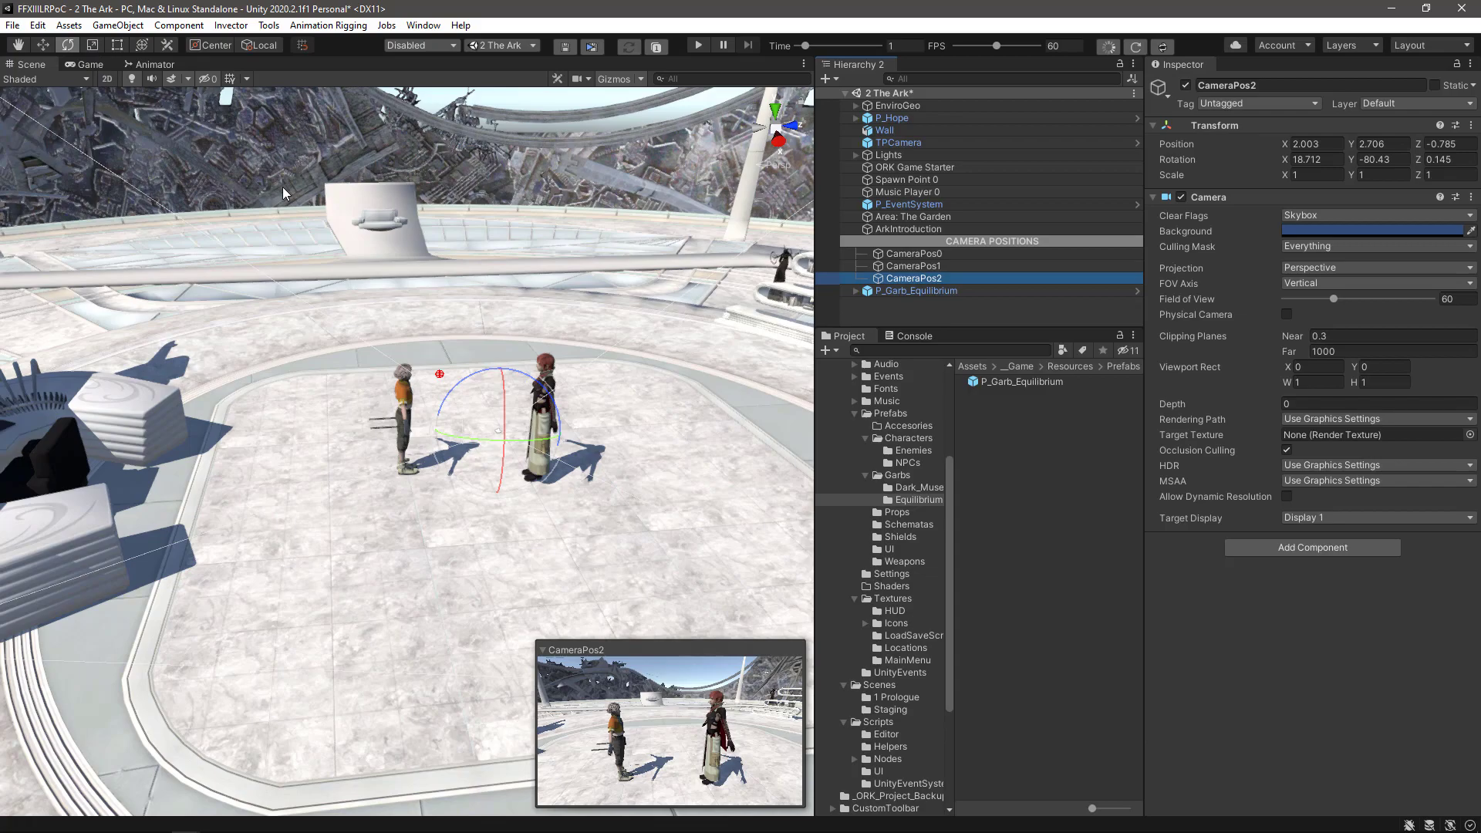
key("ctrl+shift+f")
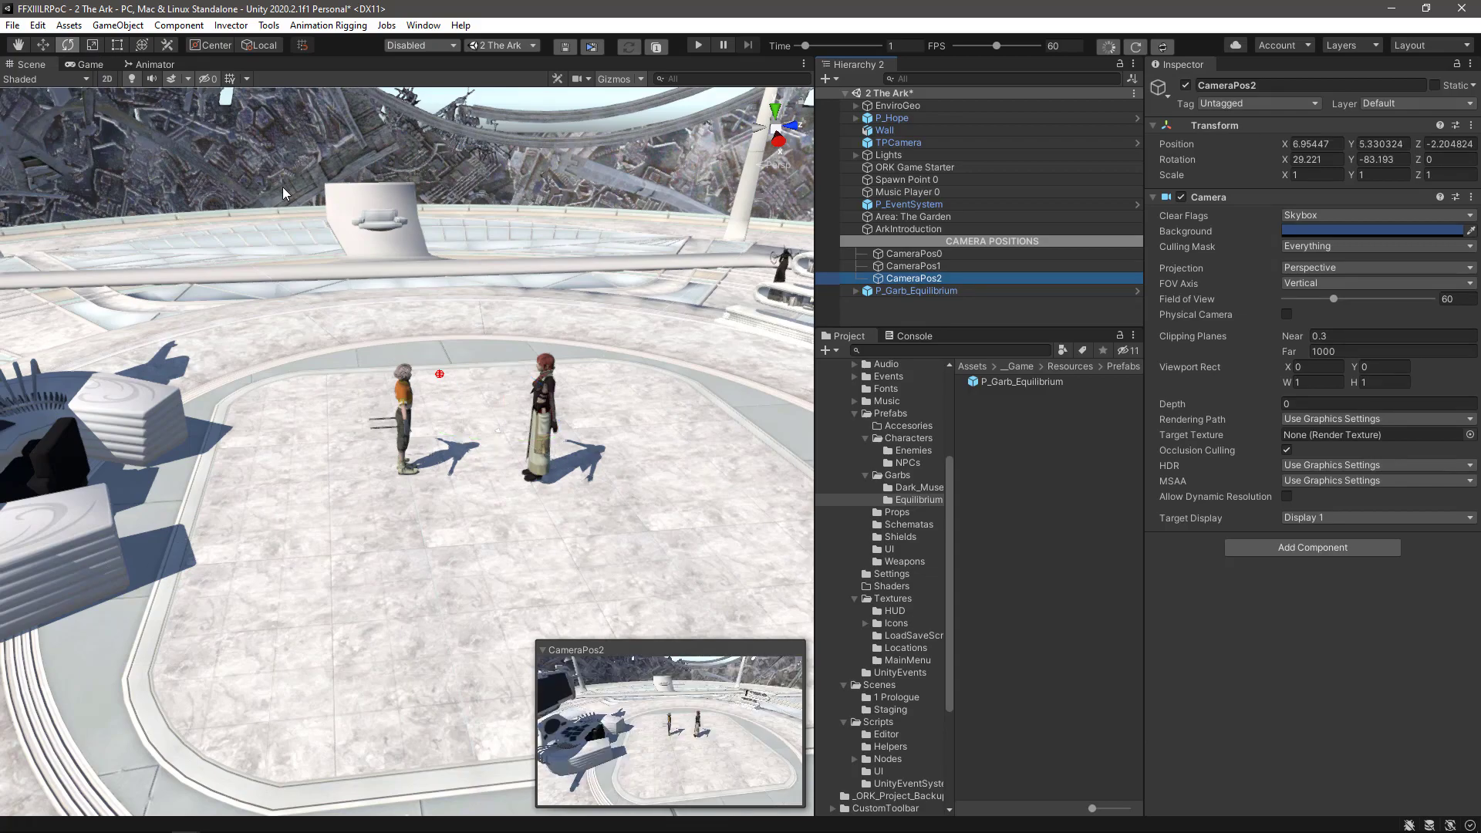
left_click(939, 268)
left_click(928, 279)
- Align CameraPos2 with a closer scene view of the P_Garb_Equilibrium character, at about X 1.69, Y 2.761, Z -1.458
key("f")
scroll(512, 438, "up", 10)
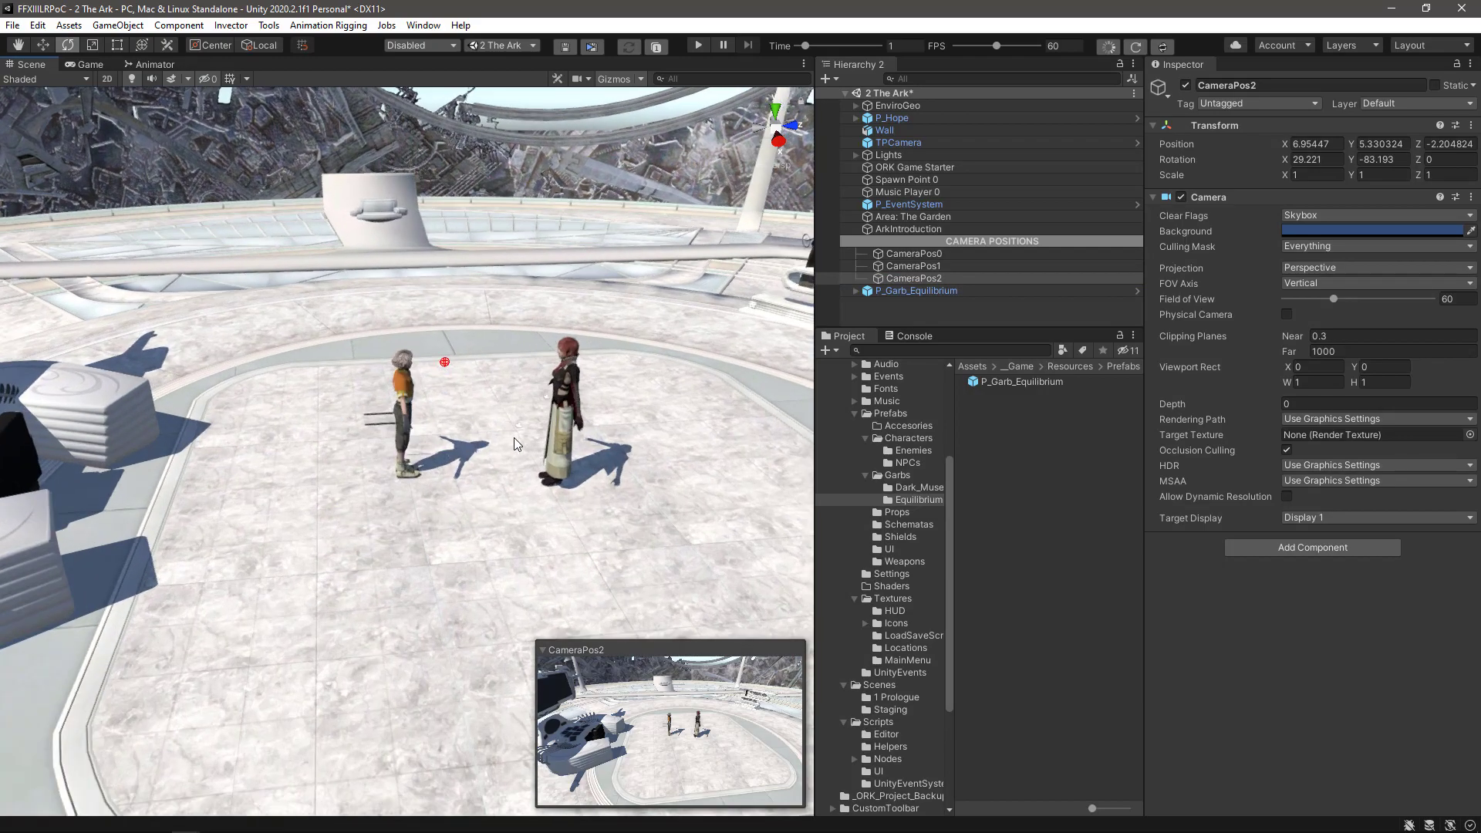
scroll(517, 444, "down", 2)
left_click_drag(443, 506, 373, 501, "alt")
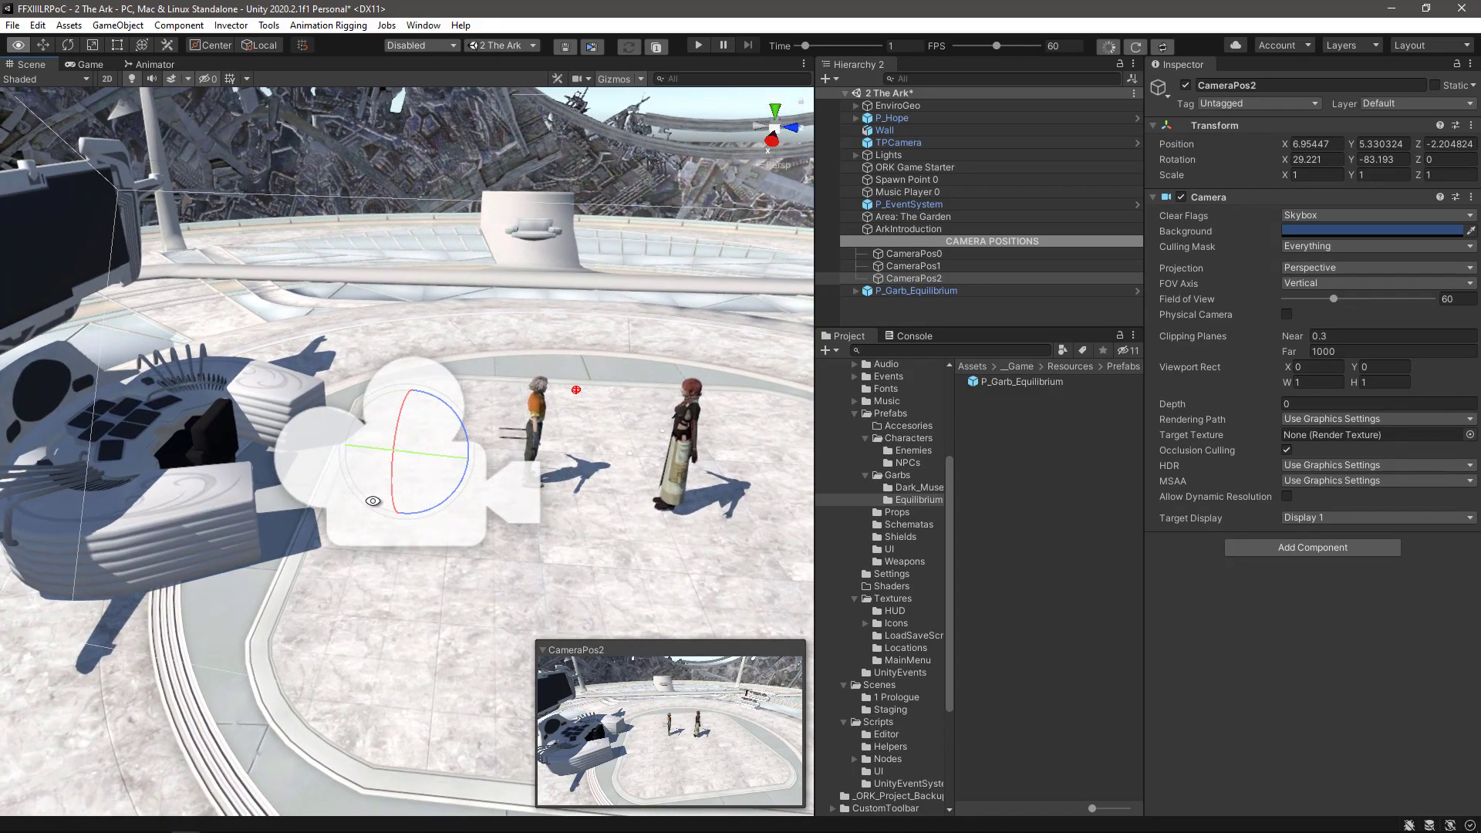
left_click(975, 321)
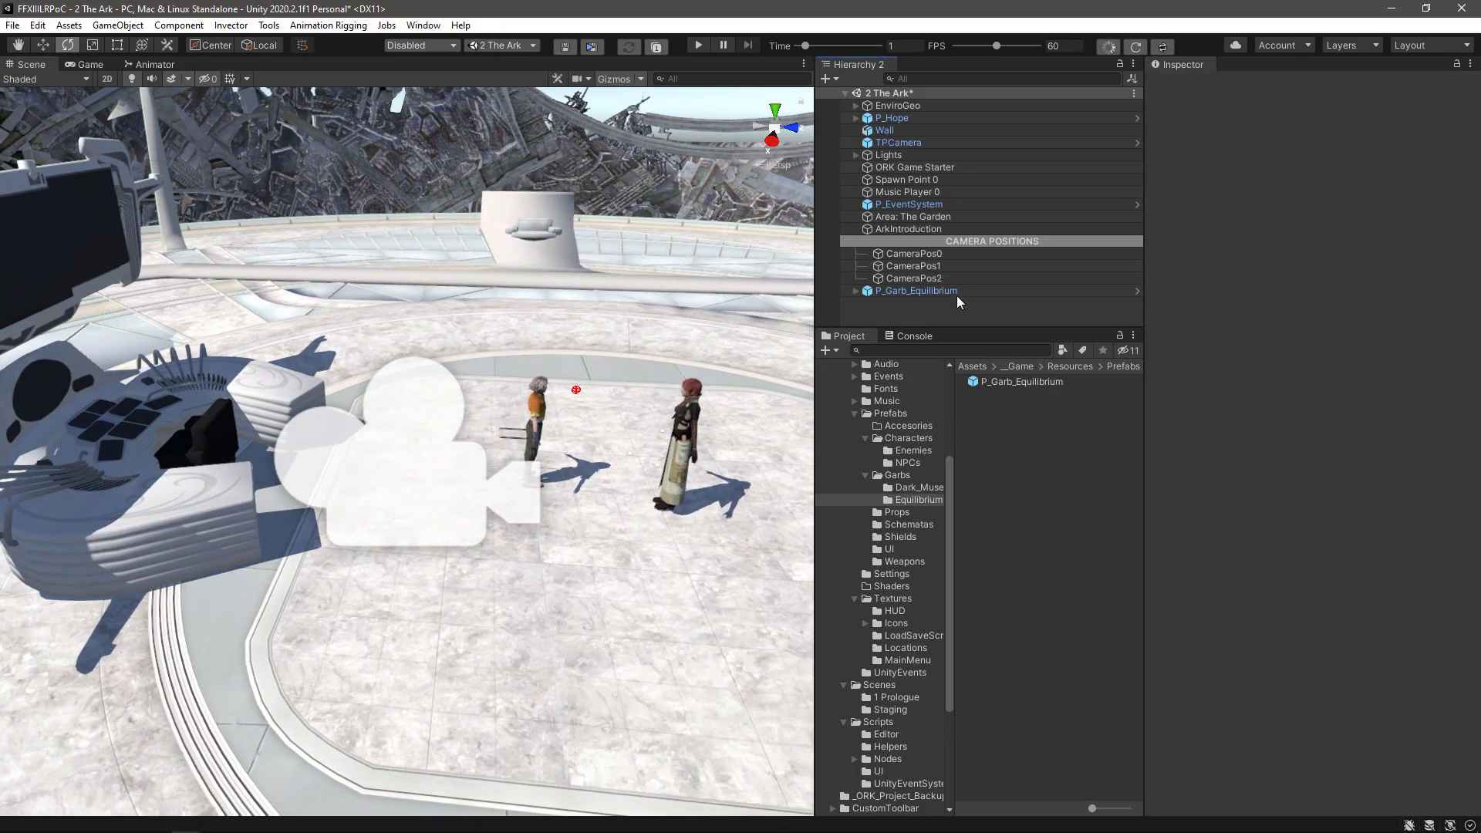
left_click(953, 275)
scroll(667, 369, "up", 5)
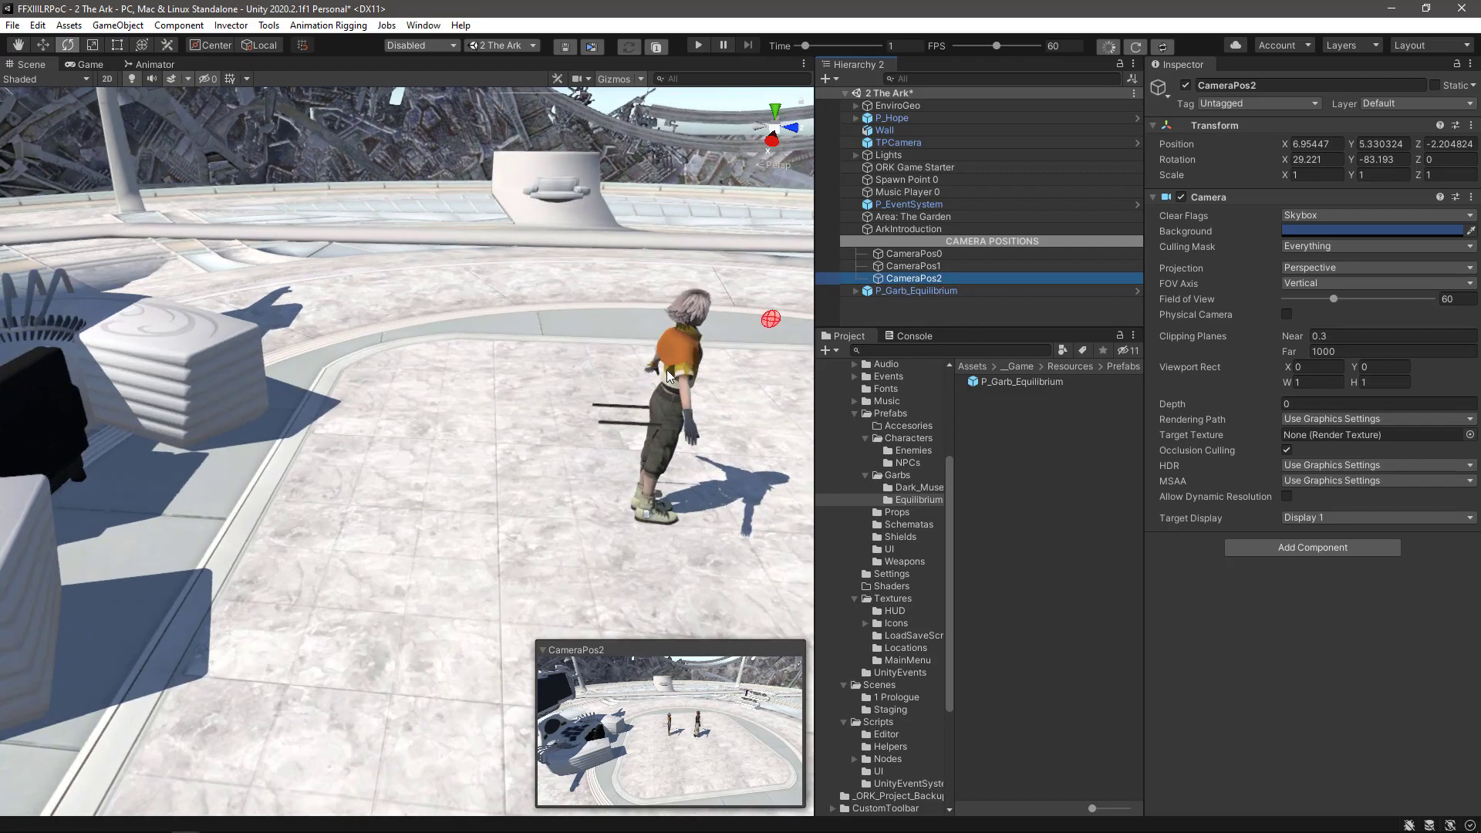
scroll(666, 374, "up", 3)
middle_click_drag(687, 385, 313, 427)
left_click_drag(273, 433, 432, 412, "alt")
middle_click_drag(432, 412, 198, 437)
left_click_drag(198, 436, 334, 434, "alt")
middle_click_drag(334, 435, 409, 395)
left_click_drag(319, 444, 417, 420, "alt")
middle_click_drag(416, 420, 359, 391)
scroll(364, 447, "down", 2)
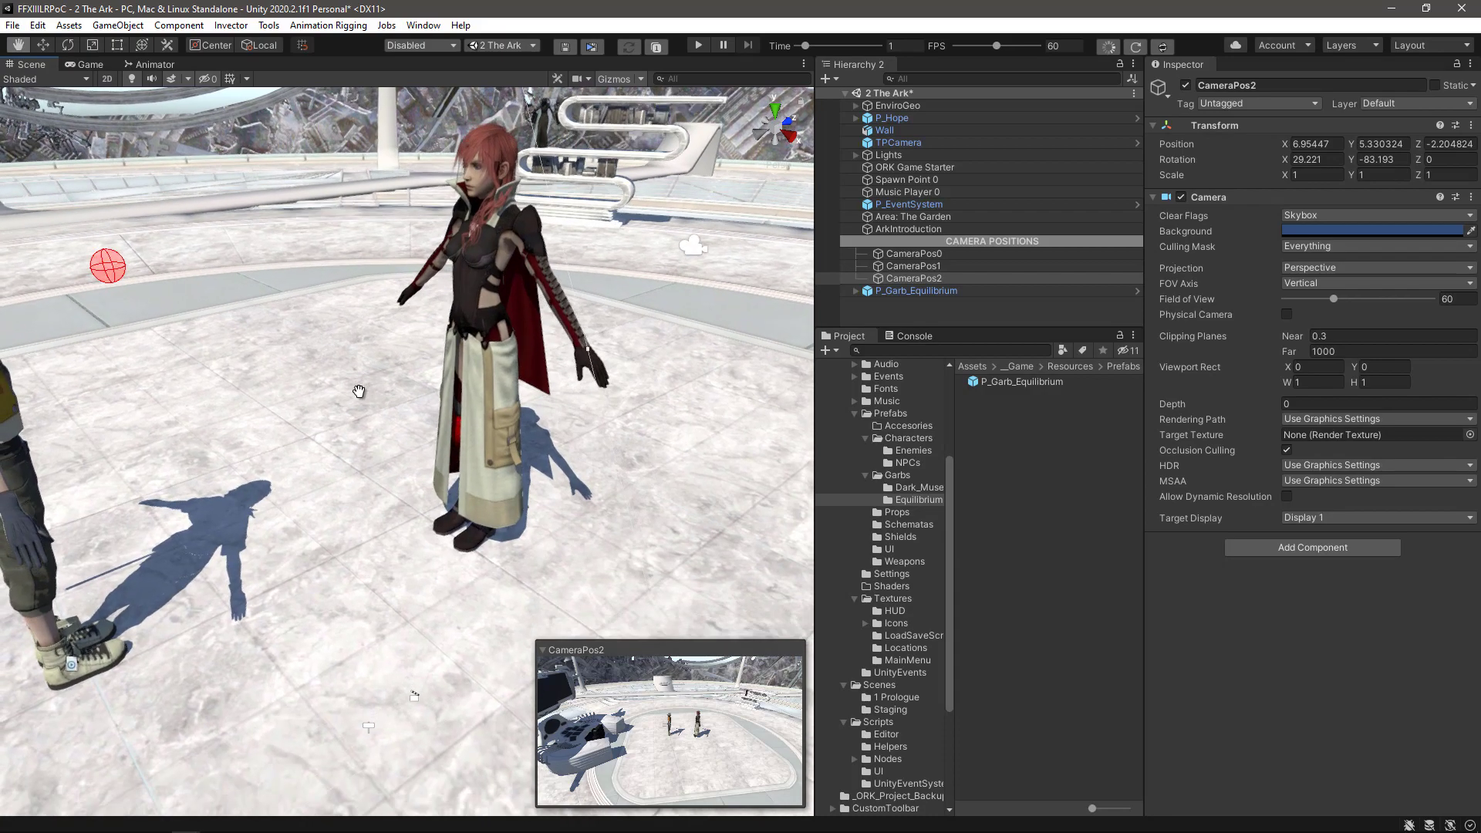
left_click(922, 266)
left_click(917, 278)
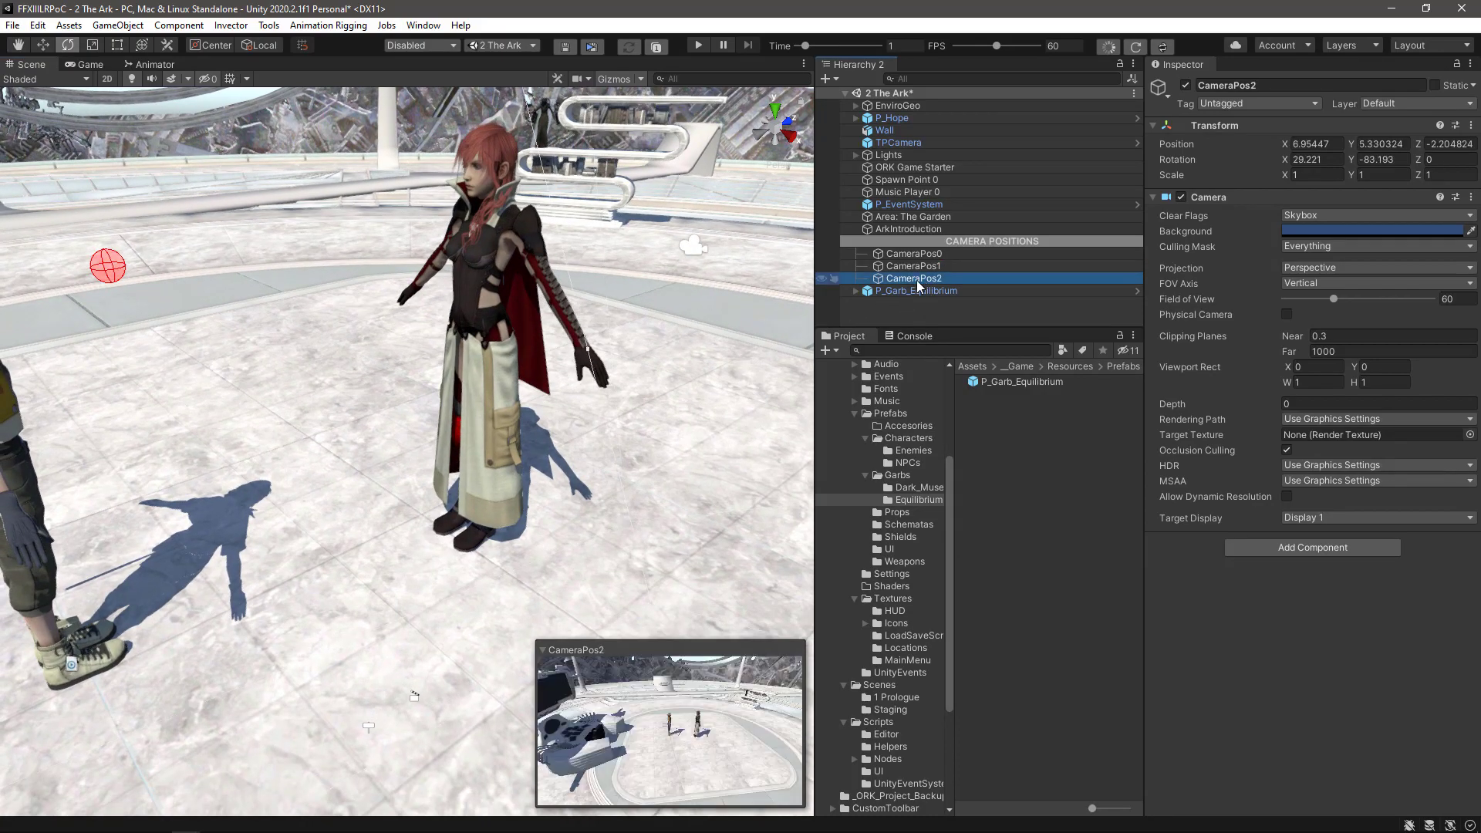
left_click(117, 24)
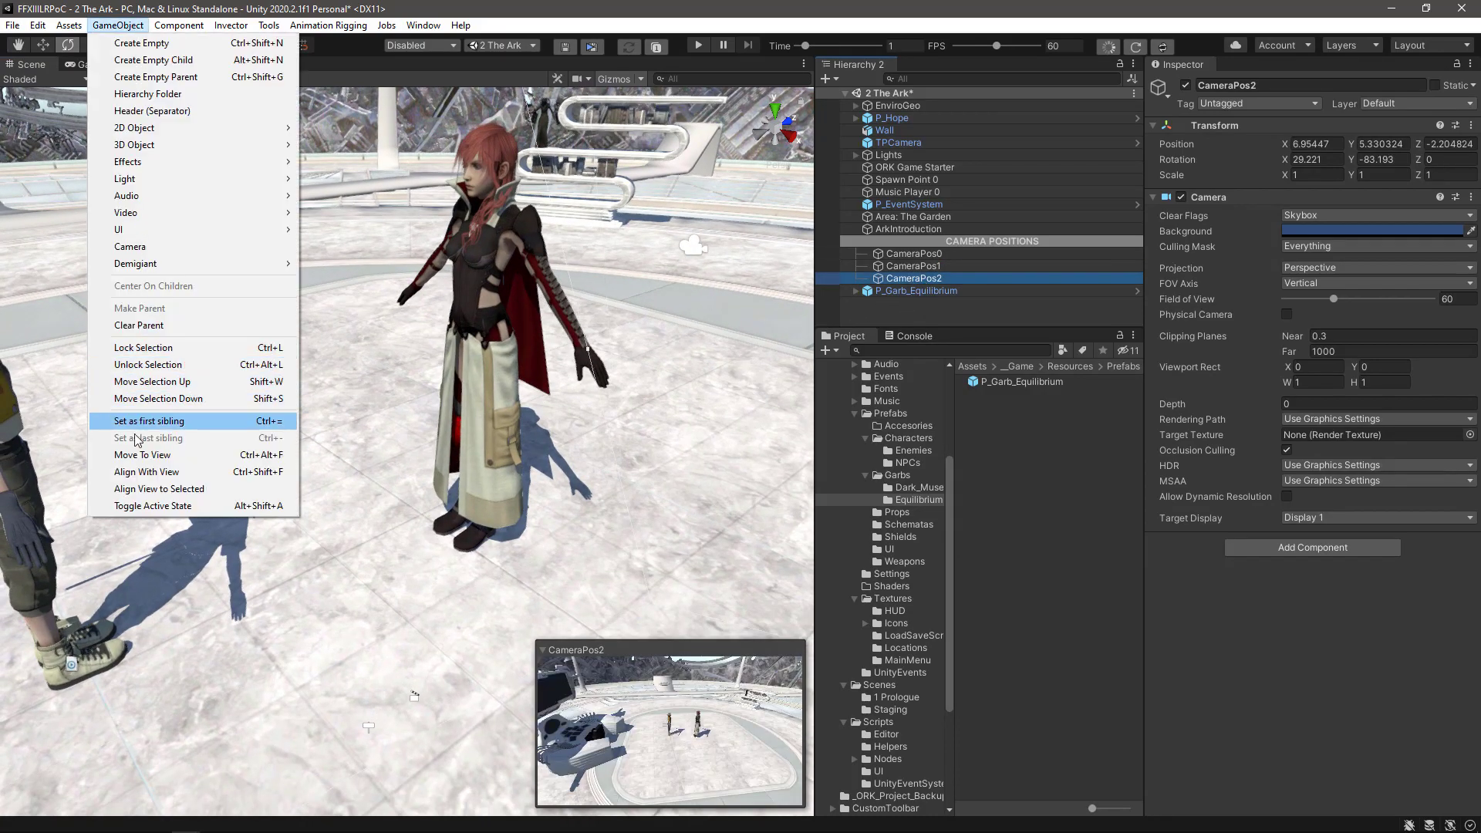
left_click(125, 473)
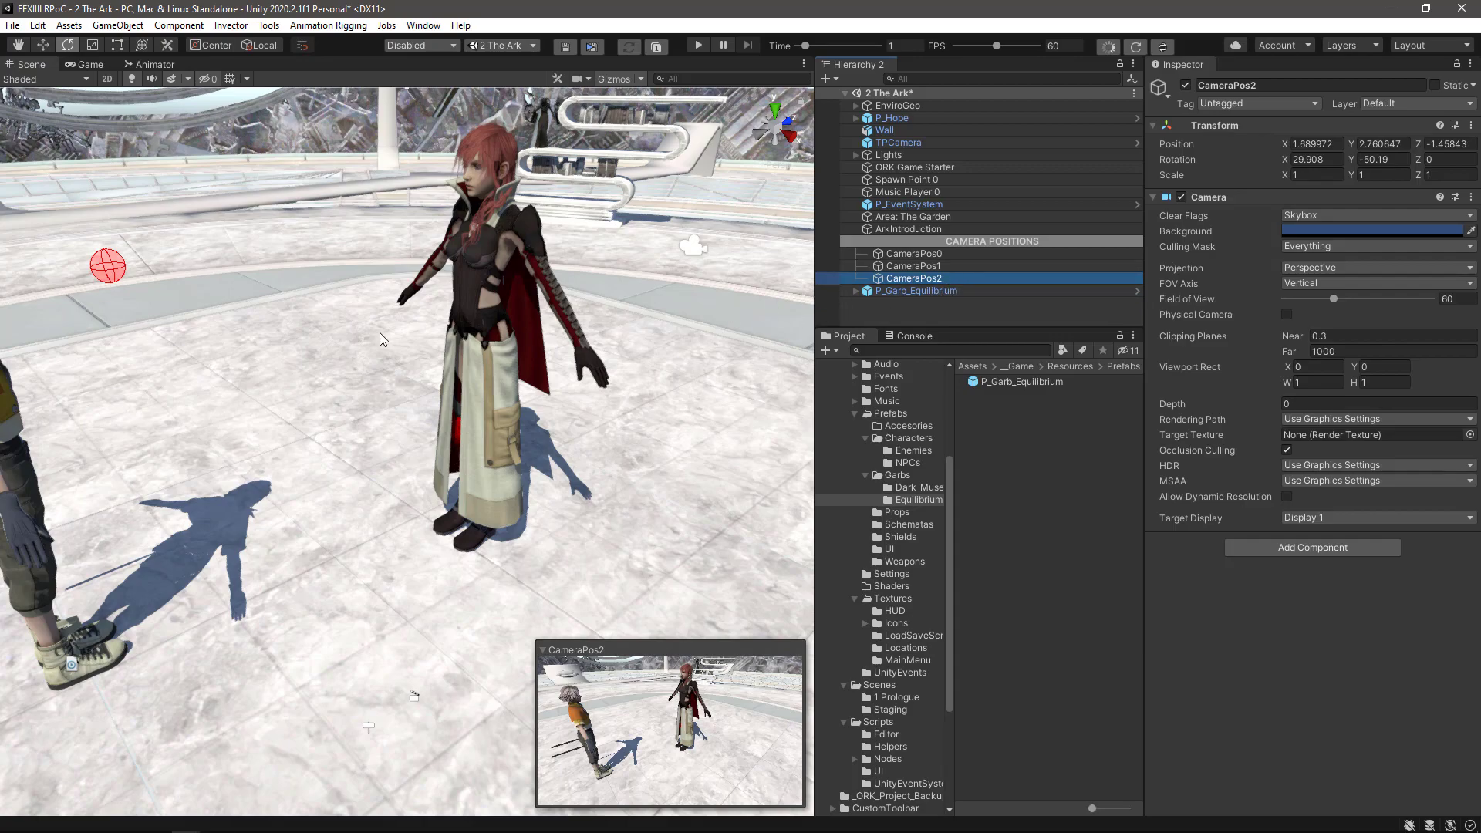
- Fine-tune CameraPos2 to about position X 1.673, Y 2.844, Z -1.403 and rotation X 15.876, Y -47.1, Z 1.238
key("f")
scroll(380, 332, "up", 6)
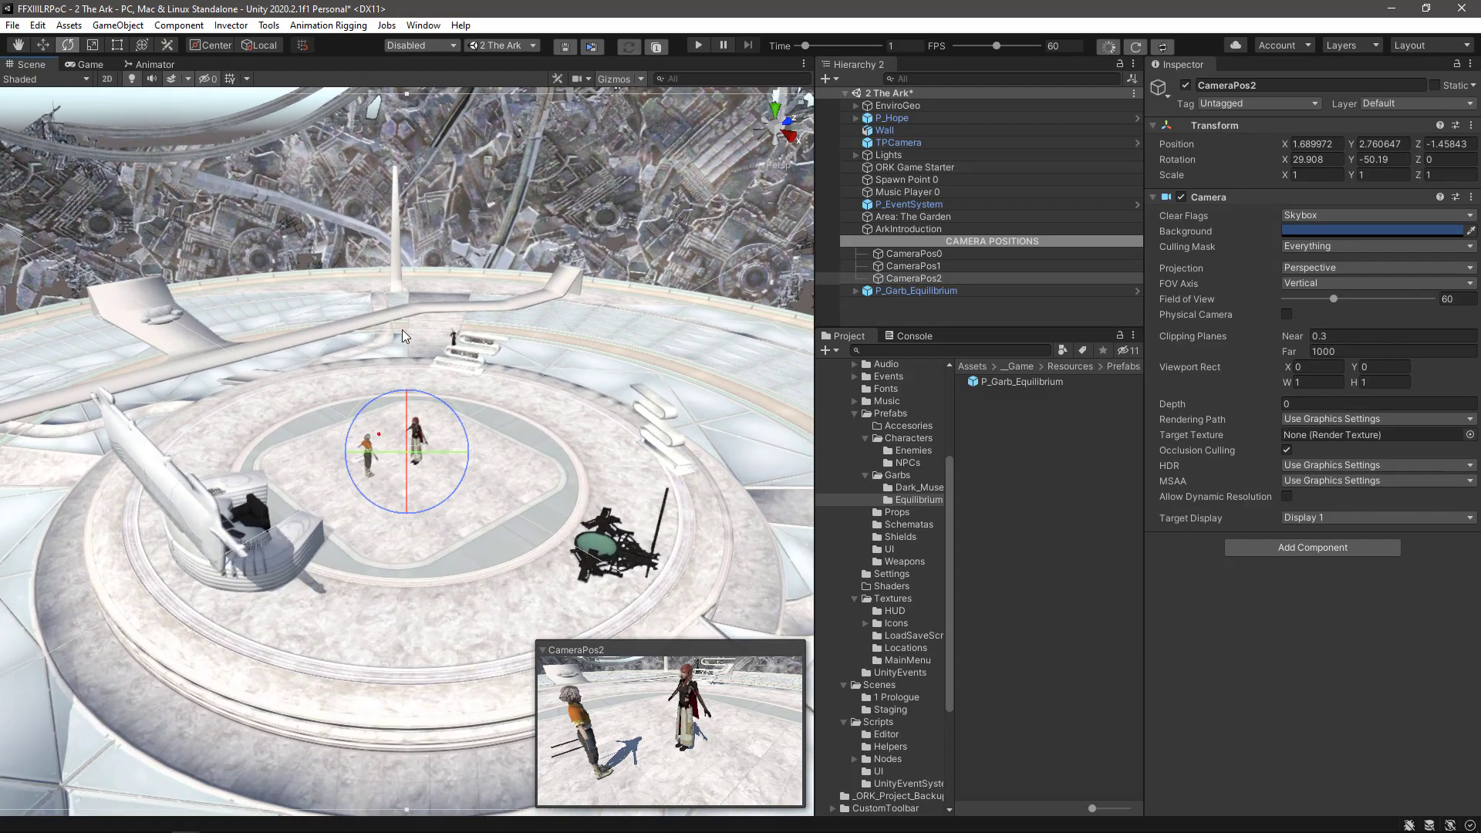
scroll(401, 330, "up", 8)
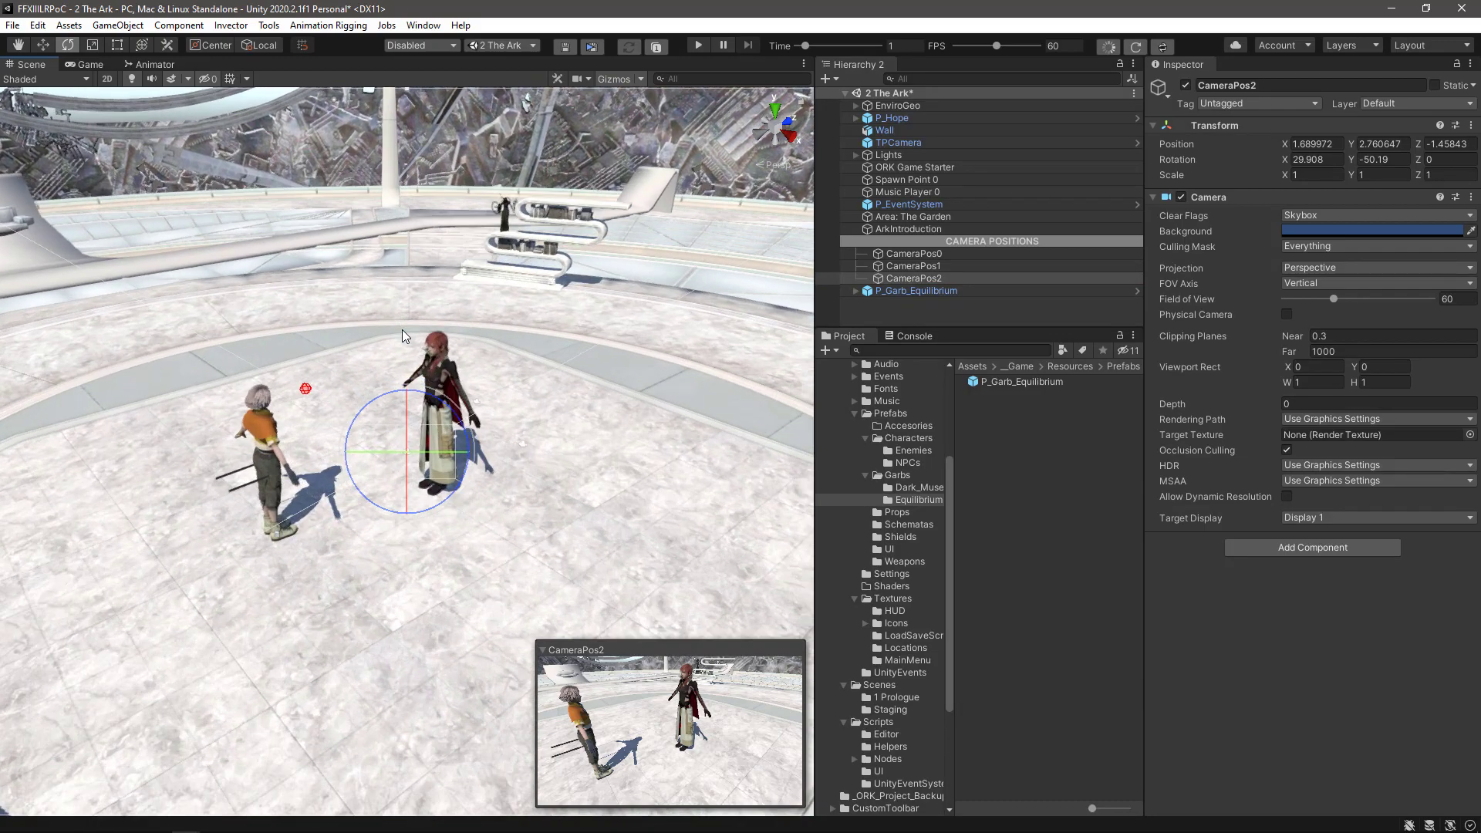
key("w")
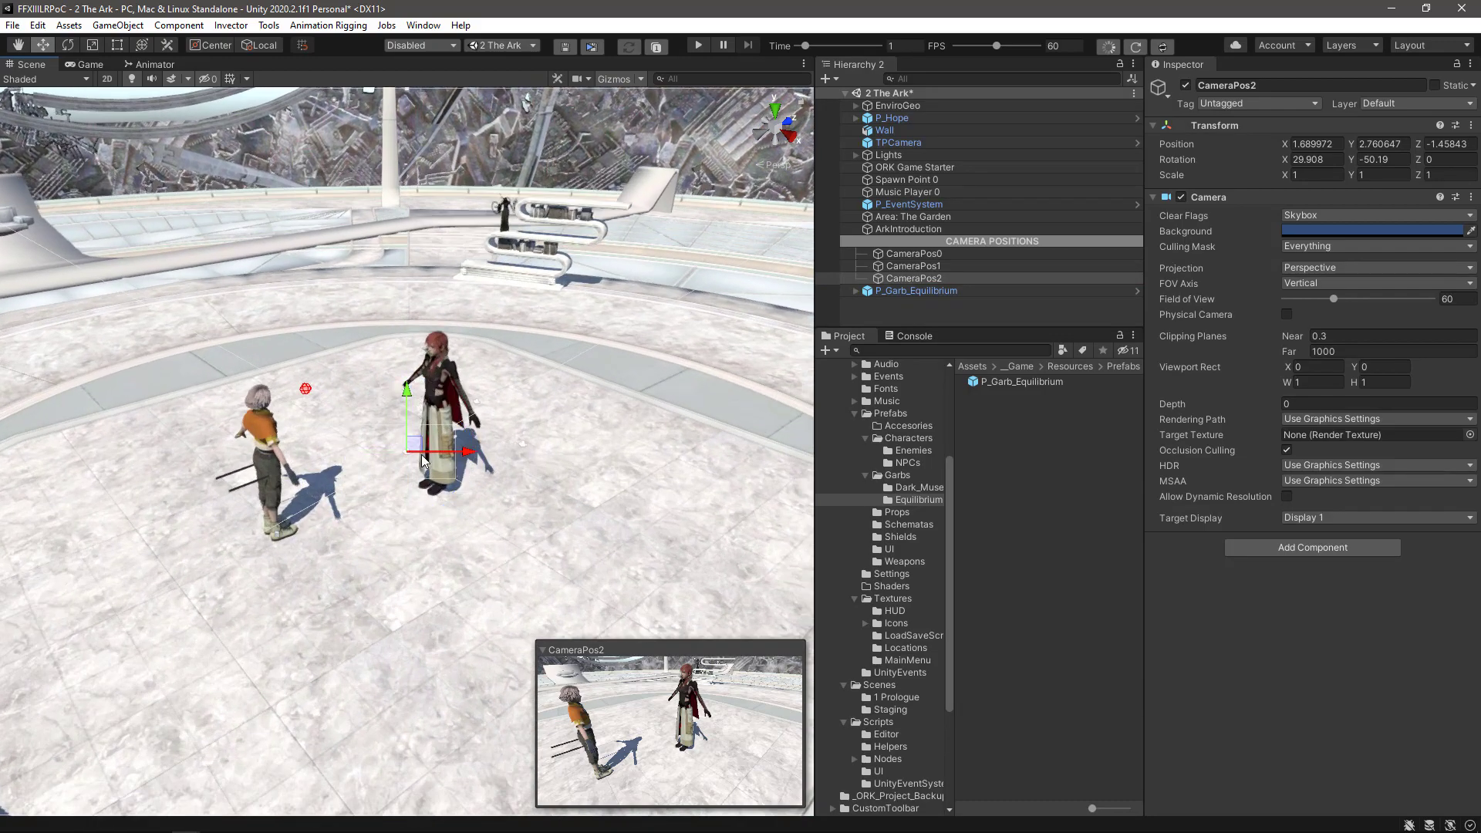
left_click_drag(472, 460, 475, 453)
mouse_move(413, 394)
left_mouse_down()
mouse_move(419, 382)
mouse_move(410, 418)
left_mouse_up()
key("e")
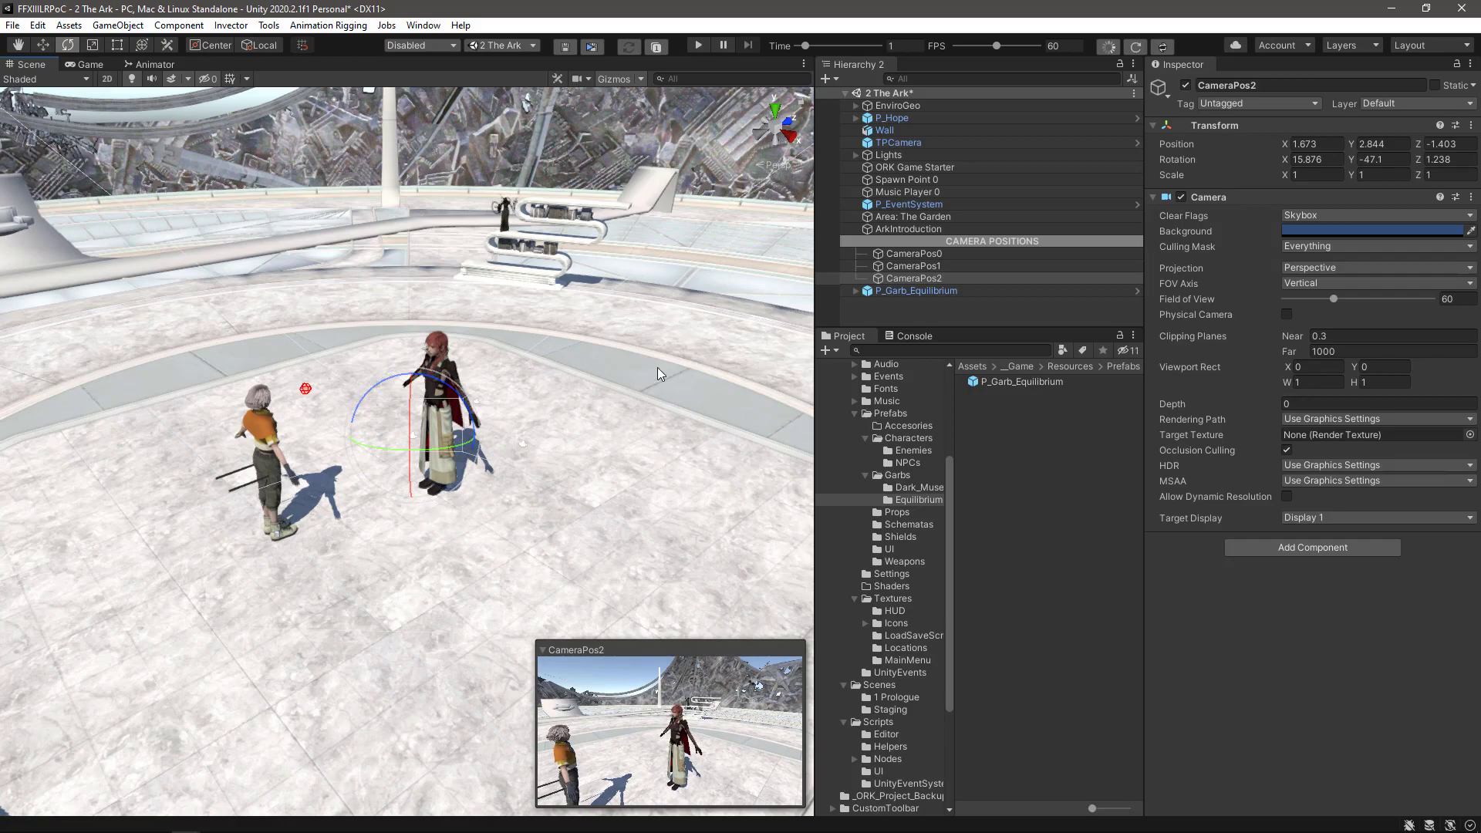
left_click(972, 311)
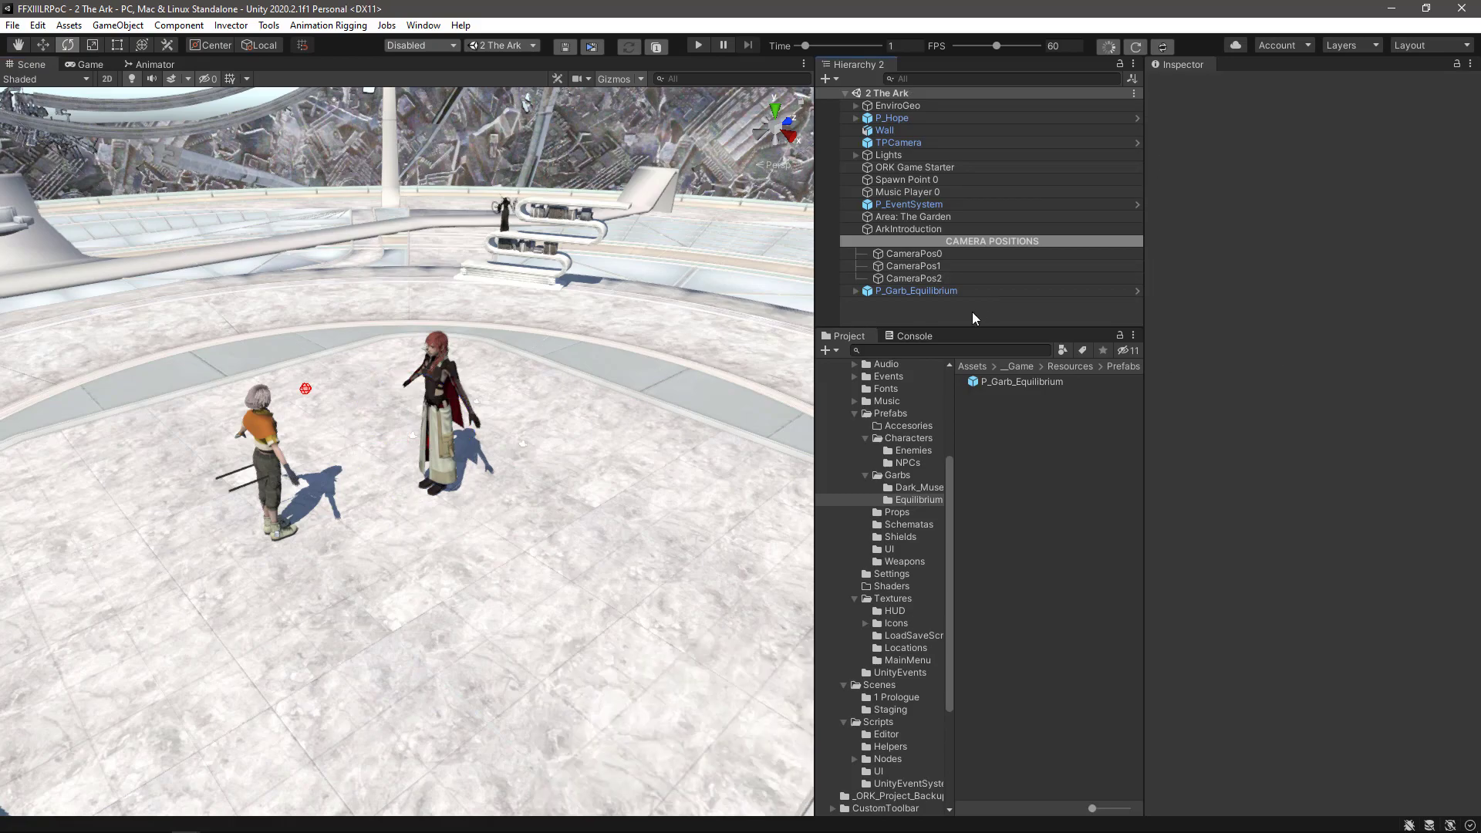
- Delete P_Garb_Equilibrium from The Ark scene and save the scene
left_click_drag(988, 328, 988, 354)
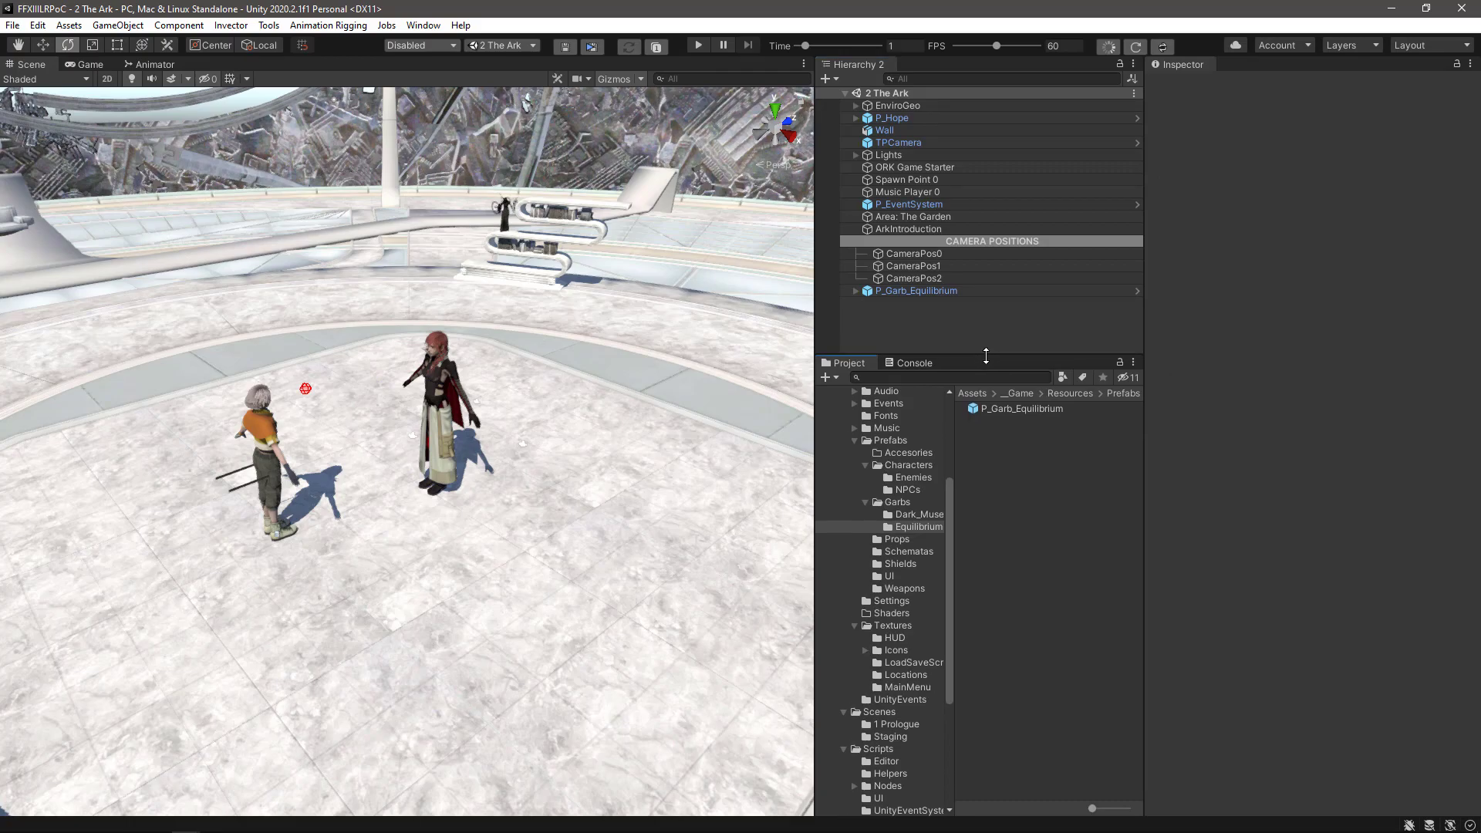
left_click(923, 290)
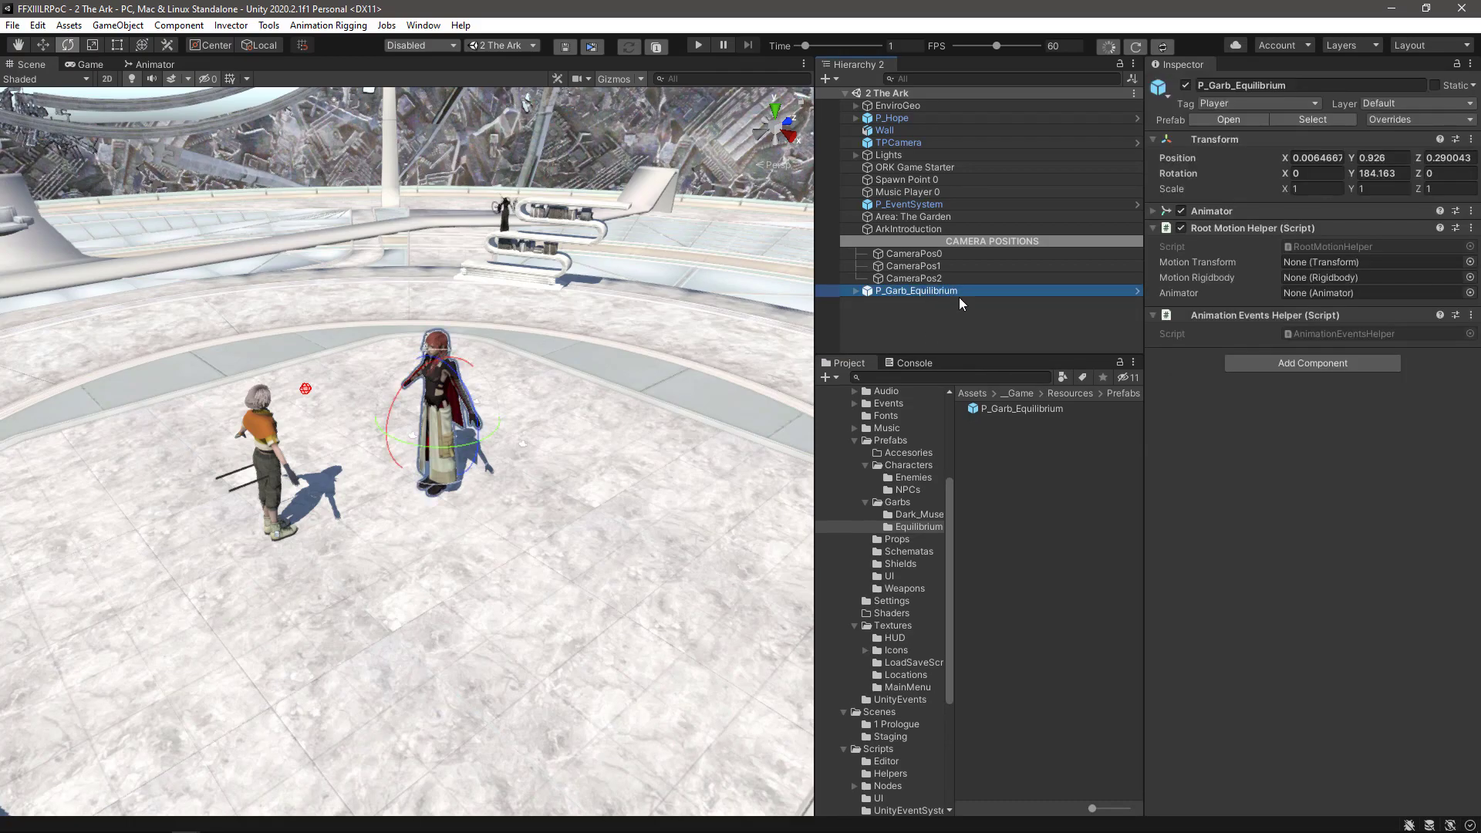
key("Delete")
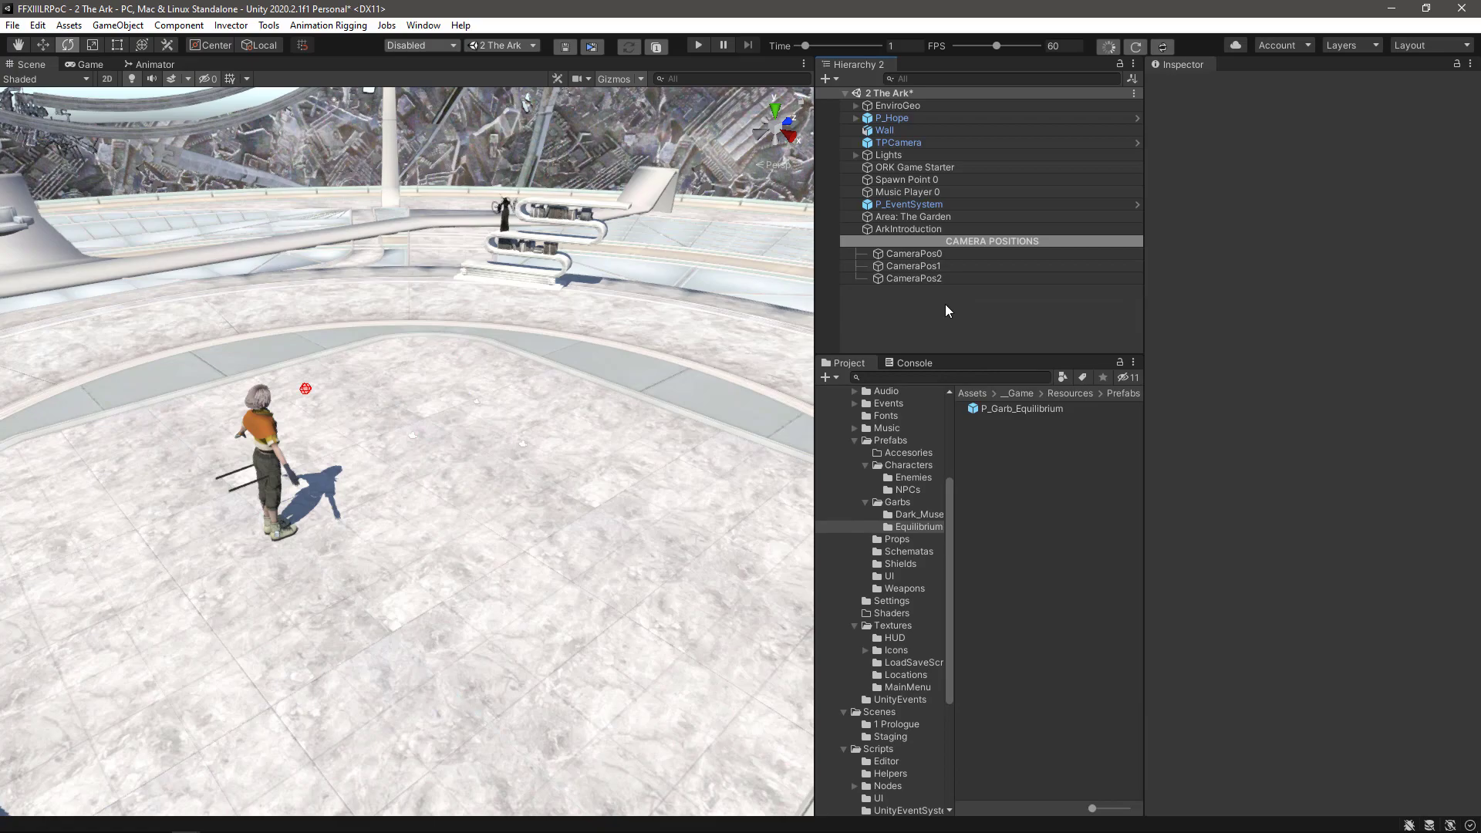
key("ctrl+s")
- Open P_Hope's HopeDialogueEvent for editing and enlarge the node graph area
left_click(936, 117)
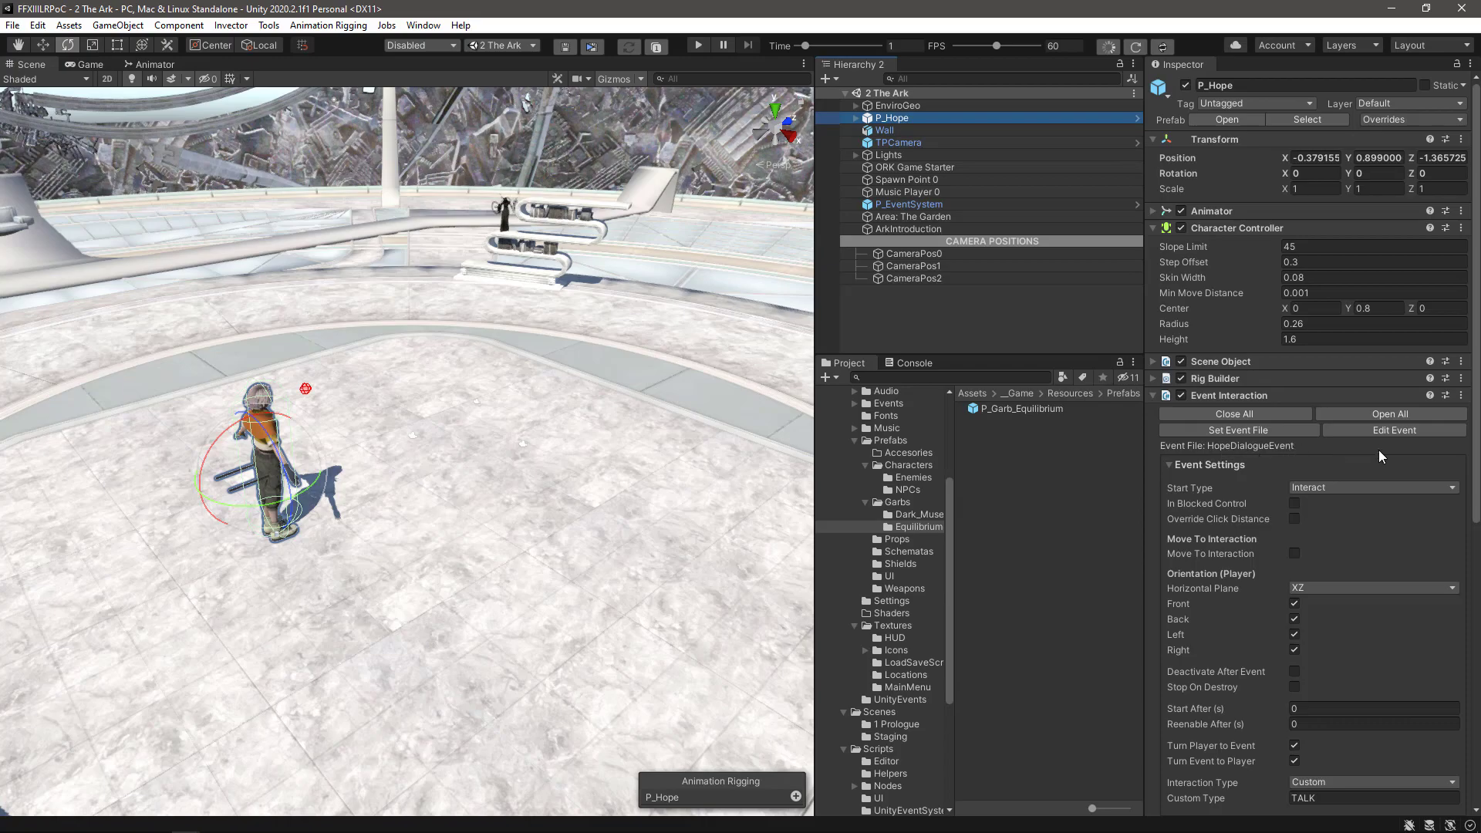
left_click(1377, 428)
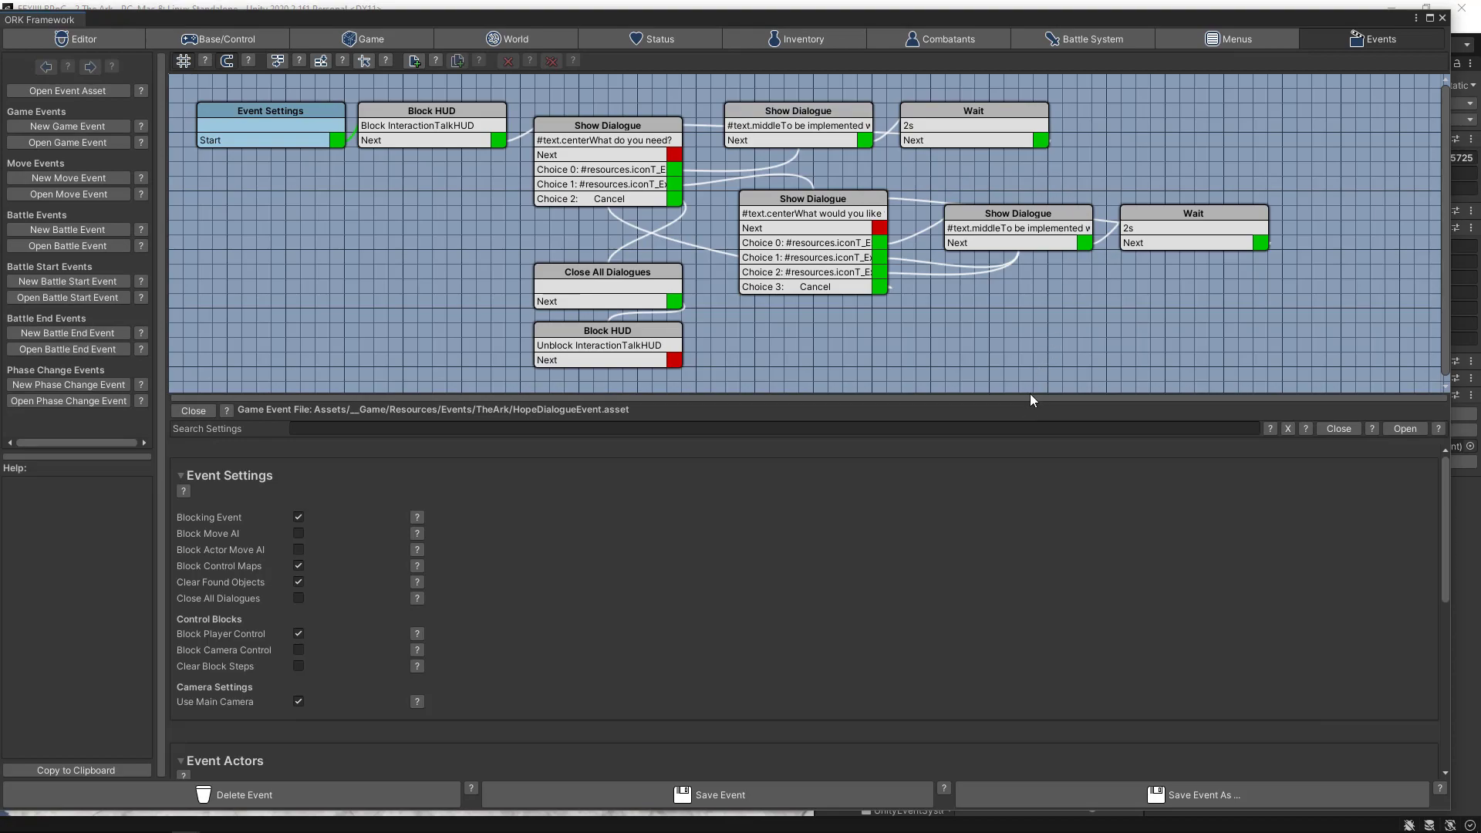
left_click_drag(1029, 398, 1003, 521)
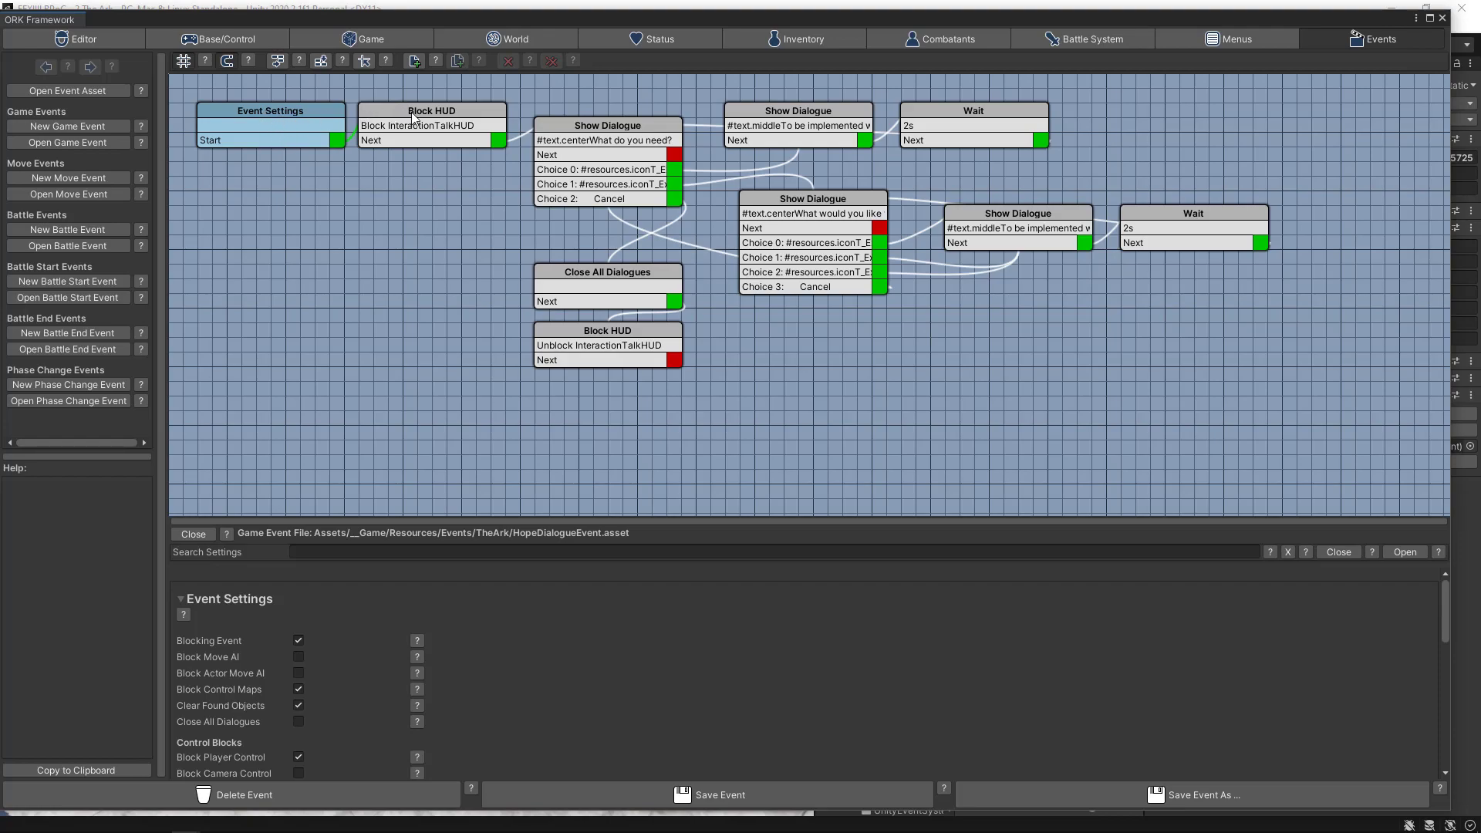
- Move the first Block HUD node beneath Event Settings and add a Call Global Event node directly below it
left_click_drag(414, 114, 265, 173)
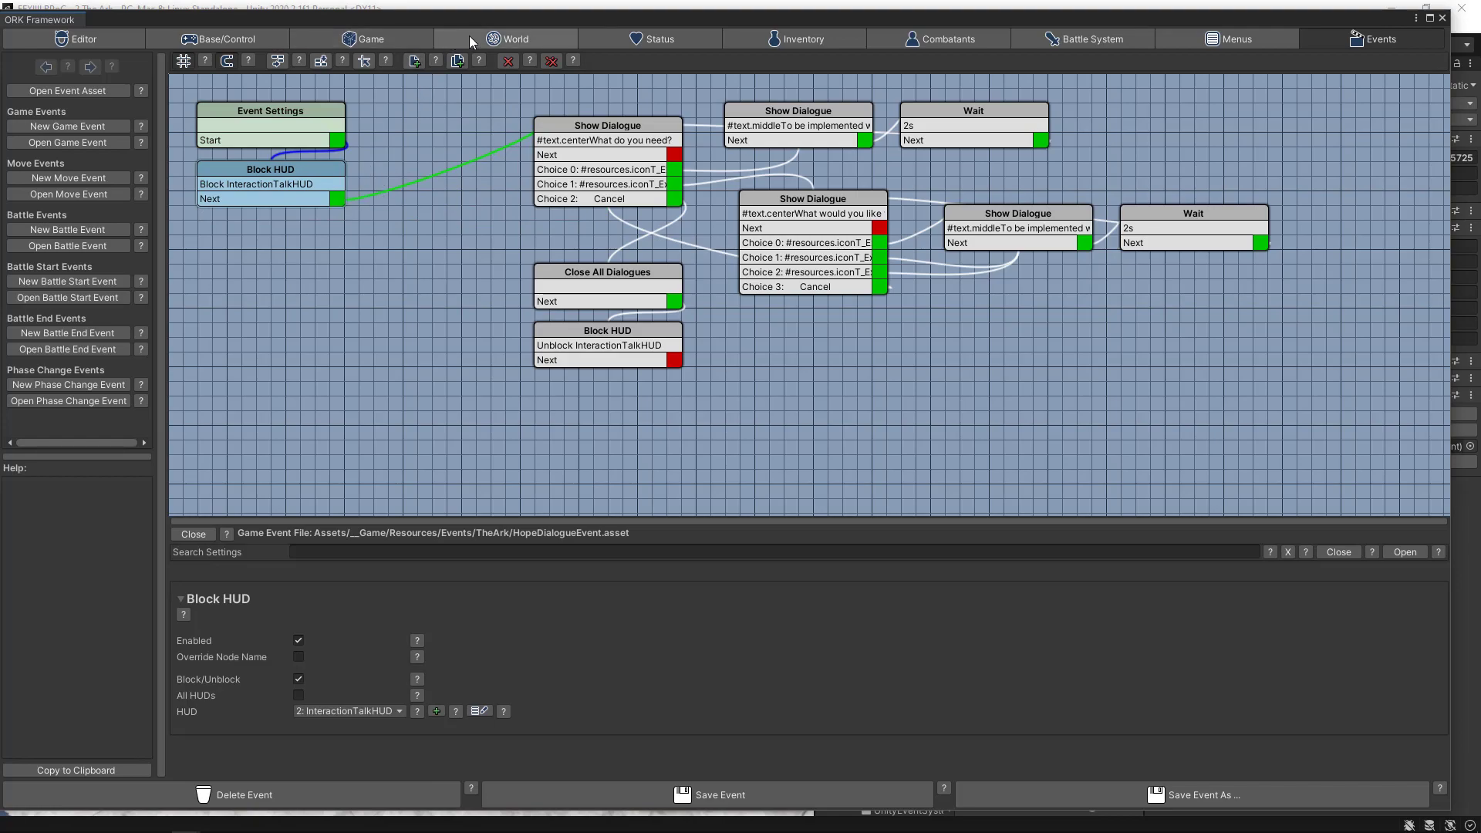
right_click(277, 247)
mouse_move(319, 263)
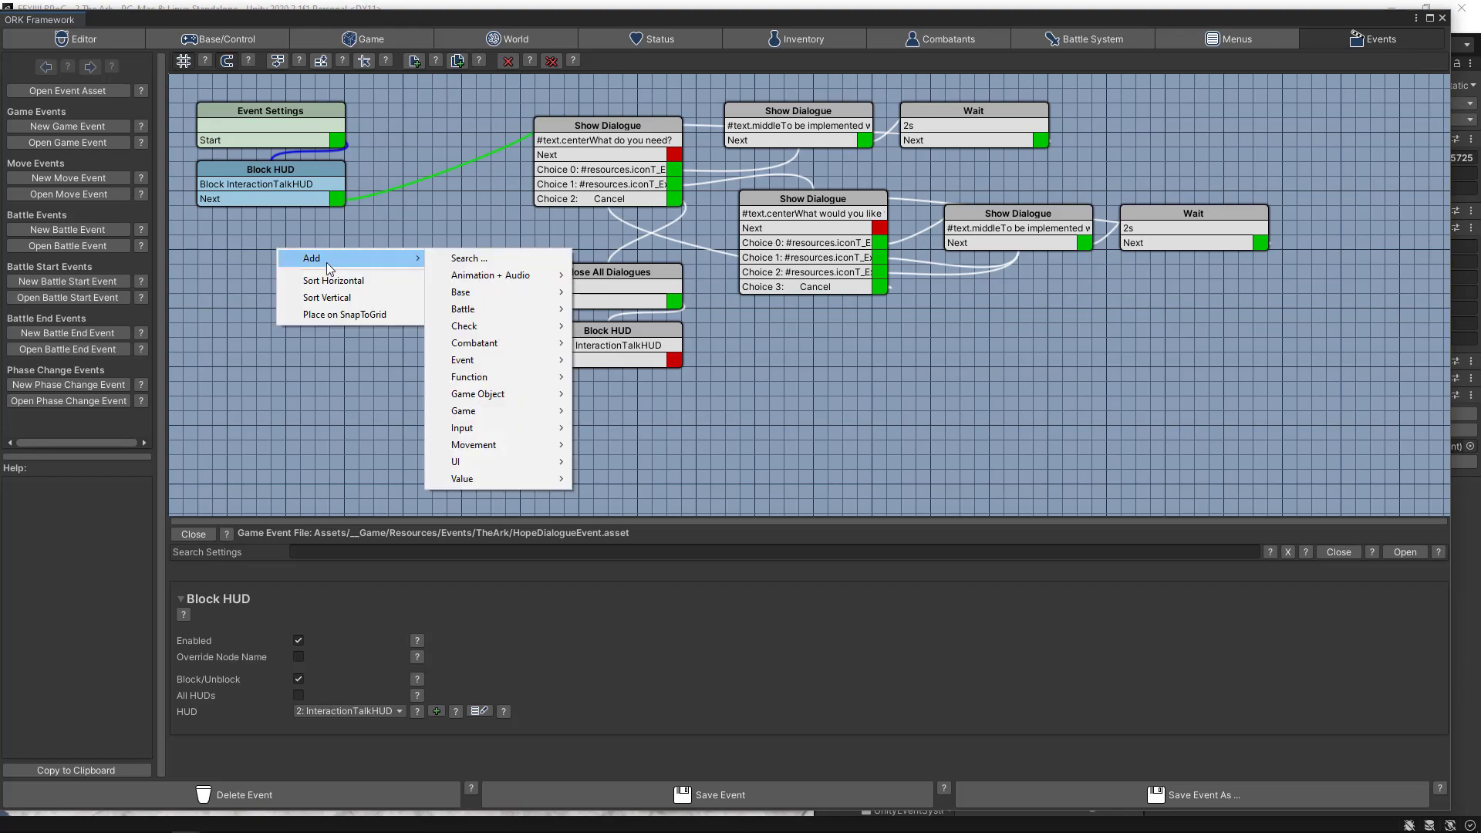
mouse_move(466, 363)
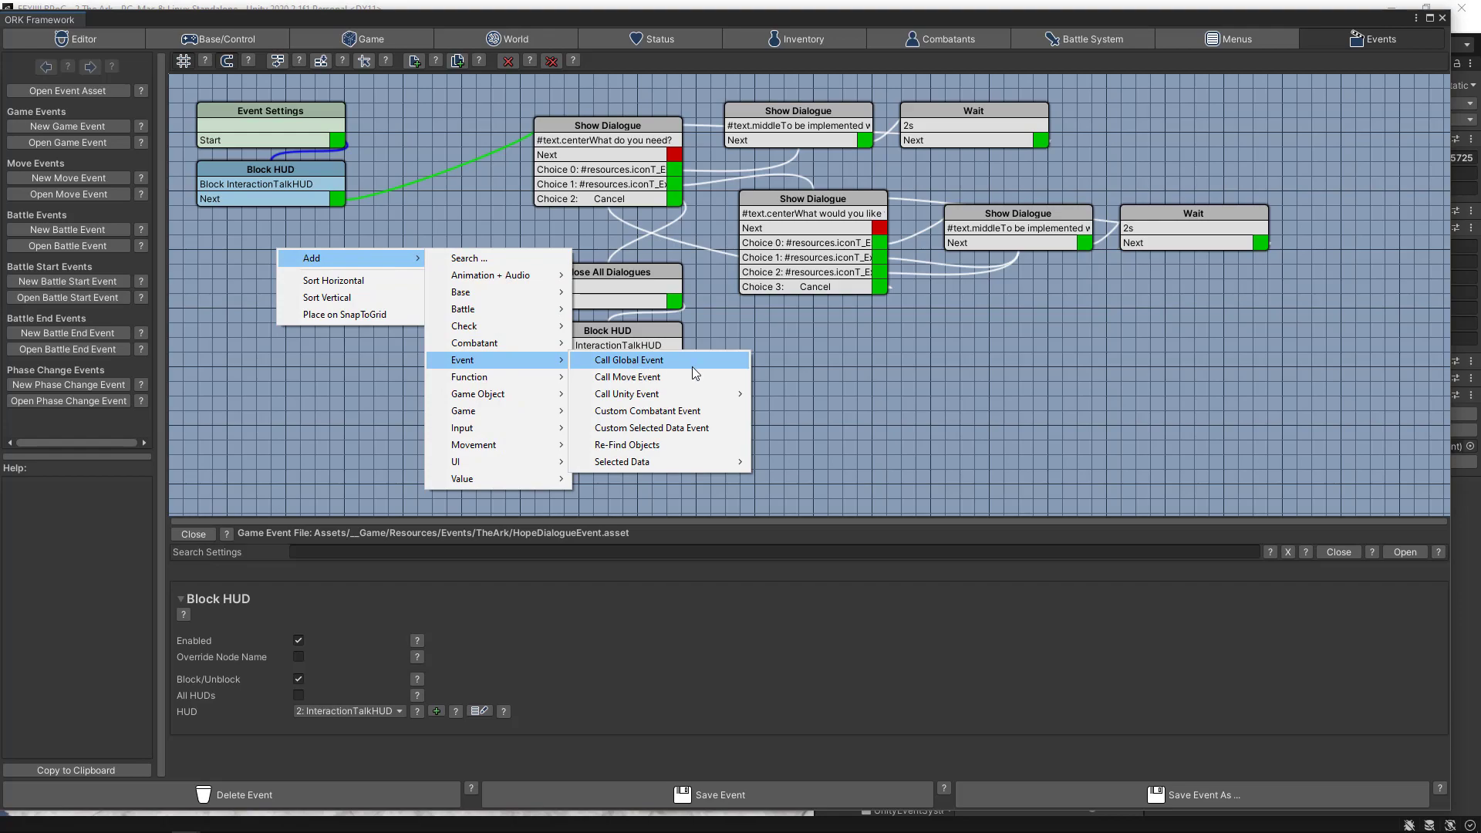
mouse_move(651, 400)
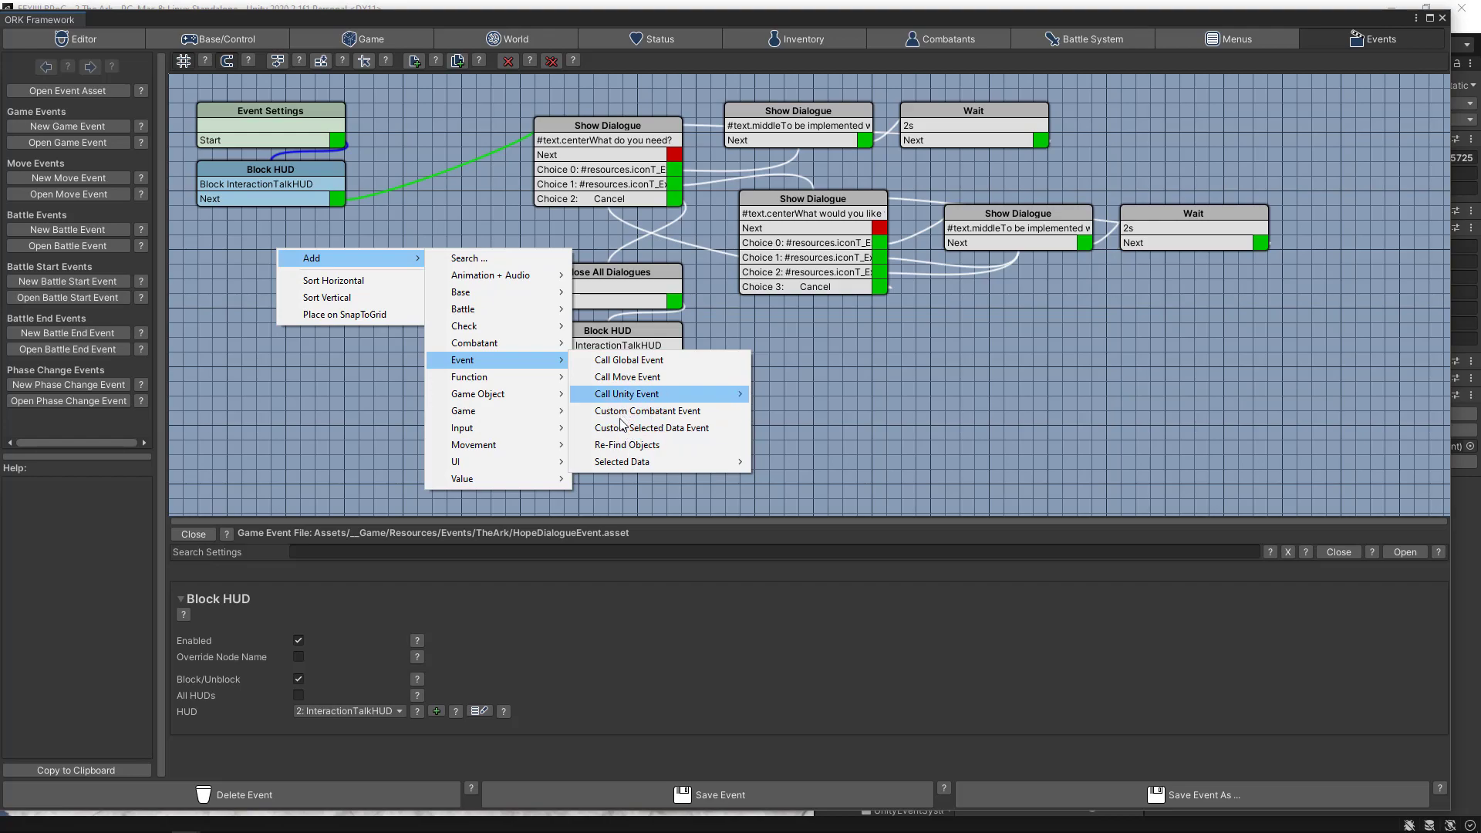
mouse_move(614, 463)
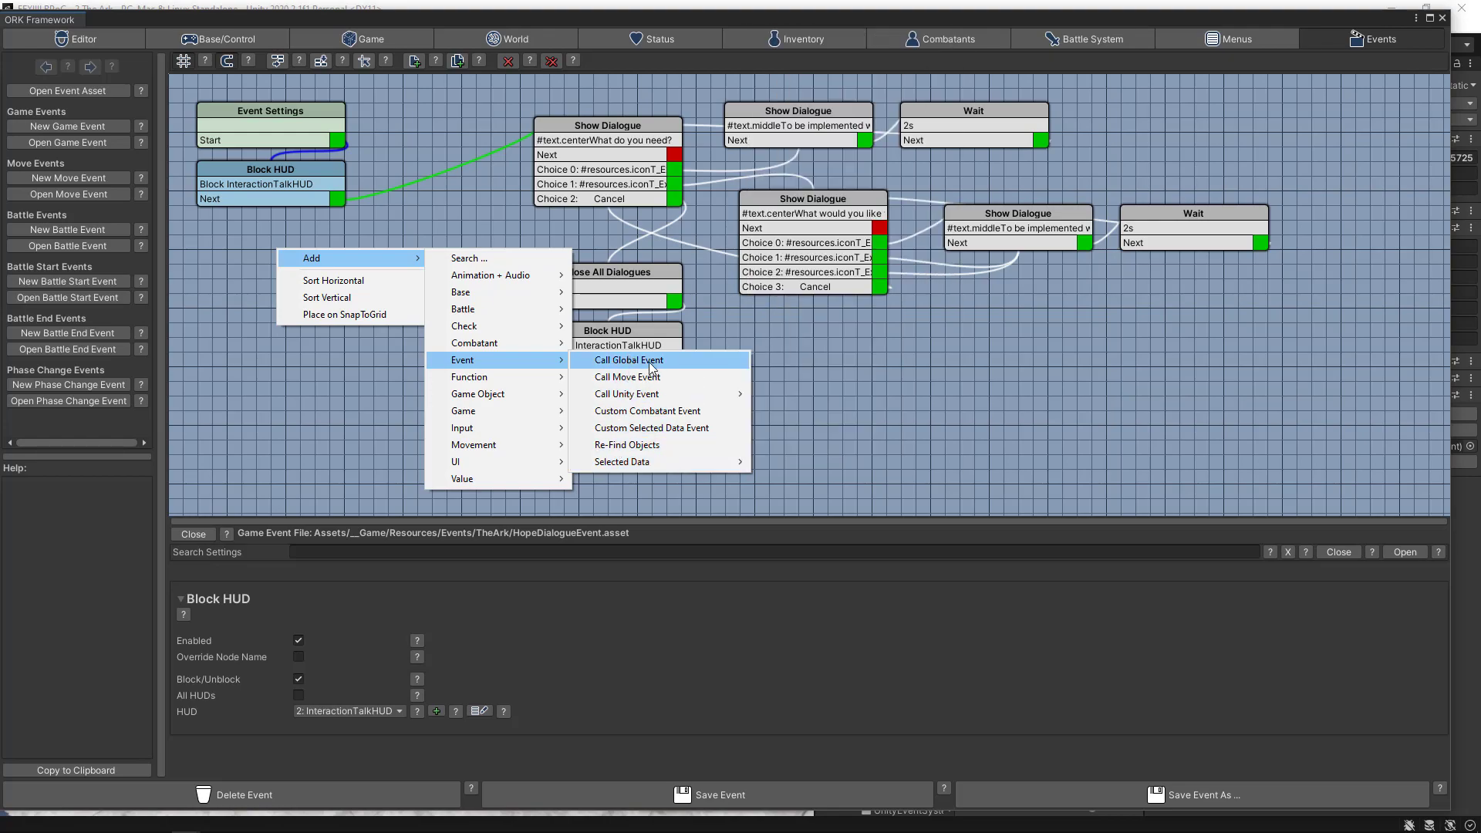
left_click(624, 363)
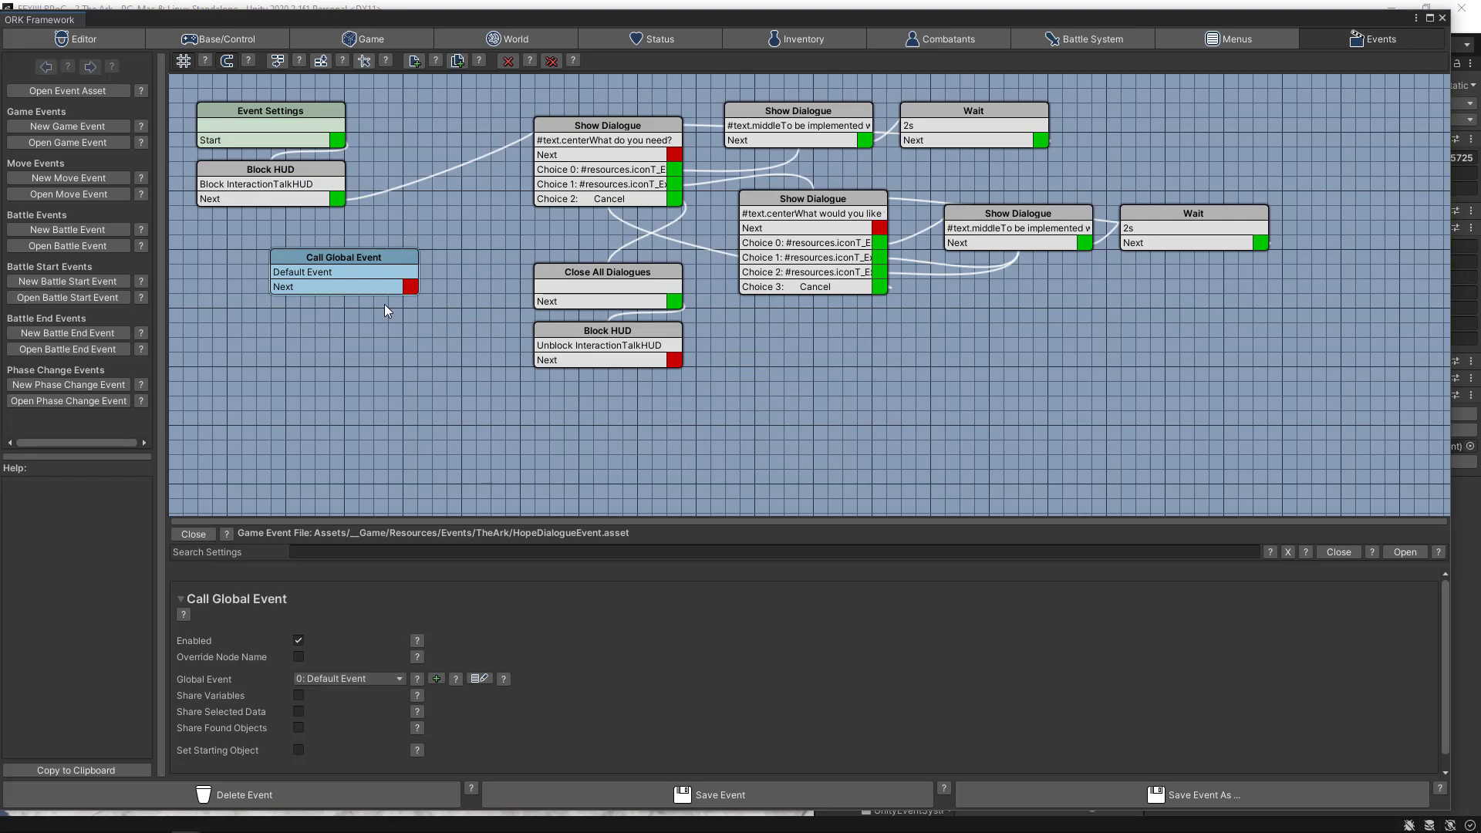
left_click_drag(370, 257, 304, 242)
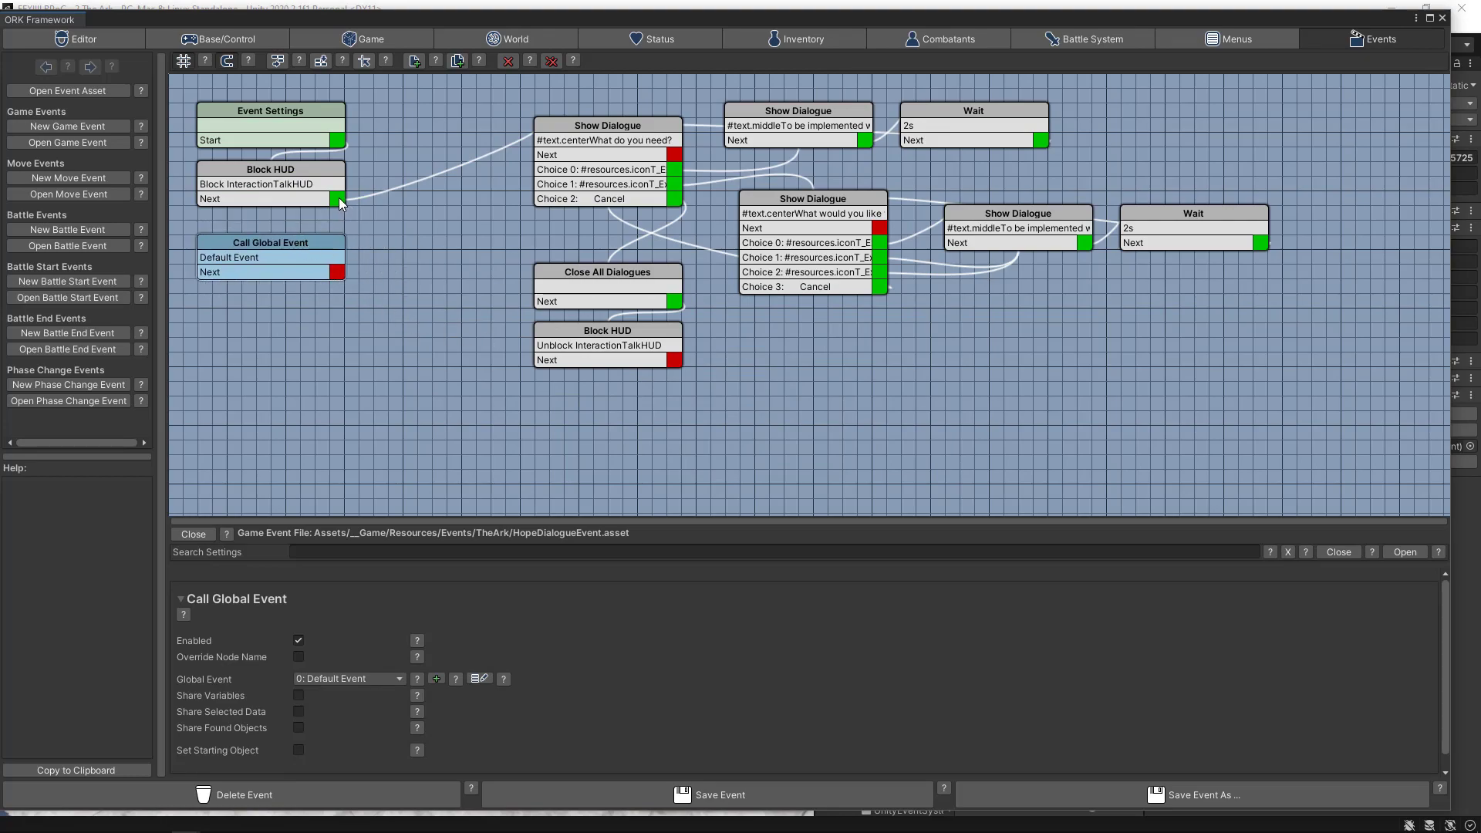
- Connect Block HUD to the Call Global Event node, and that node's Next to the "What do you need?" Show Dialogue node
left_click(340, 197)
left_click(324, 255)
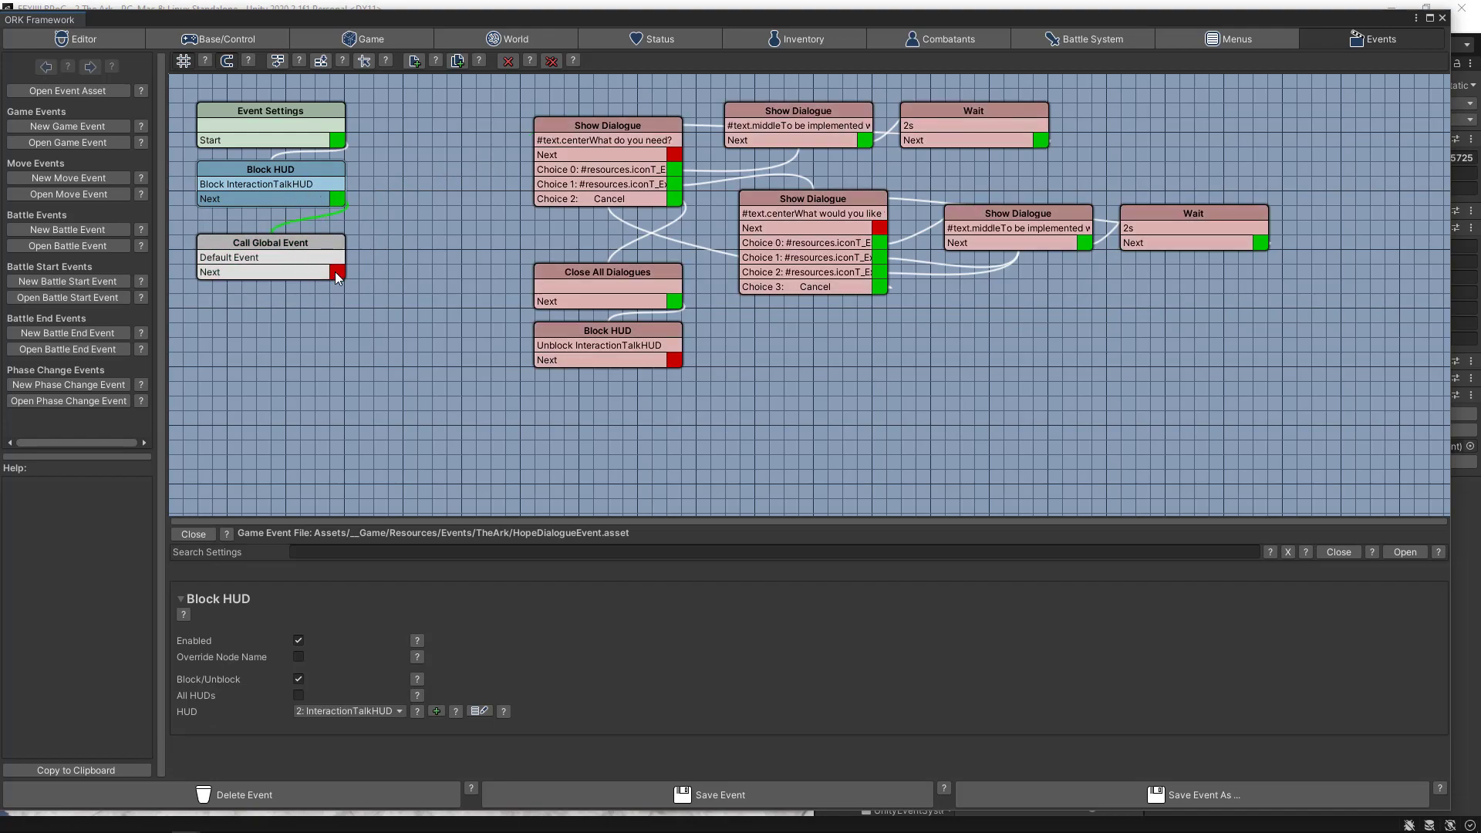
left_click(333, 273)
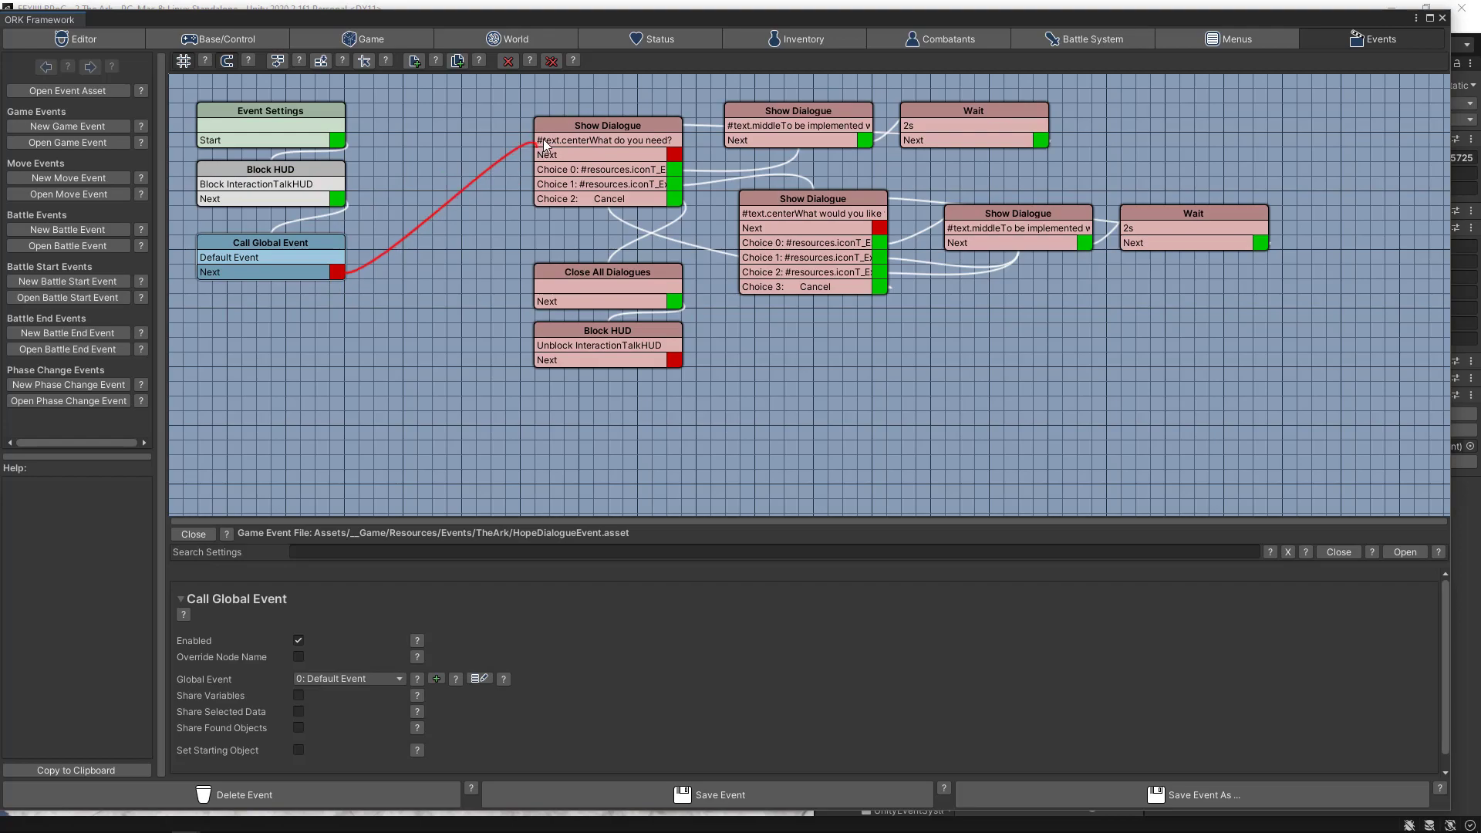
left_click(560, 123)
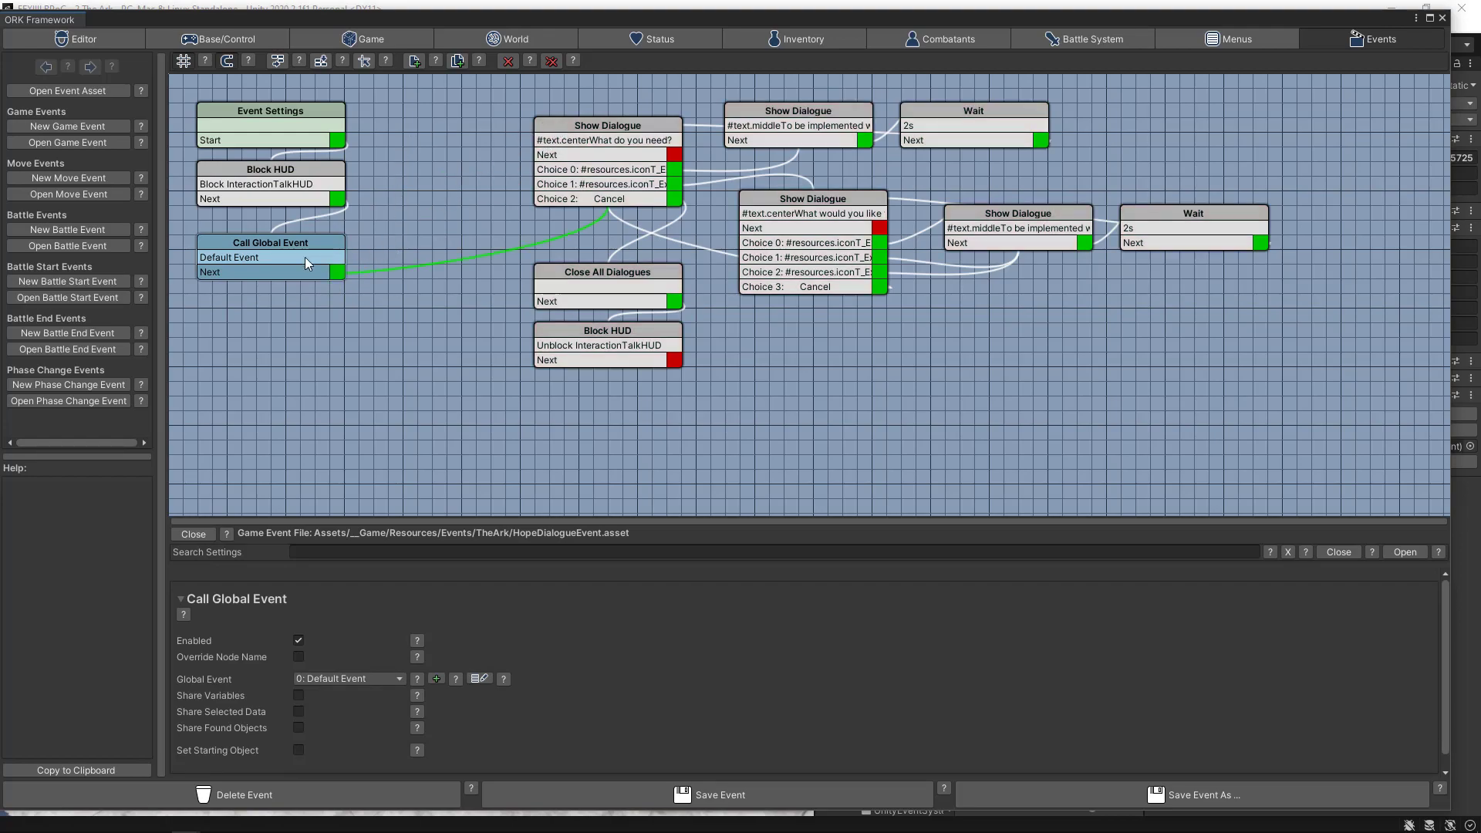
- Set the Call Global Event node's global event to TheArkIntroDialogue and save the event
left_click(268, 241)
left_click_drag(505, 524, 580, 417)
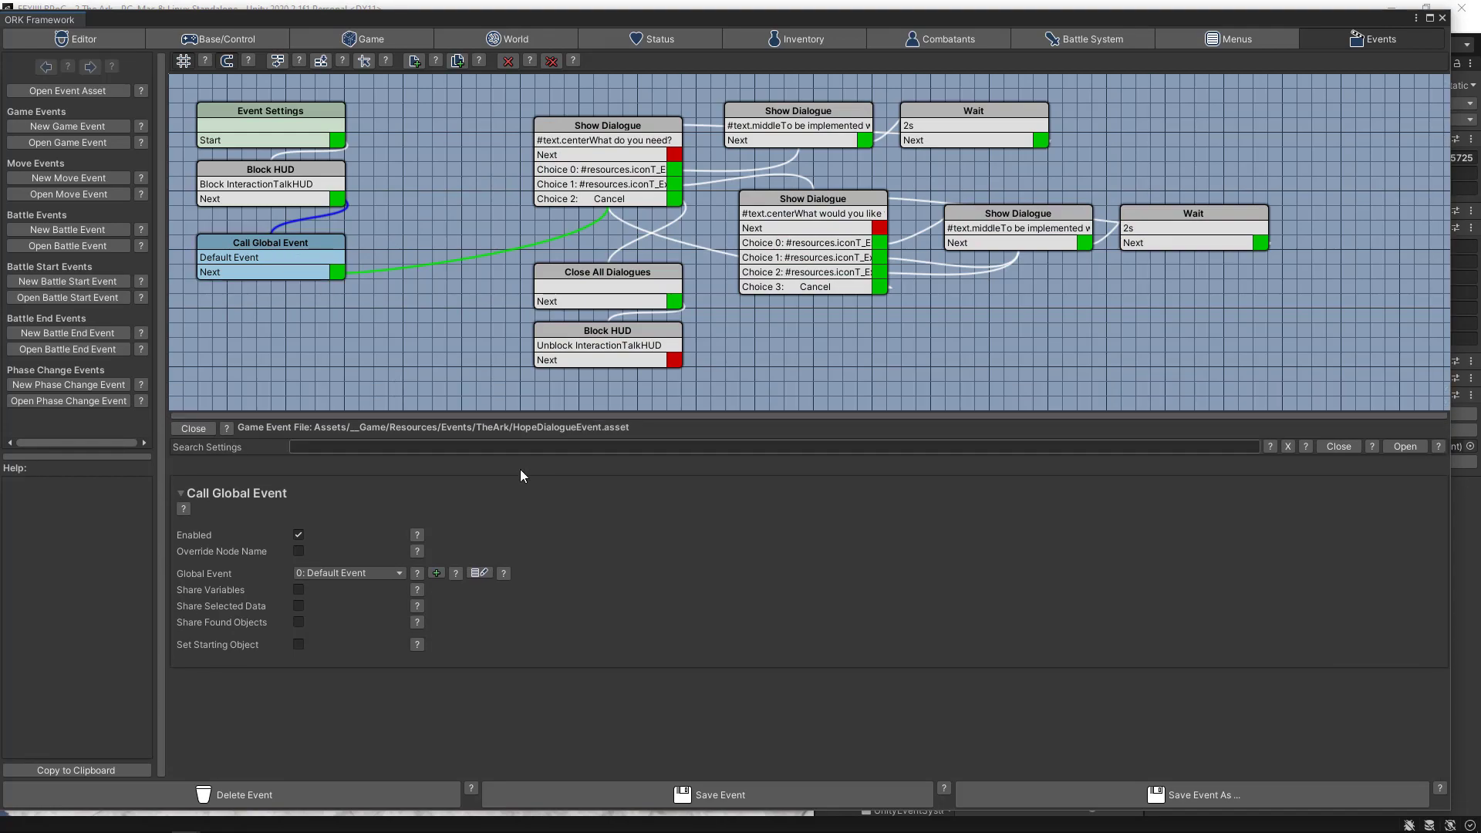
left_click(352, 574)
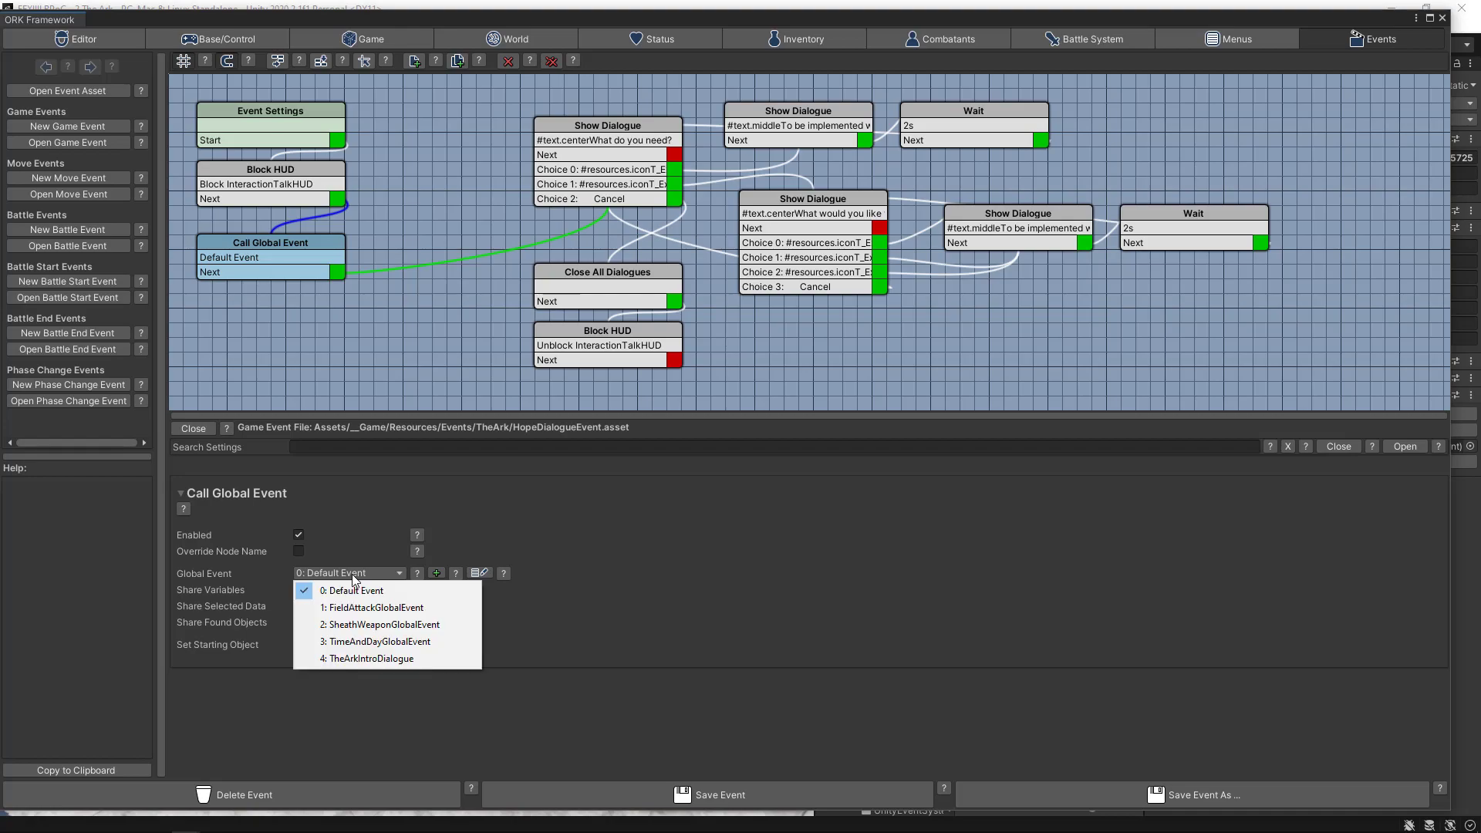
left_click(349, 658)
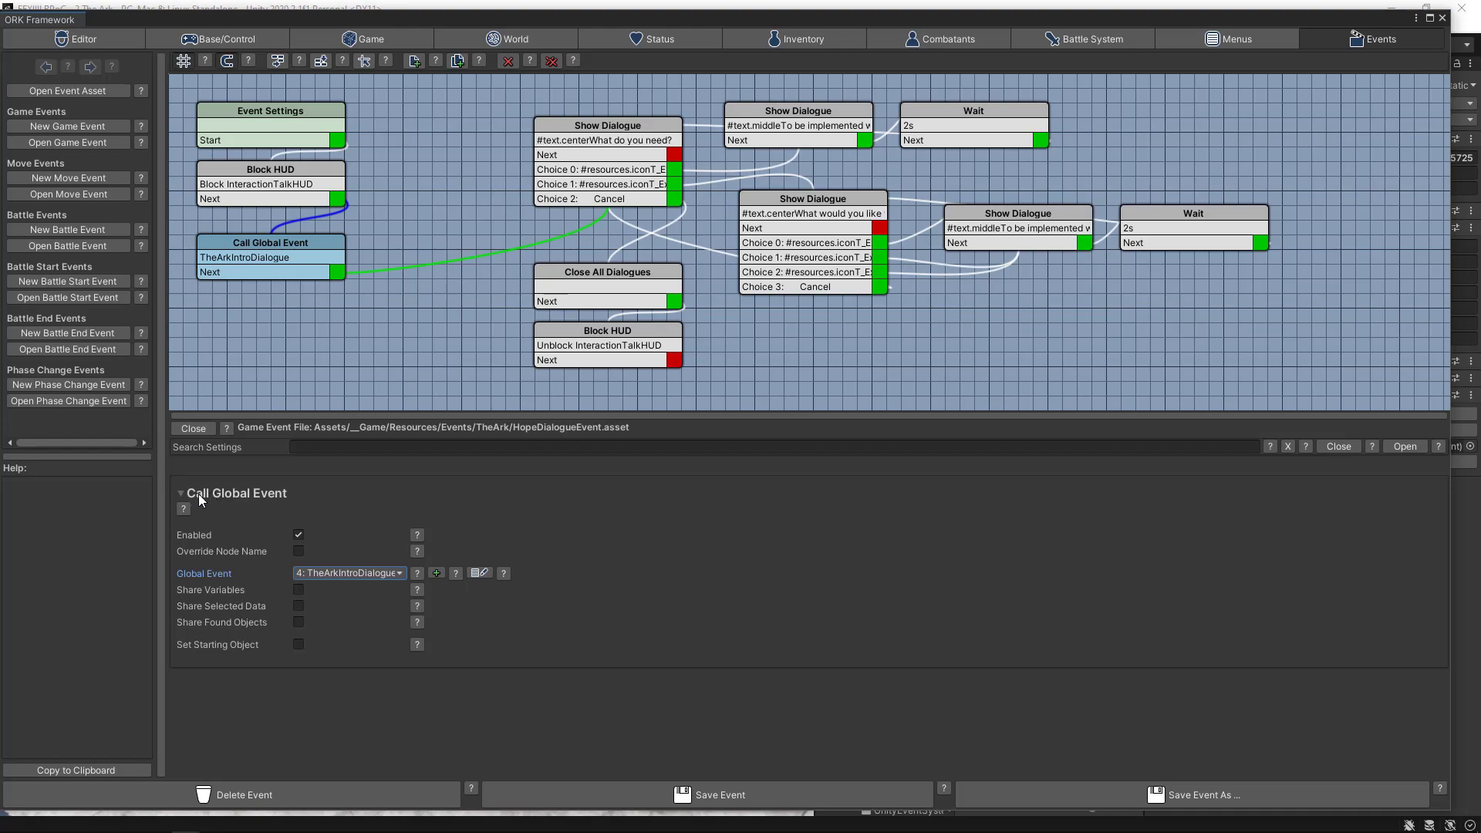
left_click(682, 801)
- Open the TheArkIntroDialogue game event and reposition its Event Settings node slightly up in the graph
left_click(58, 142)
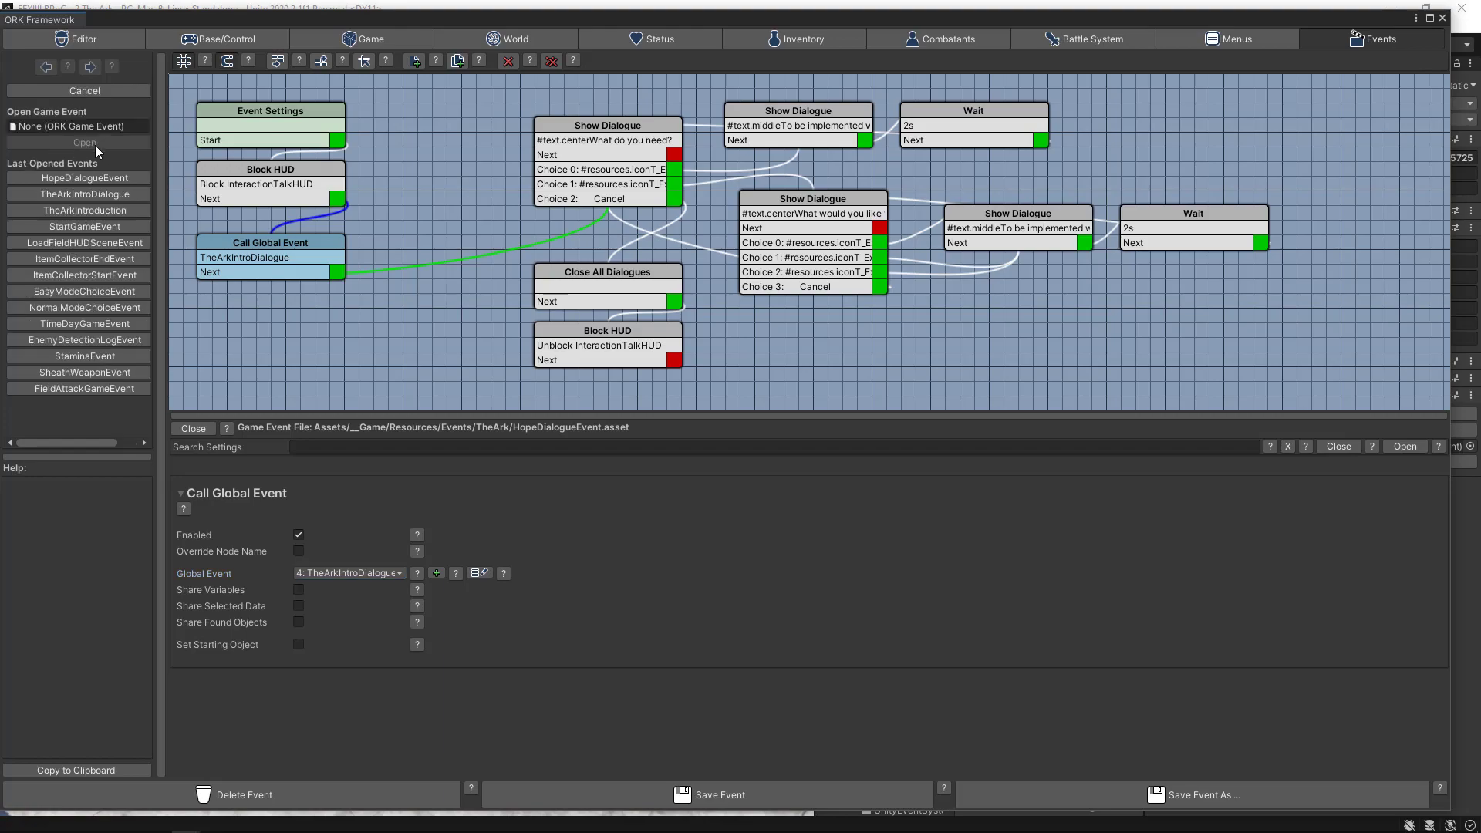
left_click(82, 194)
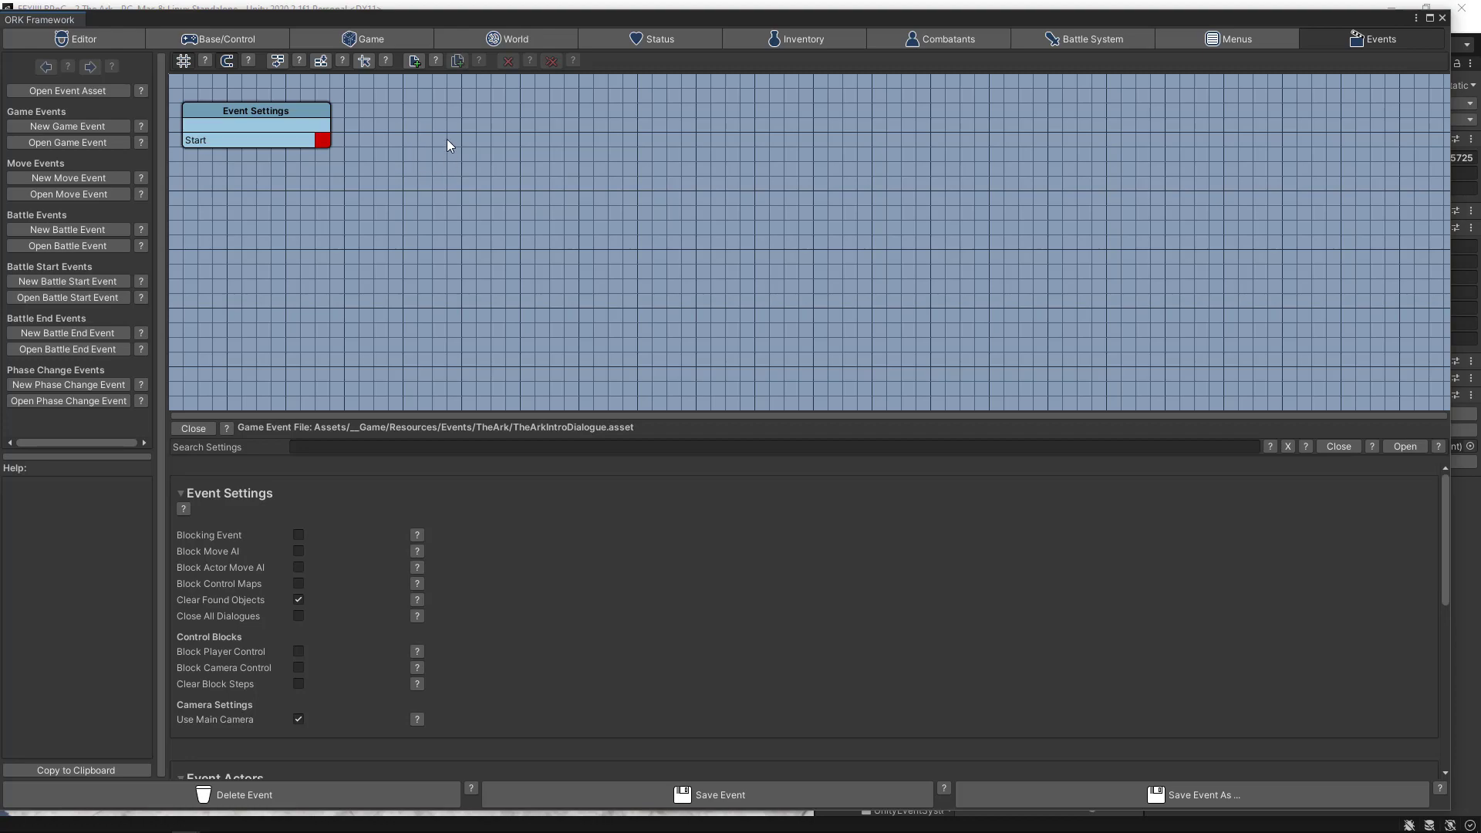
left_click_drag(270, 111, 285, 97)
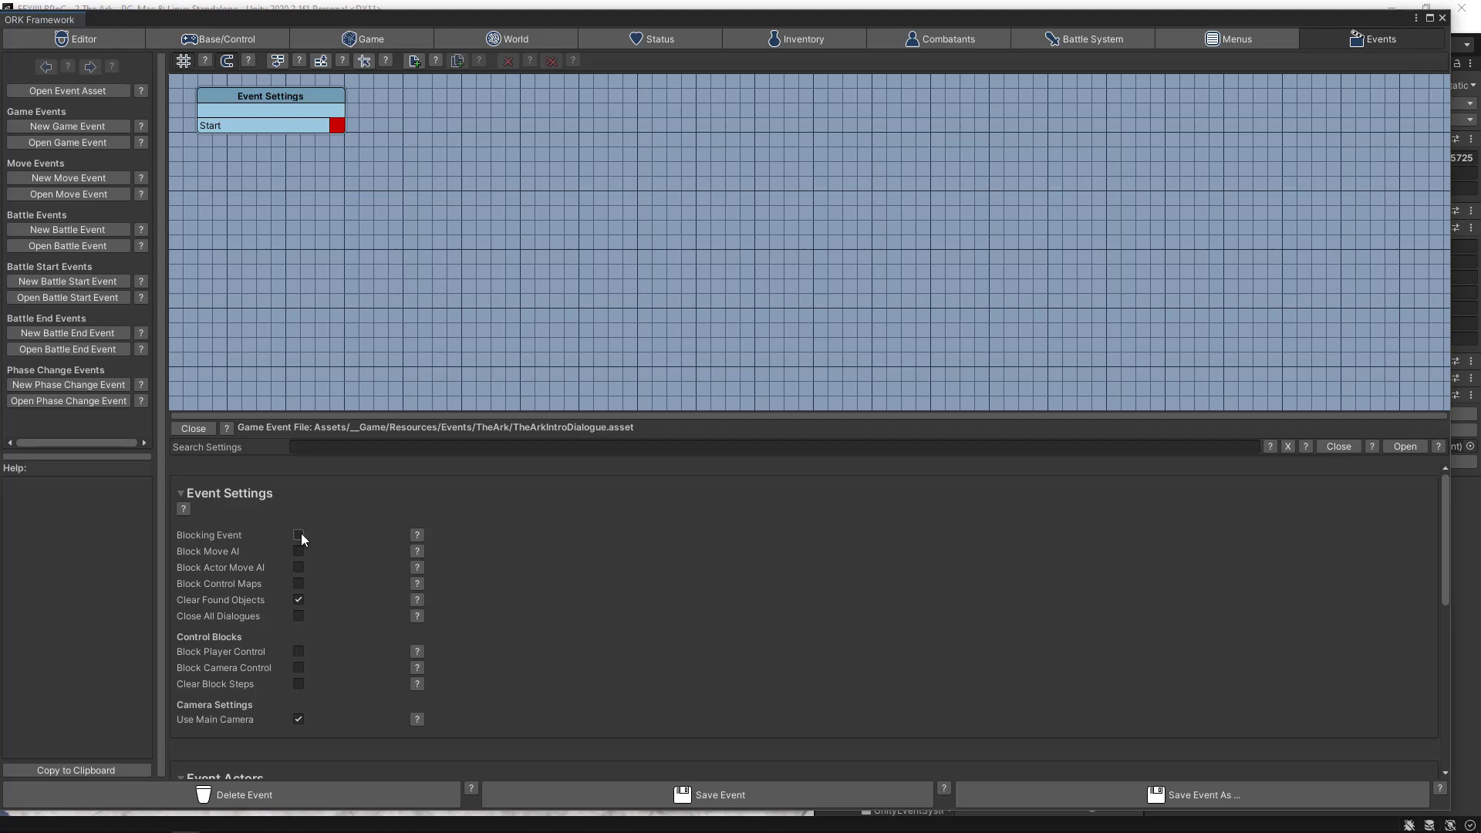
- Show the help for Blocking Event and set the editor's Help Text Color to white
left_click(417, 536)
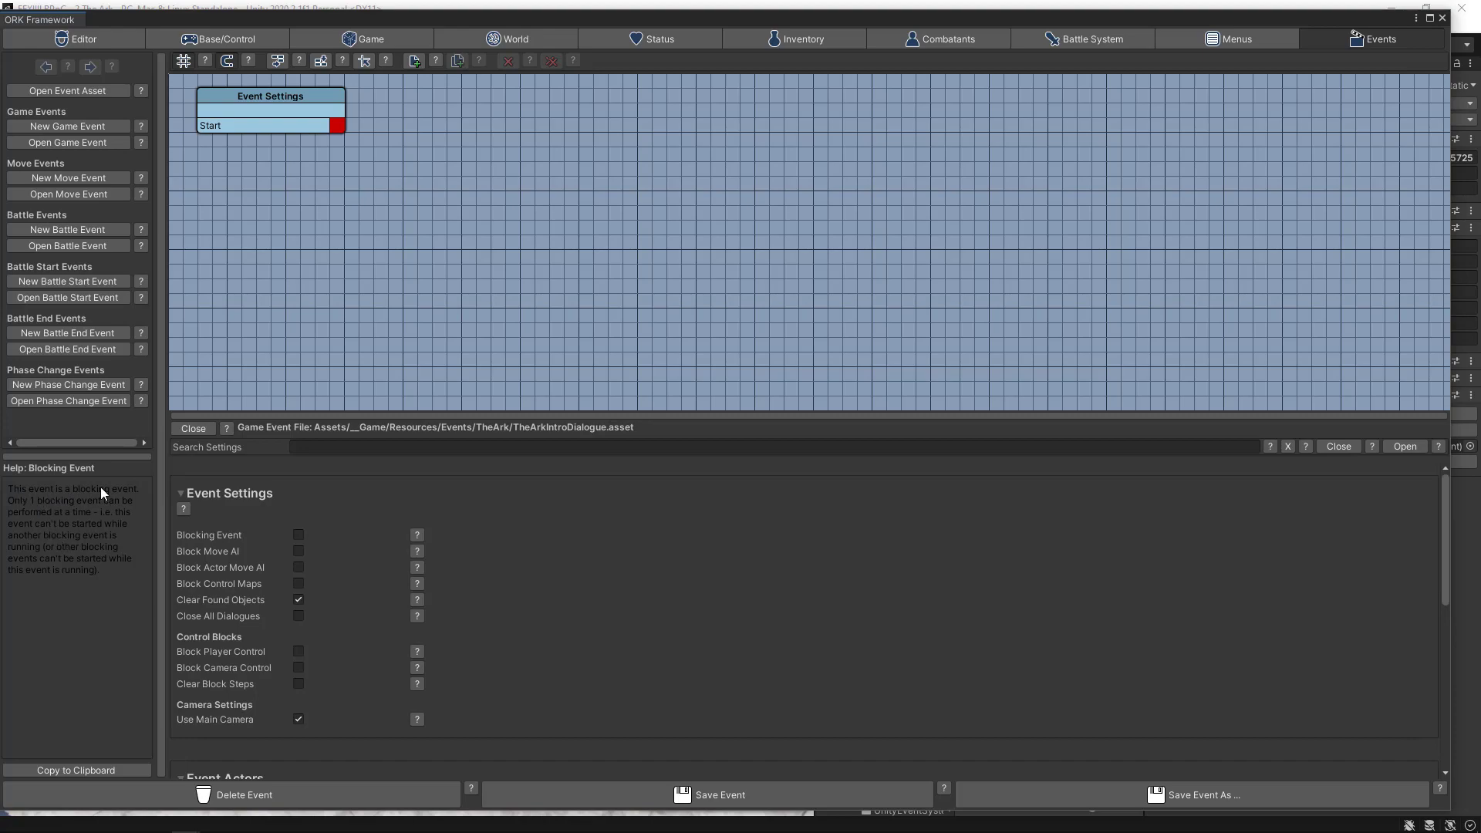
left_click(68, 40)
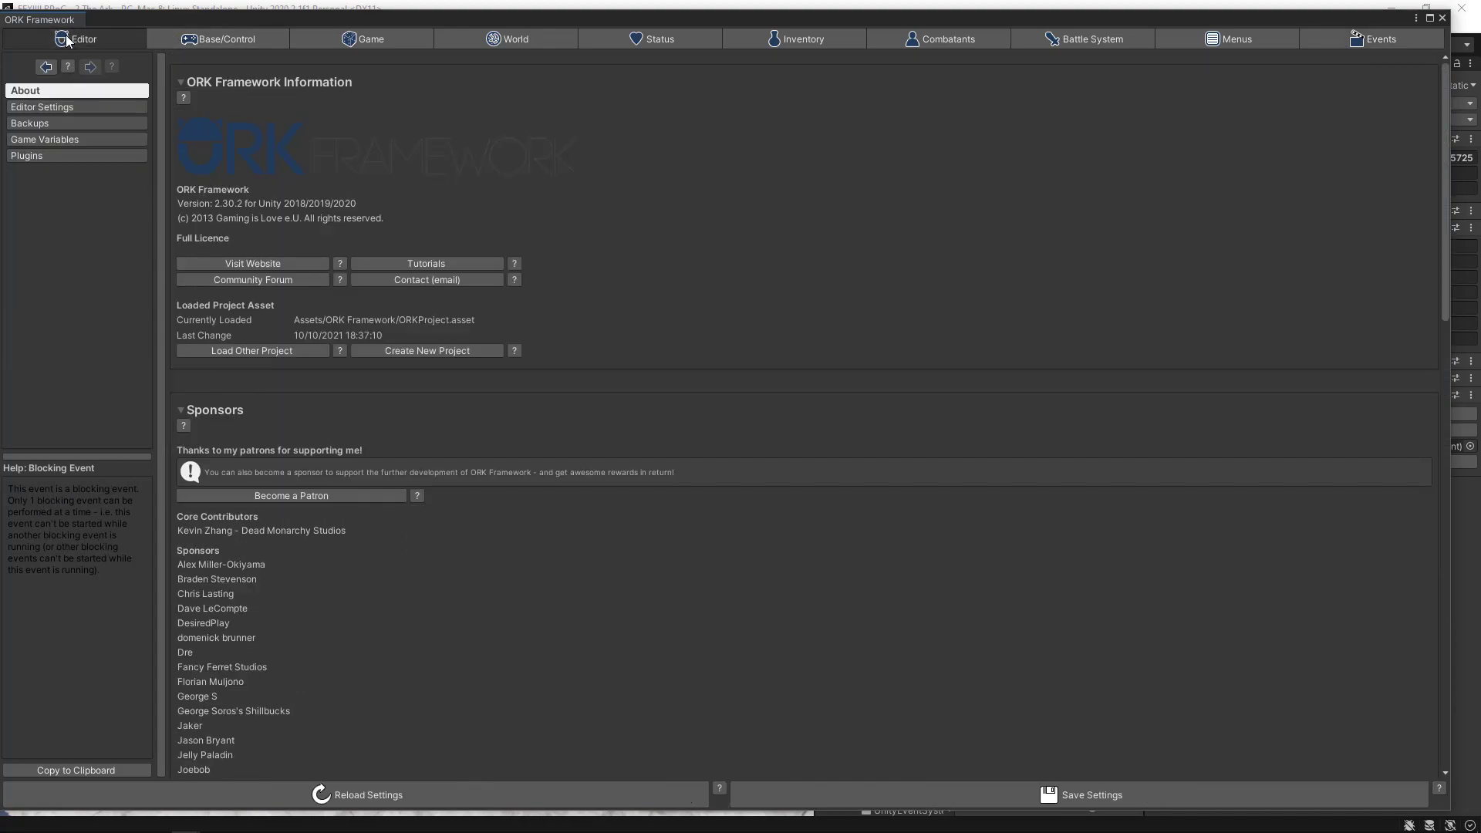
left_click(77, 106)
left_click(327, 167)
left_click_drag(405, 333, 379, 253)
left_click(501, 160)
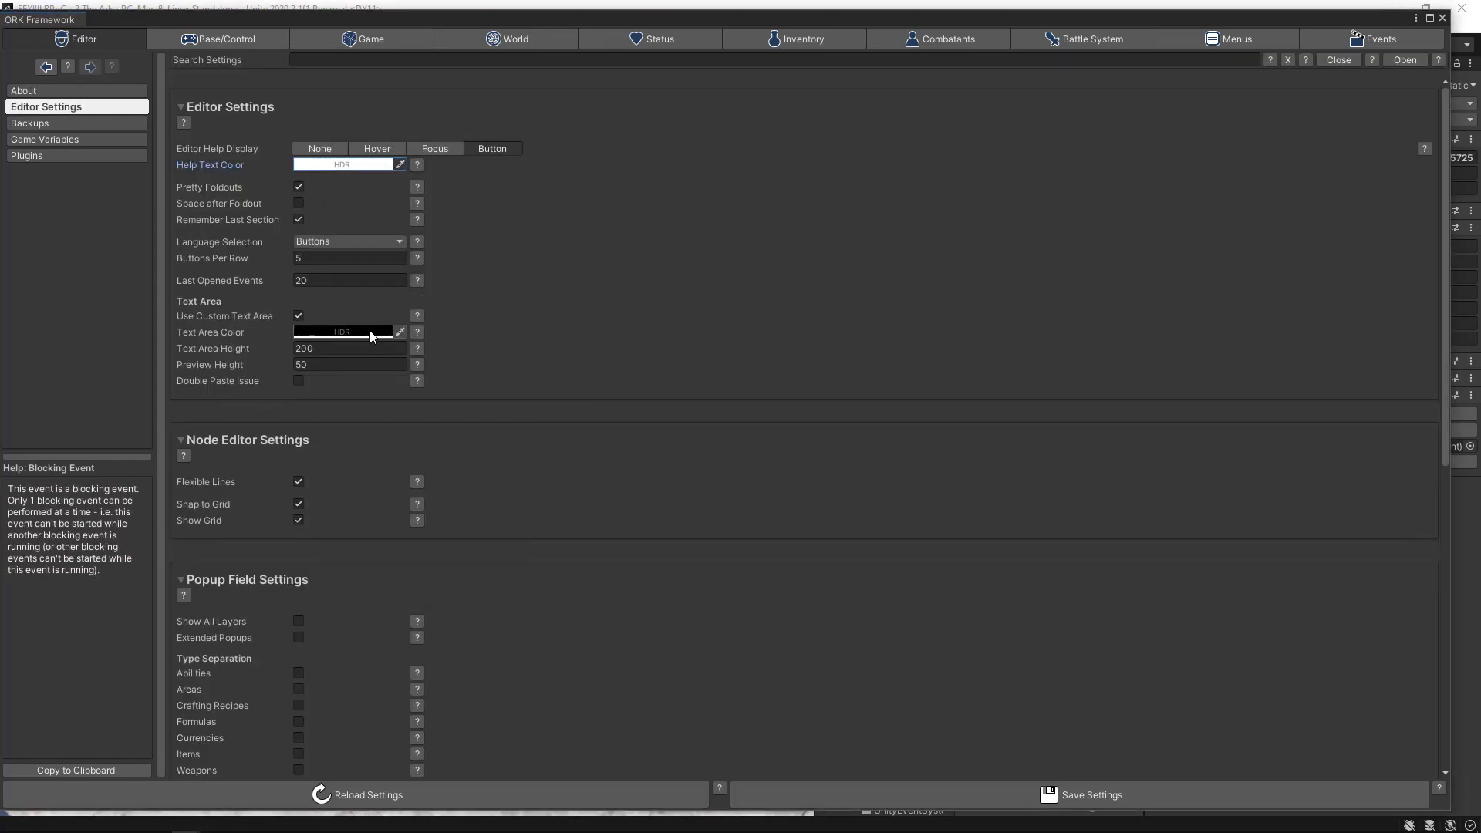
- Set the editor's Text Area Color to white and save the changed settings
left_click(347, 333)
left_click_drag(455, 436, 419, 412)
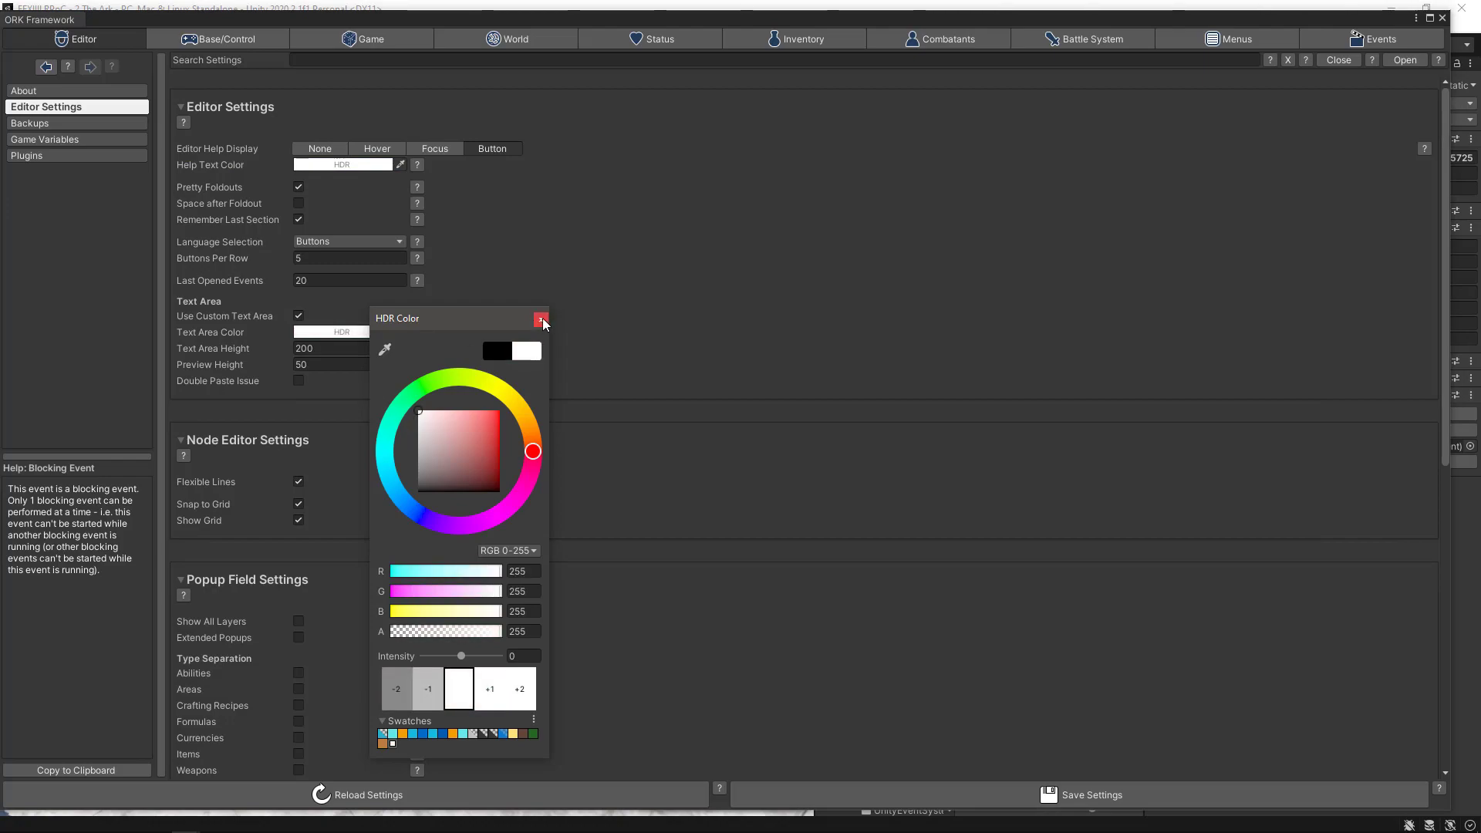
left_click(541, 320)
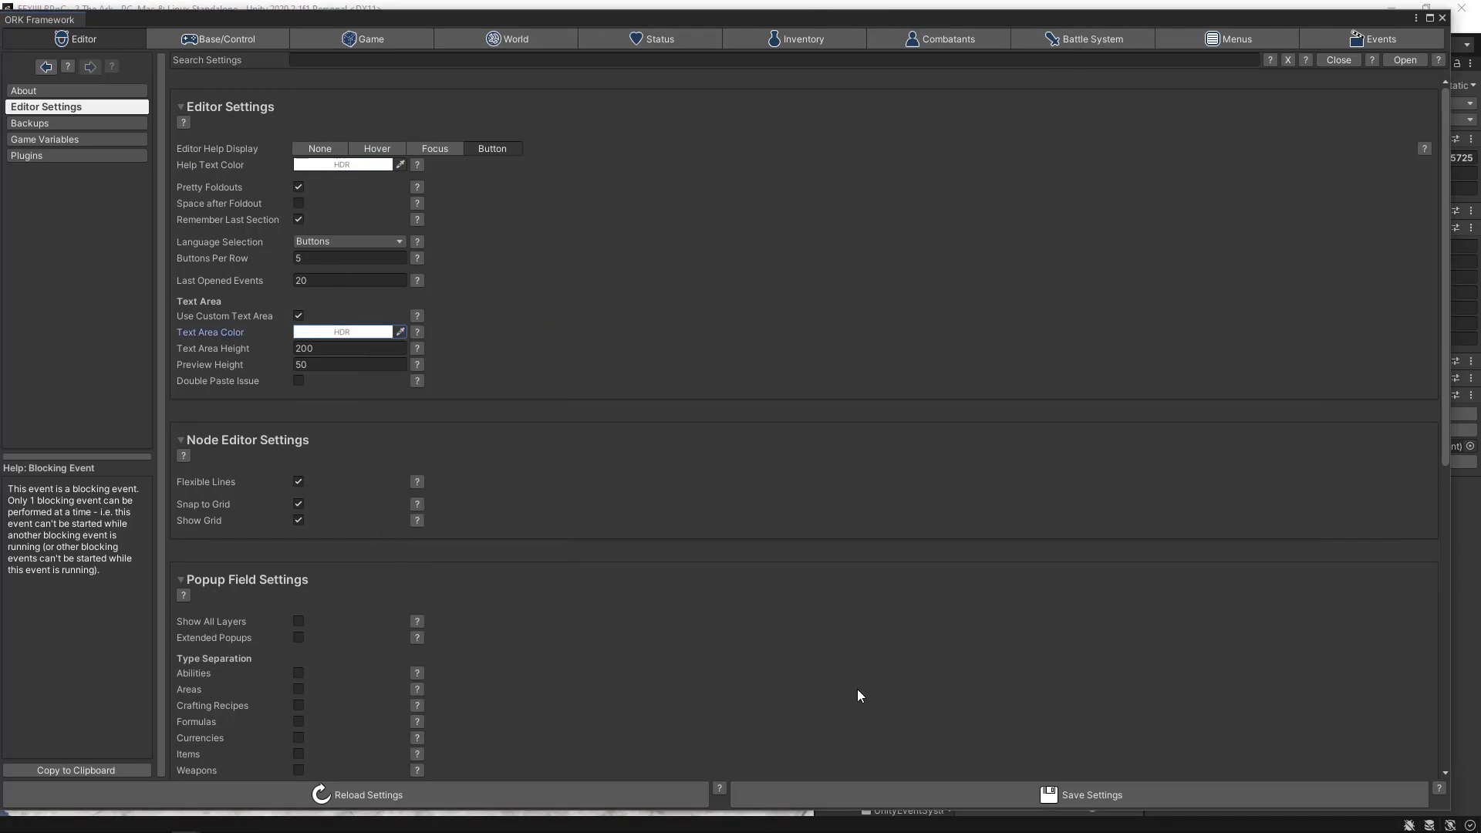
left_click(932, 795)
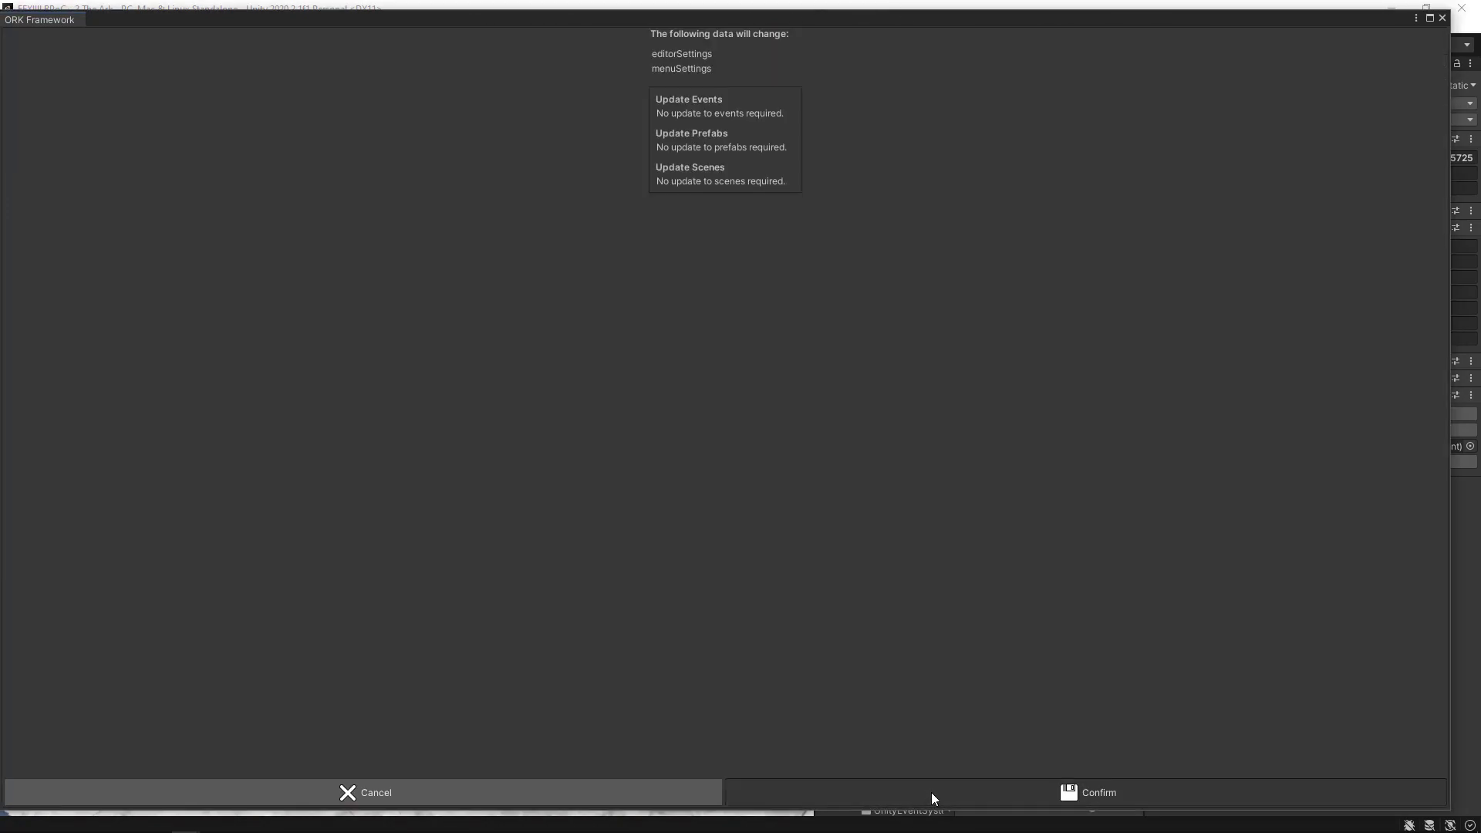
left_click(932, 793)
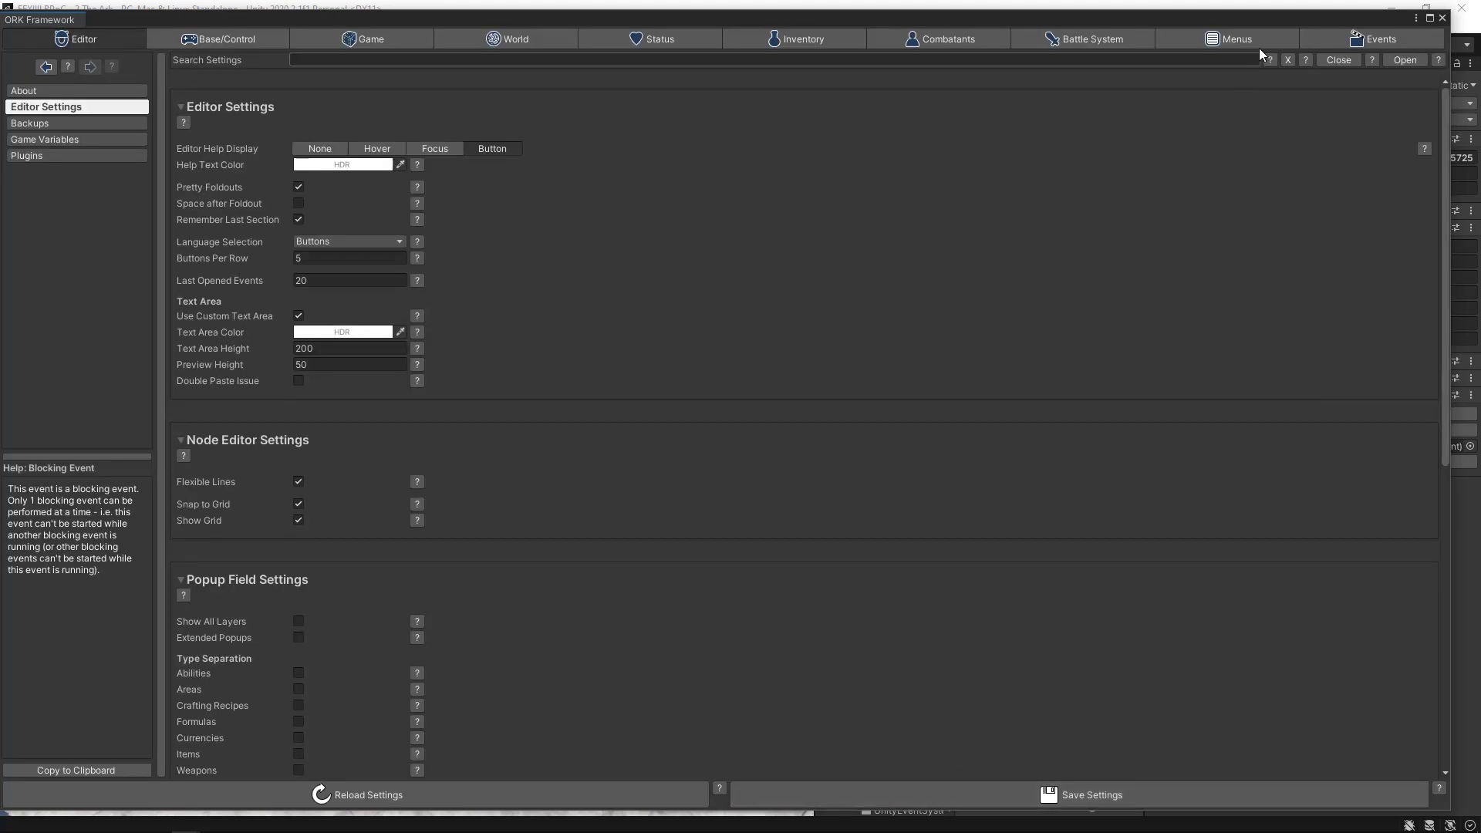
- Reopen the TheArkIntroDialogue game event and turn off Clear Found Objects in its event settings
left_click(1319, 43)
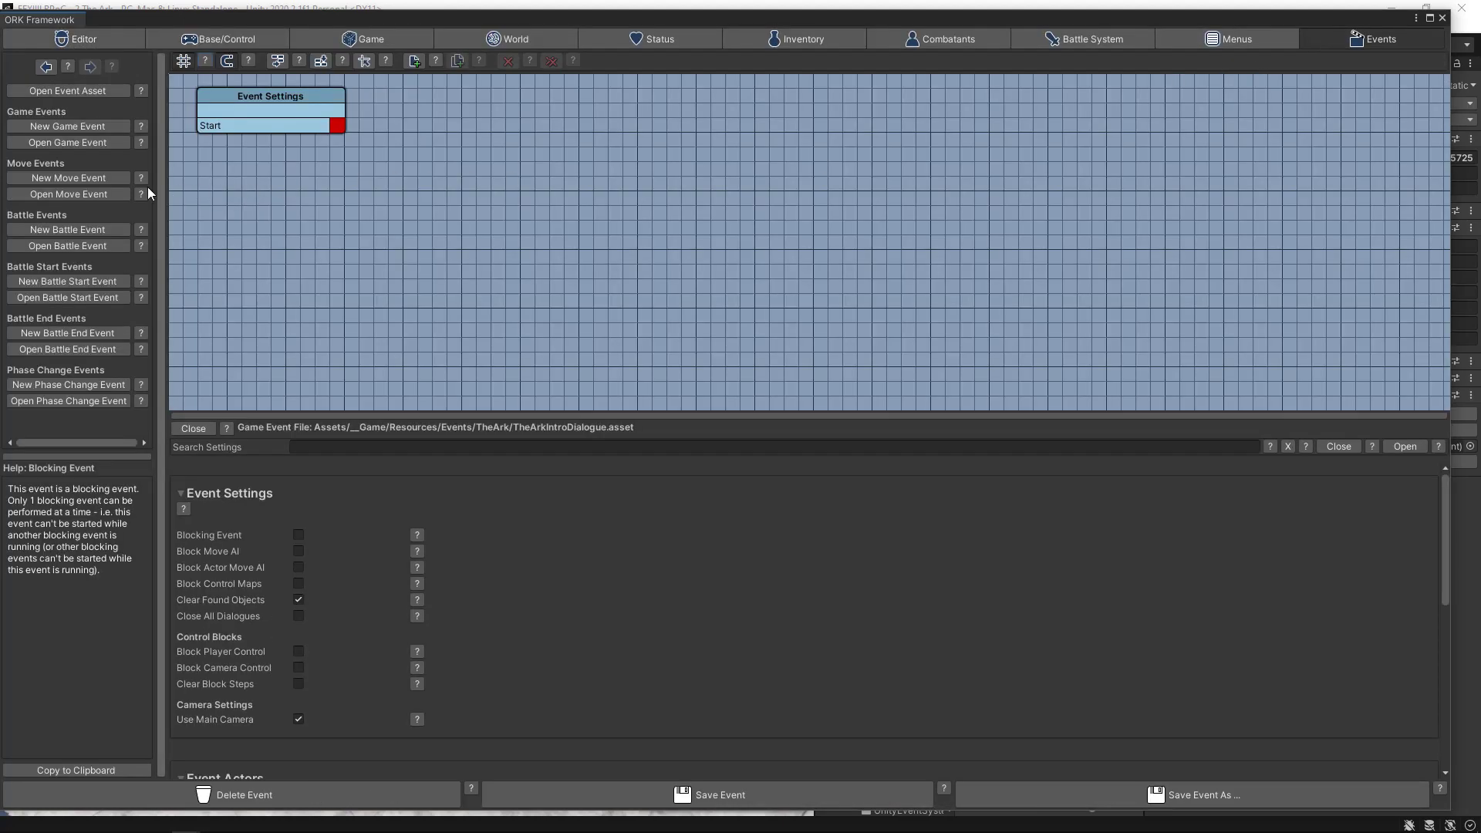
left_click(56, 141)
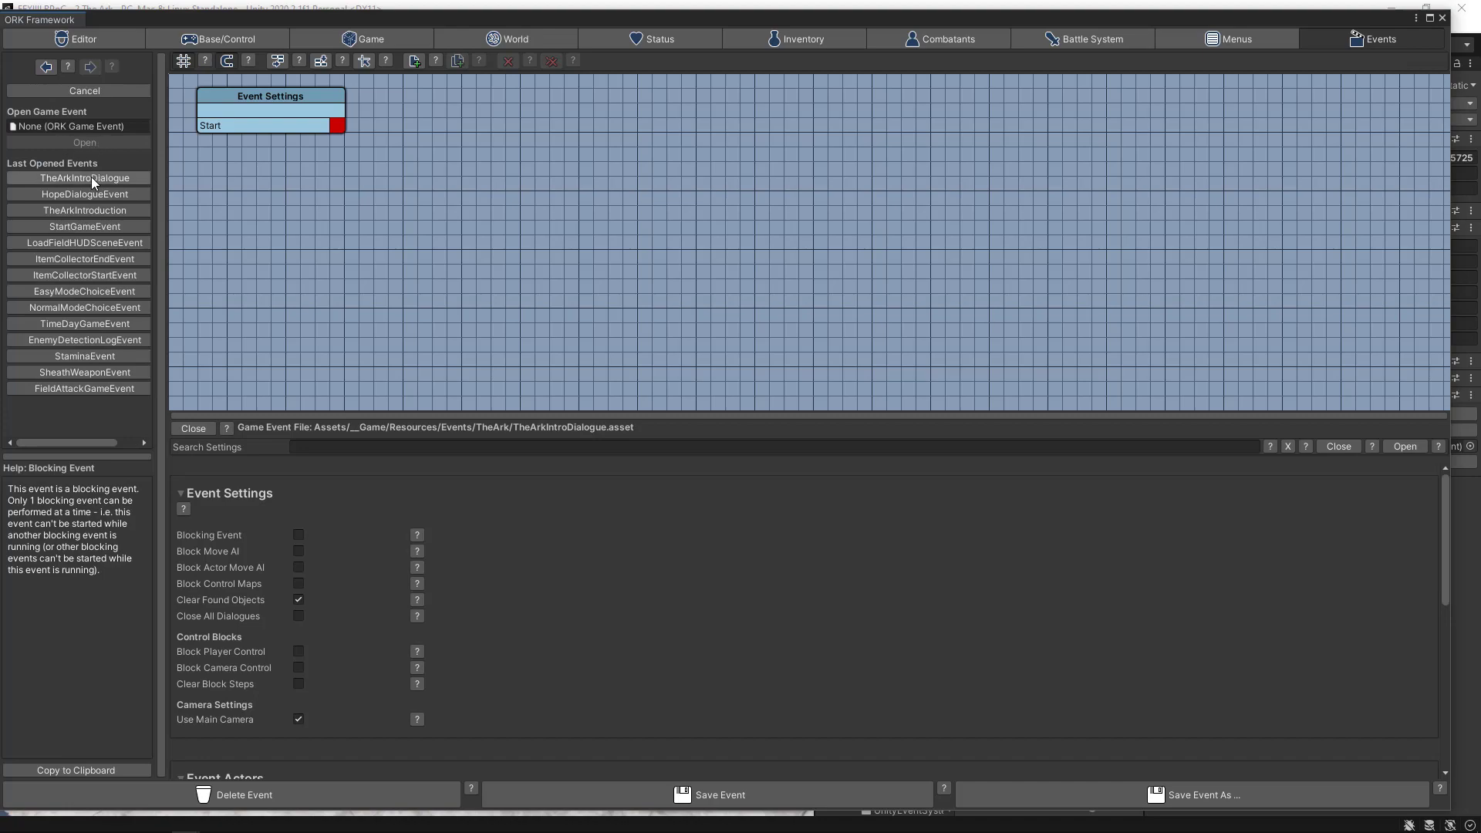
left_click(91, 177)
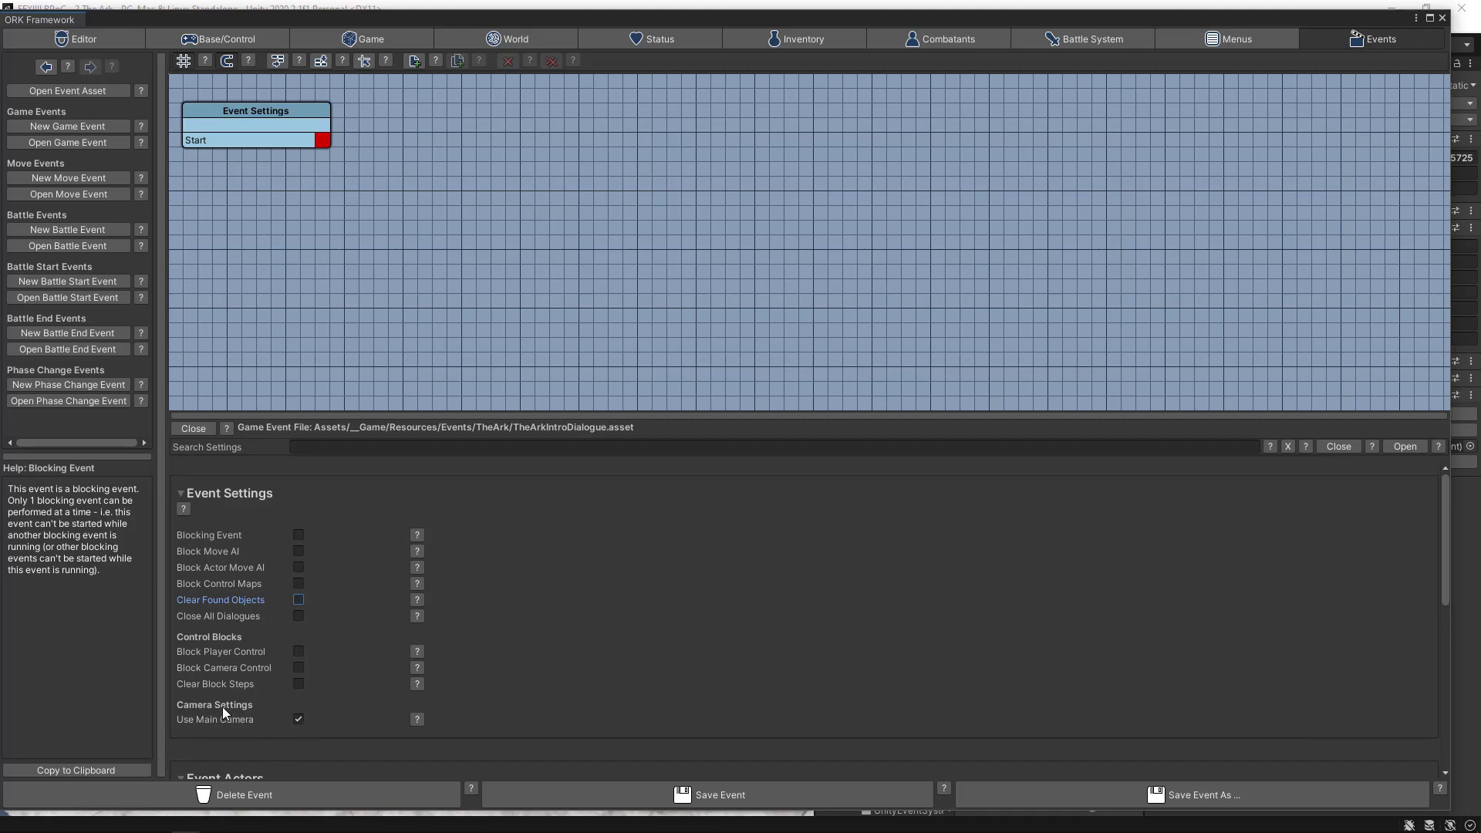
- Add a first event actor to TheArkIntroDialogue and set its type to Camera
left_click_drag(664, 417, 663, 105)
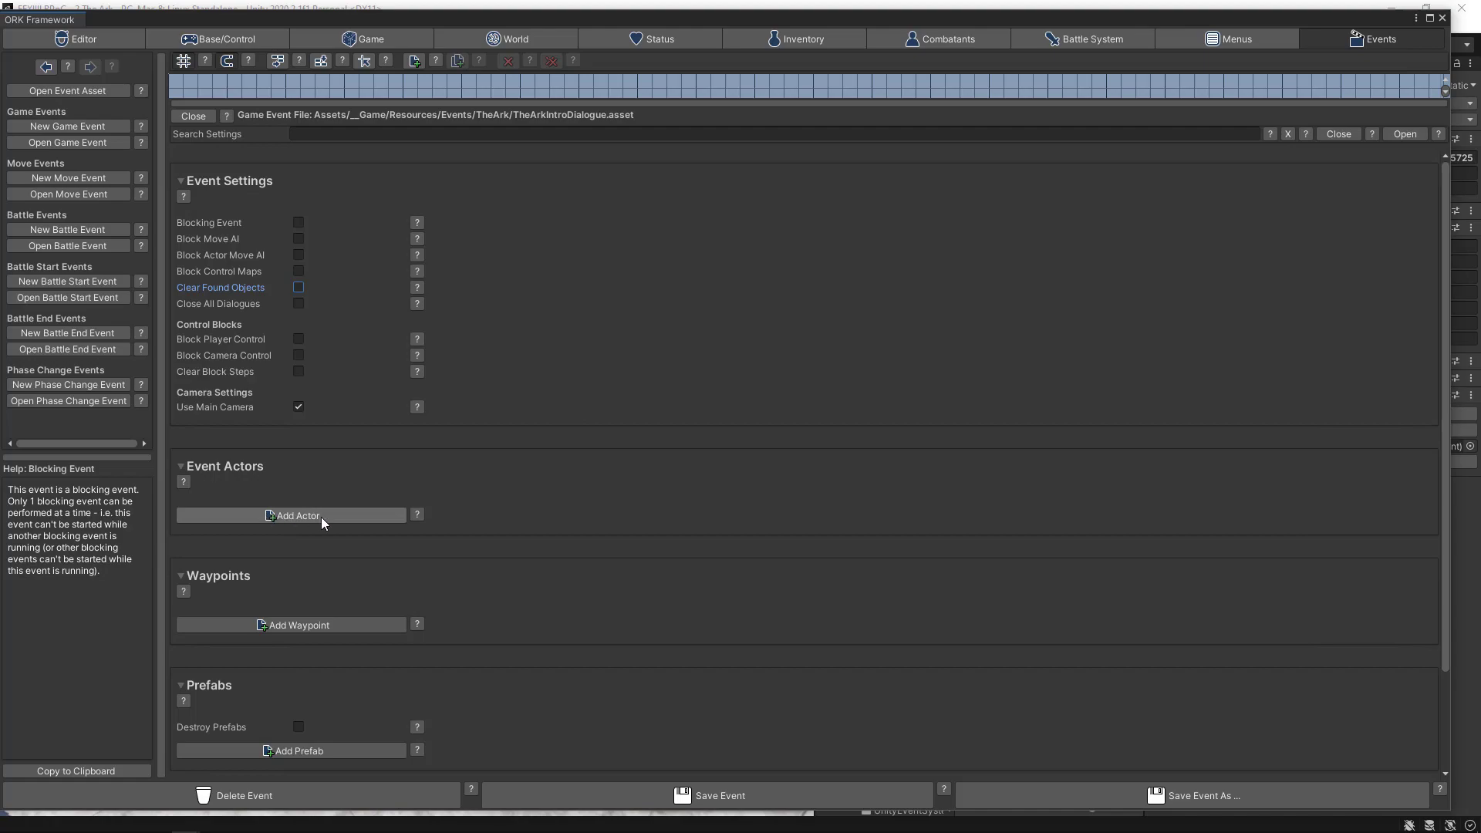
scroll(575, 628, "down", 3)
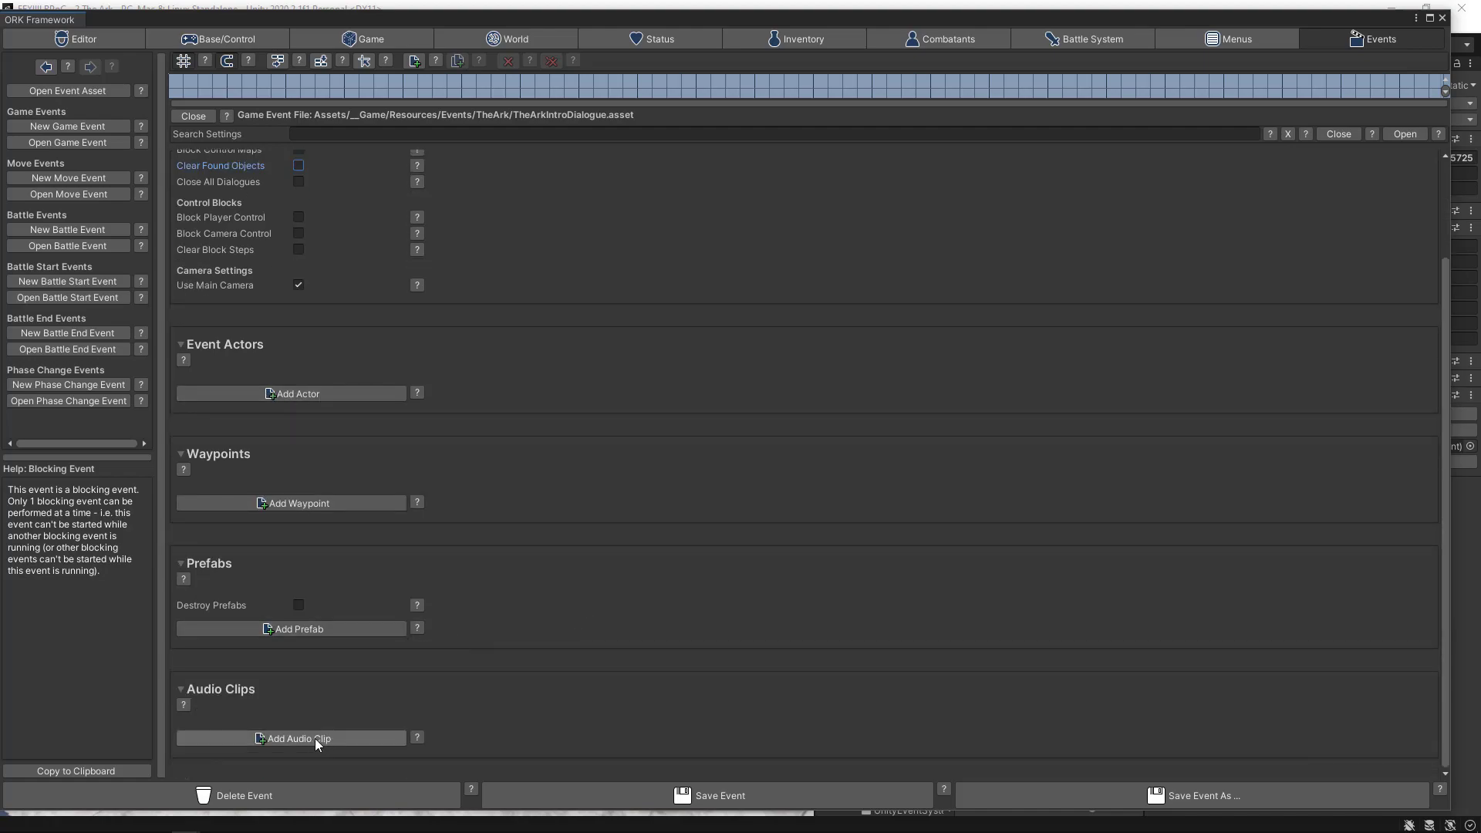
scroll(497, 562, "up", 3)
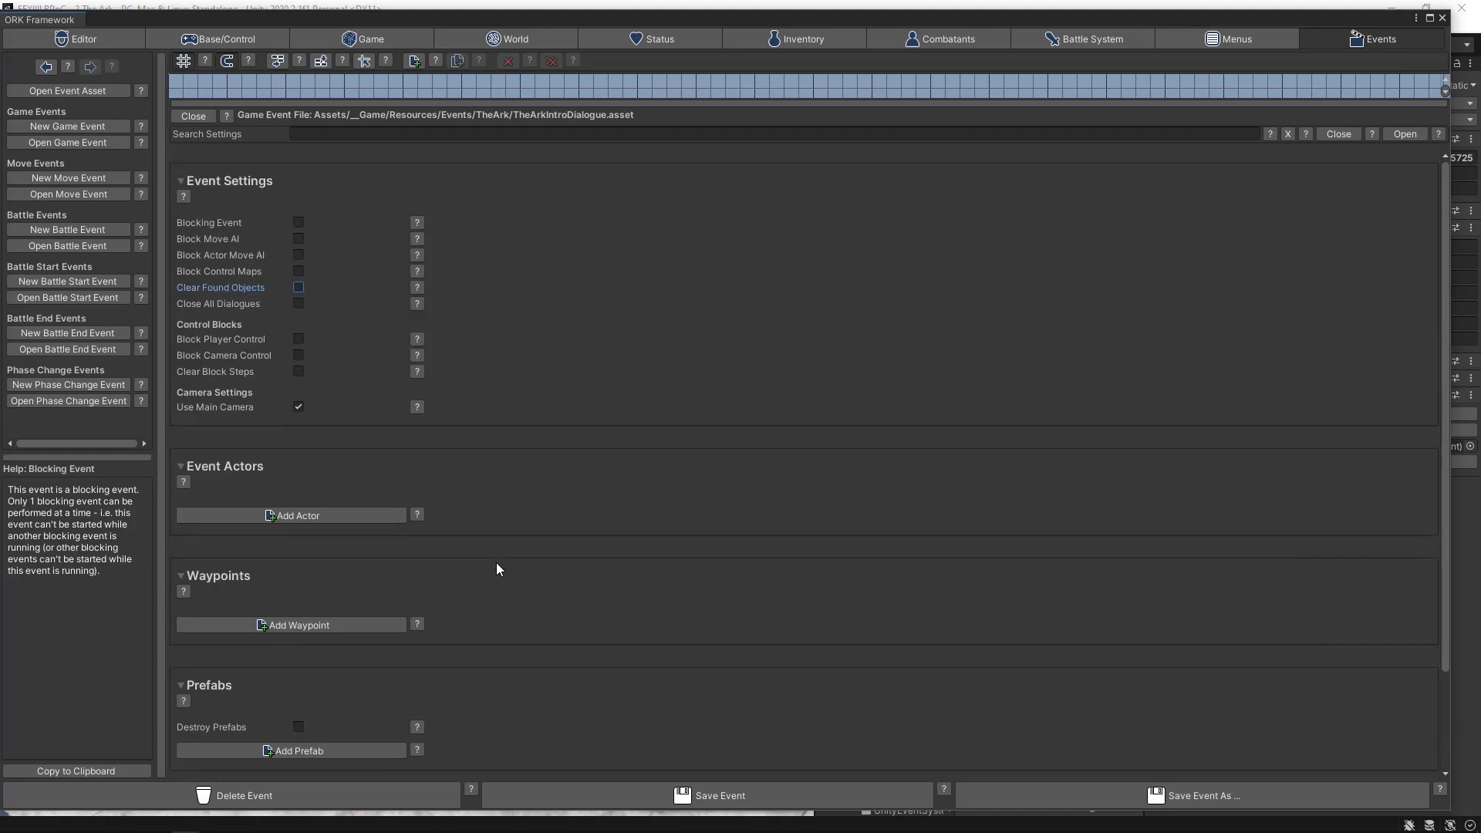
left_click(298, 516)
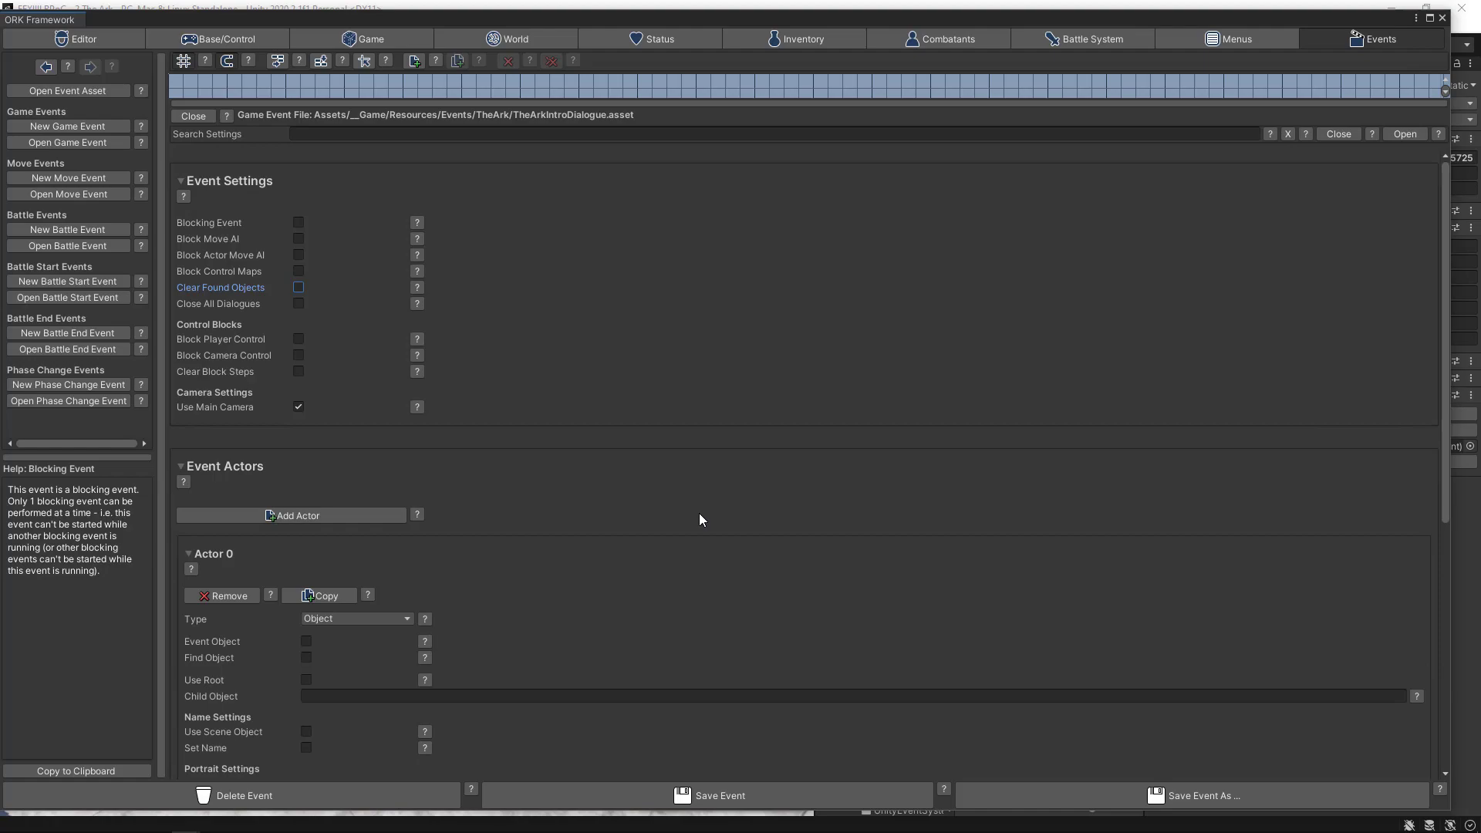
left_click(351, 618)
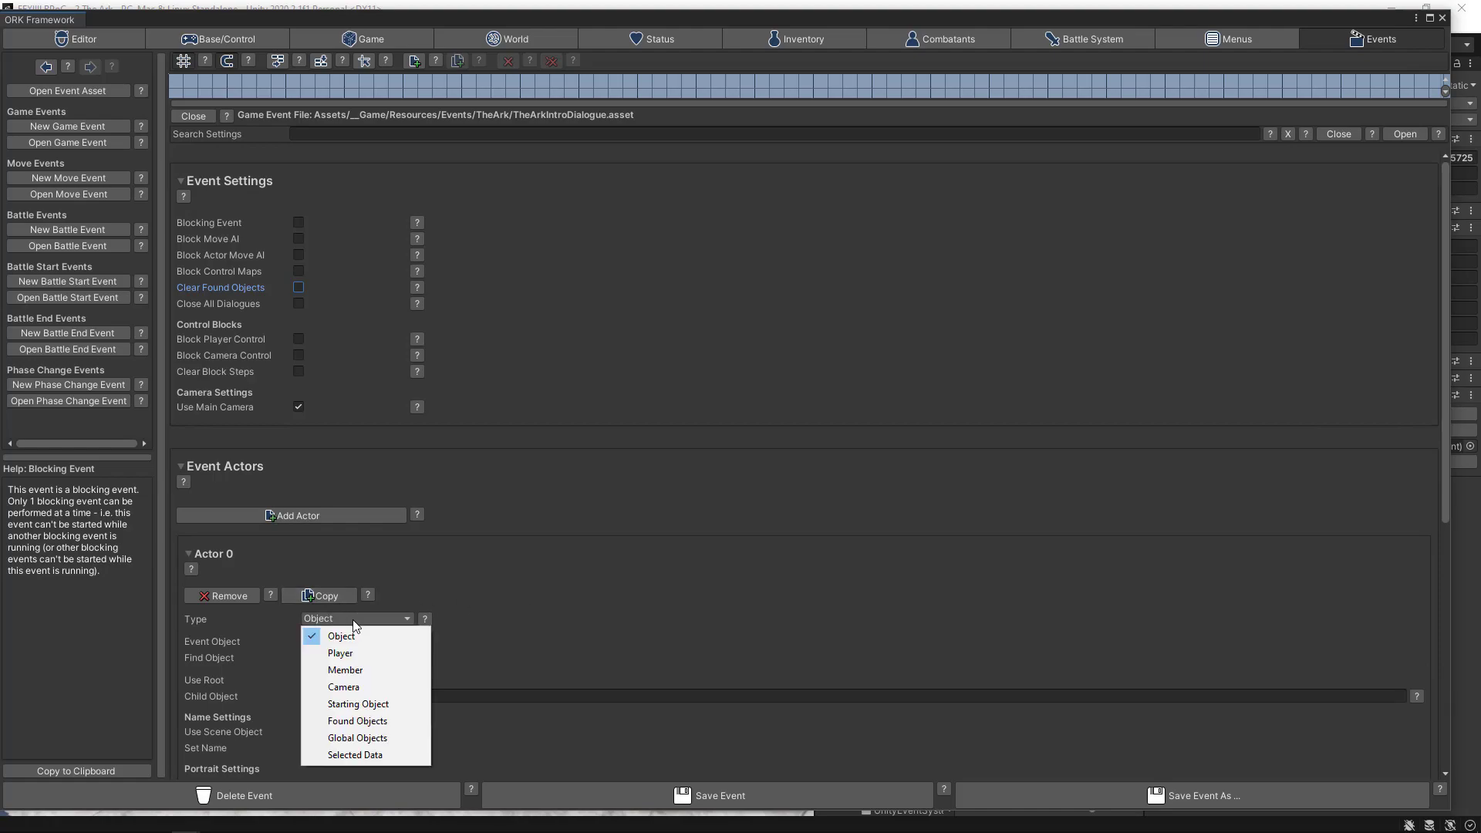
left_click(330, 691)
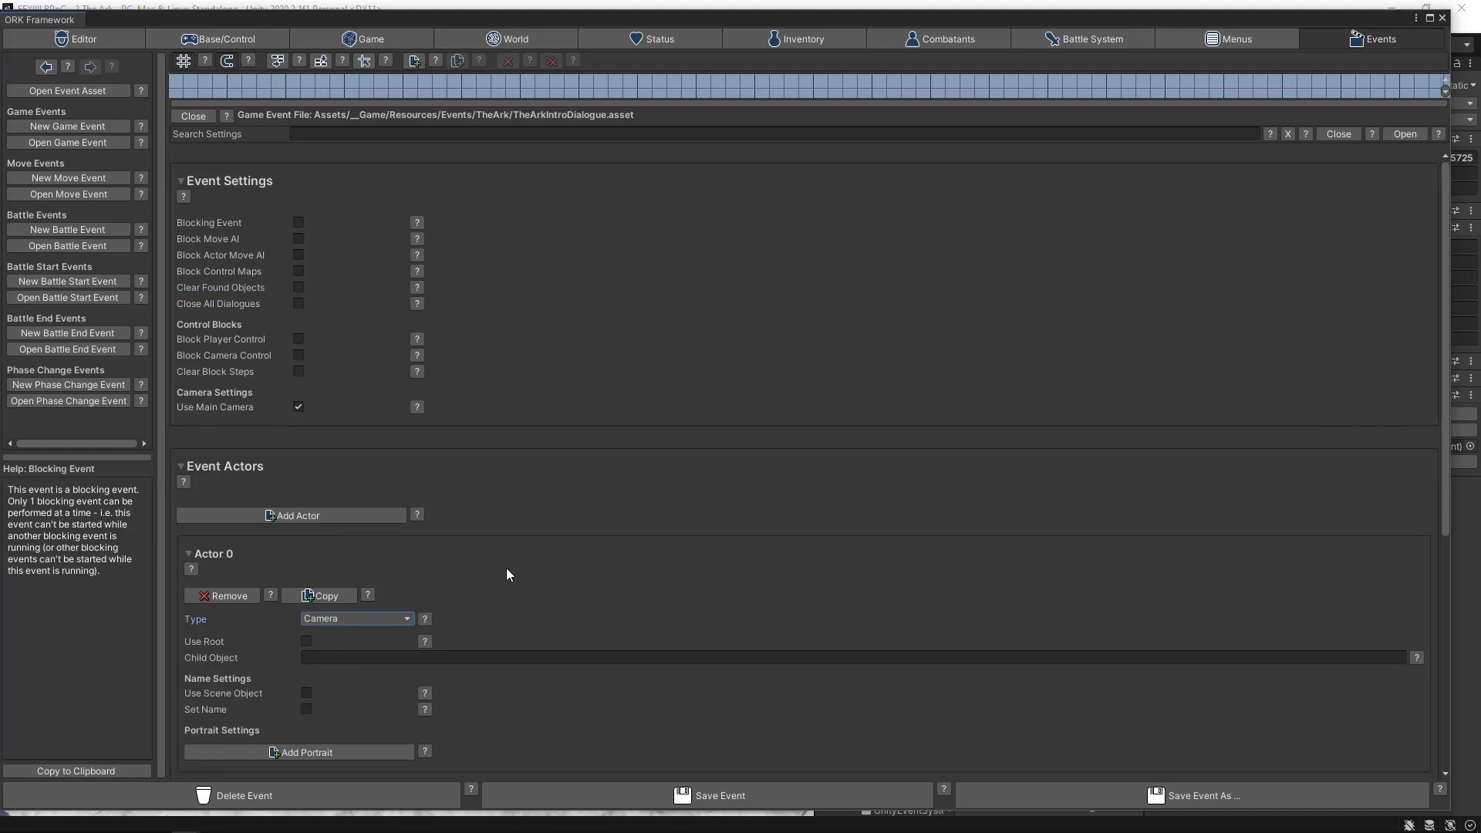
- Add a second event actor of type Starting Object and set its name to Hope
left_click(290, 513)
scroll(661, 596, "down", 10)
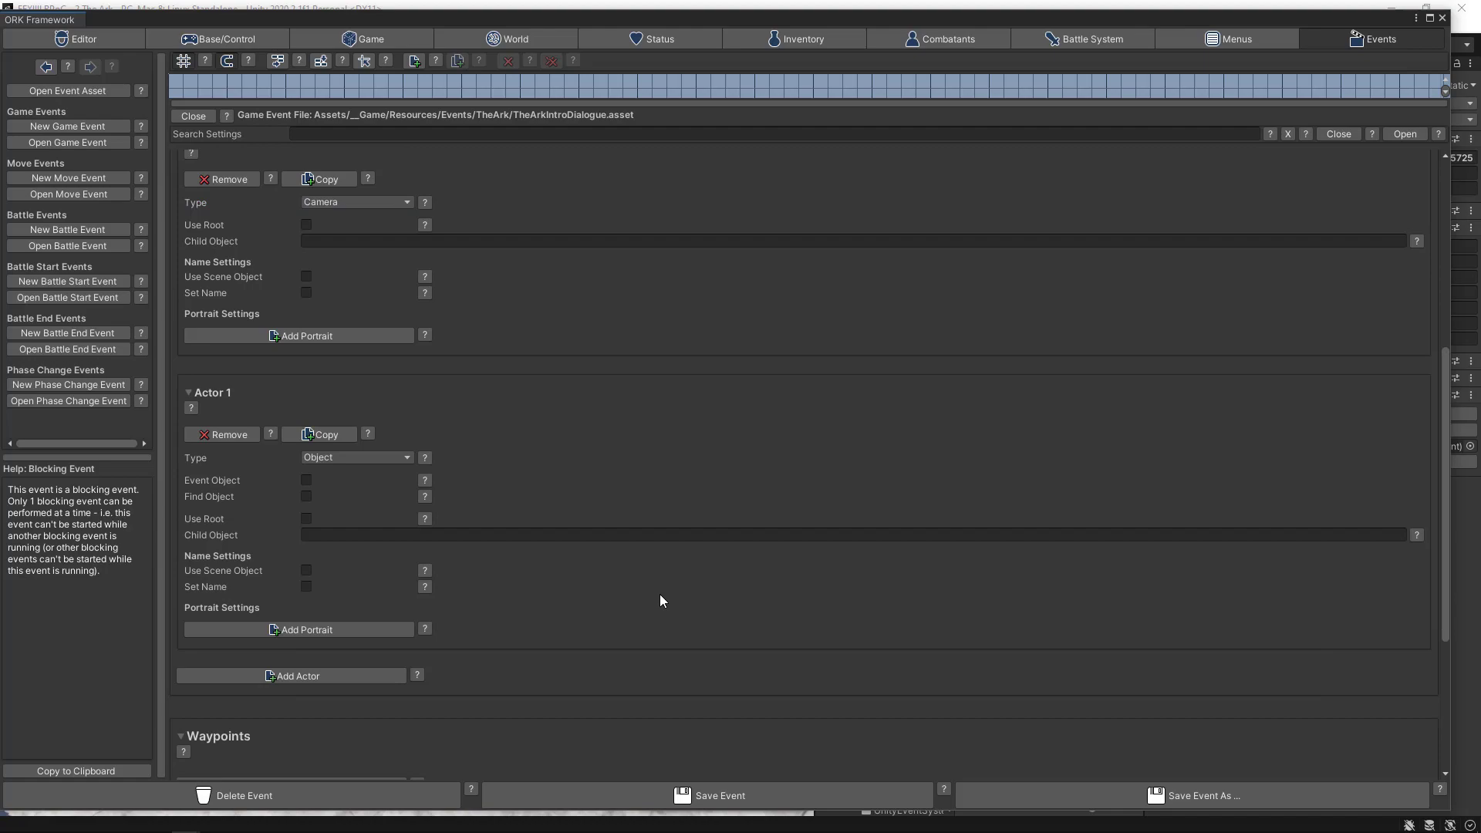
left_click(331, 457)
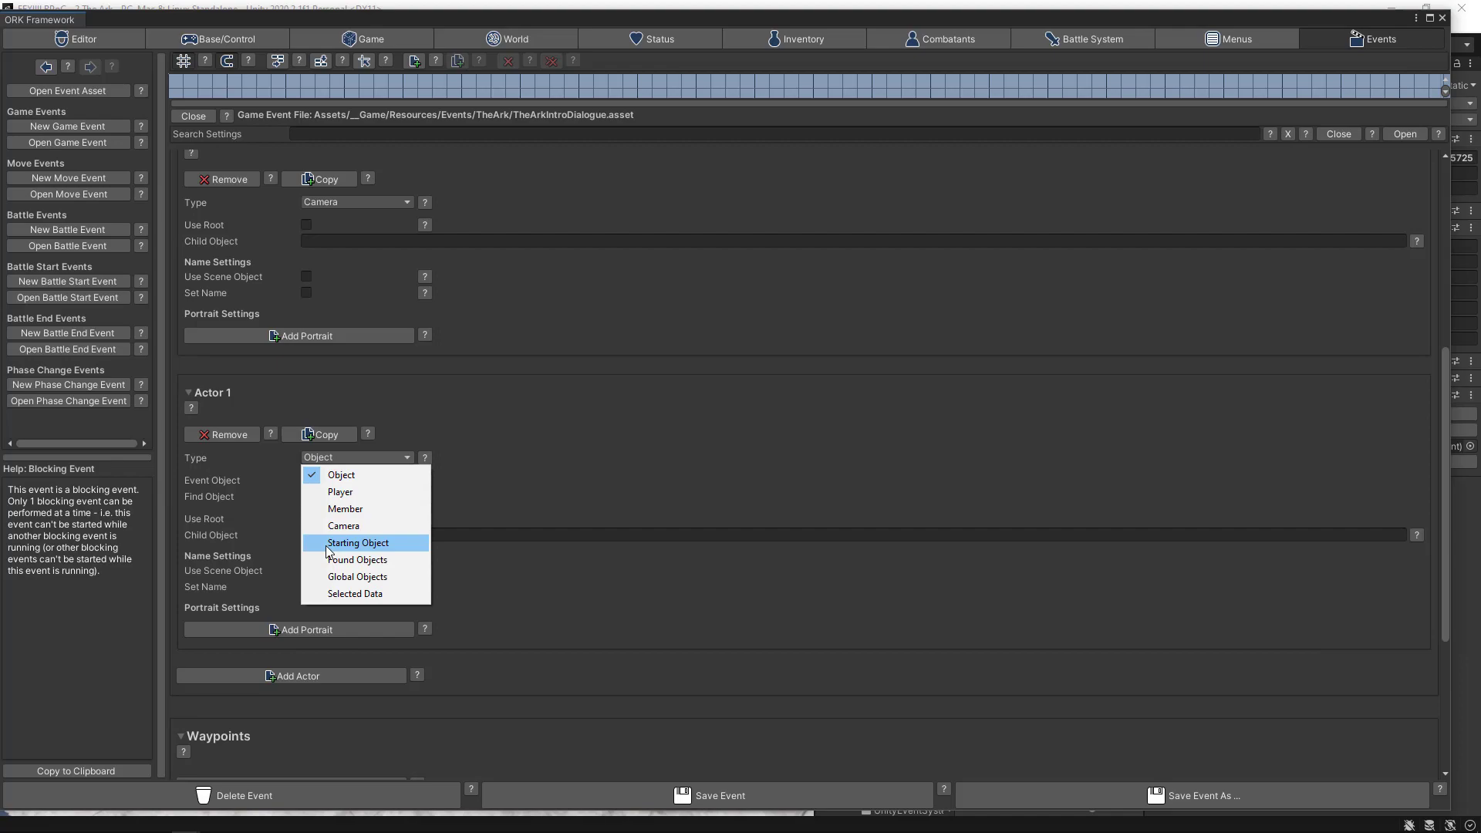
left_click(357, 543)
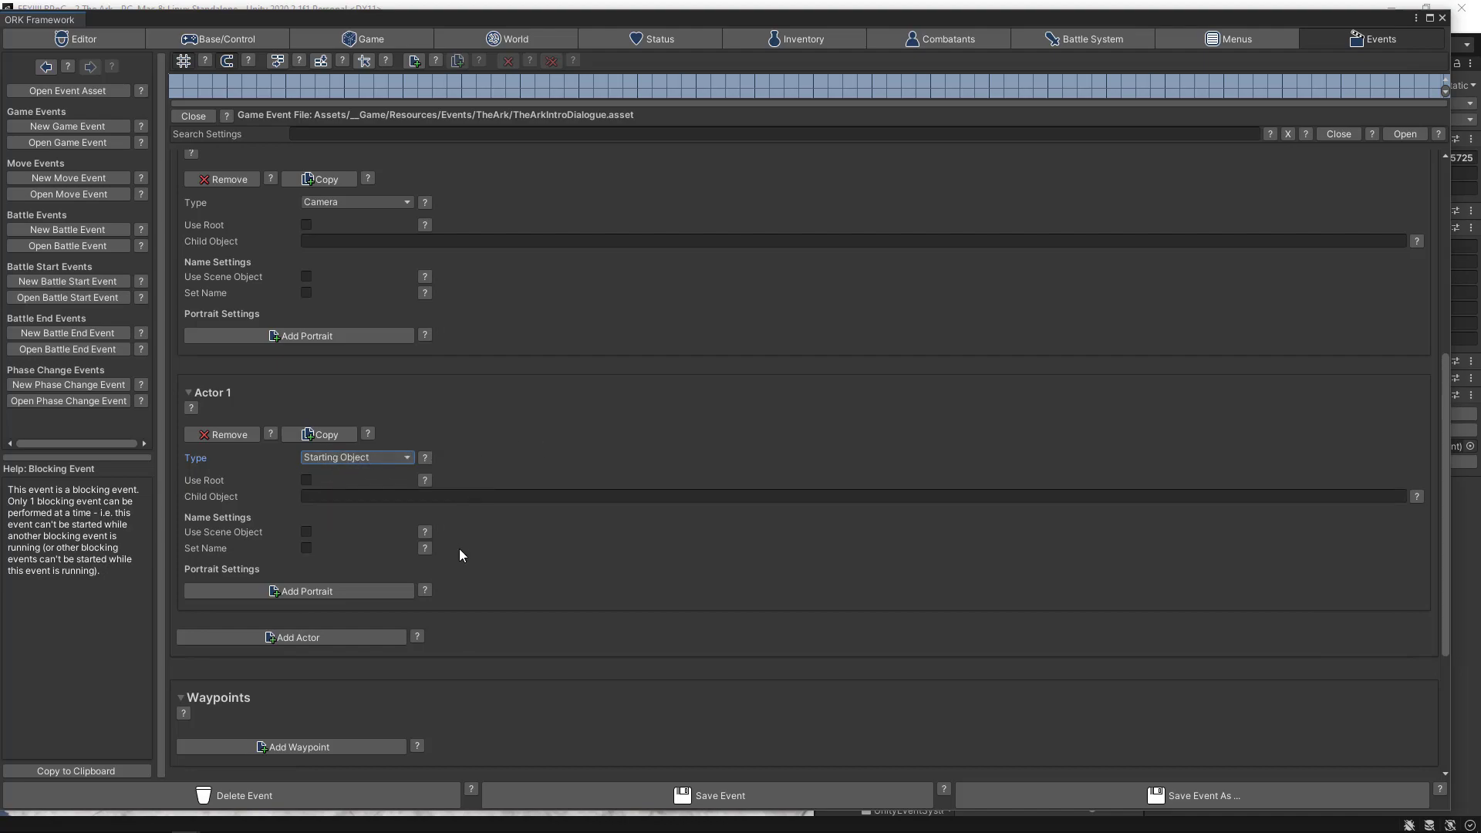
left_click(306, 549)
left_click(317, 579)
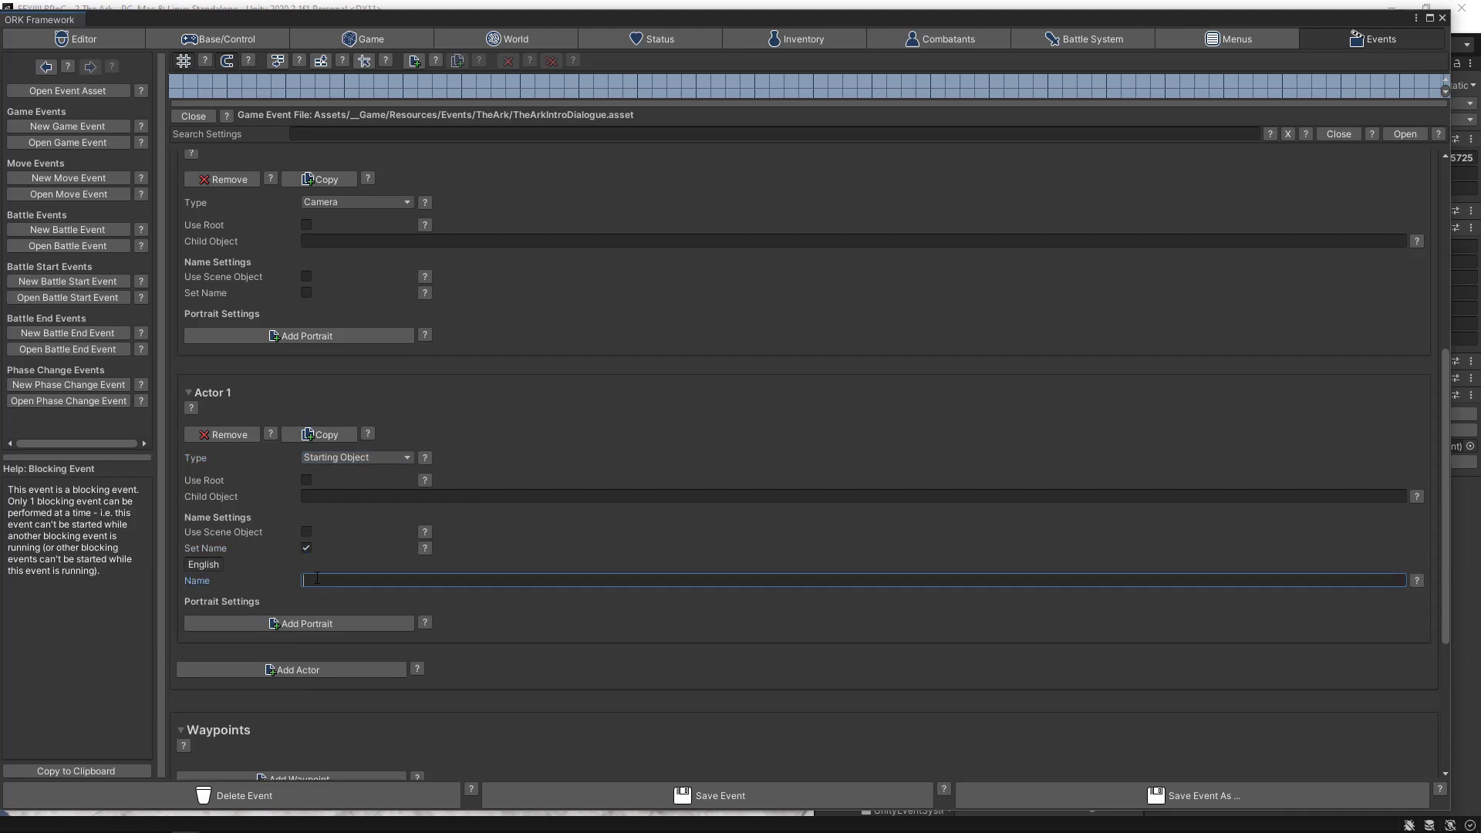
type("Hope")
left_click_drag(329, 582, 291, 584)
- Add a third event actor of type Player, set its name to Lightning, and save the event
scroll(630, 543, "down", 3)
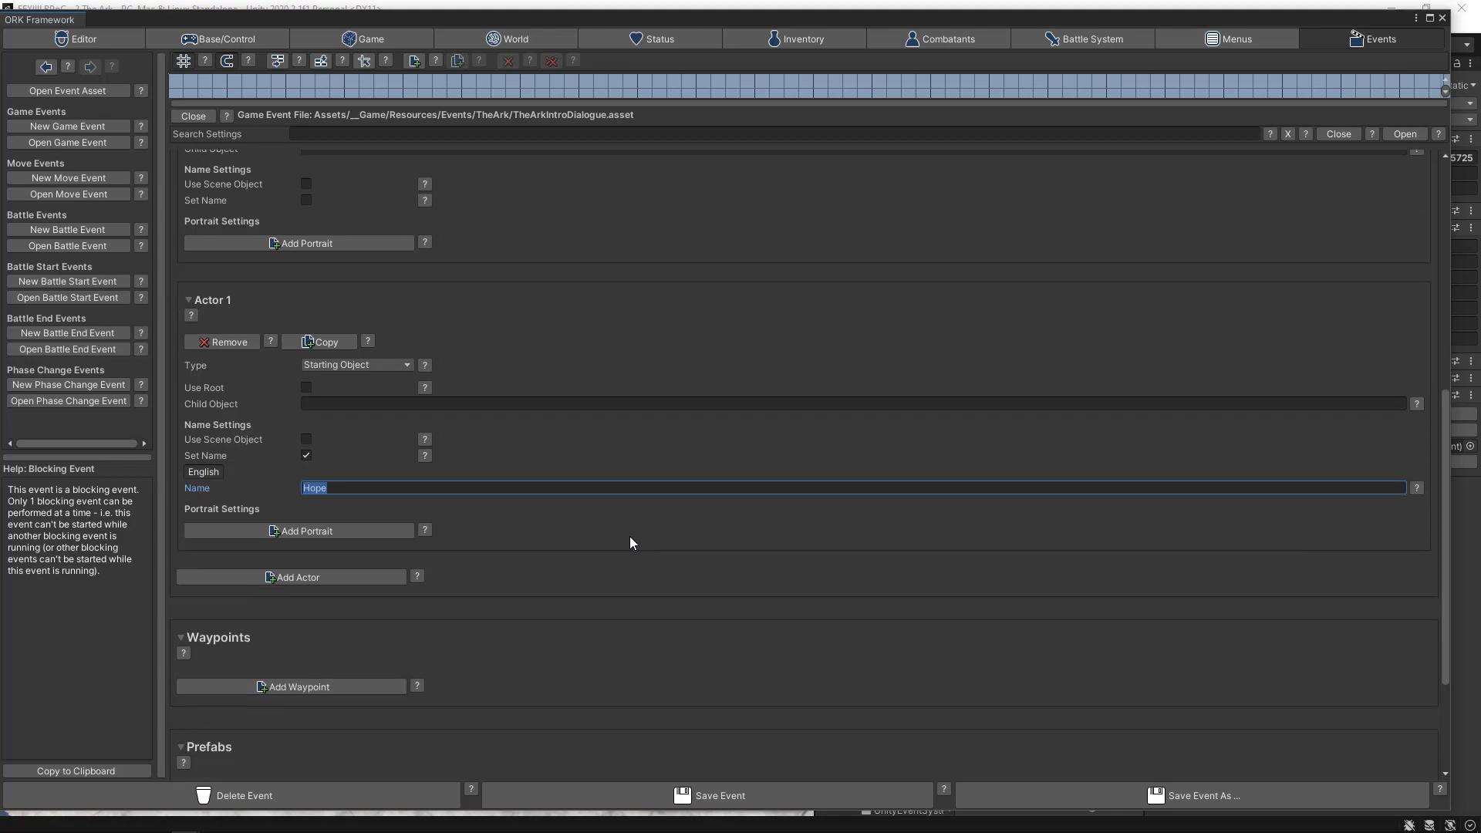
left_click(323, 531)
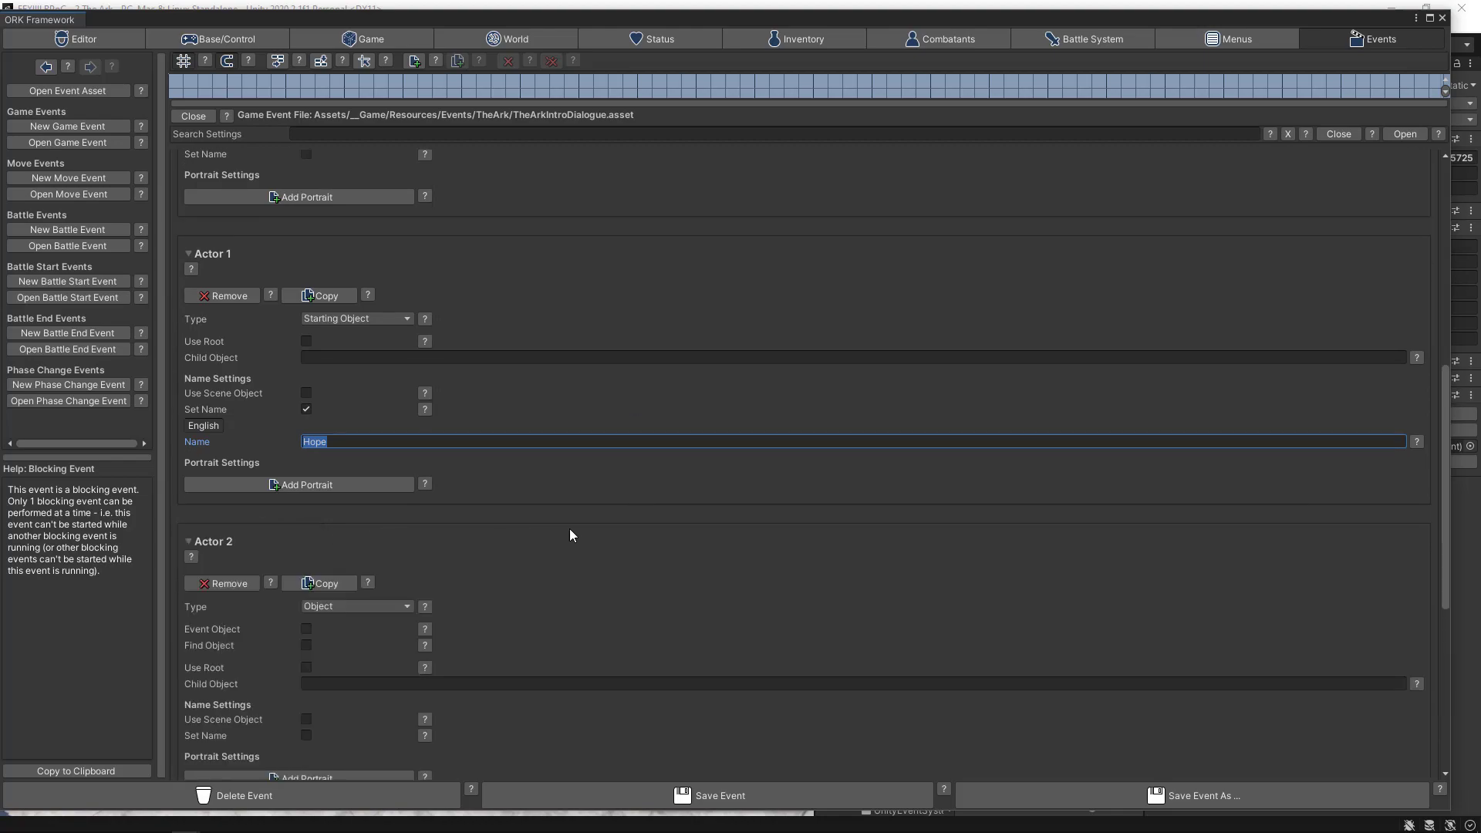
scroll(569, 530, "down", 2)
left_click(362, 514)
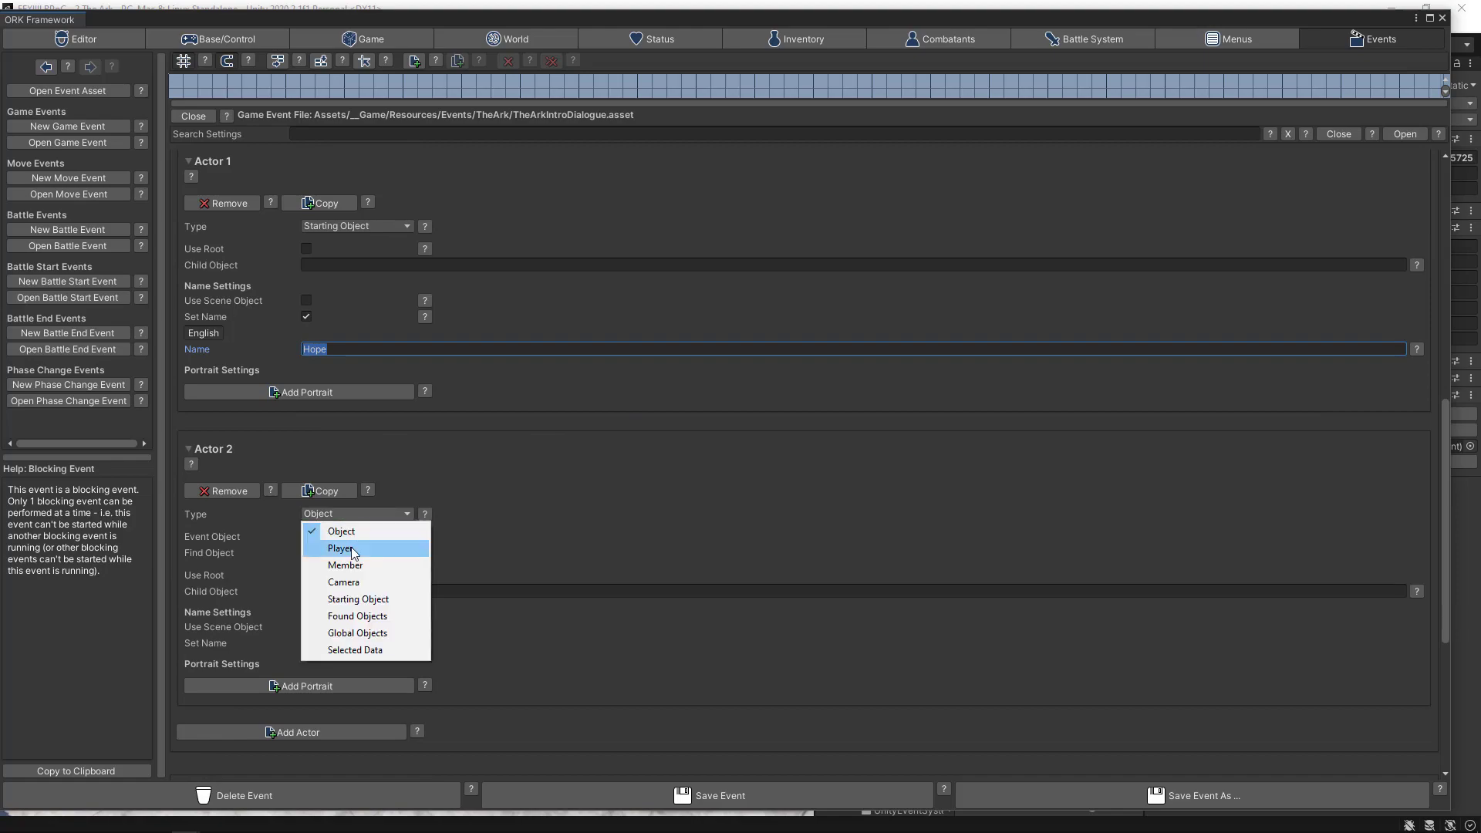
left_click(349, 549)
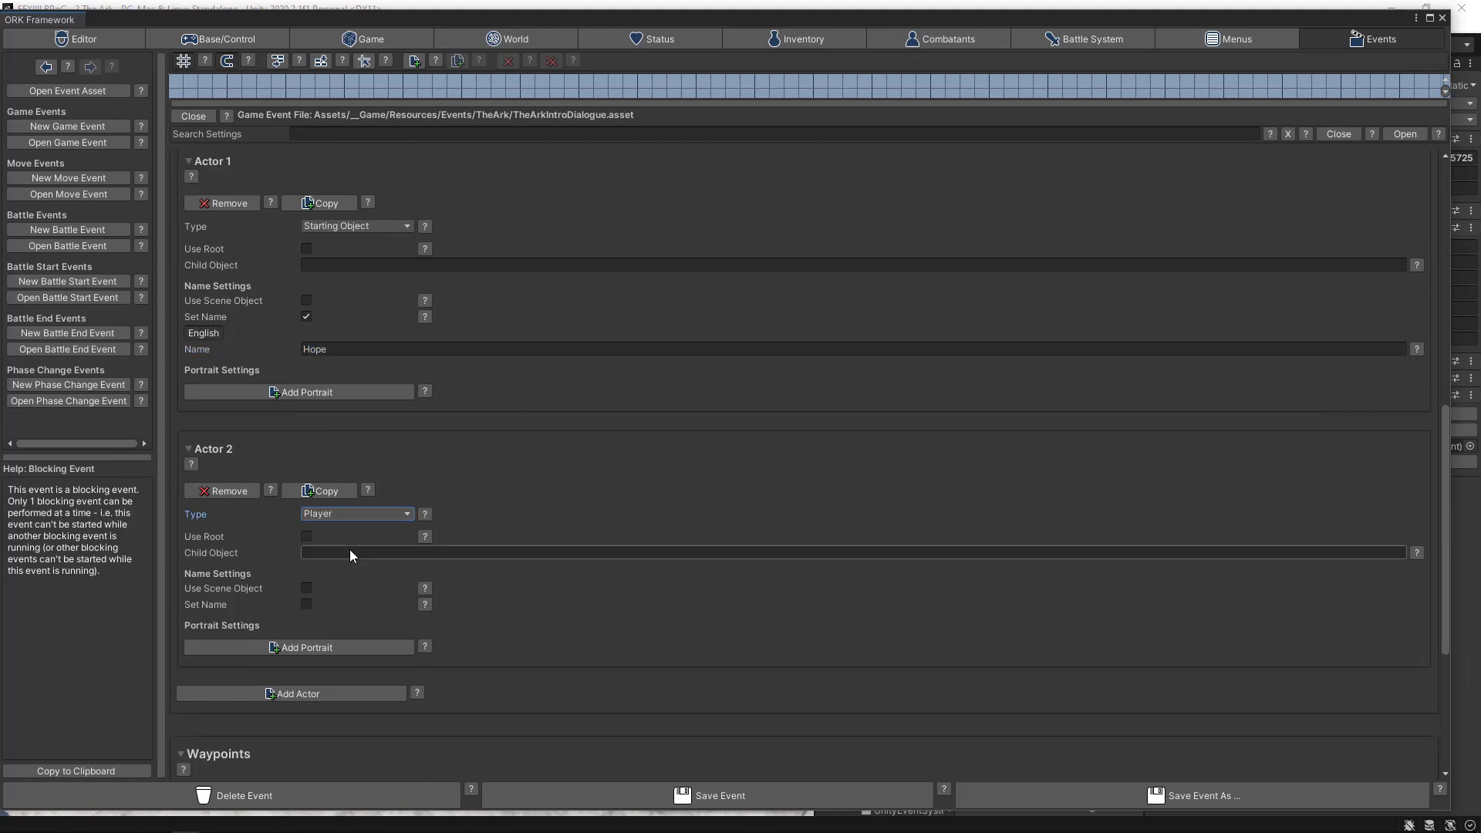
left_click(307, 604)
left_click(406, 635)
type("Lightning")
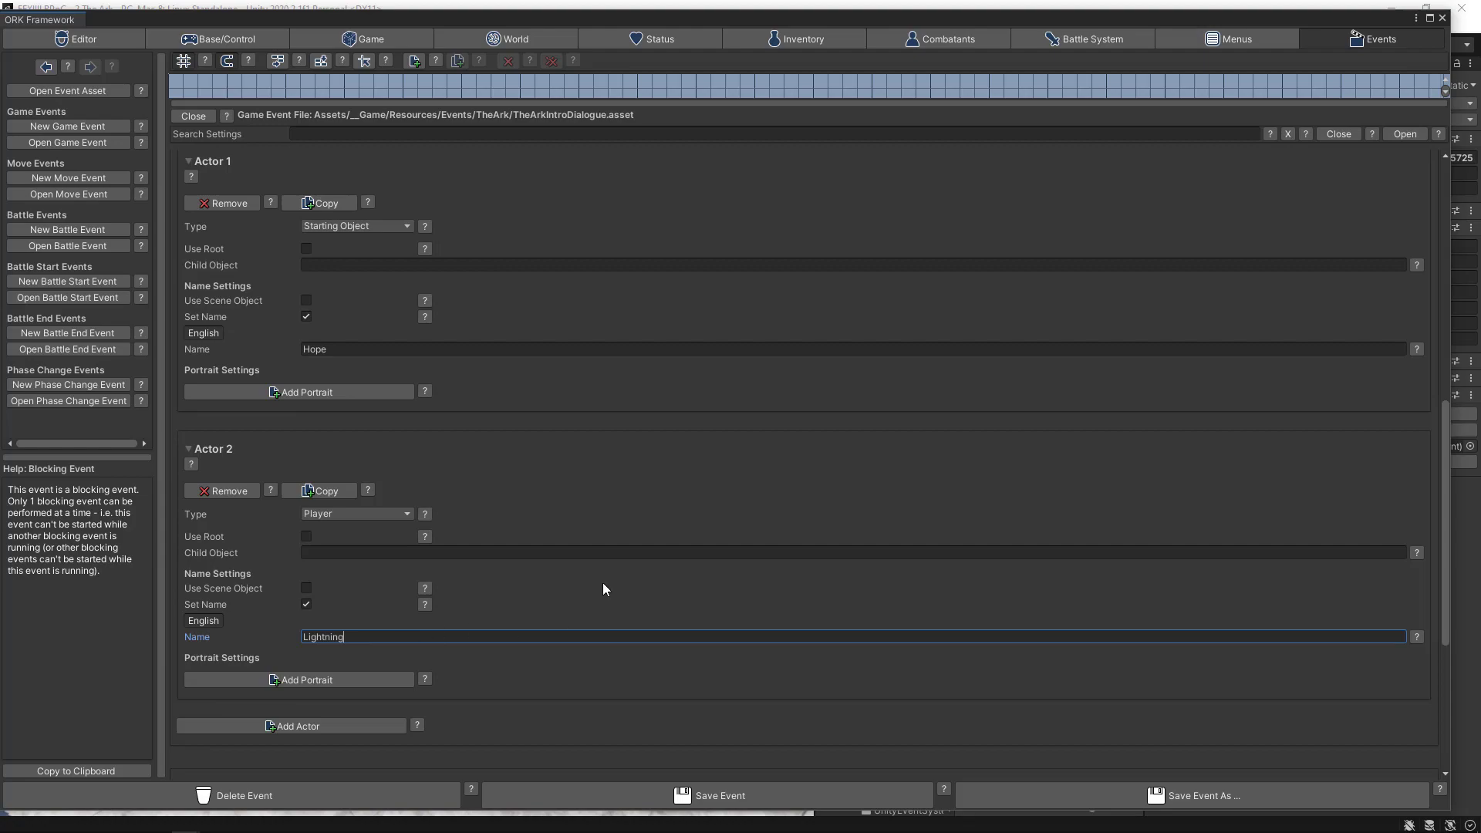
scroll(603, 581, "down", 1)
left_click(595, 505)
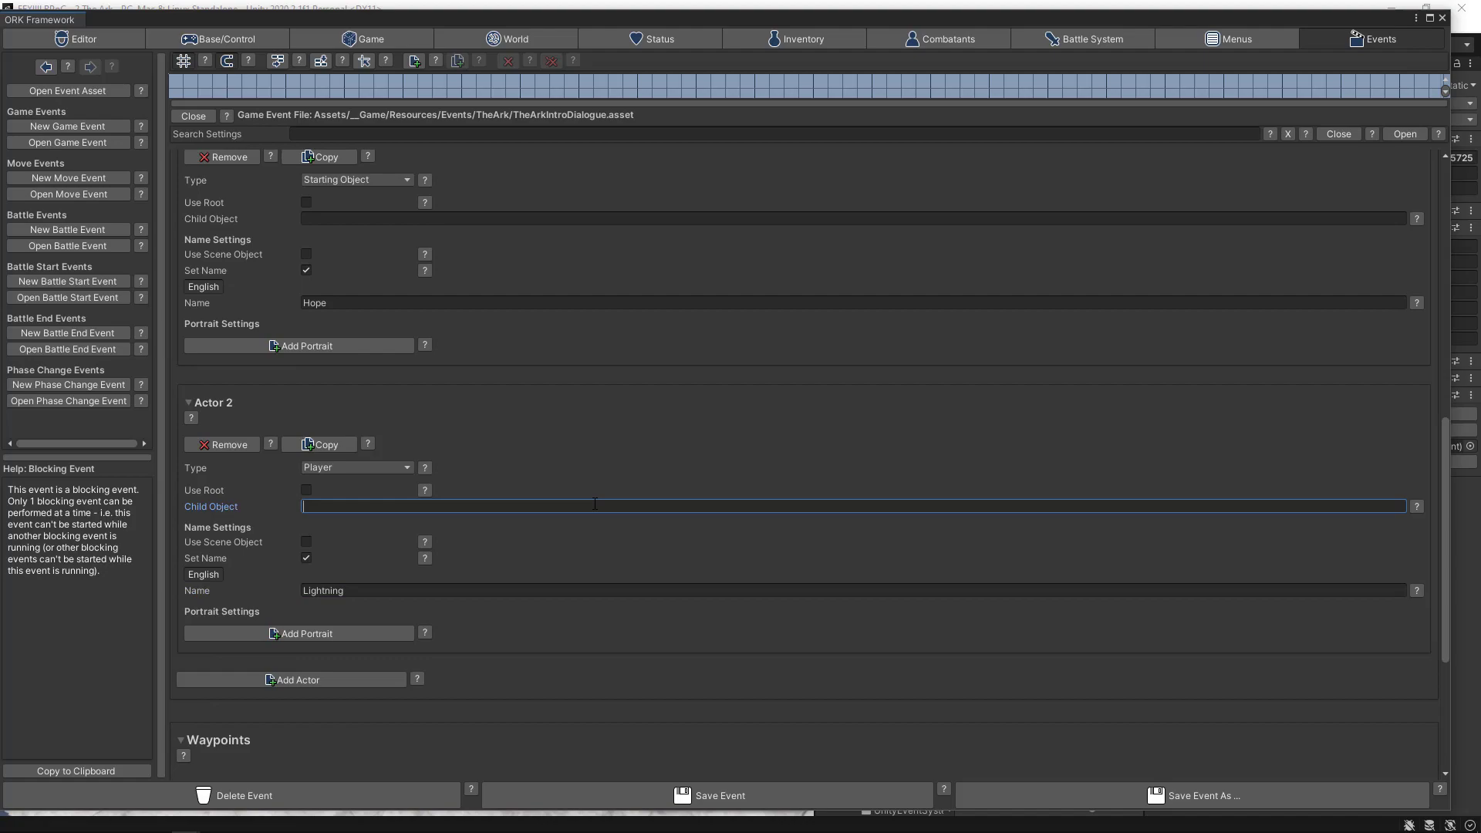
left_click(702, 792)
- Add a waypoint that finds its object by the name CameraPos0, narrowing the editor window to reveal the scene hierarchy
scroll(728, 636, "down", 3)
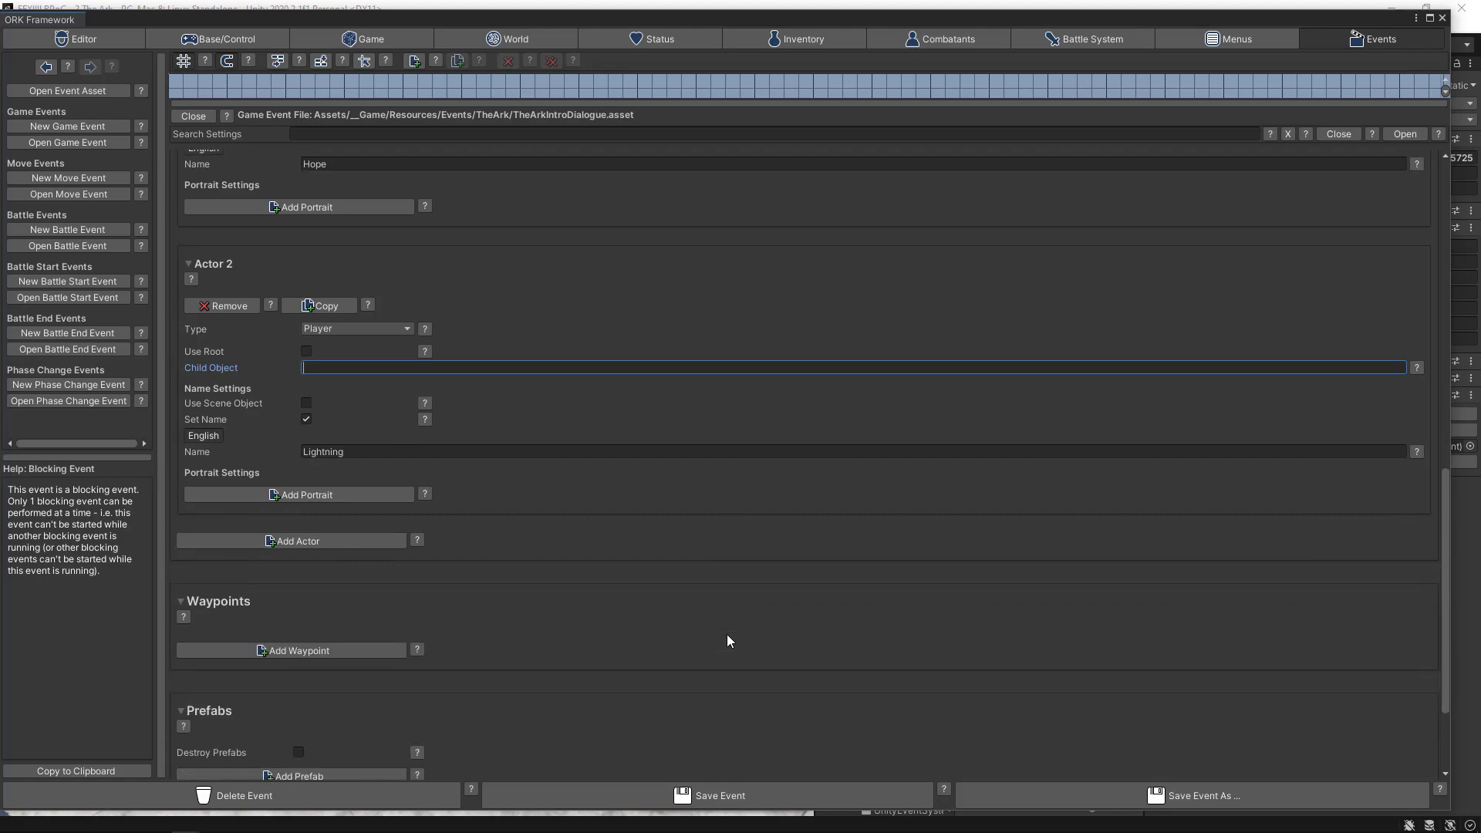
scroll(728, 635, "down", 3)
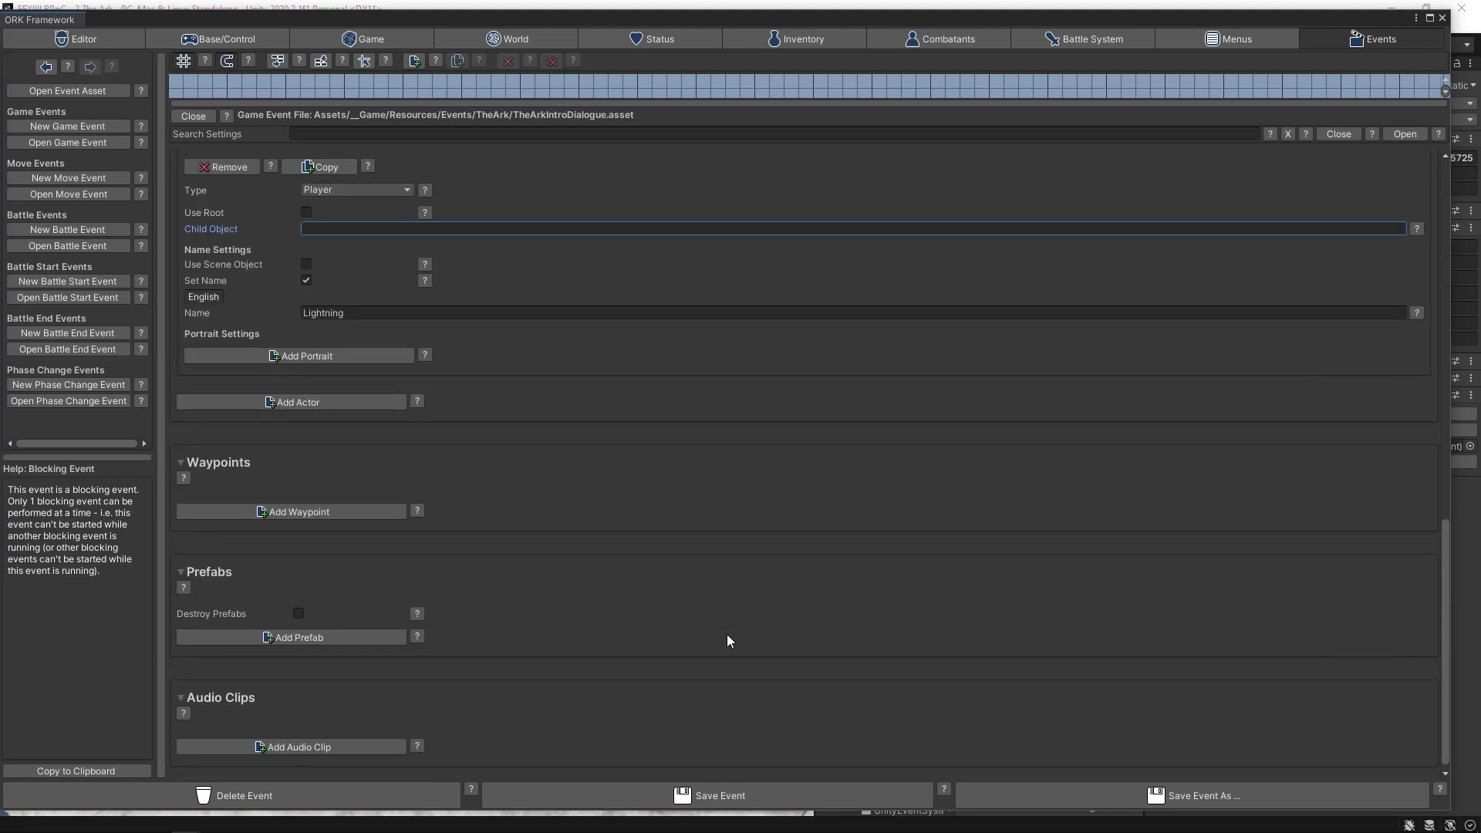
scroll(727, 637, "down", 1)
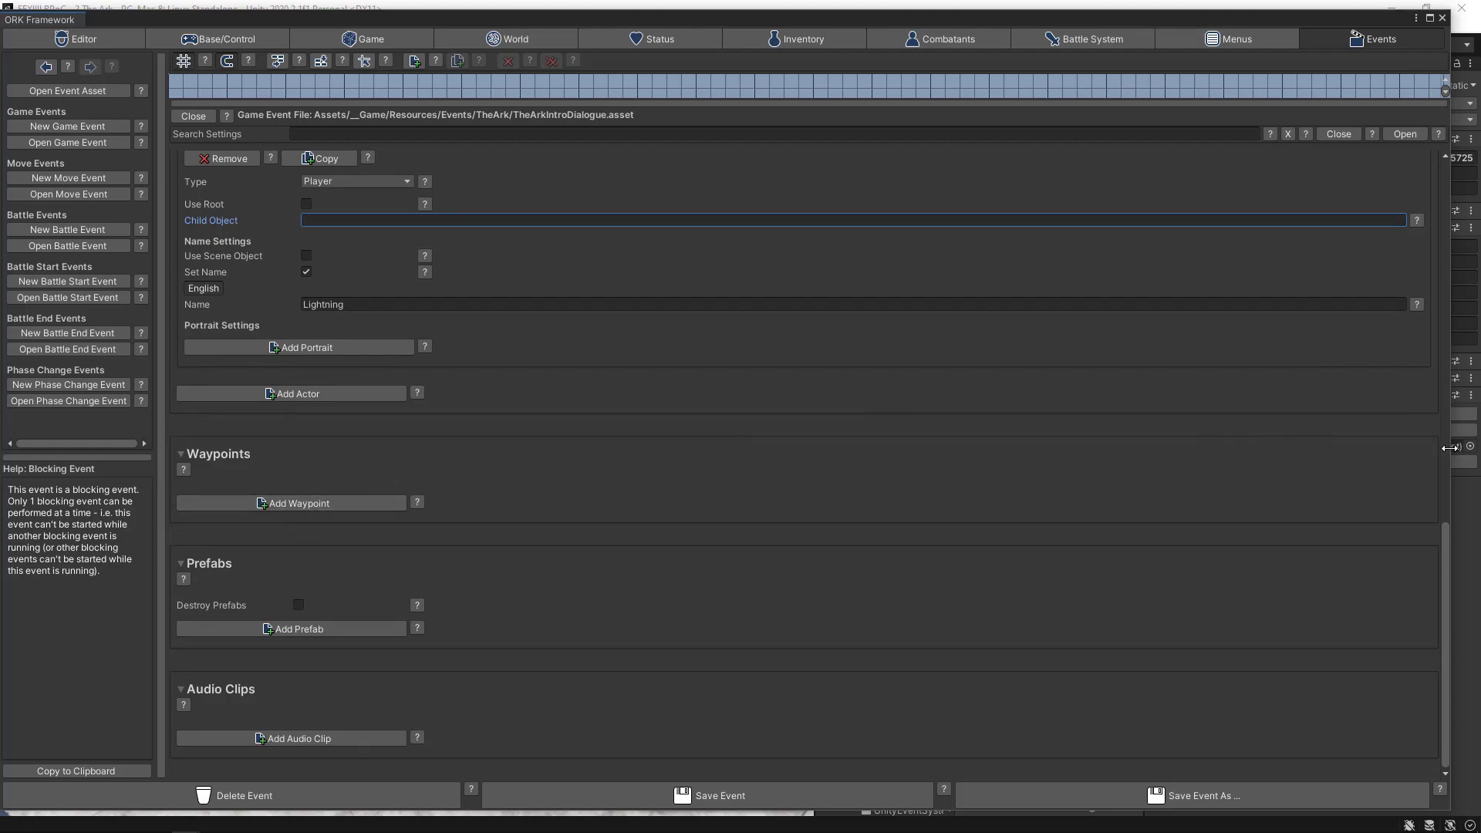
left_click_drag(1450, 447, 808, 440)
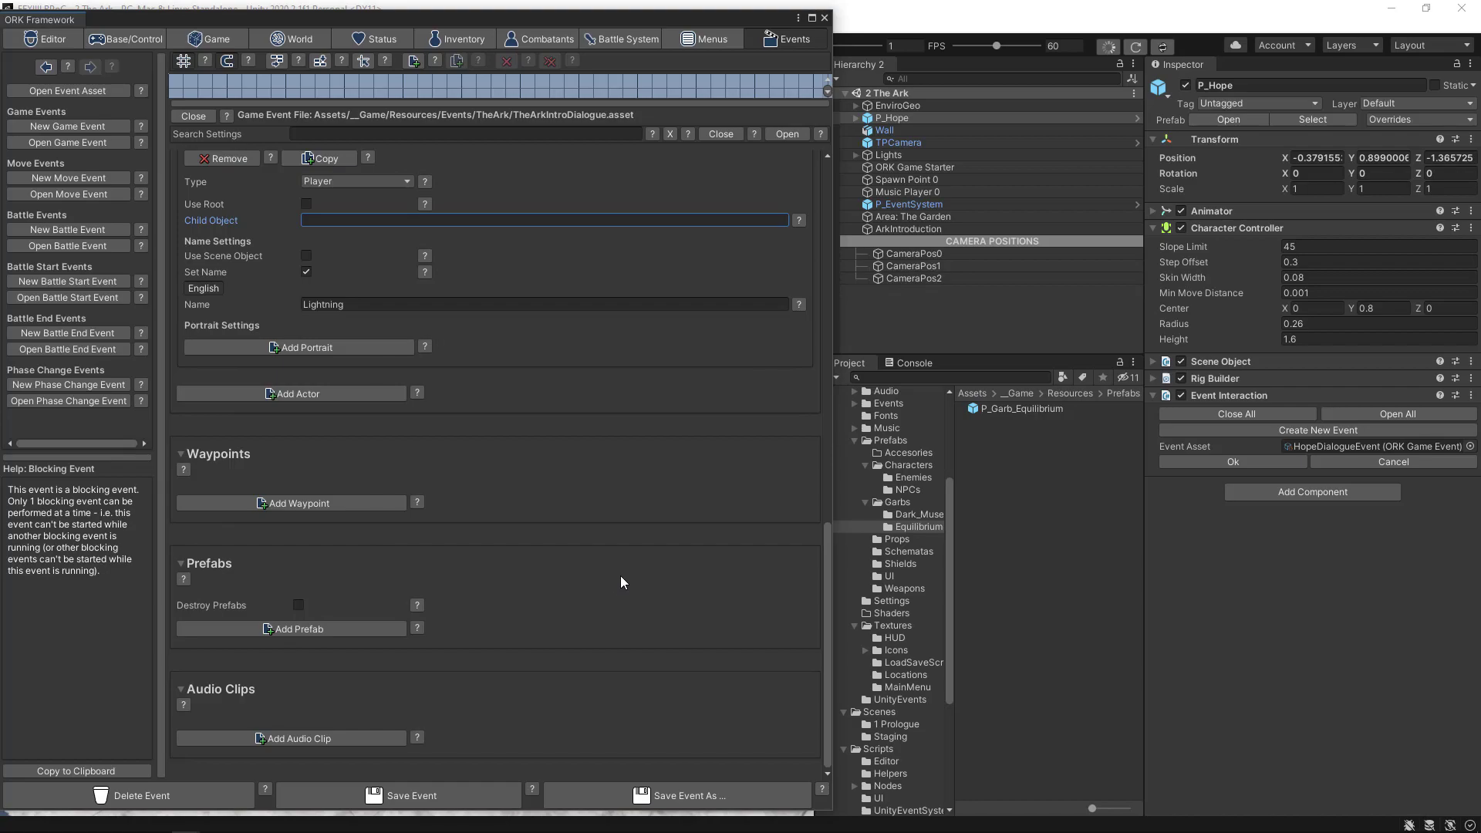
left_click(278, 502)
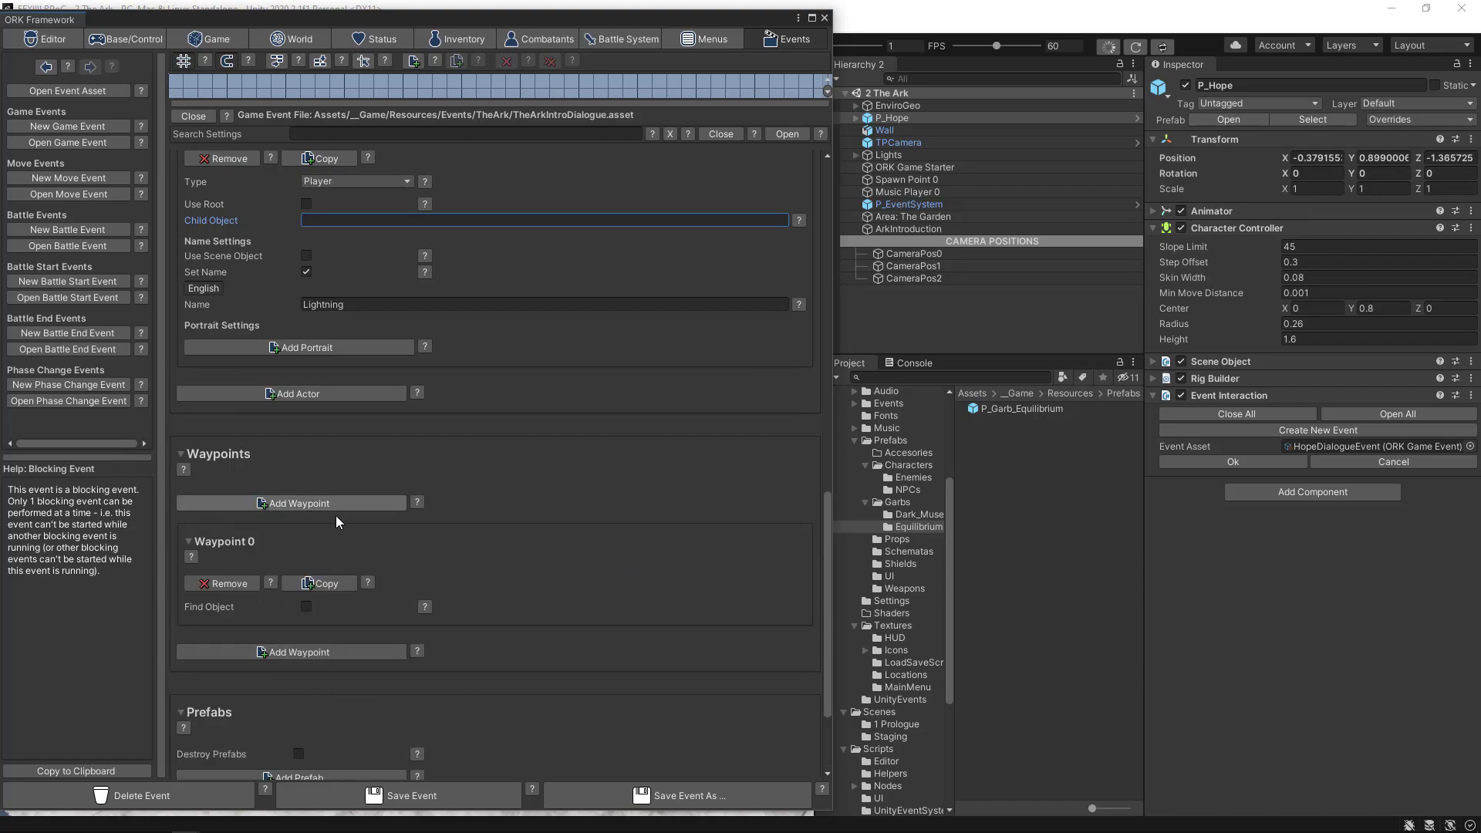
left_click(307, 606)
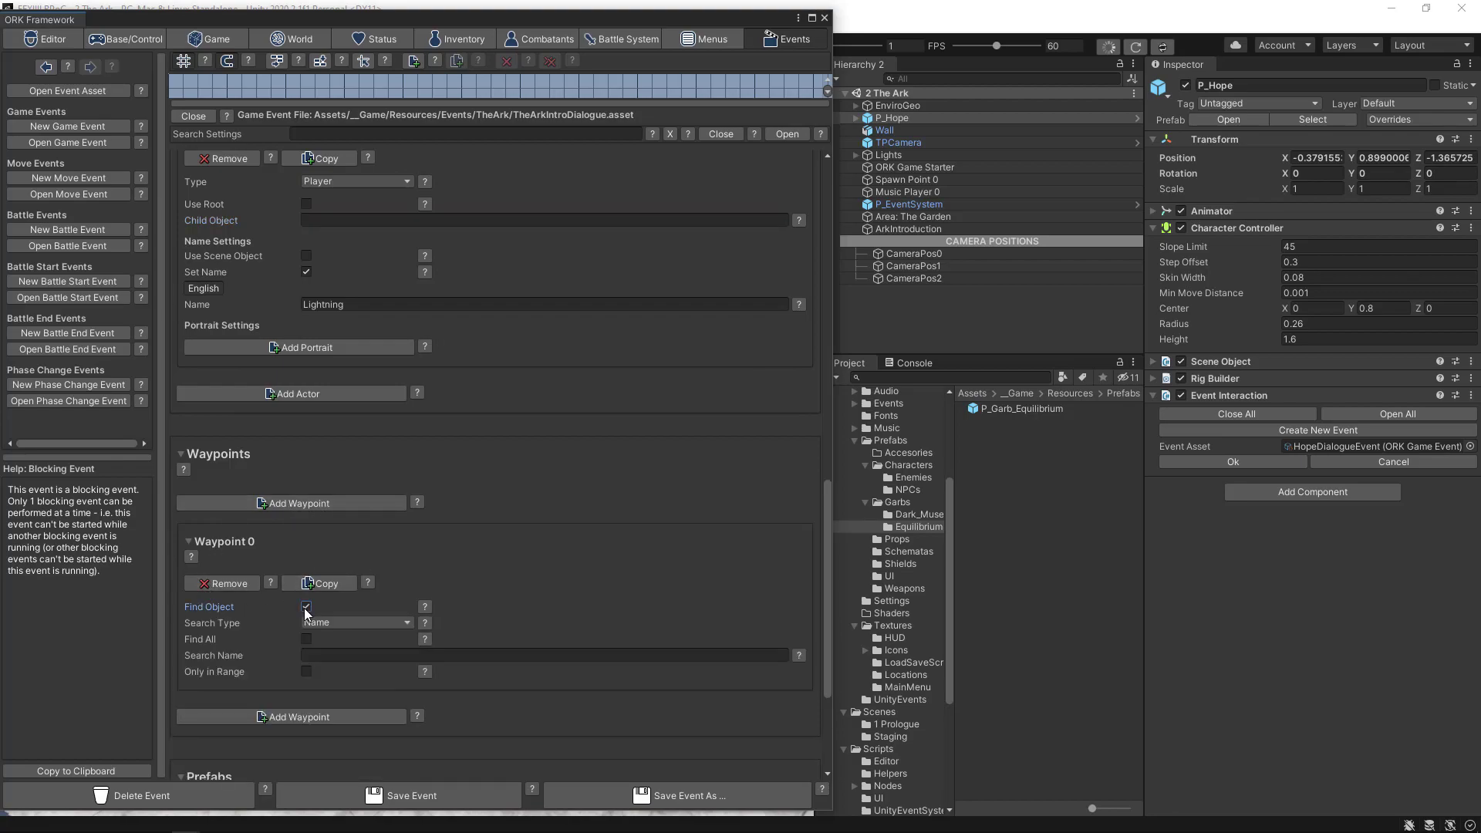
left_click(324, 655)
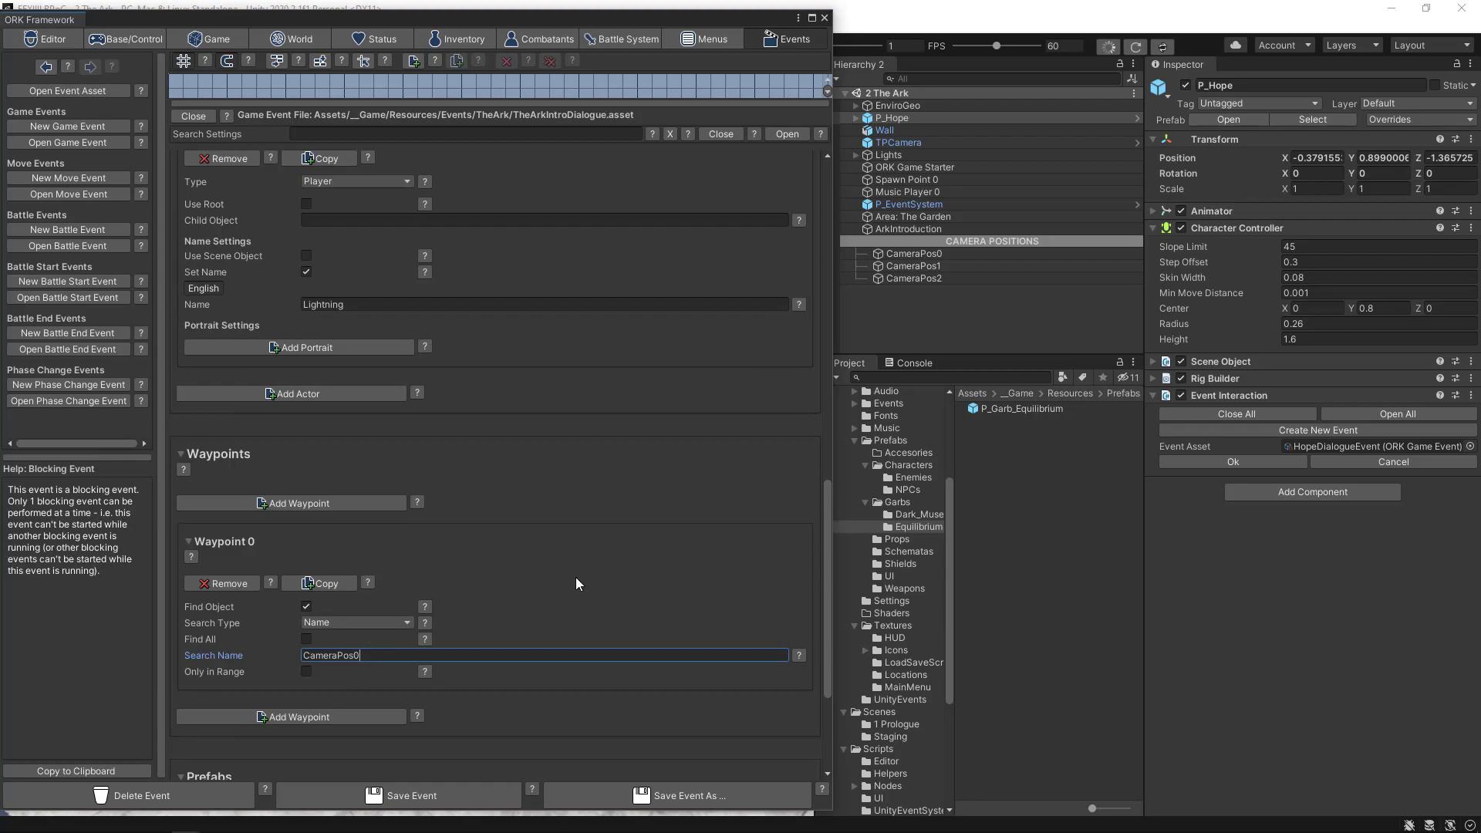
- Duplicate Waypoint 0 and set the copy's search name to CameraPos1
left_click(307, 584)
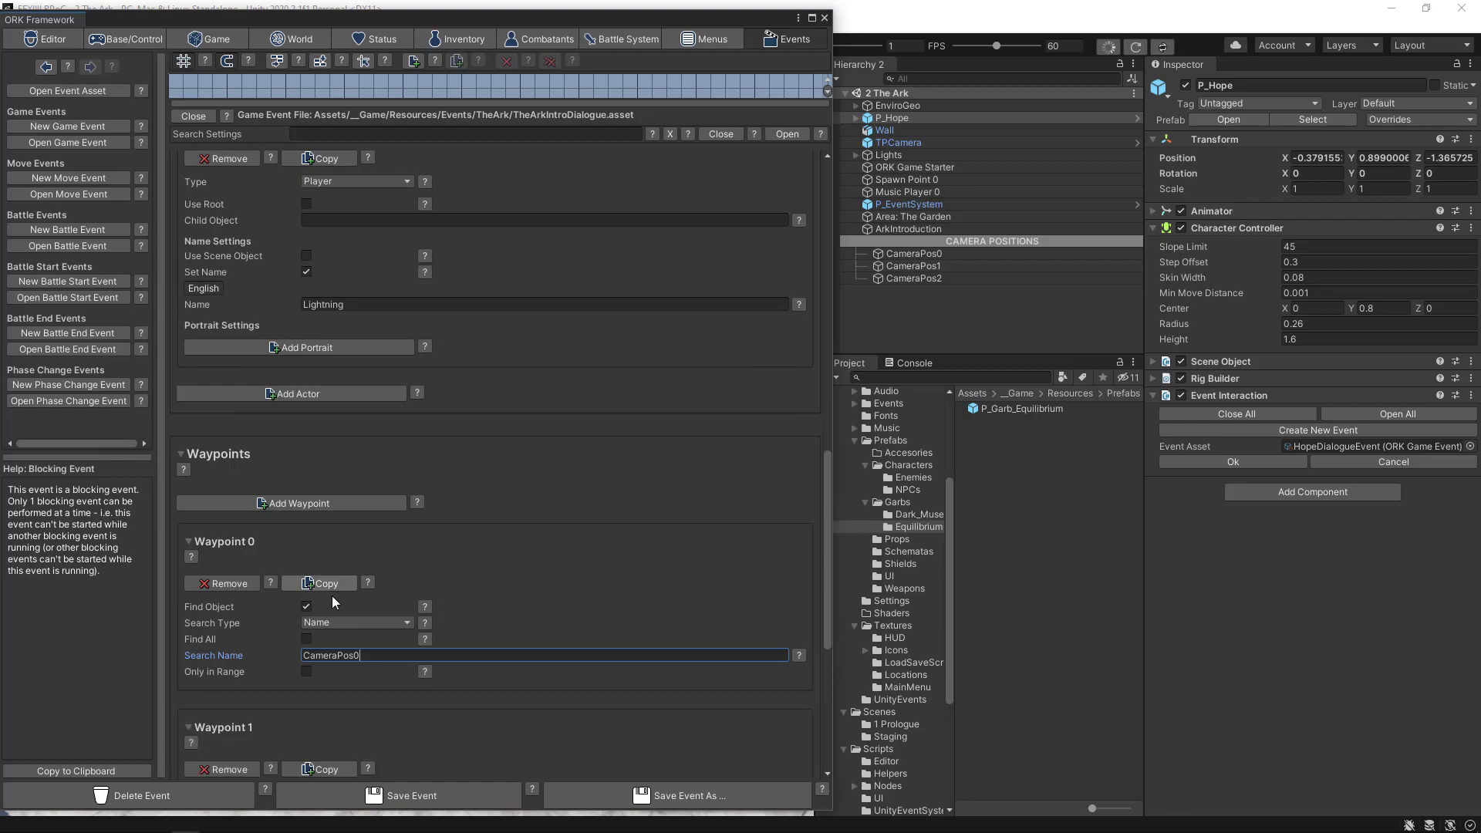
scroll(357, 710, "down", 3)
left_click(332, 702)
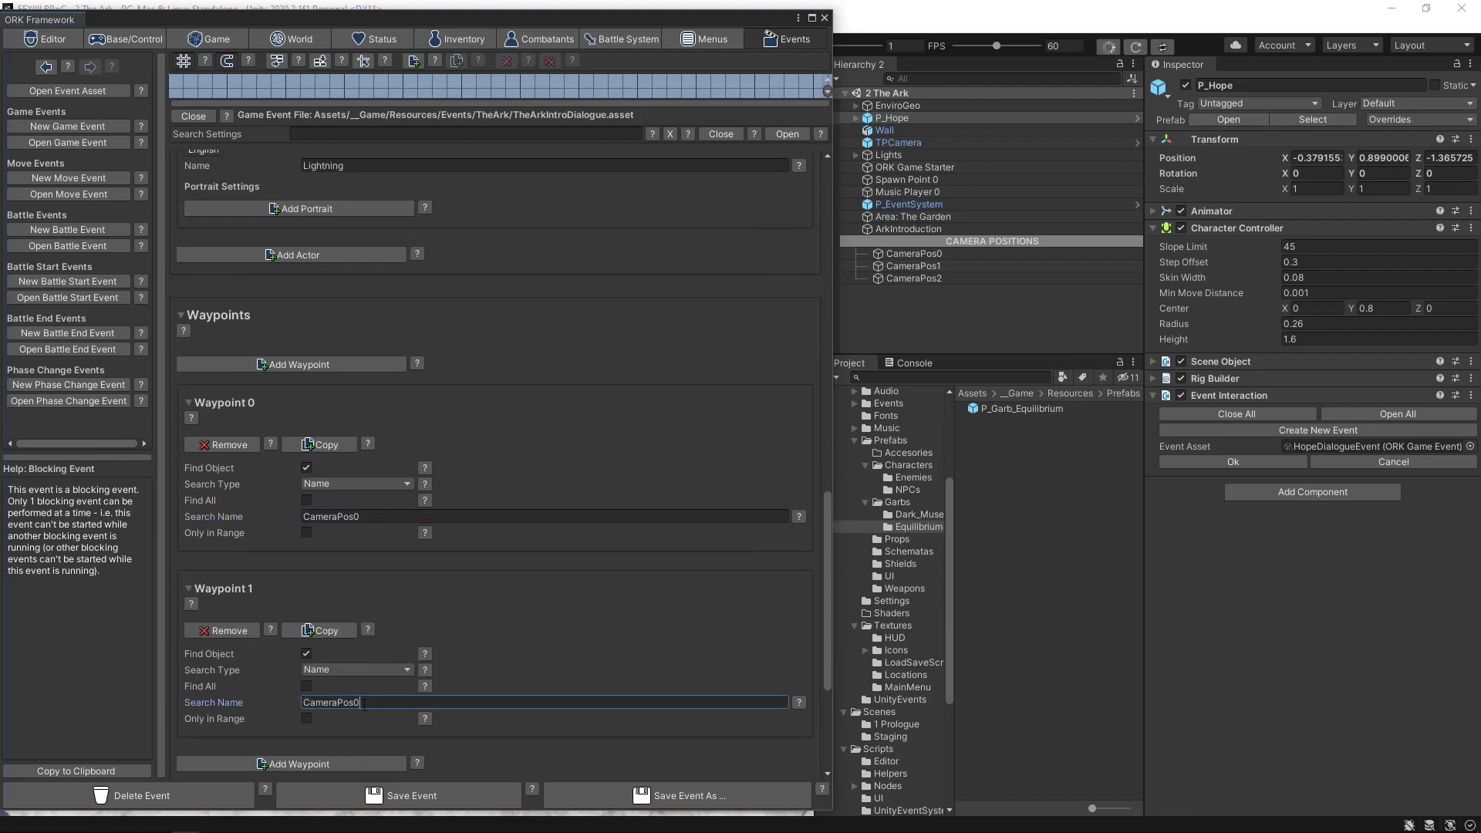
key("End")
type("1")
- Duplicate Waypoint 1, set the copy's search name to CameraPos2, and save the event
left_click(320, 630)
scroll(457, 650, "down", 3)
left_click(370, 750)
key("BackSpace")
type("2")
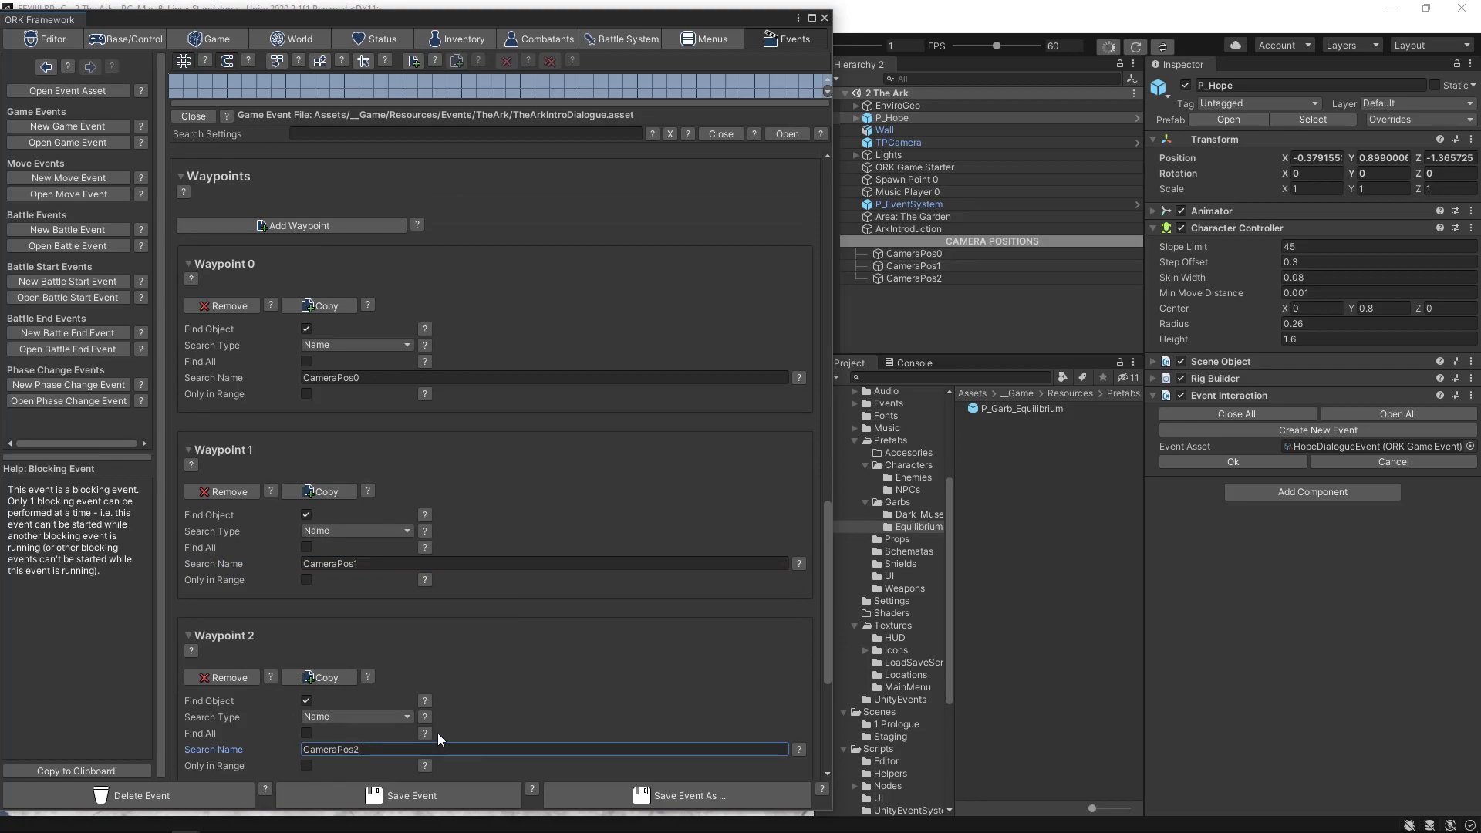
scroll(540, 659, "down", 3)
left_click(437, 797)
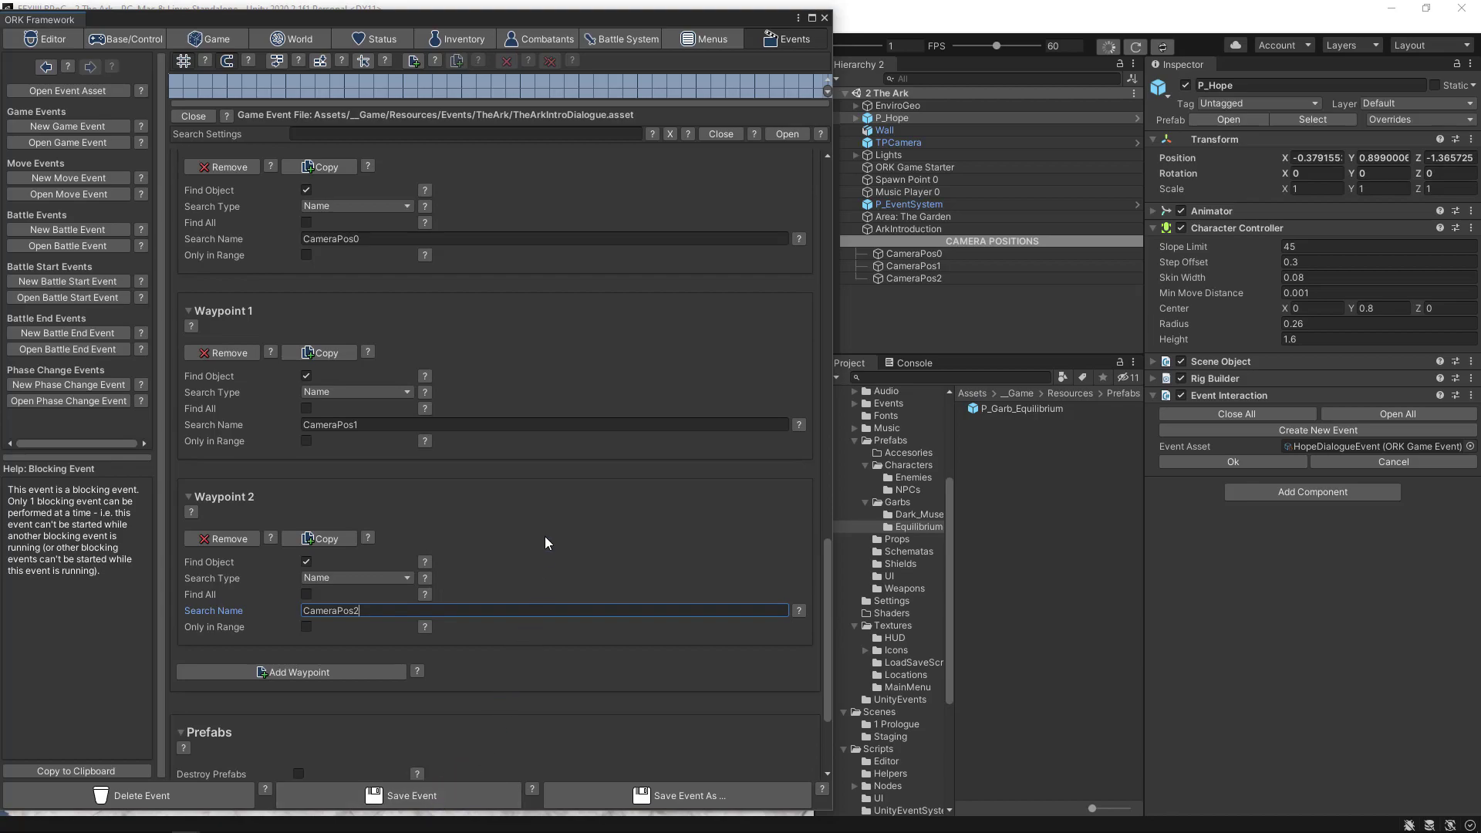
scroll(545, 540, "down", 4)
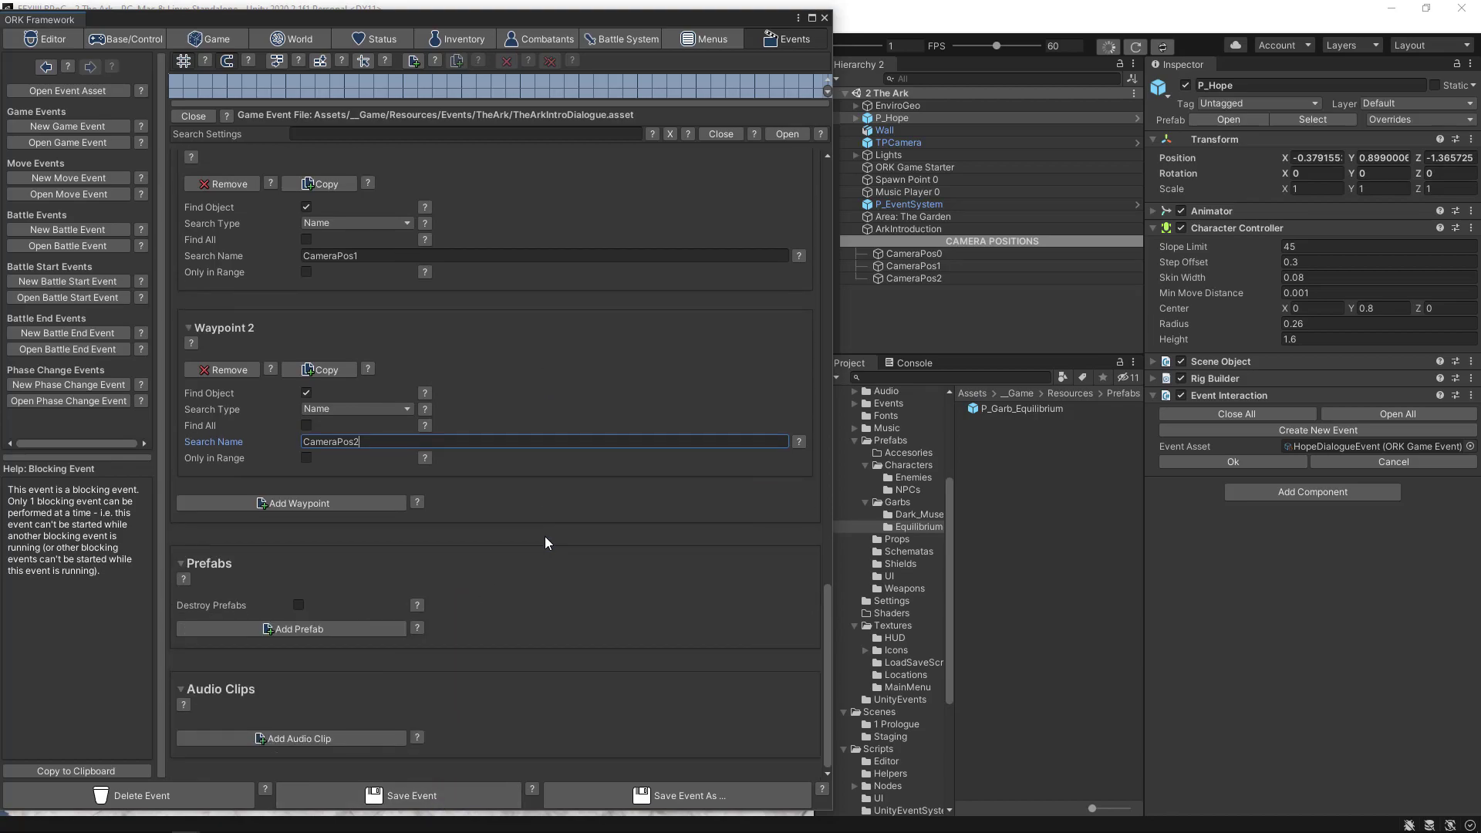
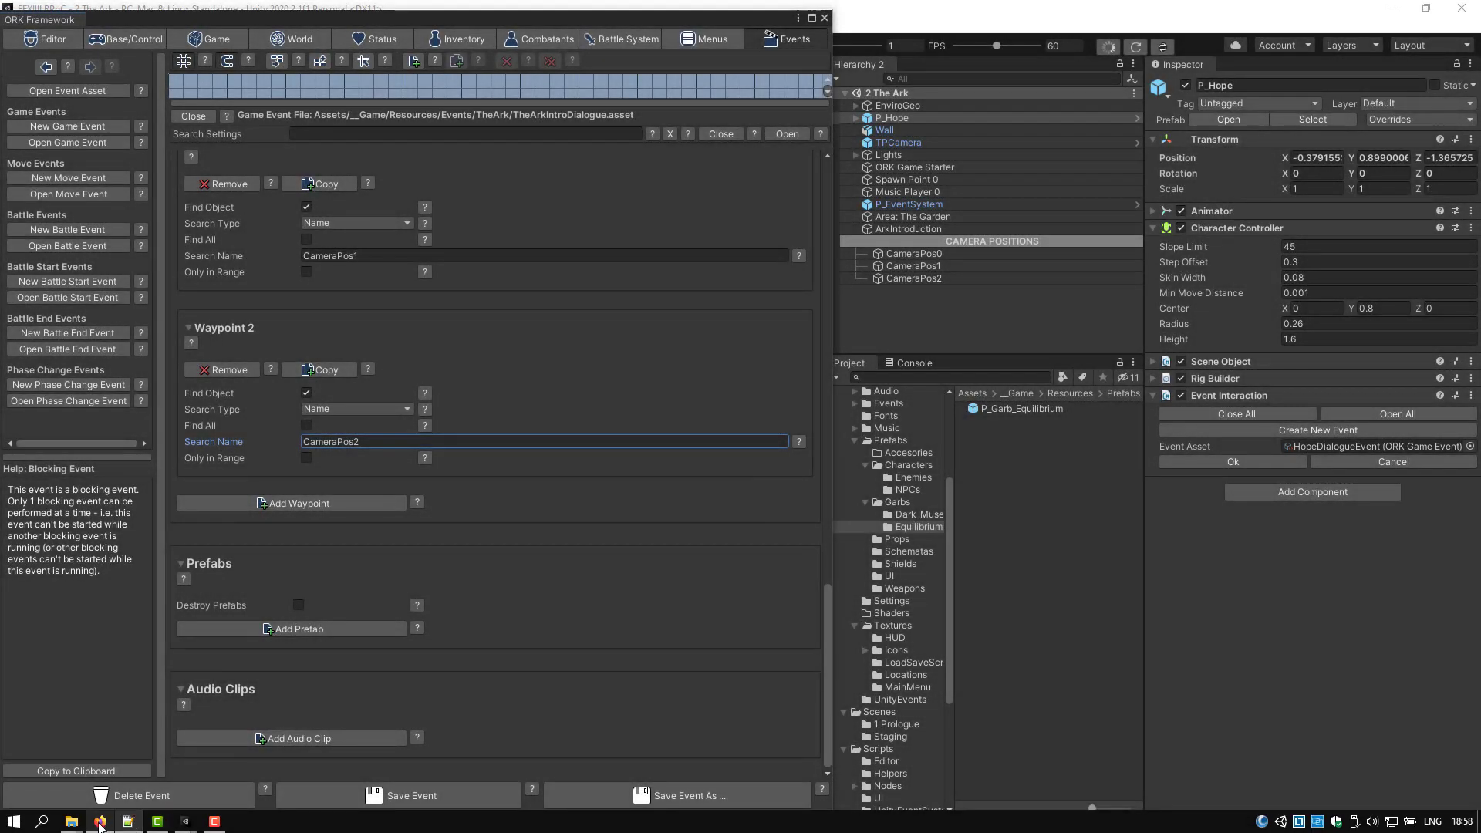
- Switch to Speechelo in Firefox and listen to the sample of the Owen - Kid voice
left_click(101, 821)
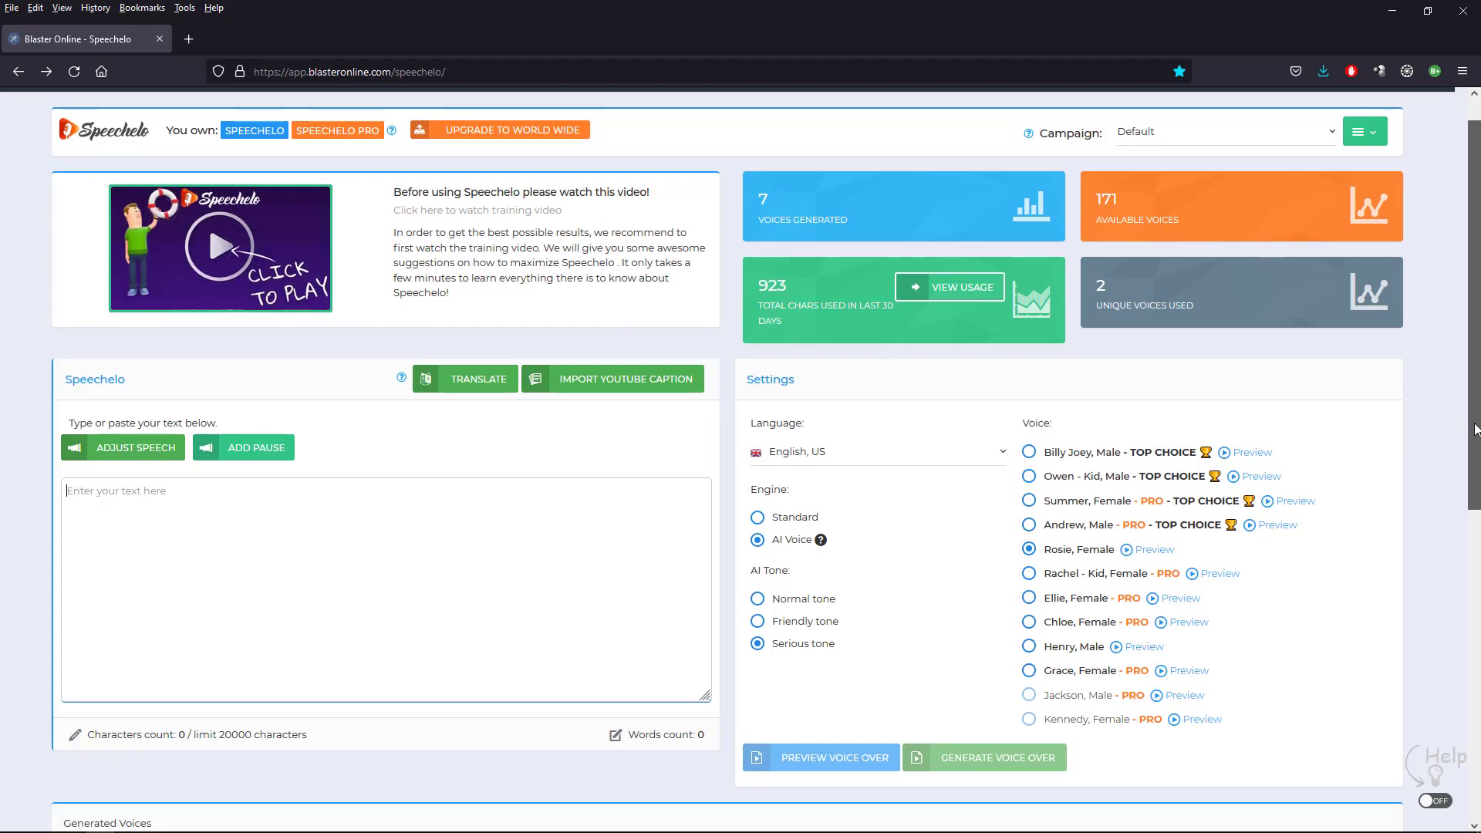
left_click_drag(1475, 422, 1475, 427)
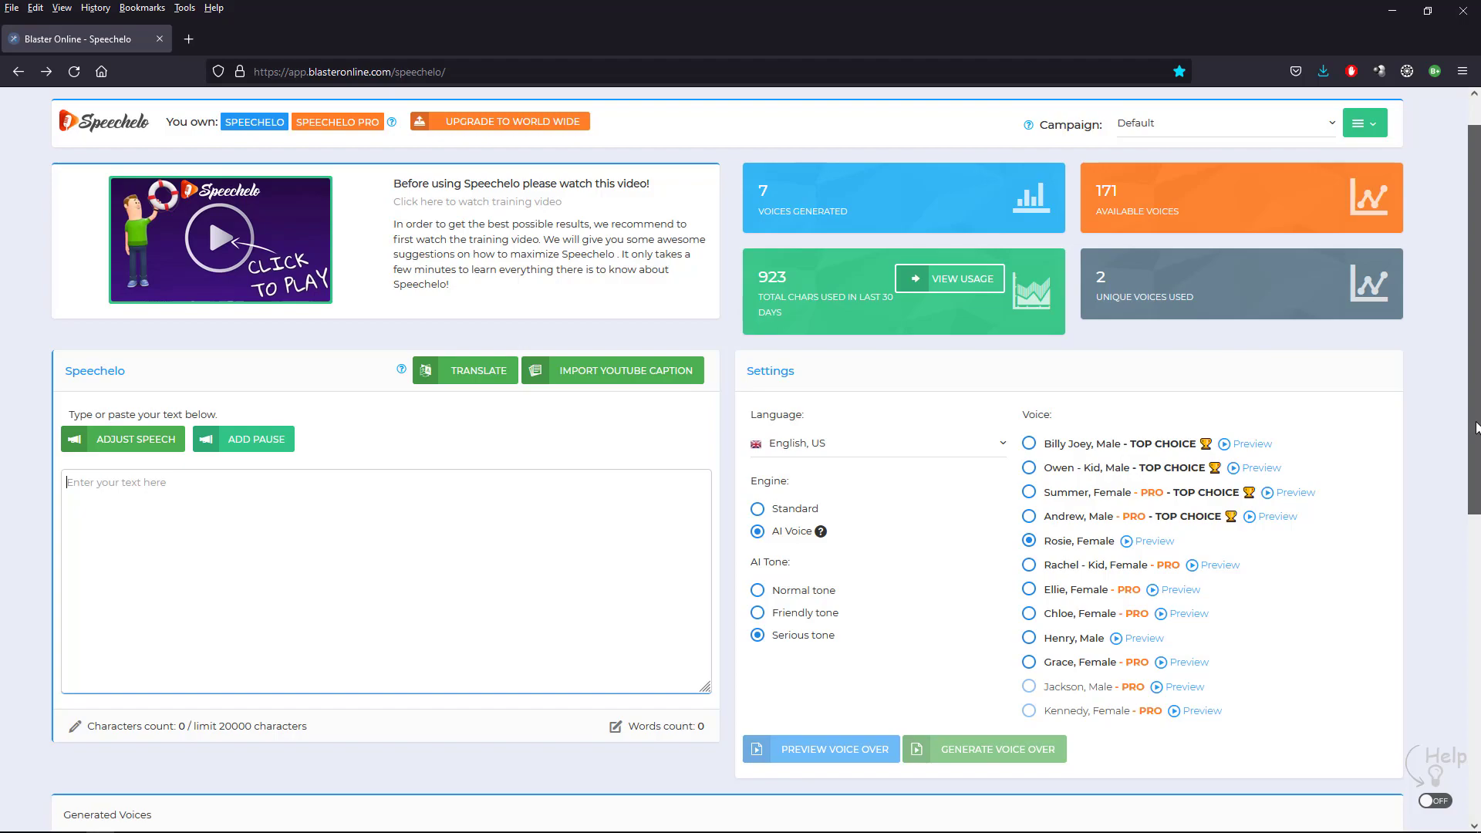
left_click_drag(1475, 427, 1476, 422)
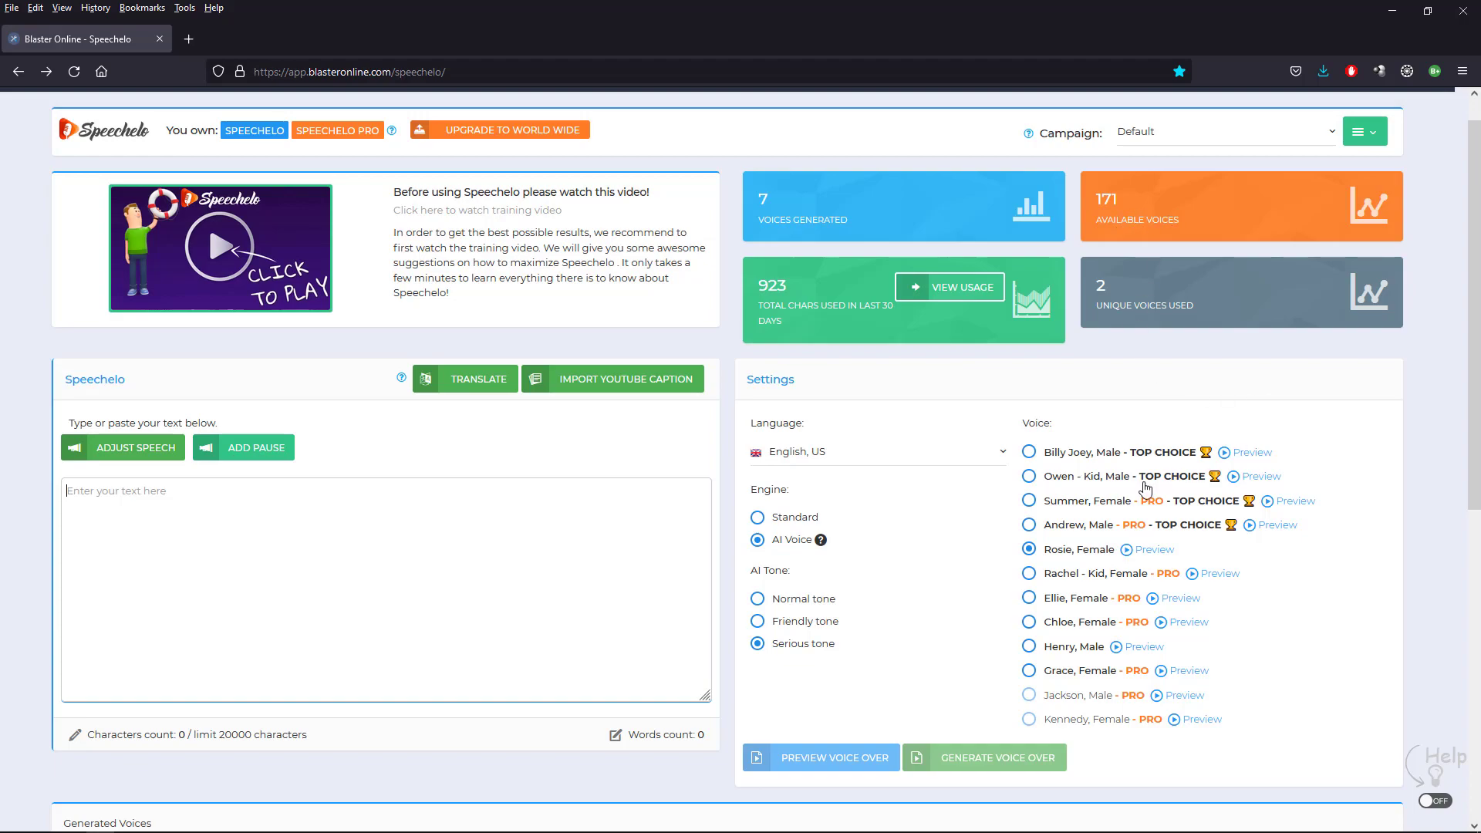
left_click(1236, 480)
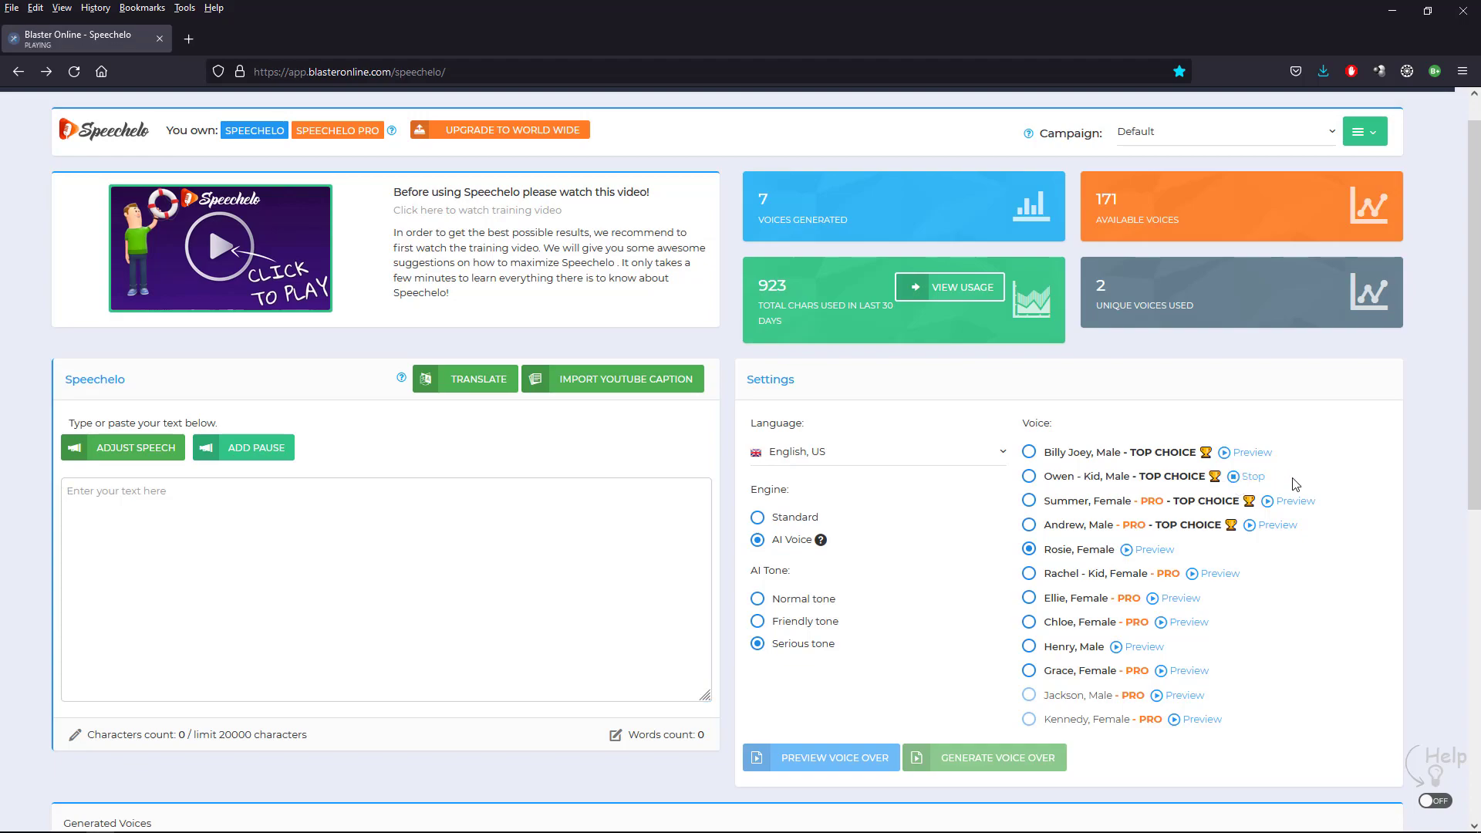
left_click(1237, 479)
- Enter the text "Hello world!" and preview its voice-over with the Rosie voice, closing the preview once heard
left_click(207, 487)
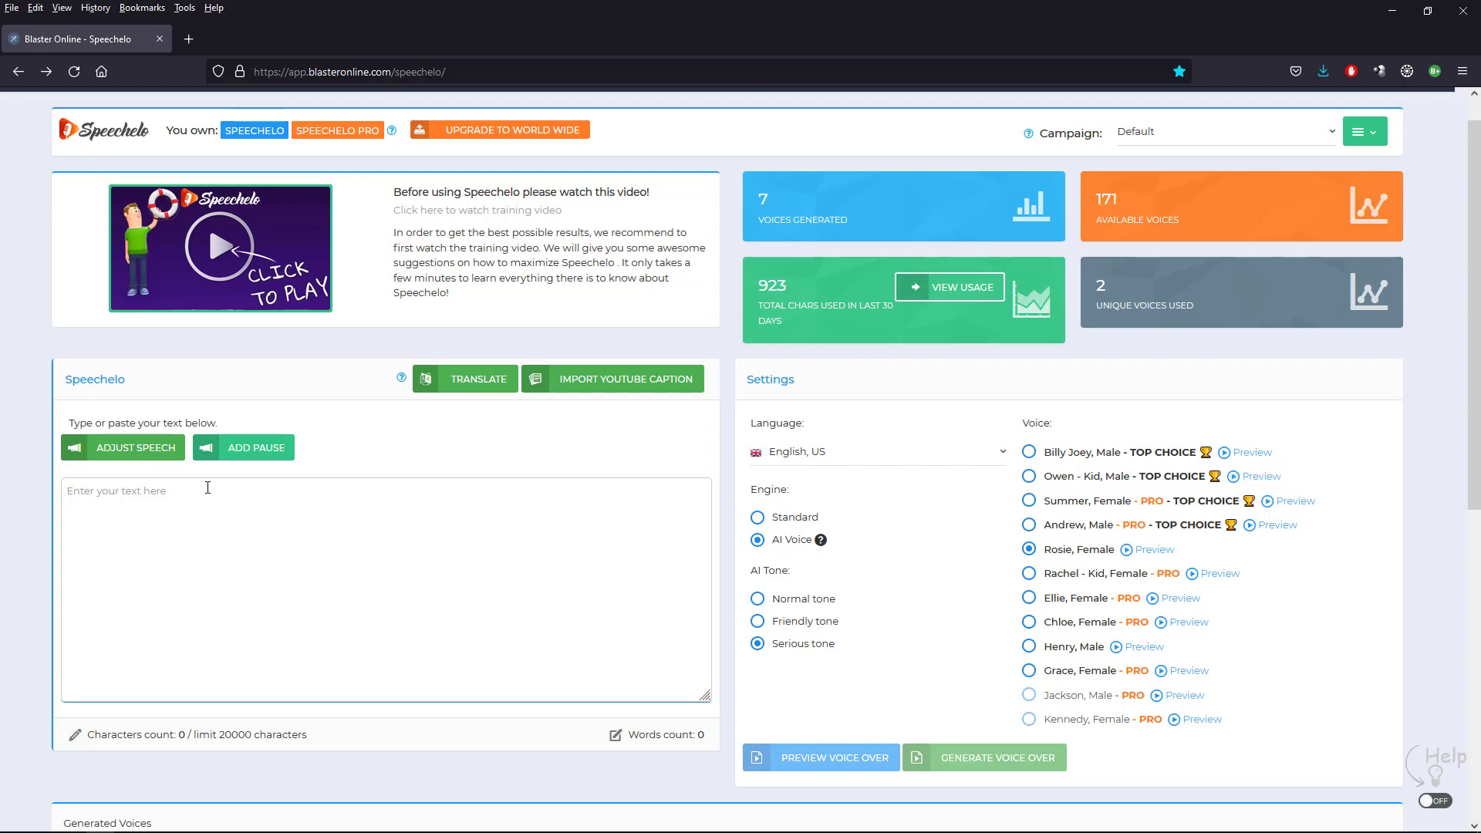
type("He")
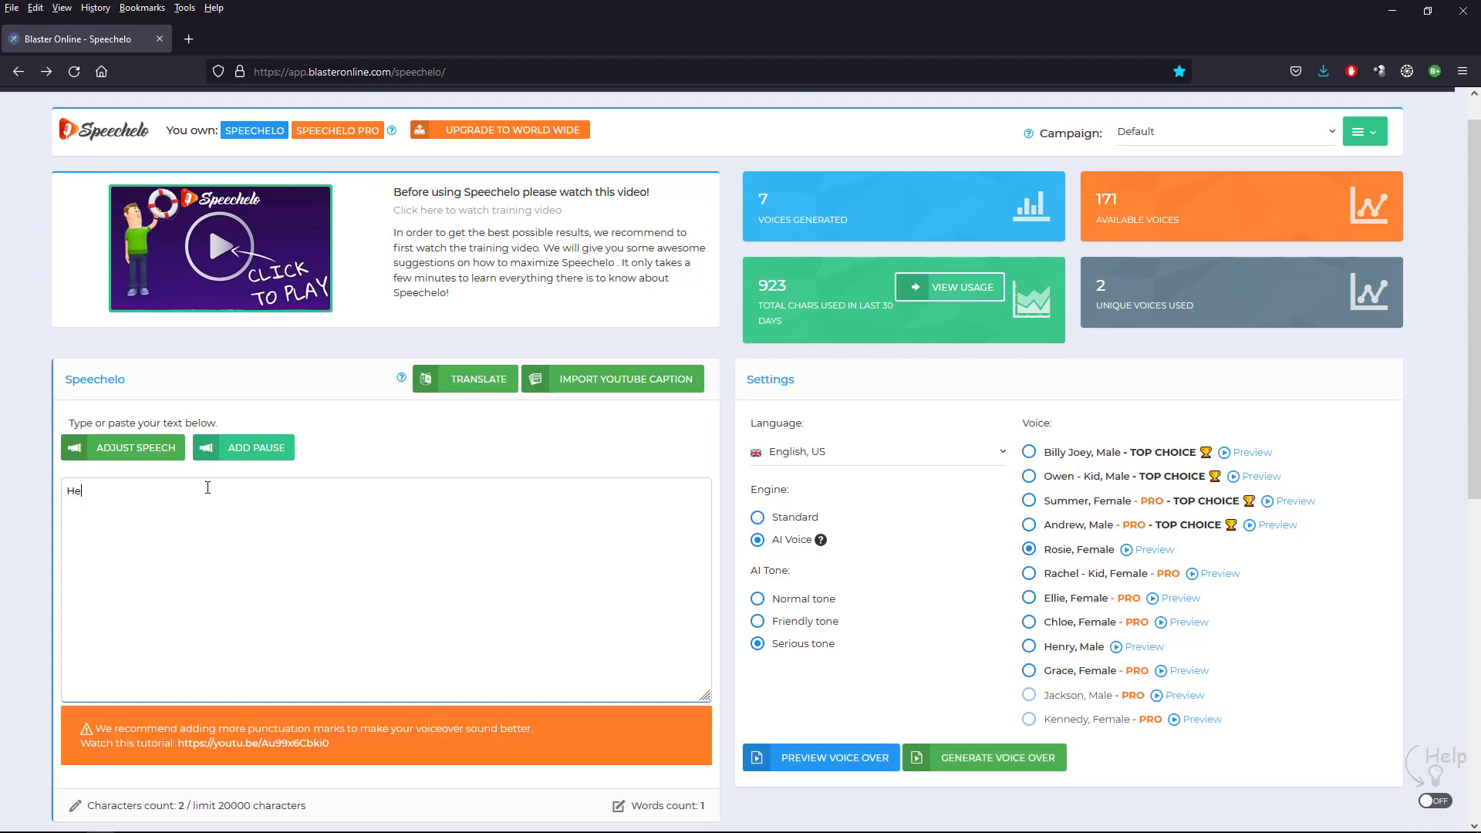
type("llo world!")
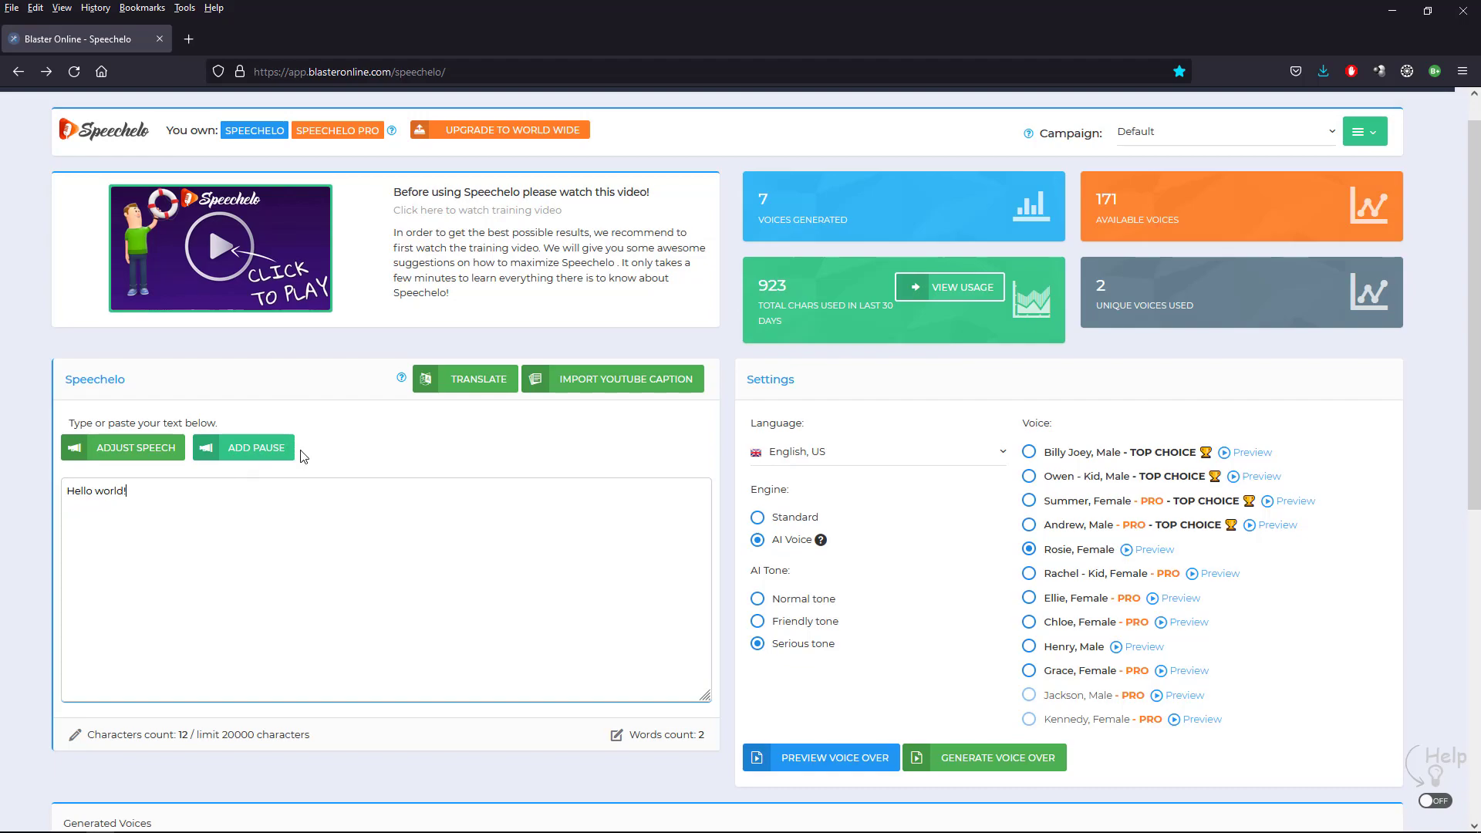
left_click(791, 759)
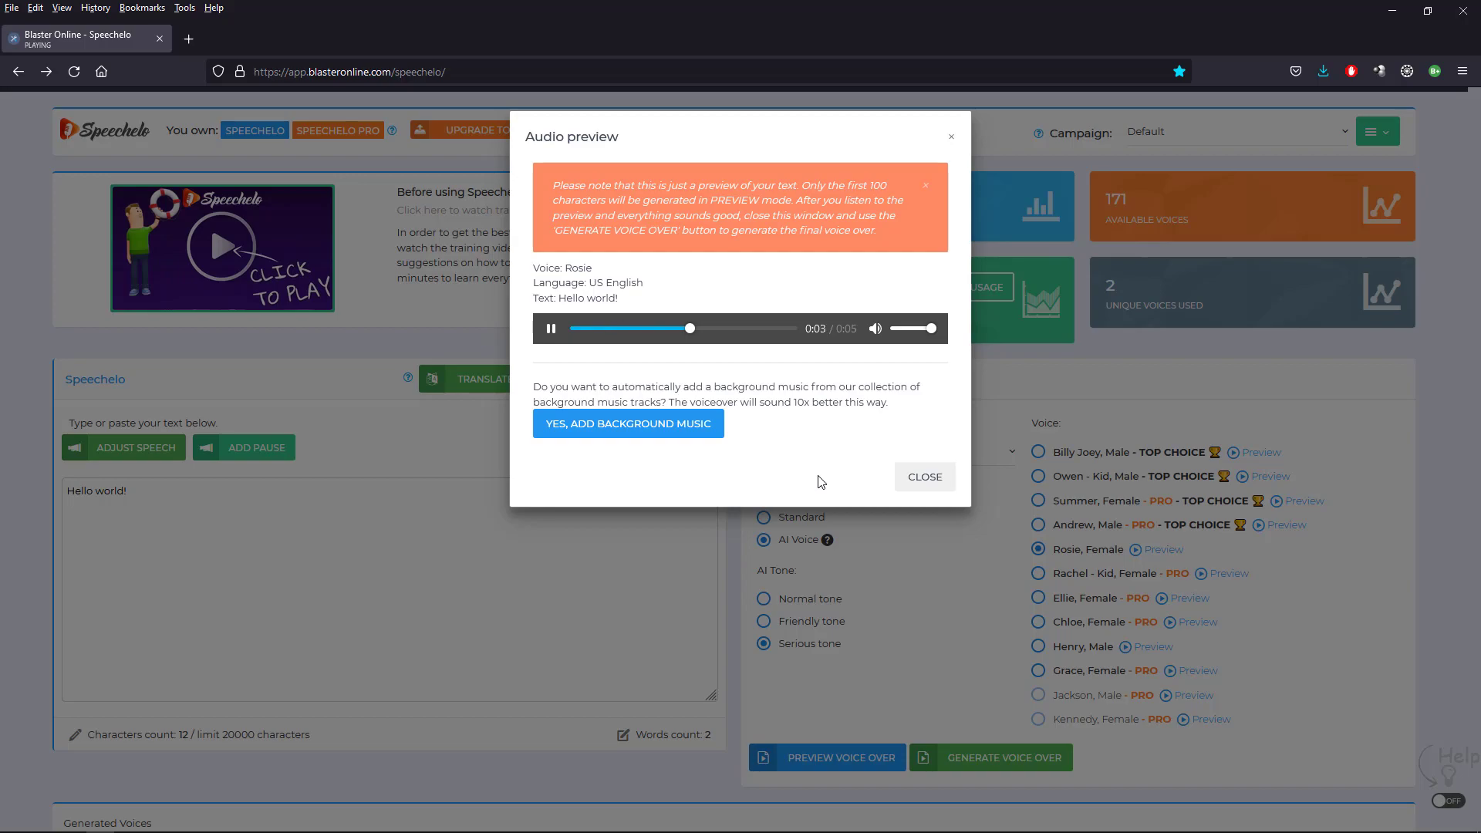
left_click(928, 478)
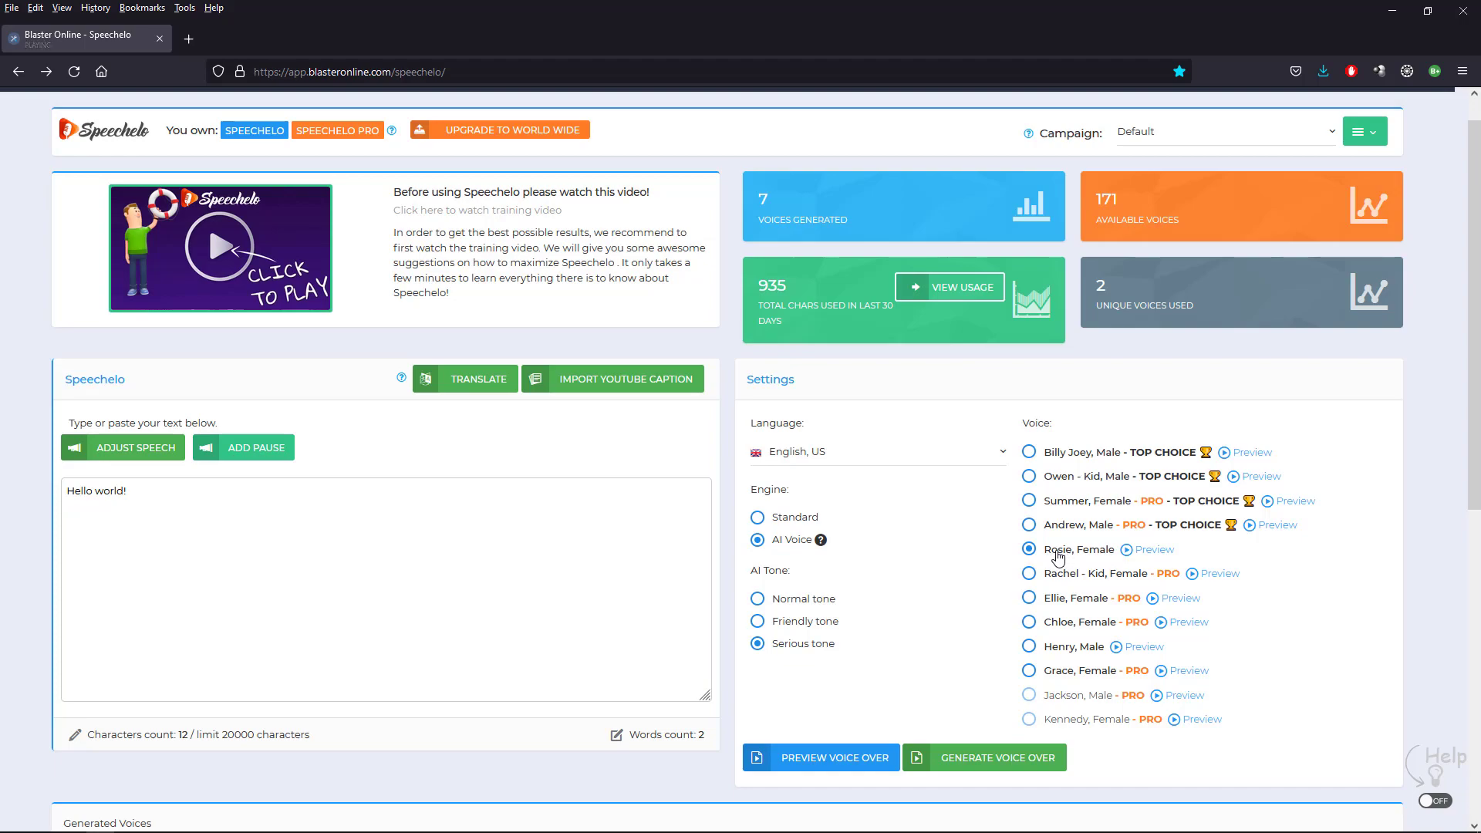
- Select the Owen - Kid voice to compare its AI tone options, and return to the Rosie voice
left_click(1029, 477)
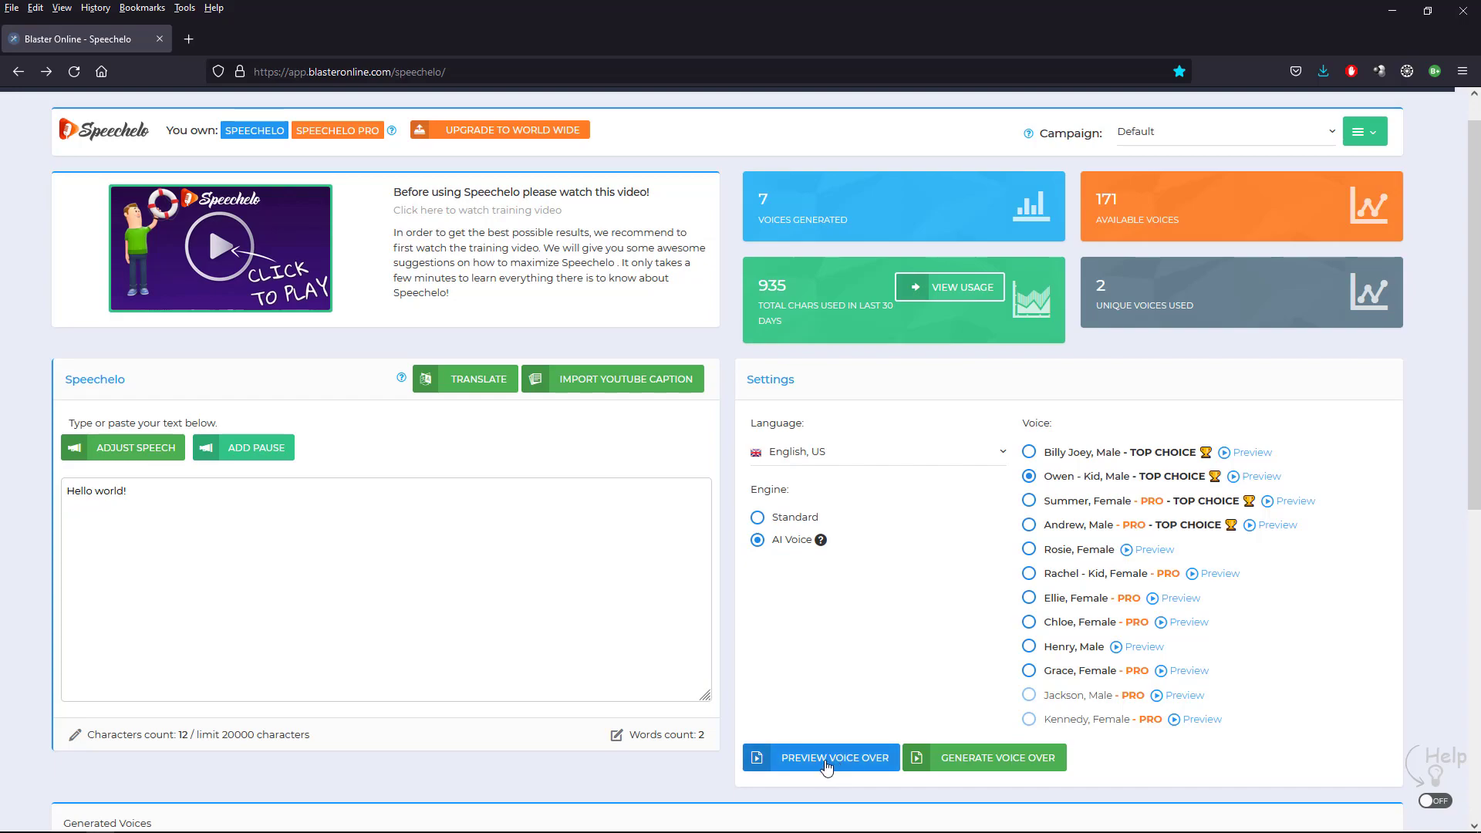
mouse_move(821, 548)
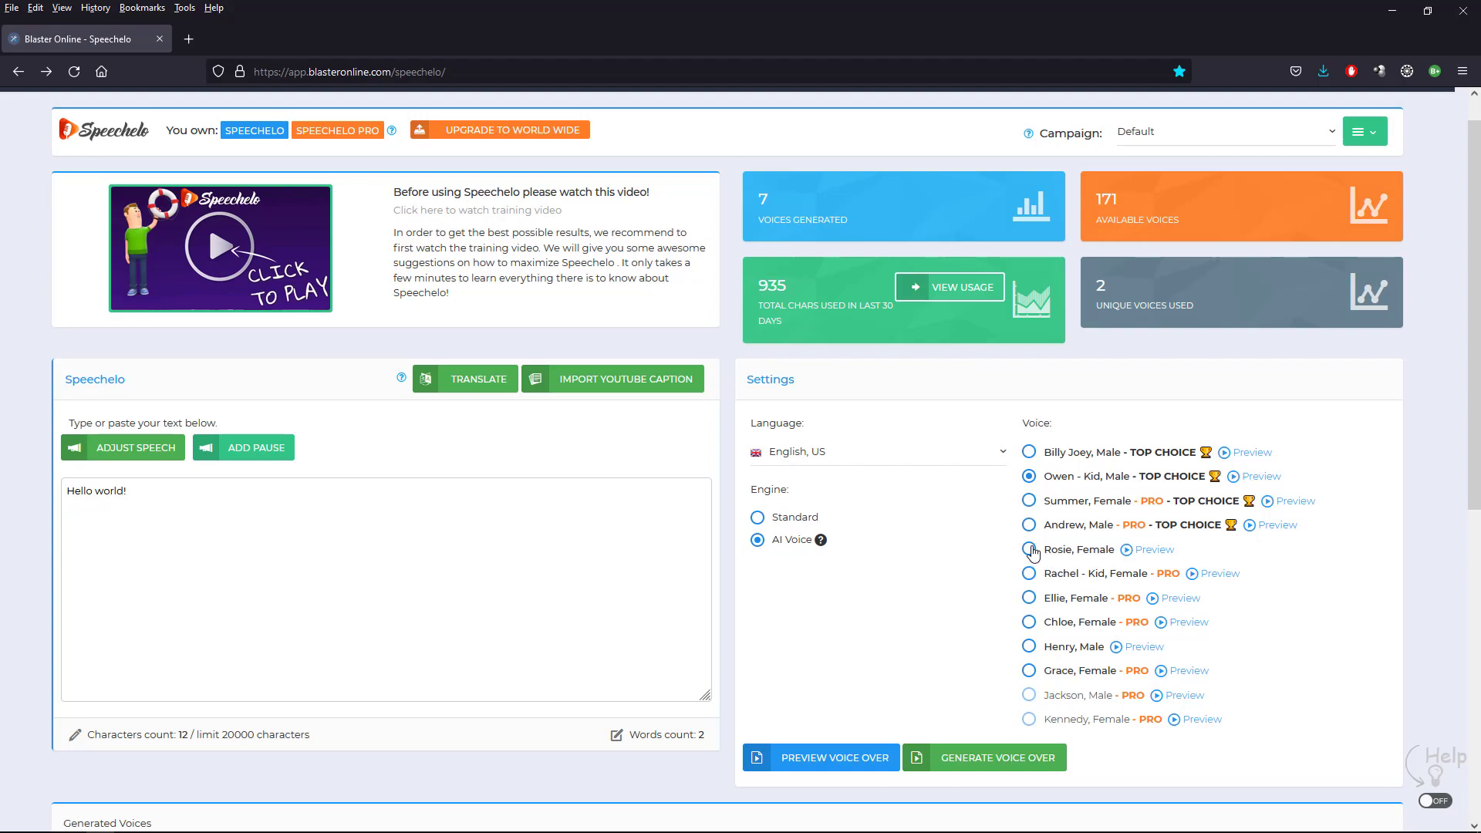
left_click(1030, 550)
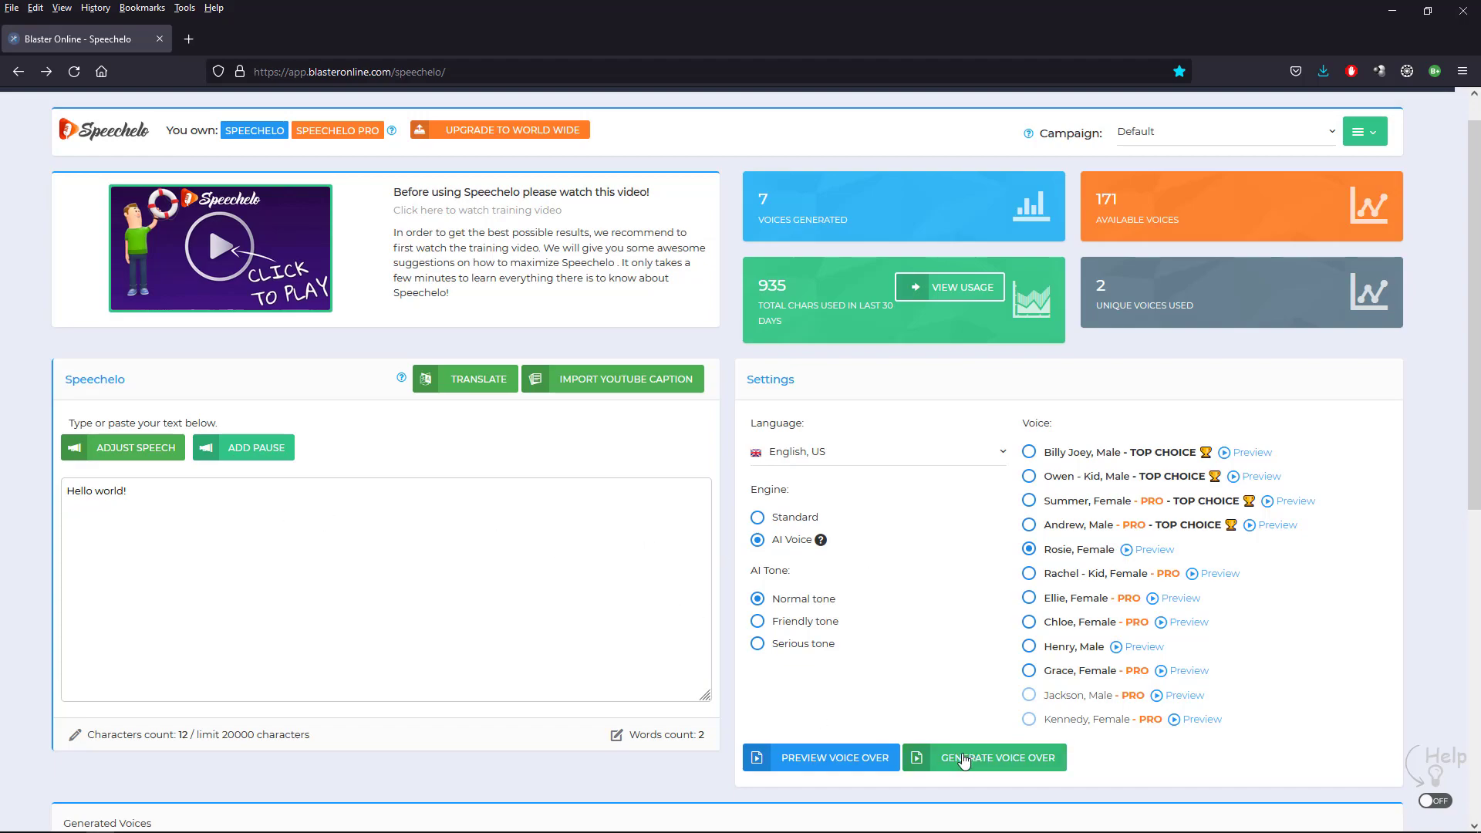
- Download the generated Owen - Kid line starting "As long as you're here, you're safe", choosing to save the MP3 file
scroll(954, 604, "down", 6)
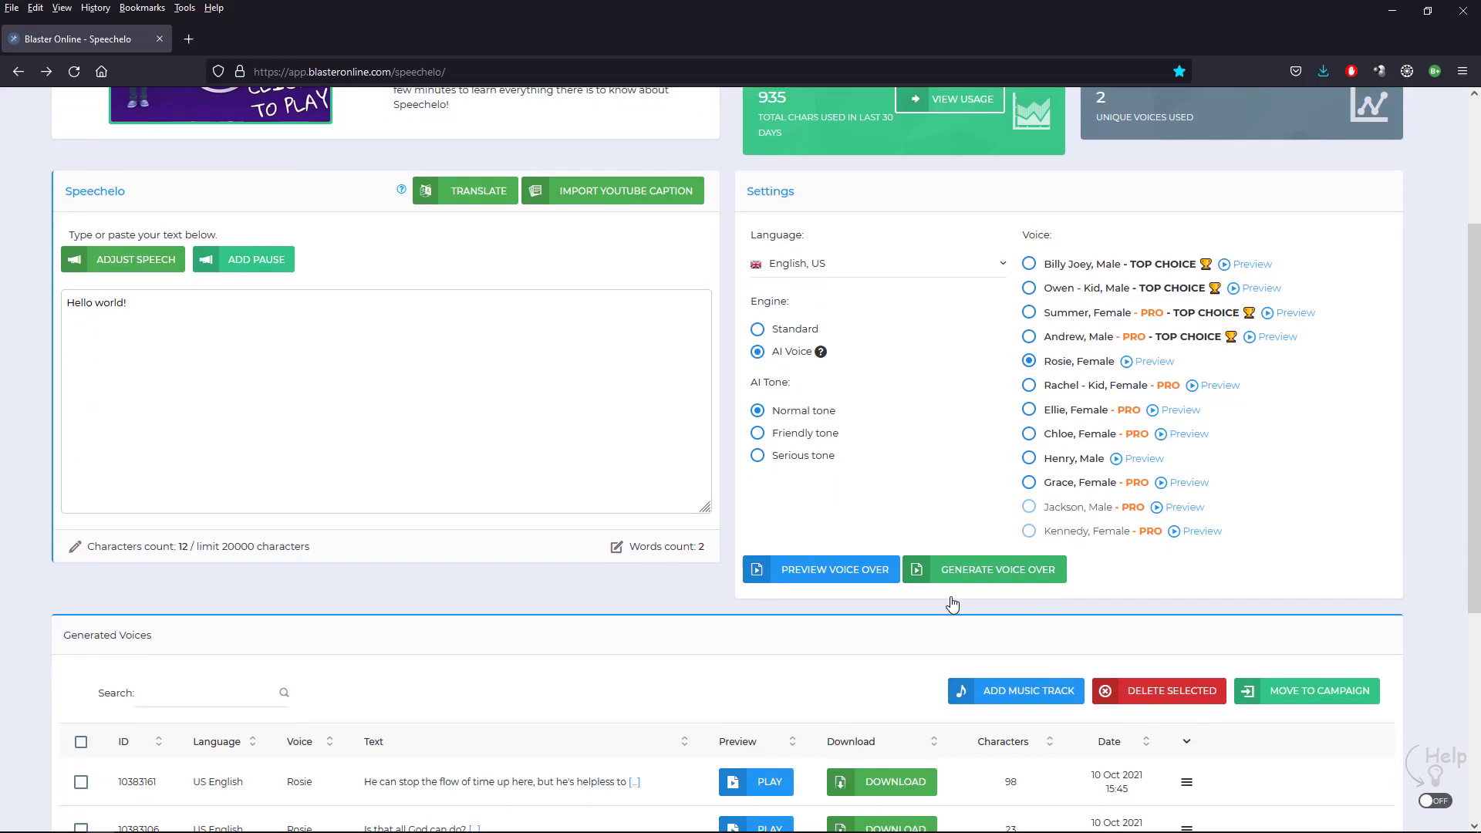
scroll(460, 480, "down", 2)
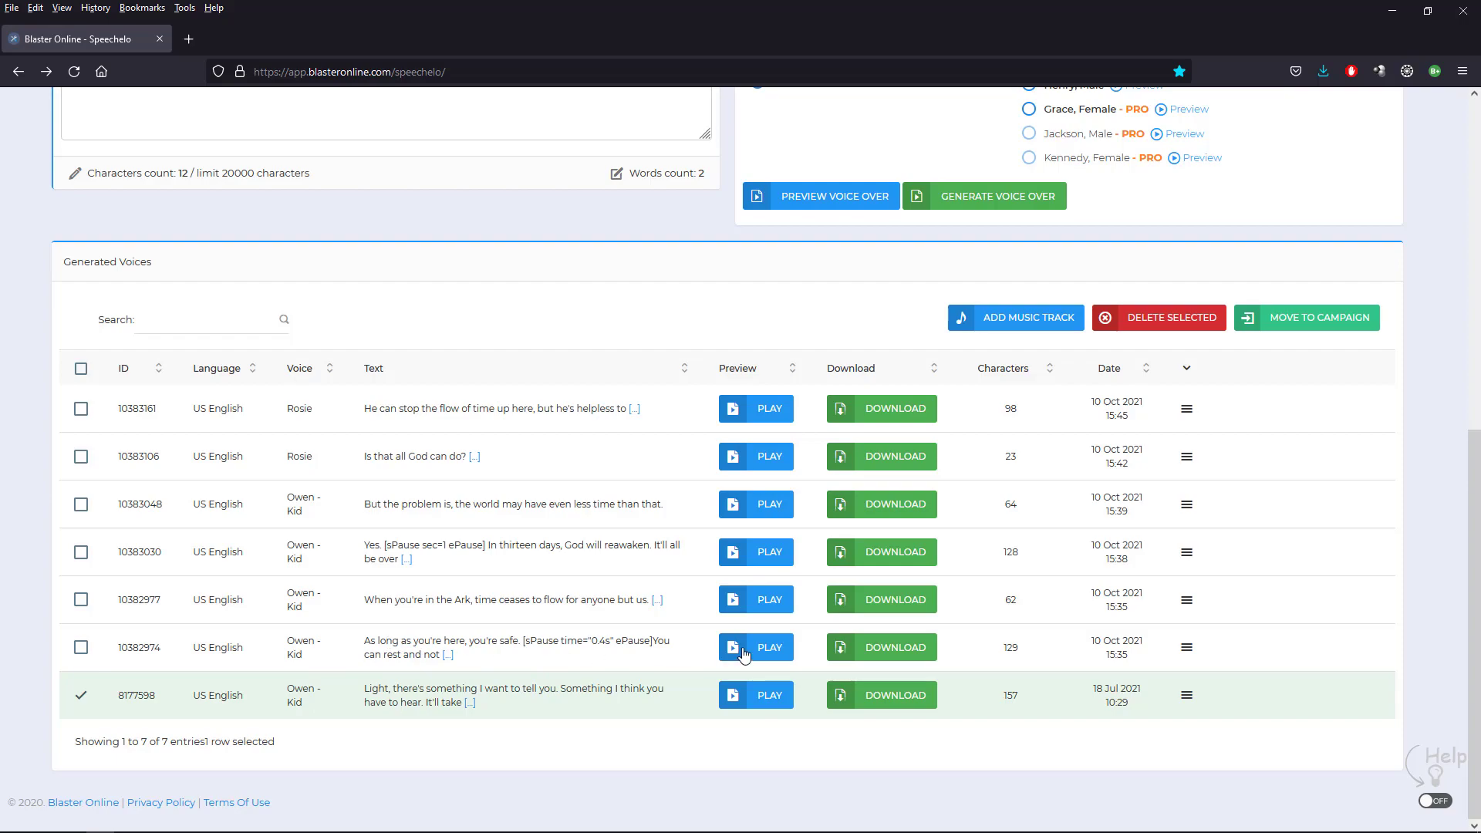
left_click(945, 647)
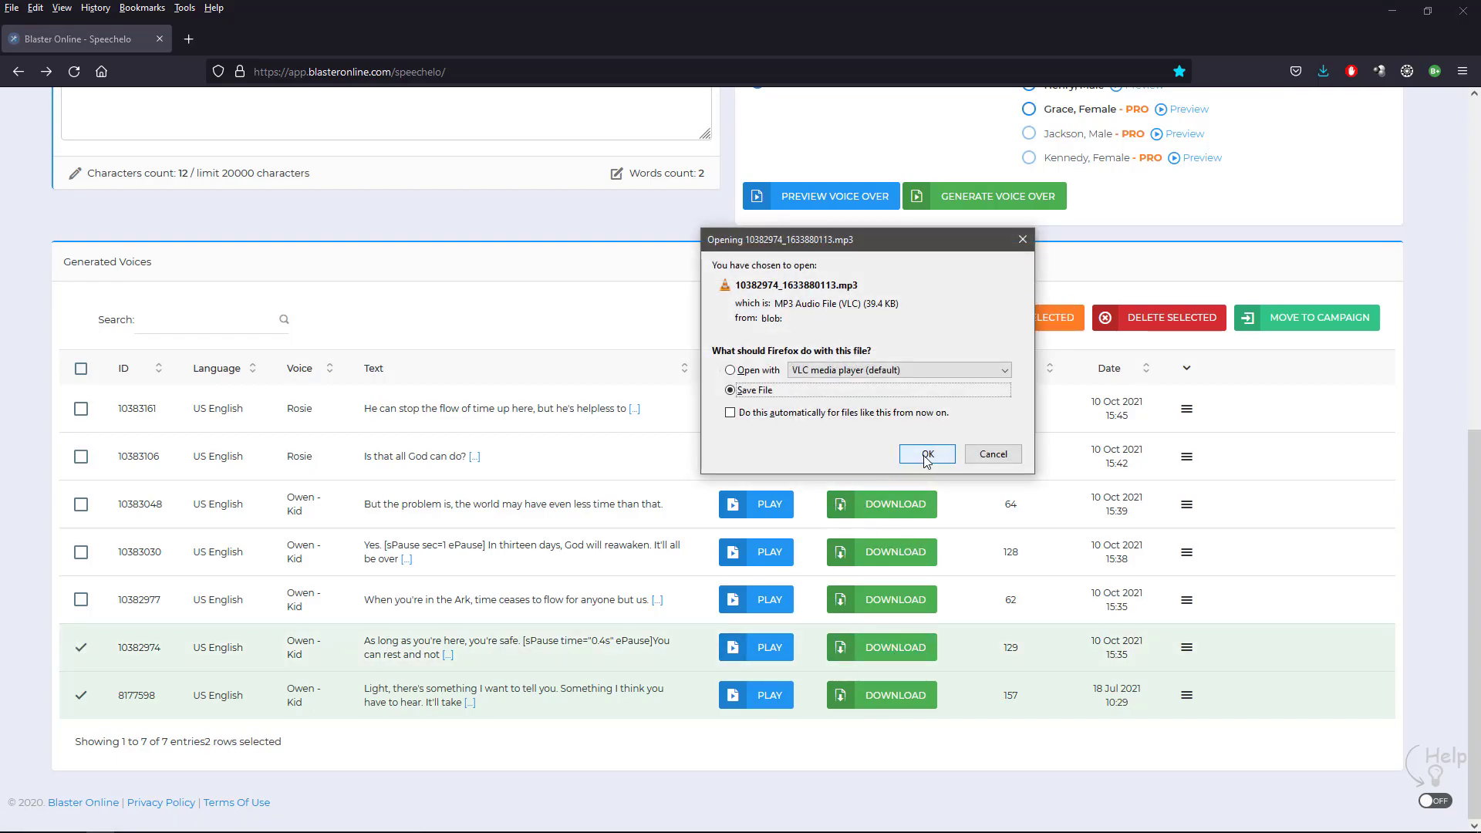
left_click(927, 456)
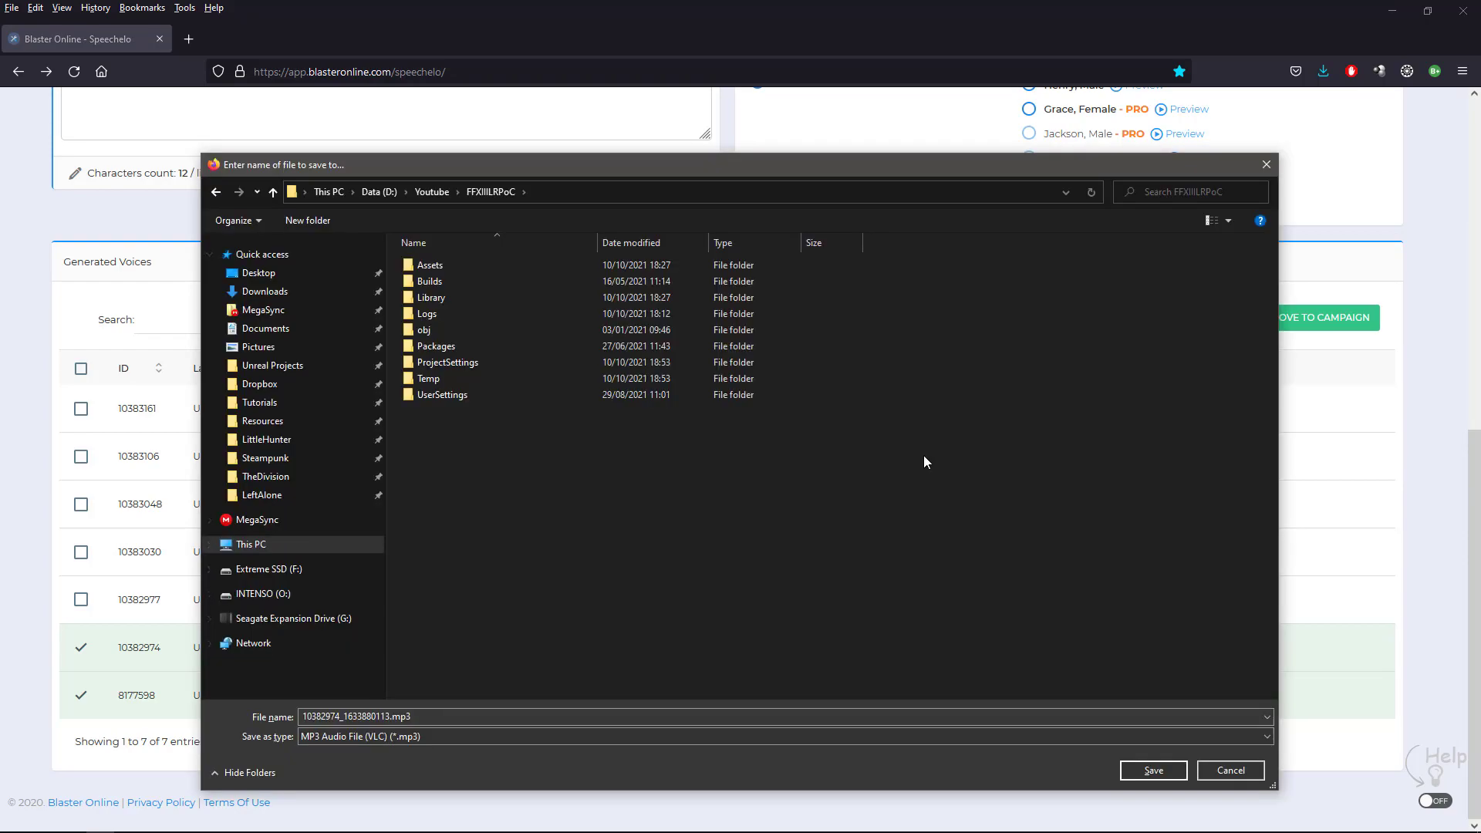
- Choose the project's Assets/__Game/Resources/Audio/Voice folder as the save location for the MP3
double_click(431, 265)
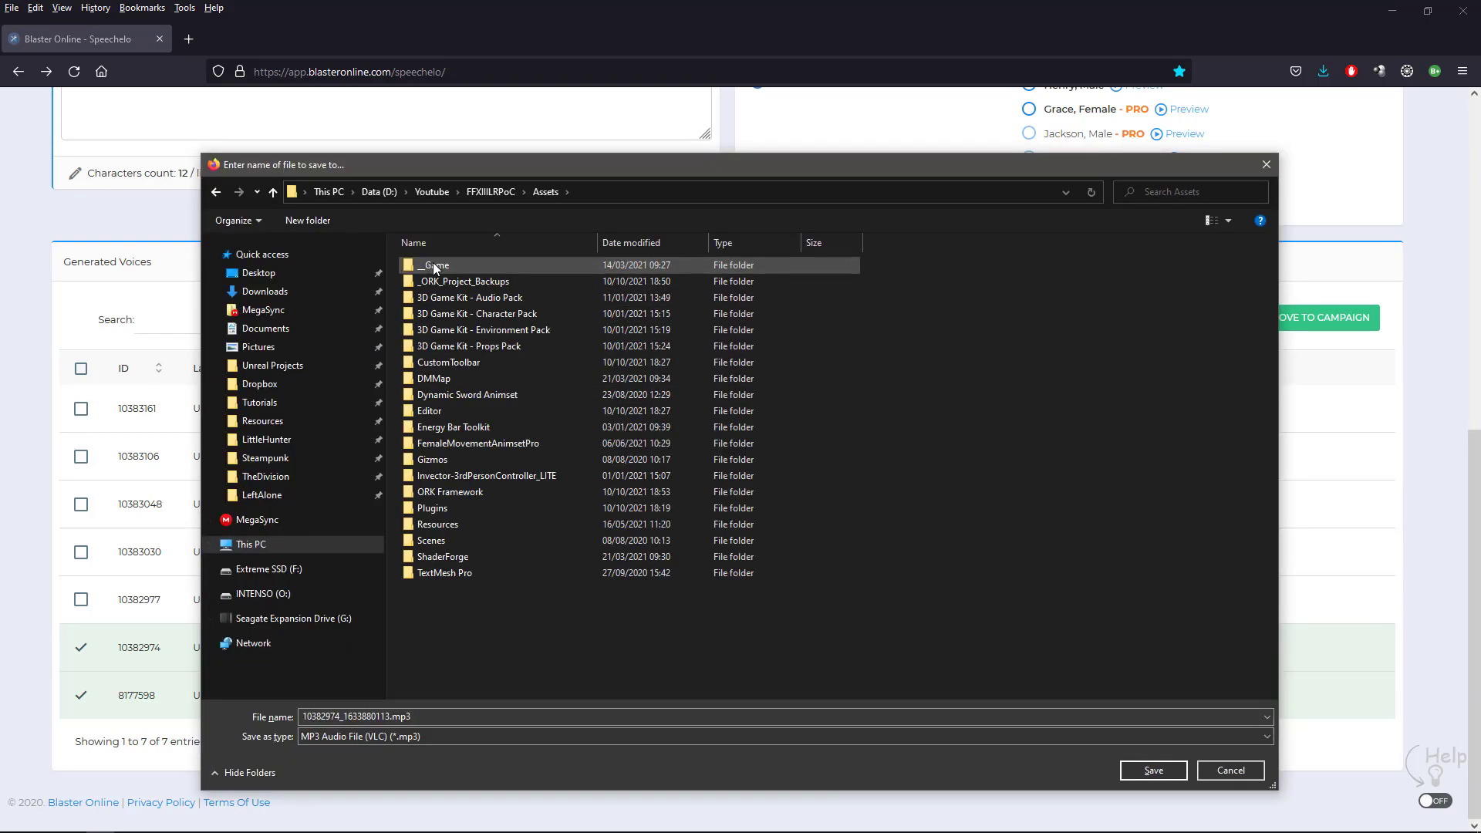
double_click(433, 265)
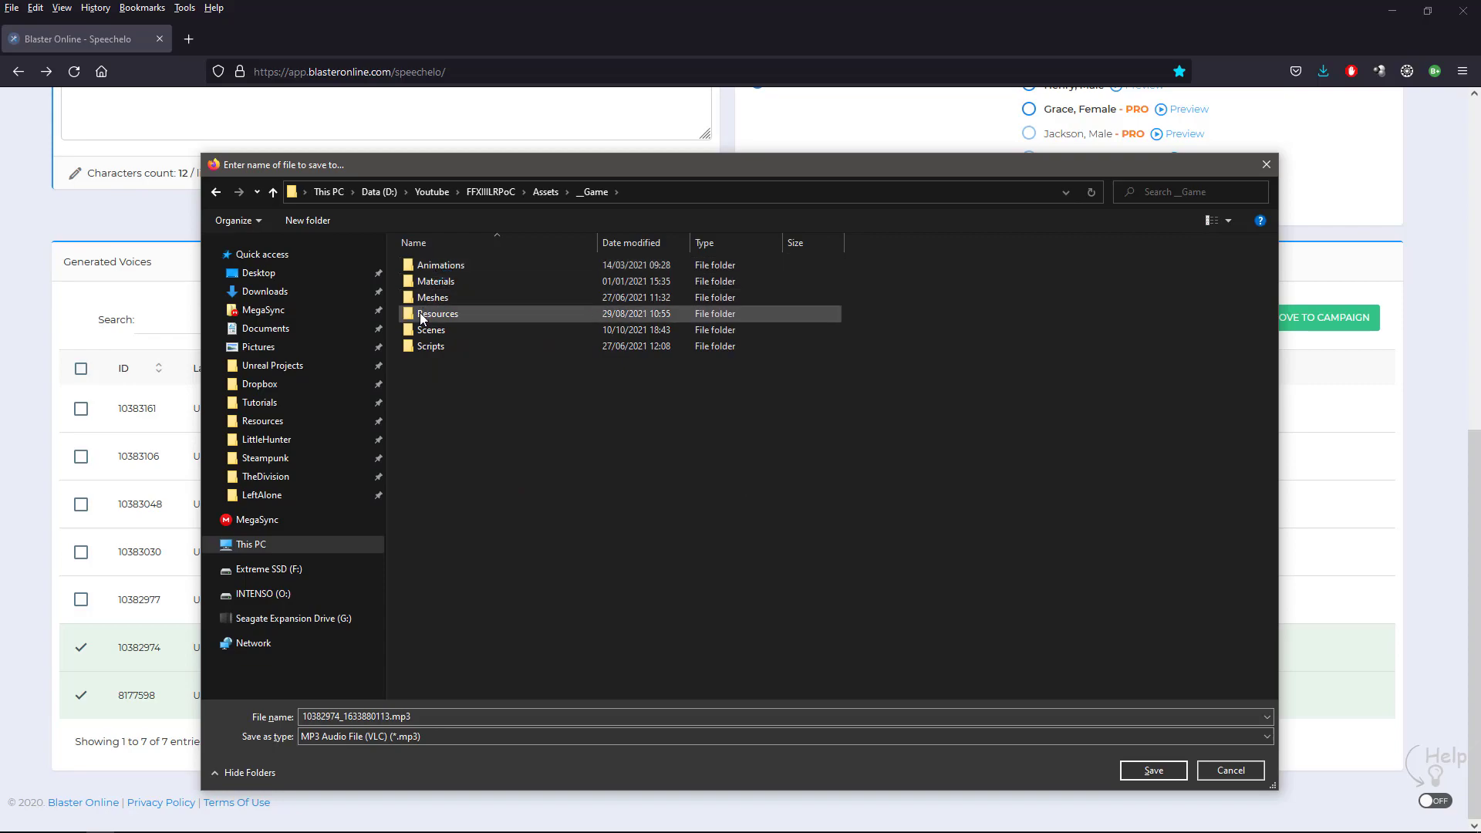
double_click(422, 314)
double_click(421, 282)
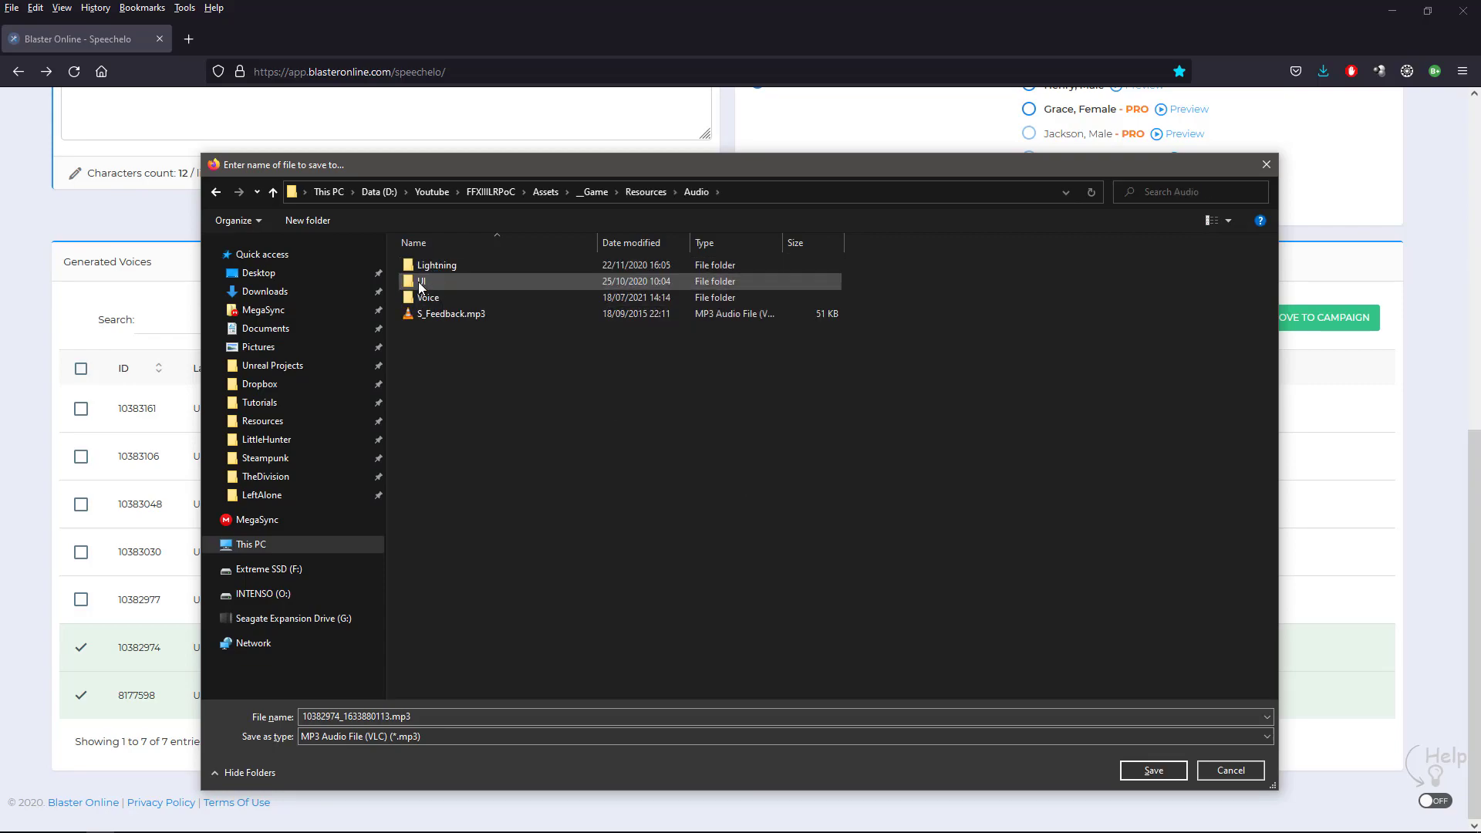
left_click(433, 300)
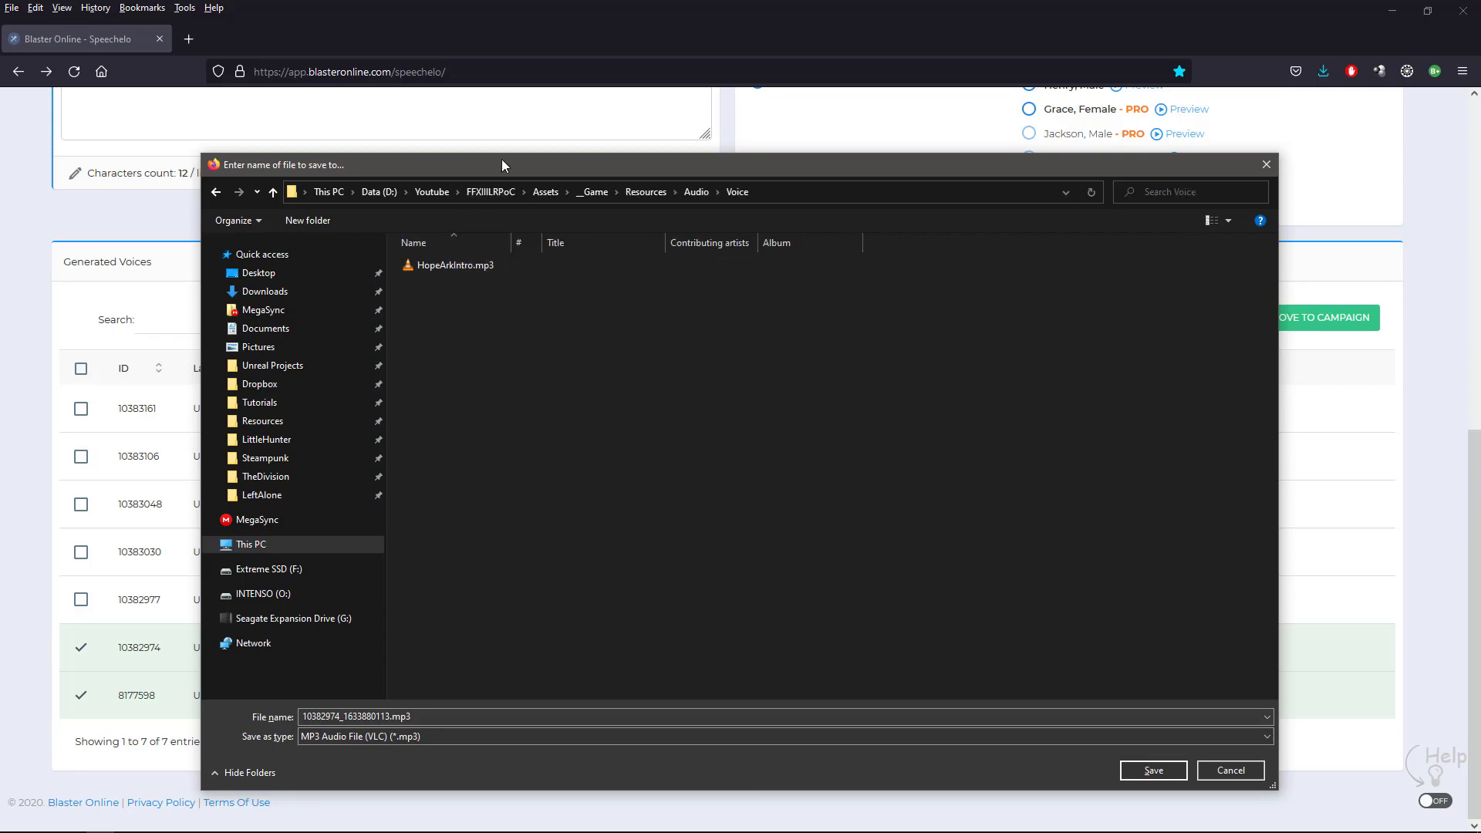
left_click_drag(514, 167, 699, 132)
- Add the prefix Voice_Hope_Dialogue to the MP3's file name
left_click(532, 680)
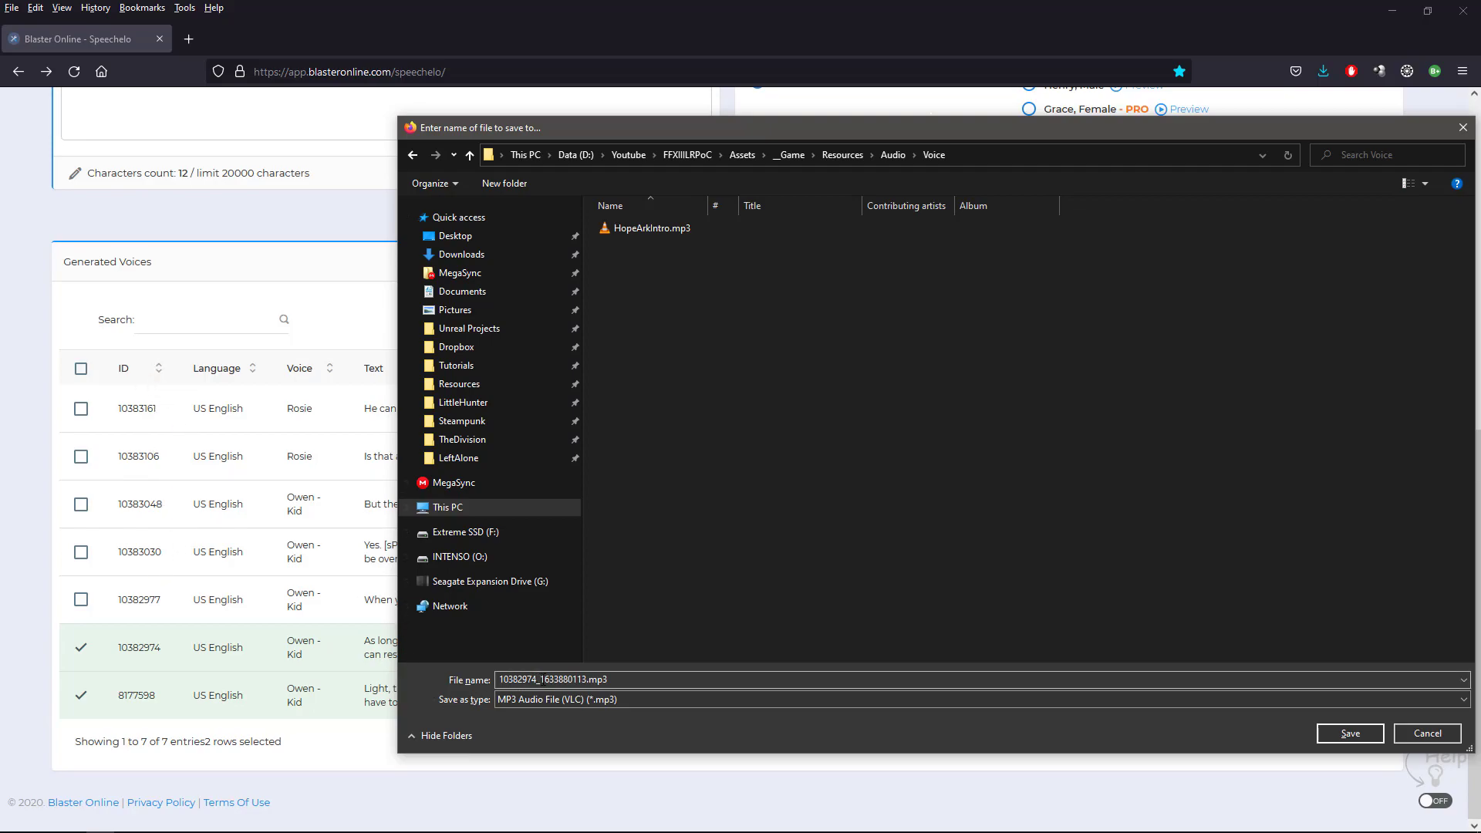
left_click(500, 679)
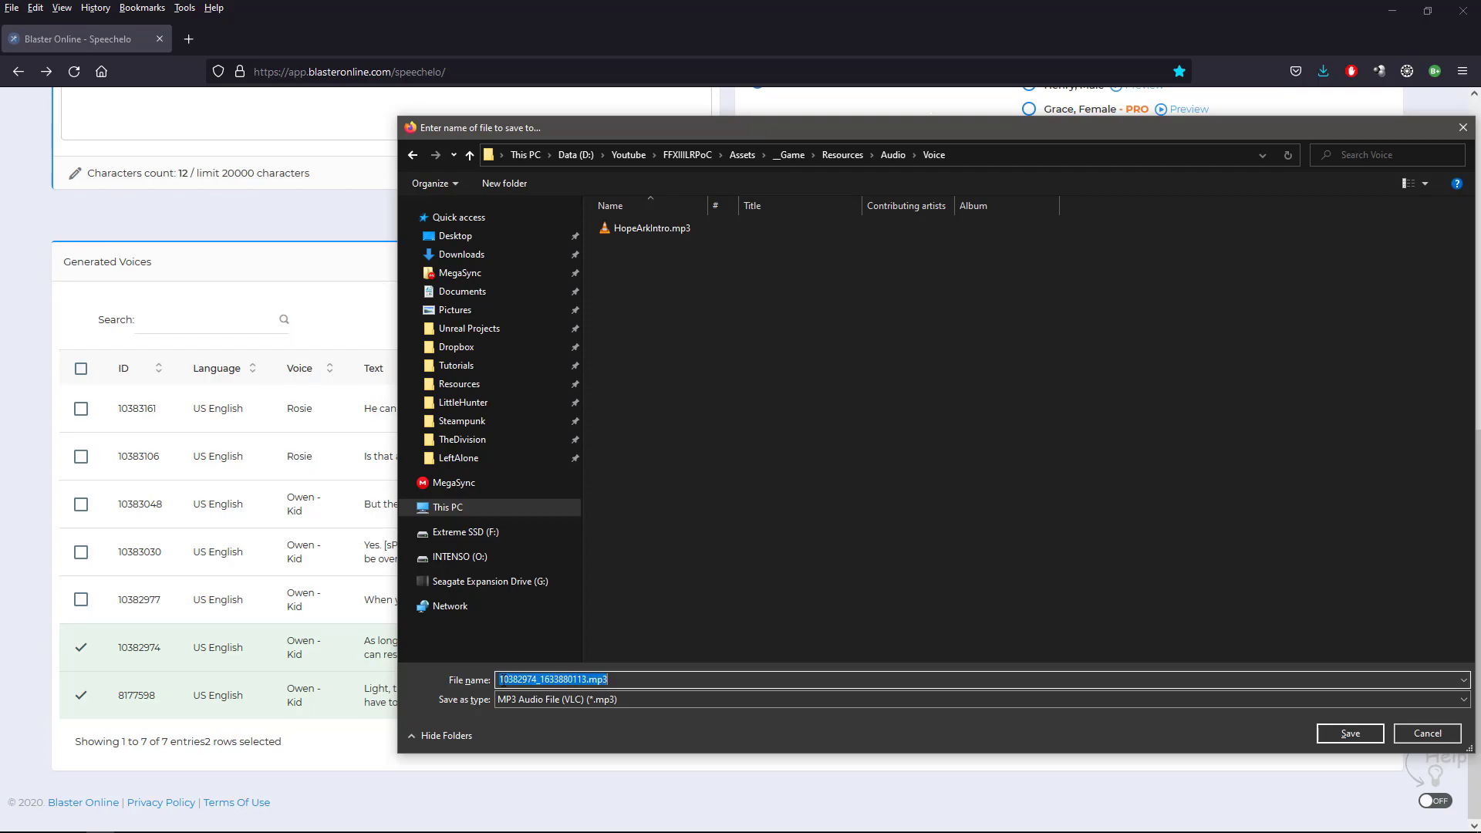
left_click(500, 679)
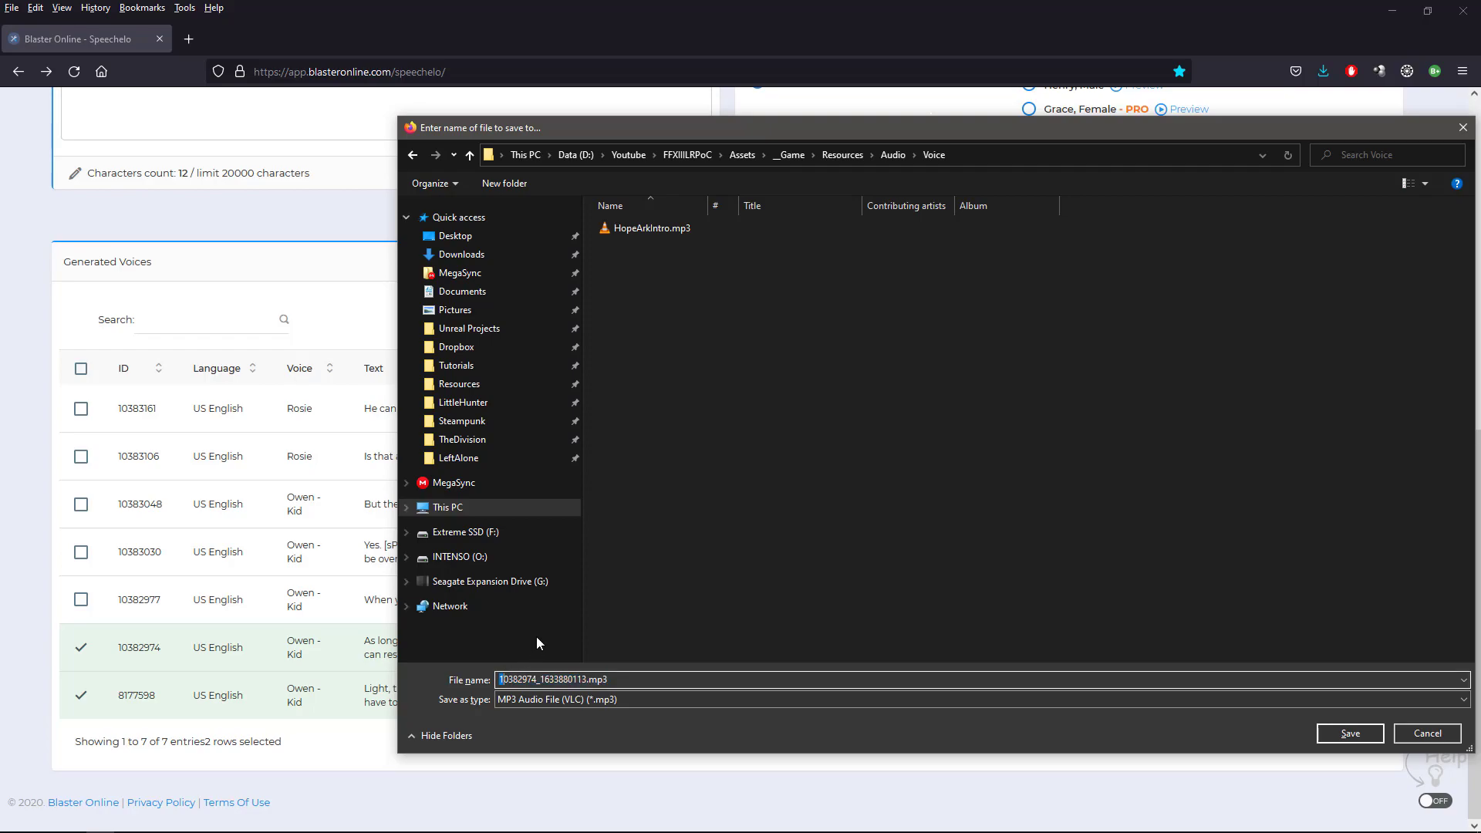
type("Voice")
type("_Hope")
type("_")
type("Dila")
key("BackSpace")
key("BackSpace")
type("alogue")
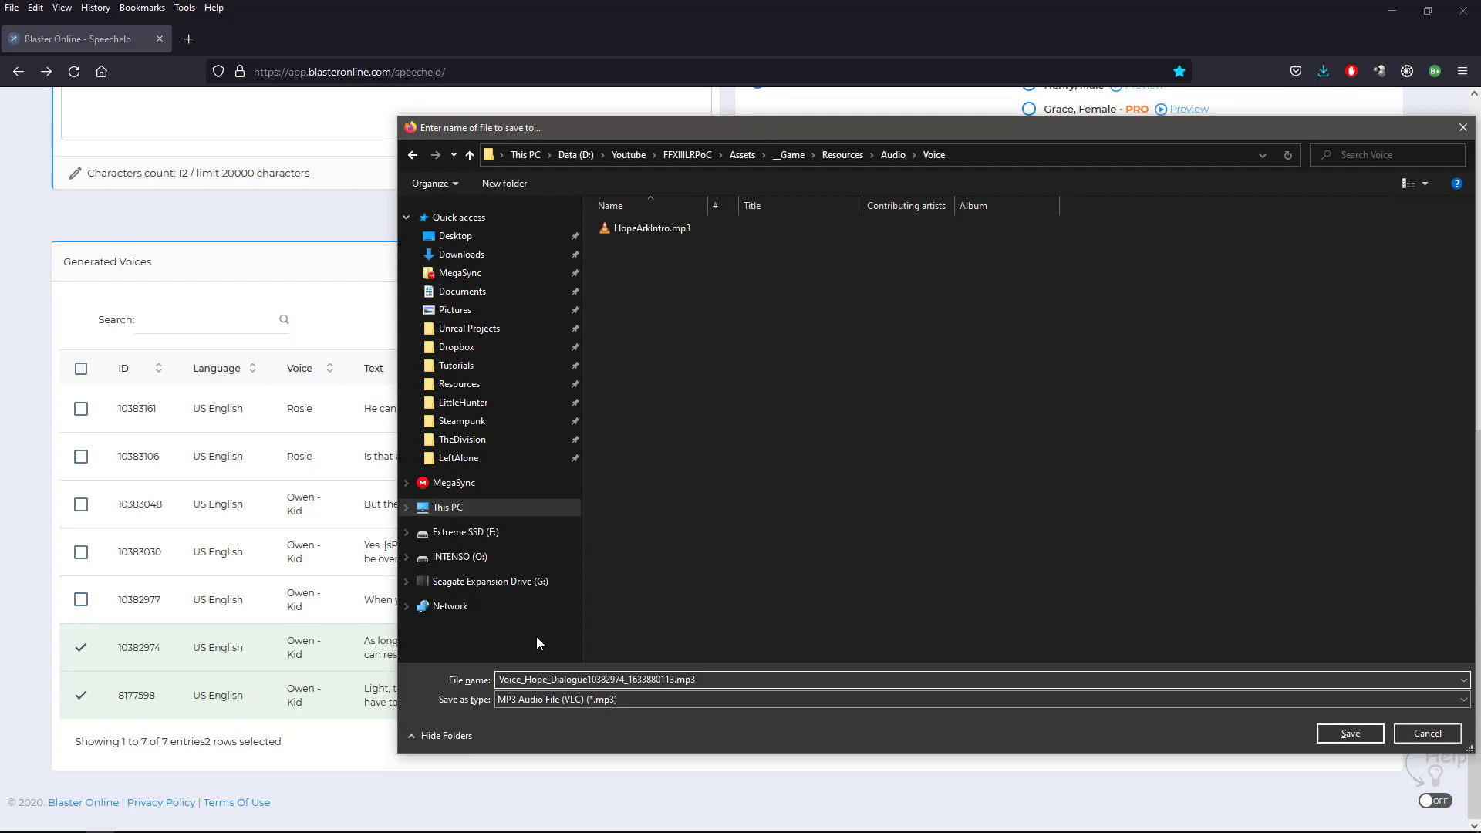
- Strip the trailing number from the file name and save the clip as Voice_Hope_Dialogue10382974.mp3 in the Voice folder
key("BackSpace")
key("BackSpace")
key("BackSpace")
key("BackSpace")
key("BackSpace")
key("BackSpace")
key("BackSpace")
key("BackSpace")
key("BackSpace")
key("BackSpace")
key("BackSpace")
left_click_drag(1047, 126, 879, 119)
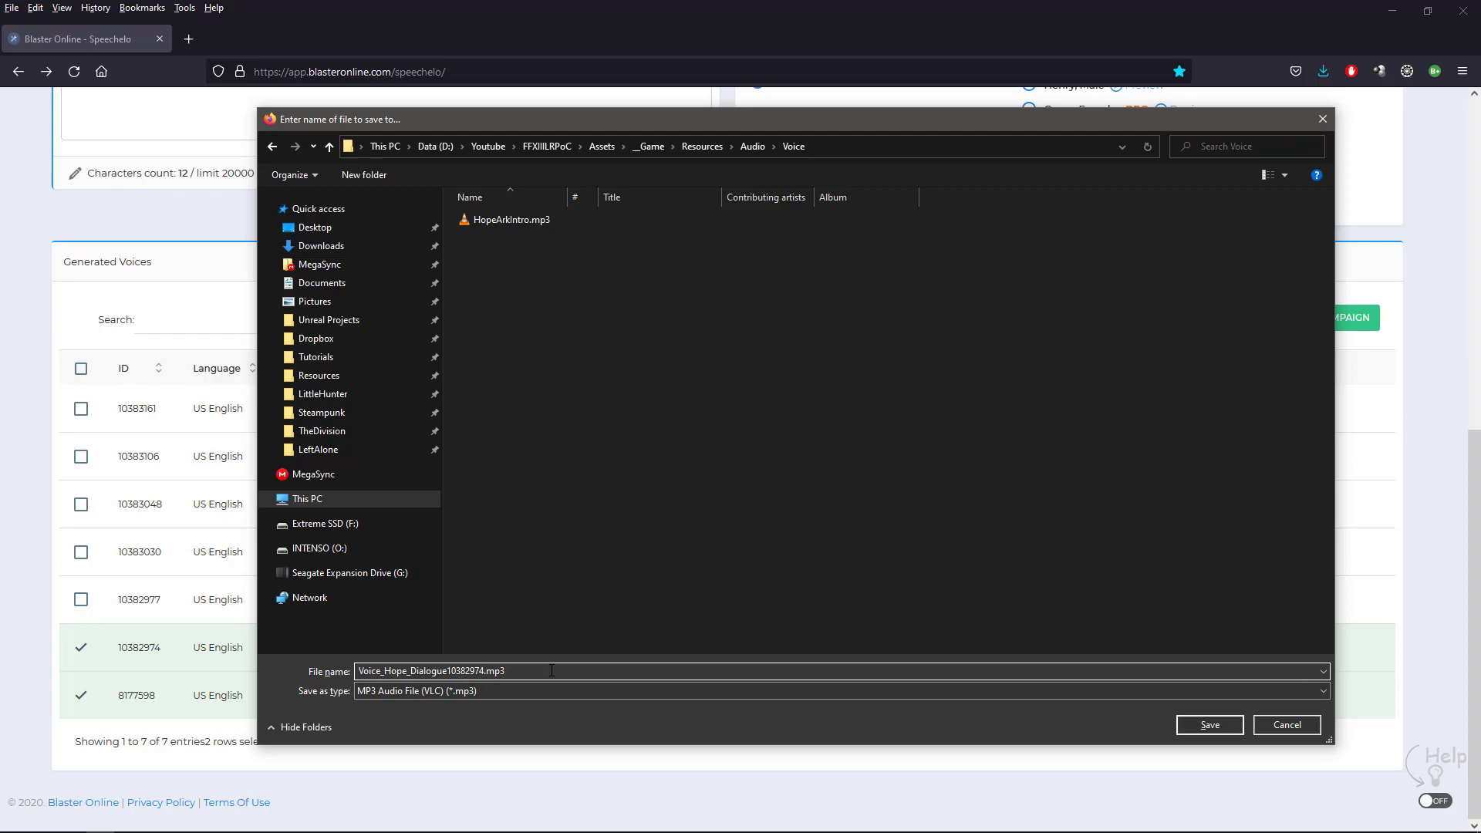
left_click(1208, 725)
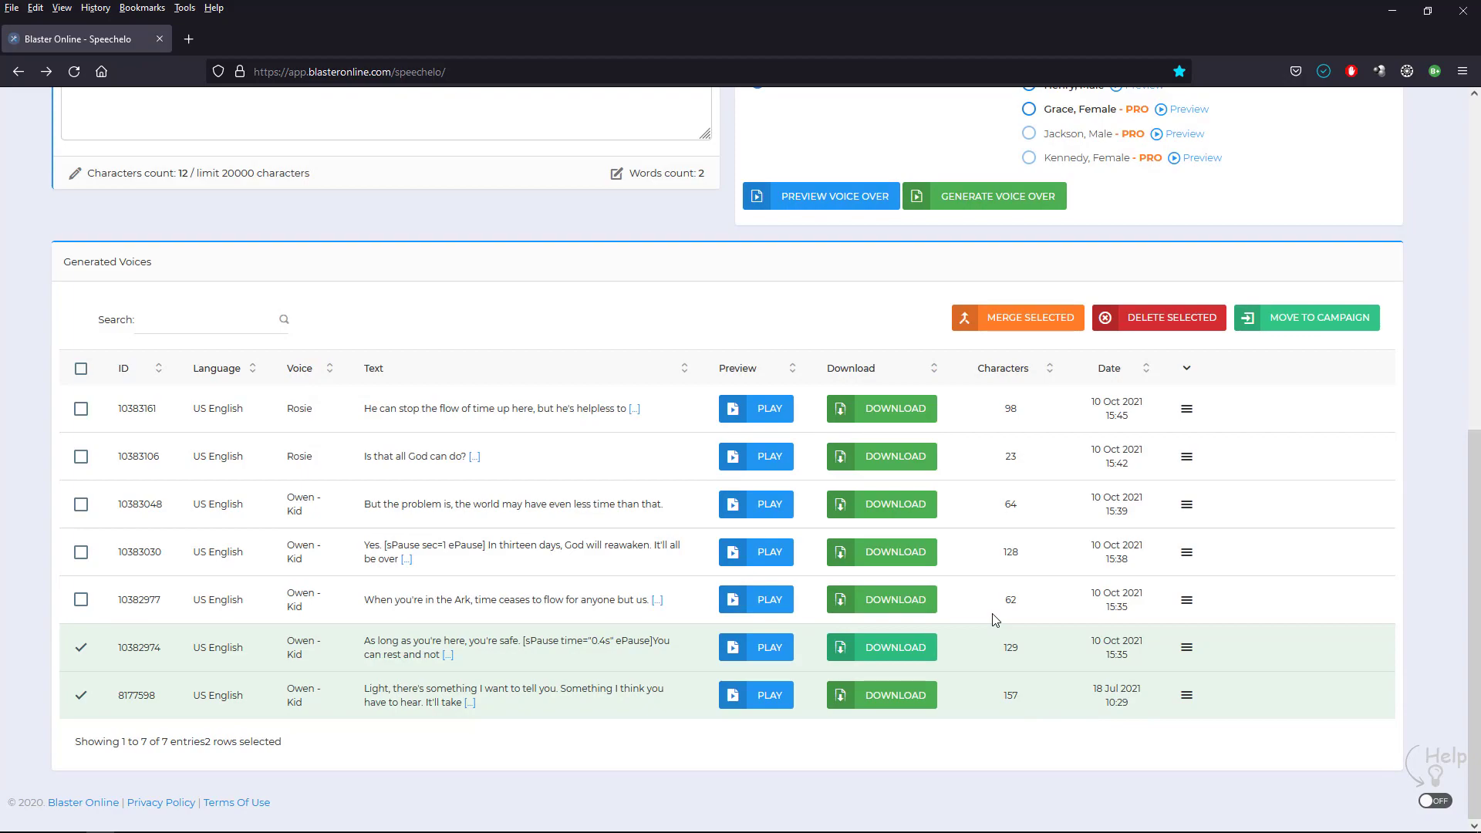
- Download the "When you're in the Ark" clip and save it as Voice10382977_1633880128.mp3, widening the Name column in the save dialog
left_click(884, 603)
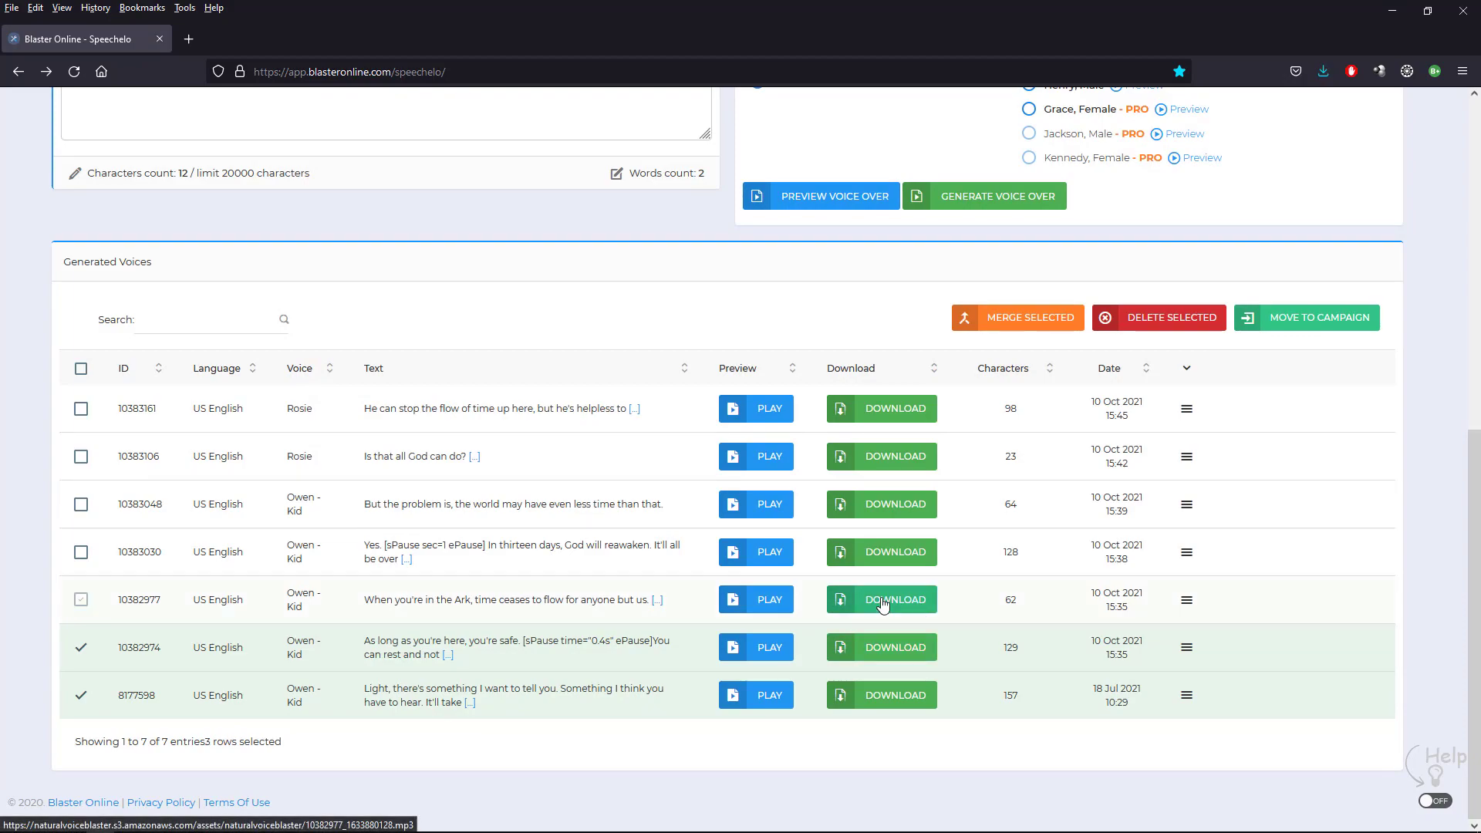
left_click(927, 453)
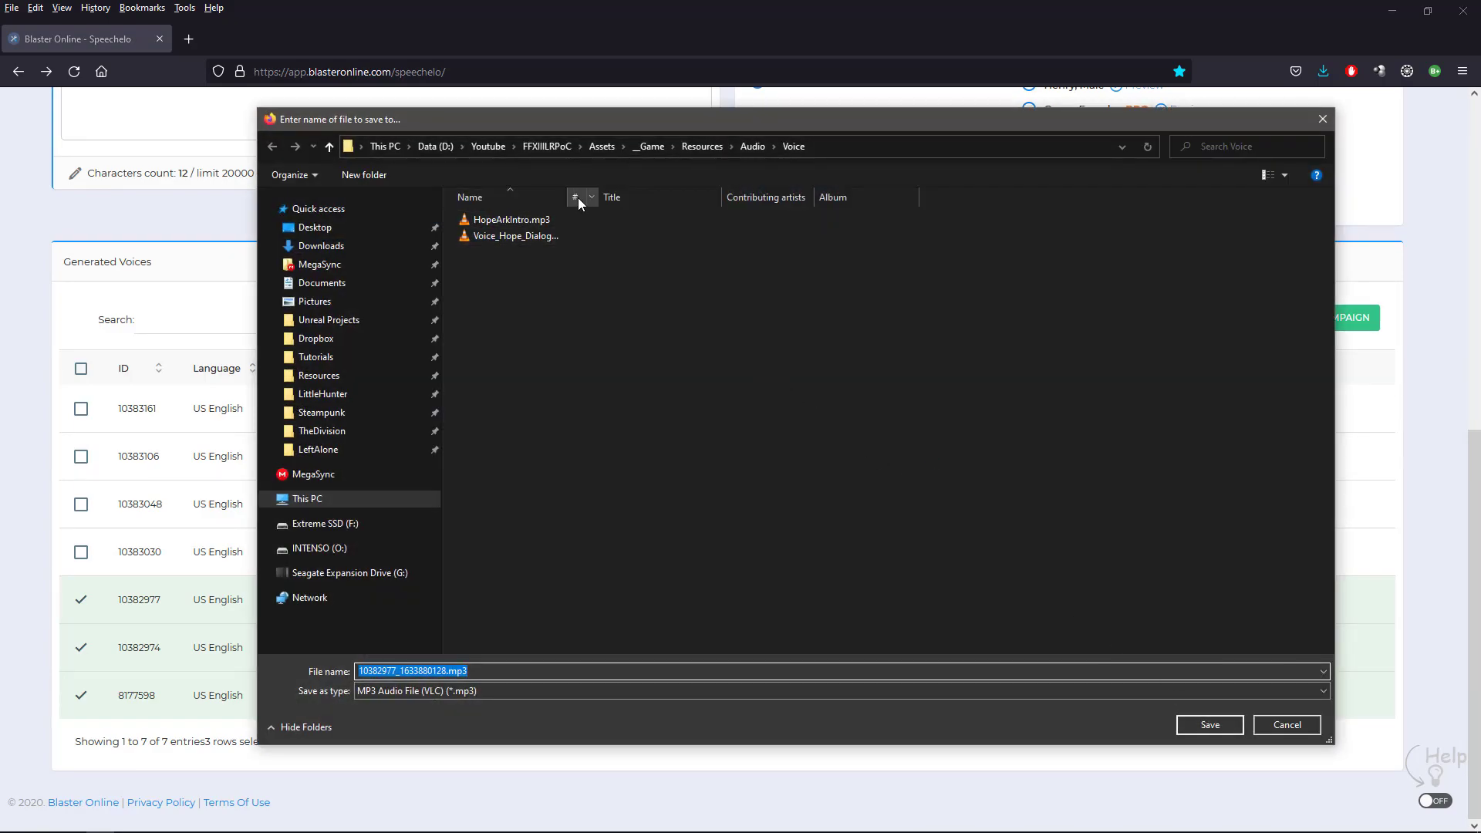
left_click_drag(569, 197, 781, 197)
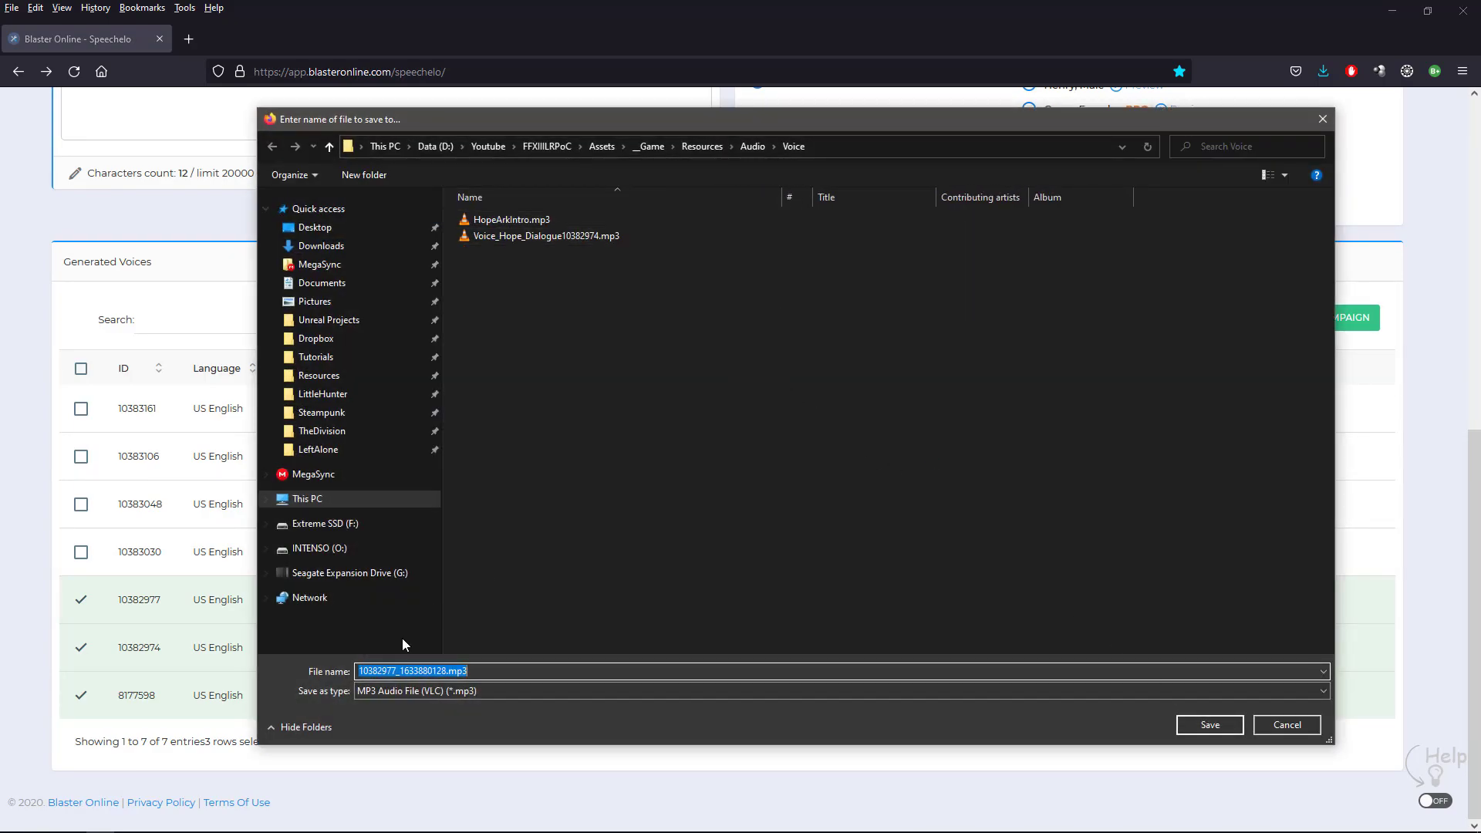
left_click(359, 671)
type("Voice")
key("Return")
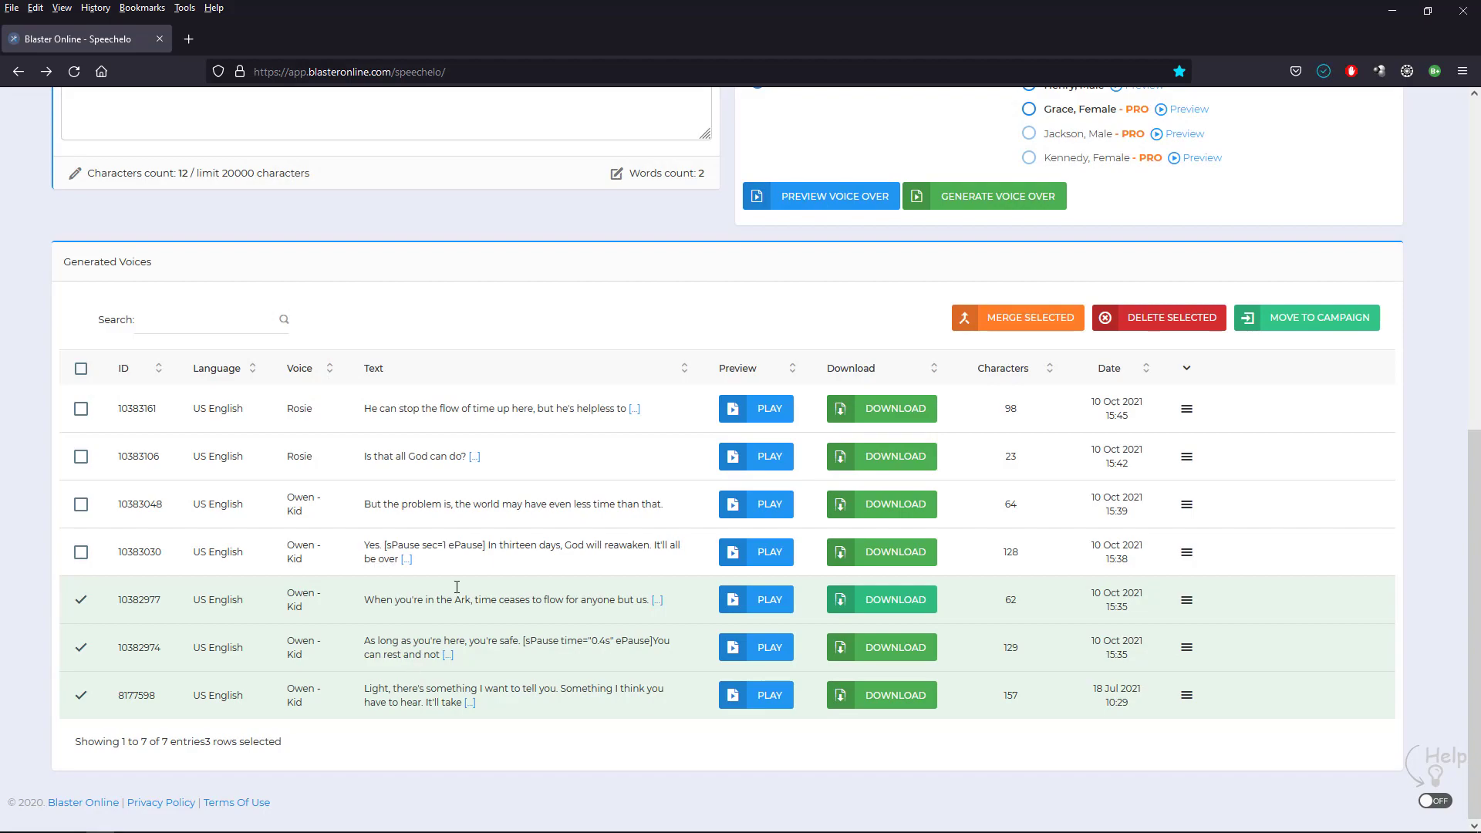
- Download the "When you're in the Ark" clip again and save it as Voice_Hope_Dialogue10382977.mp3 in the Voice folder
left_click(885, 610)
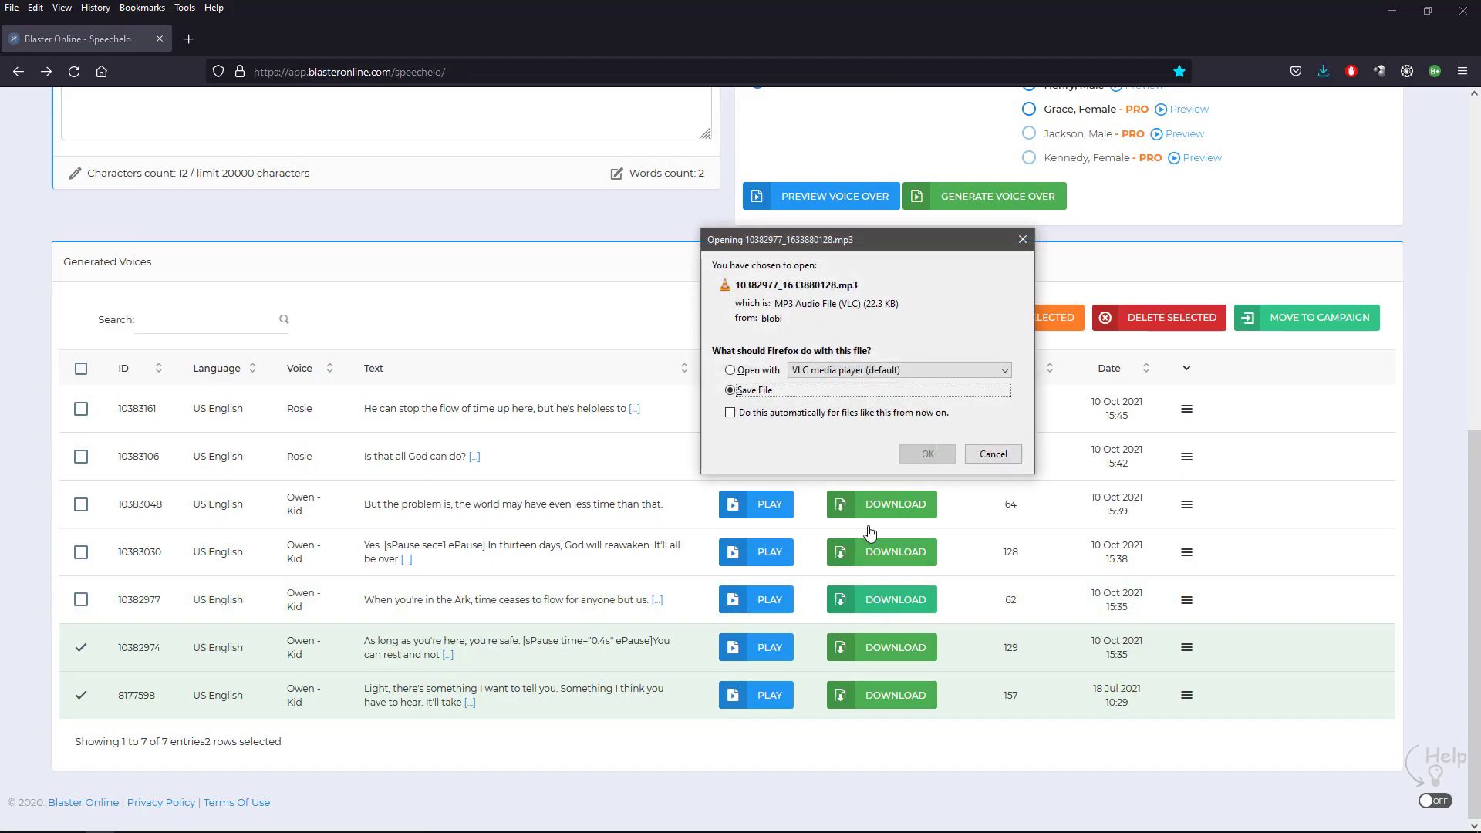
left_click(943, 456)
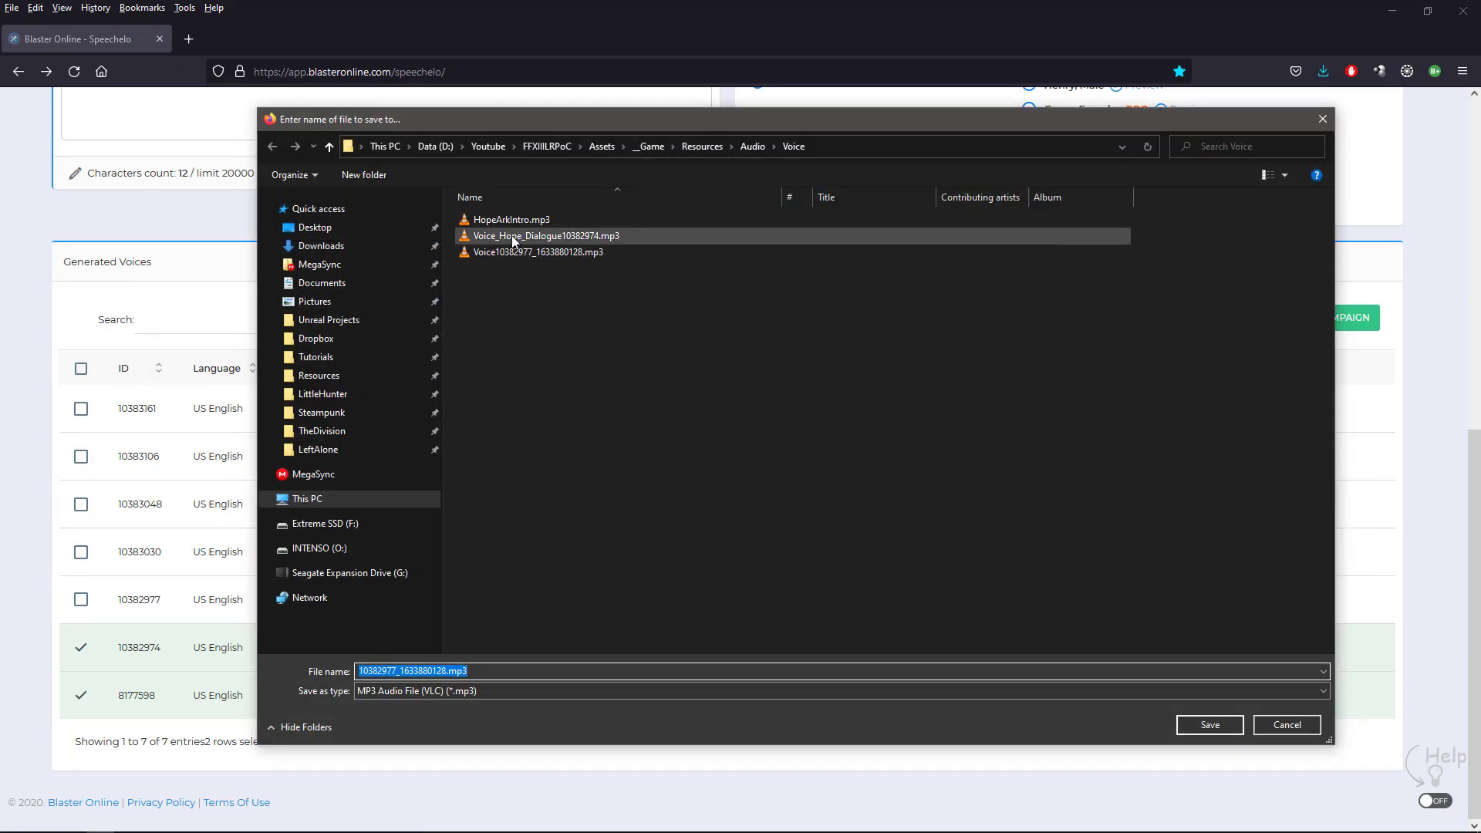
left_click(363, 671)
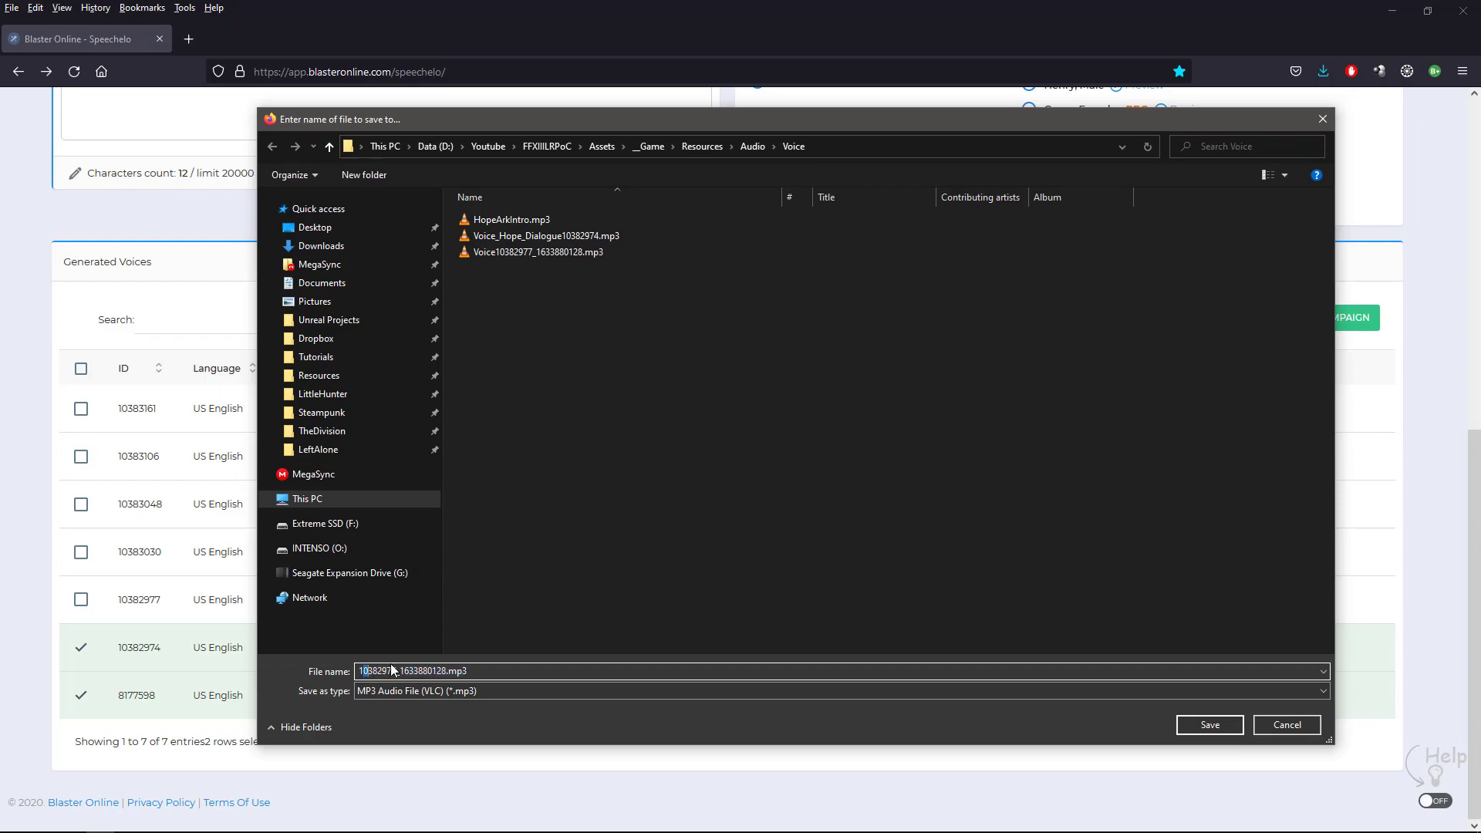
key("Left")
type("Voice_Hope")
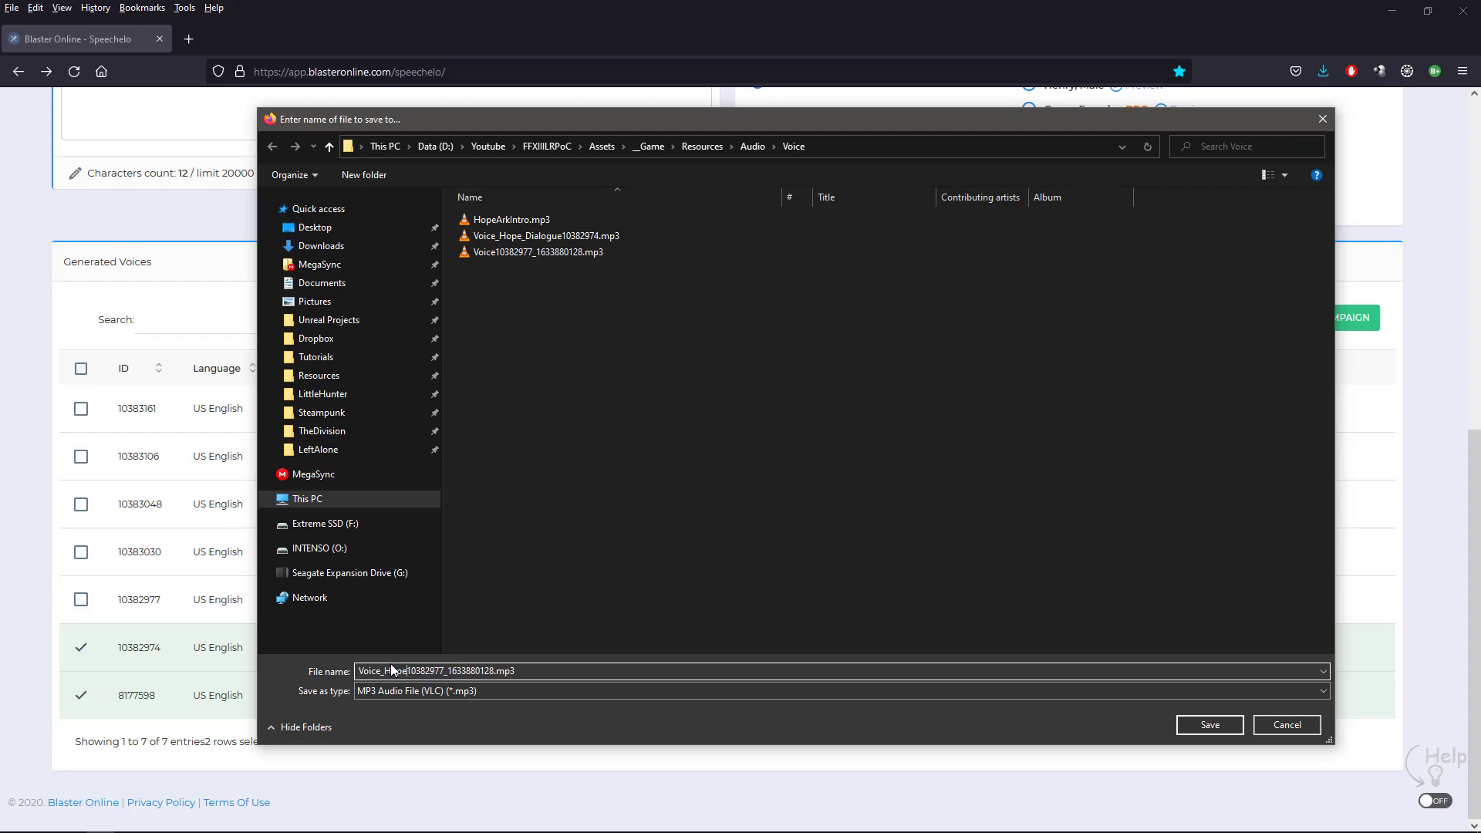
type("_Dialogue")
key("Delete")
key("Delete")
key("Delete")
key("Delete")
key("Delete")
key("Delete")
key("Delete")
key("Delete")
key("Delete")
key("Delete")
key("Delete")
left_click(1202, 725)
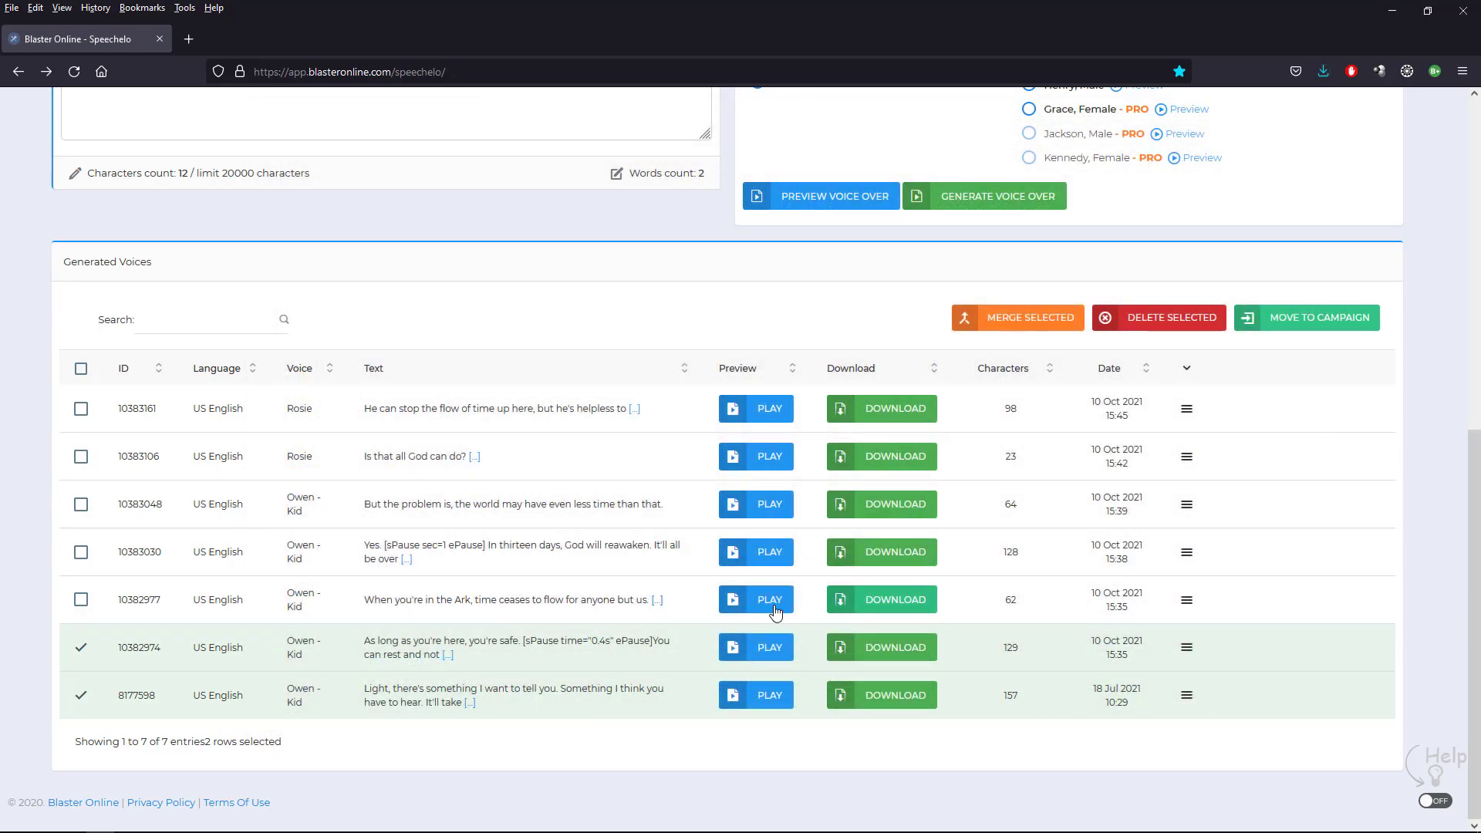
left_click(888, 609)
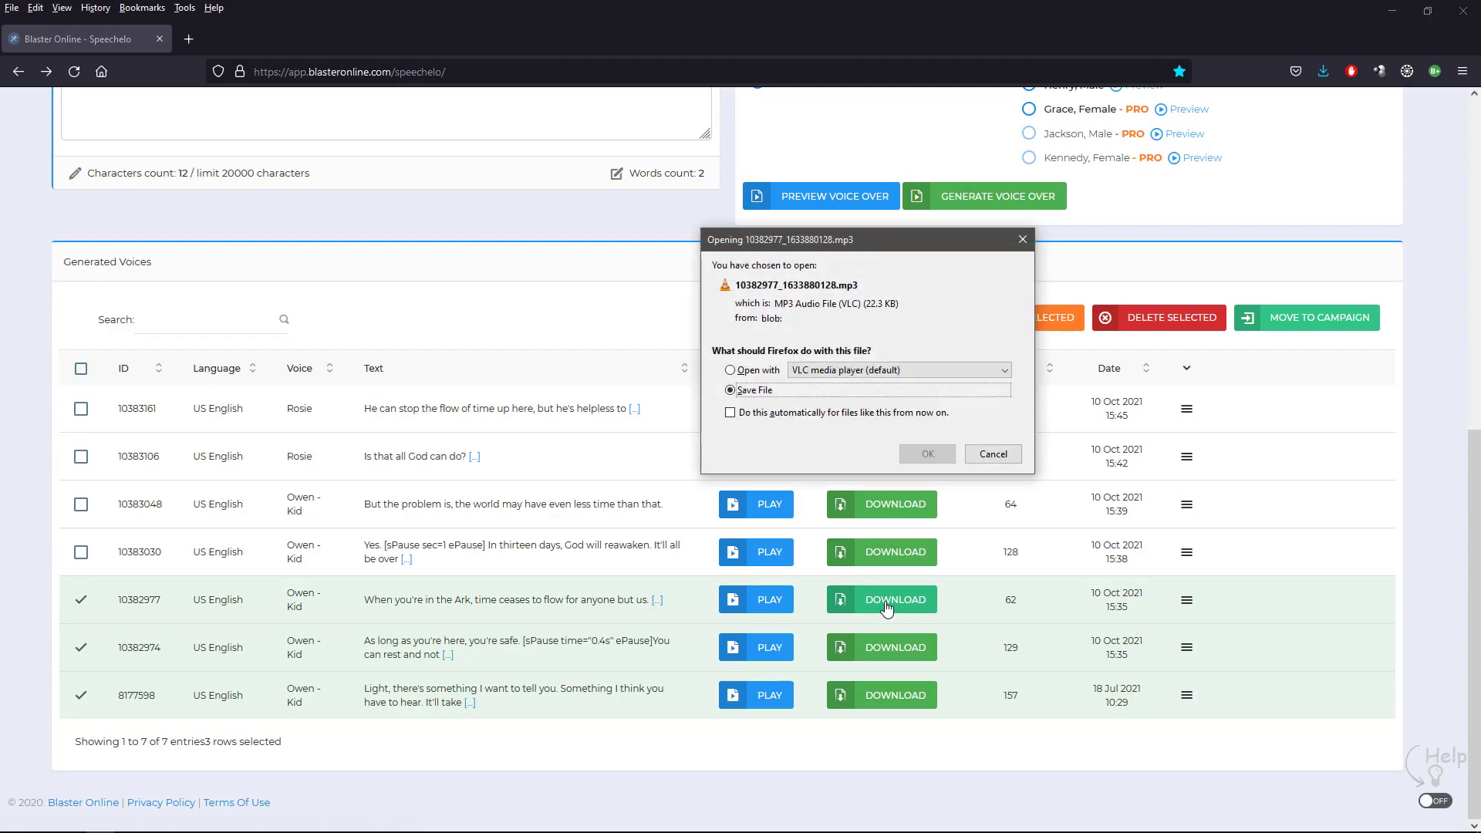
left_click(919, 460)
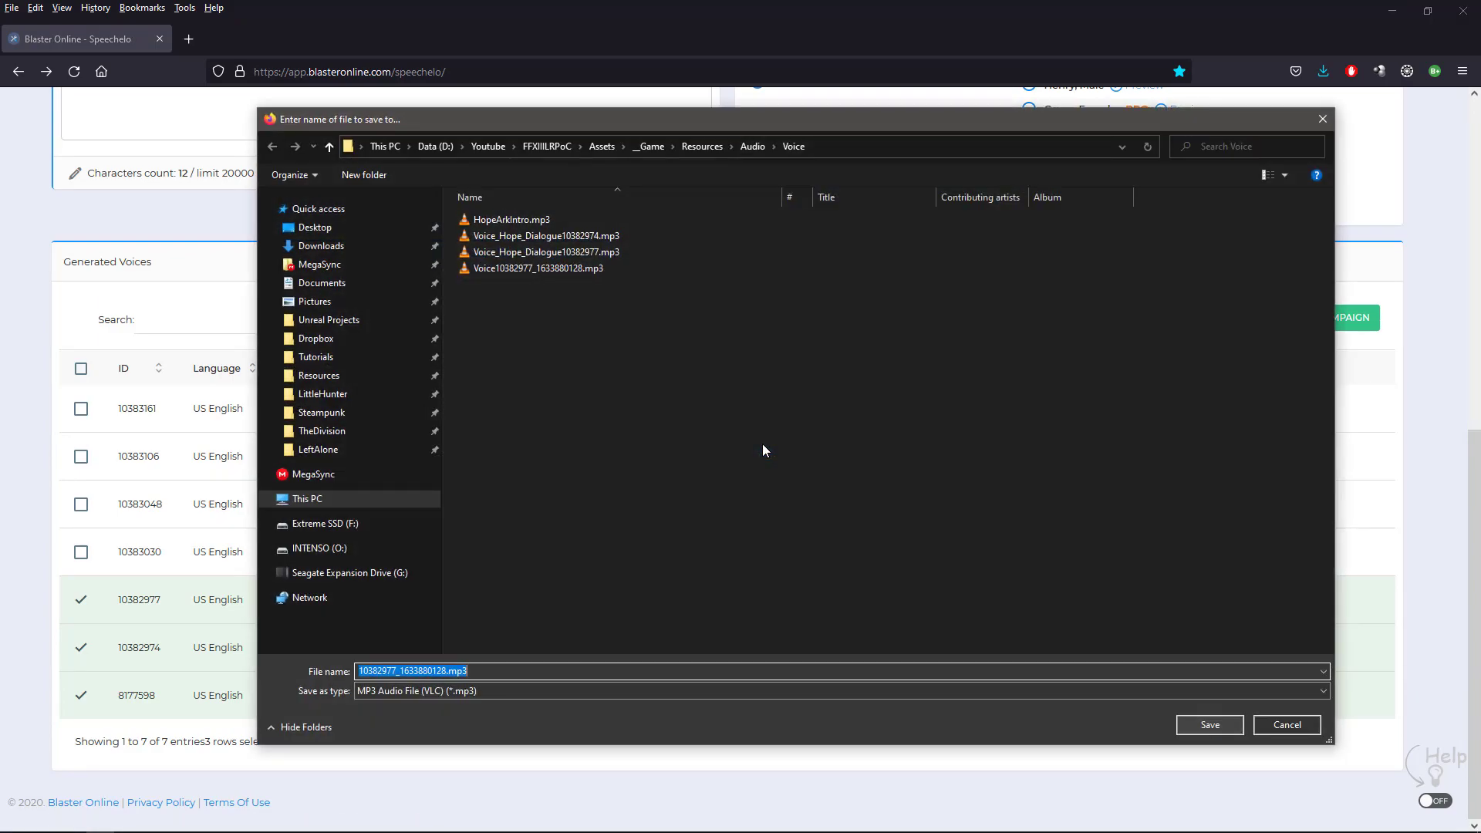
left_click(358, 671)
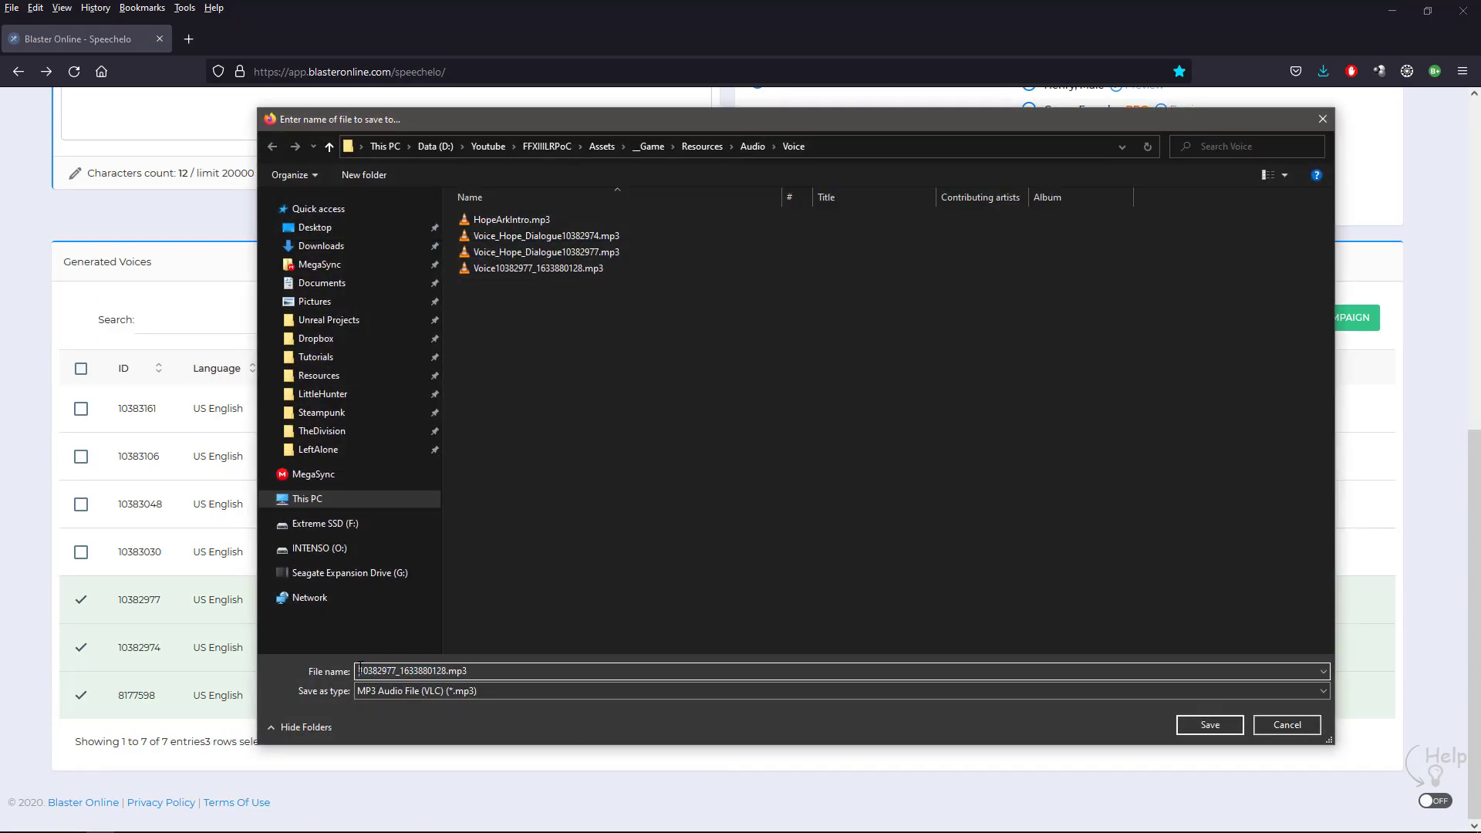
type("Voice_")
type("Hope_Fia")
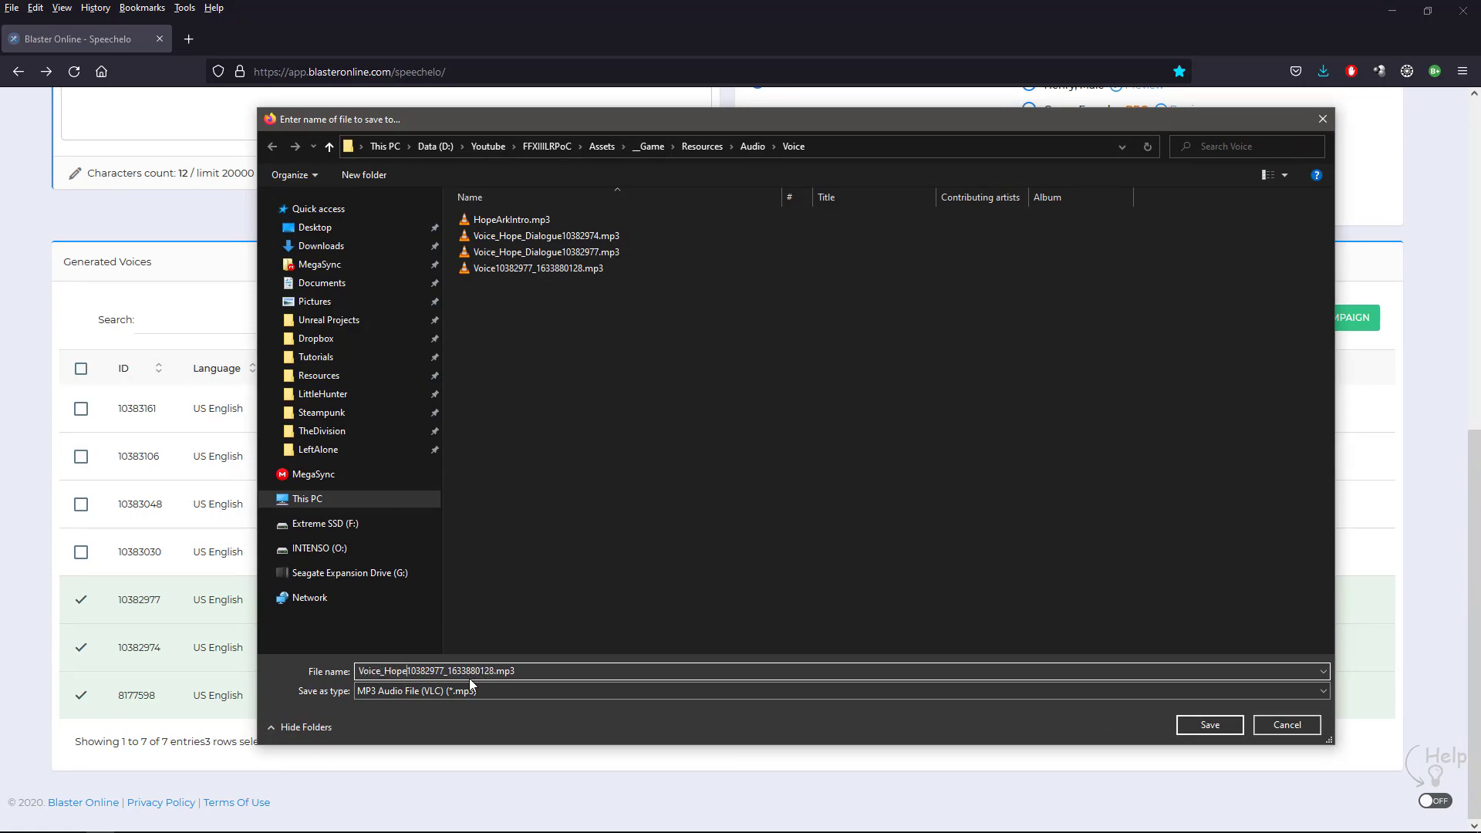
key("BackSpace")
key("BackSpace")
key("BackSpace")
type("Dialogue")
key("Delete")
key("Delete")
key("Delete")
key("Delete")
key("Delete")
key("Delete")
key("Delete")
key("Delete")
left_click(1210, 725)
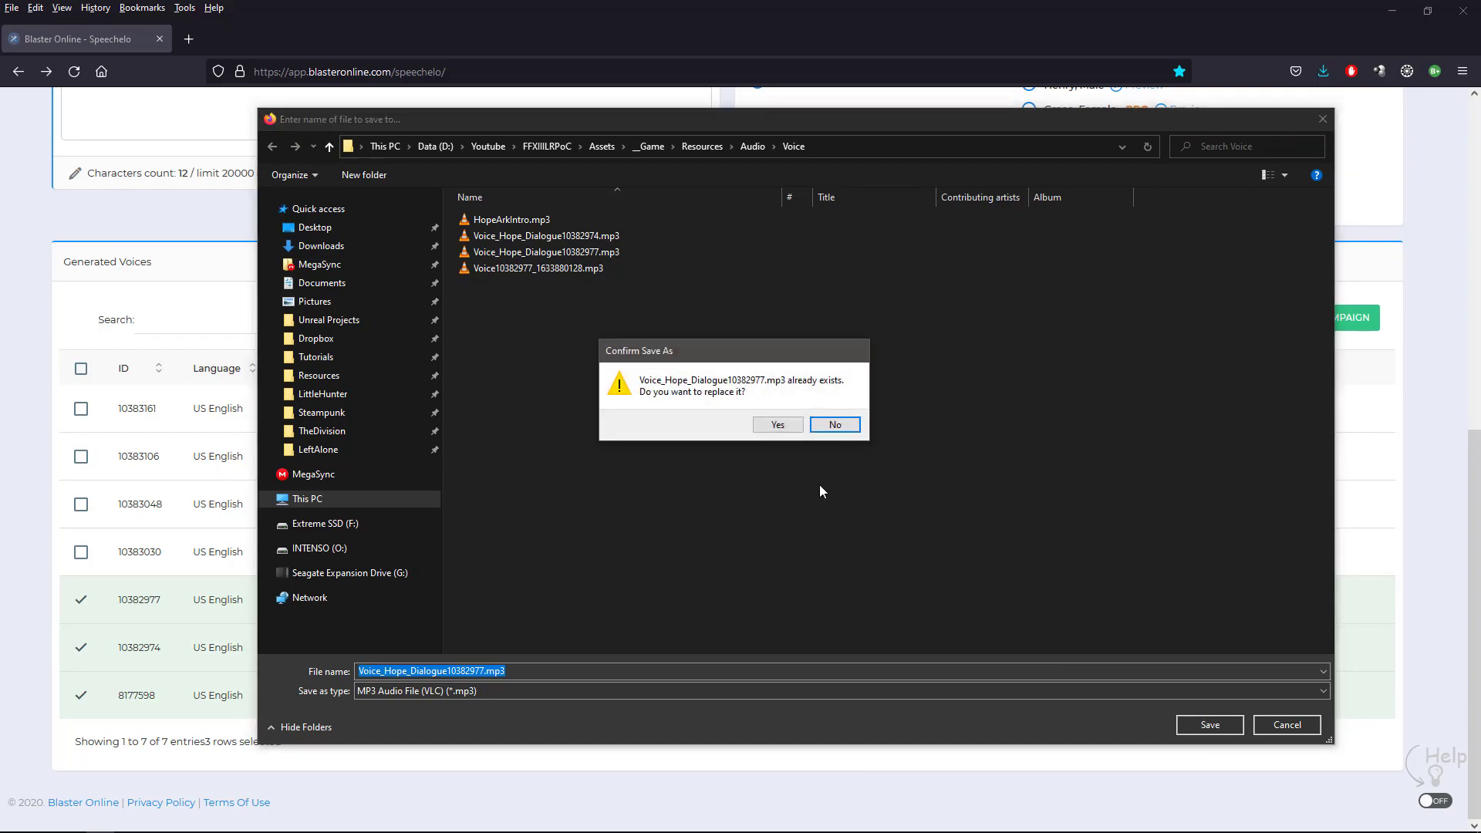
left_click(835, 424)
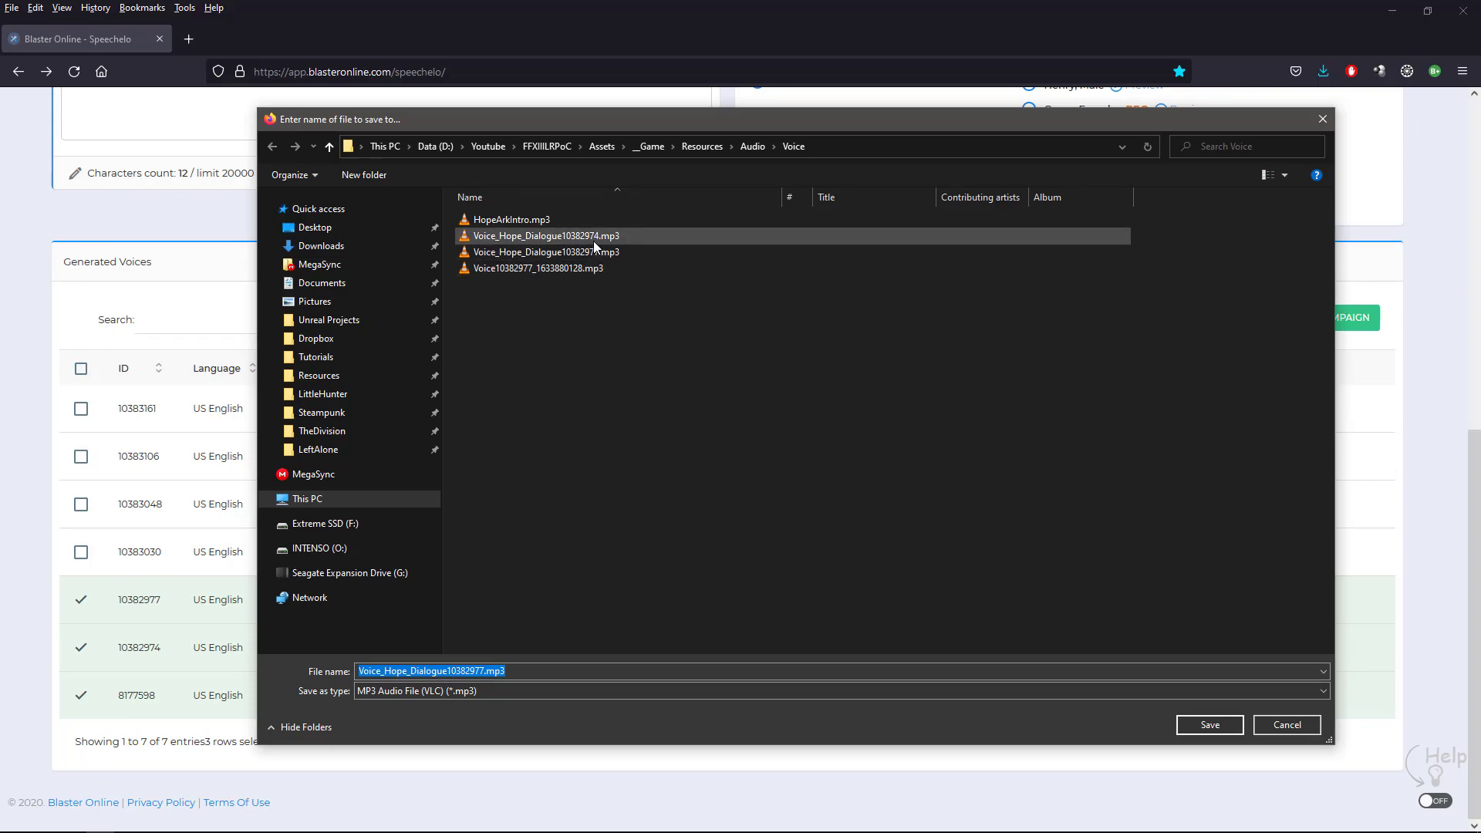
key("Escape")
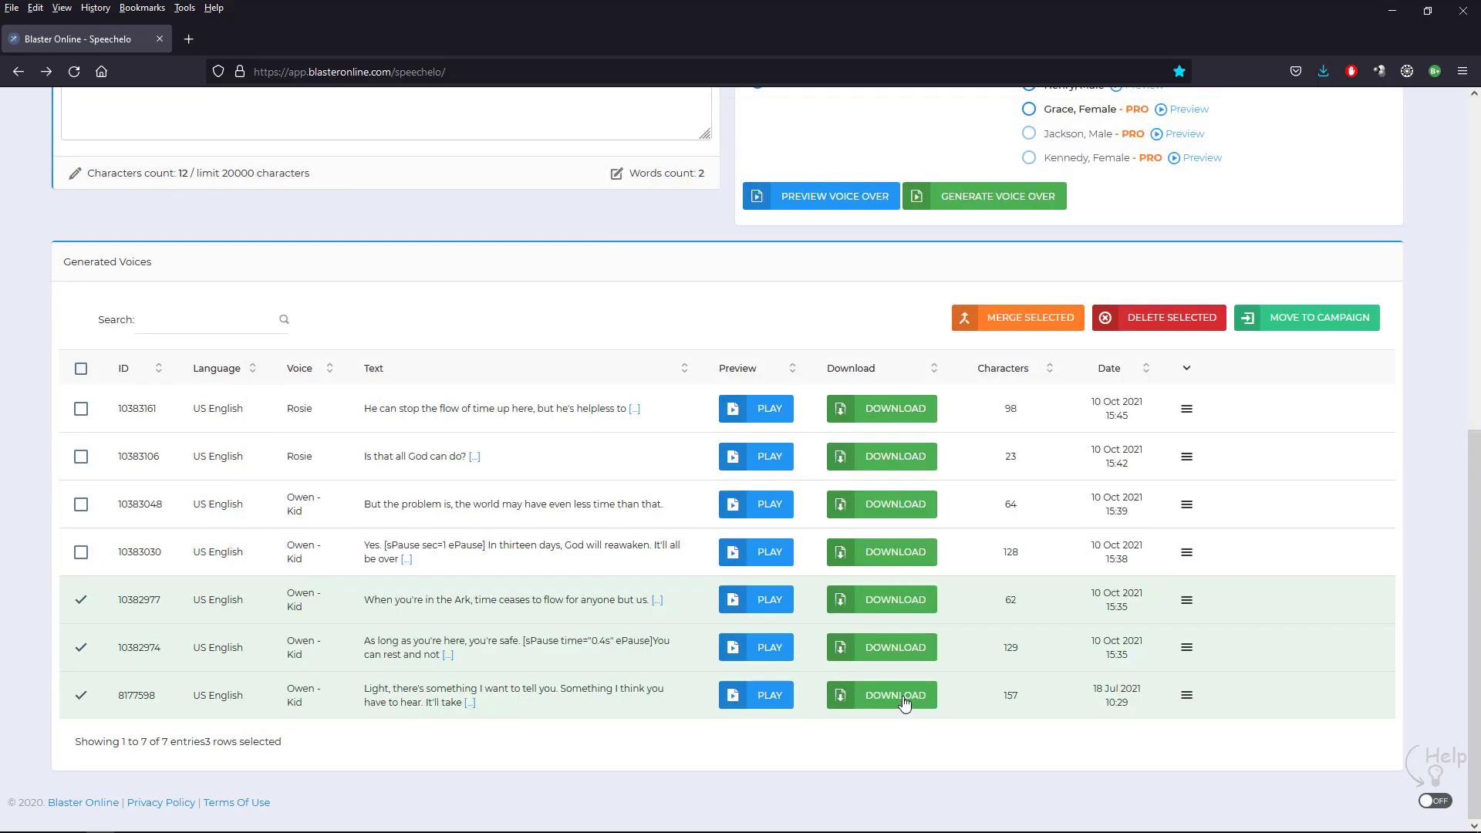
- Download the "In thirteen days, God will reawaken" clip and save it as Voice_Hope_Dialogue10383030.mp3 in the Voice folder
left_click(889, 564)
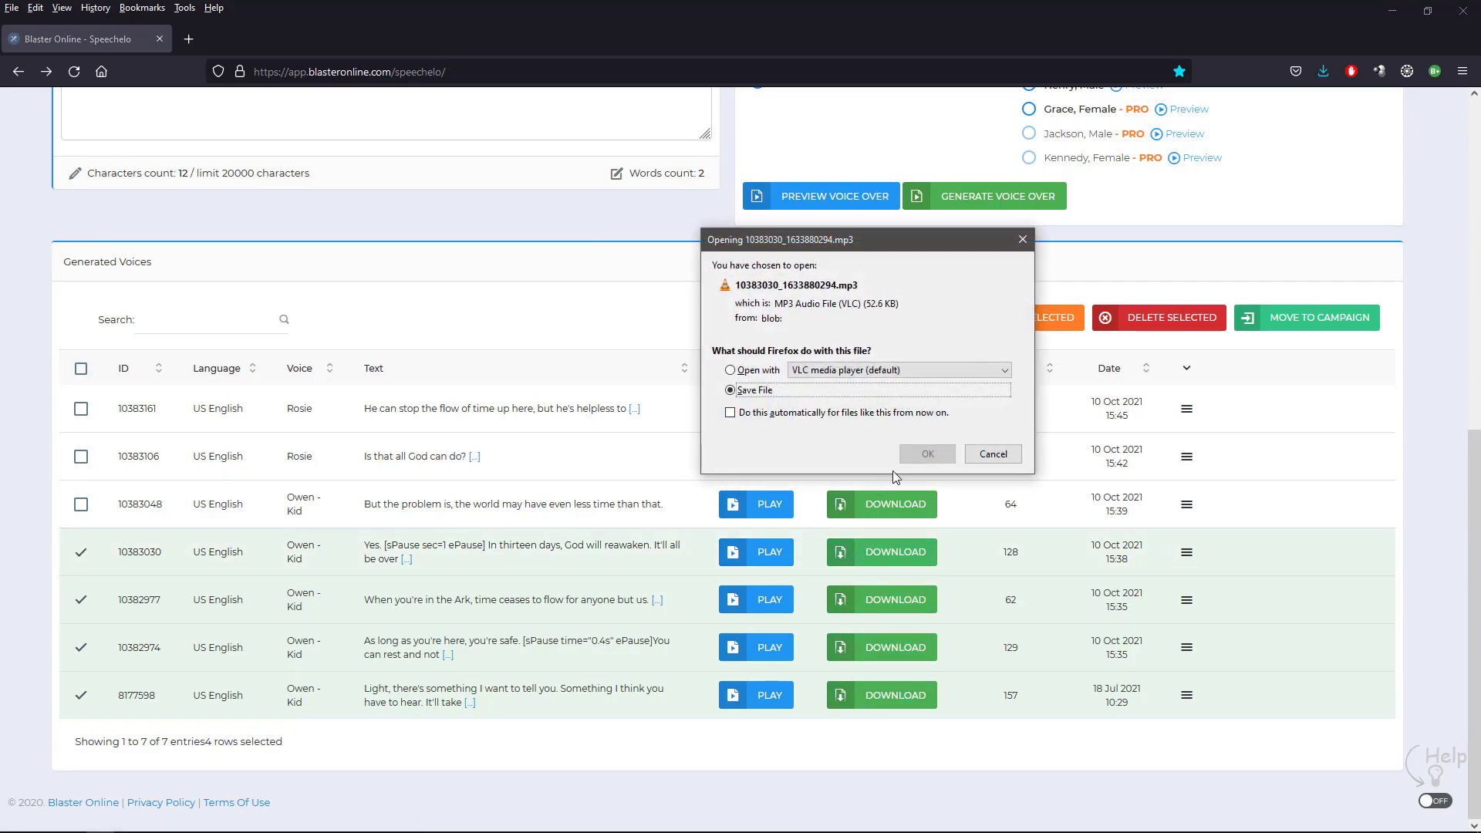
left_click(928, 455)
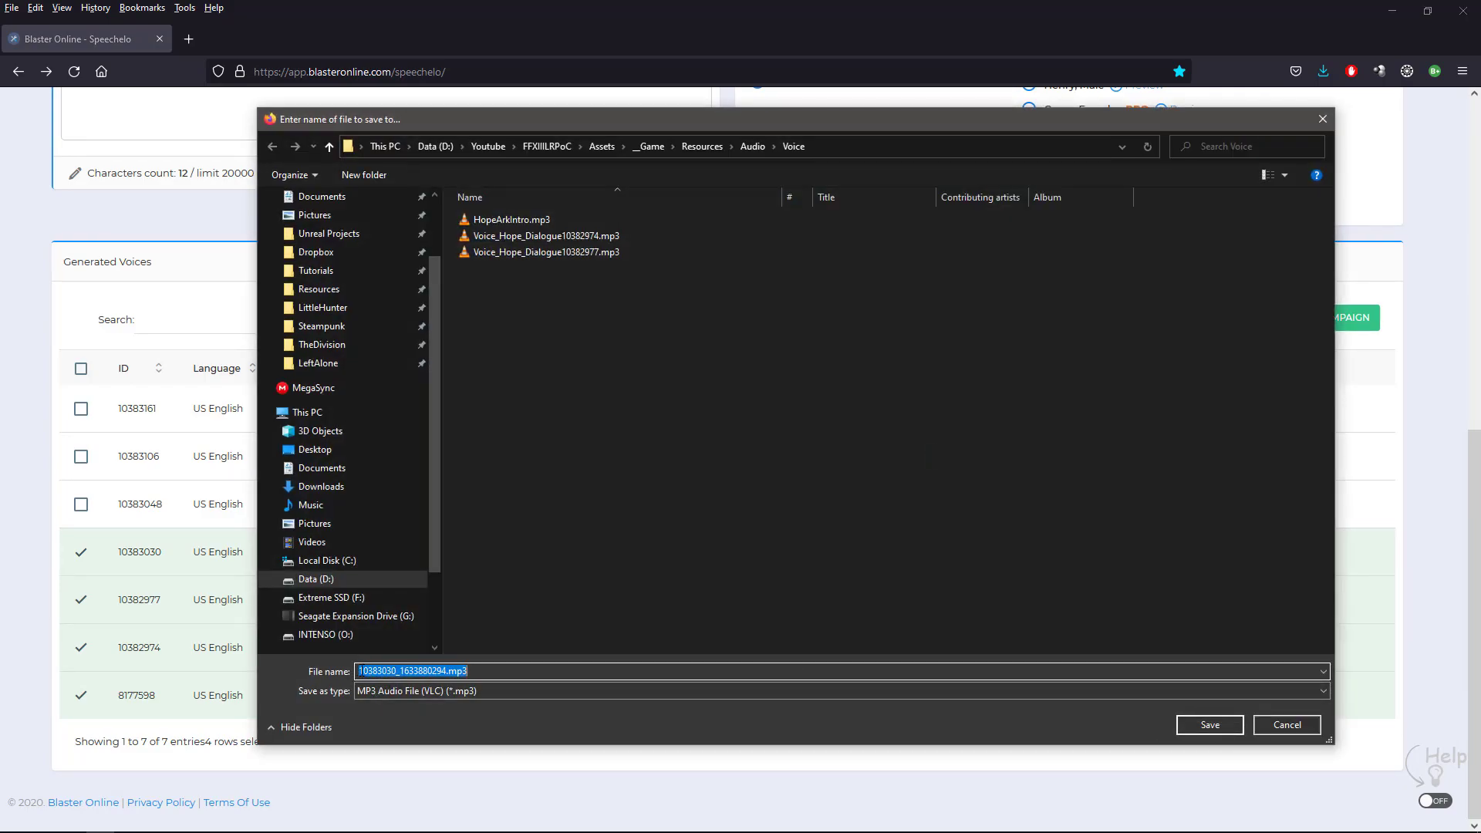
left_click(360, 671)
type("Voice_Hope_Dialogue")
key("Delete")
key("Delete")
key("Delete")
key("Delete")
key("Delete")
key("Delete")
key("Delete")
key("Delete")
key("Delete")
key("Delete")
key("Delete")
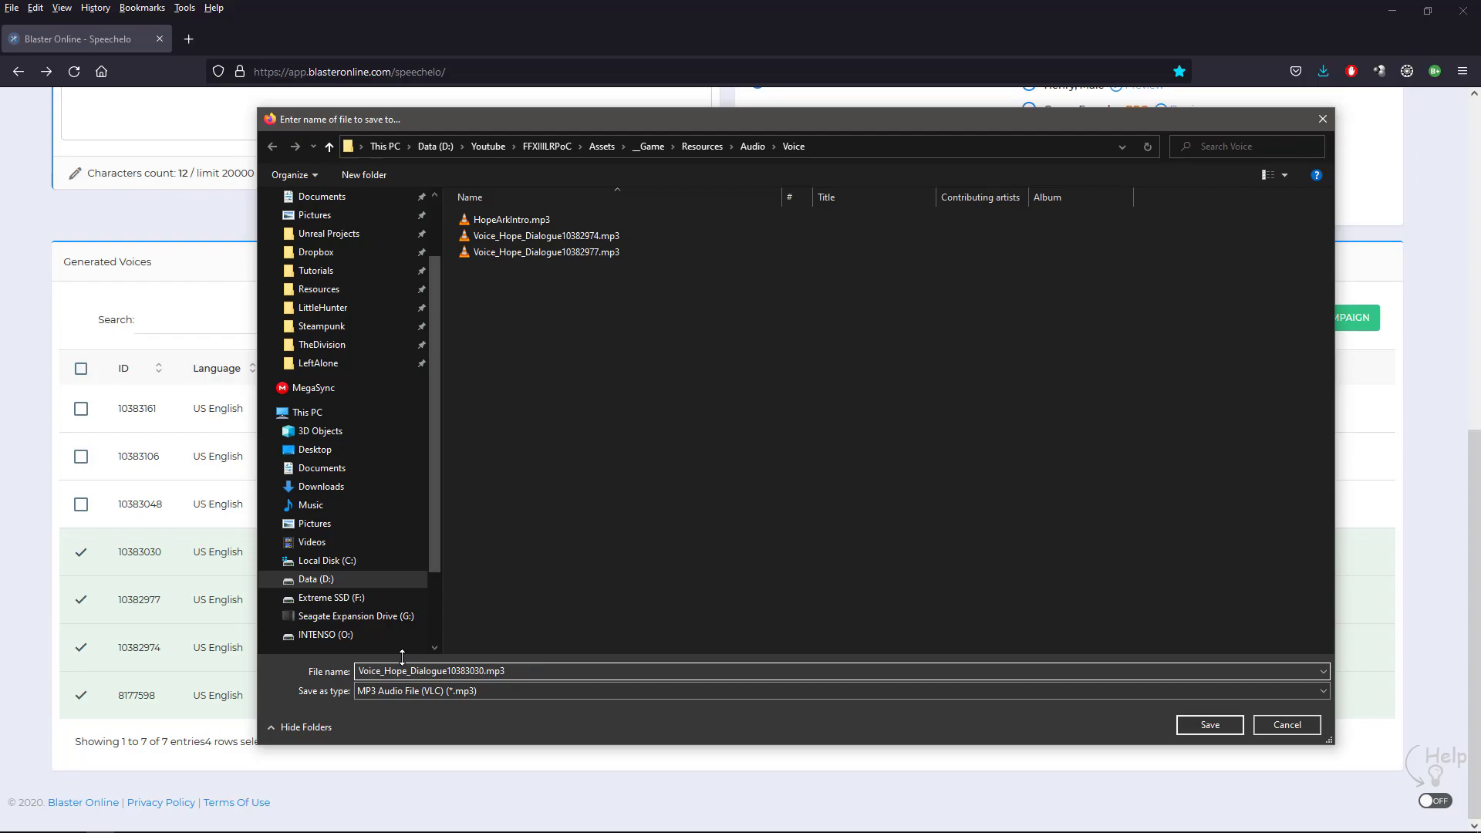
left_click(1210, 727)
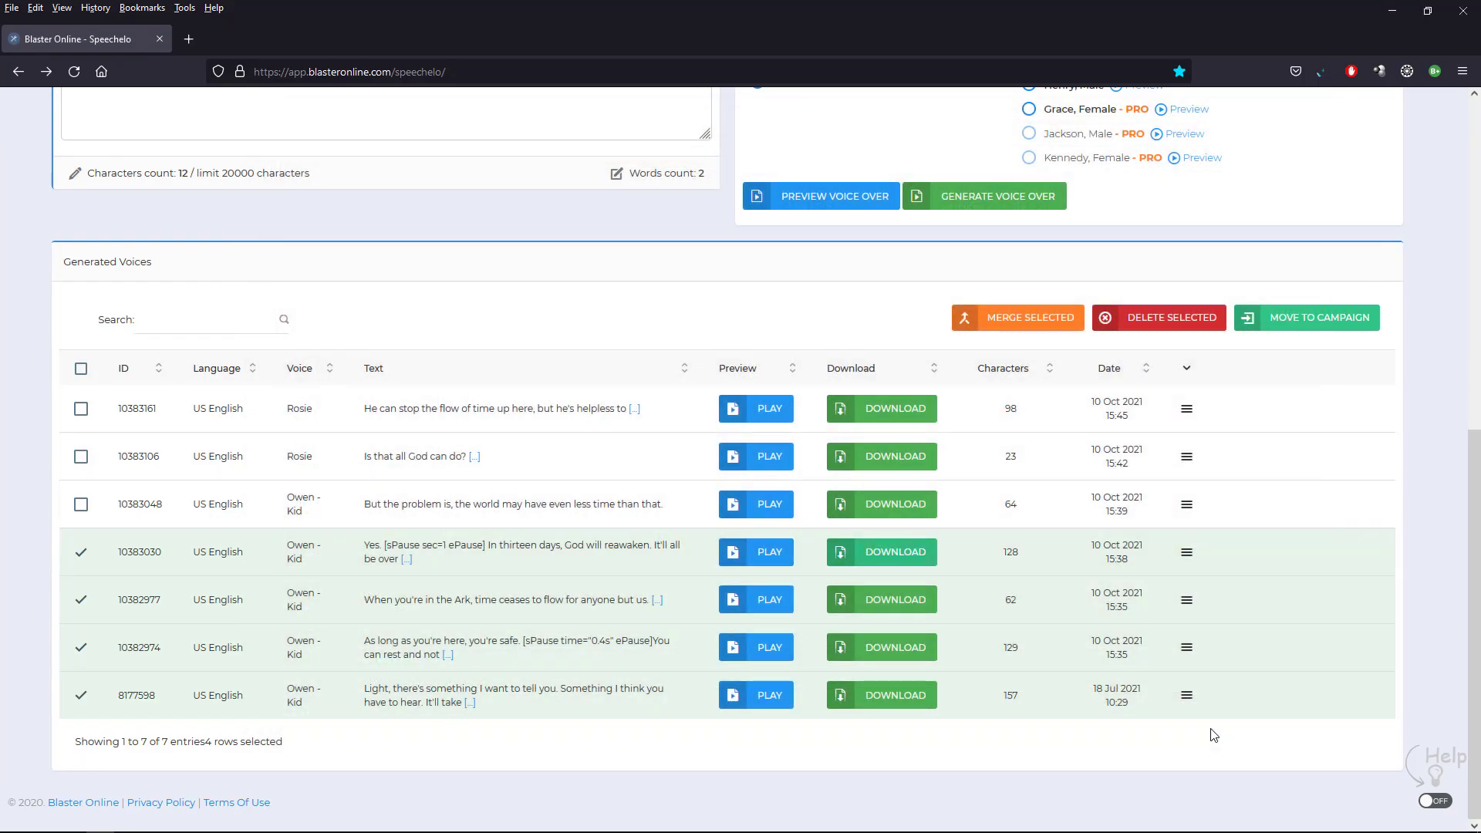
- Download the "But the problem is" clip and save it as Voice_Hope_Dialogue10383048.mp3 in the Voice folder
left_click(883, 506)
left_click(924, 459)
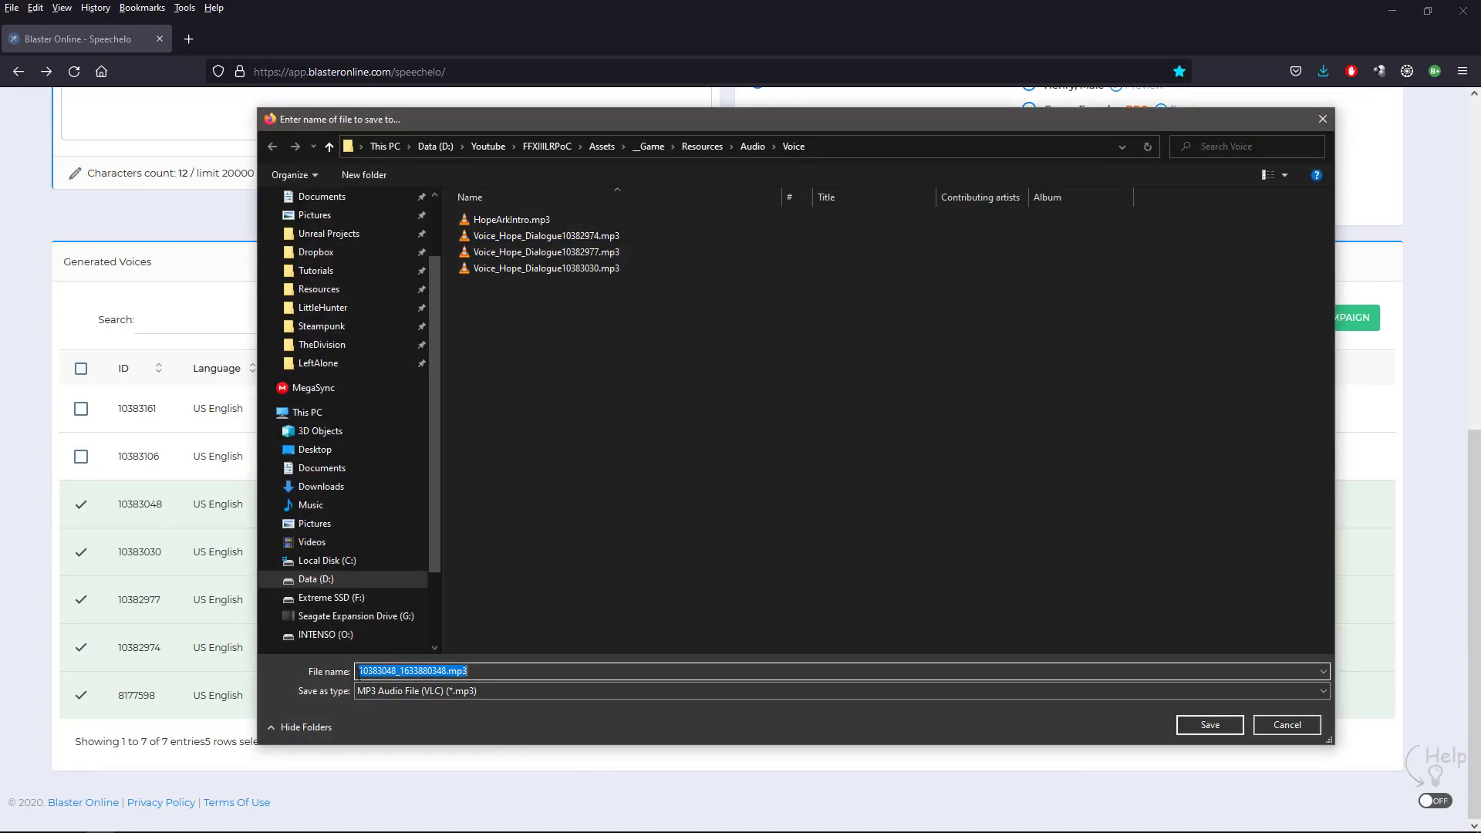
left_click(362, 670)
type("Voice_Hope_Dialogue")
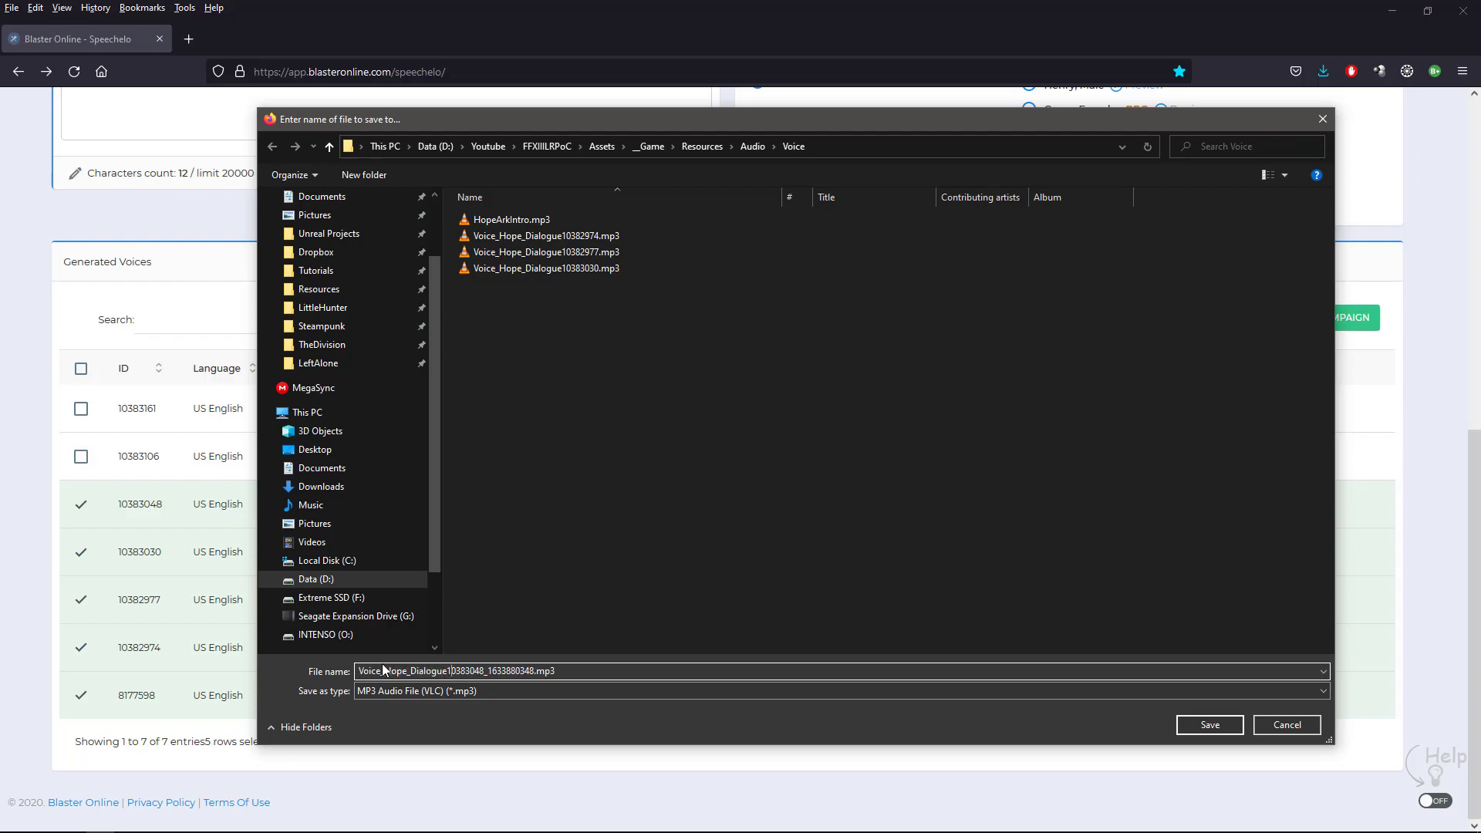
key("Delete")
key("Delete")
key("Delete")
key("Delete")
key("Delete")
key("Delete")
key("Delete")
key("Delete")
key("Delete")
key("Delete")
key("Delete")
key("Delete")
type(".")
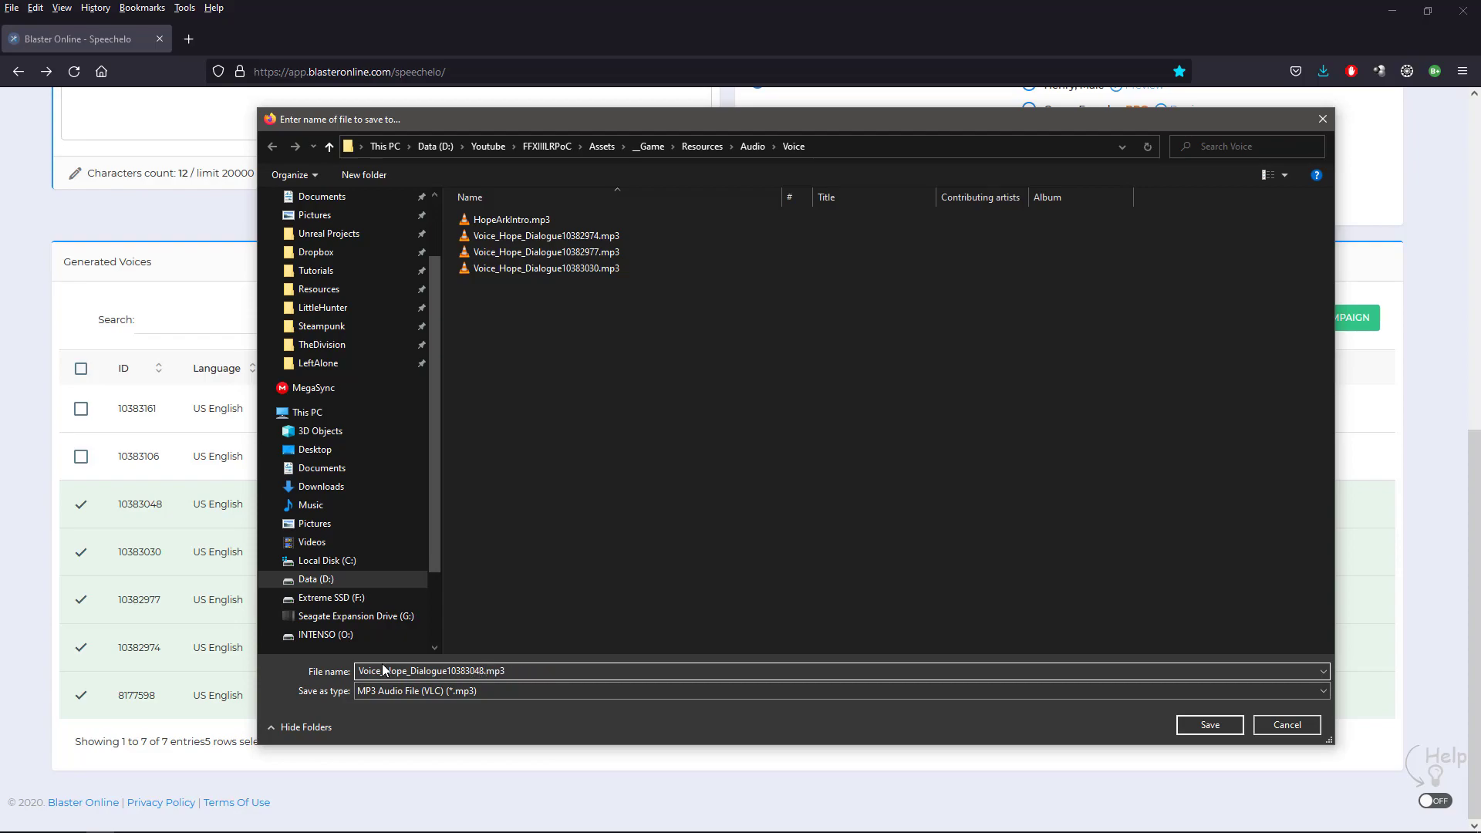
left_click(1209, 725)
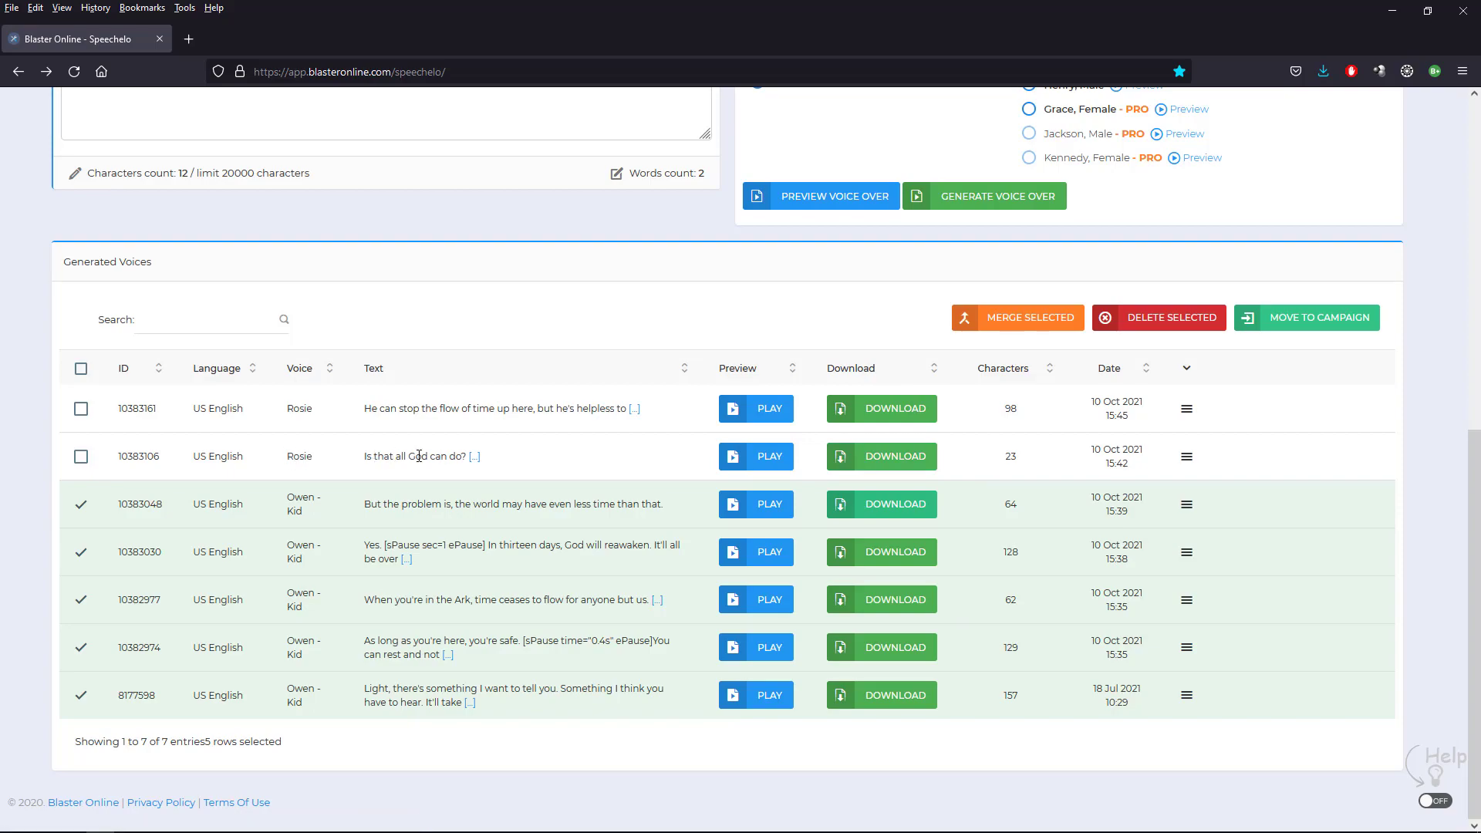
- Download Rosie's "Is that all God can do?" clip and save it as Voice_Lightning_Dialogue10383106.mp3 in the Voice folder
scroll(1166, 467, "up", 5)
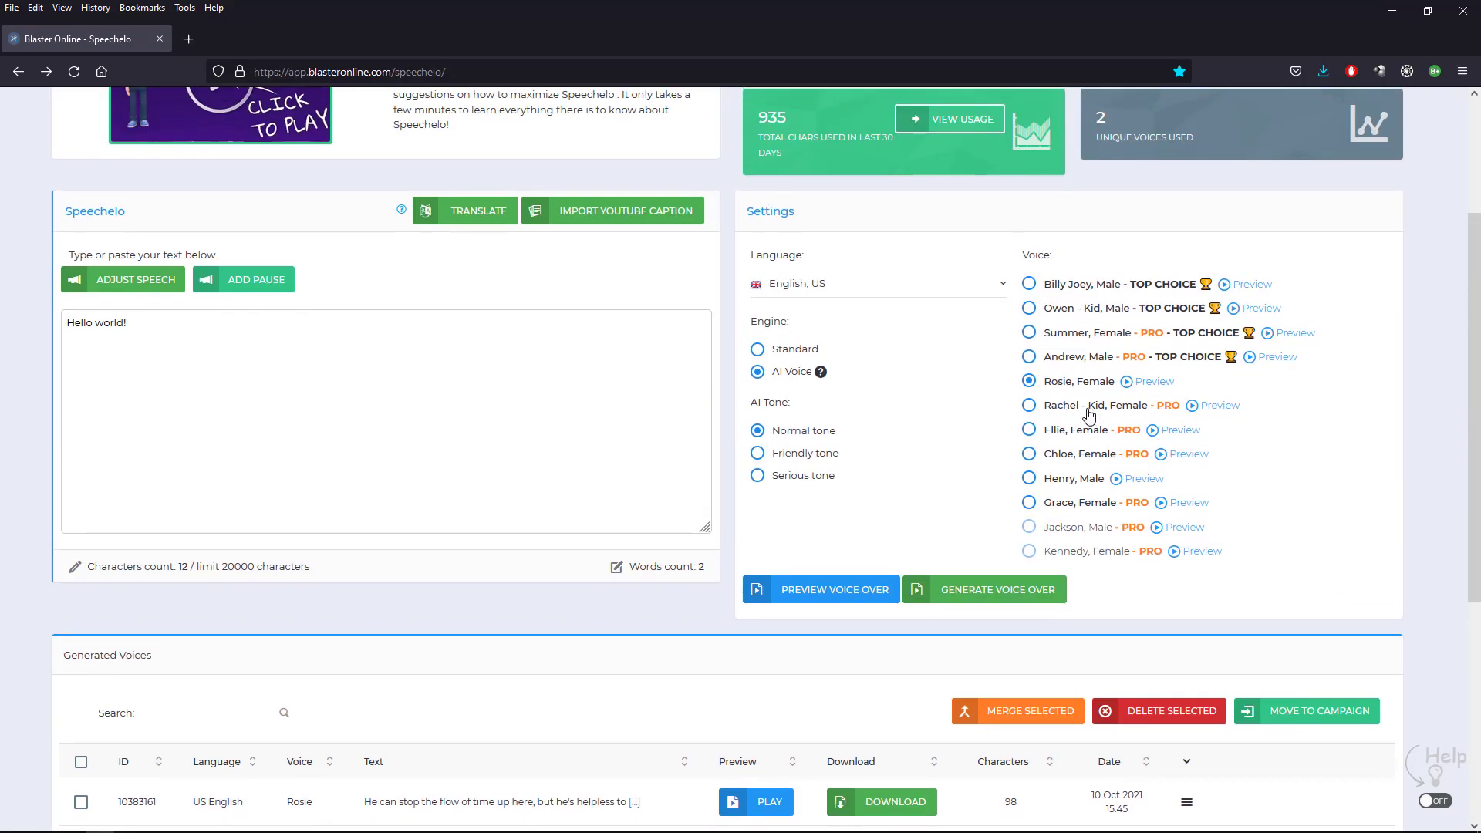
scroll(1116, 642, "down", 3)
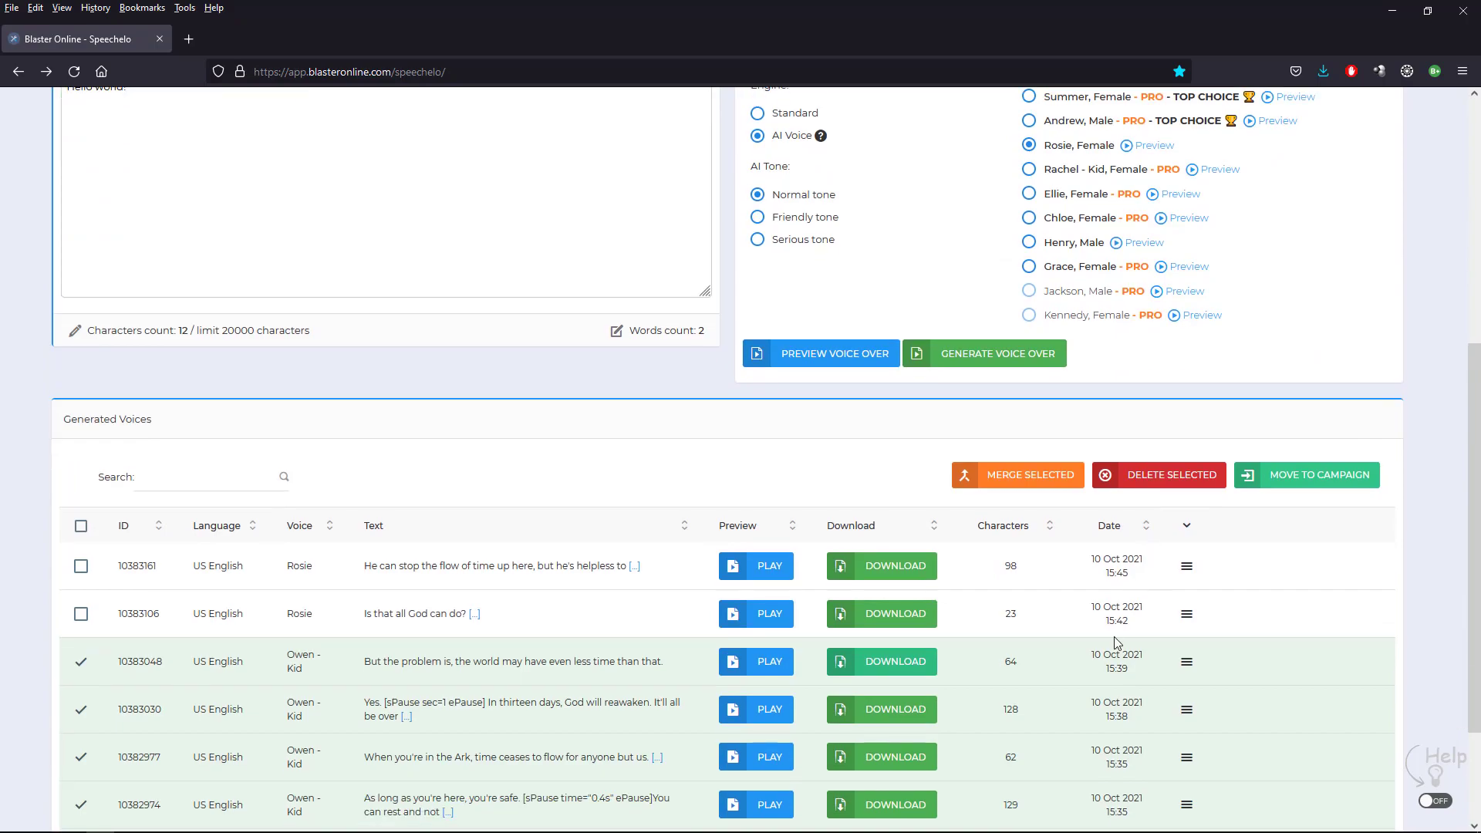
left_click(876, 614)
left_click(920, 461)
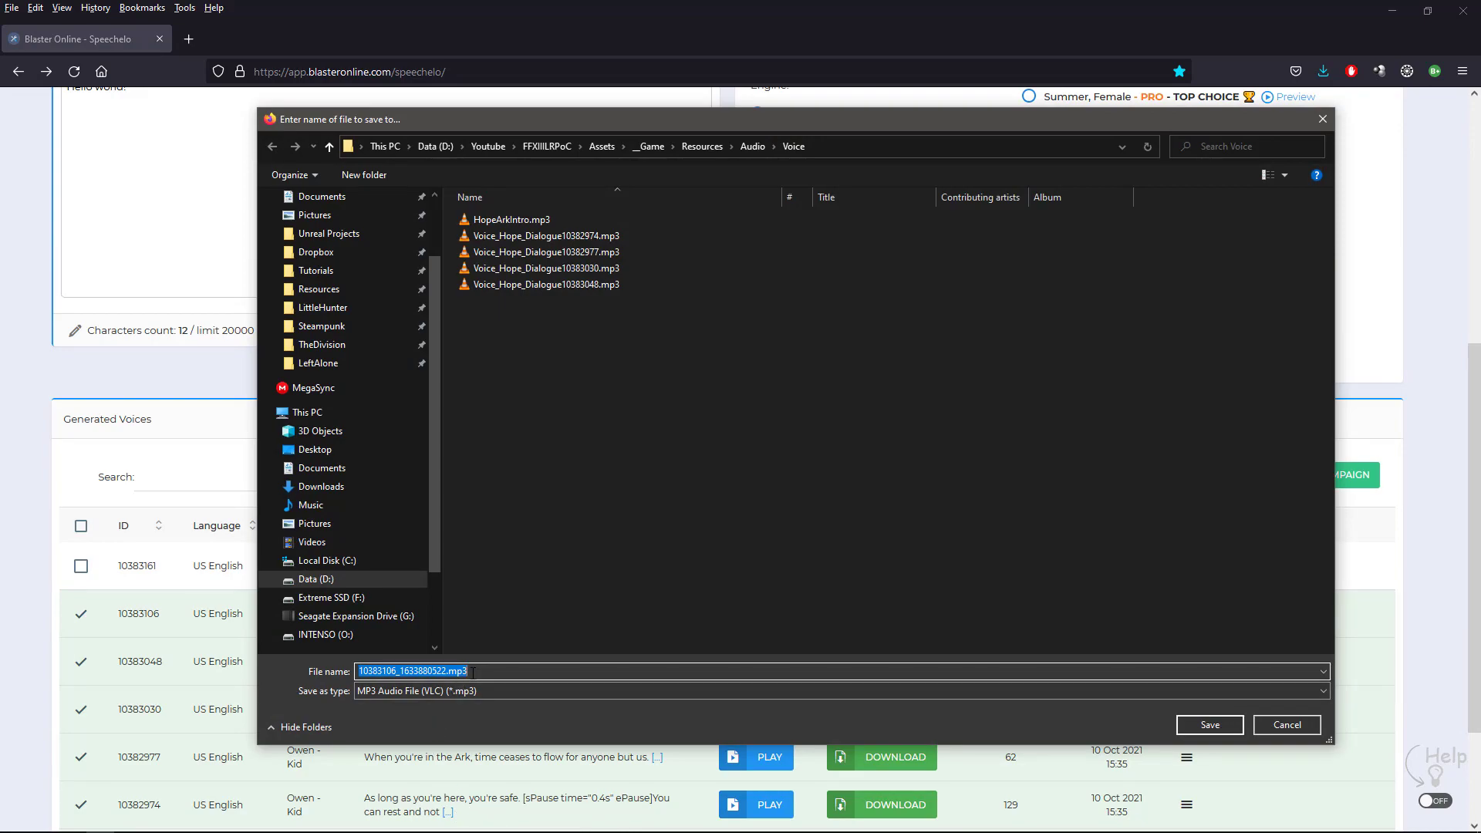
left_click(473, 672)
key("Home")
type("Voice_Lightn")
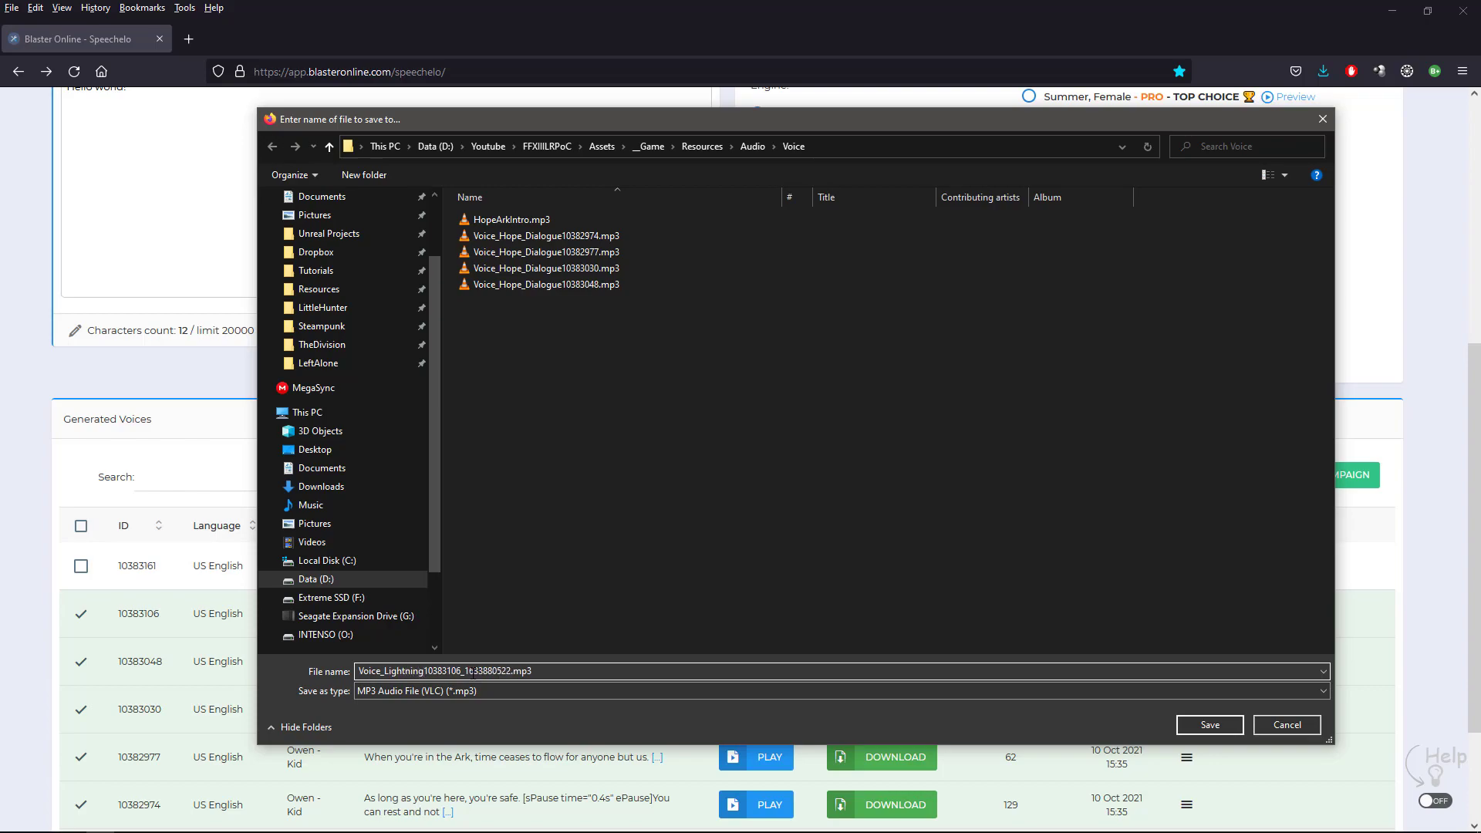
type("_Dialogue")
key("Delete")
key("Delete")
key("Delete")
key("Delete")
key("Delete")
key("Delete")
key("Delete")
key("Delete")
key("Delete")
key("Delete")
key("Delete")
left_click(1222, 727)
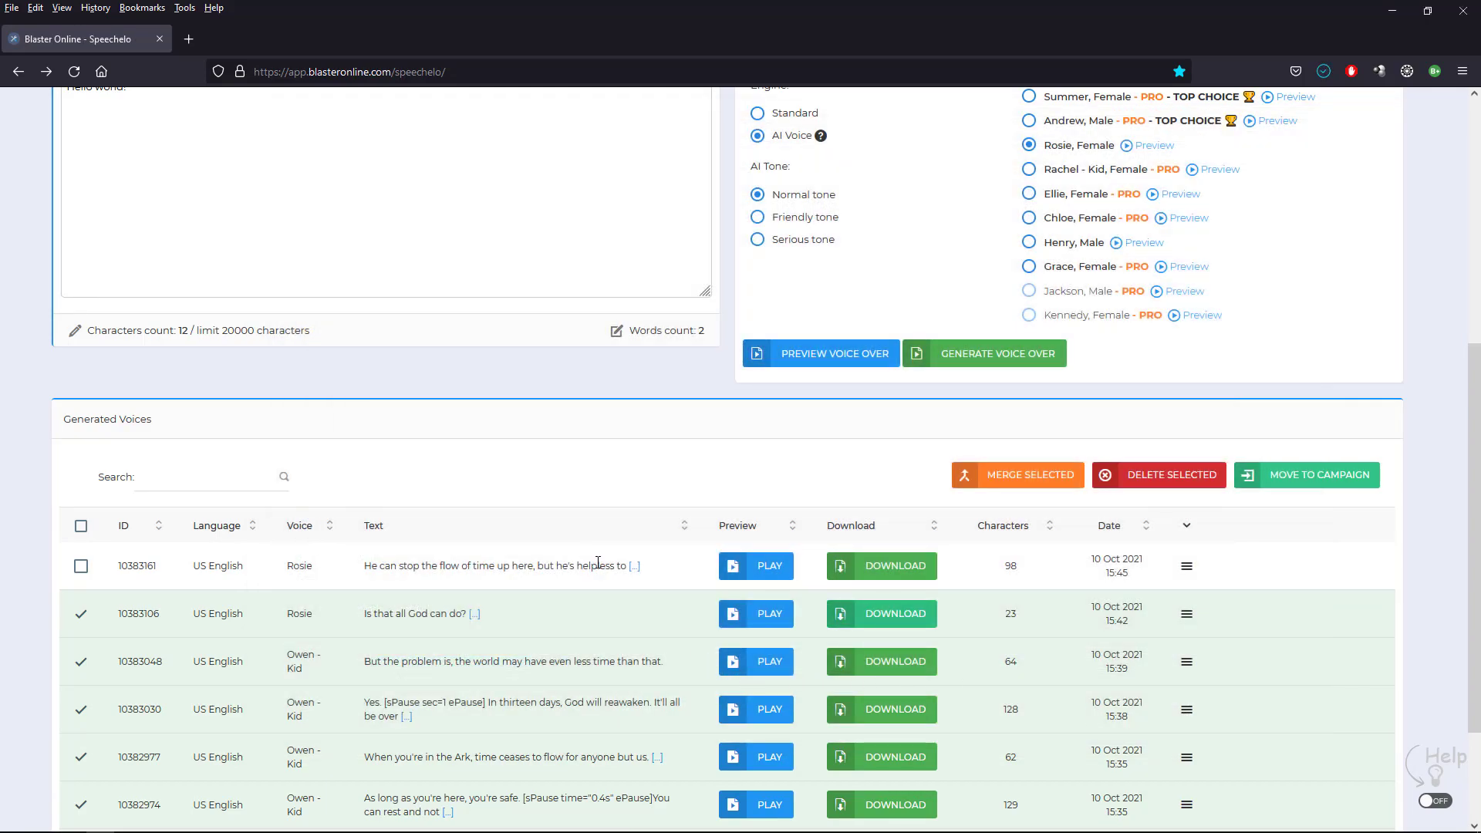
- Download Rosie's "He can stop the flow of time" clip and save it as Voice_Lightning_Dialogue10383161.mp3 in the Voice folder
left_click(899, 567)
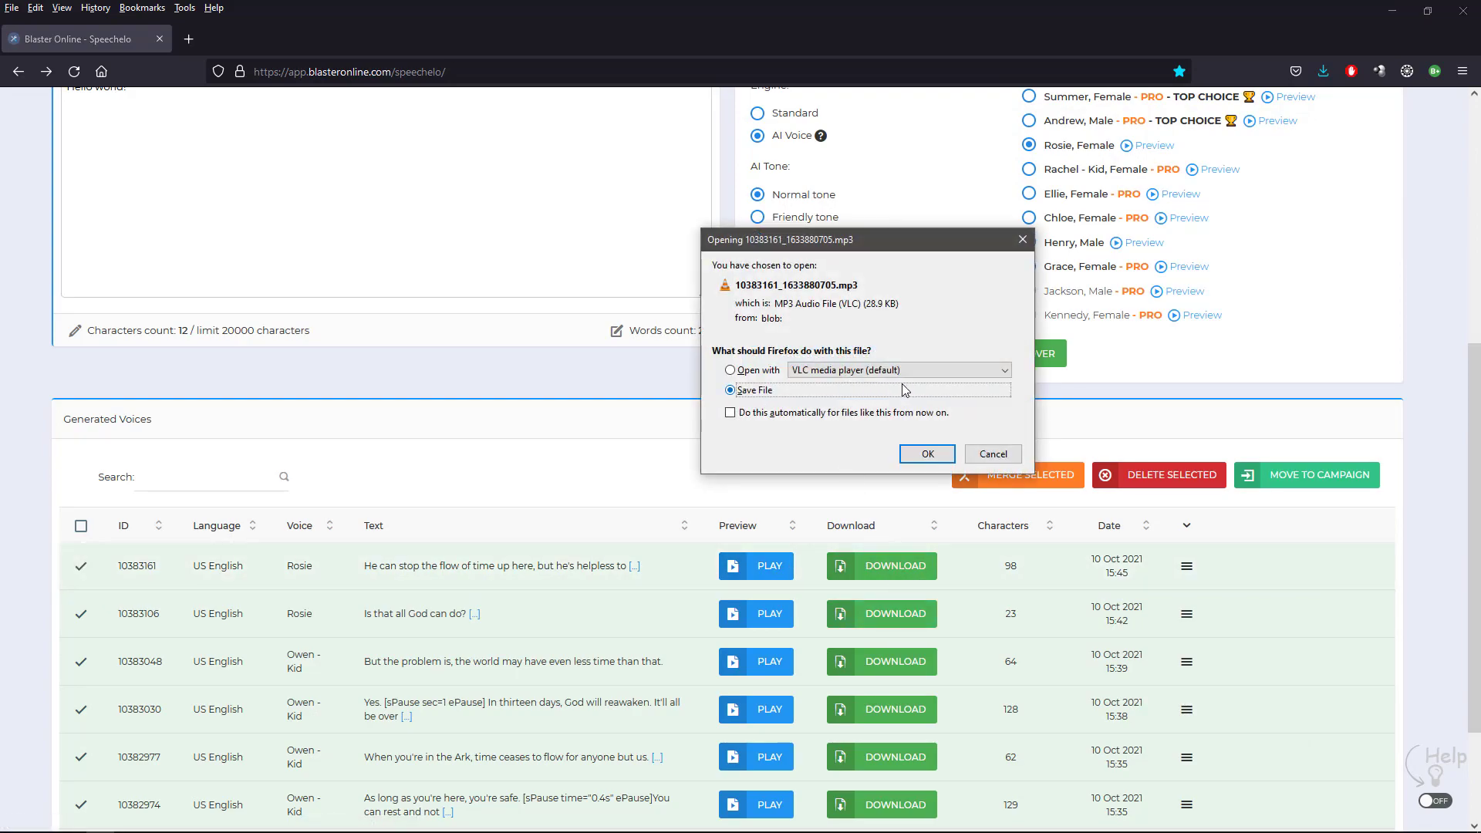
left_click(928, 458)
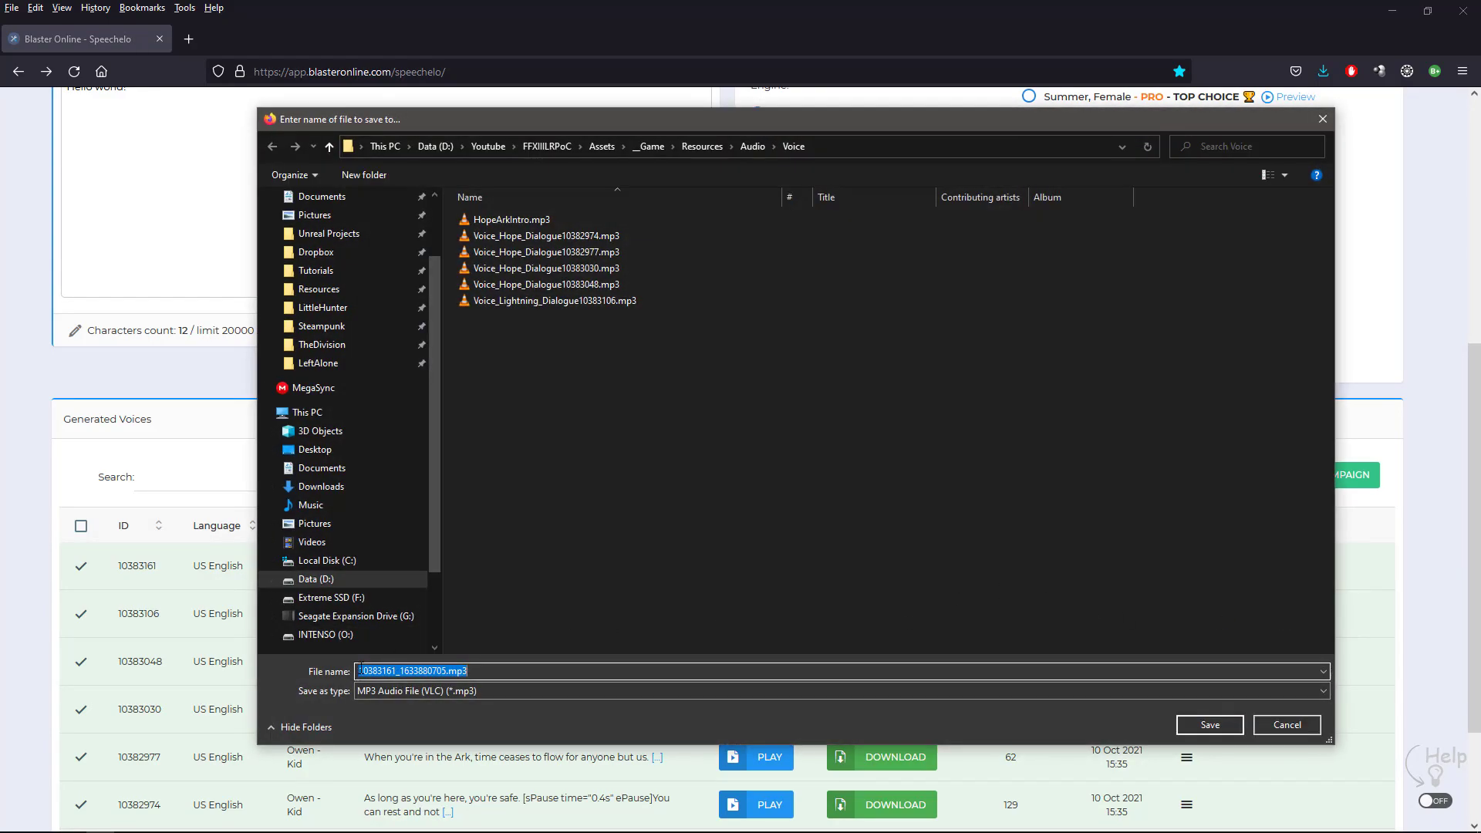
left_click(359, 671)
type("Voice_Lightning_")
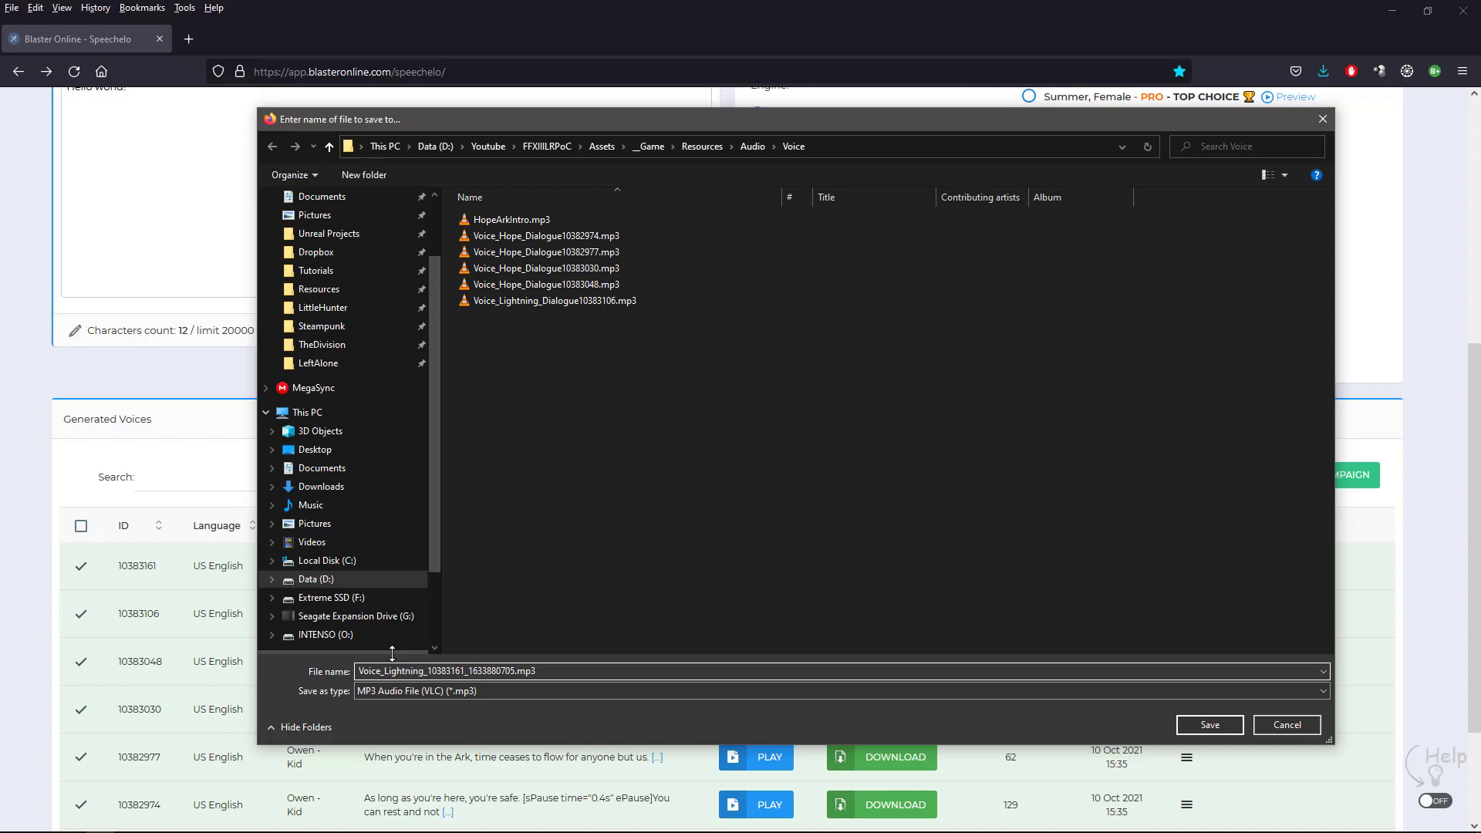
type("Dialogue")
key("BackSpace")
key("BackSpace")
key("BackSpace")
key("BackSpace")
key("BackSpace")
key("BackSpace")
key("BackSpace")
key("BackSpace")
key("BackSpace")
key("BackSpace")
key("BackSpace")
left_click(1224, 725)
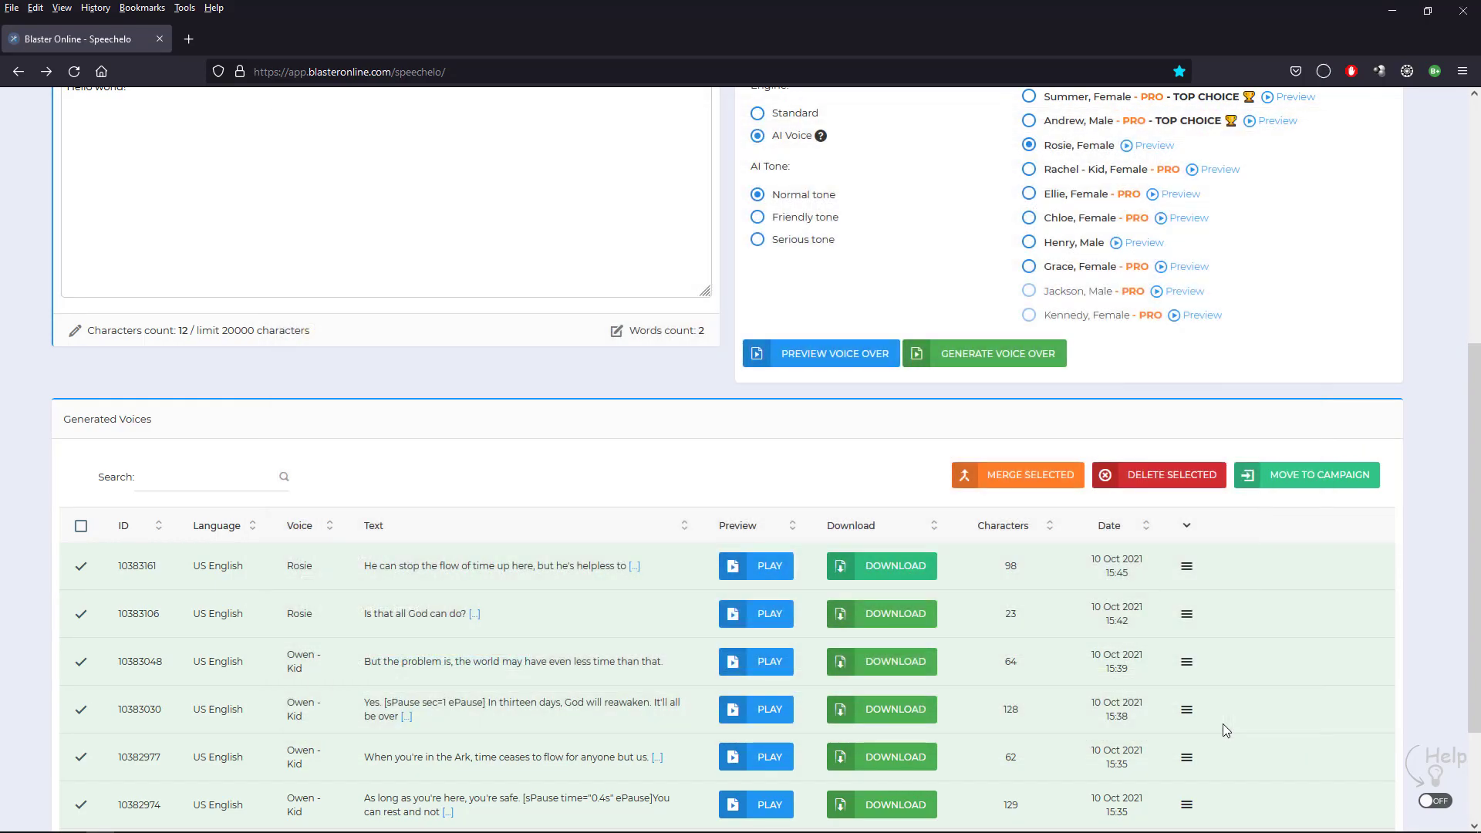
- Switch to Unity and inspect the import settings of the four Hope dialogue clips in the Voice folder
left_click(1394, 11)
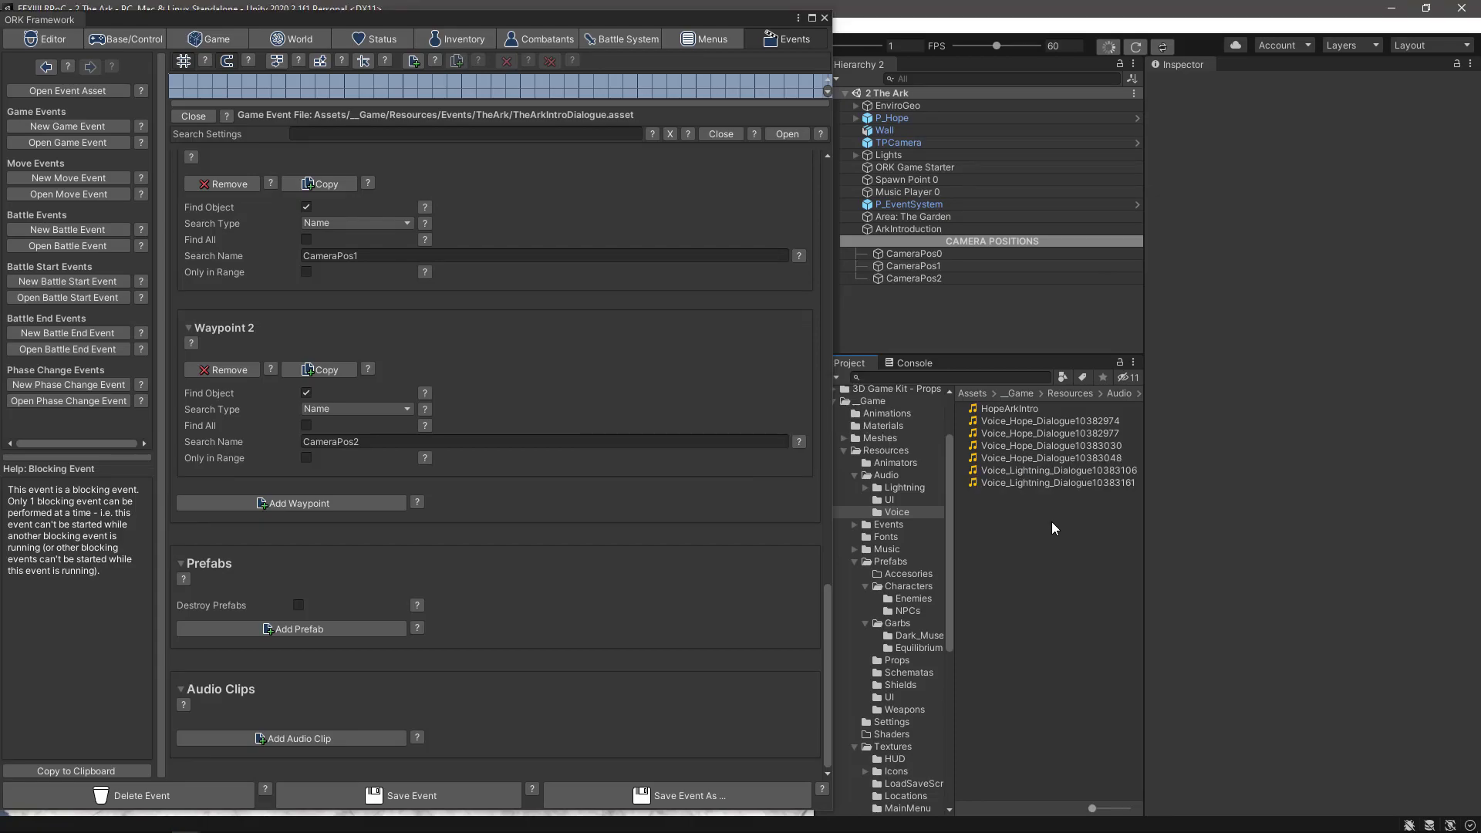
left_click(1067, 423)
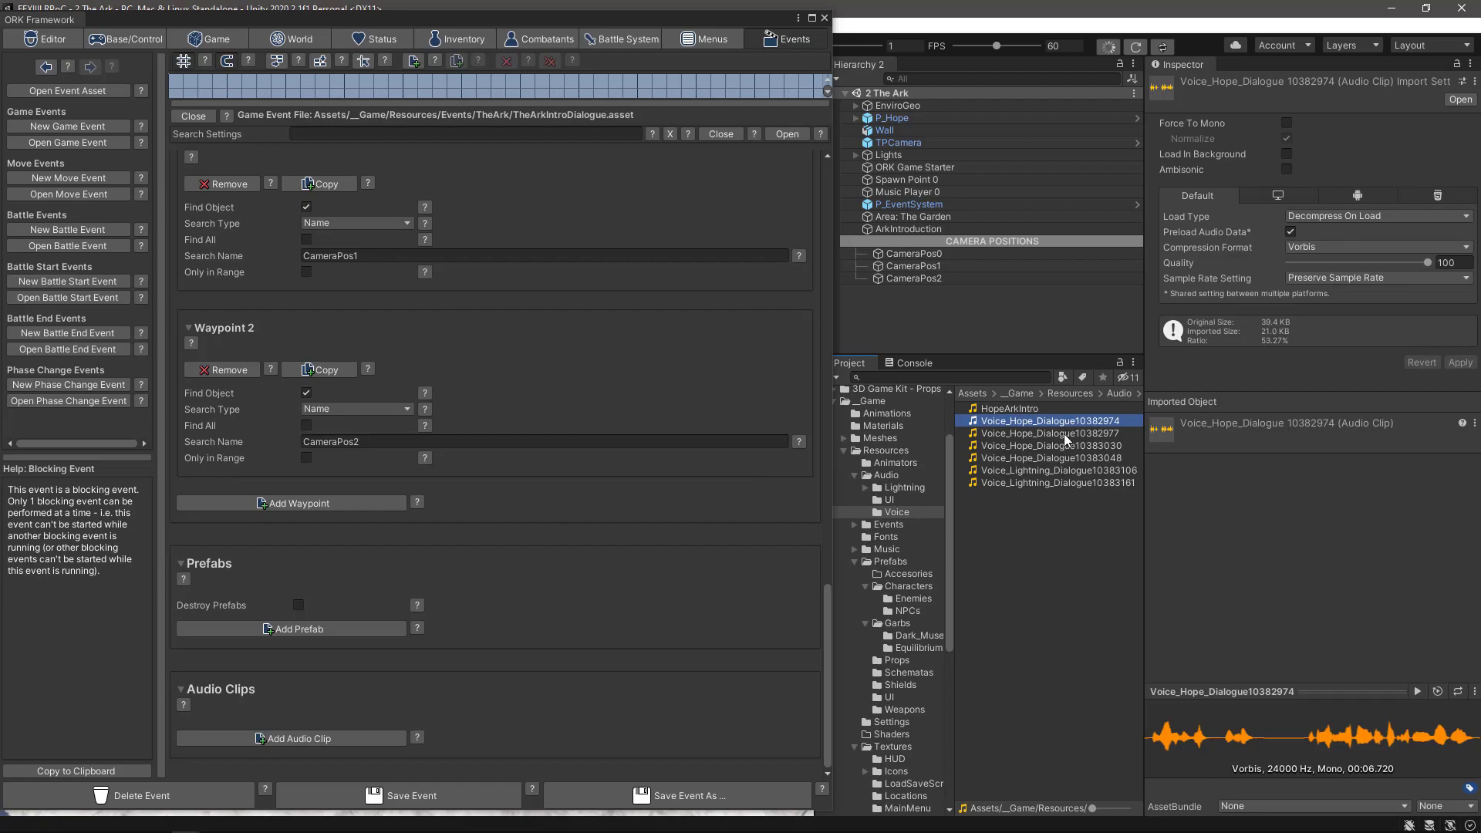
left_click(1063, 434)
left_click(1061, 445)
left_click(1060, 459)
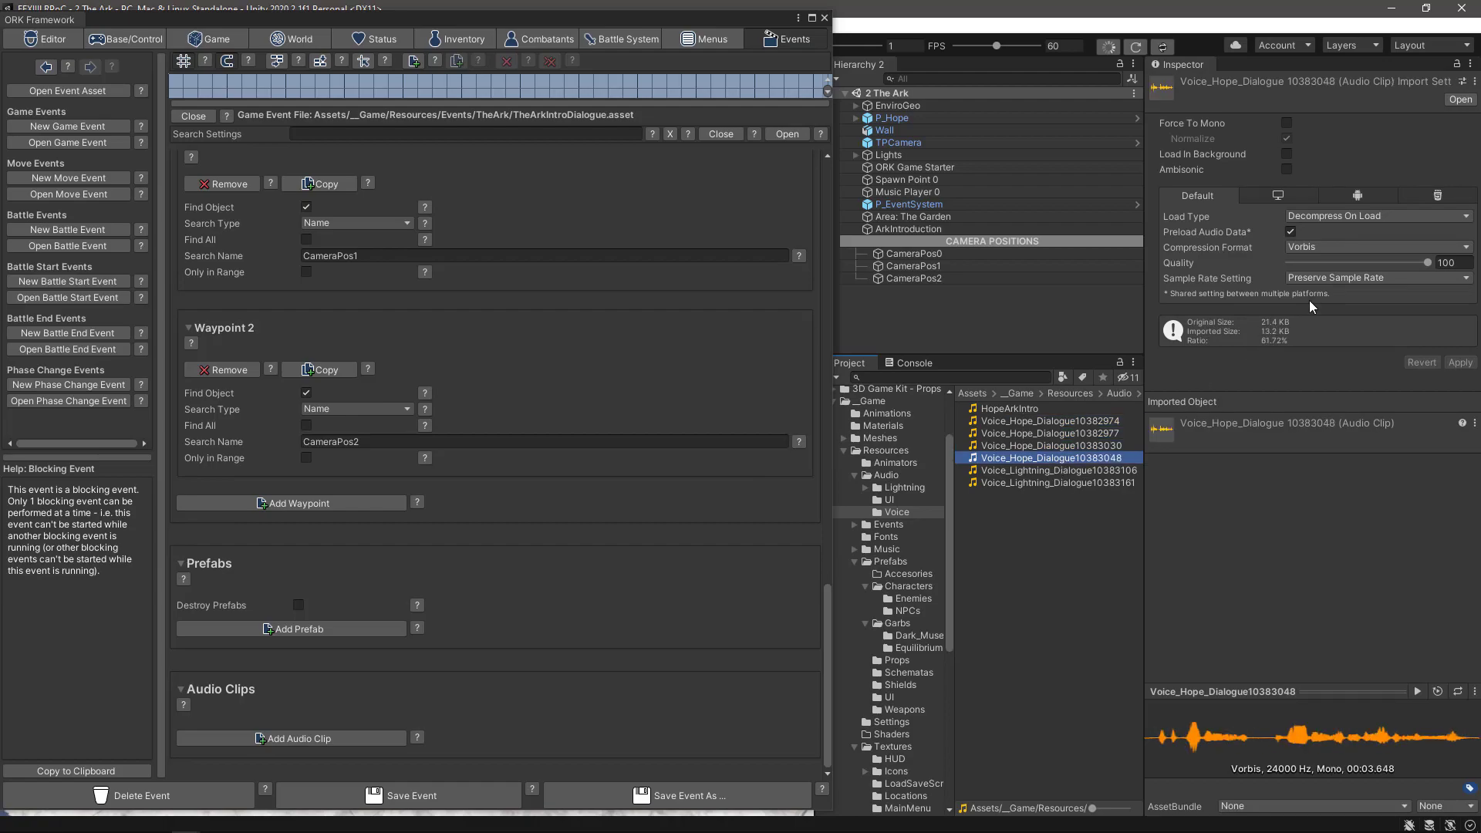
left_click(1035, 423)
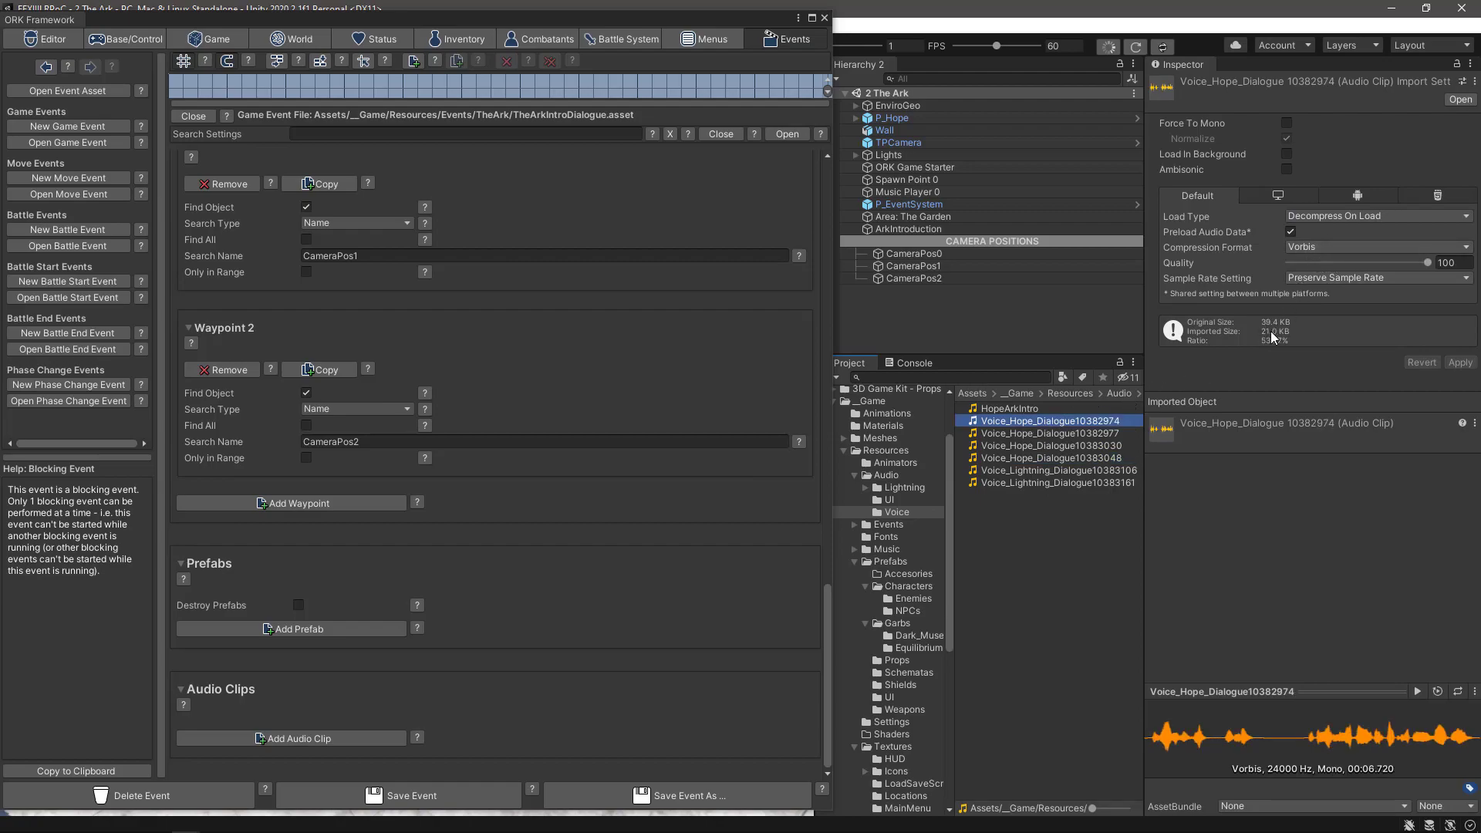
- Try PCM compression on the Voice_Hope_Dialogue10382974 clip and switch it back to Vorbis
left_click(1331, 249)
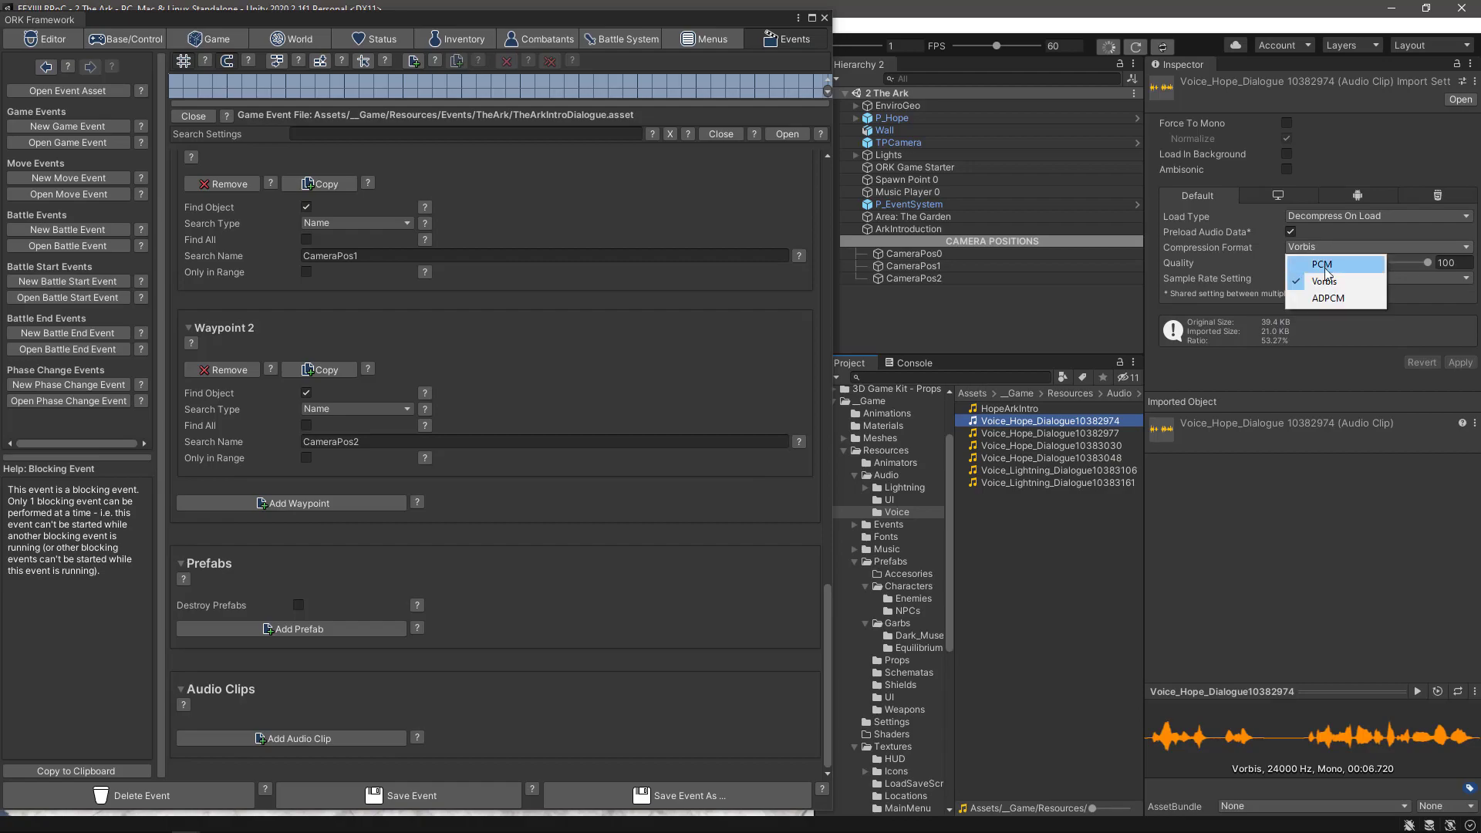
left_click(1316, 265)
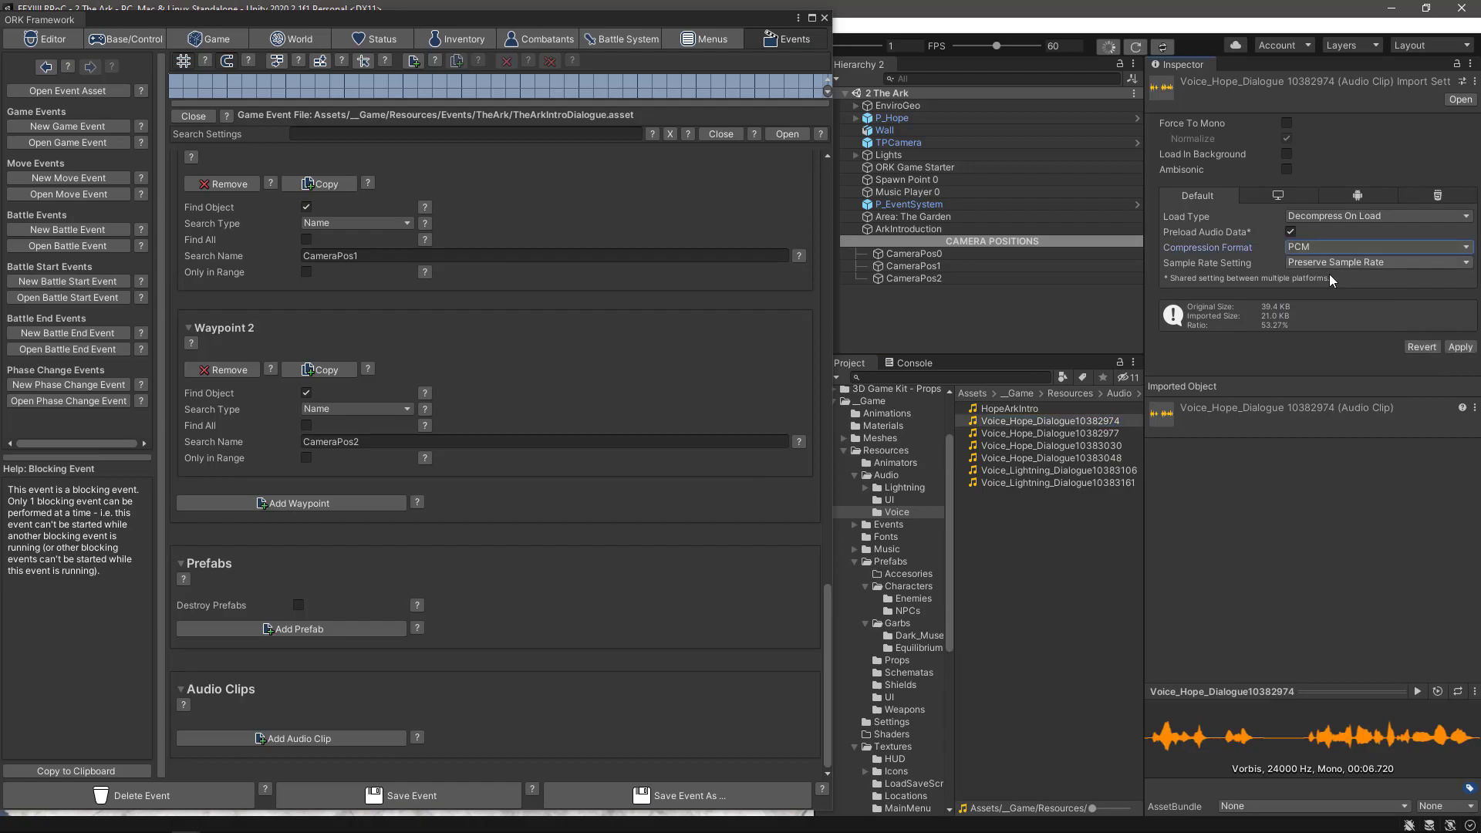
left_click(1449, 348)
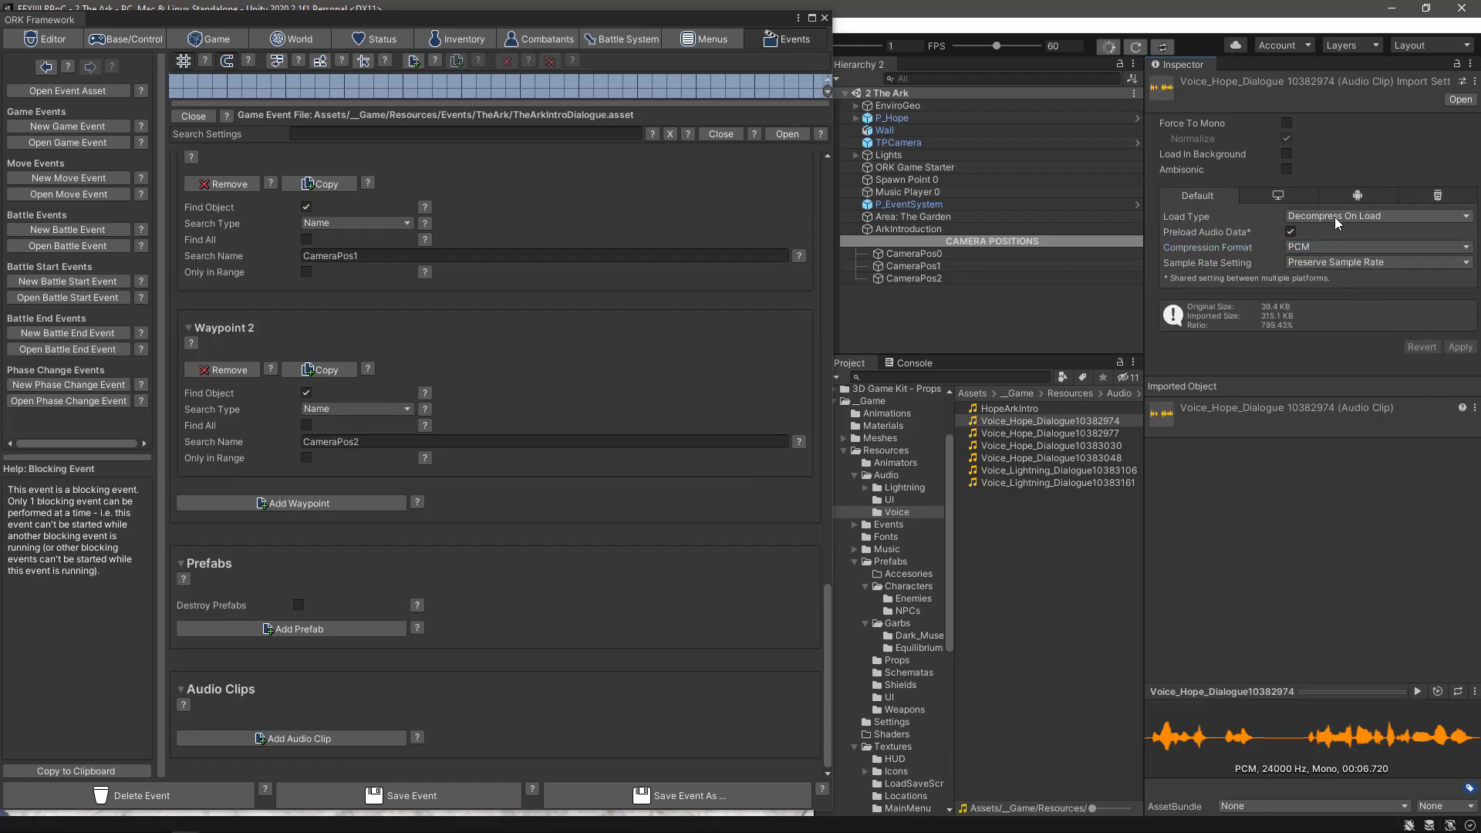
left_click(1335, 216)
left_click(1318, 225)
left_click(1321, 247)
left_click(1321, 276)
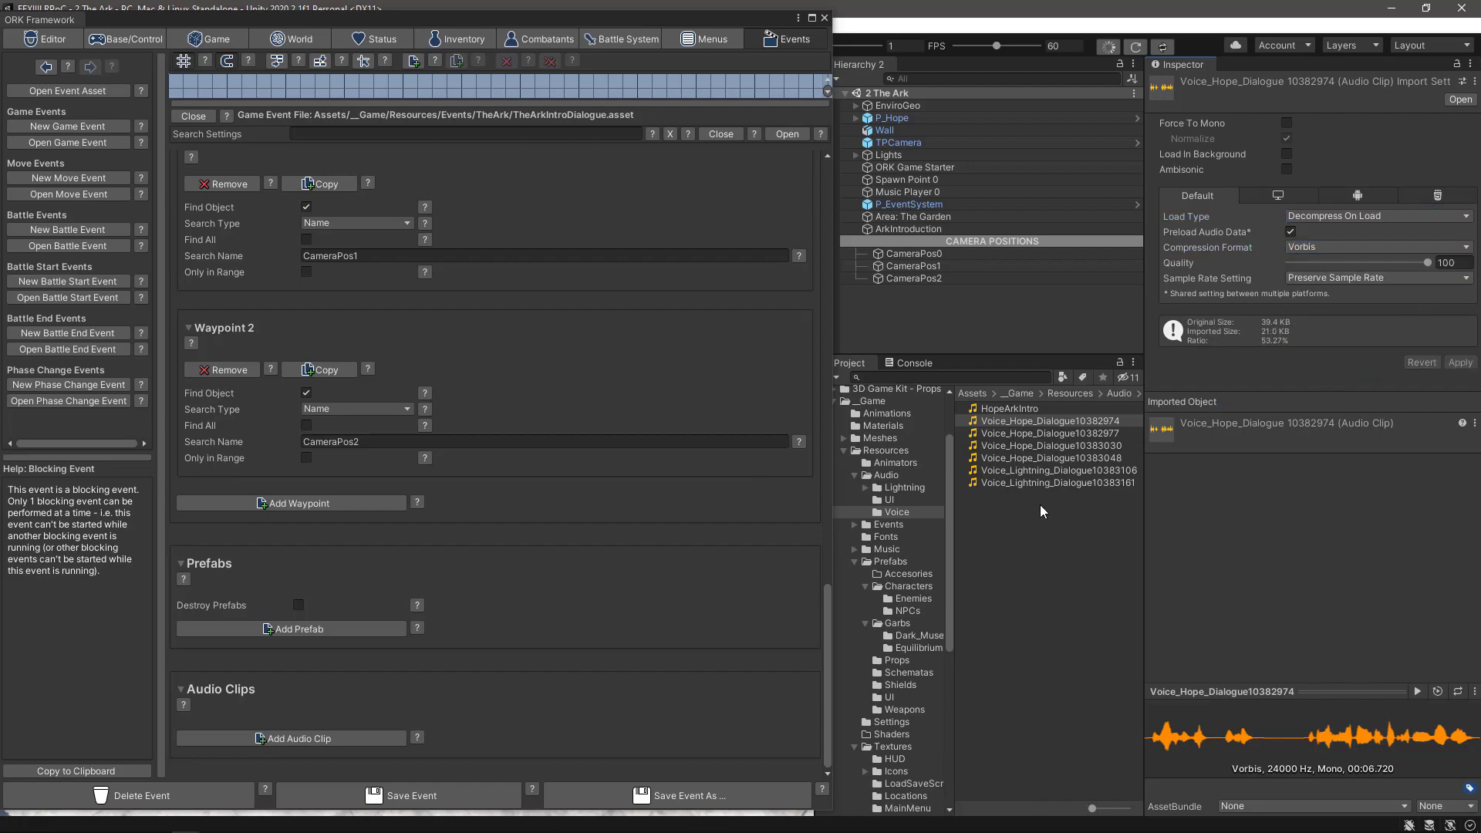
- Widen the ORK Framework window and add a first audio clip entry to the TheArkIntroDialogue event
left_click_drag(833, 565, 889, 566)
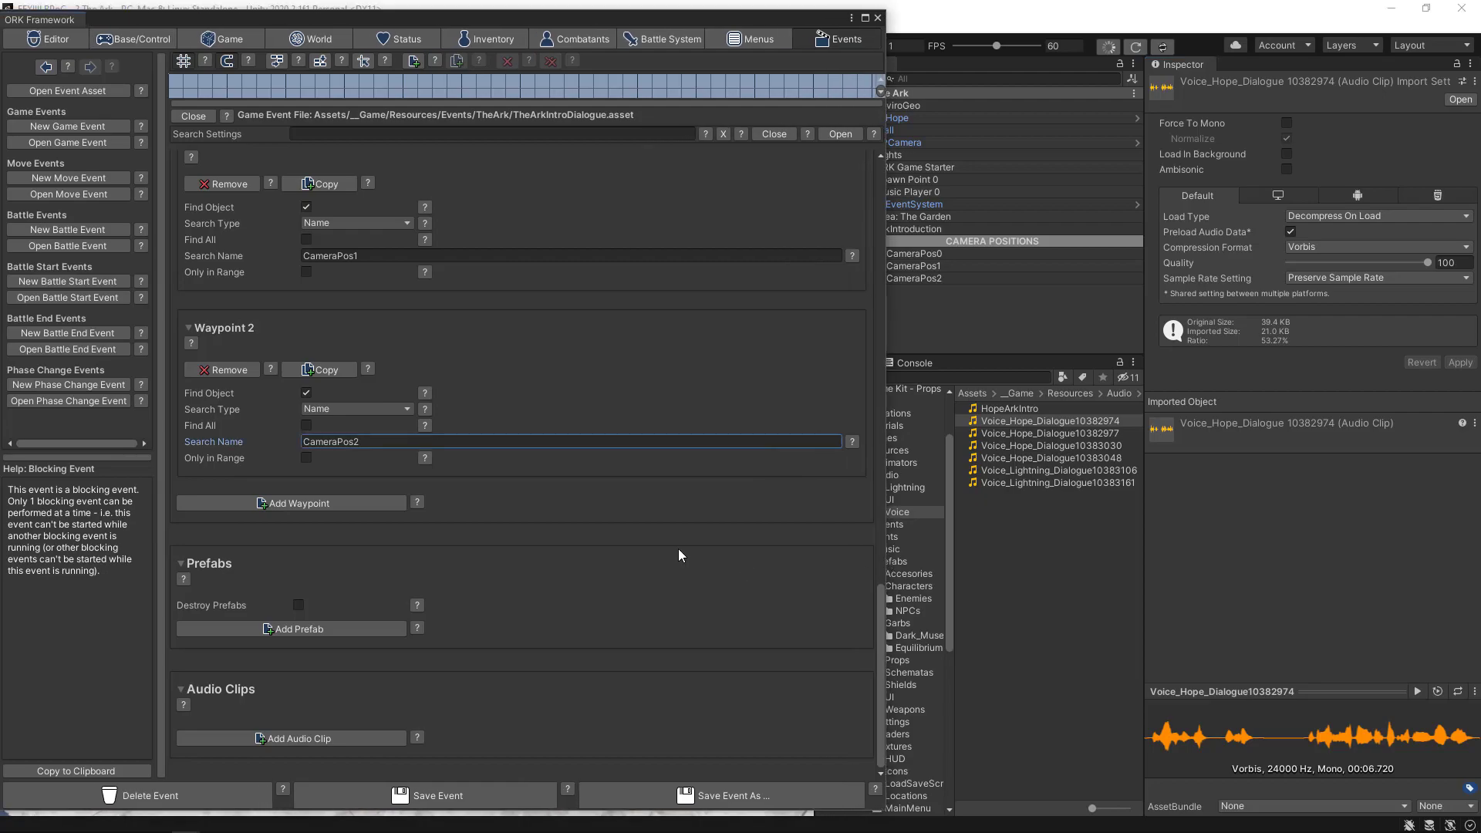
left_click(341, 736)
scroll(590, 661, "down", 3)
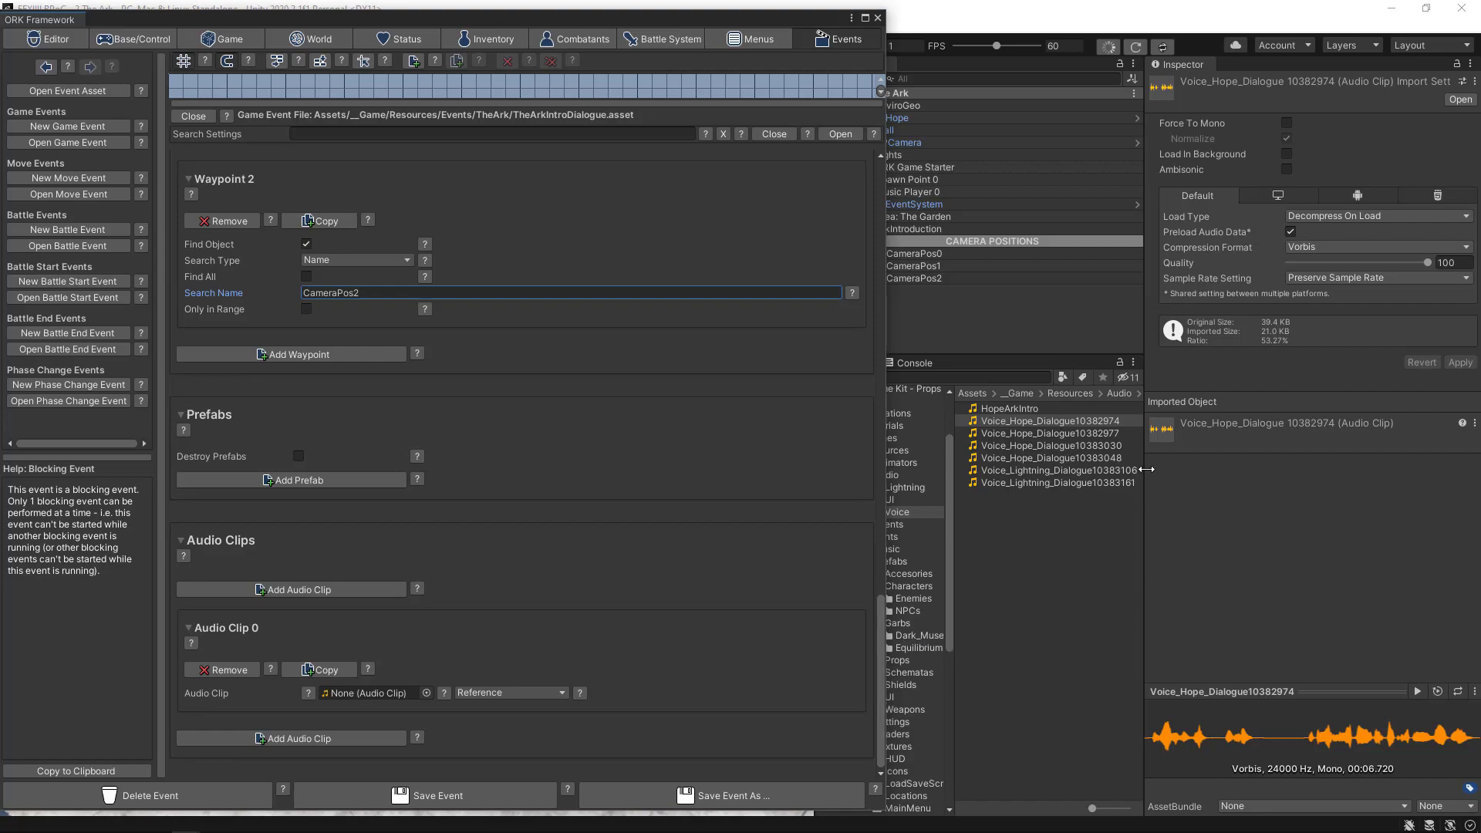
- Match Hope's first line in Script.txt to the Voice_Hope_Dialogue10382974 clip and assign that clip to Audio Clip 0
mouse_move(263, 827)
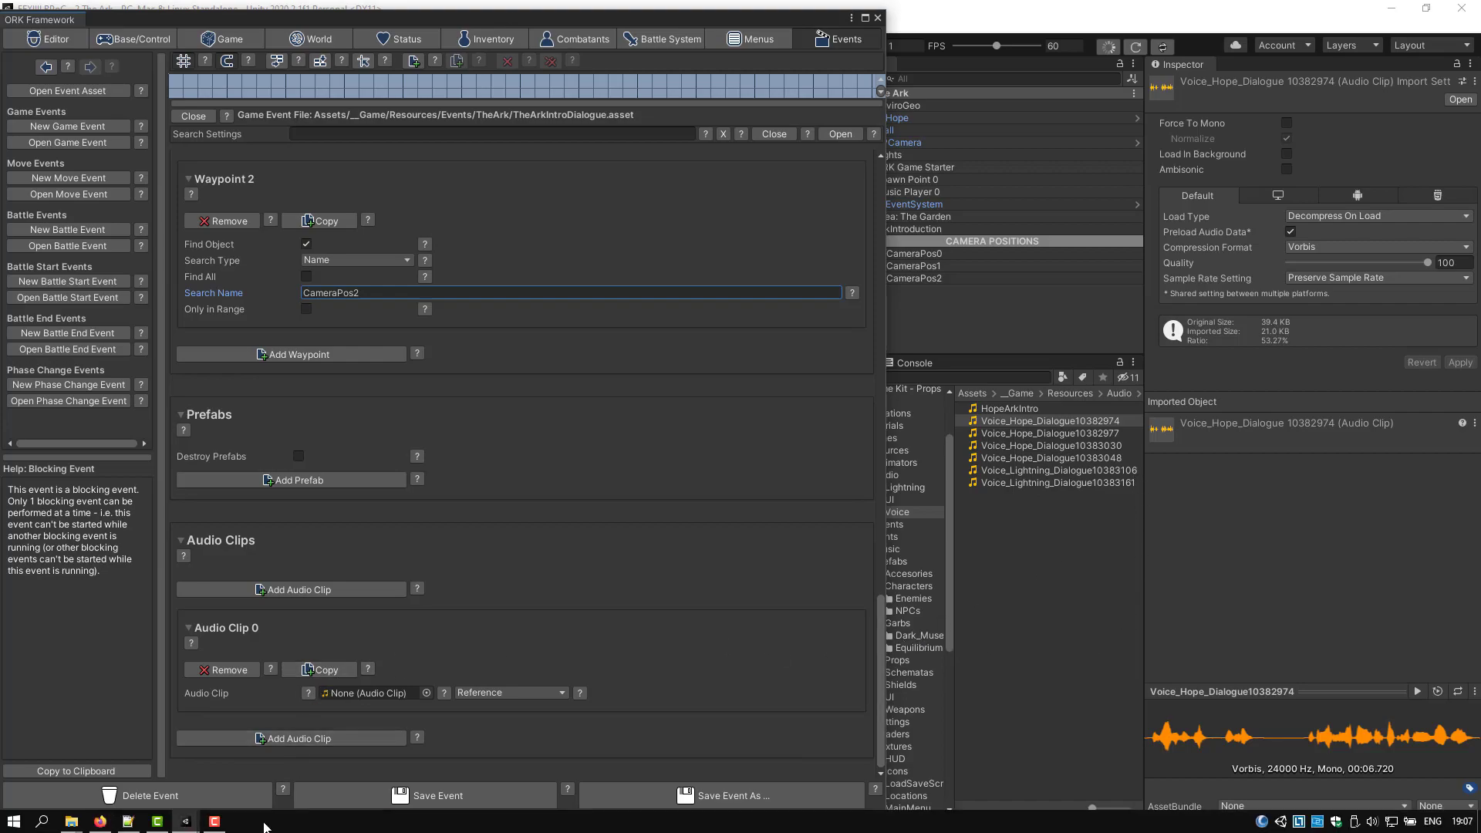
left_click(128, 828)
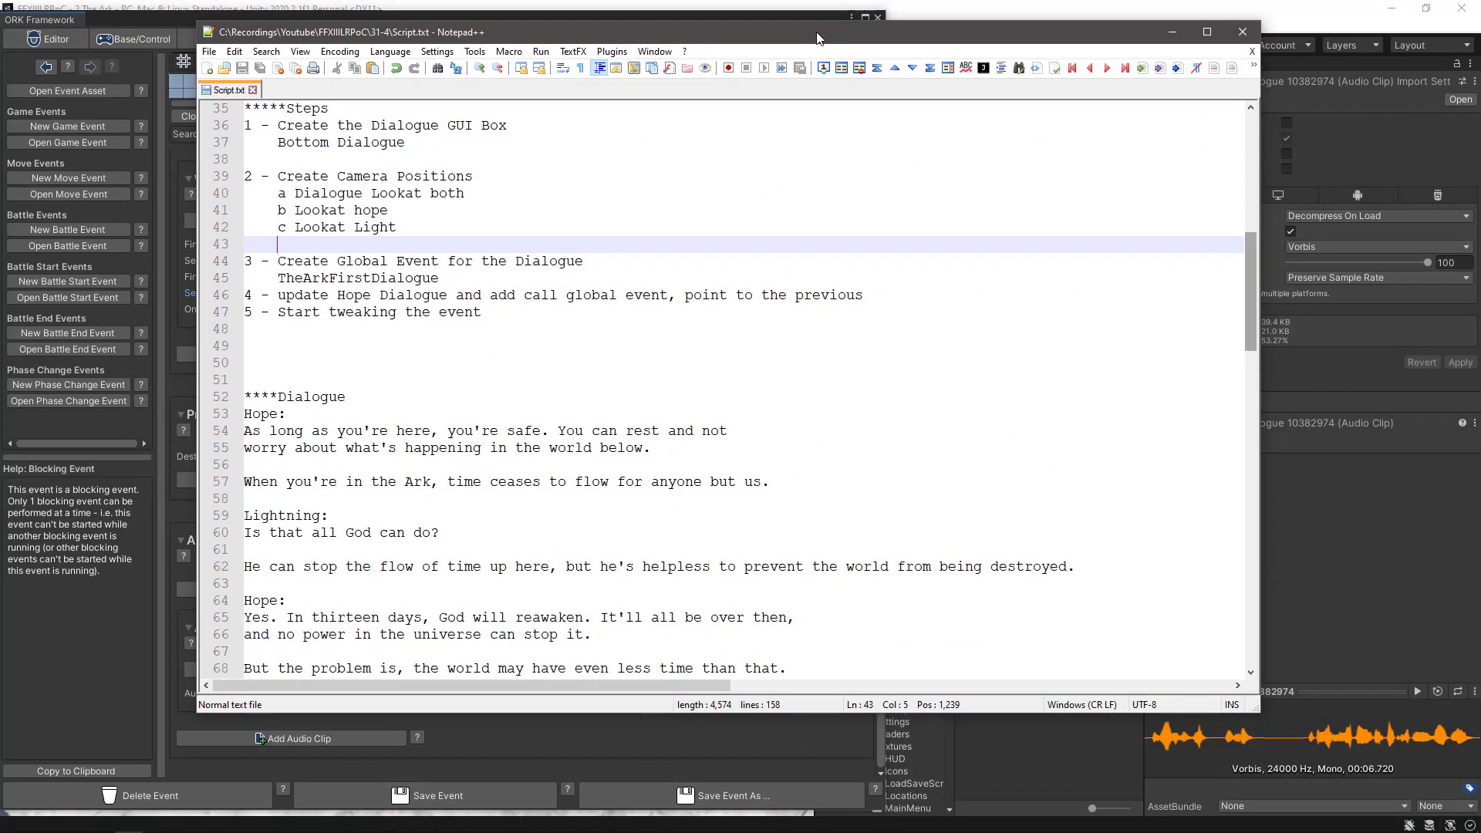
scroll(901, 465, "down", 3)
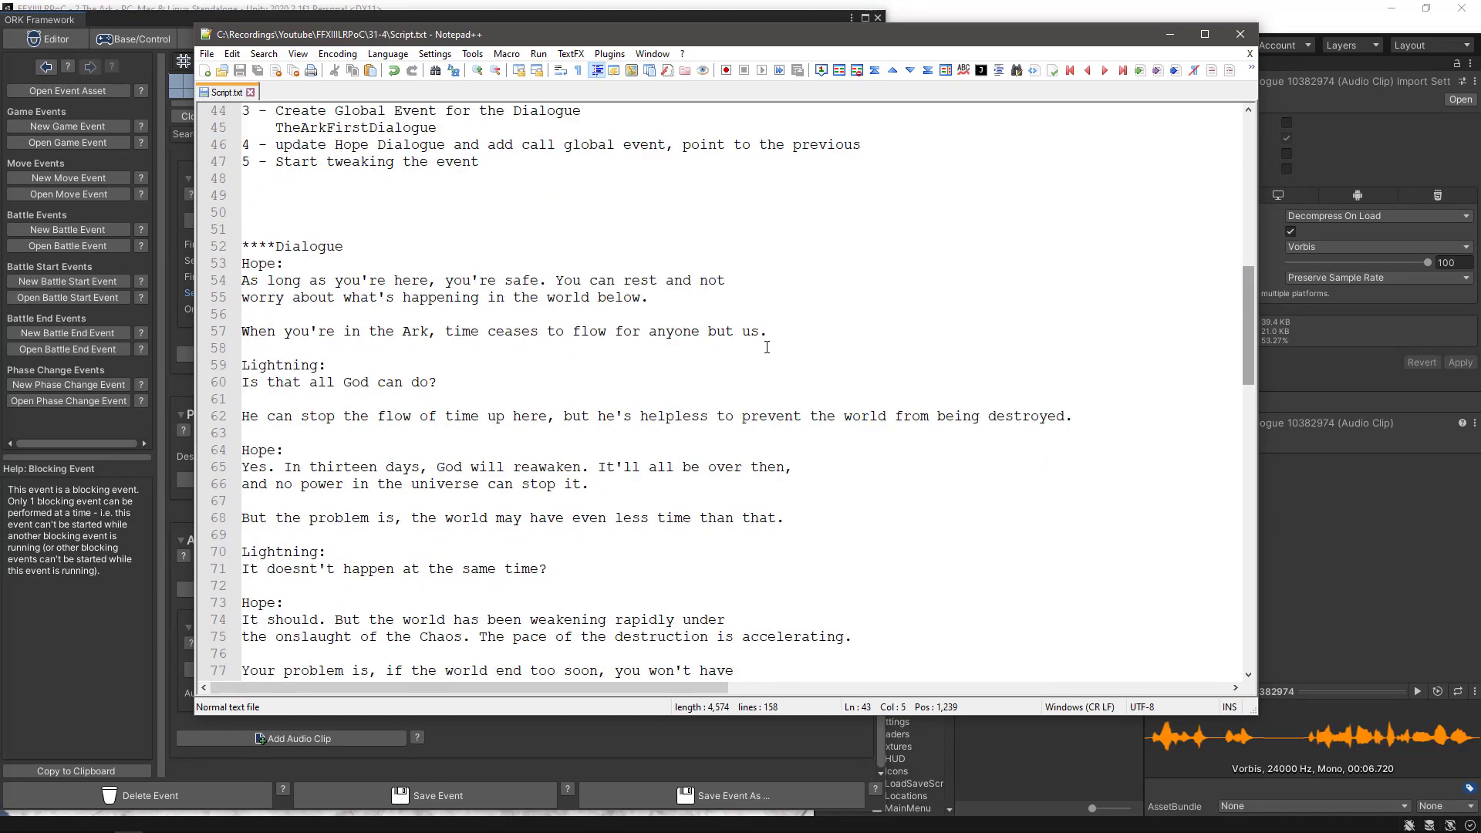
left_click_drag(649, 298, 241, 280)
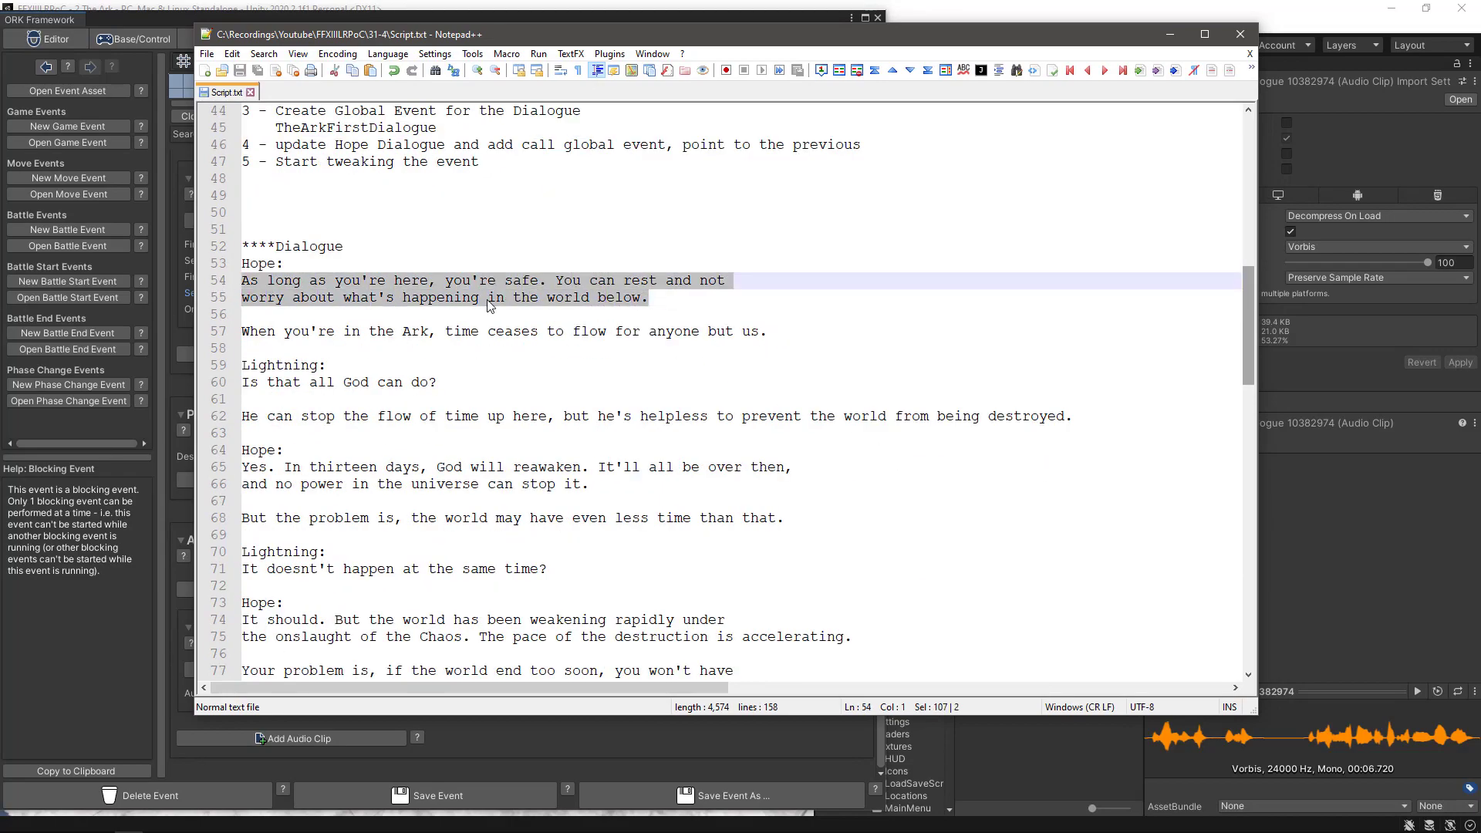
left_click(1169, 34)
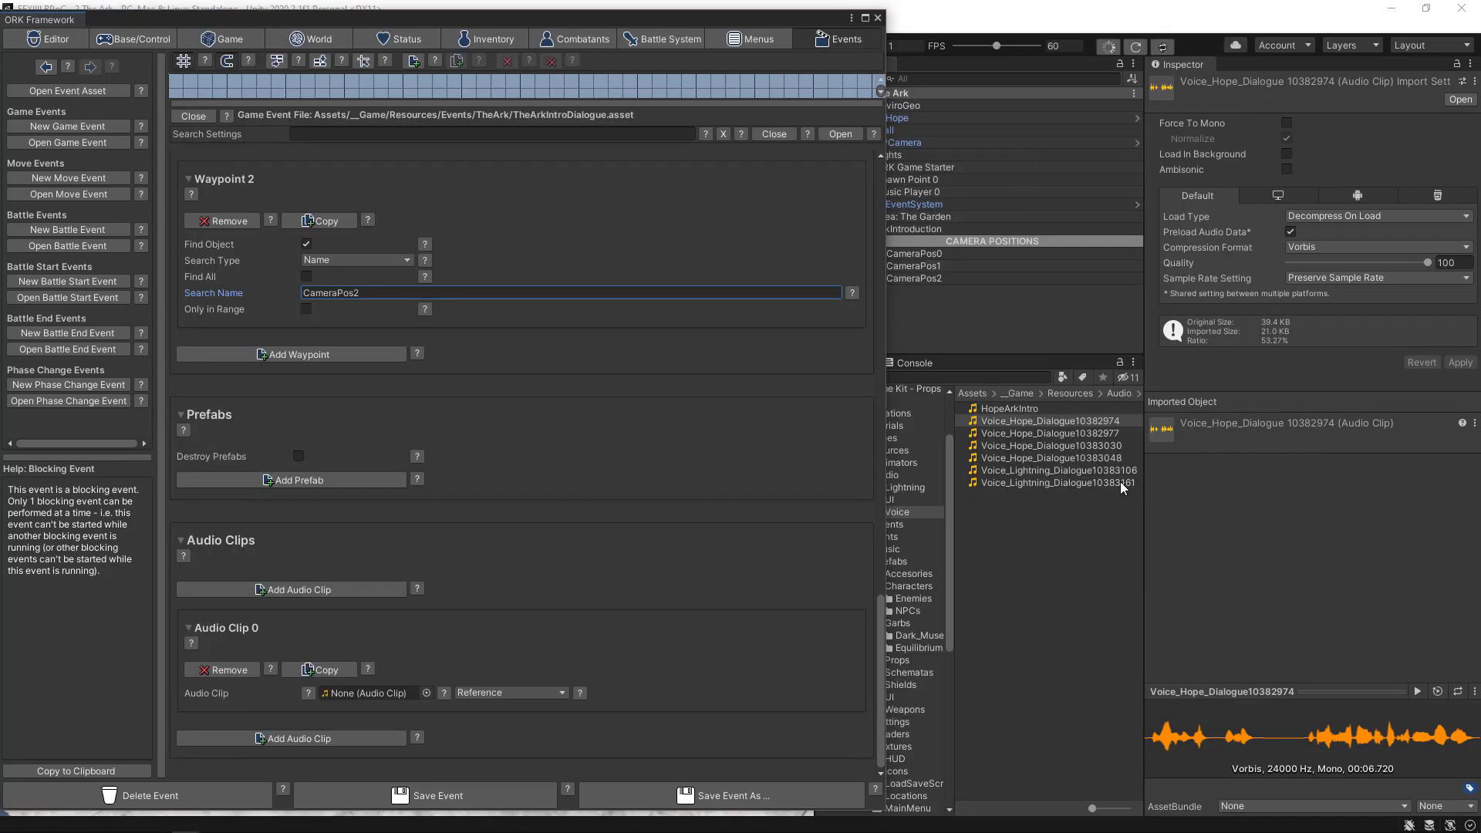
left_click(1417, 692)
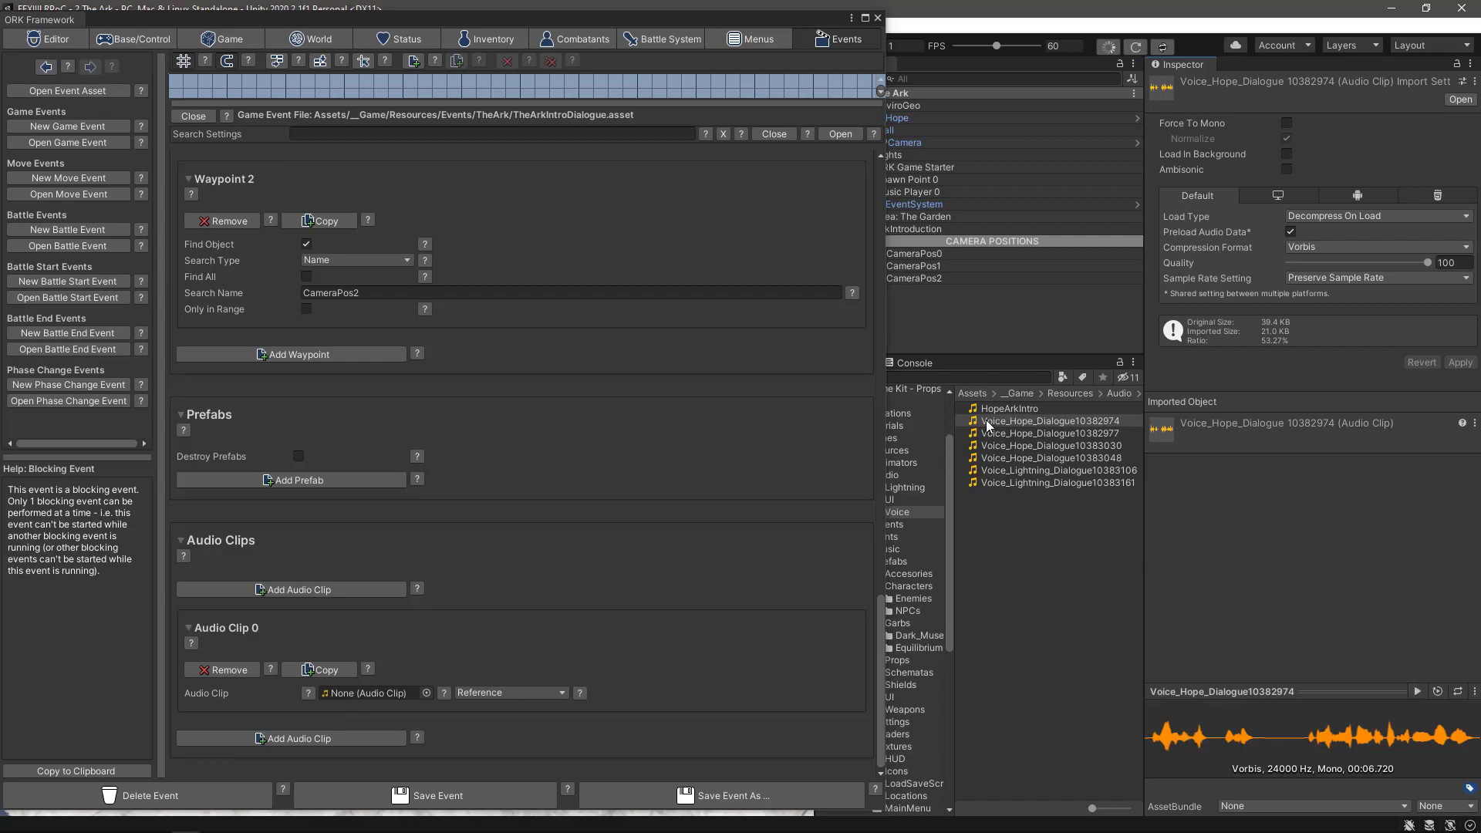
left_click_drag(980, 424, 448, 695)
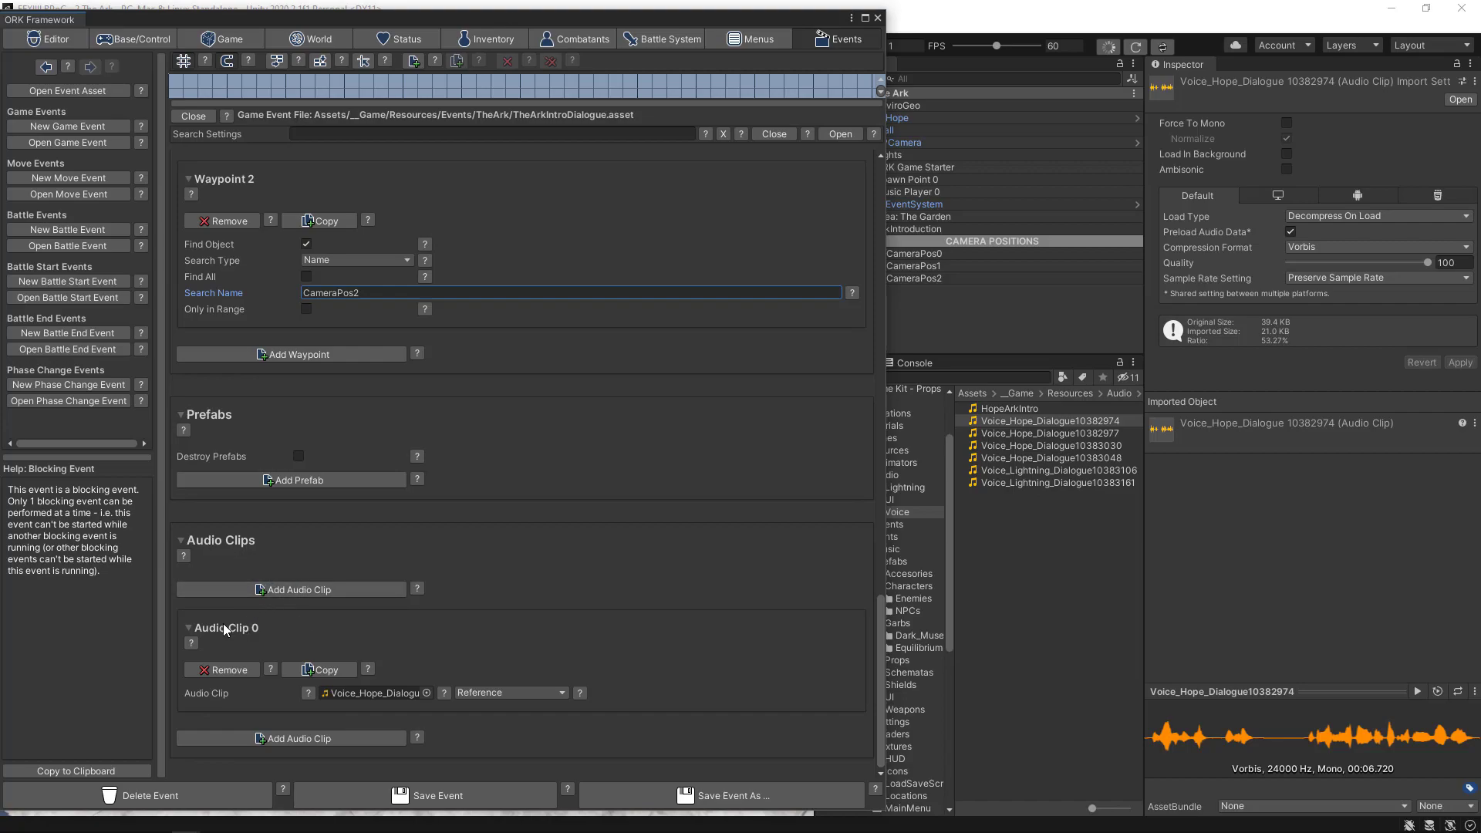
- Add Audio Clip 1 to the event, preview Voice_Hope_Dialogue10382977 and assign it to the new entry
left_click(308, 739)
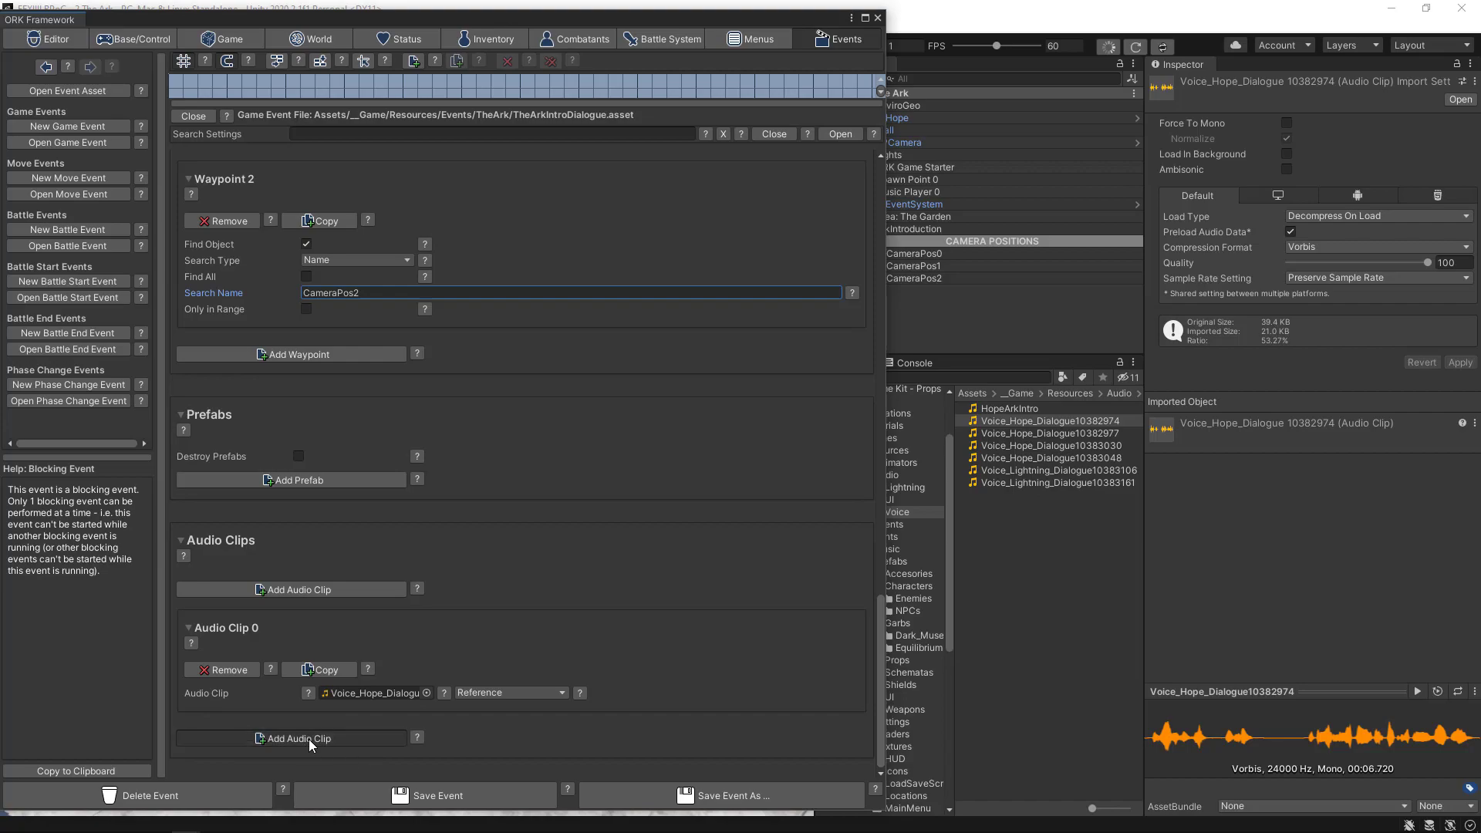
scroll(628, 609, "down", 3)
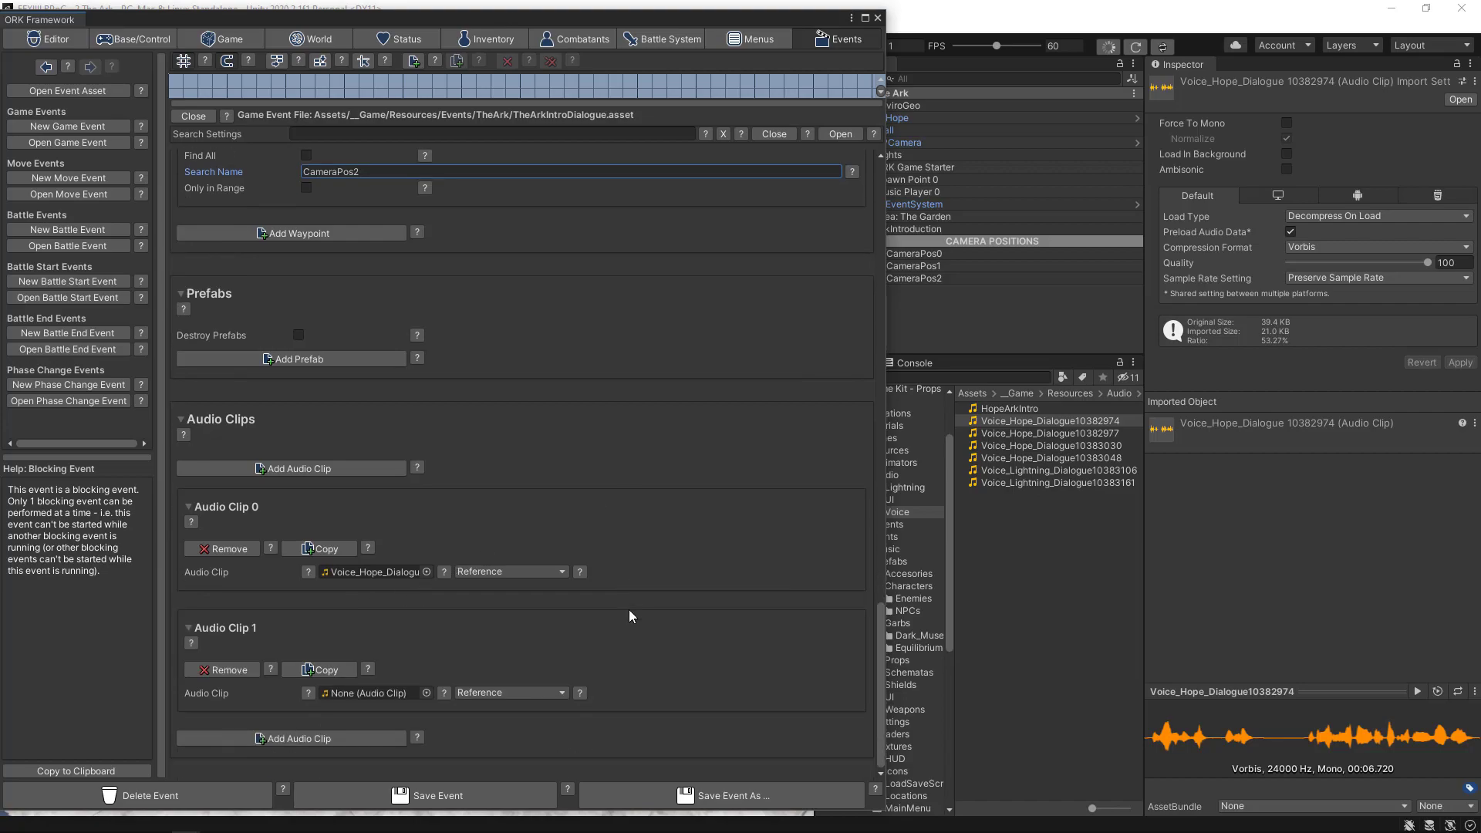
left_click(1020, 433)
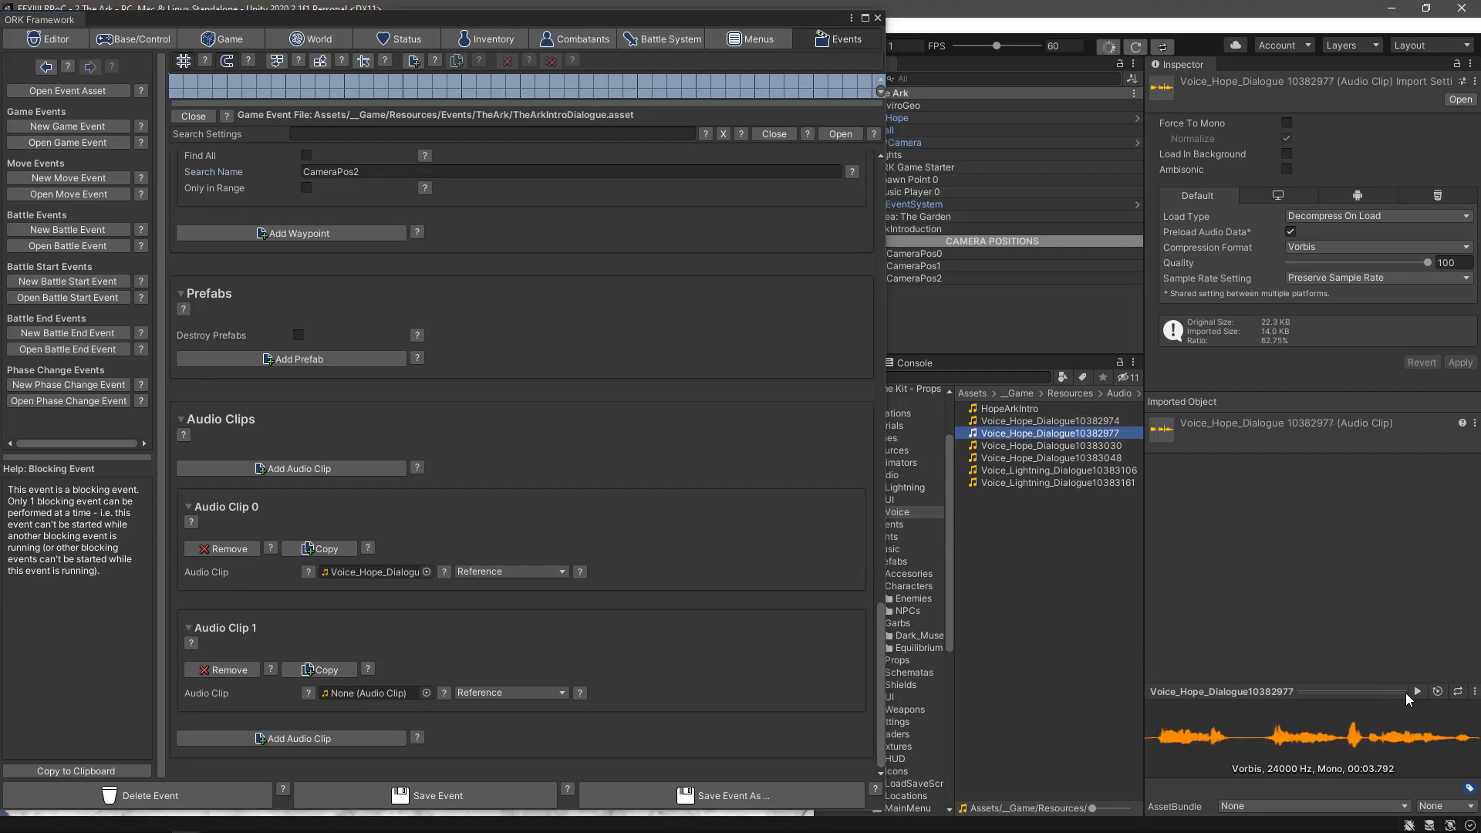
left_click(1416, 692)
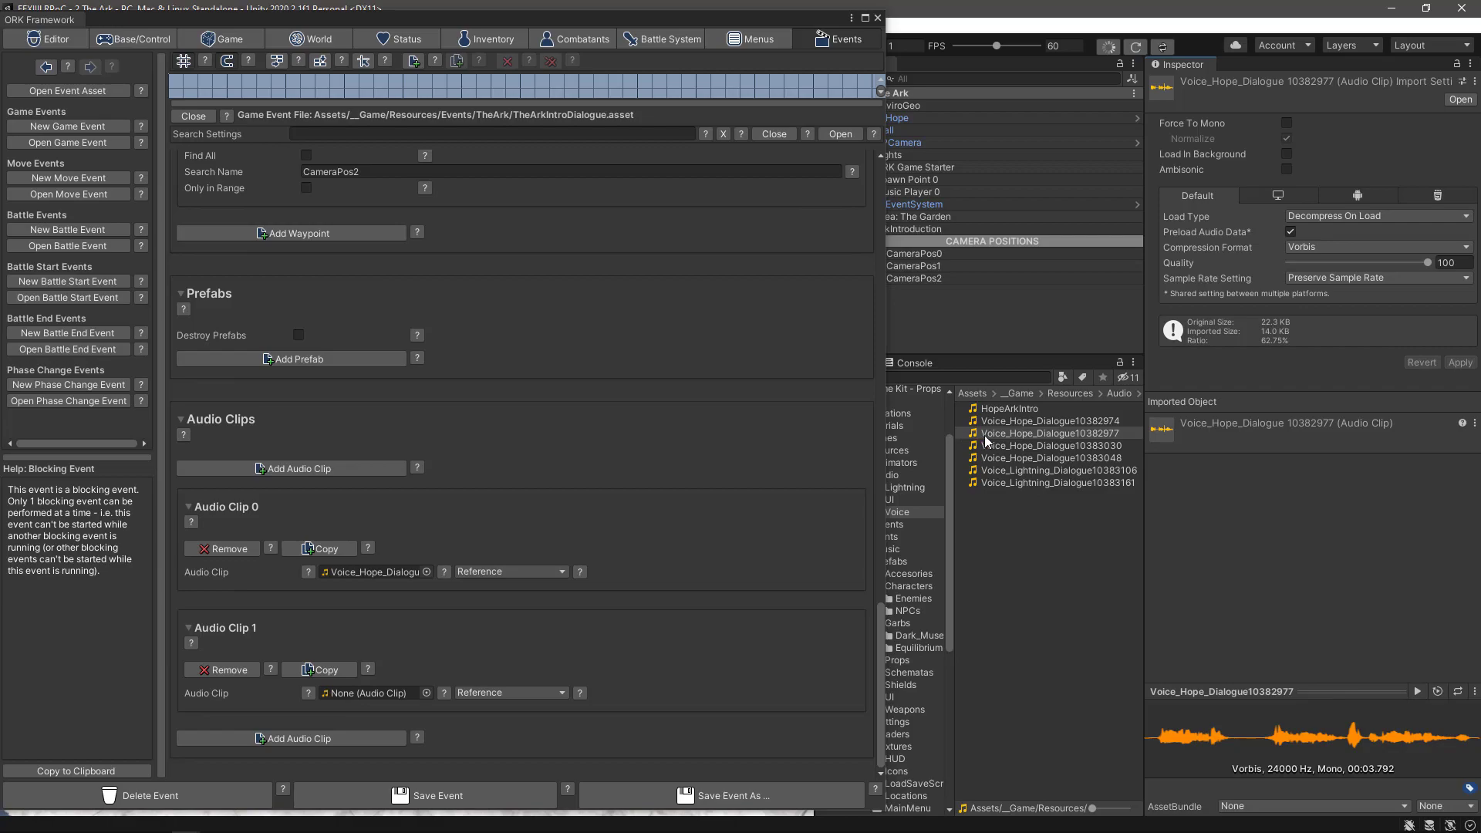
left_click_drag(988, 436, 332, 699)
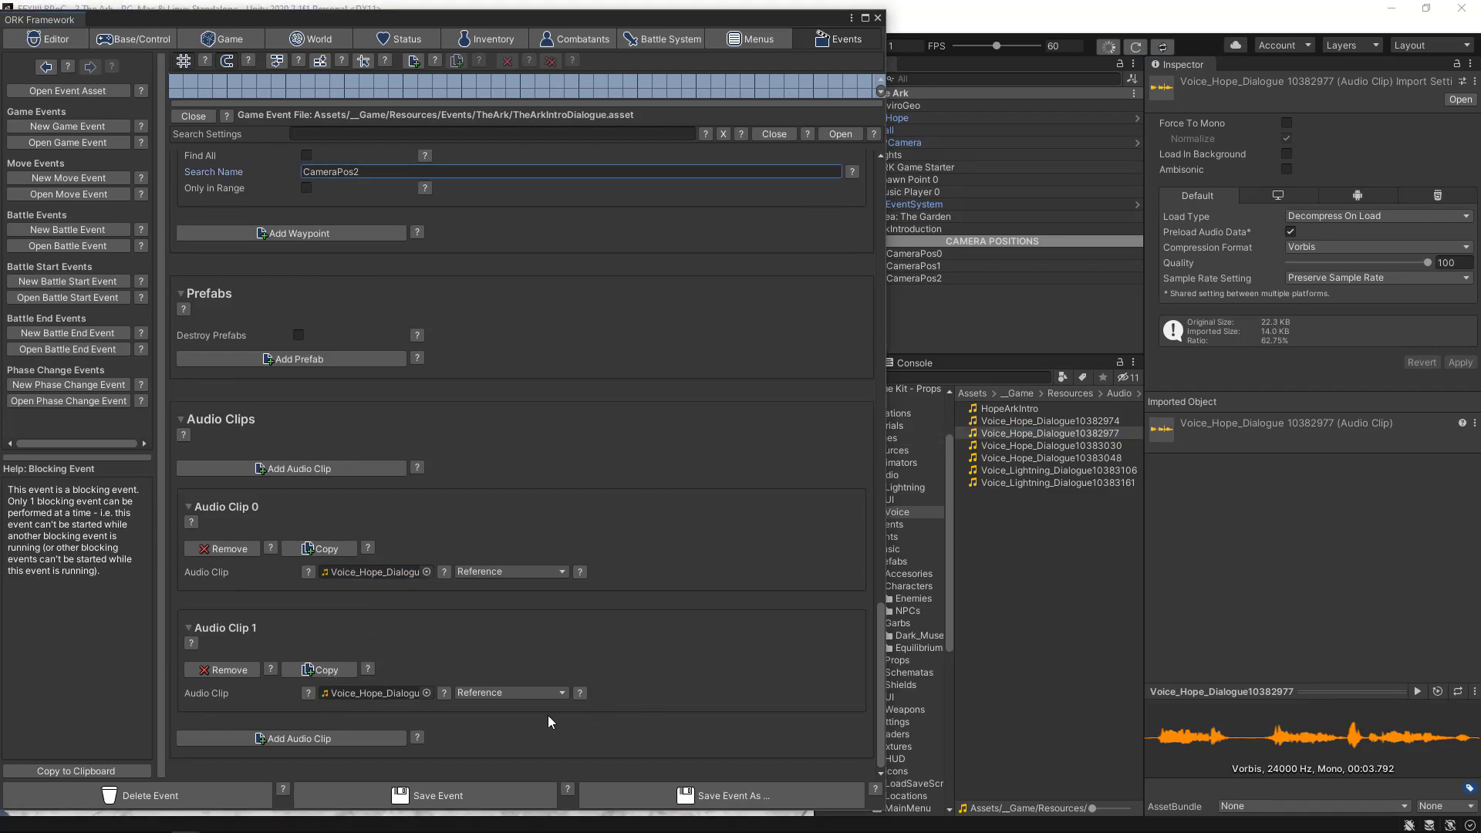
- Find Lightning's first line in Script.txt and assign the matching Voice_Lightning_Dialogue10383106 clip to a new Audio Clip 2
mouse_move(216, 819)
left_click(128, 821)
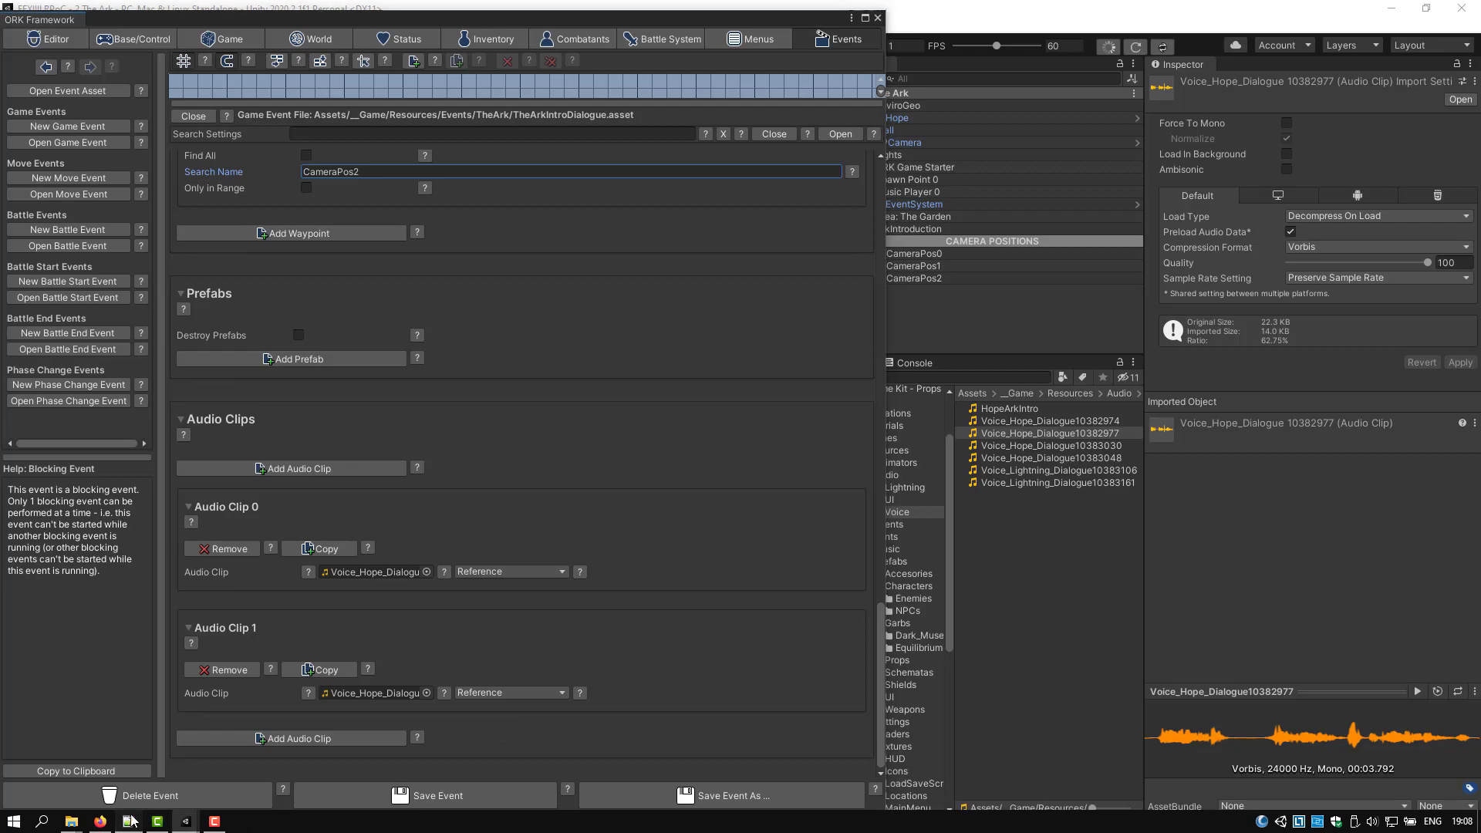
left_click(333, 332)
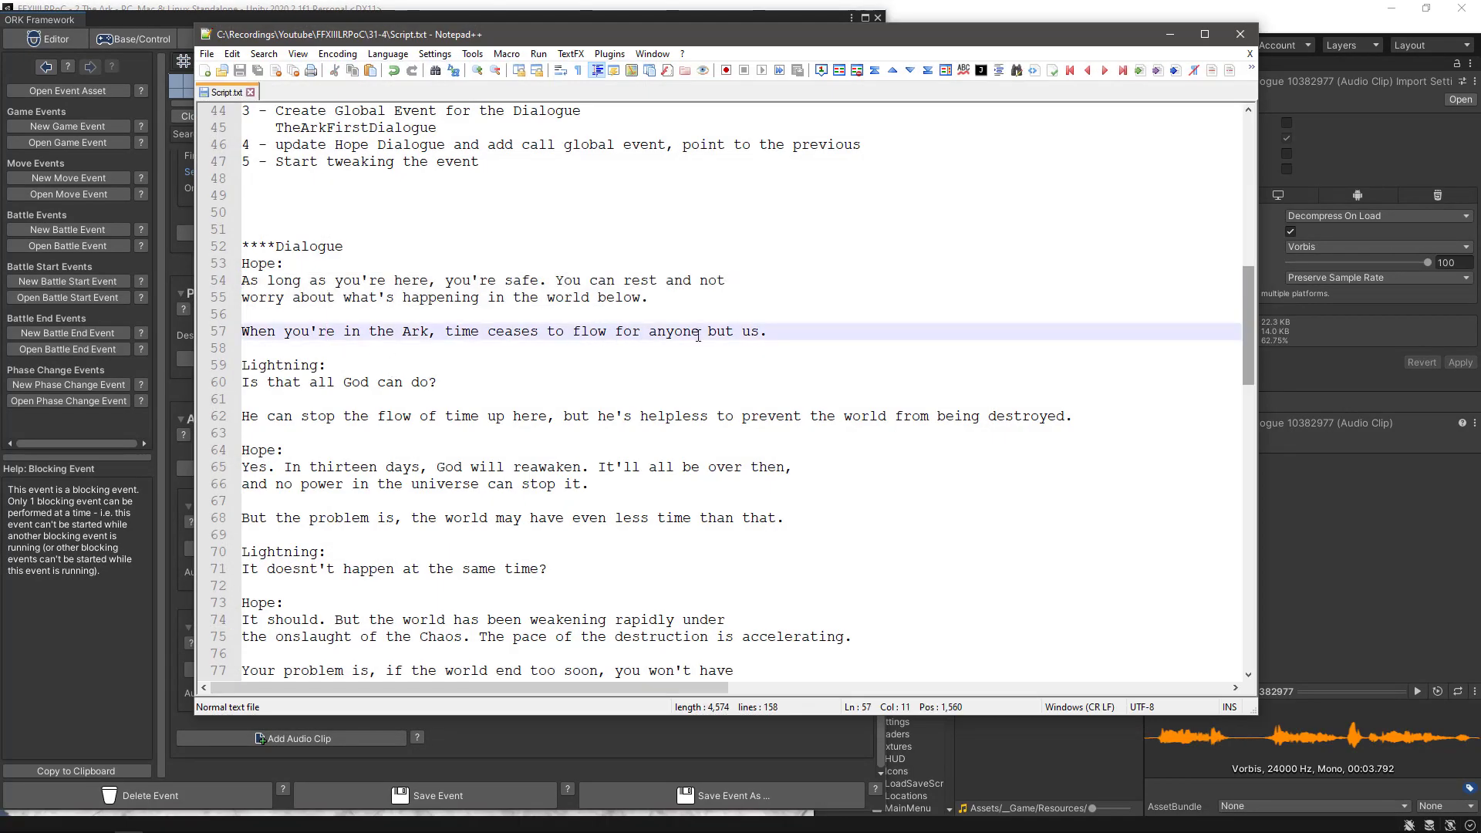
left_click_drag(438, 383, 229, 376)
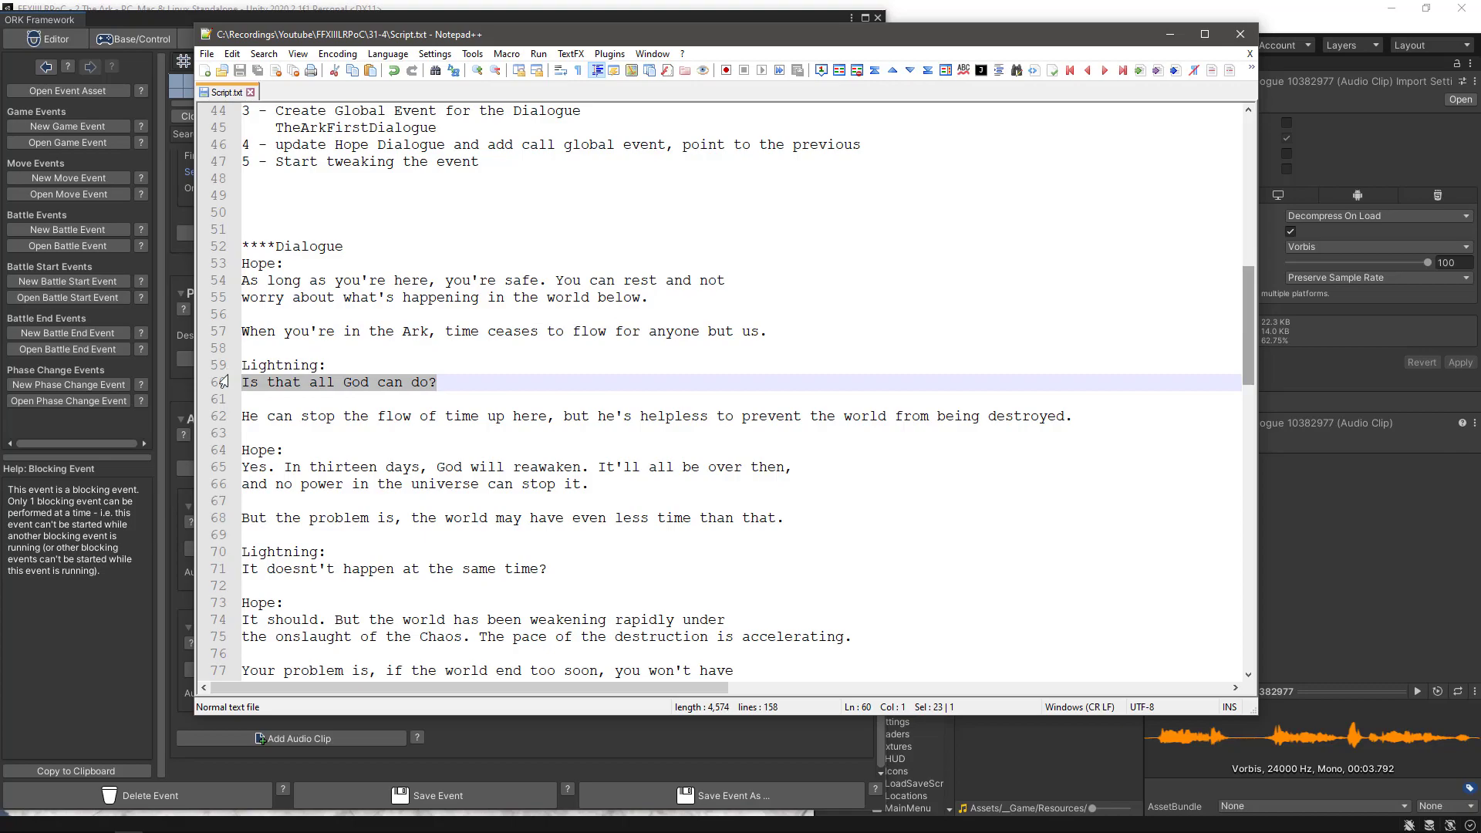
left_click(1170, 34)
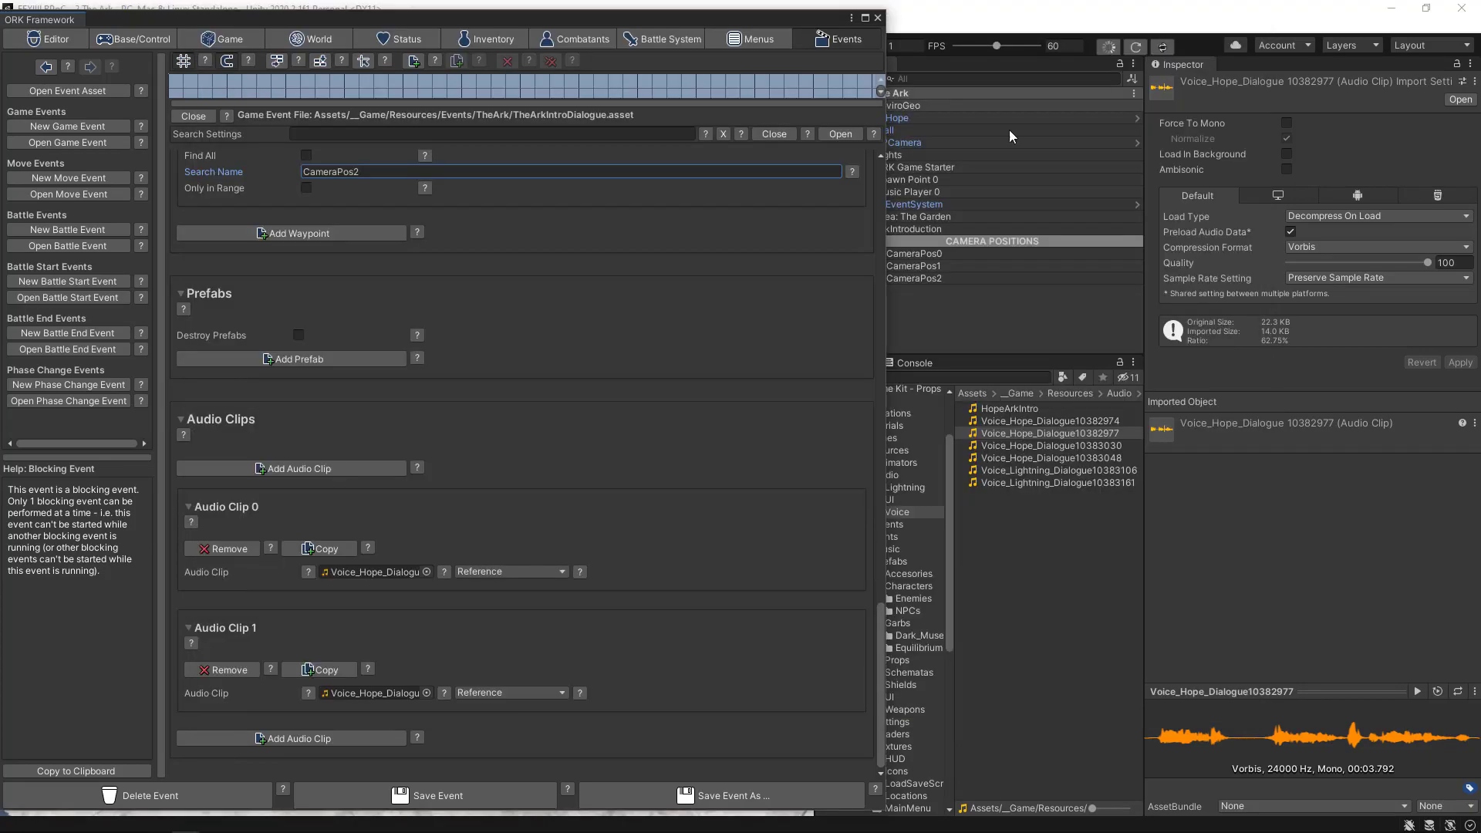
left_click(307, 466)
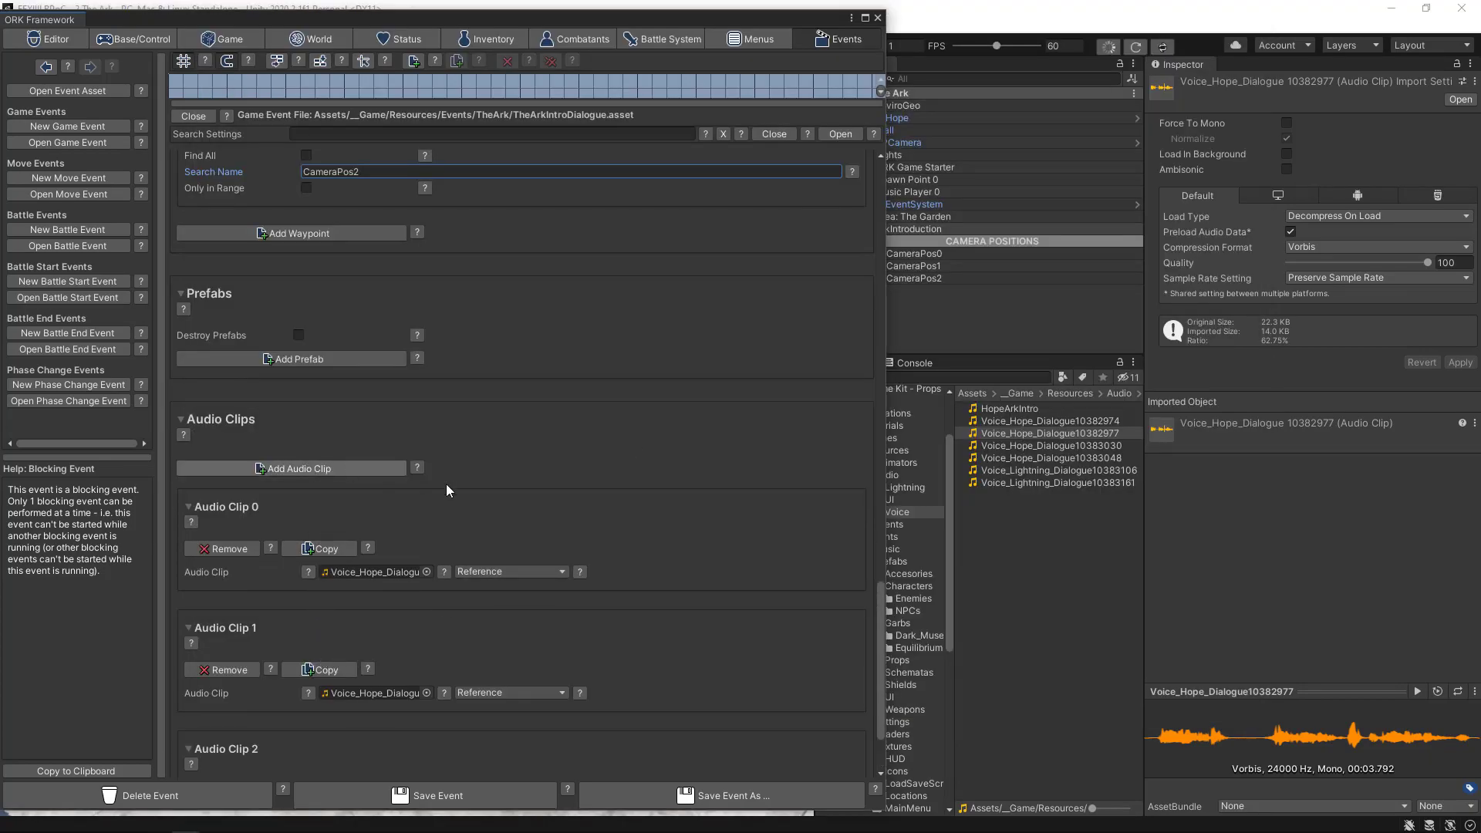
left_click(1054, 470)
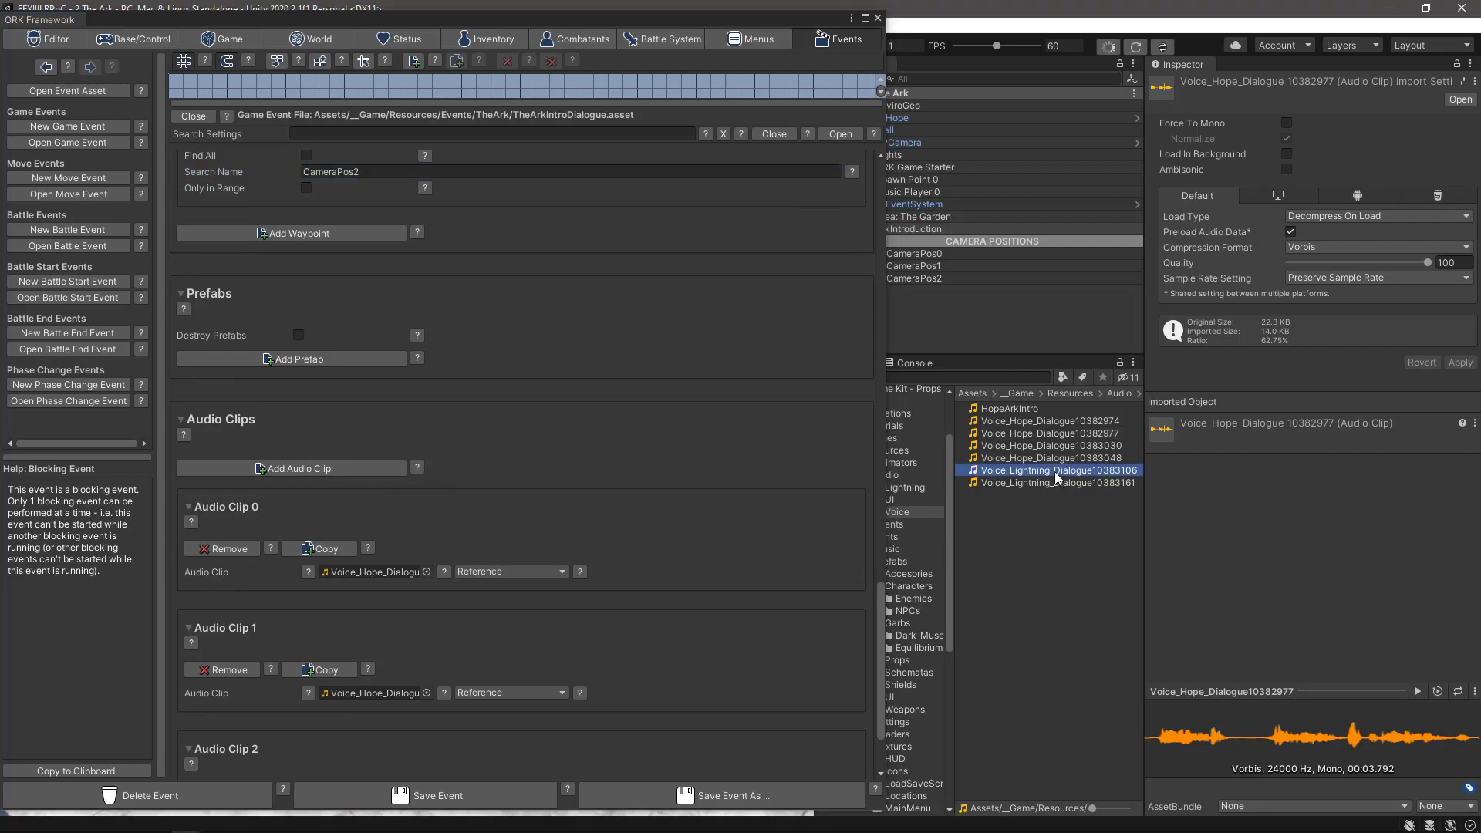
left_click(1418, 691)
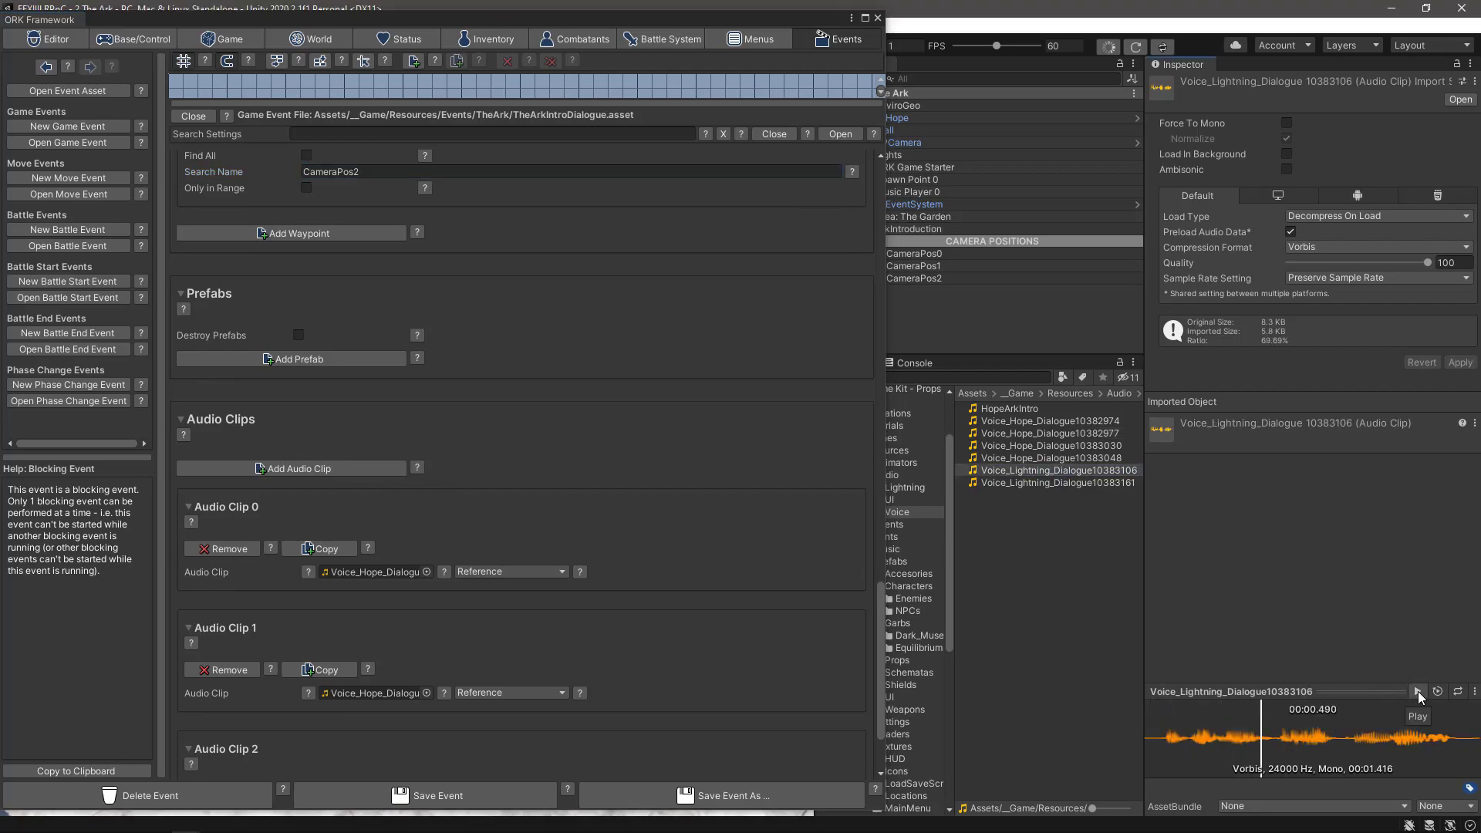
left_click(1418, 691)
scroll(725, 594, "down", 3)
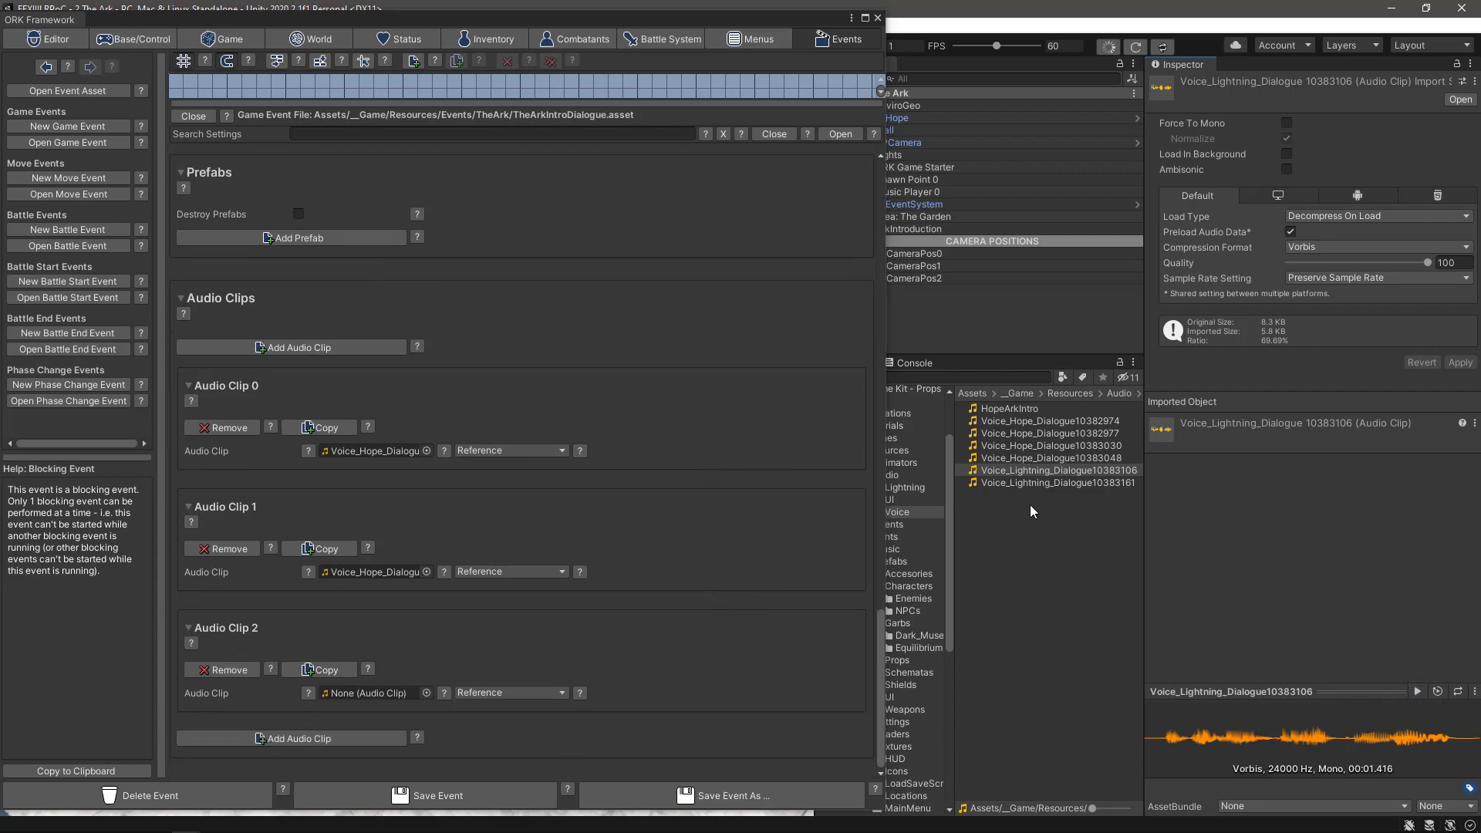
left_click_drag(1012, 470, 369, 692)
- Add Audio Clip 3 to the event and assign Voice_Lightning_Dialogue10383161 to it
left_click(324, 742)
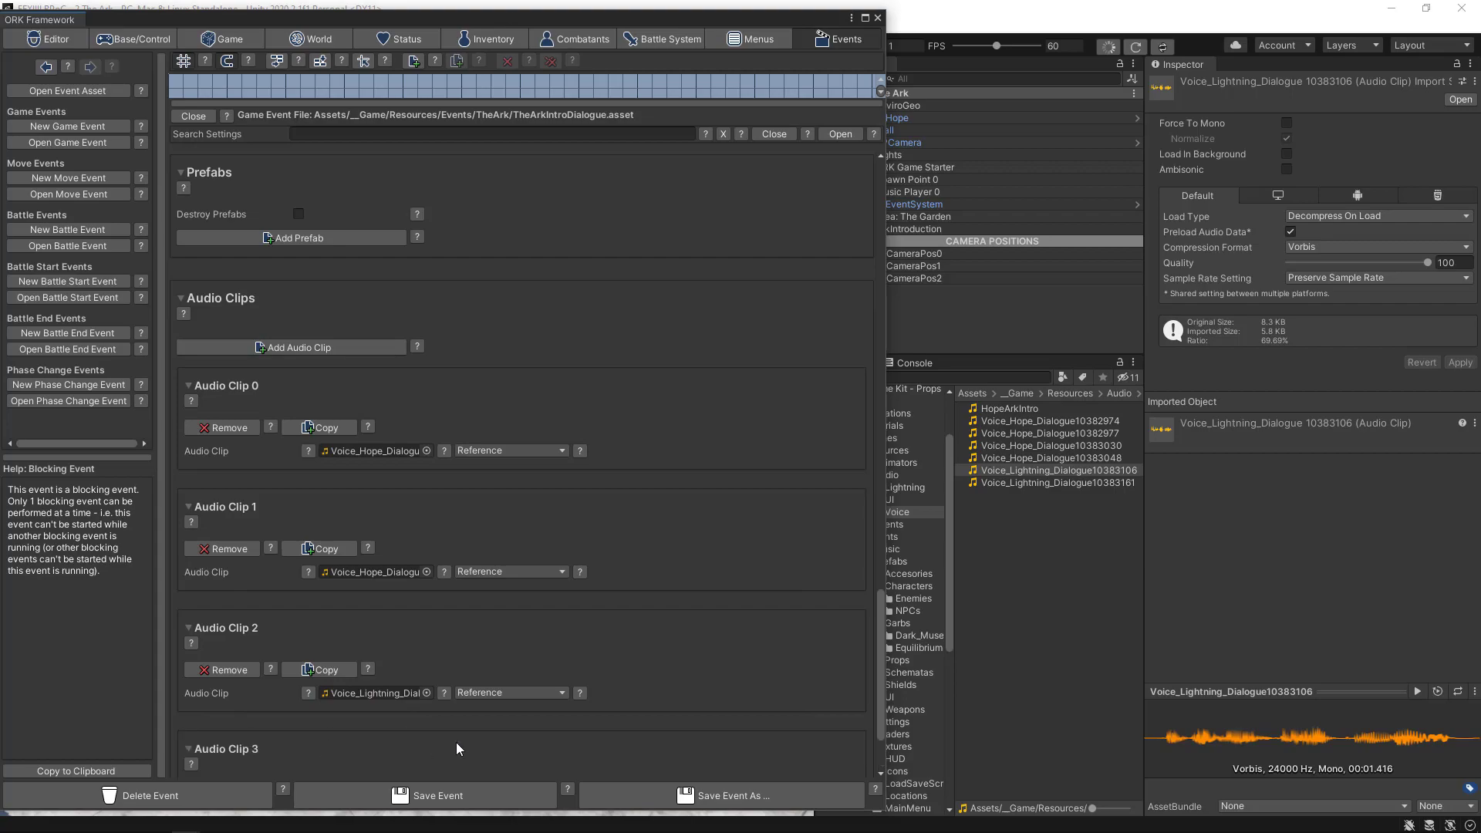
scroll(689, 537, "down", 3)
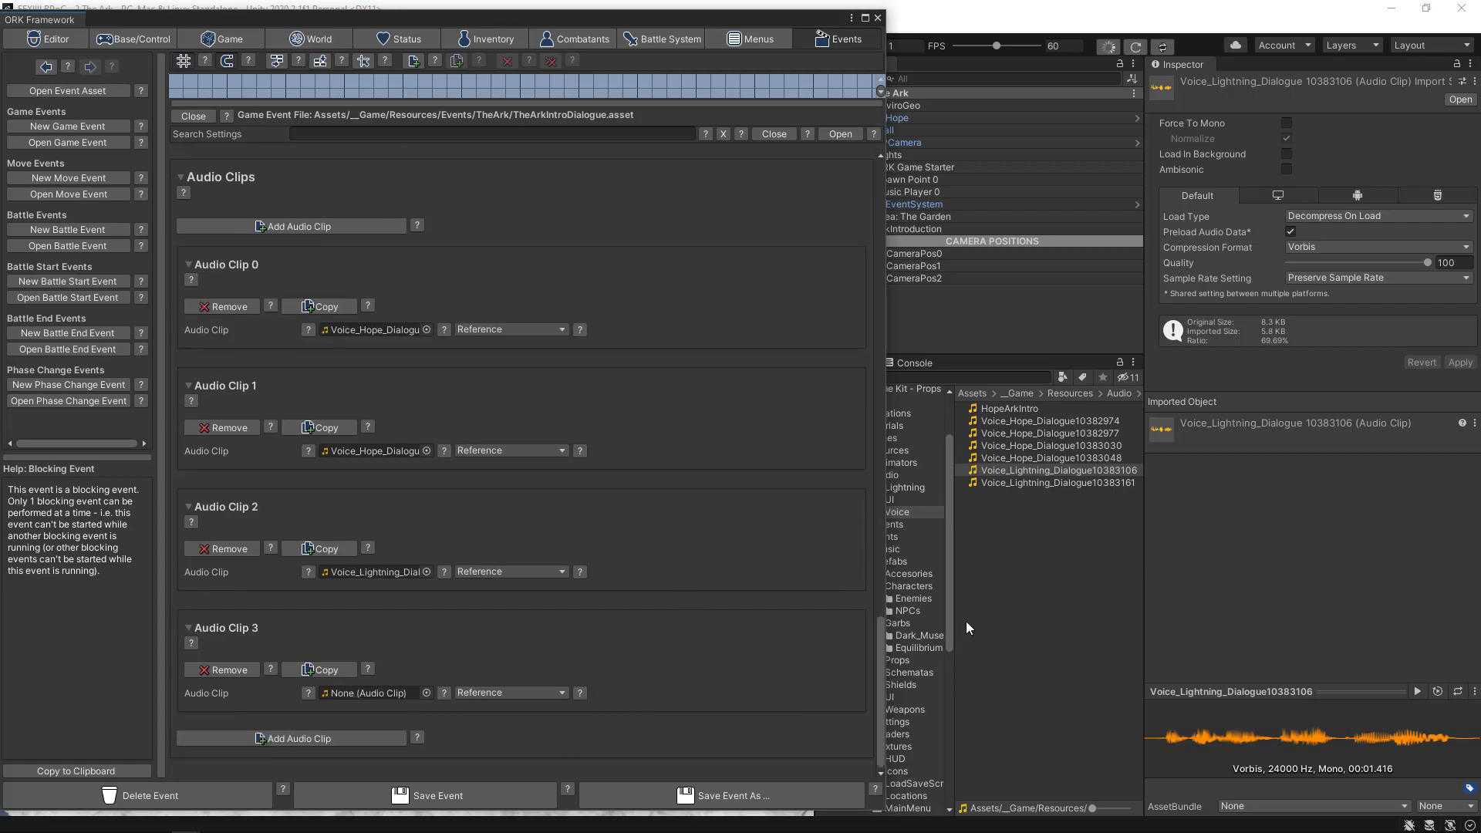
left_click_drag(1003, 483, 377, 694)
- Read through the remaining Hope and Lightning dialogue lines in Script.txt in Notepad++
mouse_move(217, 825)
left_click(129, 823)
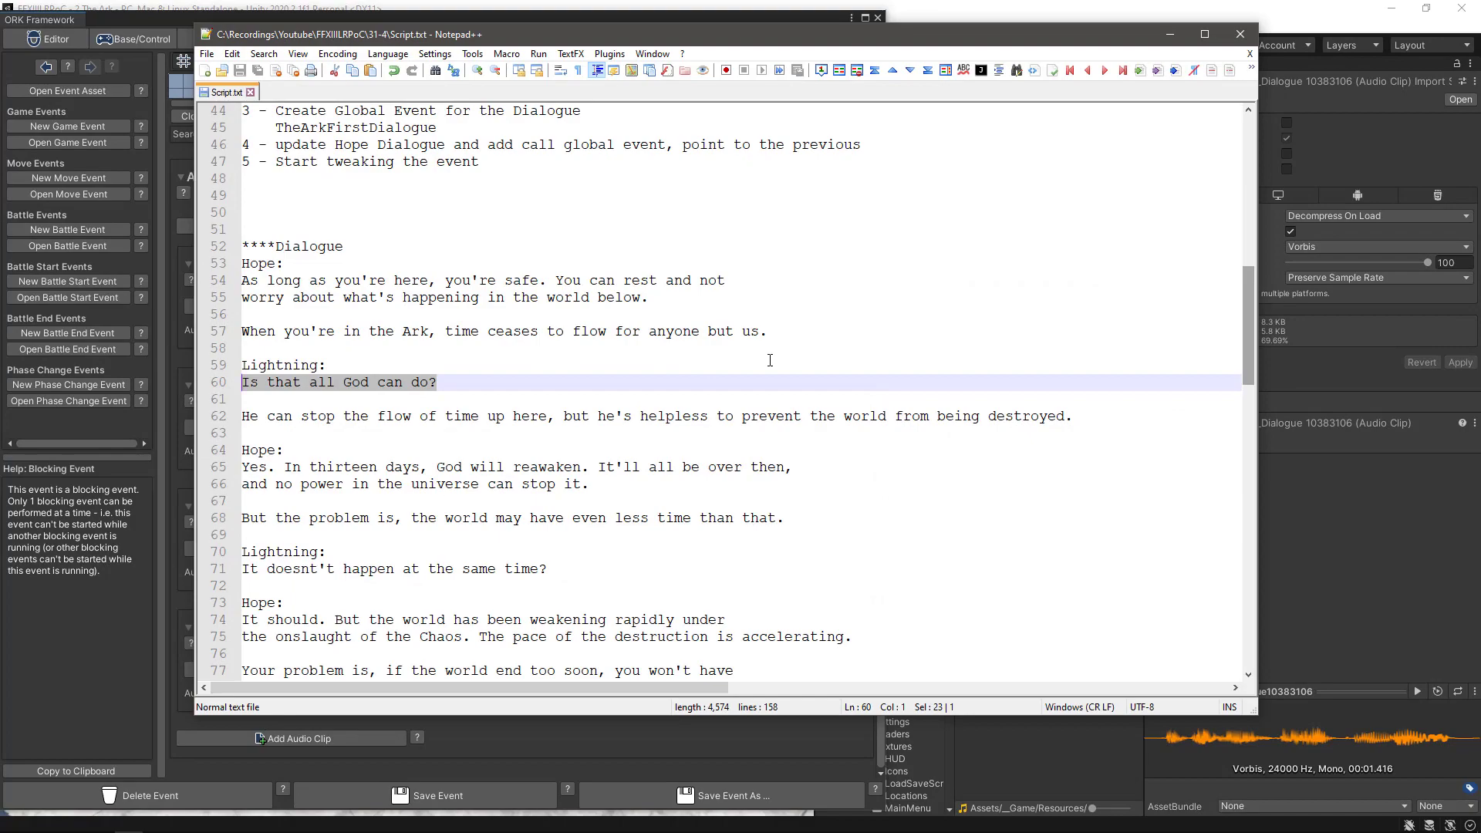
scroll(900, 361, "down", 6)
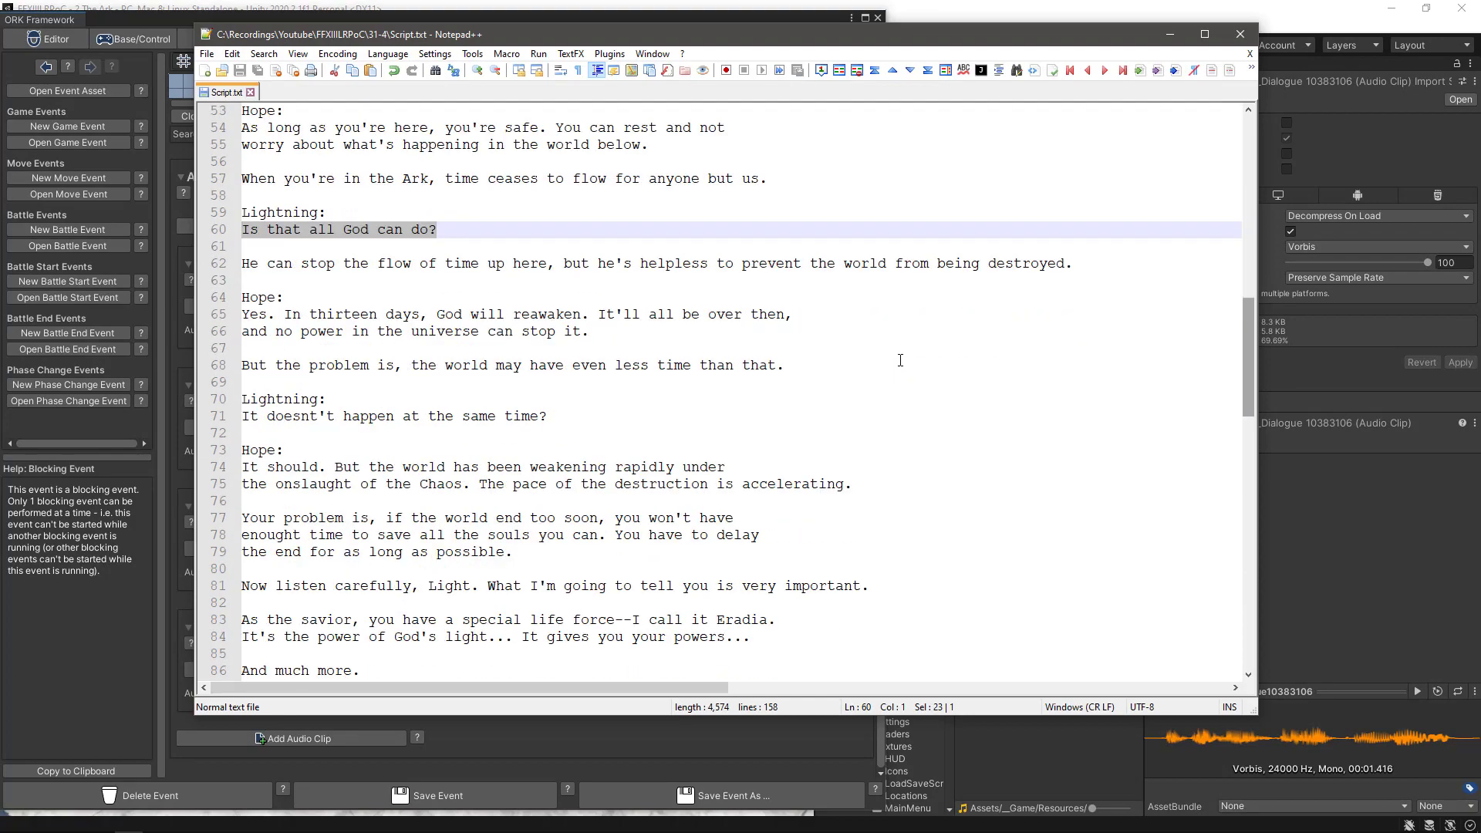
scroll(900, 360, "down", 3)
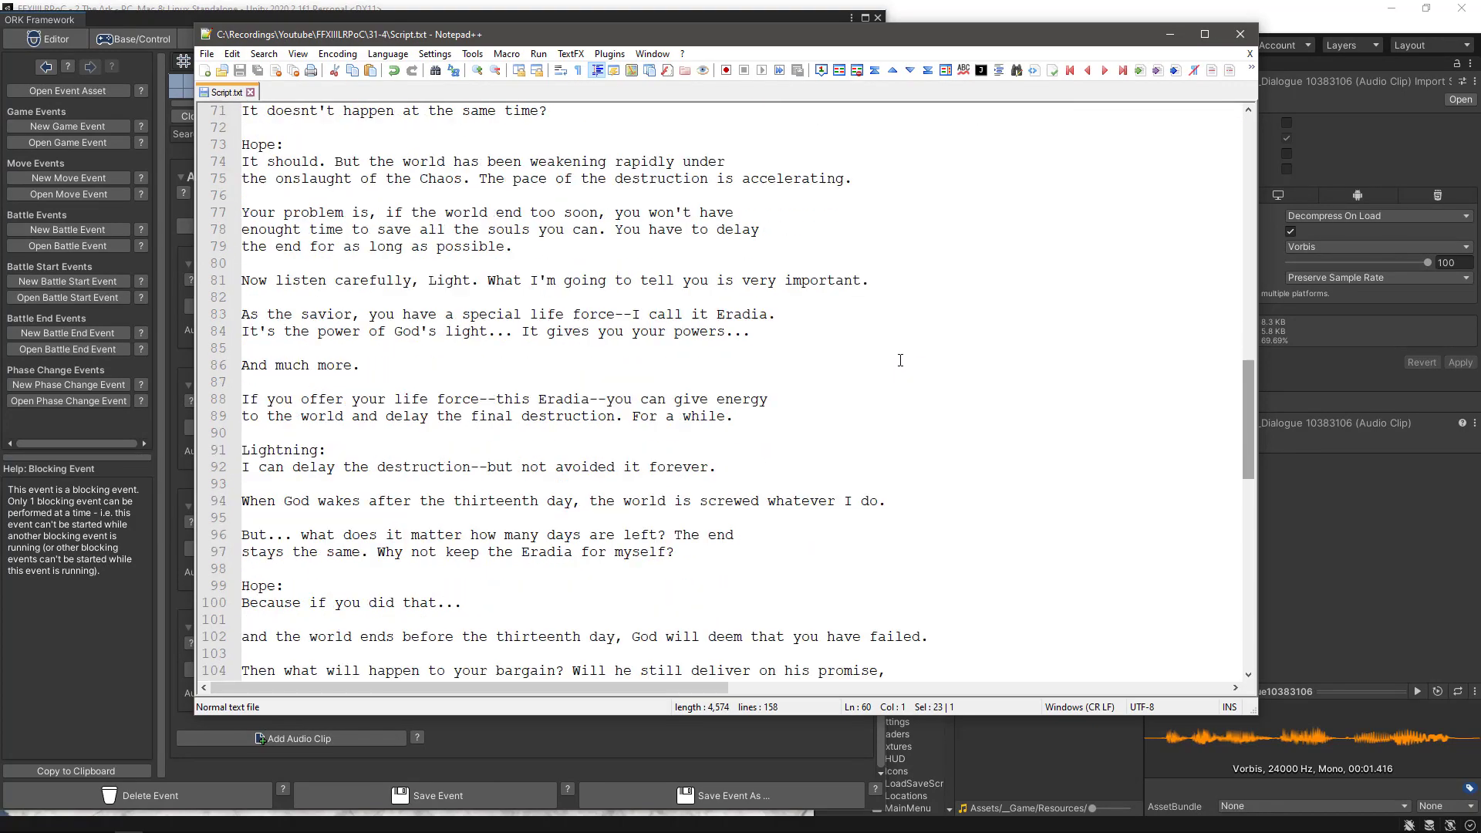
scroll(900, 360, "down", 1)
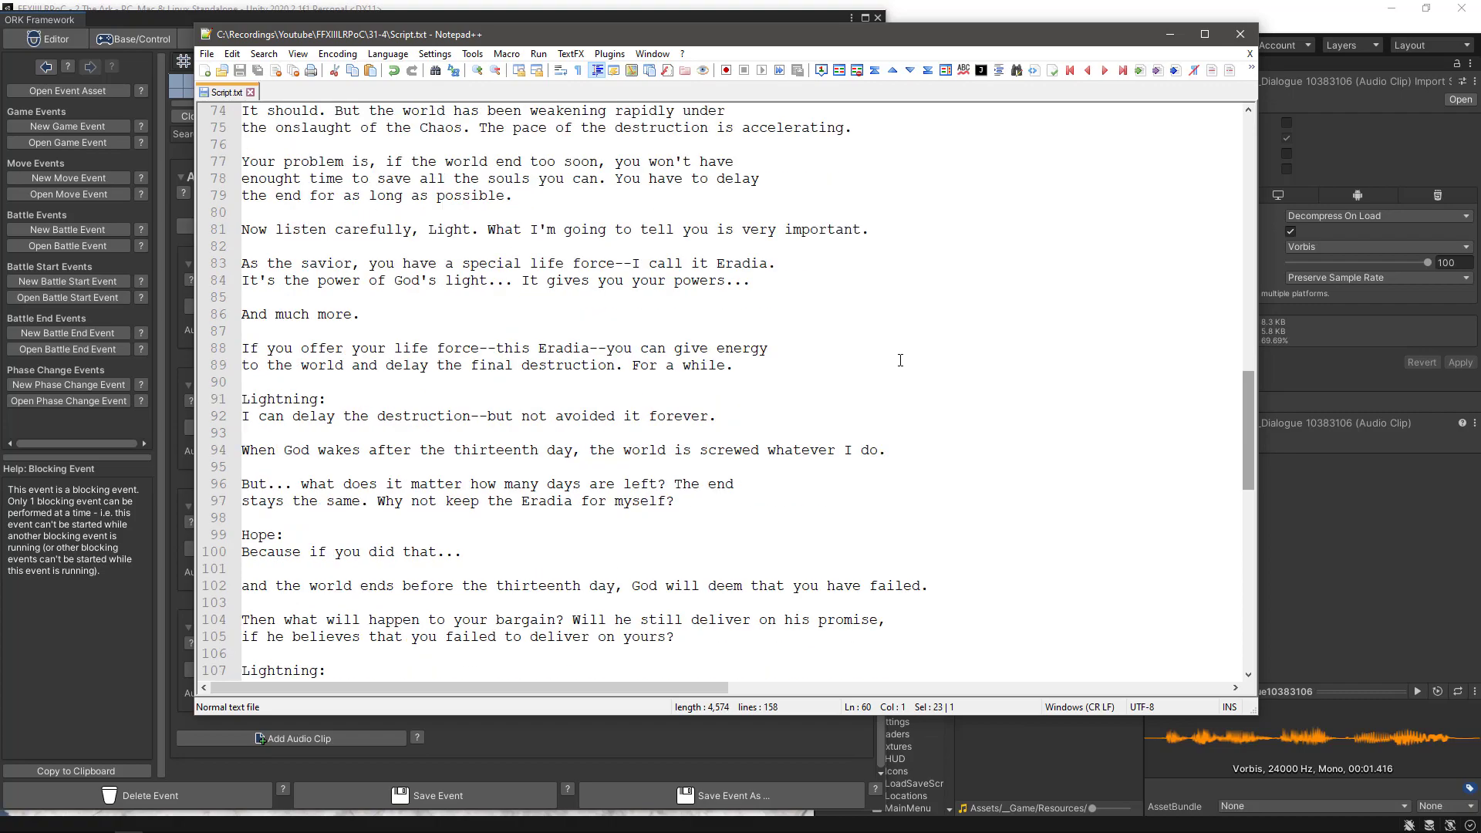
scroll(901, 360, "down", 2)
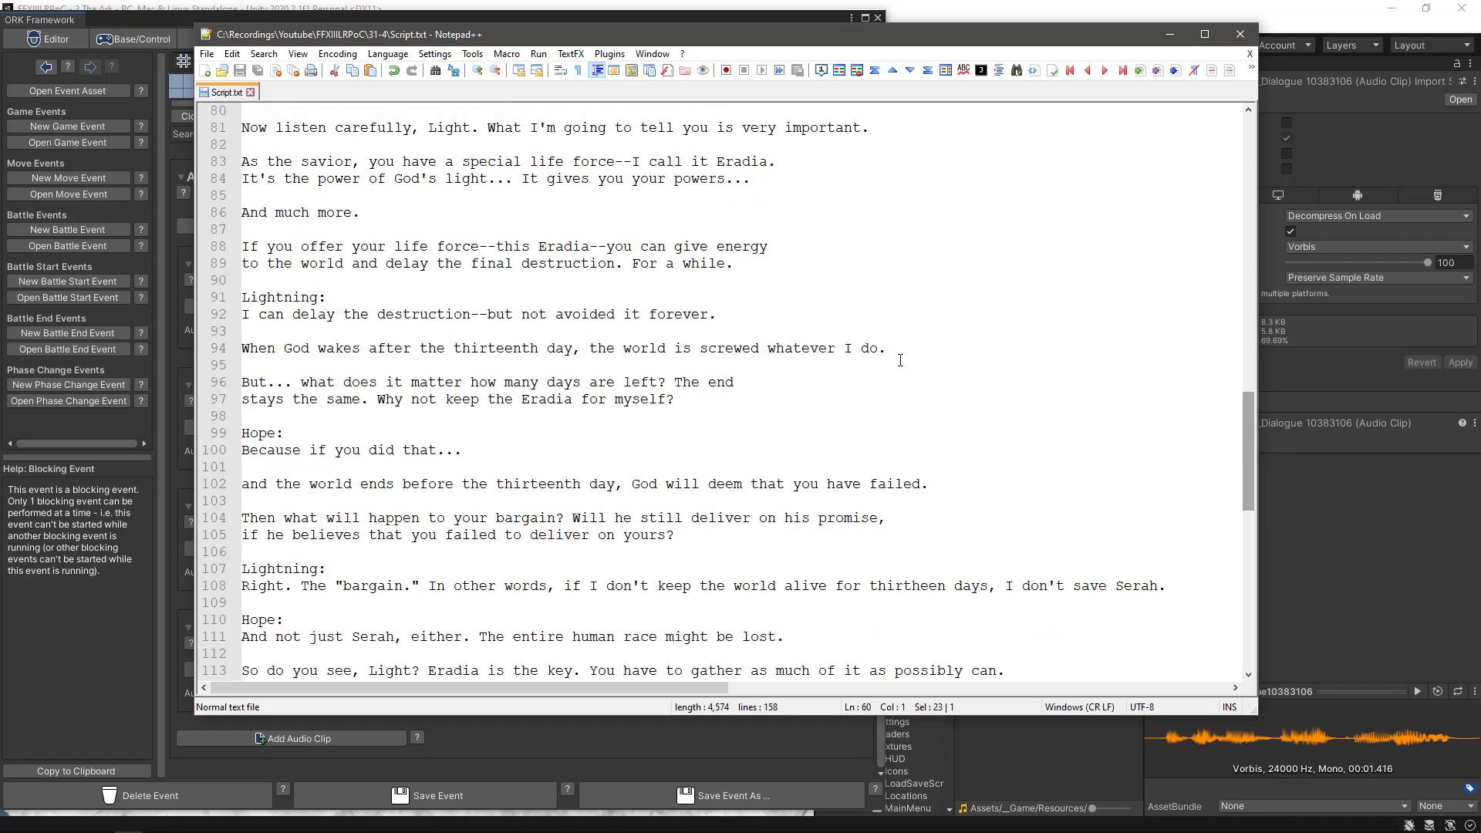
scroll(901, 360, "up", 3)
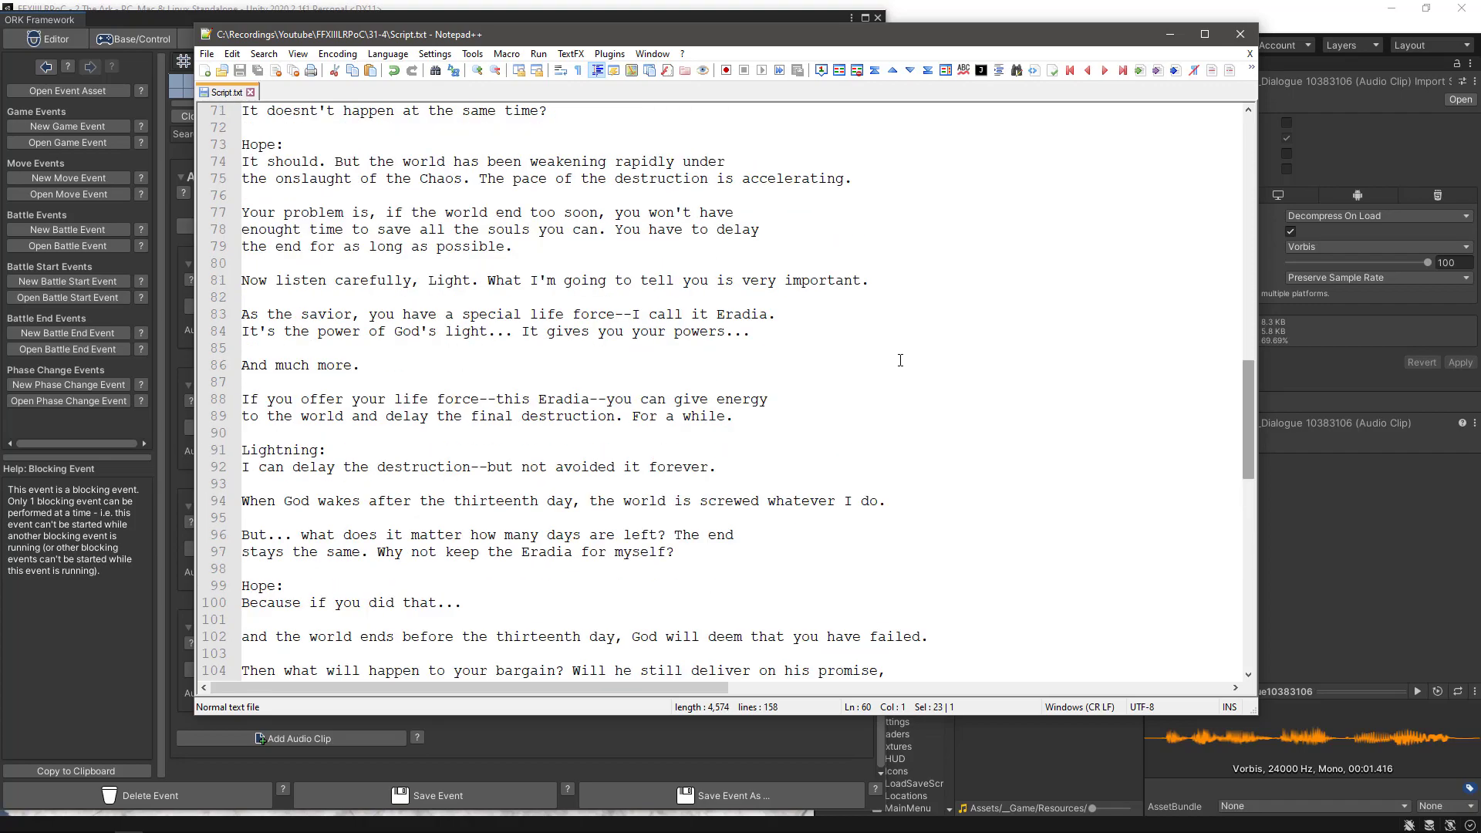
scroll(901, 360, "up", 1)
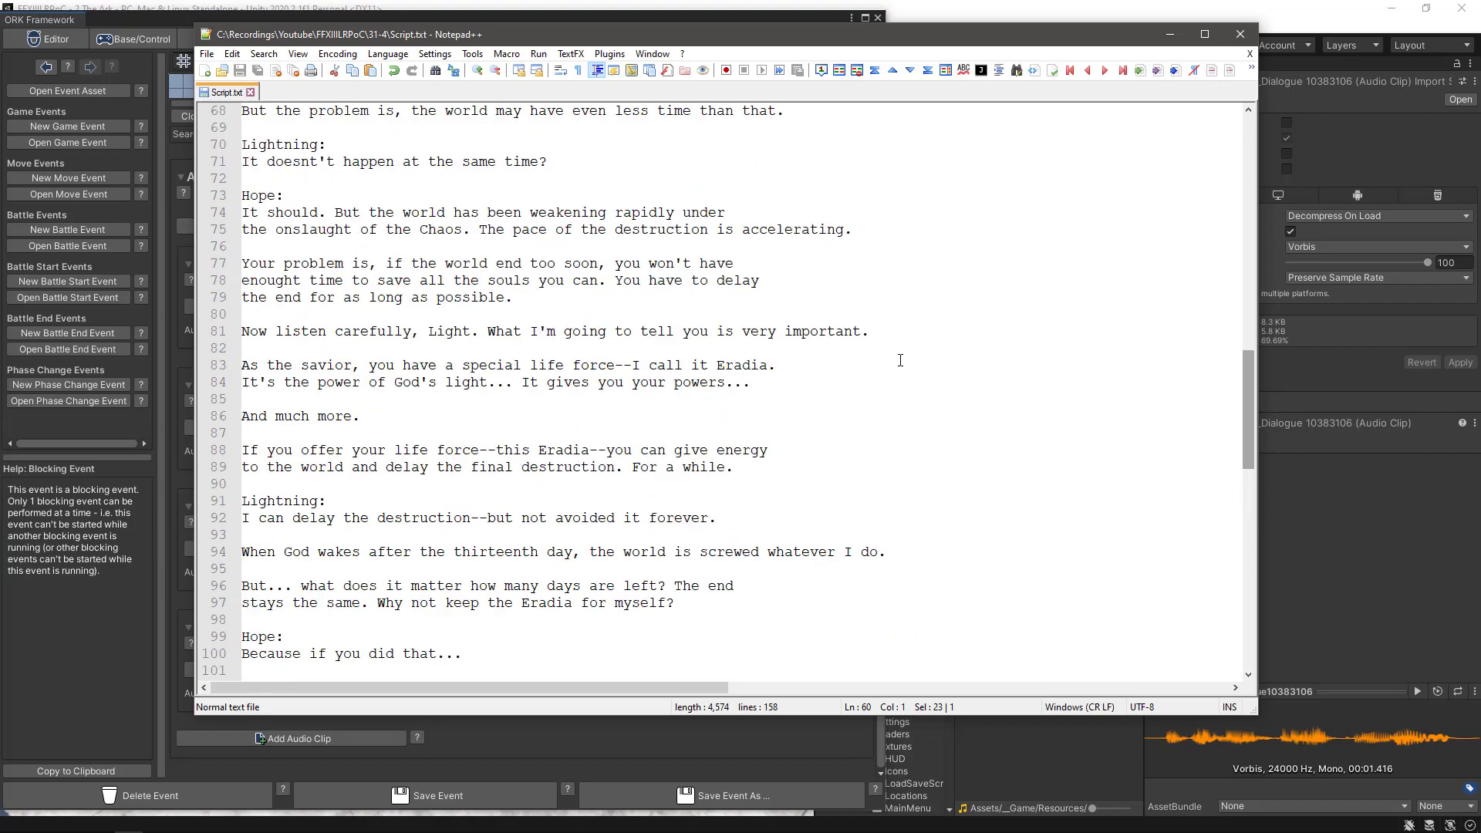
scroll(901, 360, "up", 1)
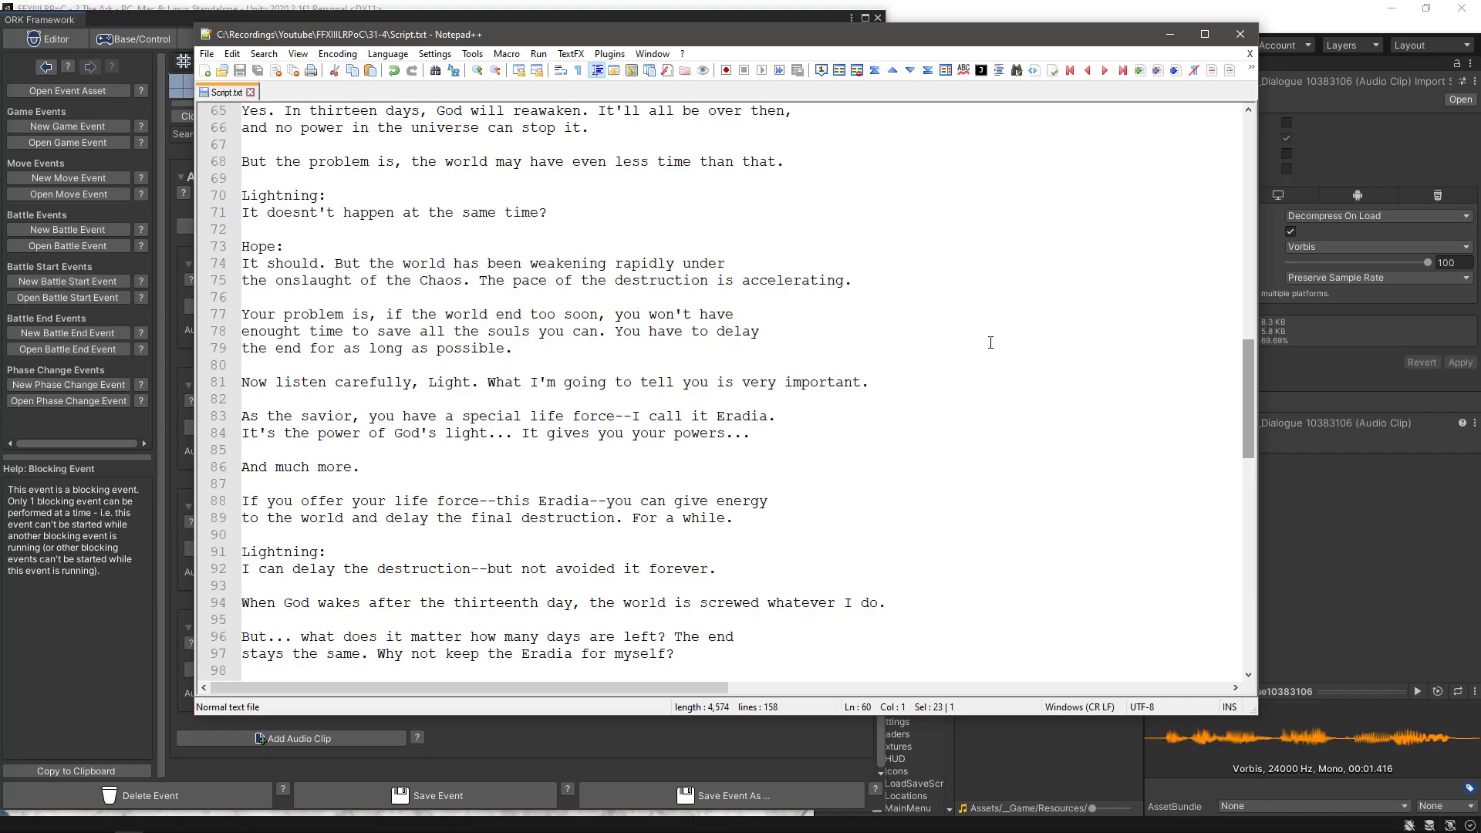
scroll(991, 343, "up", 2)
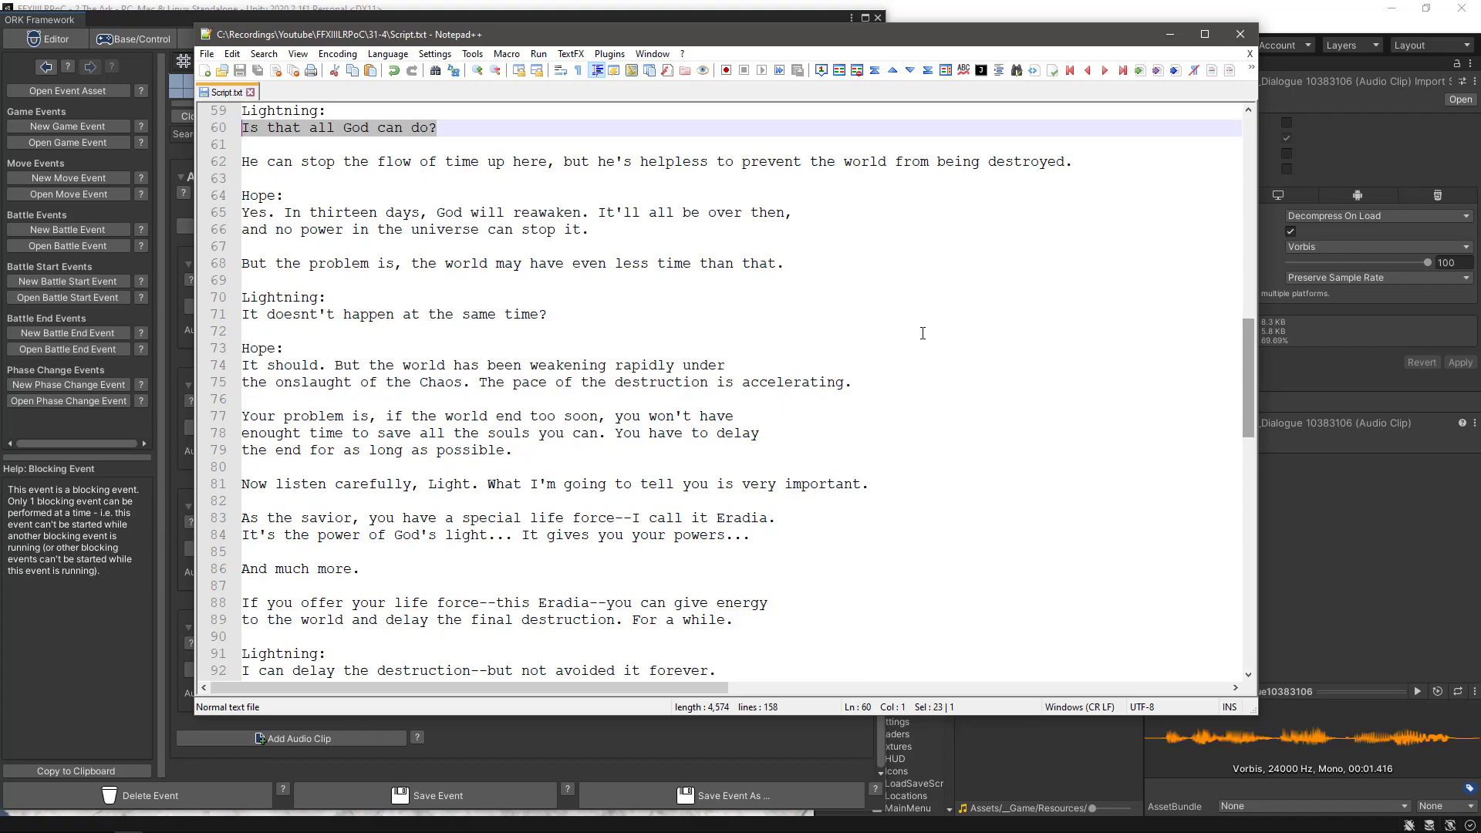
scroll(920, 334, "up", 3)
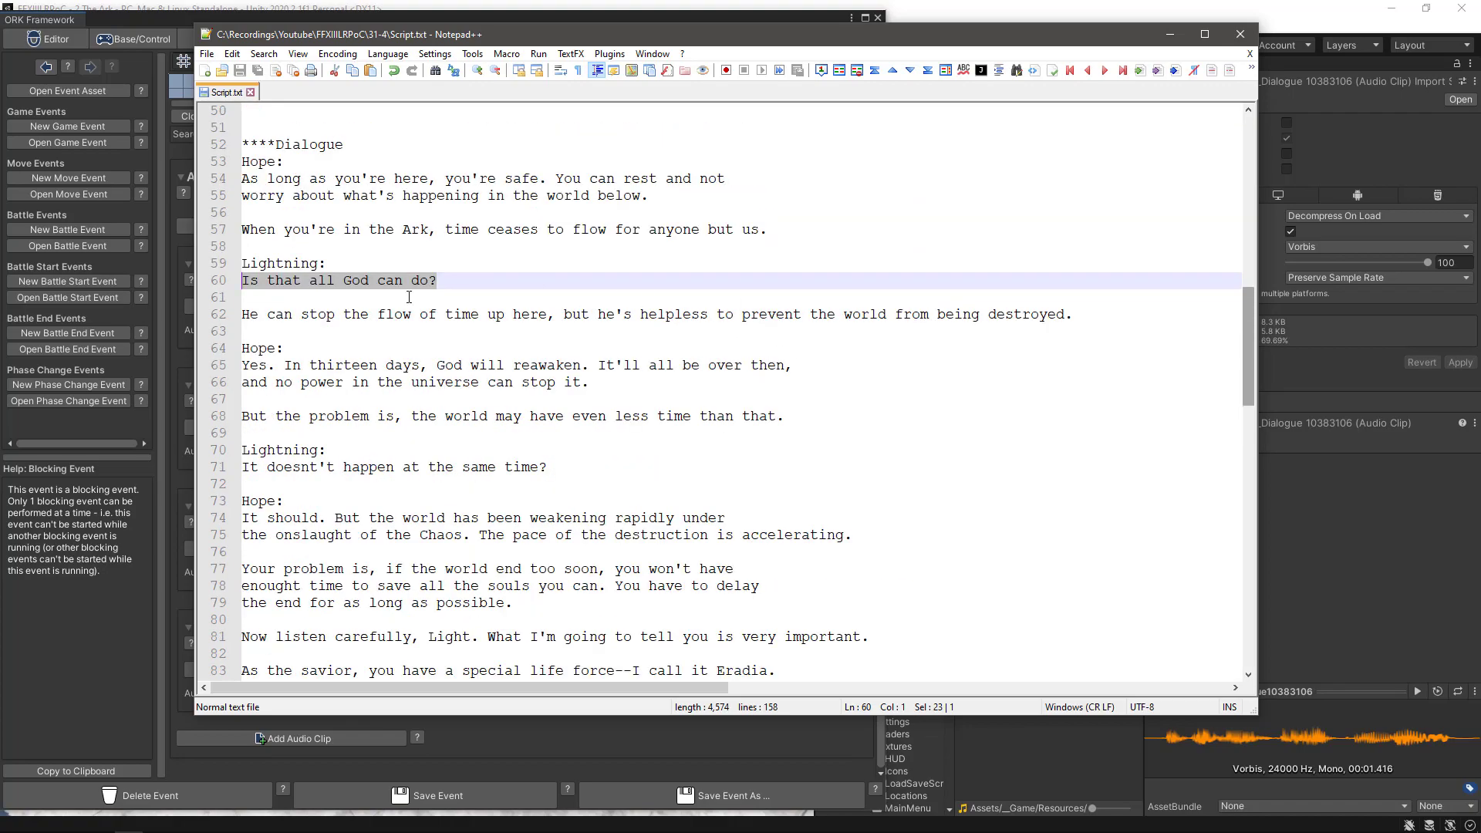
left_click(1178, 33)
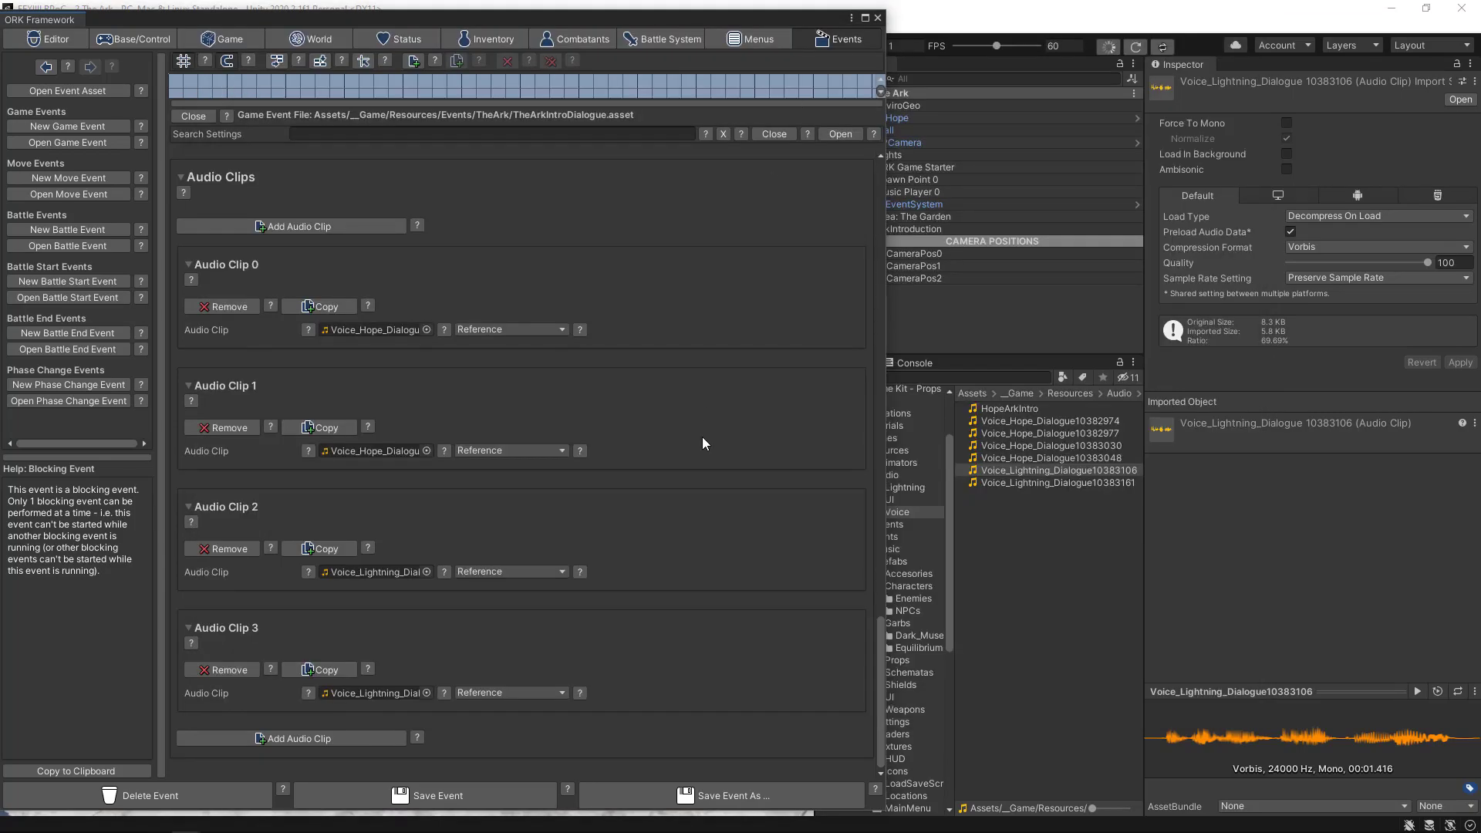
- Save the TheArkIntroDialogue event and enlarge the node area by resizing the settings pane and widening the ORK Framework window
left_click(474, 793)
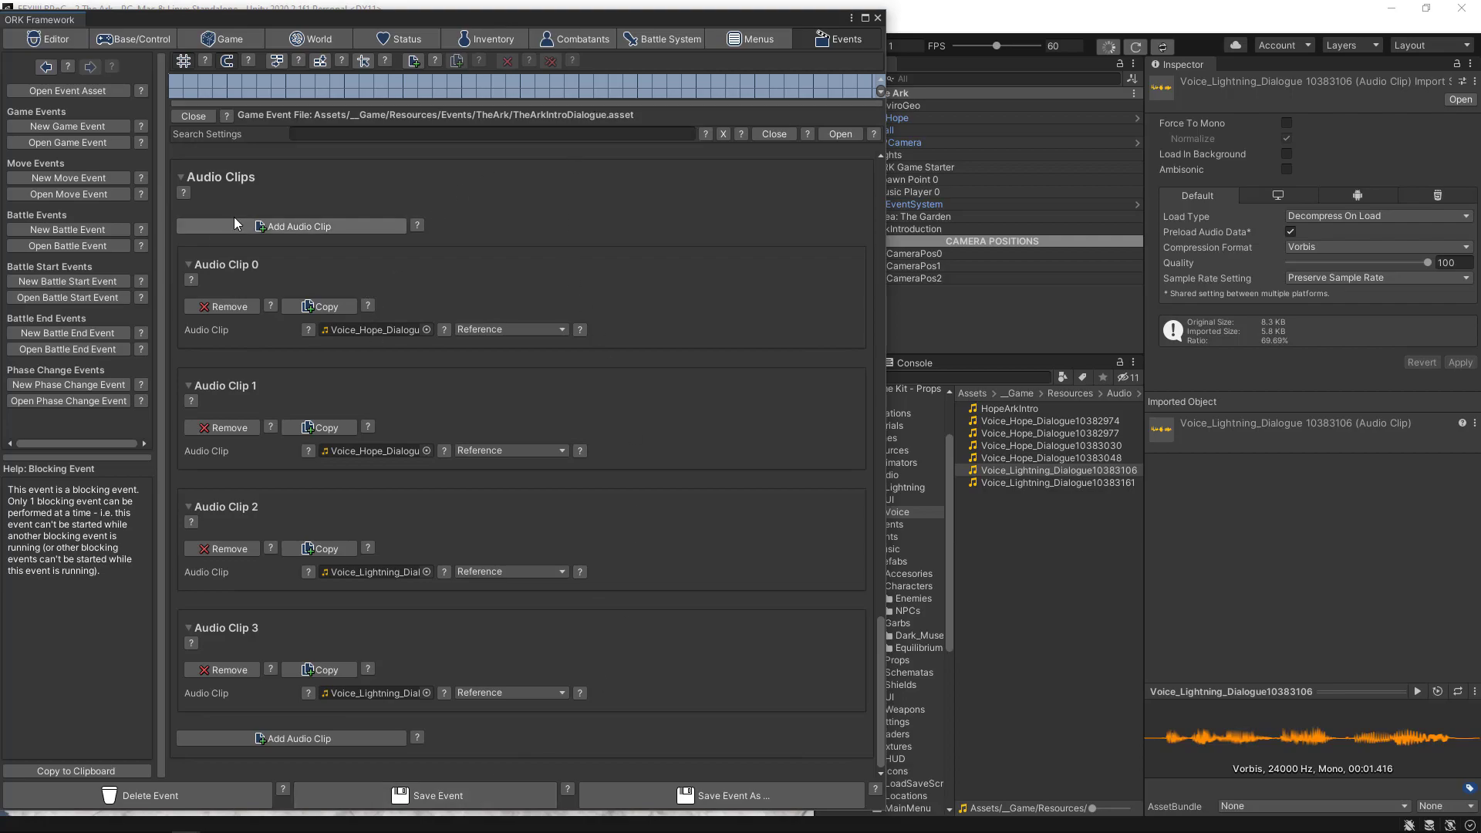
left_click_drag(621, 108, 531, 549)
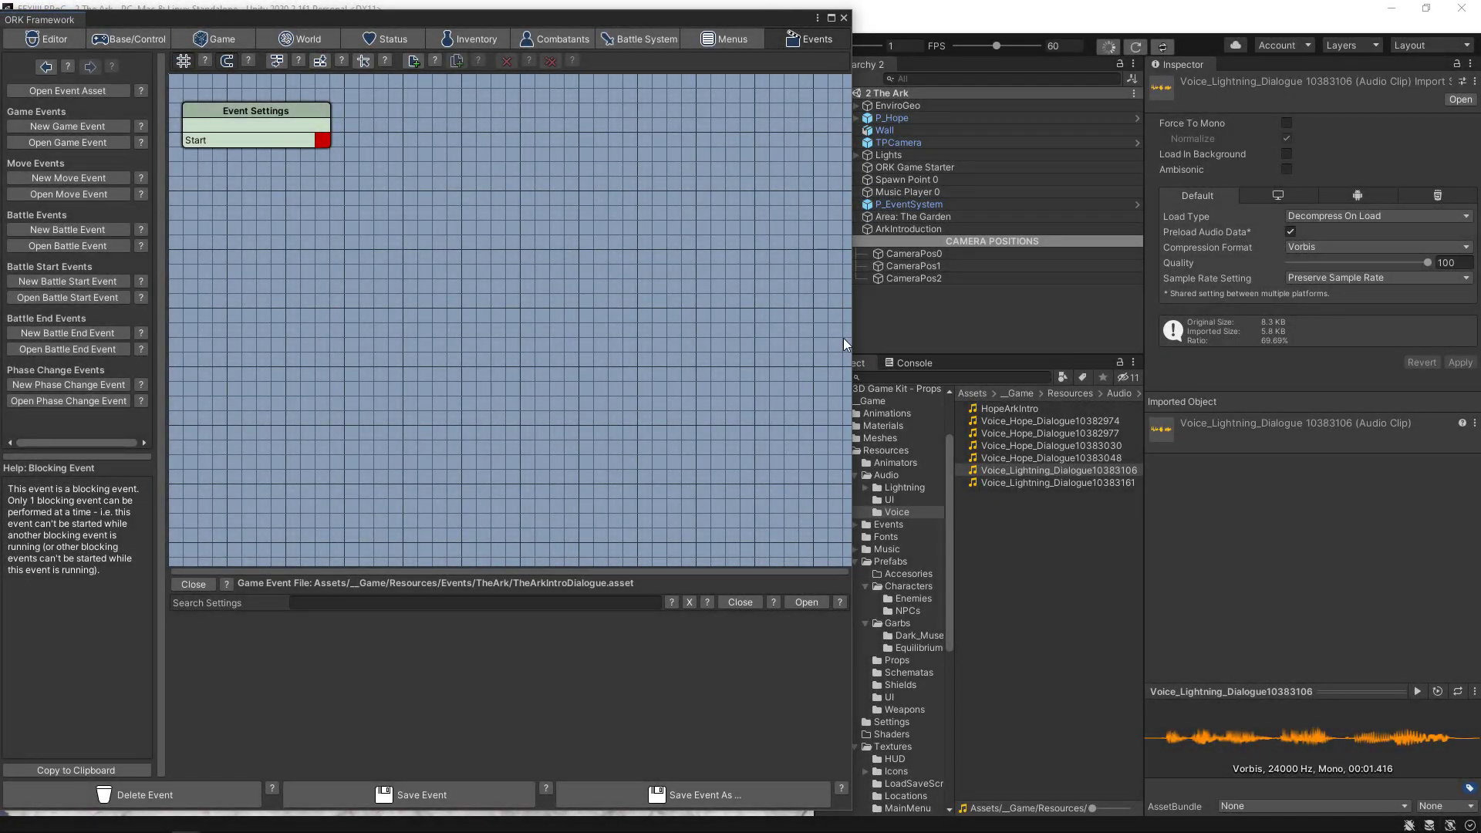
left_click_drag(851, 345, 1074, 345)
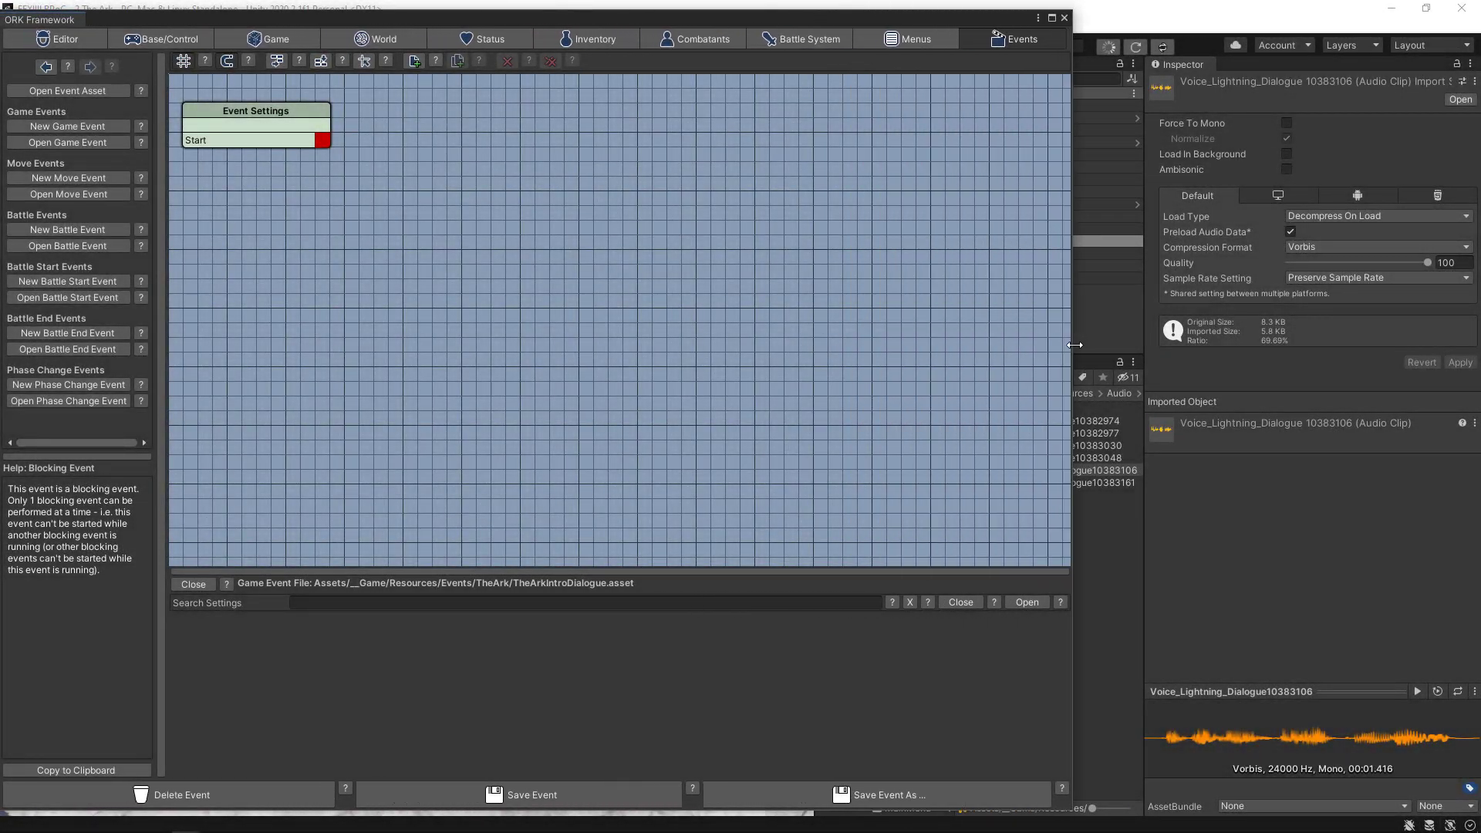
right_click(260, 183)
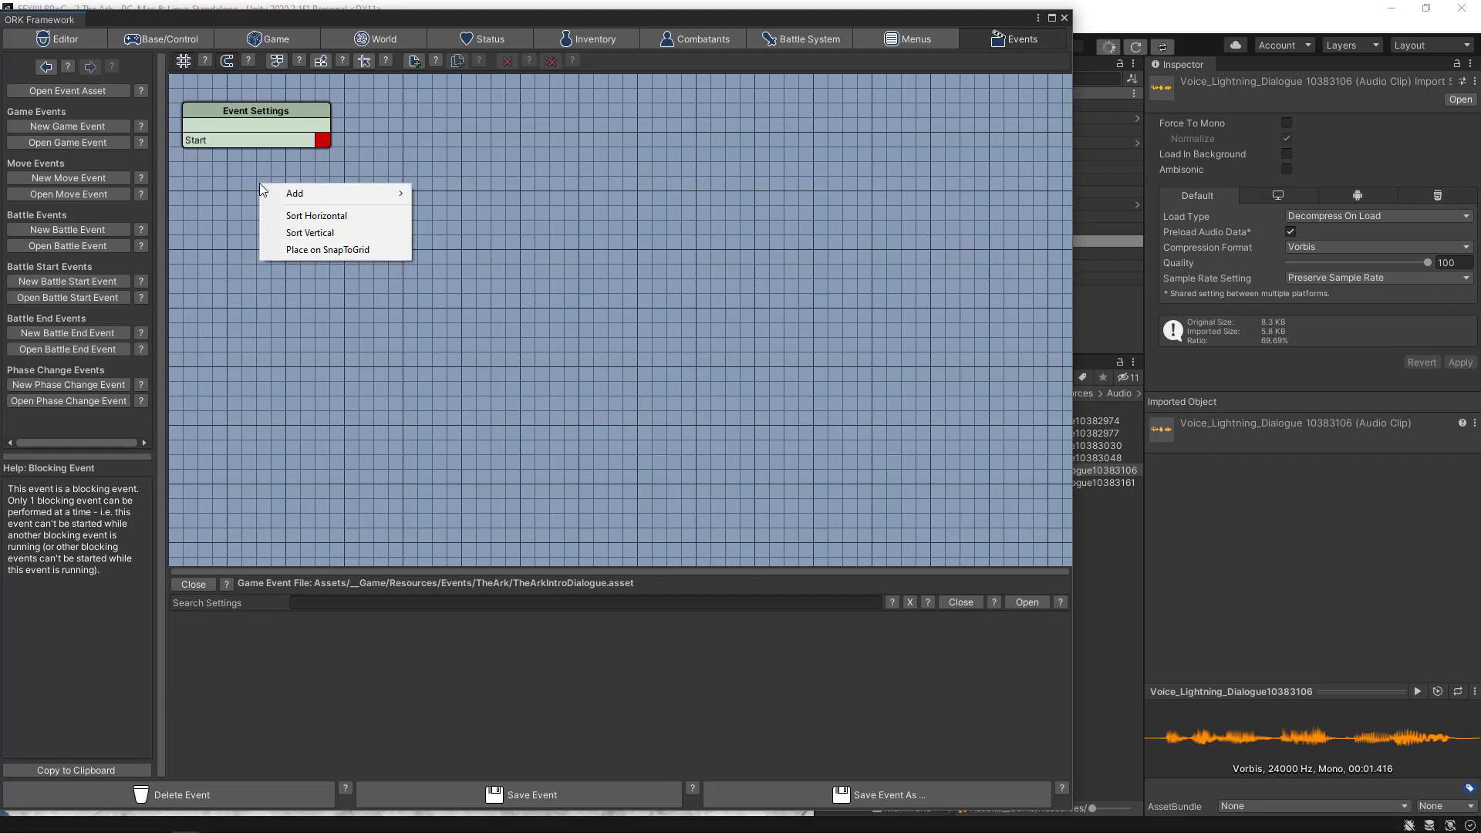
mouse_move(295, 193)
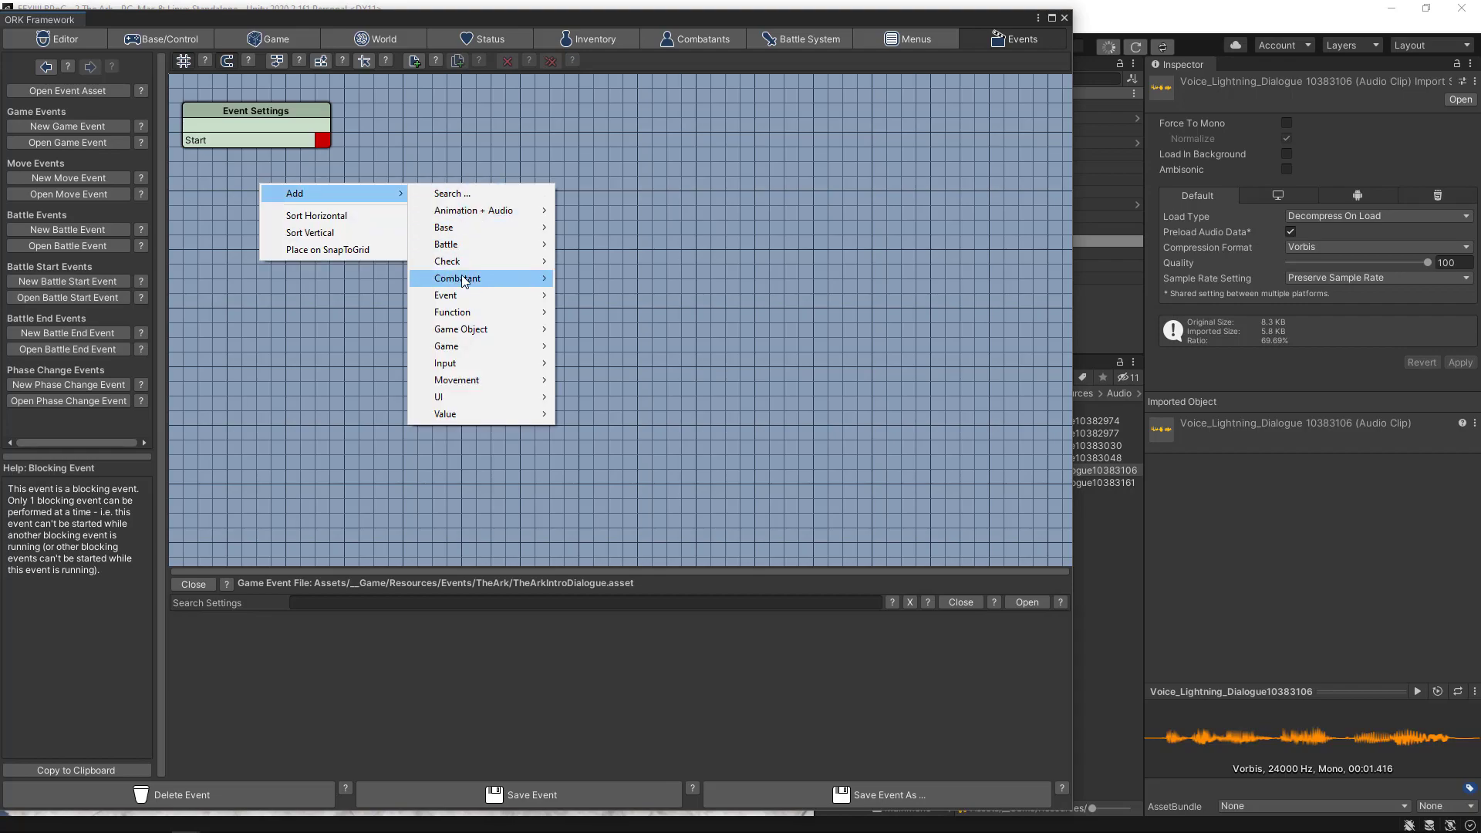
mouse_move(460, 337)
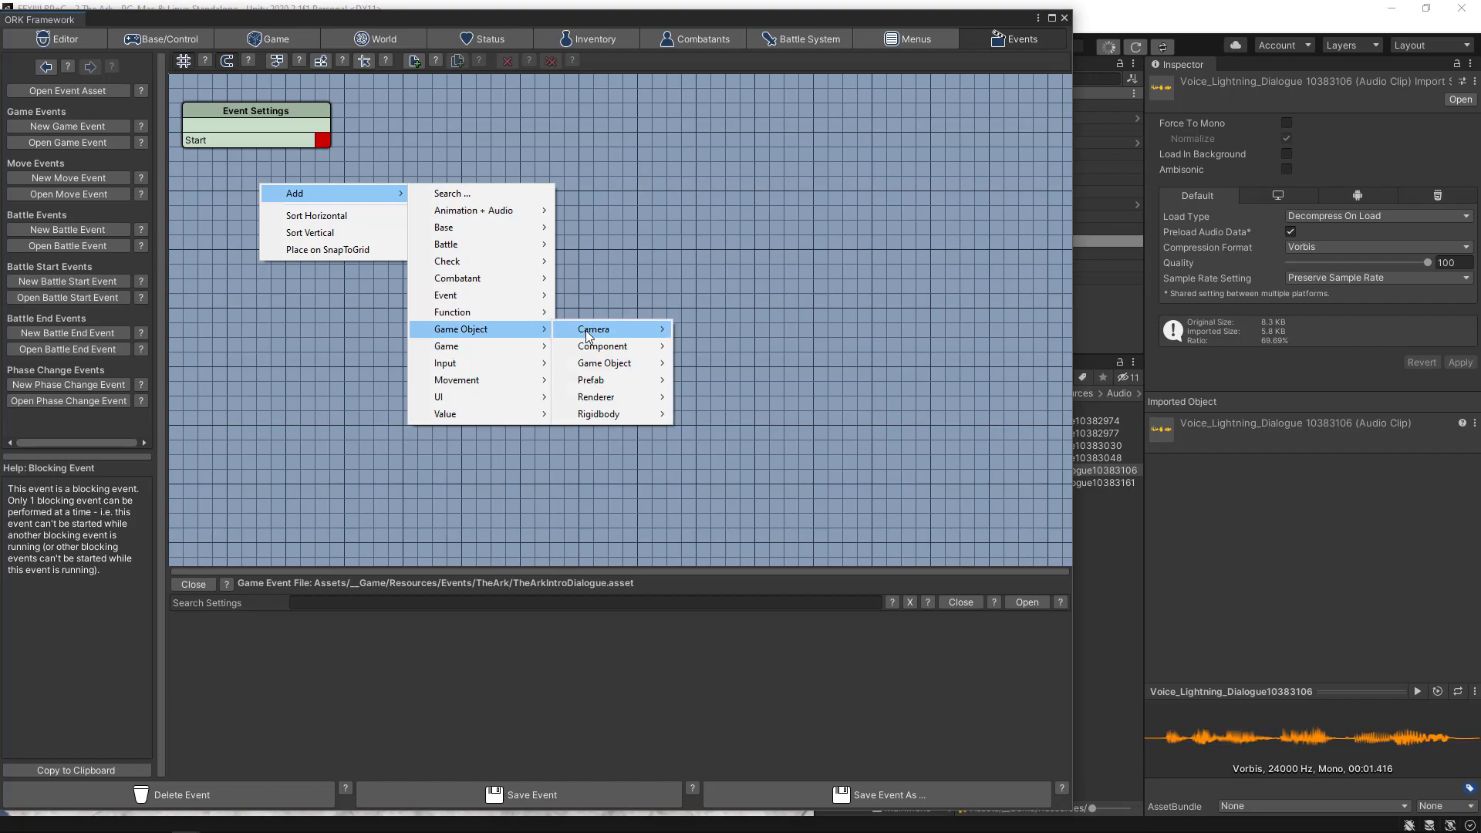
mouse_move(591, 336)
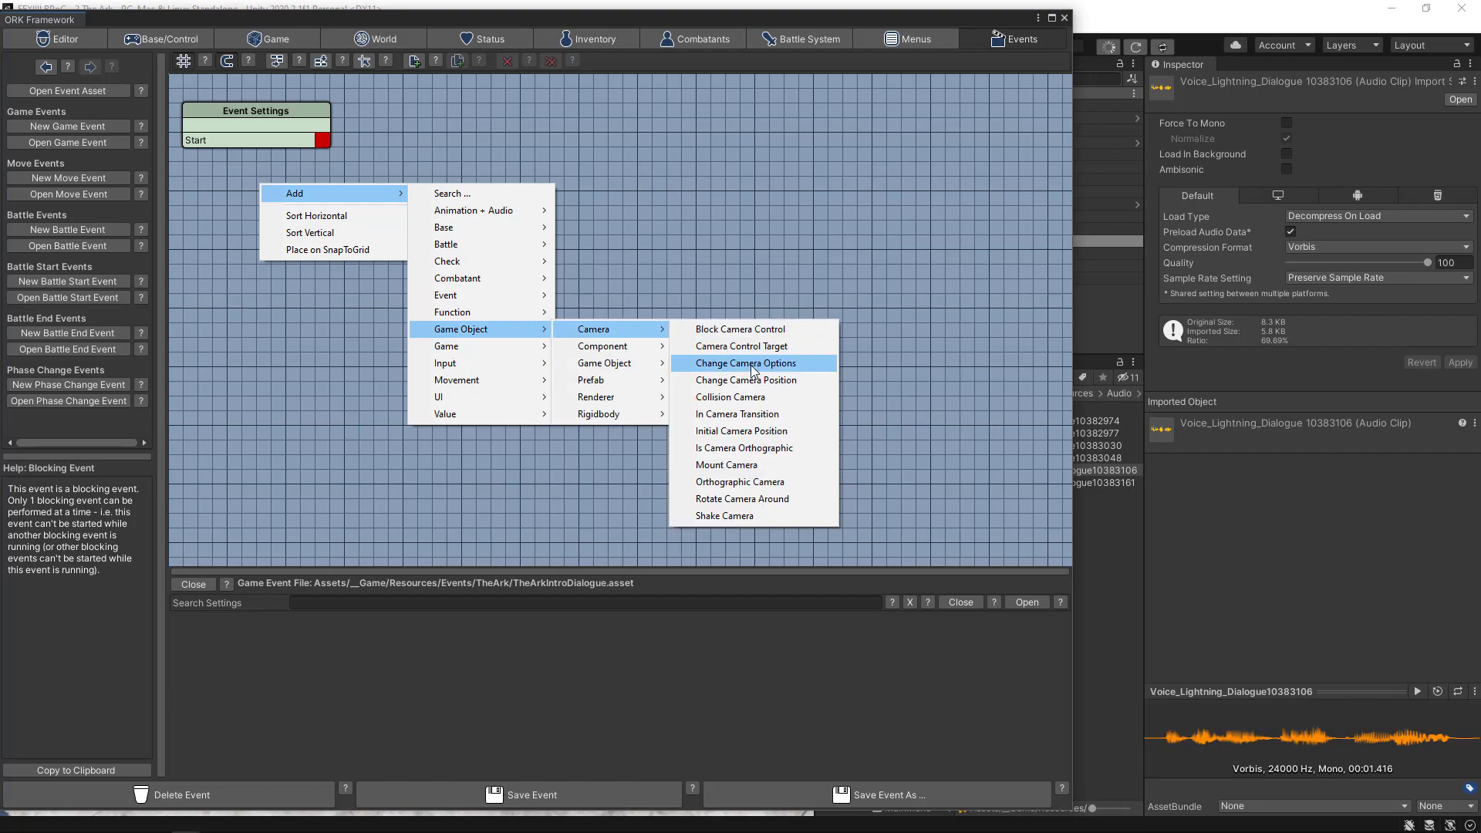
left_click(730, 363)
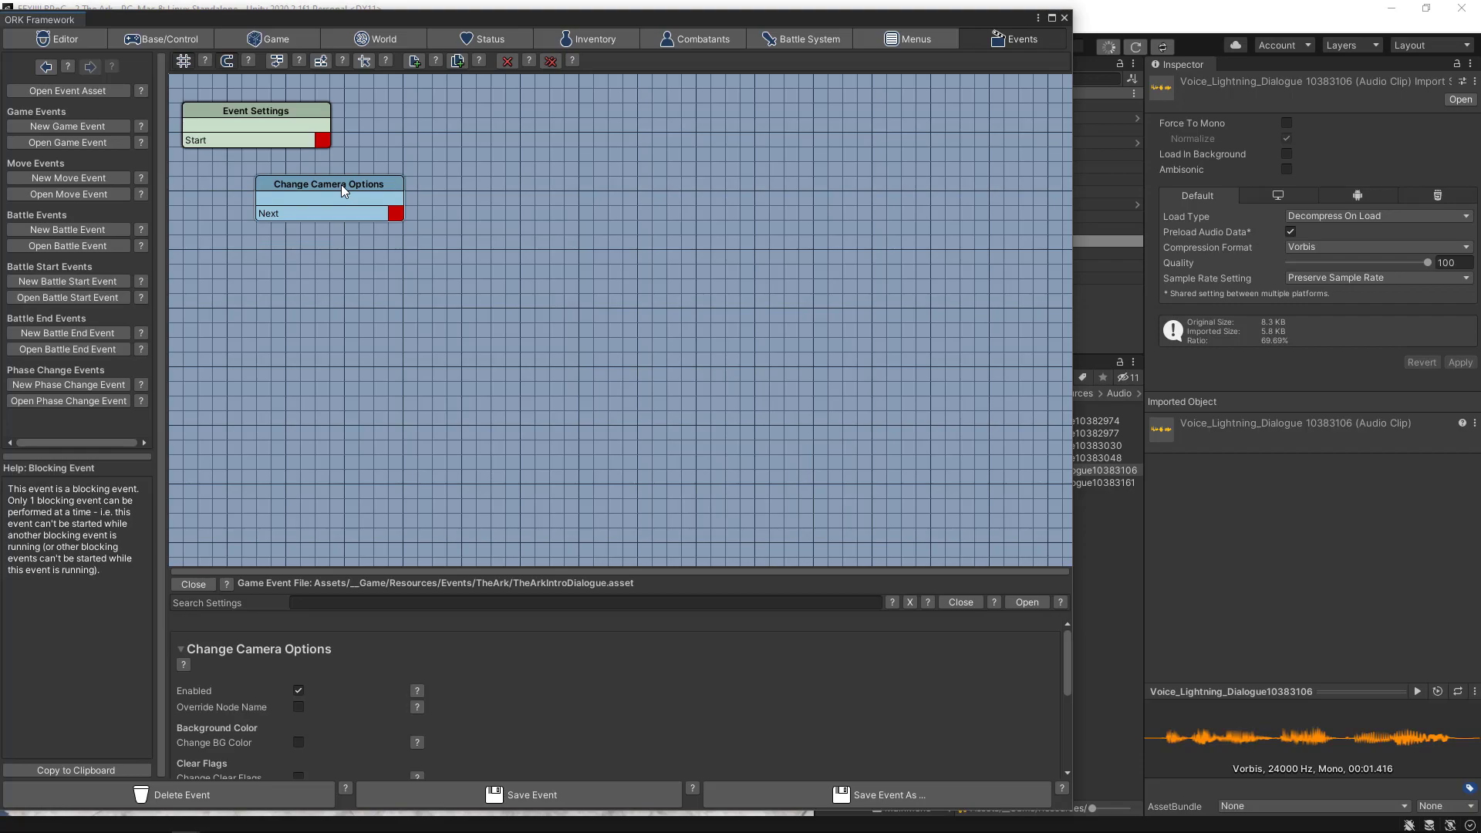
key("Delete")
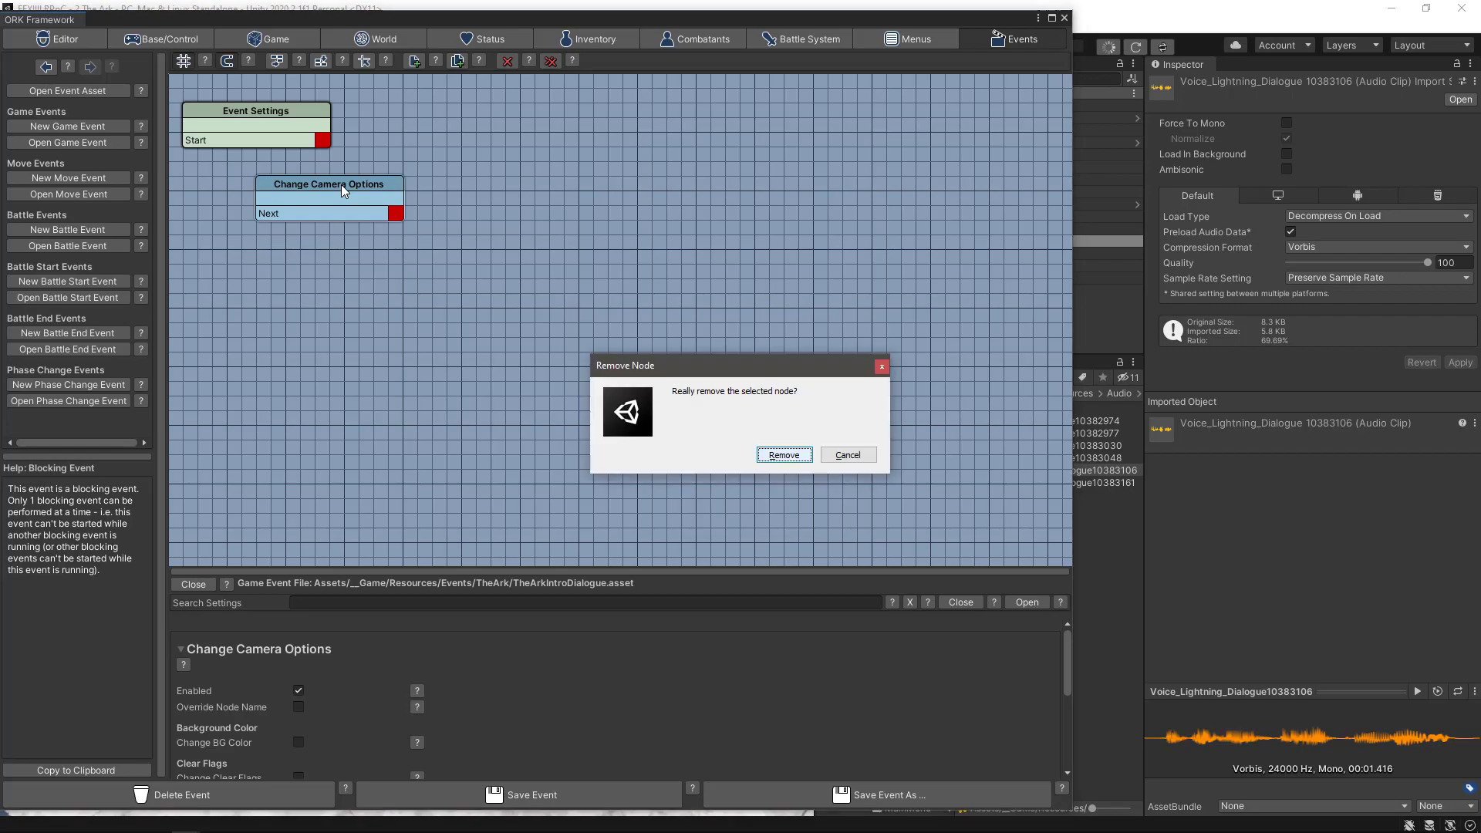
left_click(784, 455)
- Add a Change Camera Position node, place it below Event Settings and connect the Start slot to it
right_click(341, 233)
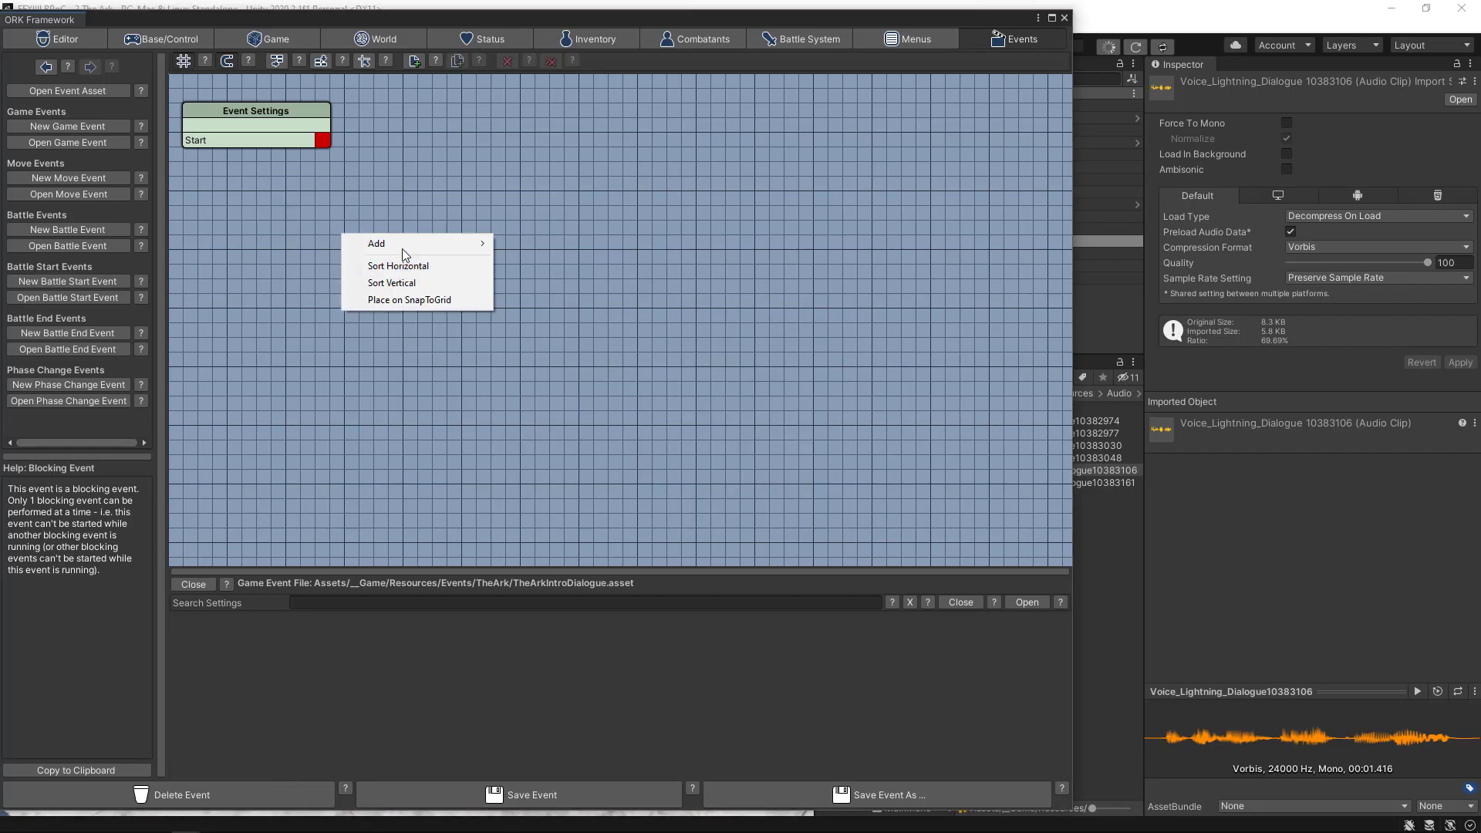
mouse_move(472, 244)
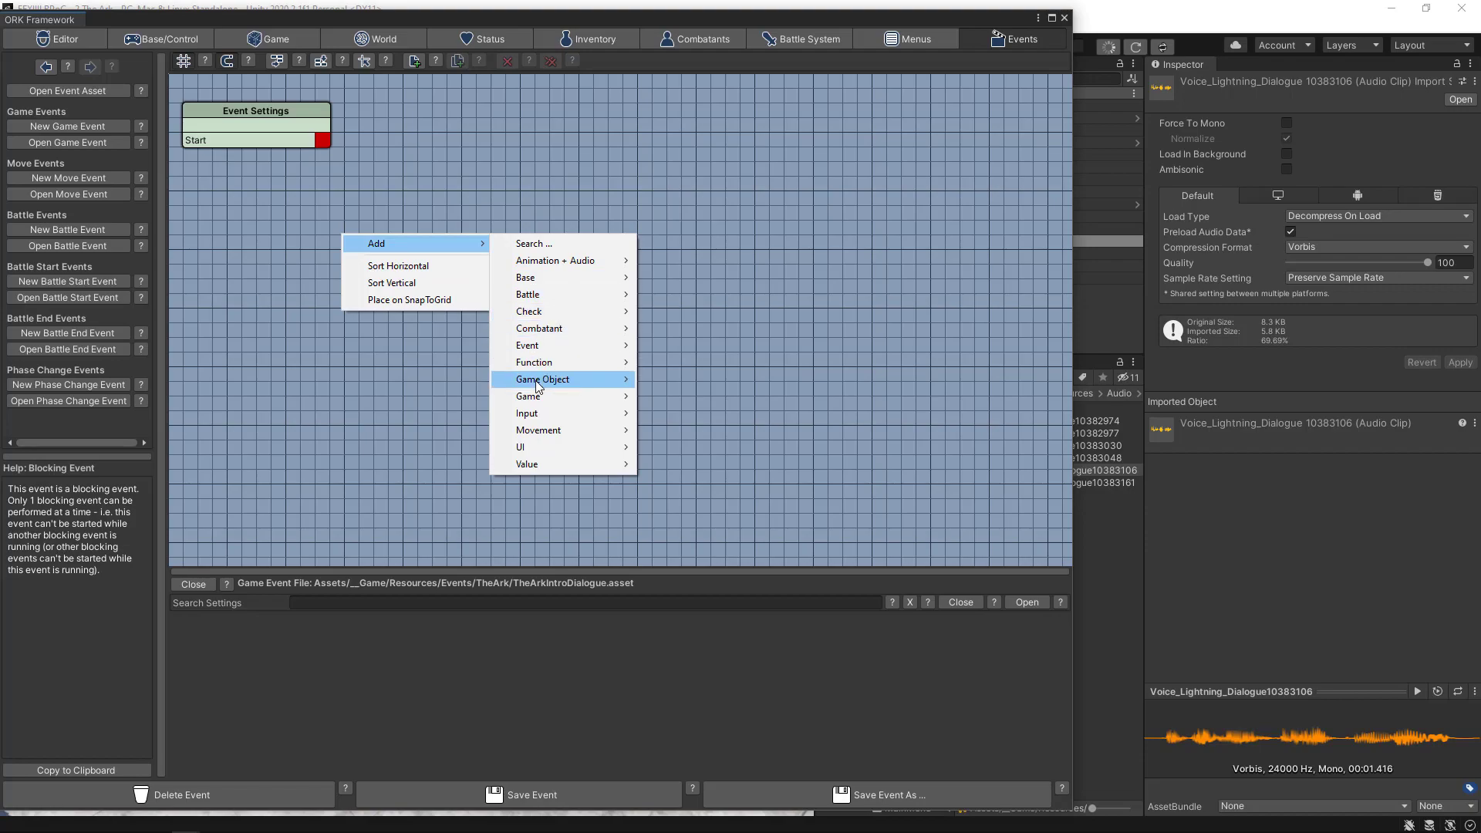
mouse_move(563, 380)
mouse_move(698, 380)
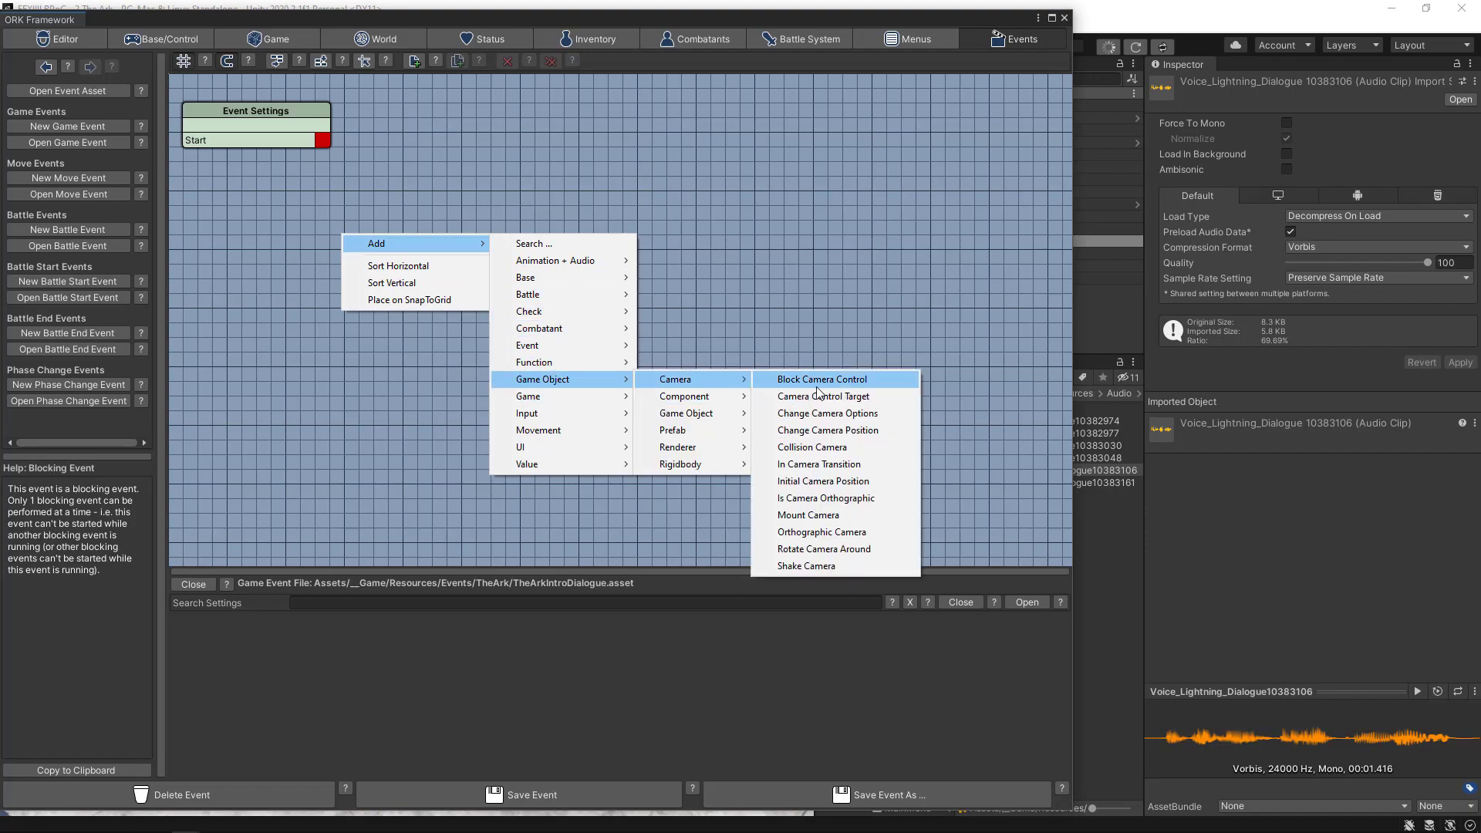
left_click(804, 437)
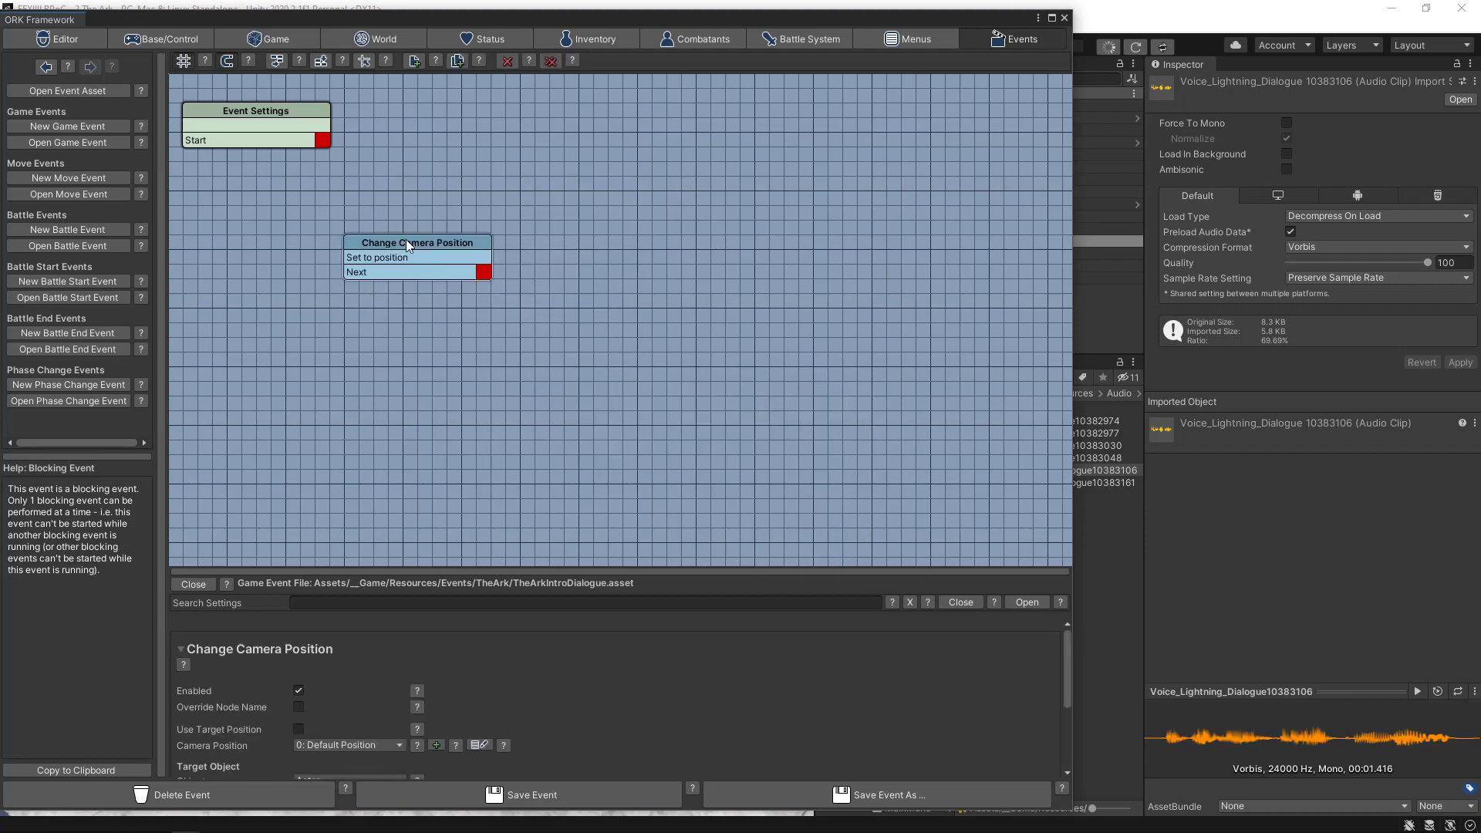
left_click_drag(395, 244, 313, 193)
left_click(324, 142)
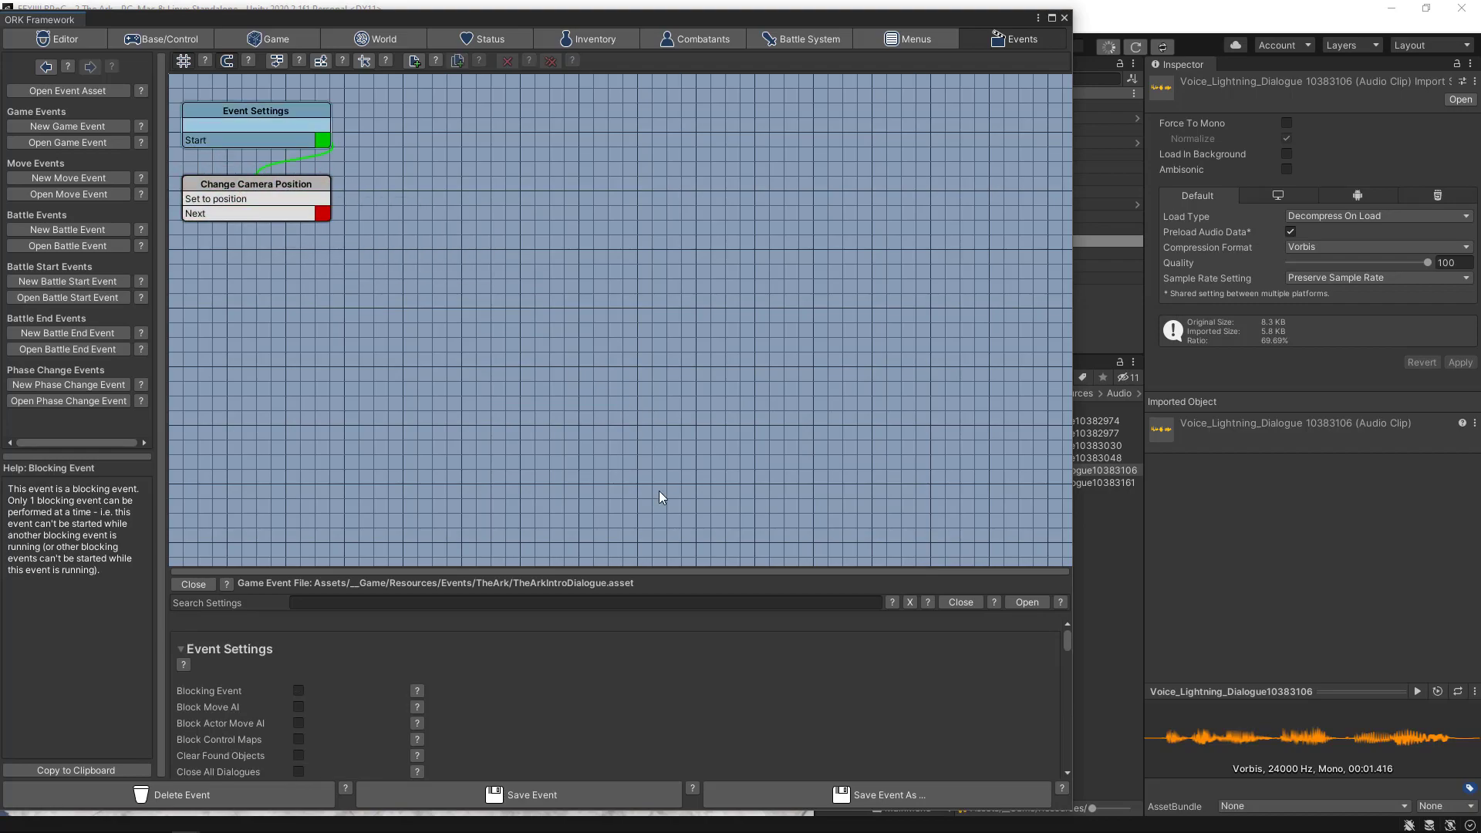
- Enable Use Target Position, Set Position and Set Rotation for the Change Camera Position node
left_click_drag(636, 571, 639, 298)
left_click(263, 199)
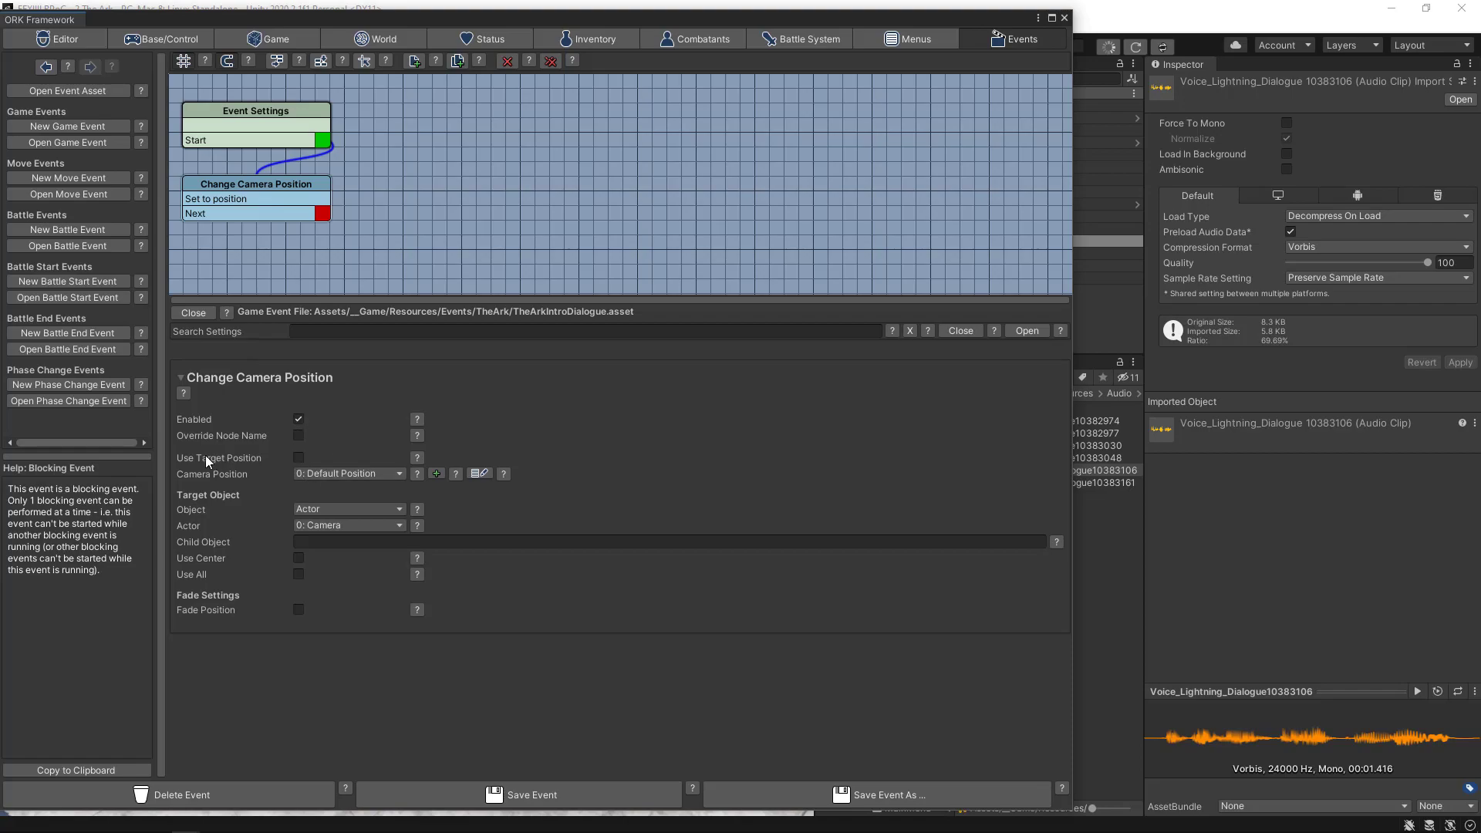
left_click(299, 457)
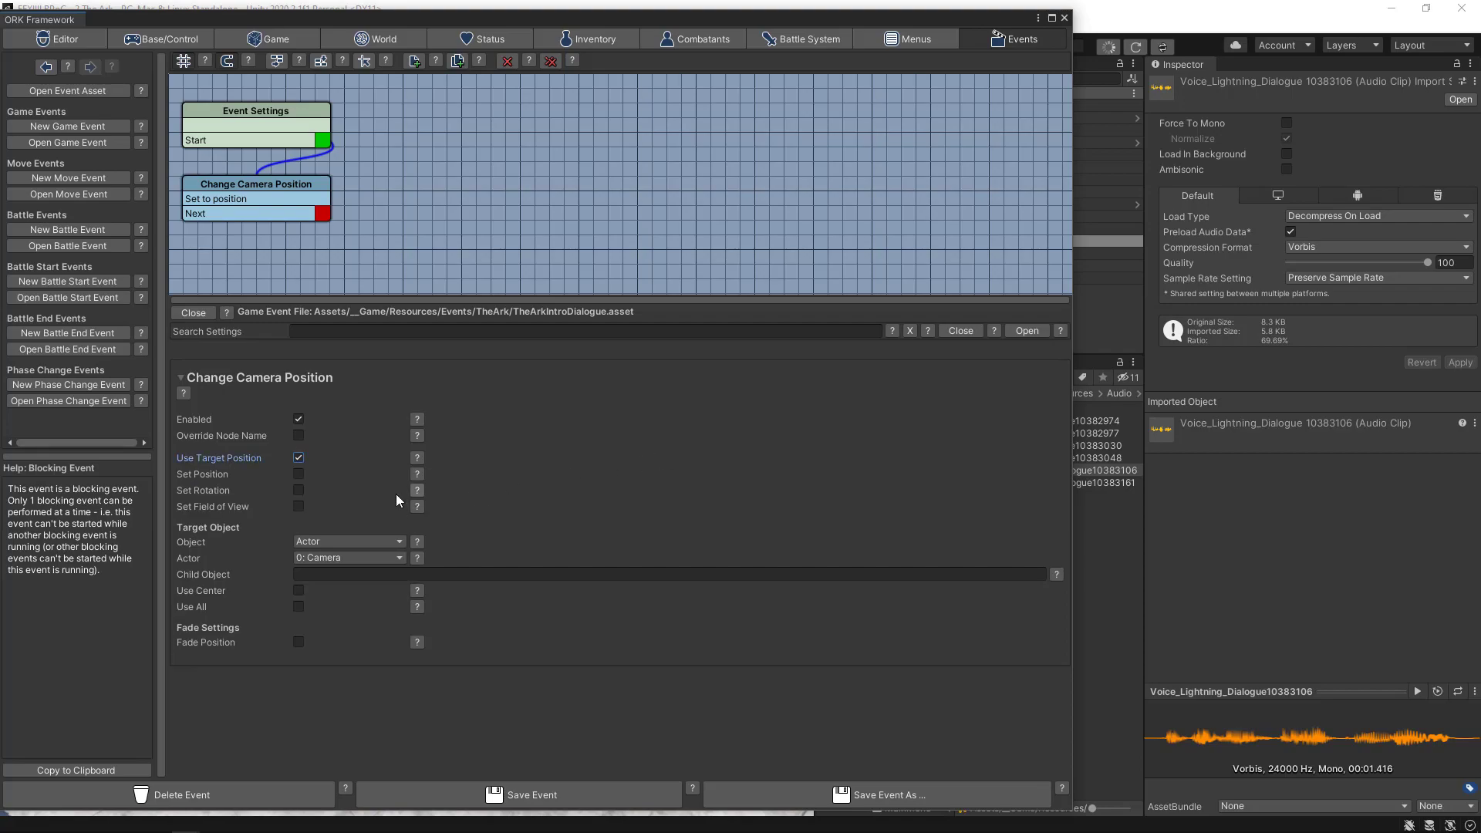
left_click(298, 474)
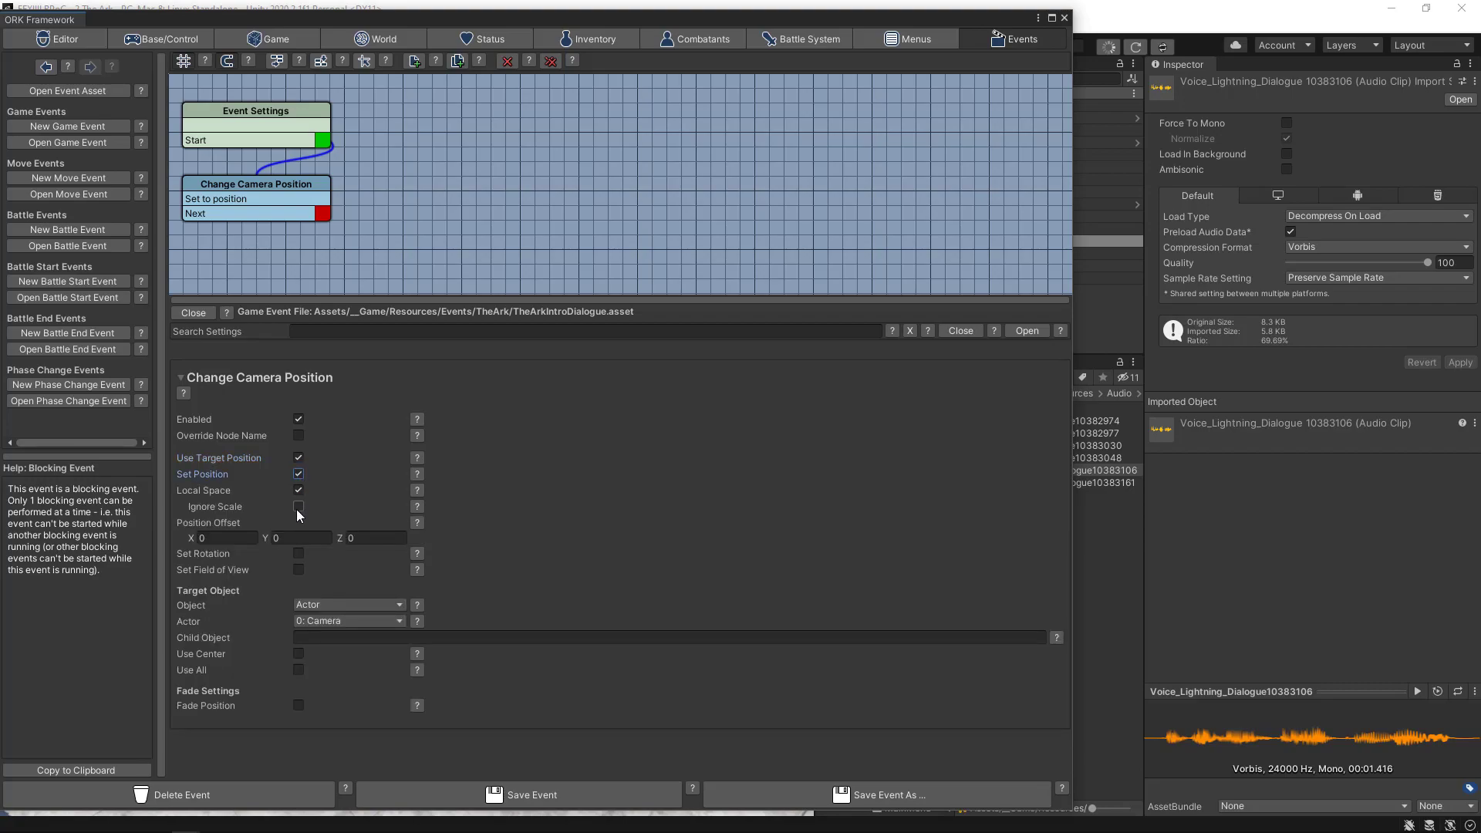
left_click(298, 553)
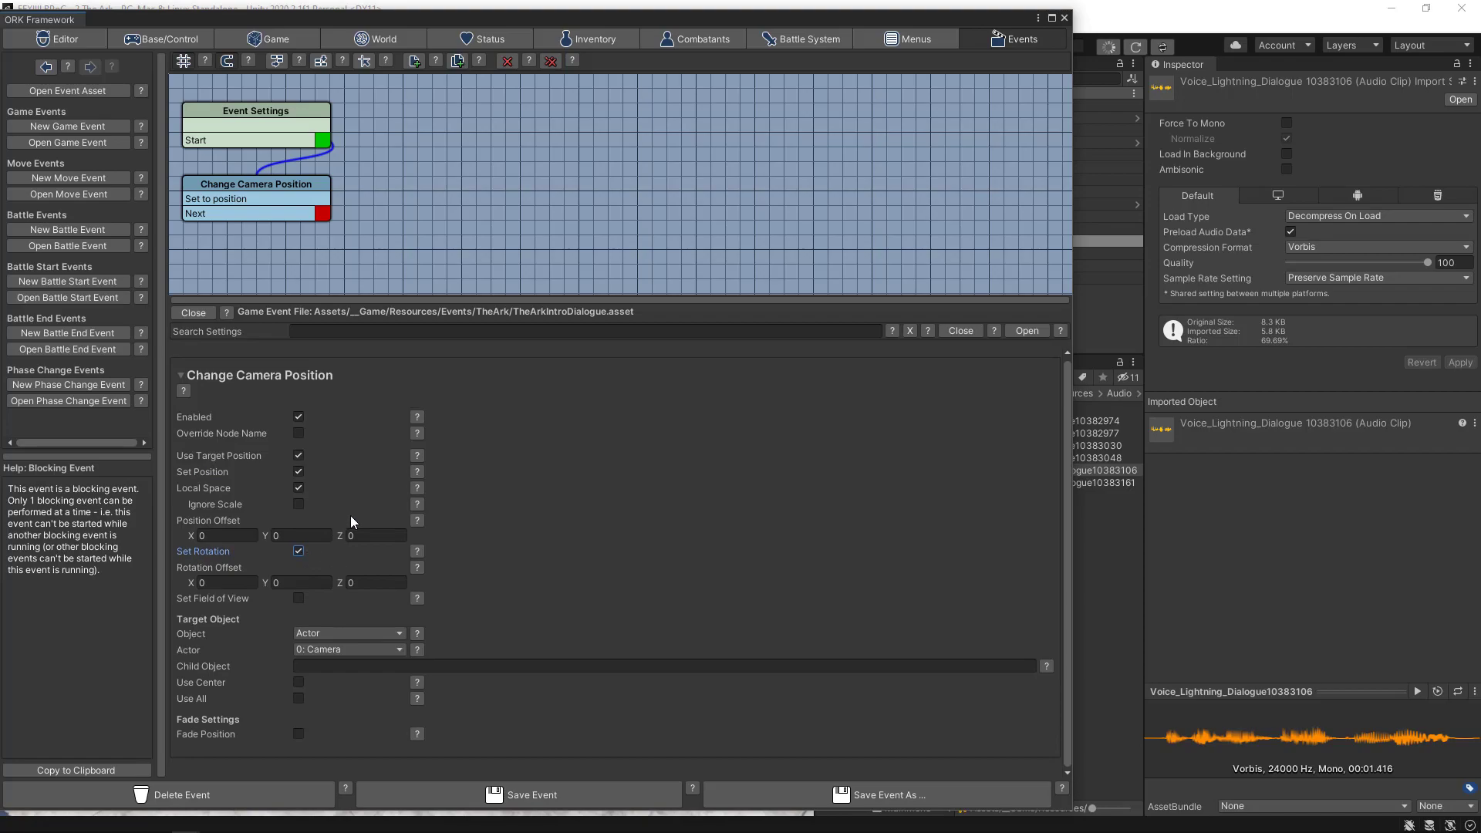
- Enable Set Field of View at 40 and make Waypoint 0 the node's target object
left_click(299, 599)
left_click(315, 614)
double_click(315, 614)
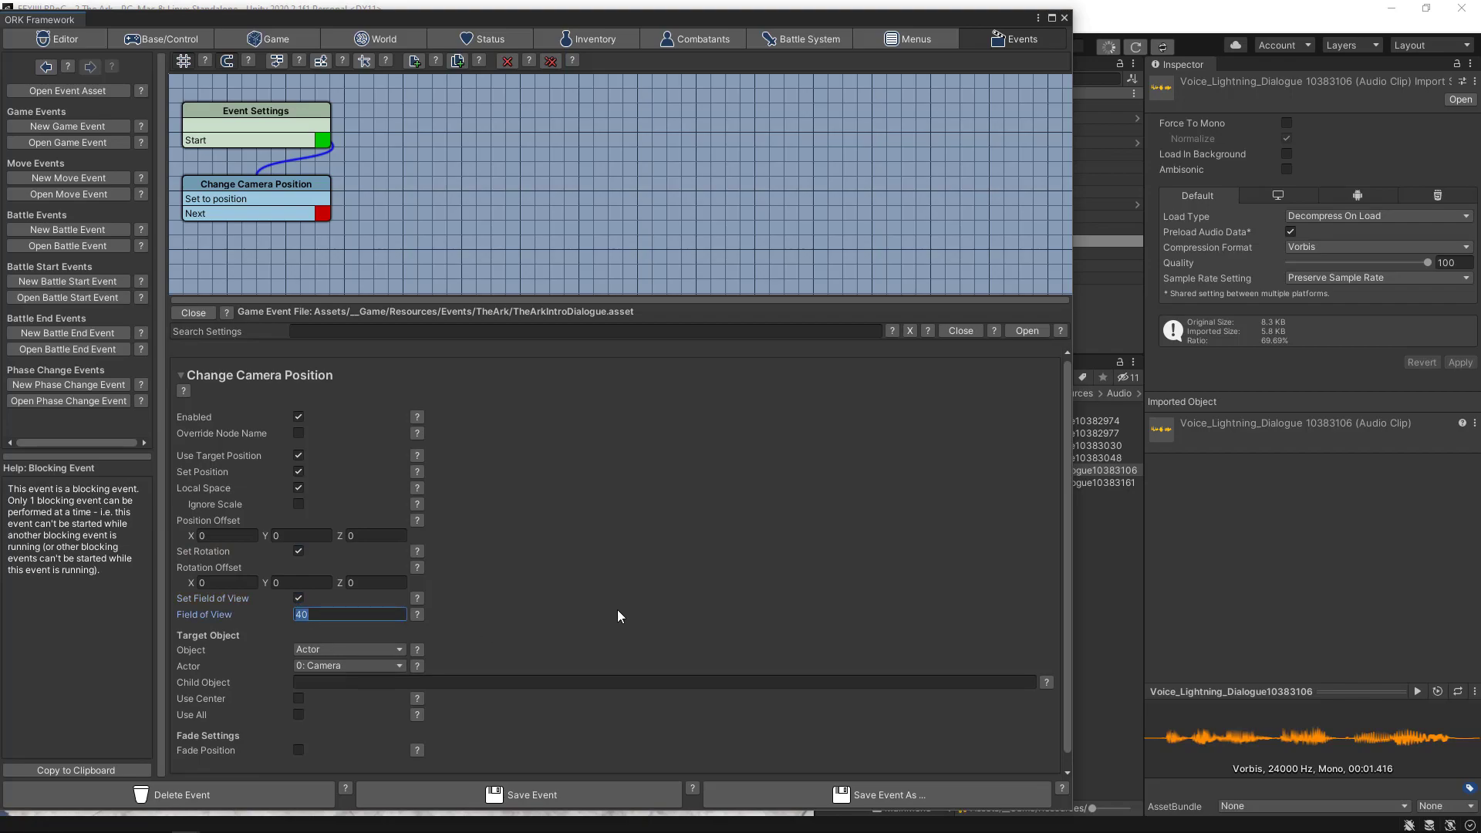
key("Return")
left_click(338, 650)
left_click(327, 683)
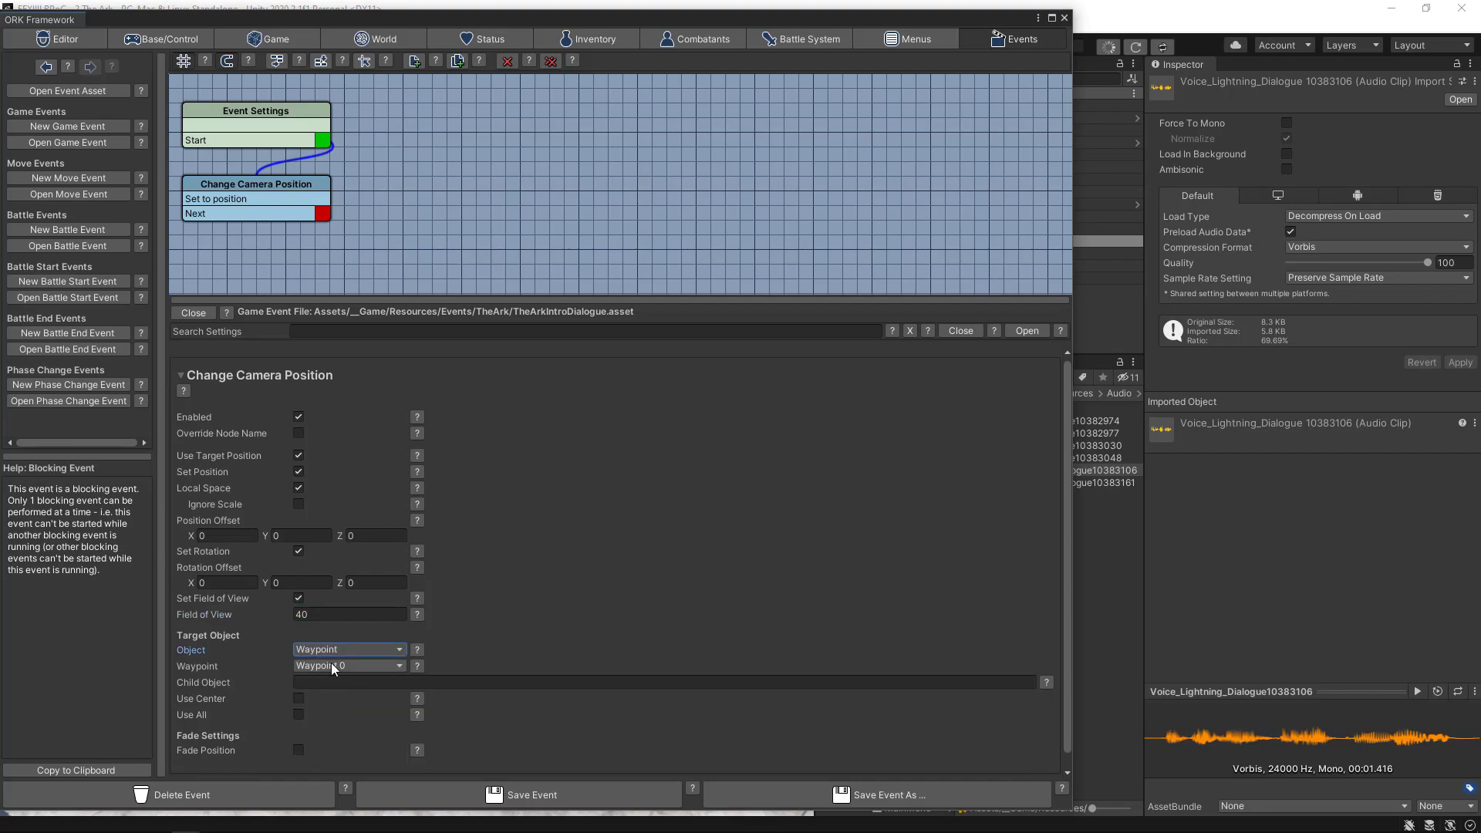
- Enable Fade Position with a time of 4 seconds and Ease In Out Quad interpolation, and save the event
scroll(538, 664, "down", 1)
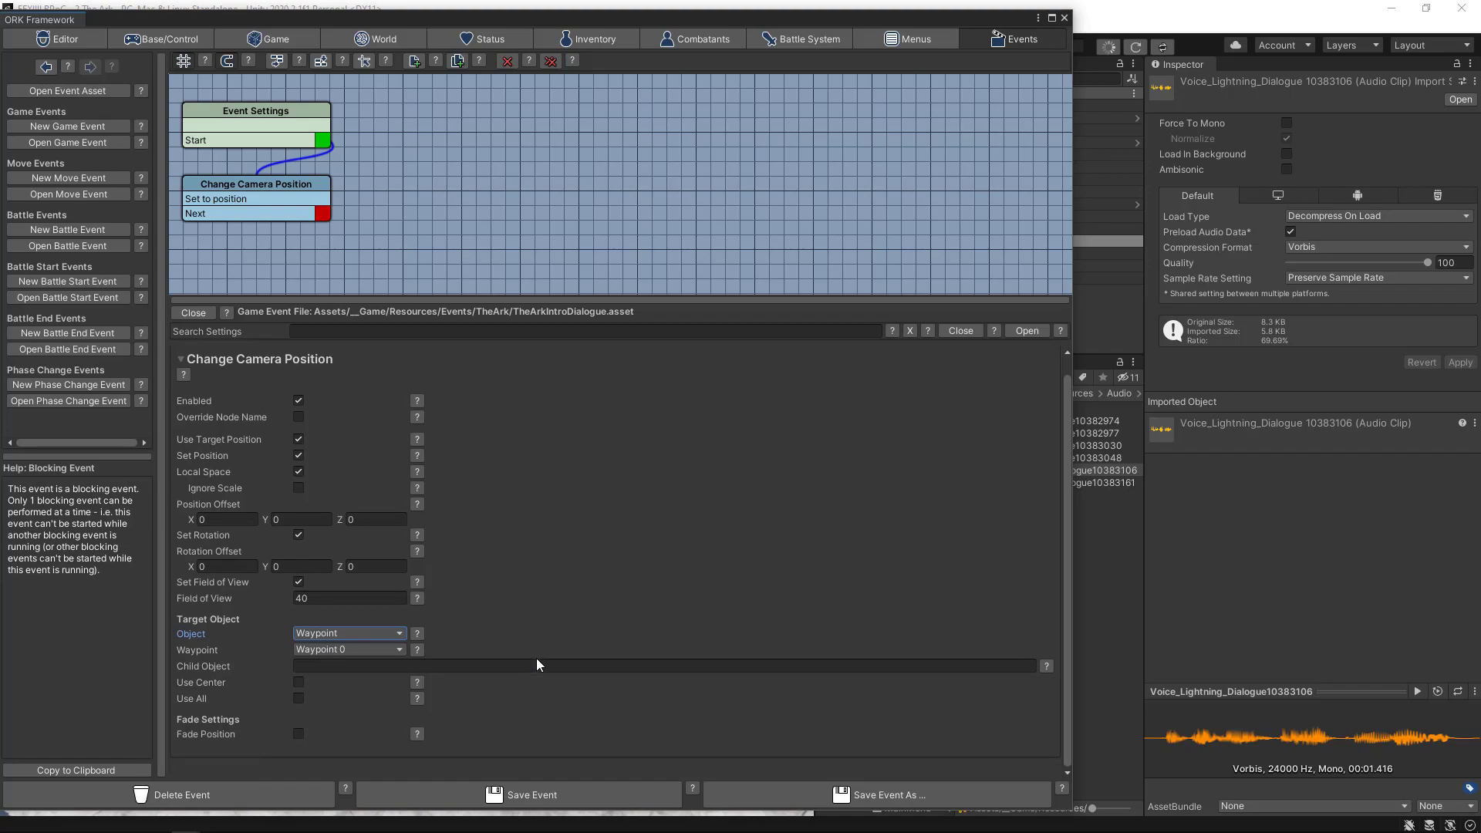
left_click(298, 733)
scroll(612, 721, "down", 3)
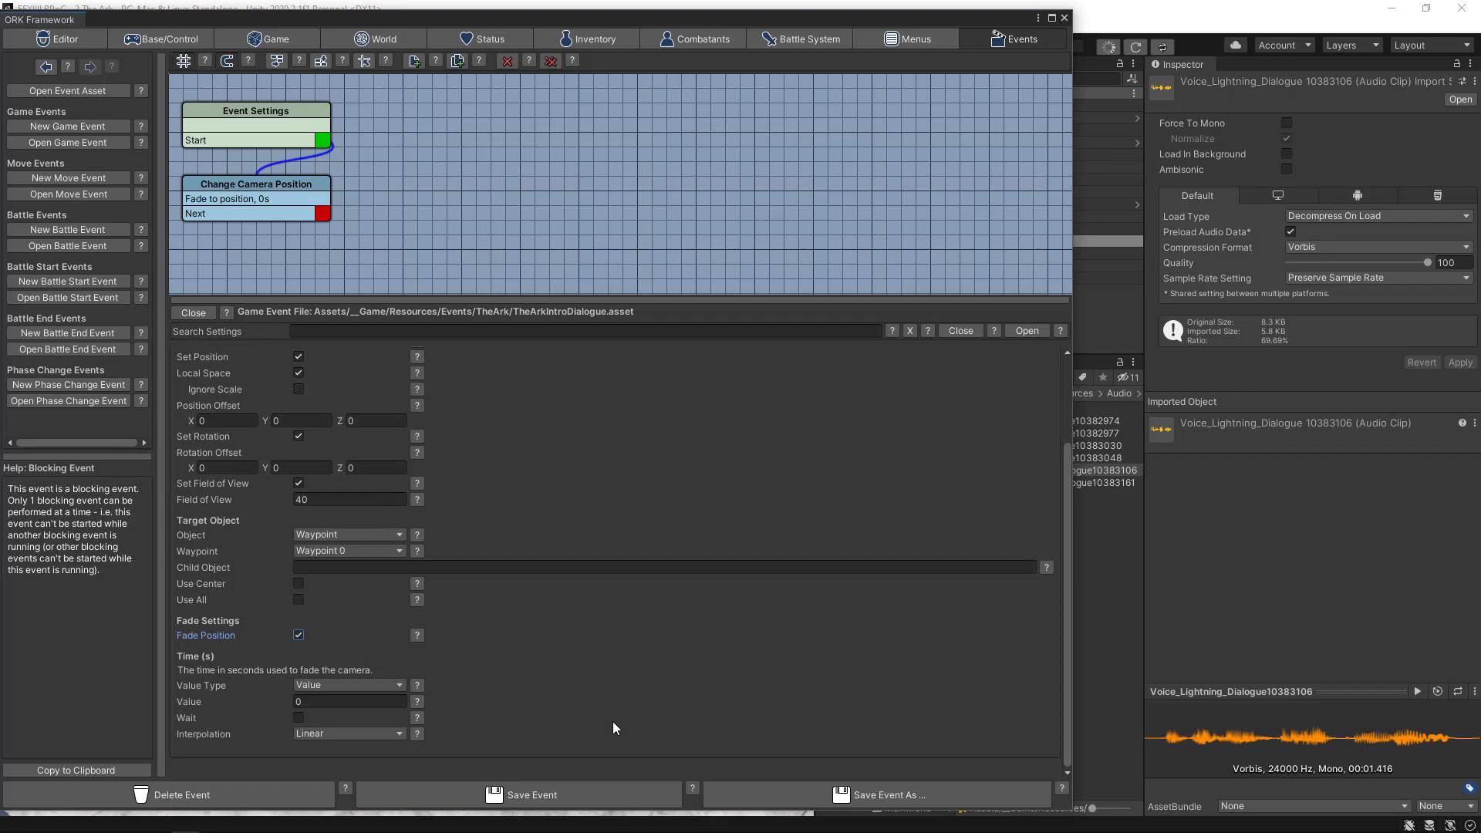
left_click(312, 701)
left_click(314, 700)
type("4")
left_click(360, 731)
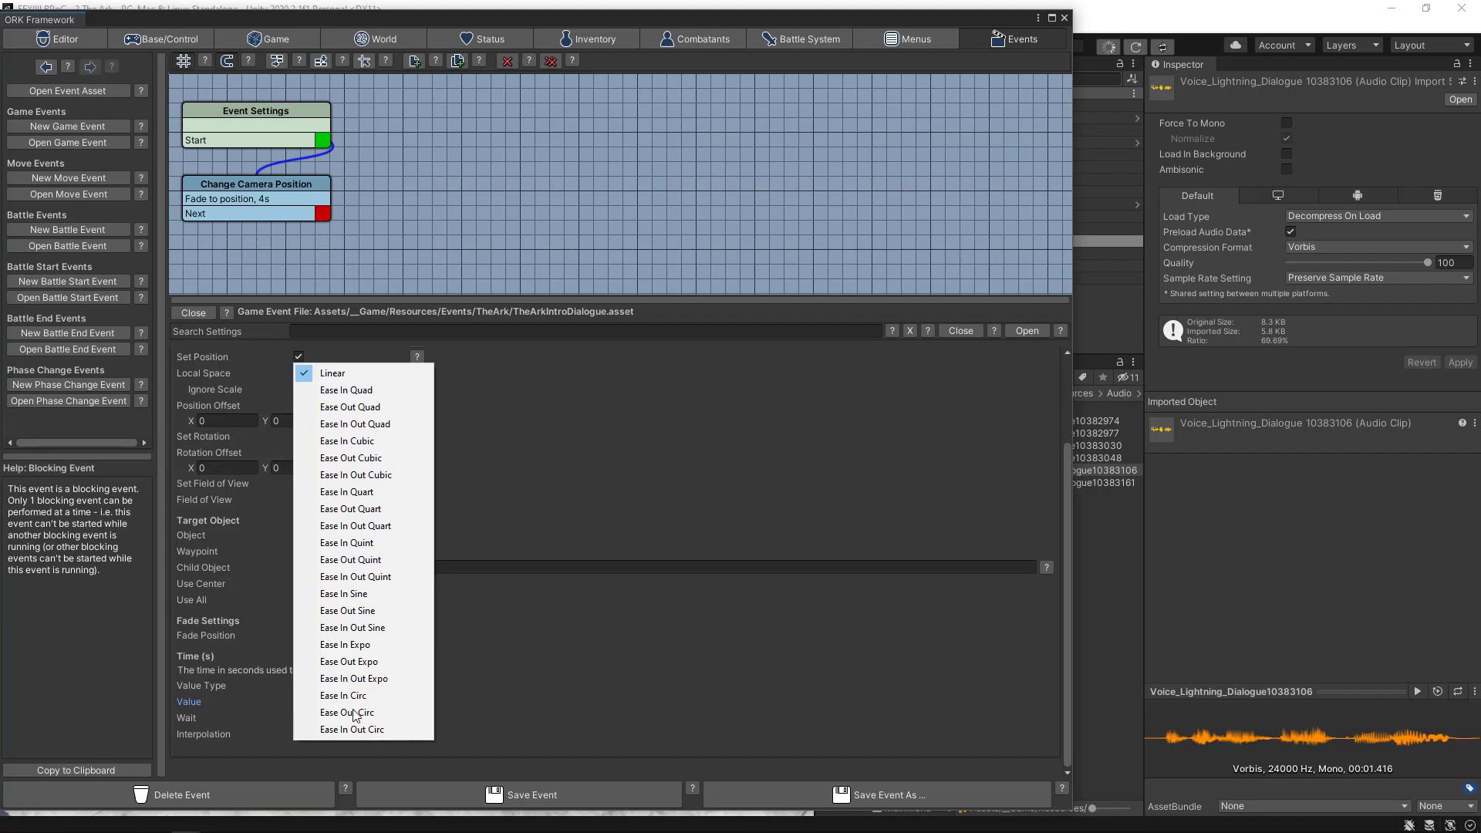
left_click(356, 426)
left_click(568, 797)
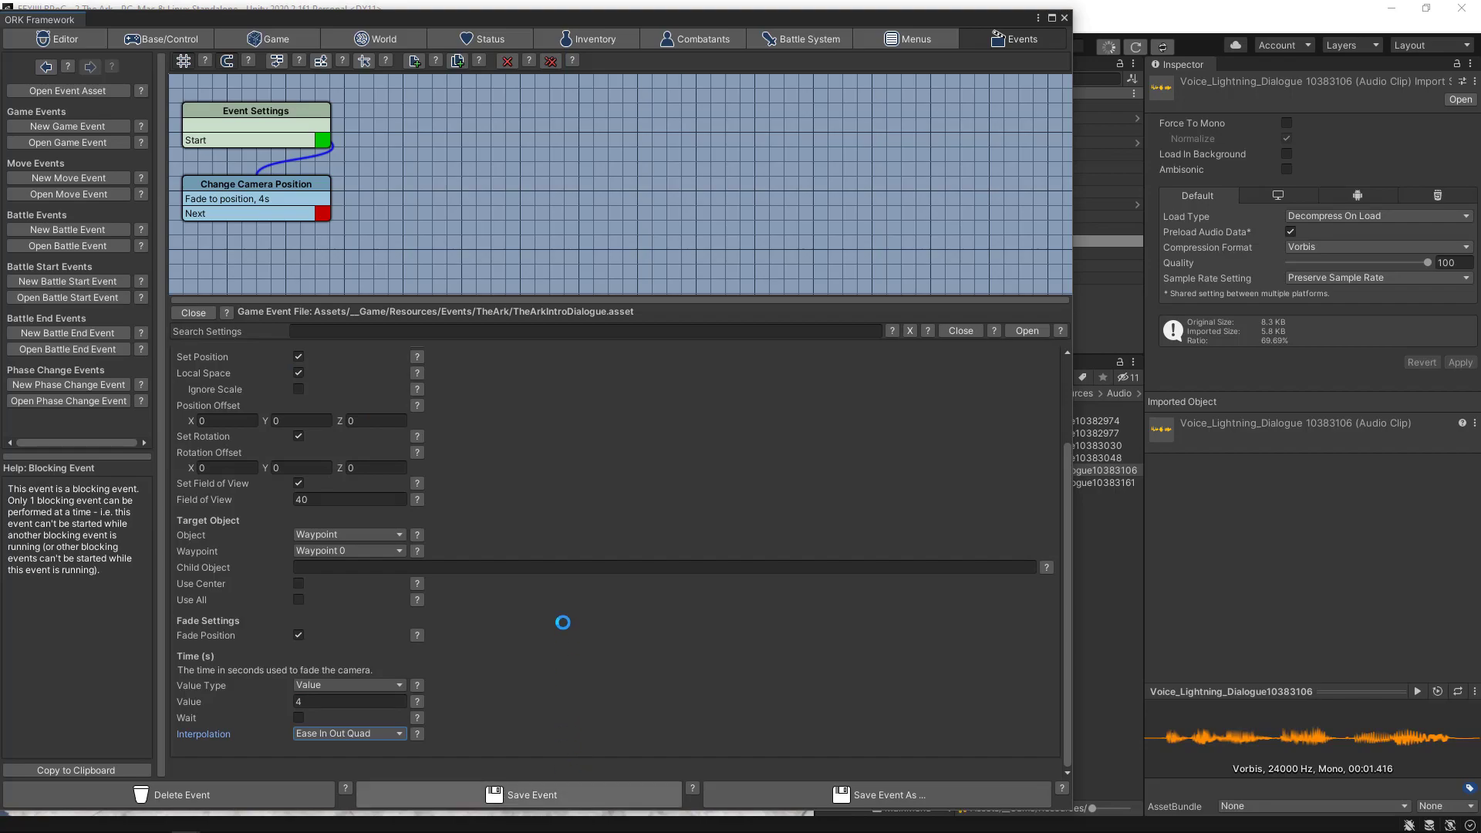
- Move the Change Camera Position node closer to Event Settings and add a Show Dialogue node below it, connected to its Next slot
left_click_drag(256, 184, 253, 170)
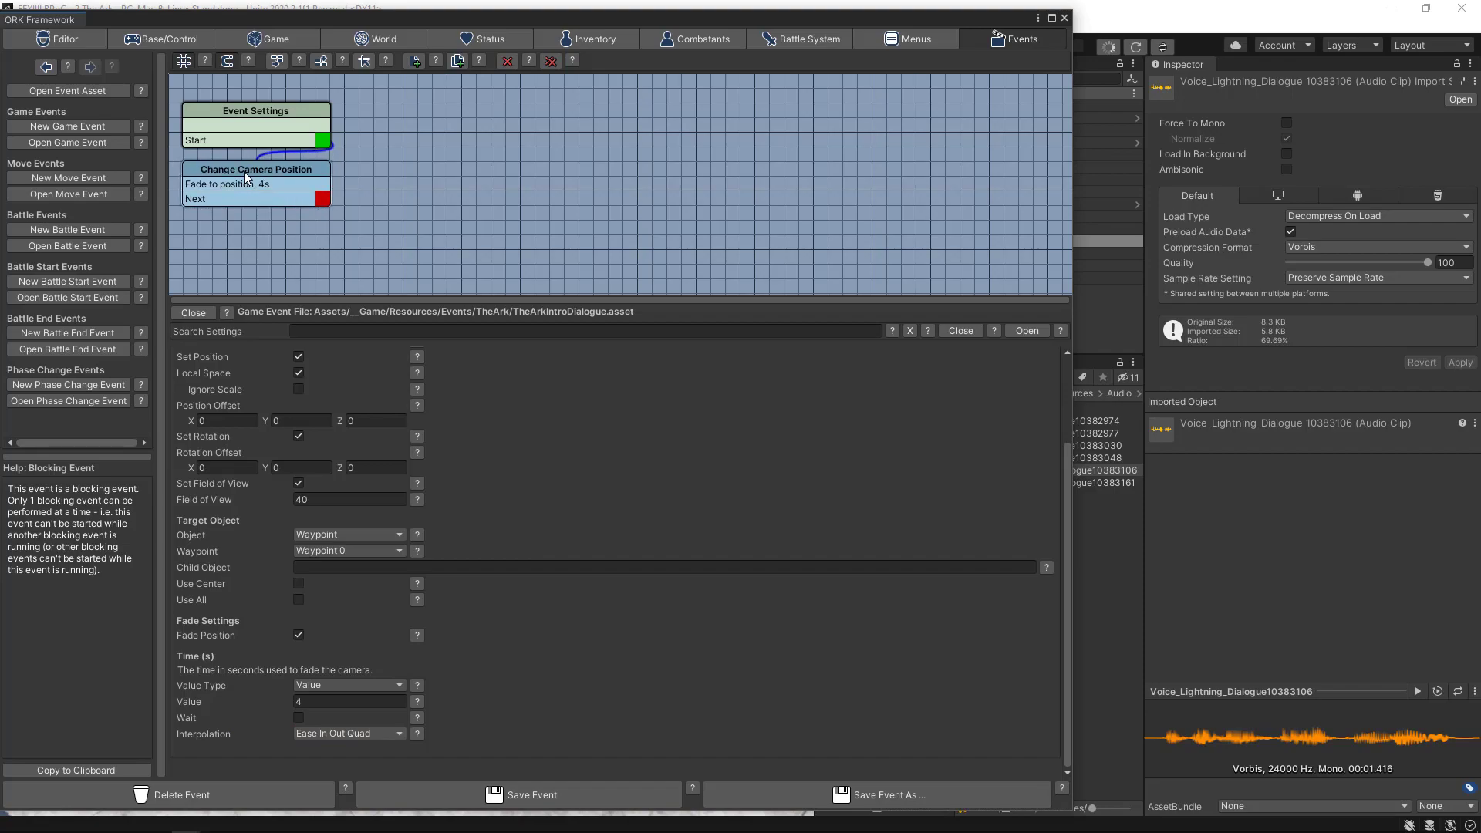
right_click(264, 233)
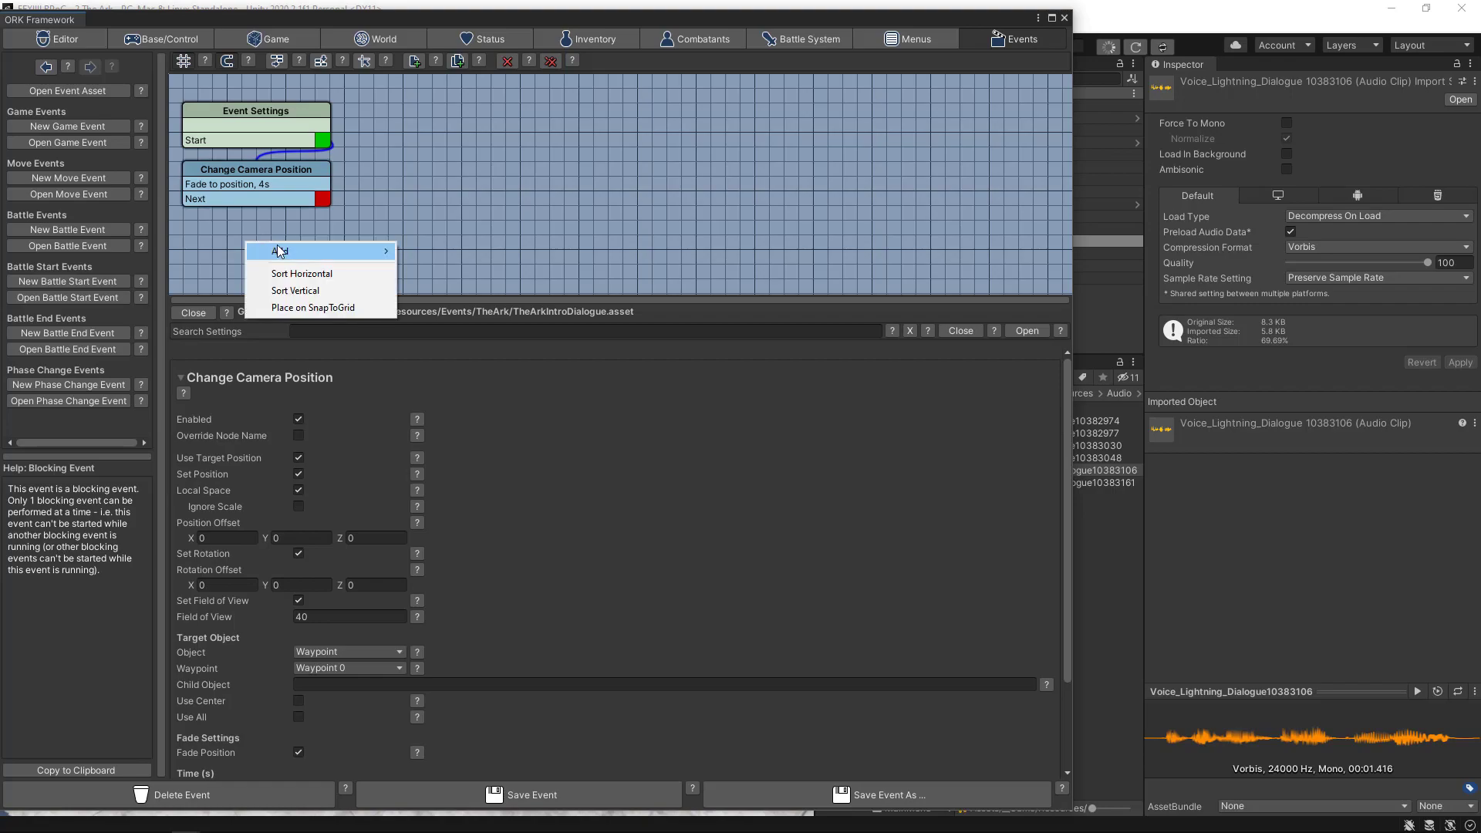
mouse_move(277, 251)
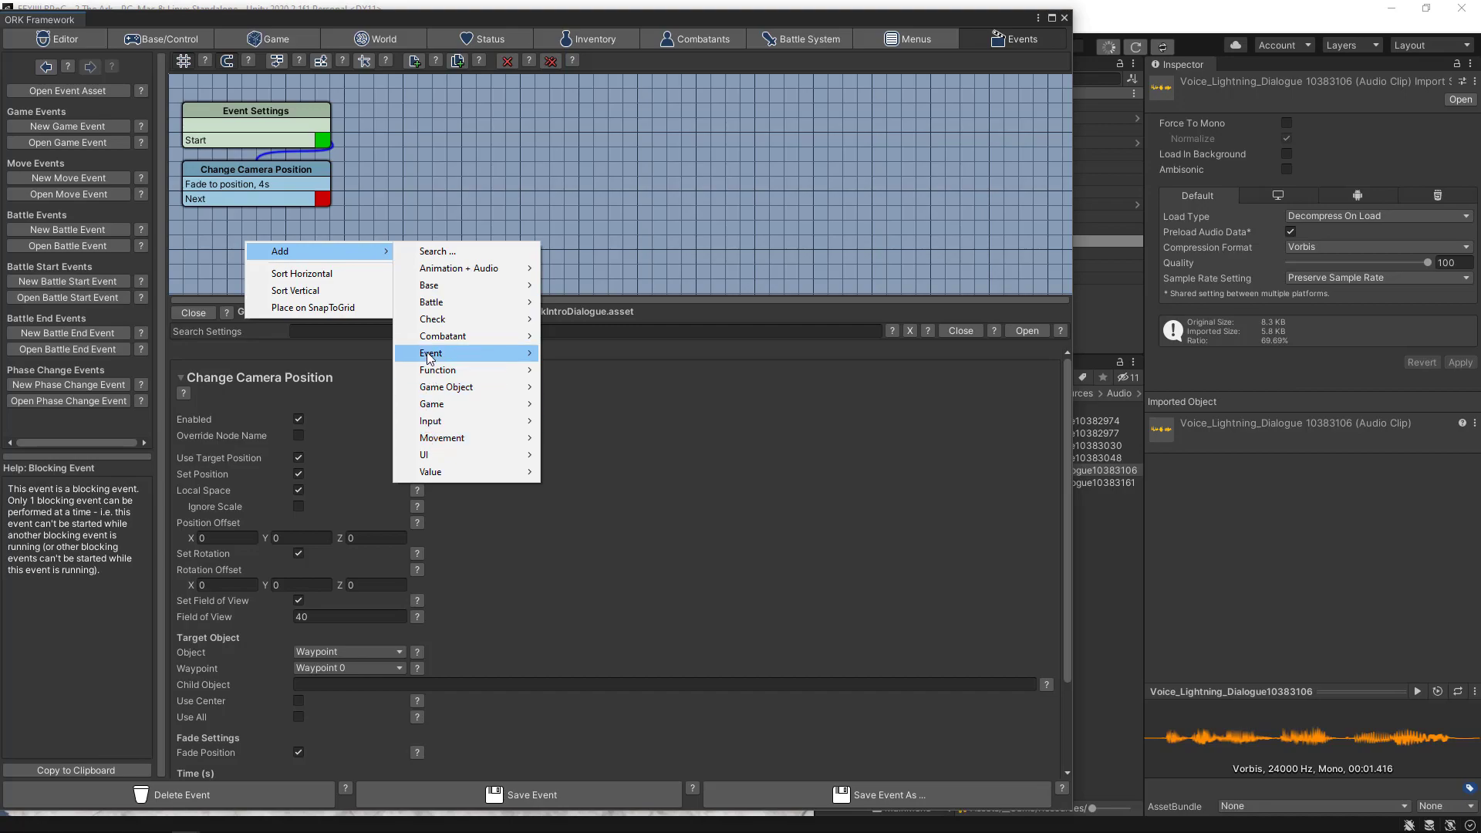
mouse_move(424, 455)
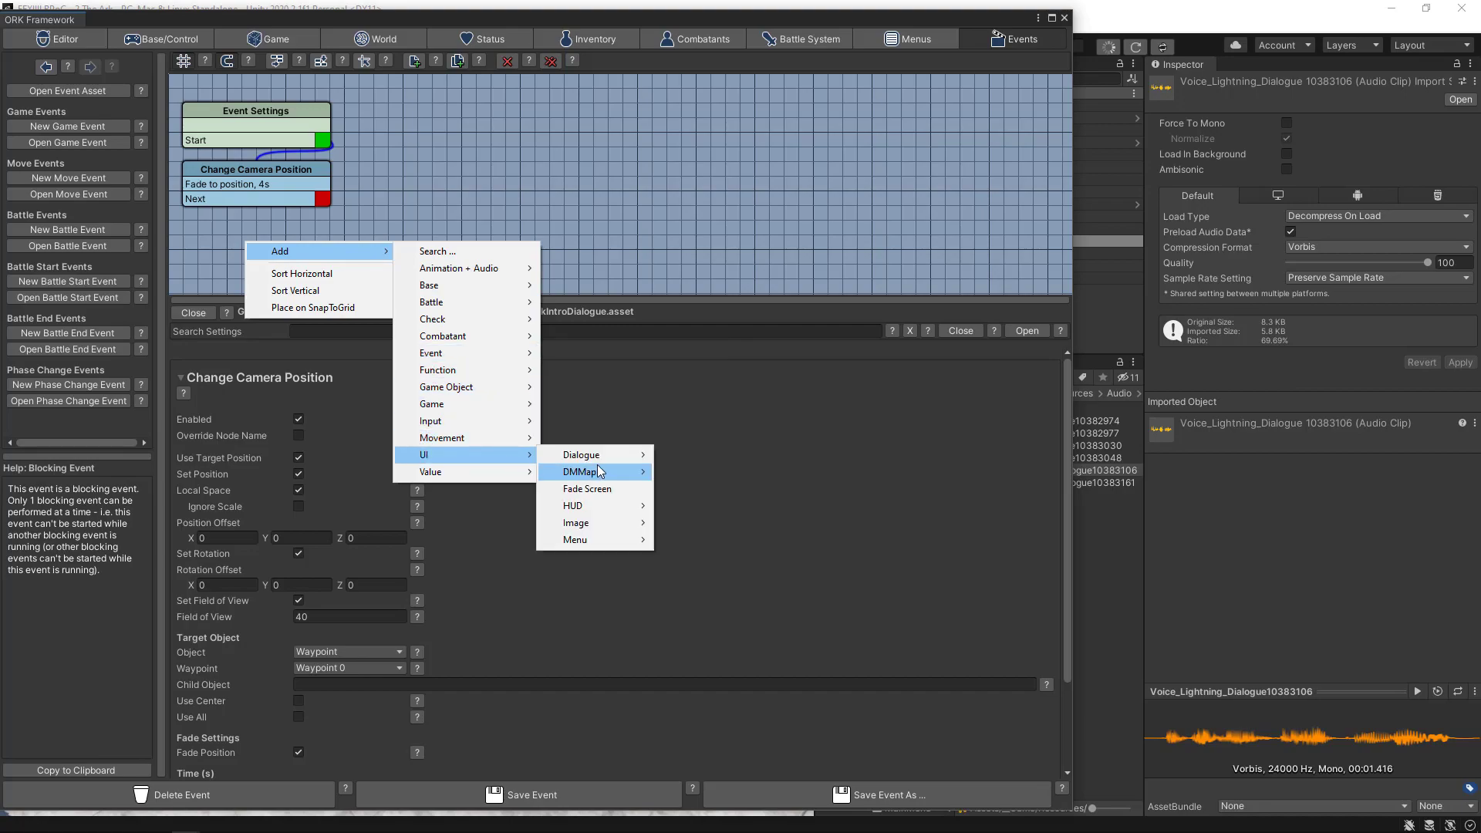
mouse_move(600, 455)
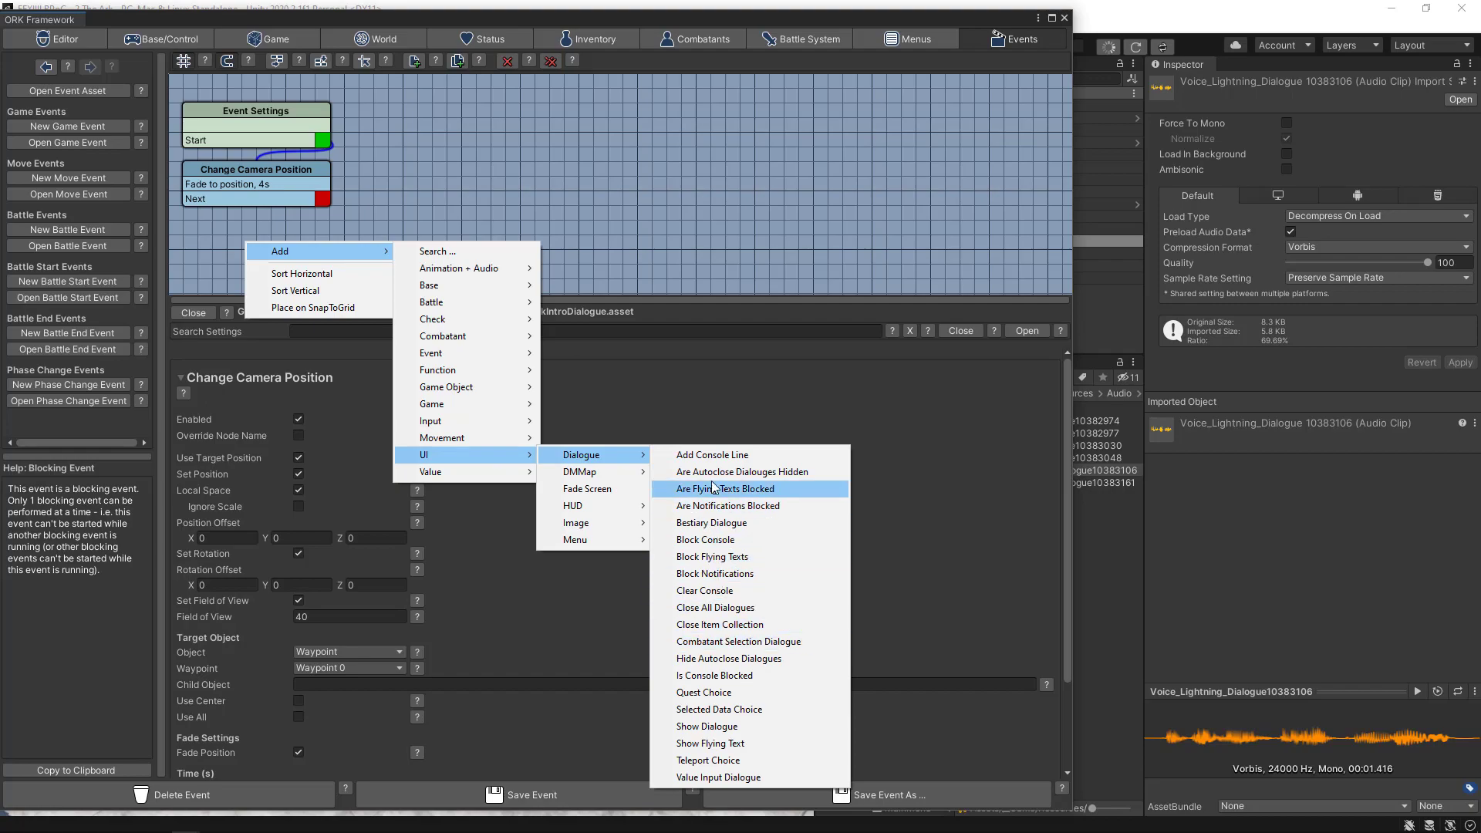
left_click(693, 731)
mouse_move(328, 239)
left_mouse_down()
mouse_move(267, 229)
mouse_move(312, 243)
left_mouse_up()
mouse_move(480, 301)
left_mouse_down()
mouse_move(488, 121)
mouse_move(486, 317)
left_mouse_up()
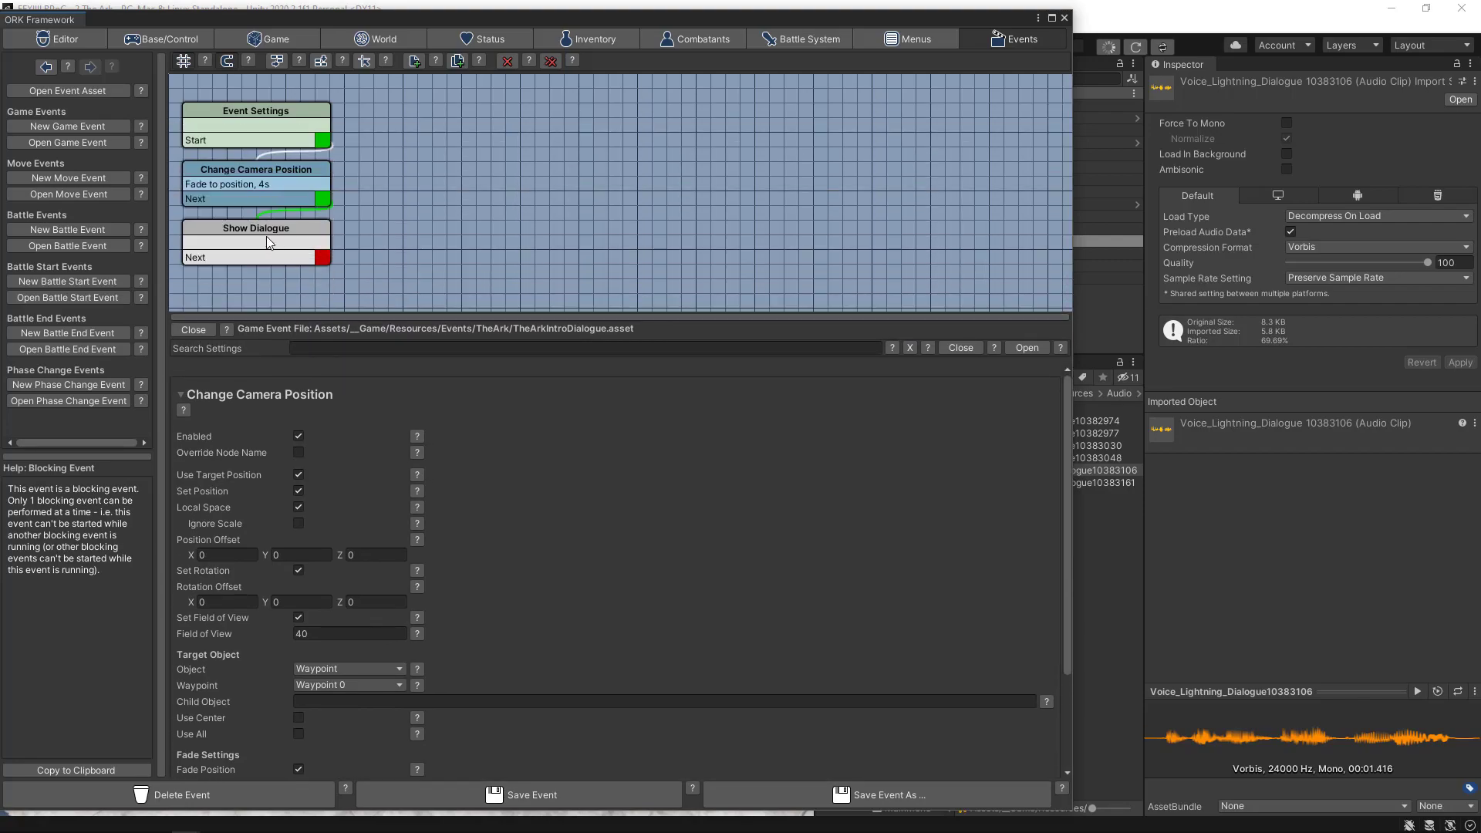
- Set the Show Dialogue node's dialogue type to Auto Close and its GUI box to 15: BottomDialogueGUIBox
left_click(271, 229)
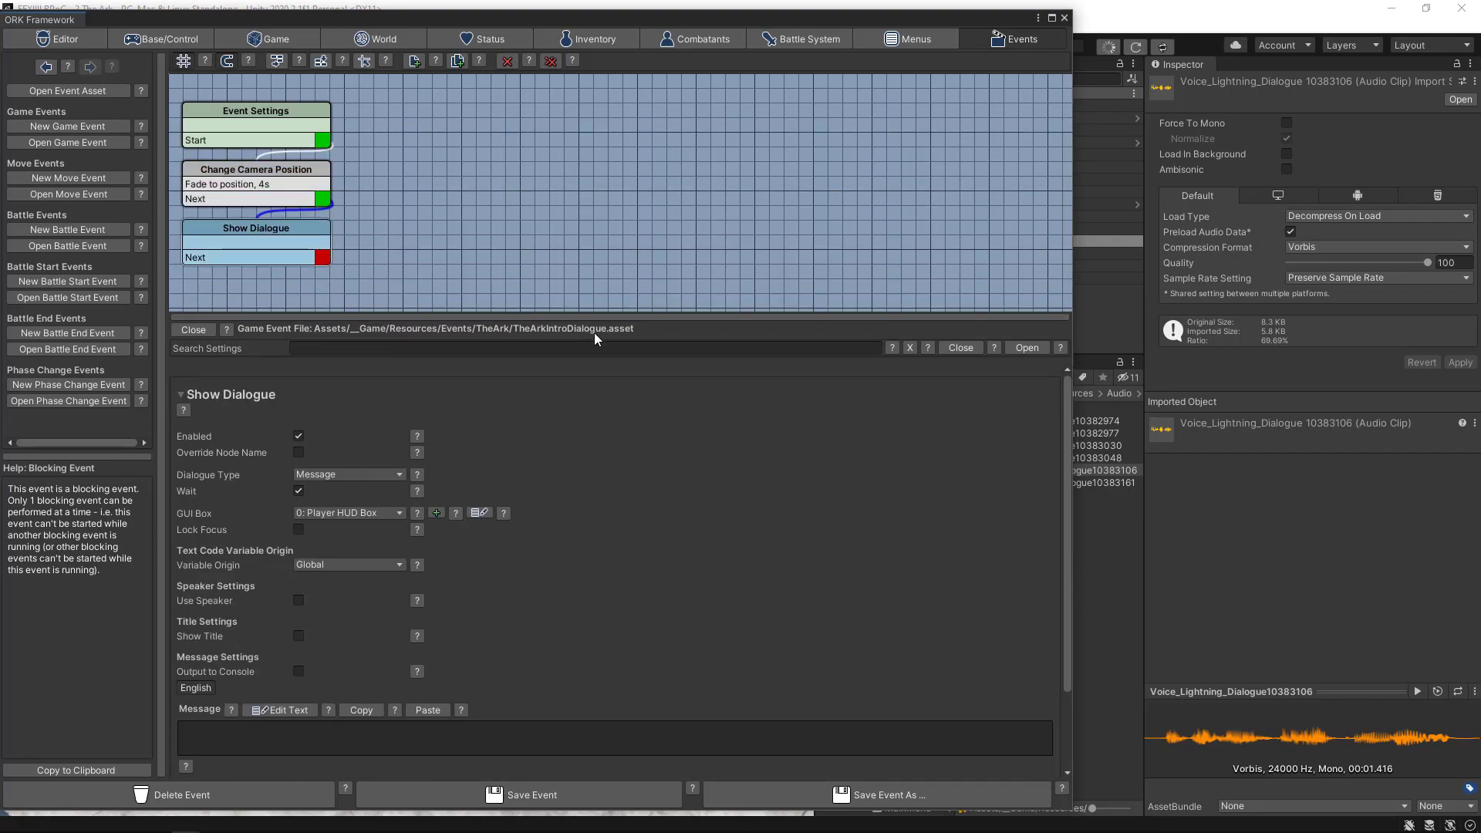
left_click_drag(595, 311, 596, 120)
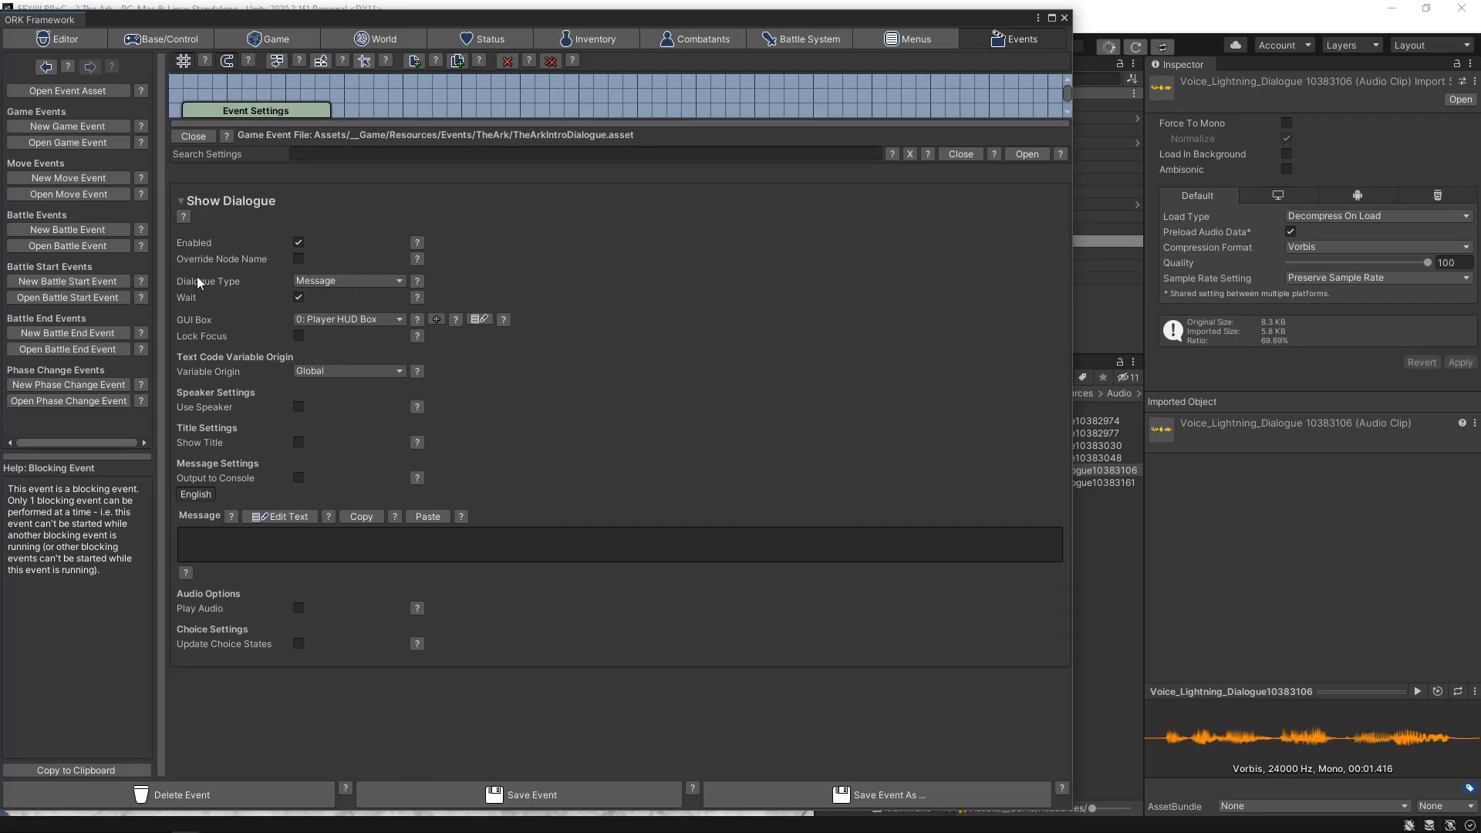
left_click(349, 278)
left_click(335, 327)
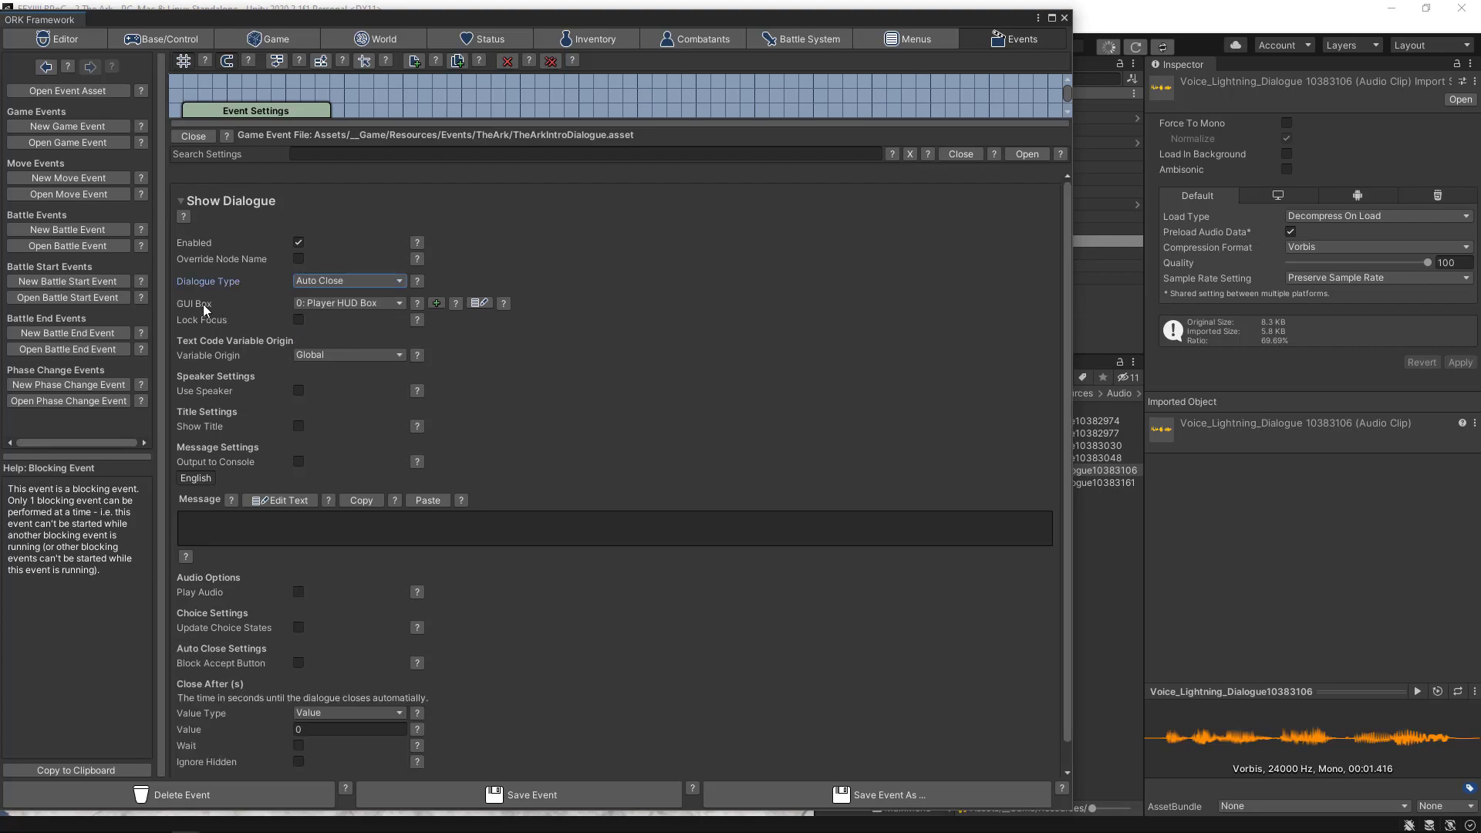
left_click(371, 304)
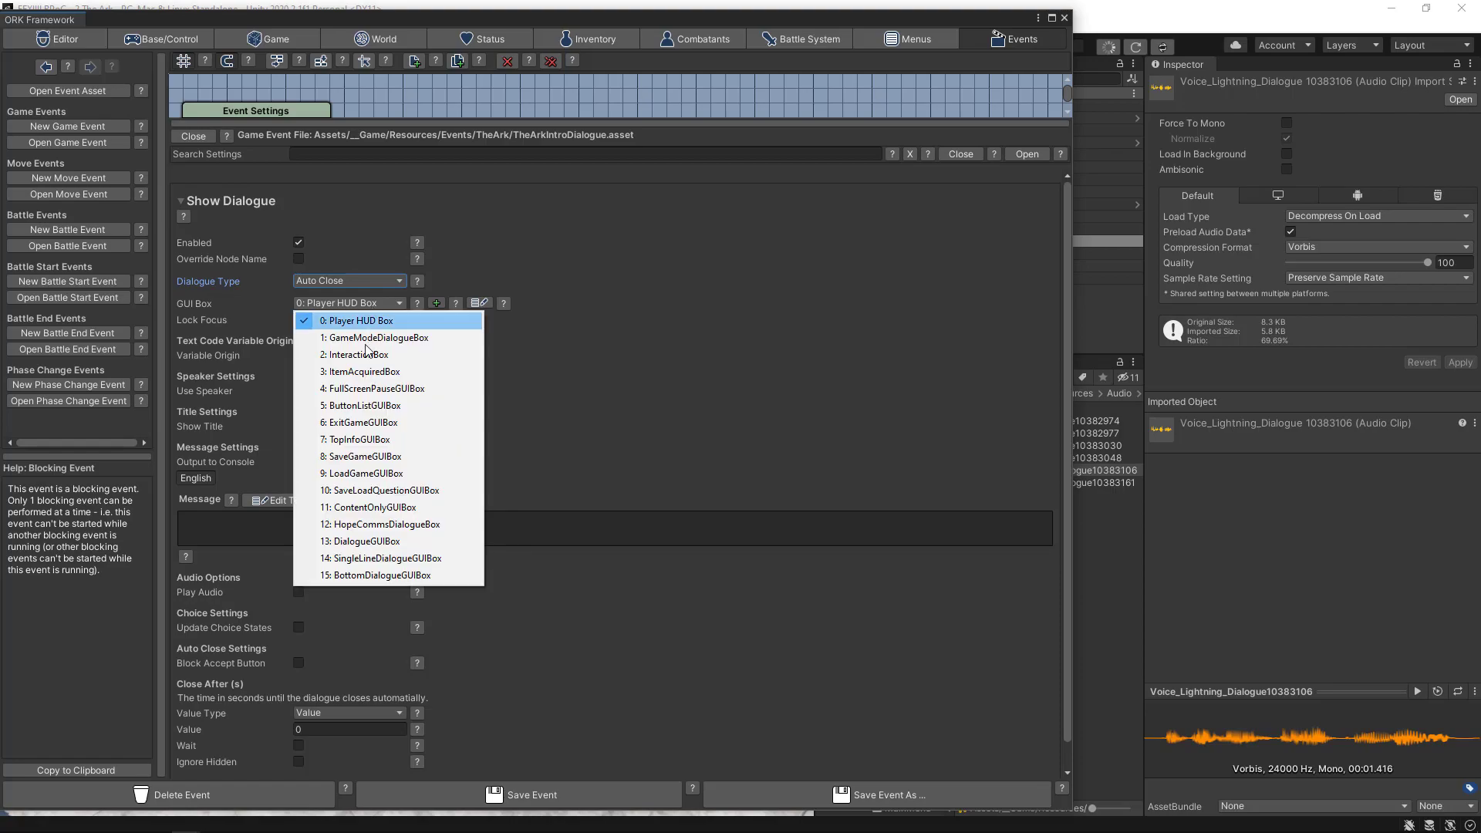
left_click(336, 577)
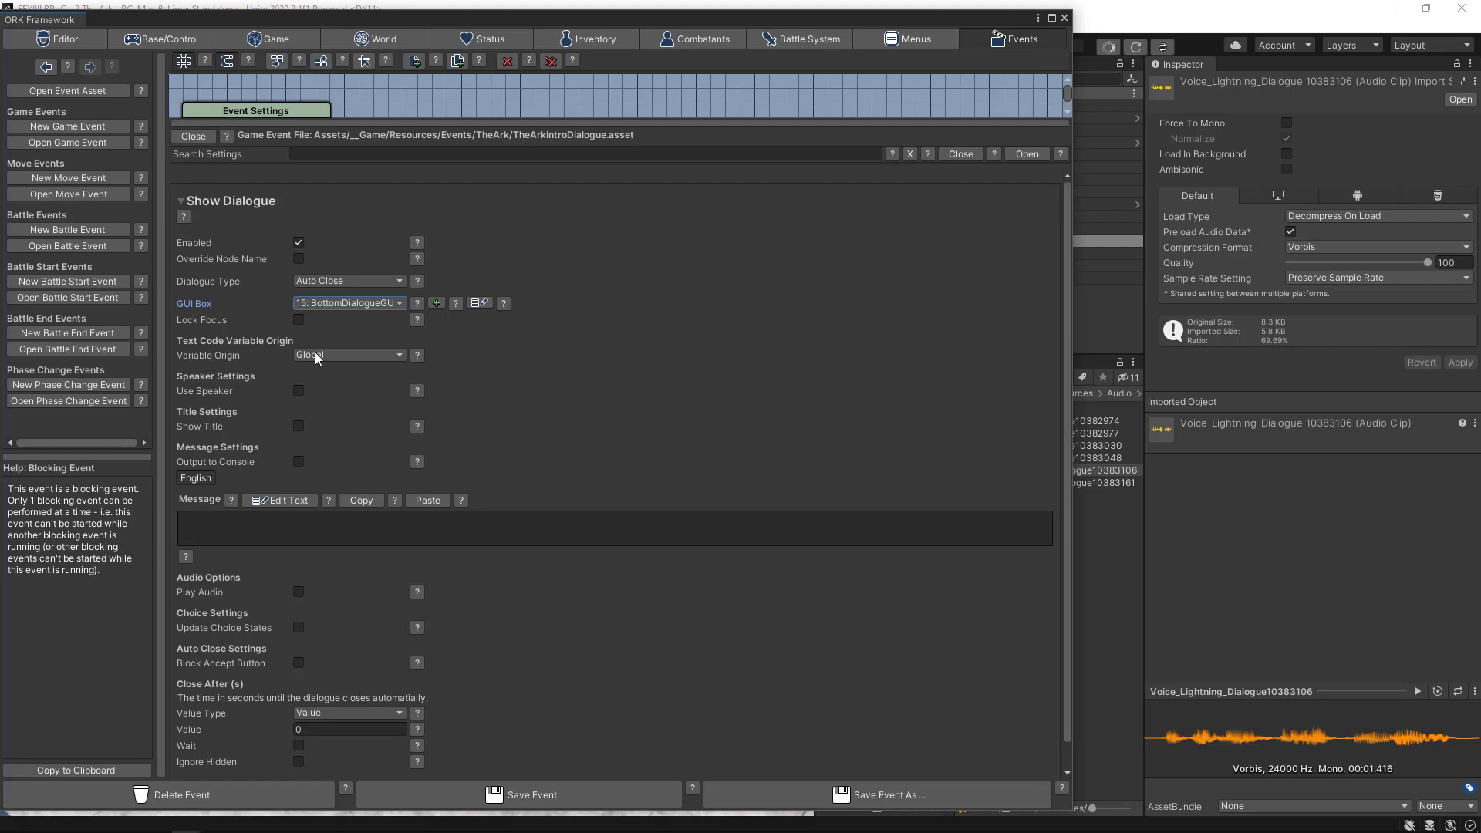
- Enable Use Speaker for the Show Dialogue node with Hope as the actor, and enable Show Name
left_click(295, 393)
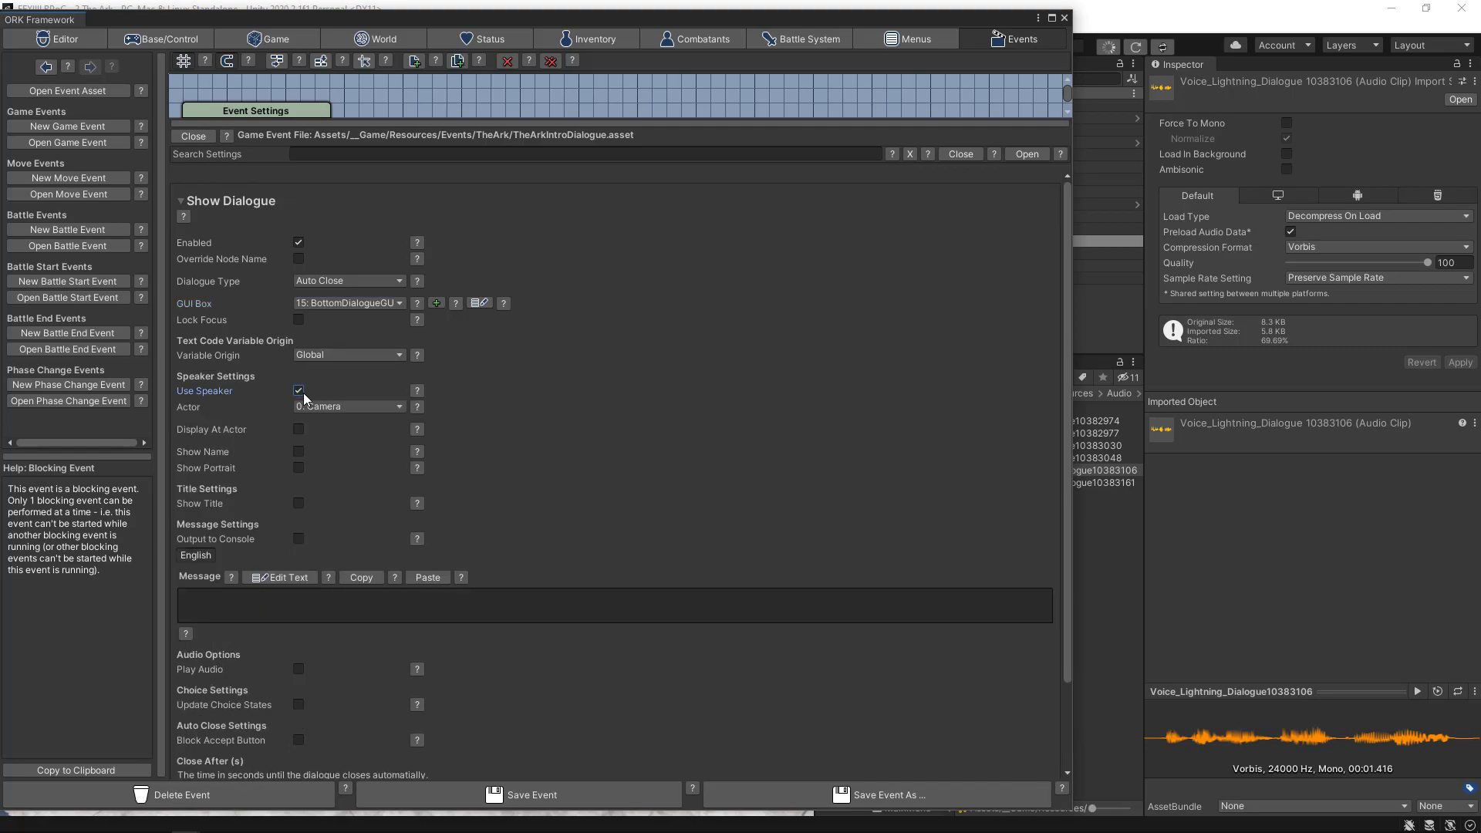
left_click(369, 404)
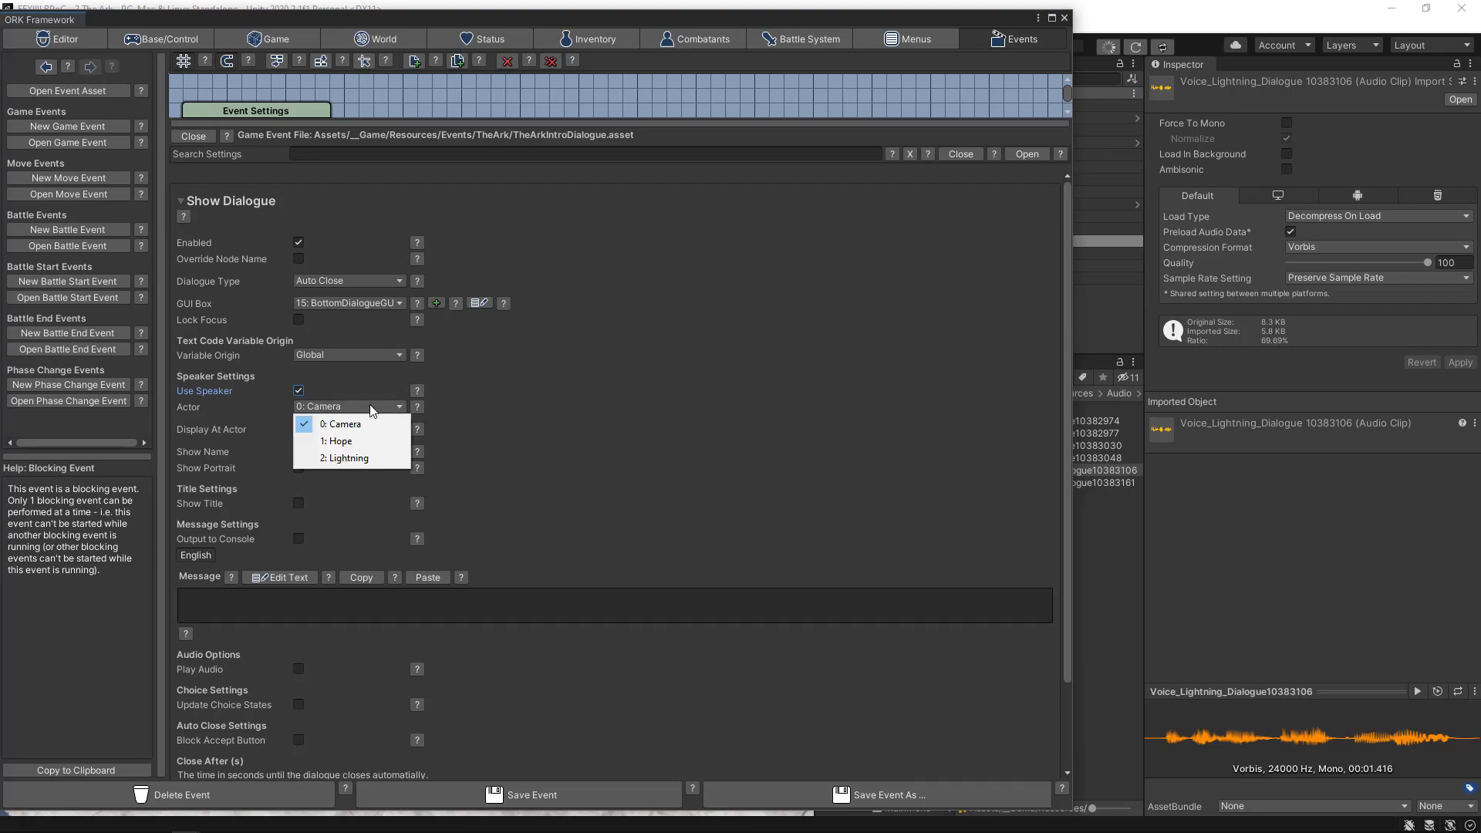
left_click(341, 440)
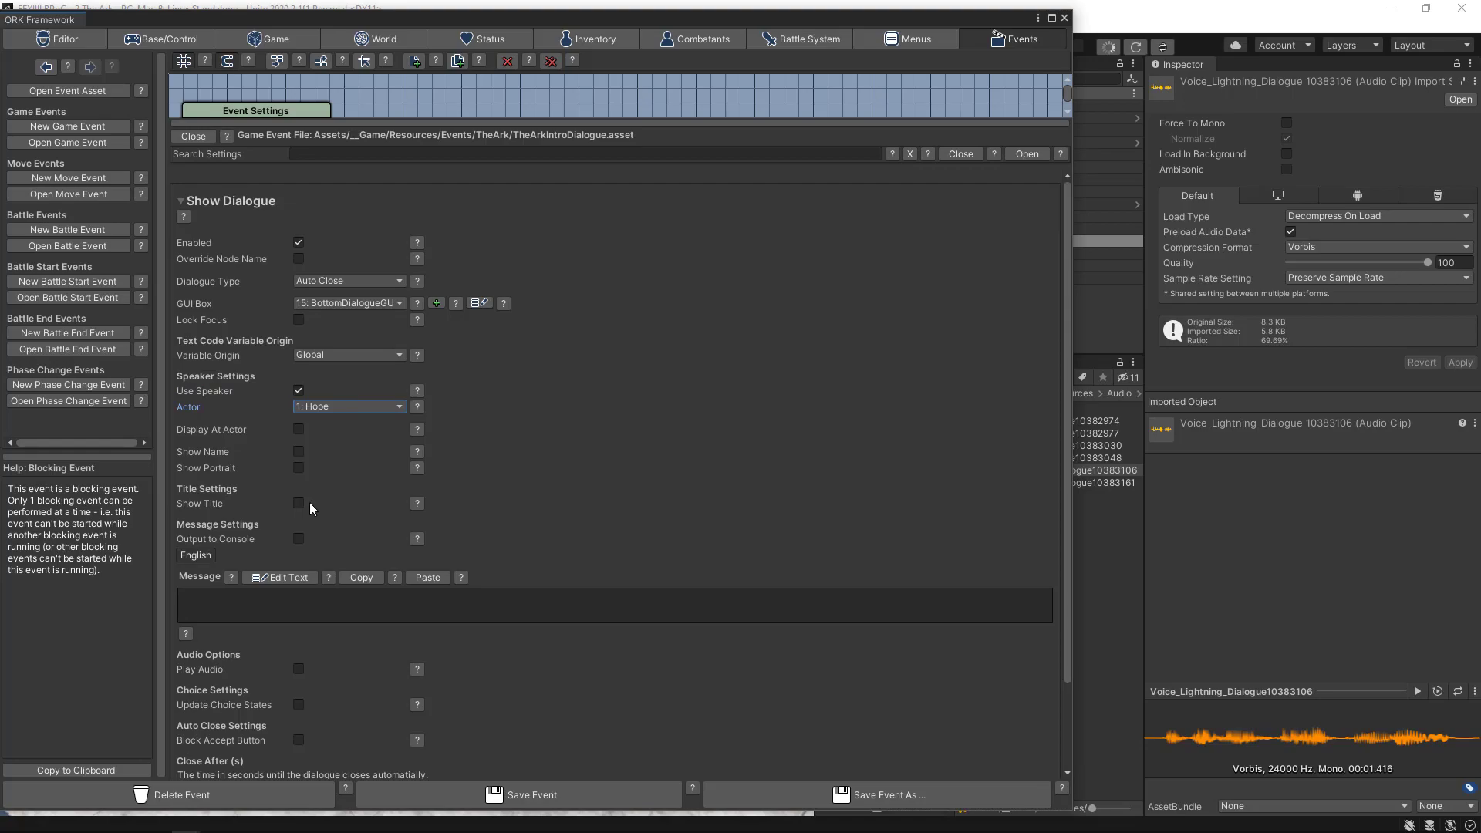
left_click(298, 451)
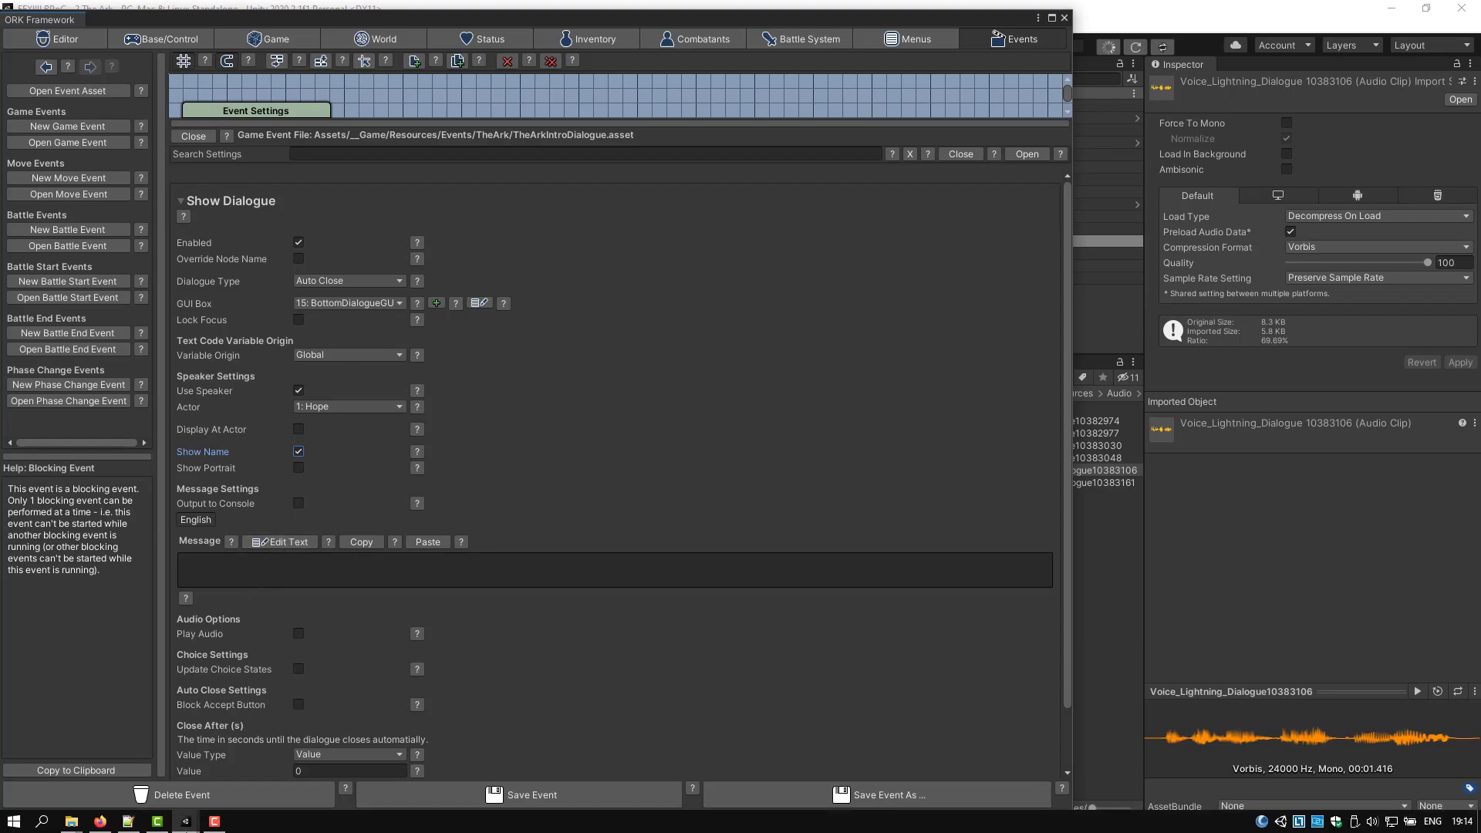
- Copy Hope's opening line, "As long as you're here, you're safe...", from Script.txt in Notepad++ into the Show Dialogue message
left_click(128, 821)
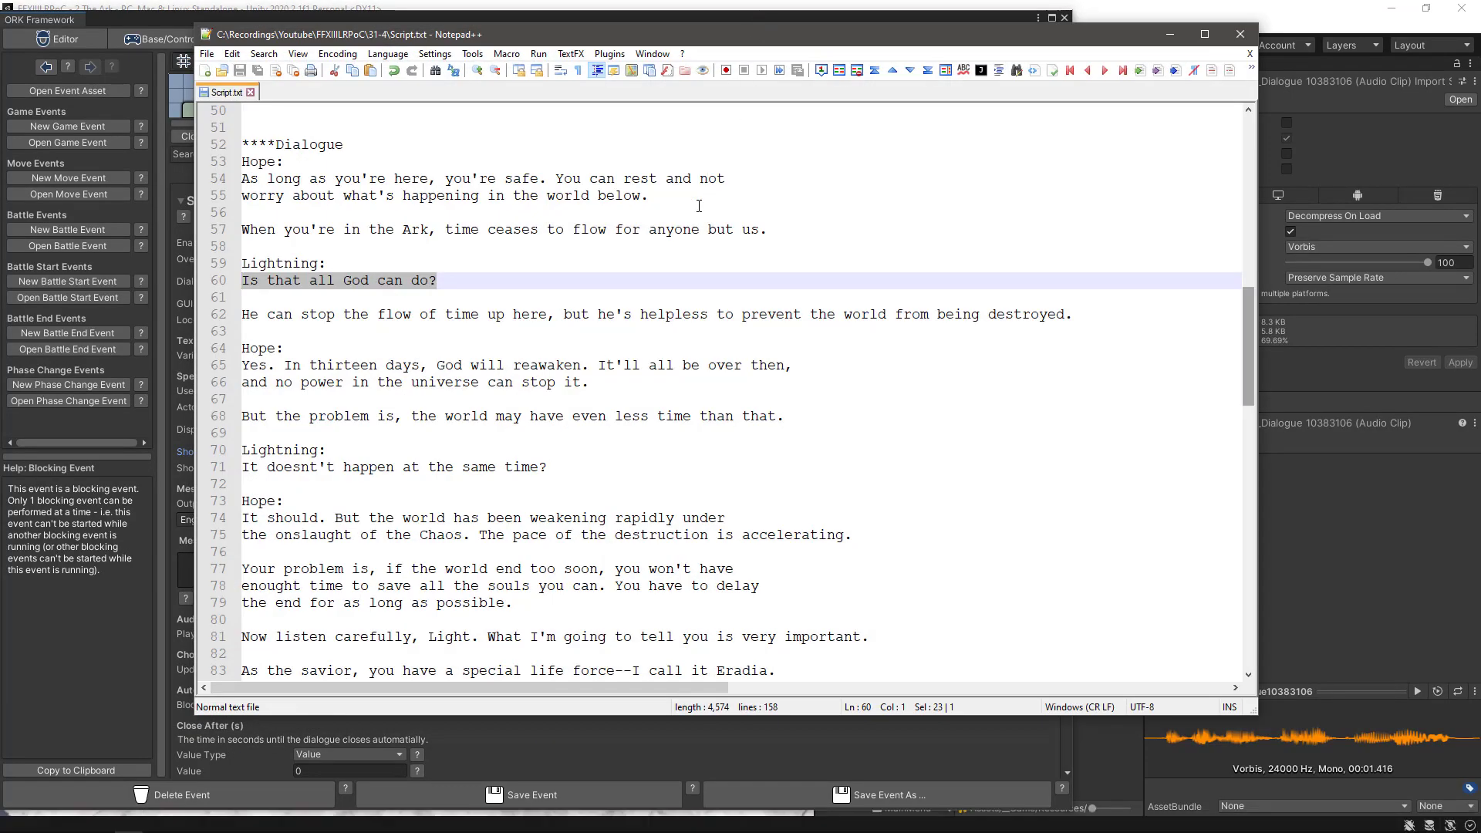
scroll(473, 298, "up", 2)
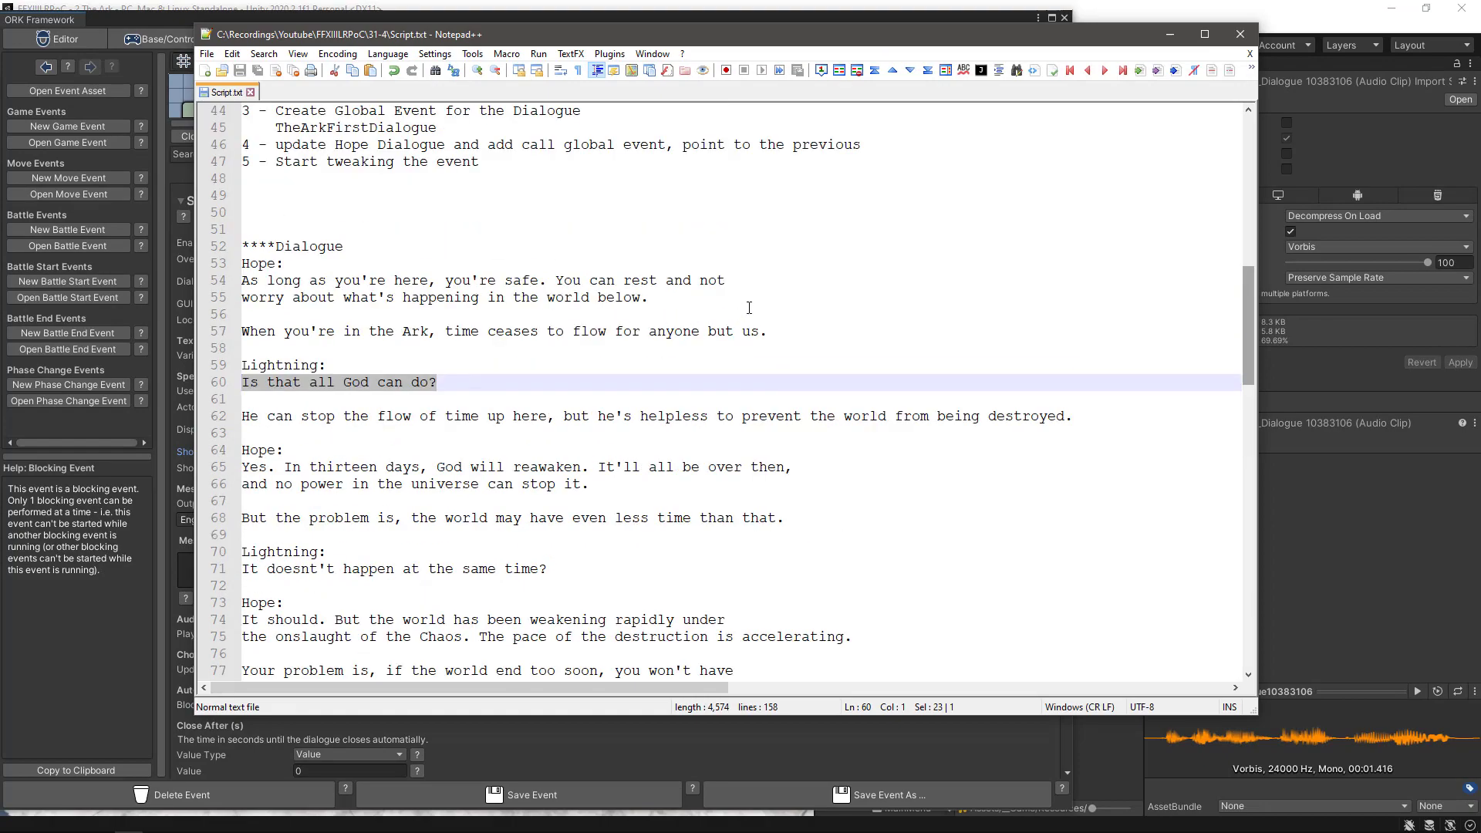
left_click_drag(660, 302, 228, 289)
key("ctrl+c")
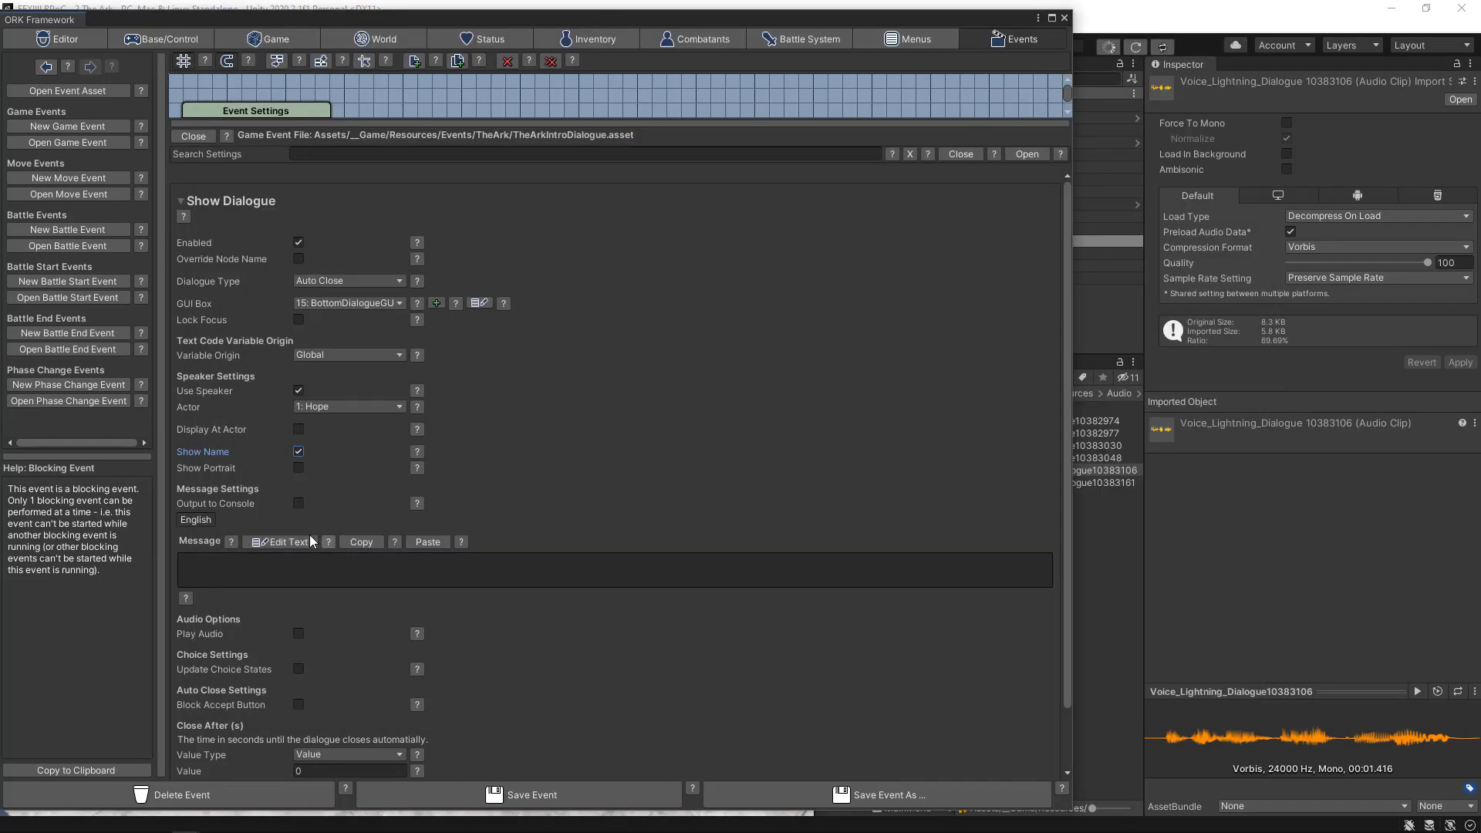
left_click(311, 542)
key("ctrl+v")
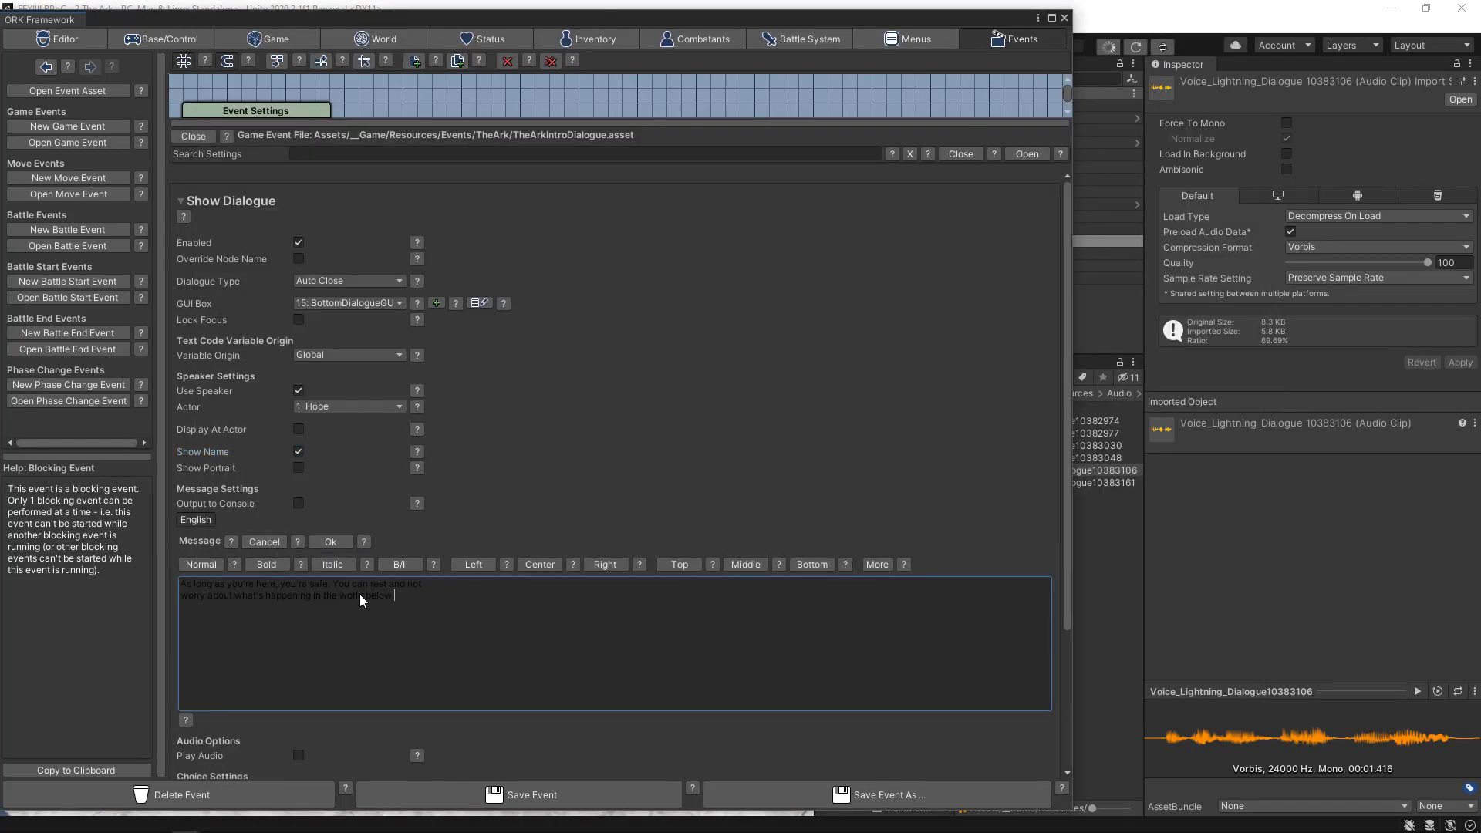
key("ctrl+a")
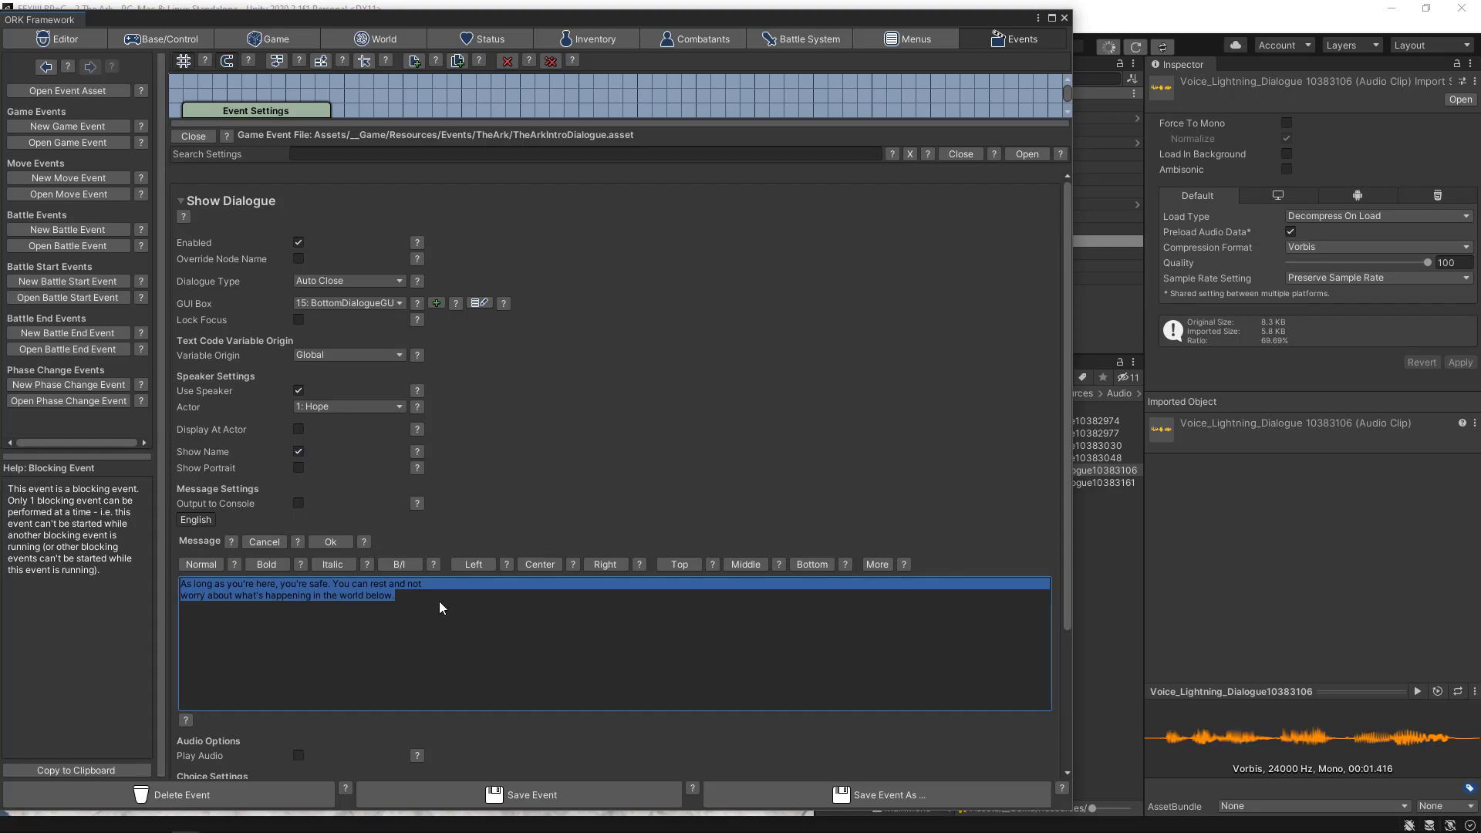
left_click(329, 542)
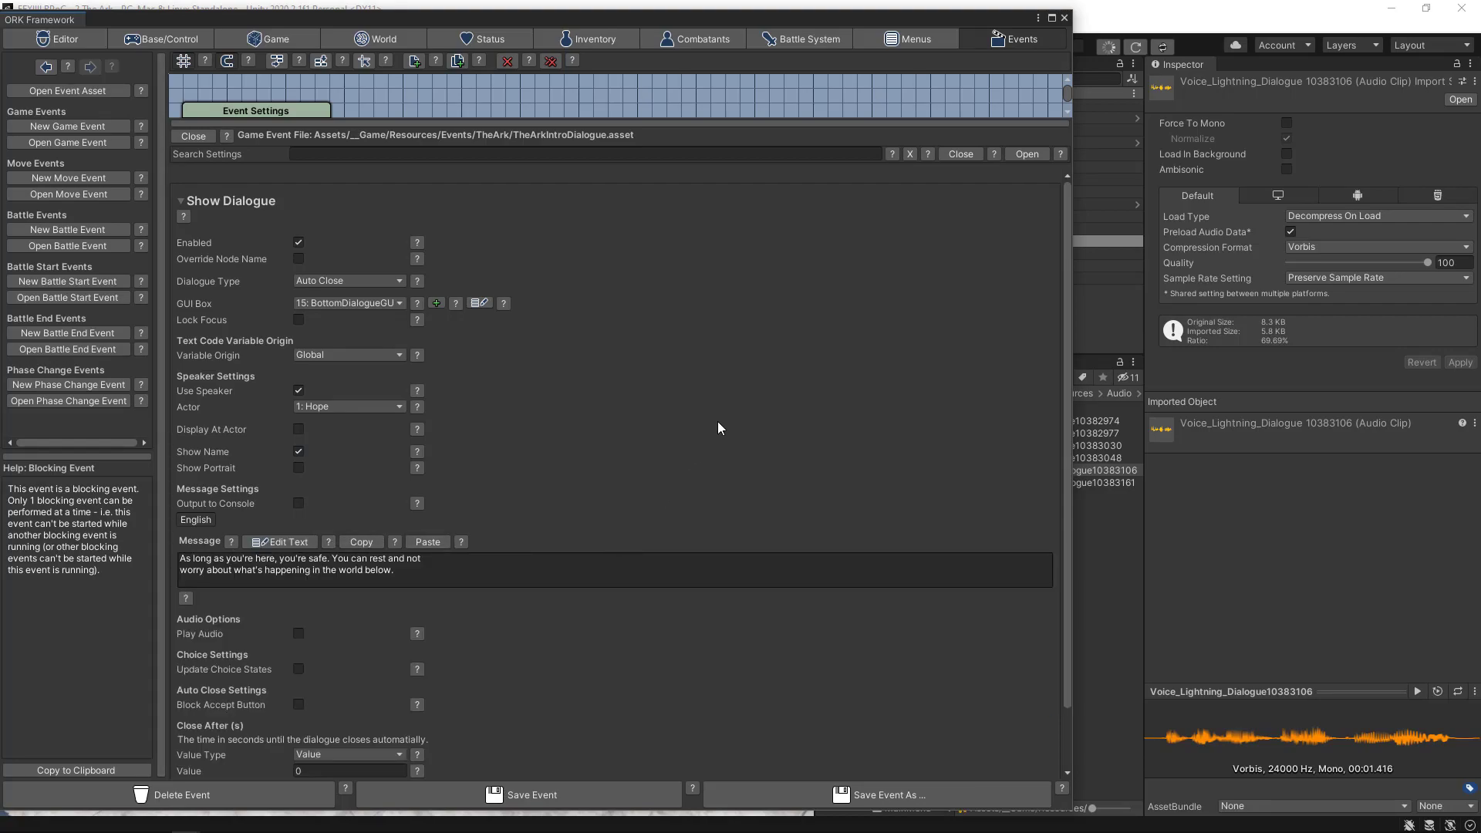
- Enable Play Audio for the dialogue with Audio Clip 0 and disable Stop On Close
scroll(718, 423, "down", 3)
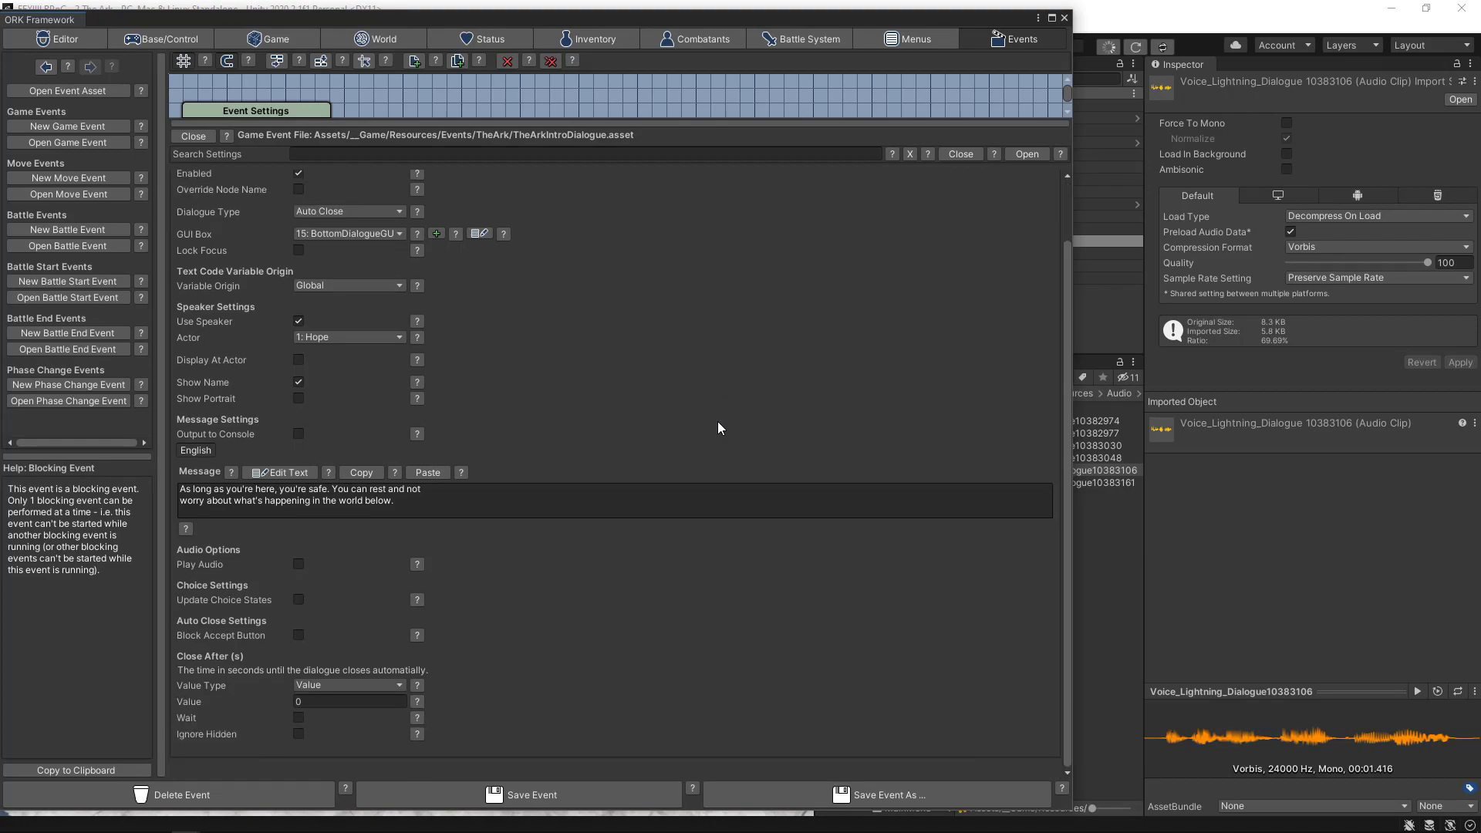
left_click(297, 566)
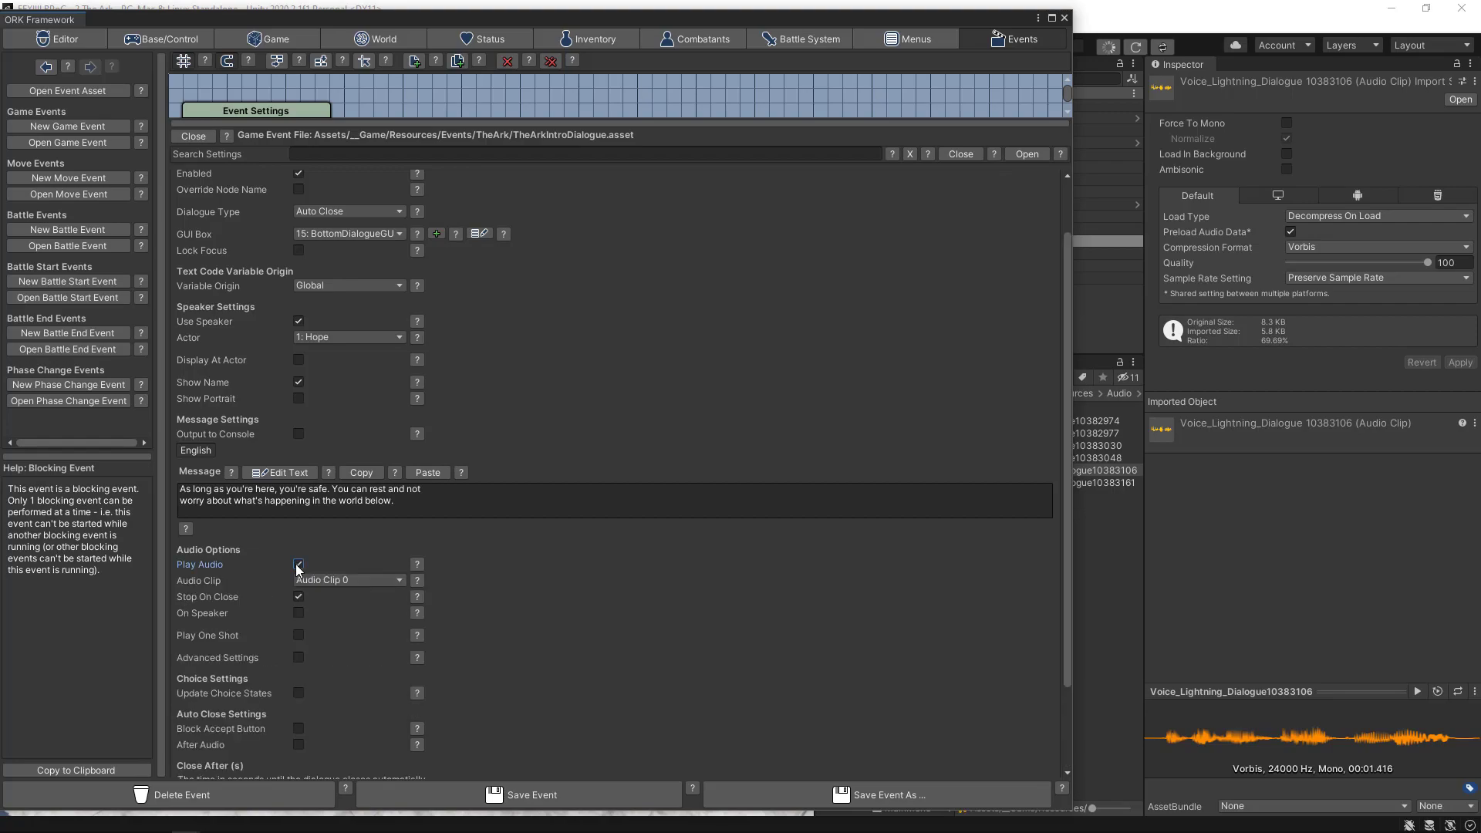
left_click(330, 581)
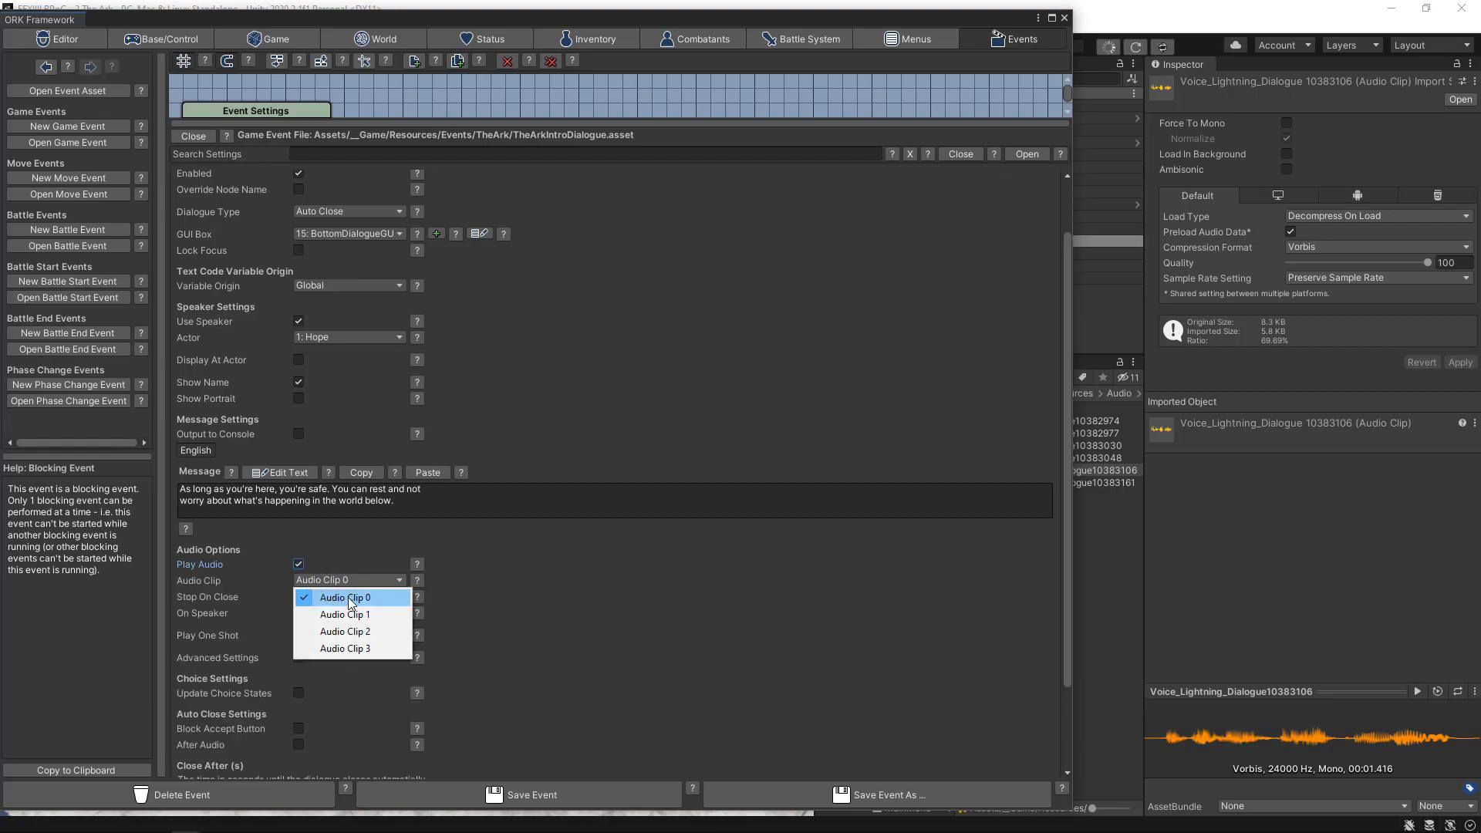
left_click(511, 588)
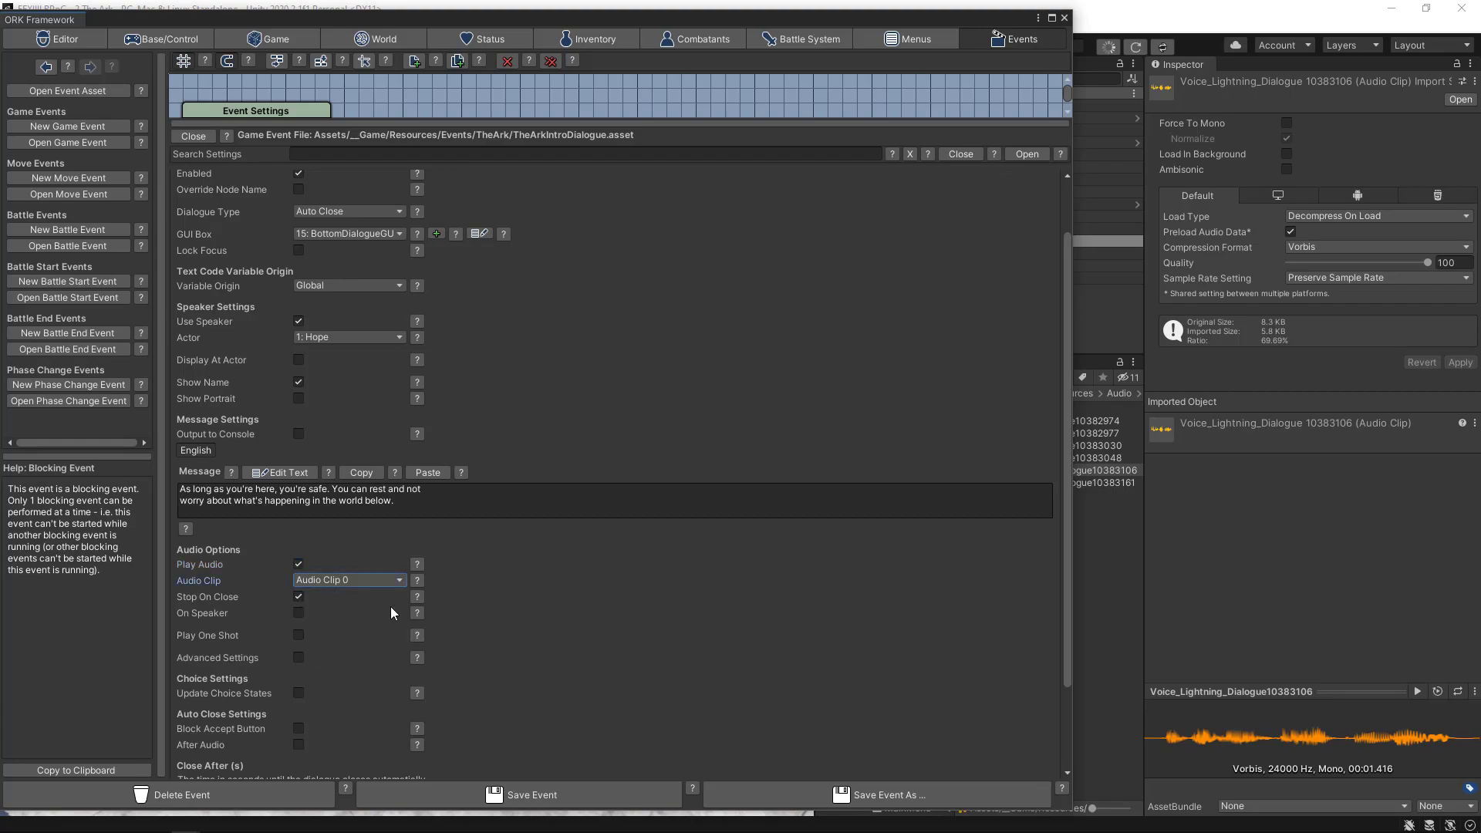
left_click(298, 597)
- Check the length of Voice_Hope_Dialogue10382974, set the dialogue to close after 7.5 seconds with Wait enabled, and save the event
scroll(750, 602, "down", 3)
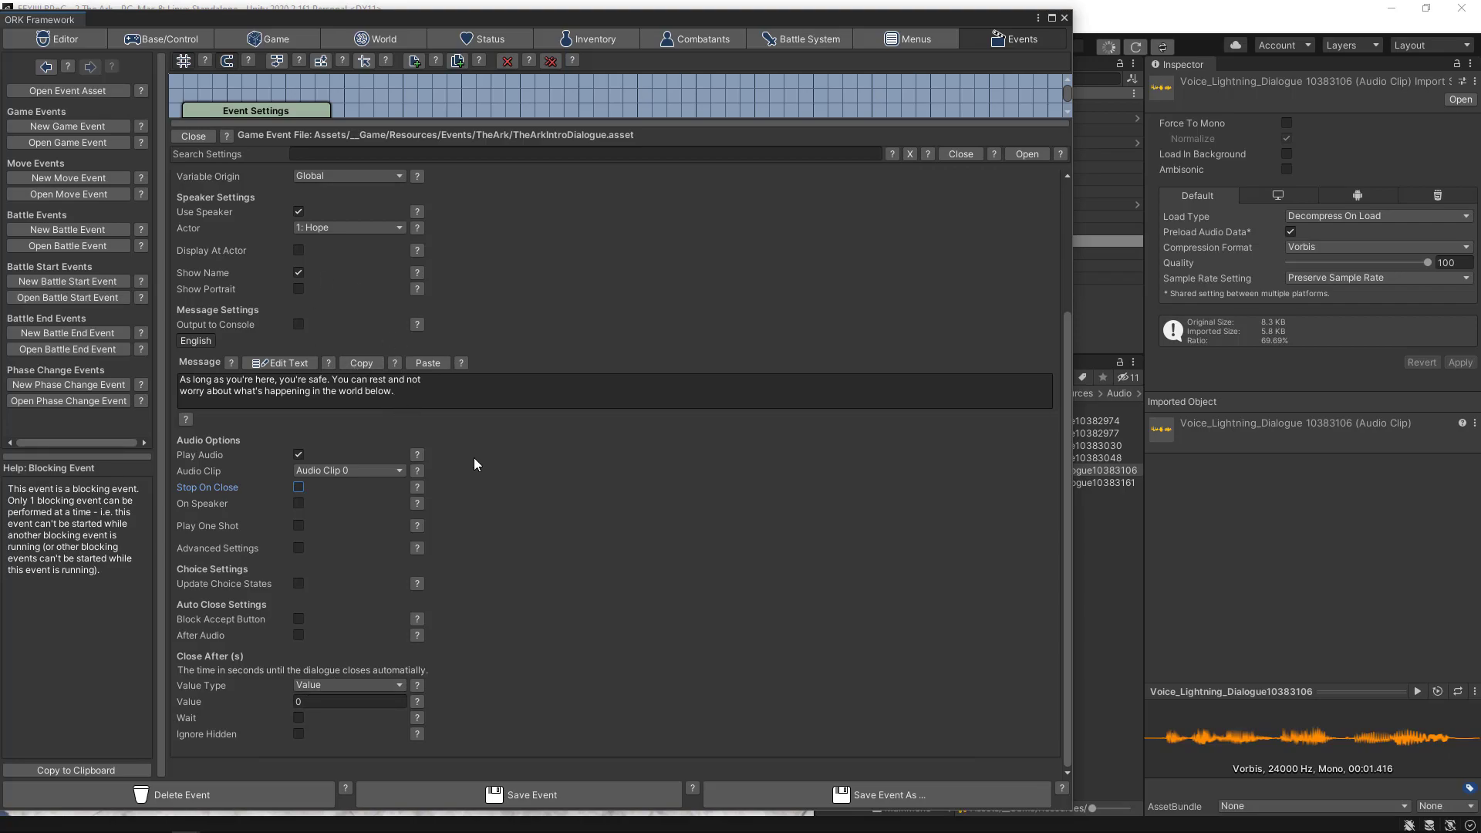
left_click_drag(1074, 572, 932, 572)
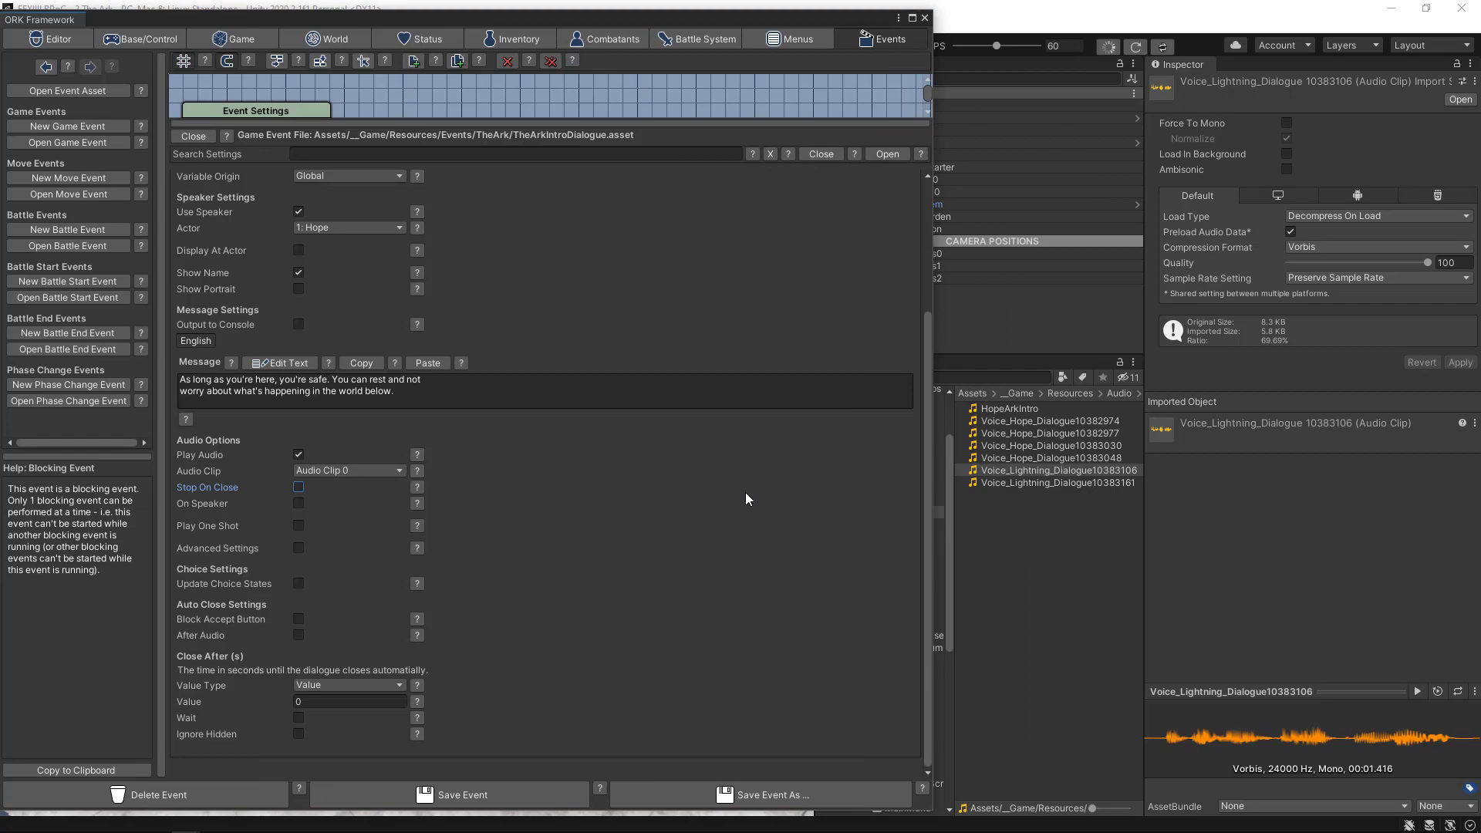
left_click(1014, 421)
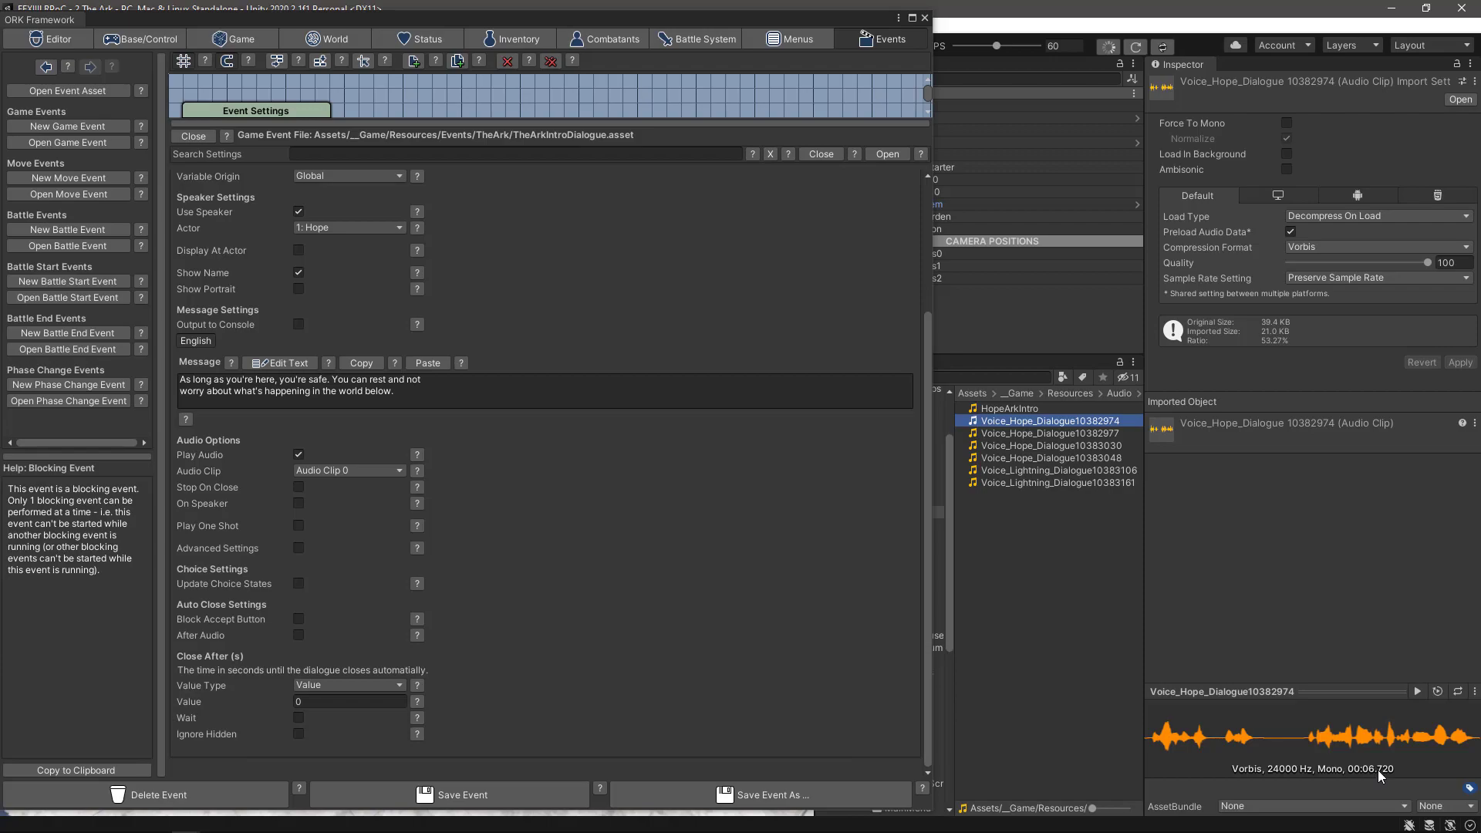
left_click(305, 702)
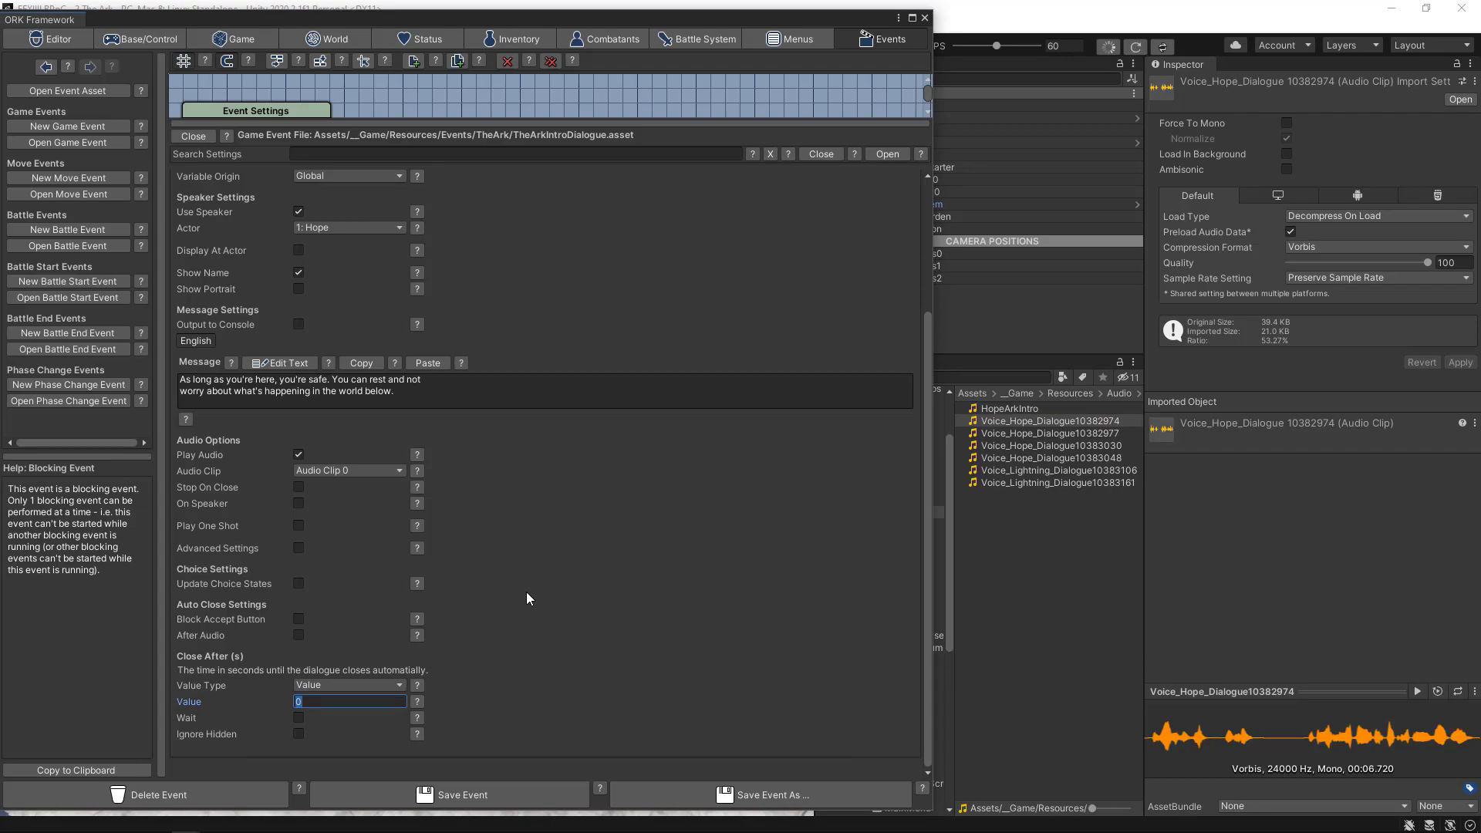
type("7.5")
left_click(418, 719)
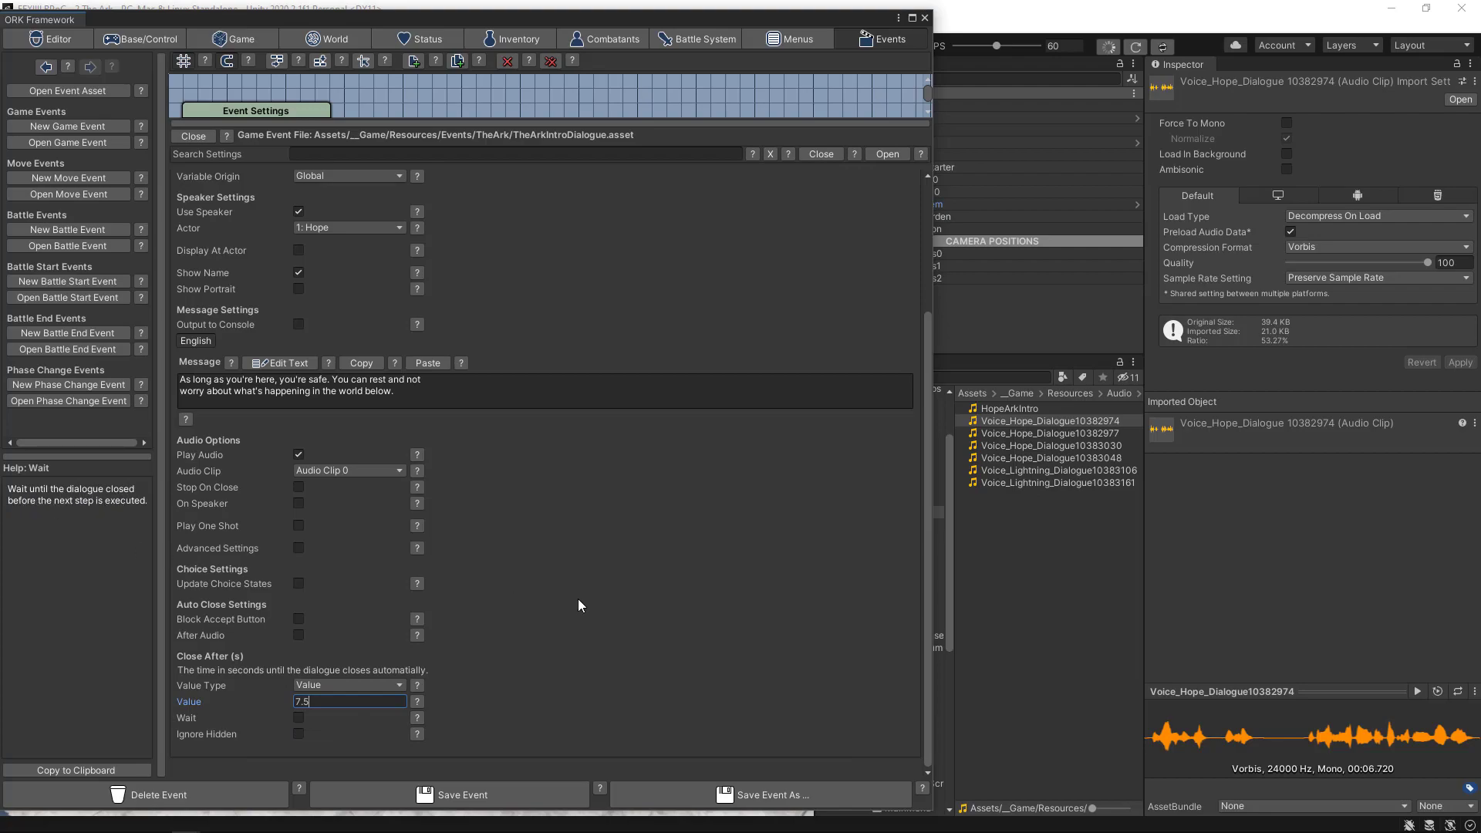
left_click(299, 718)
left_click(489, 797)
- Duplicate the Change Camera Position node, place the copy beside Event Settings and connect the Show Dialogue node's Next slot to it
left_click_drag(549, 127, 544, 339)
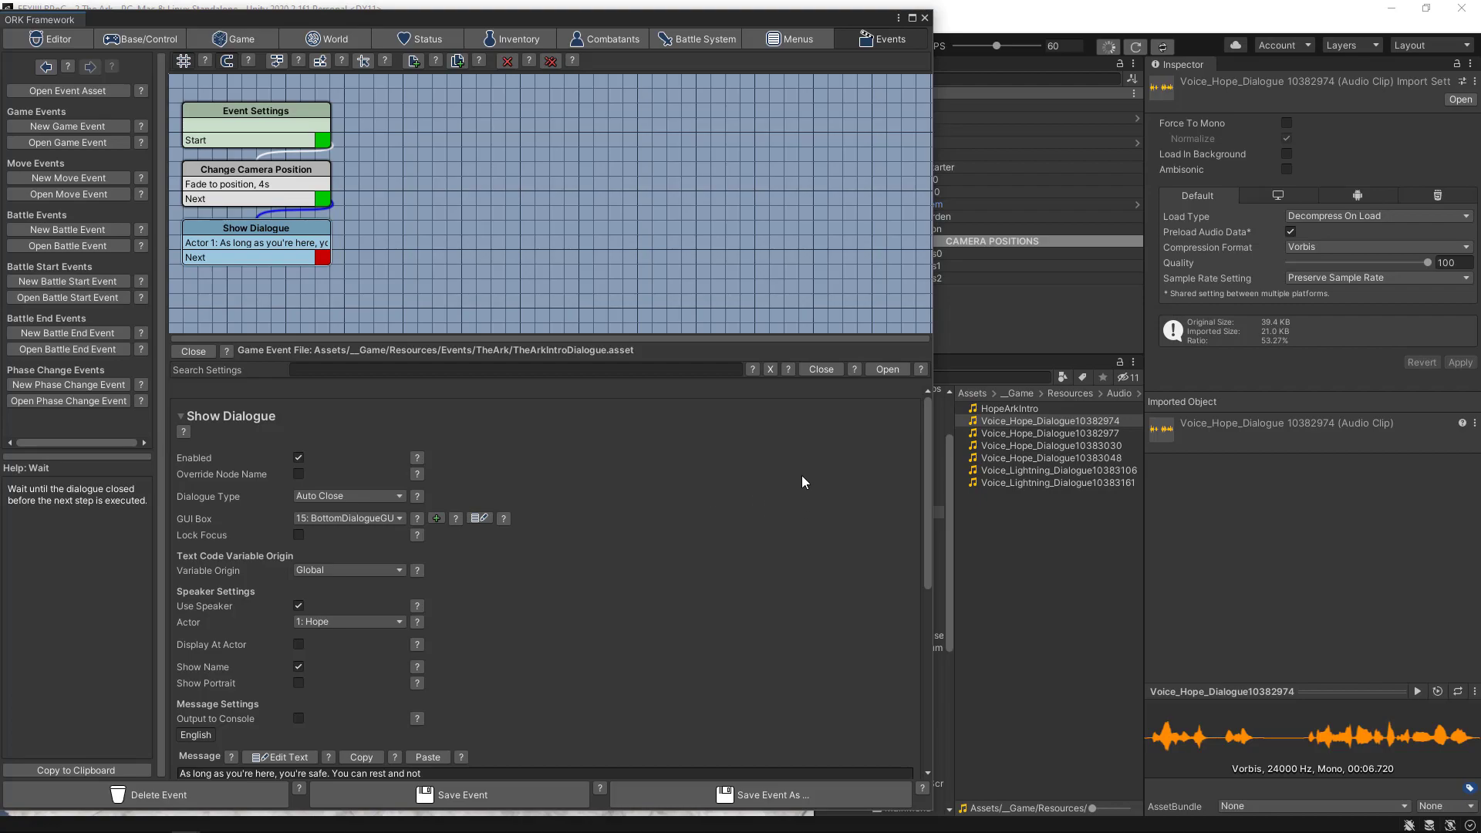
left_click(233, 167)
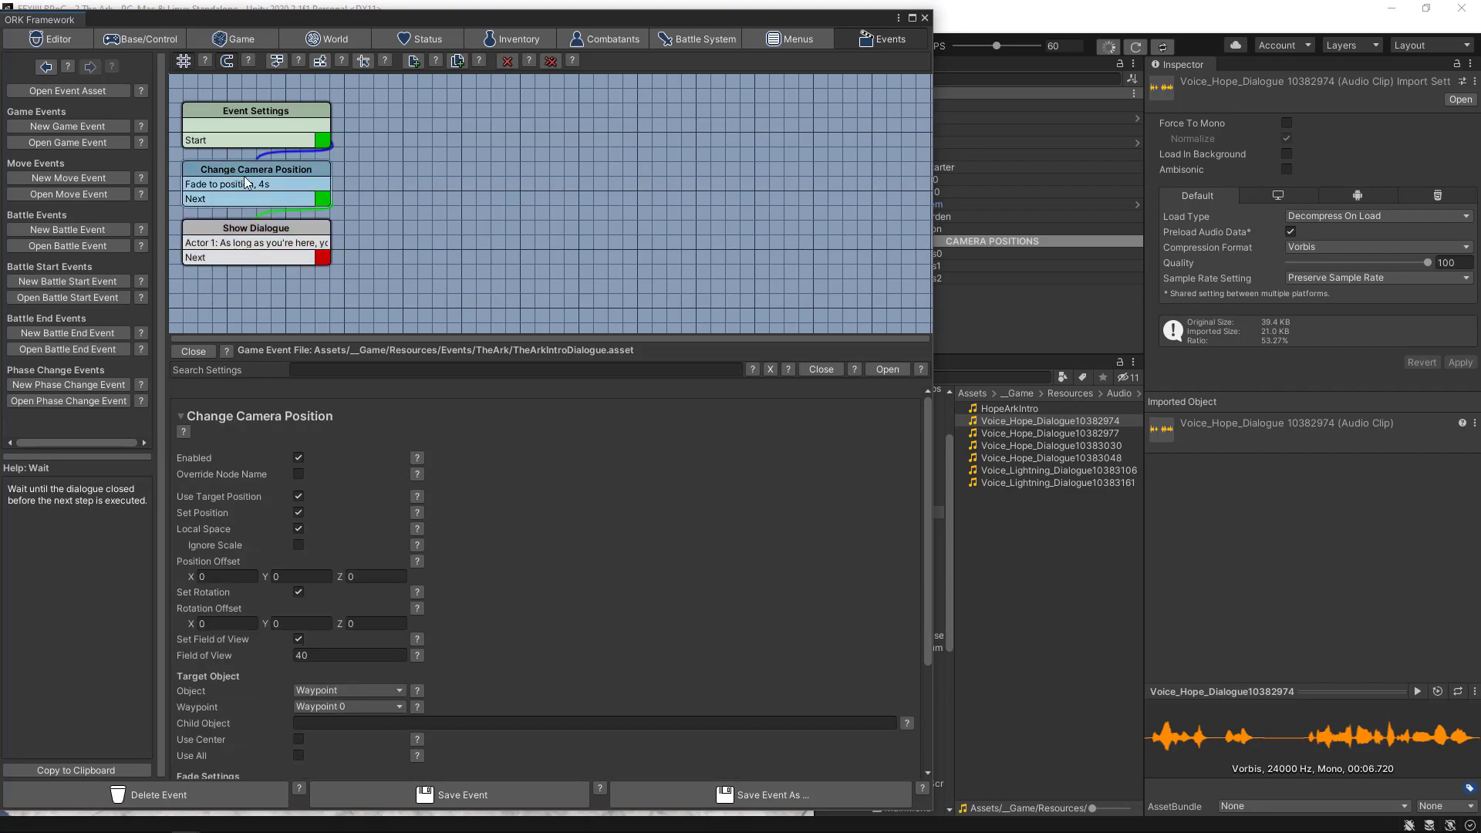
right_click(262, 164)
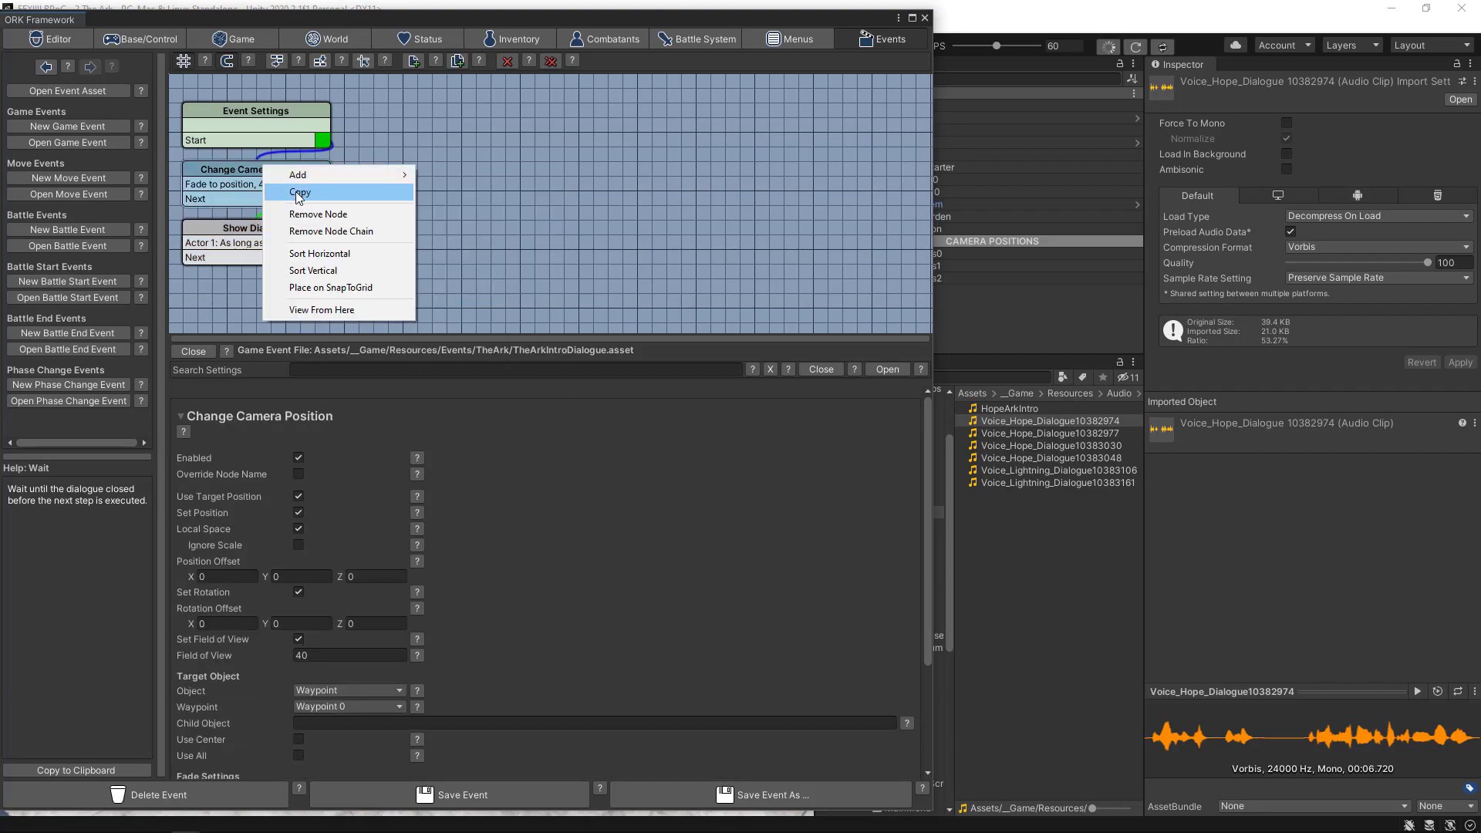
left_click(300, 198)
left_click_drag(288, 180, 447, 107)
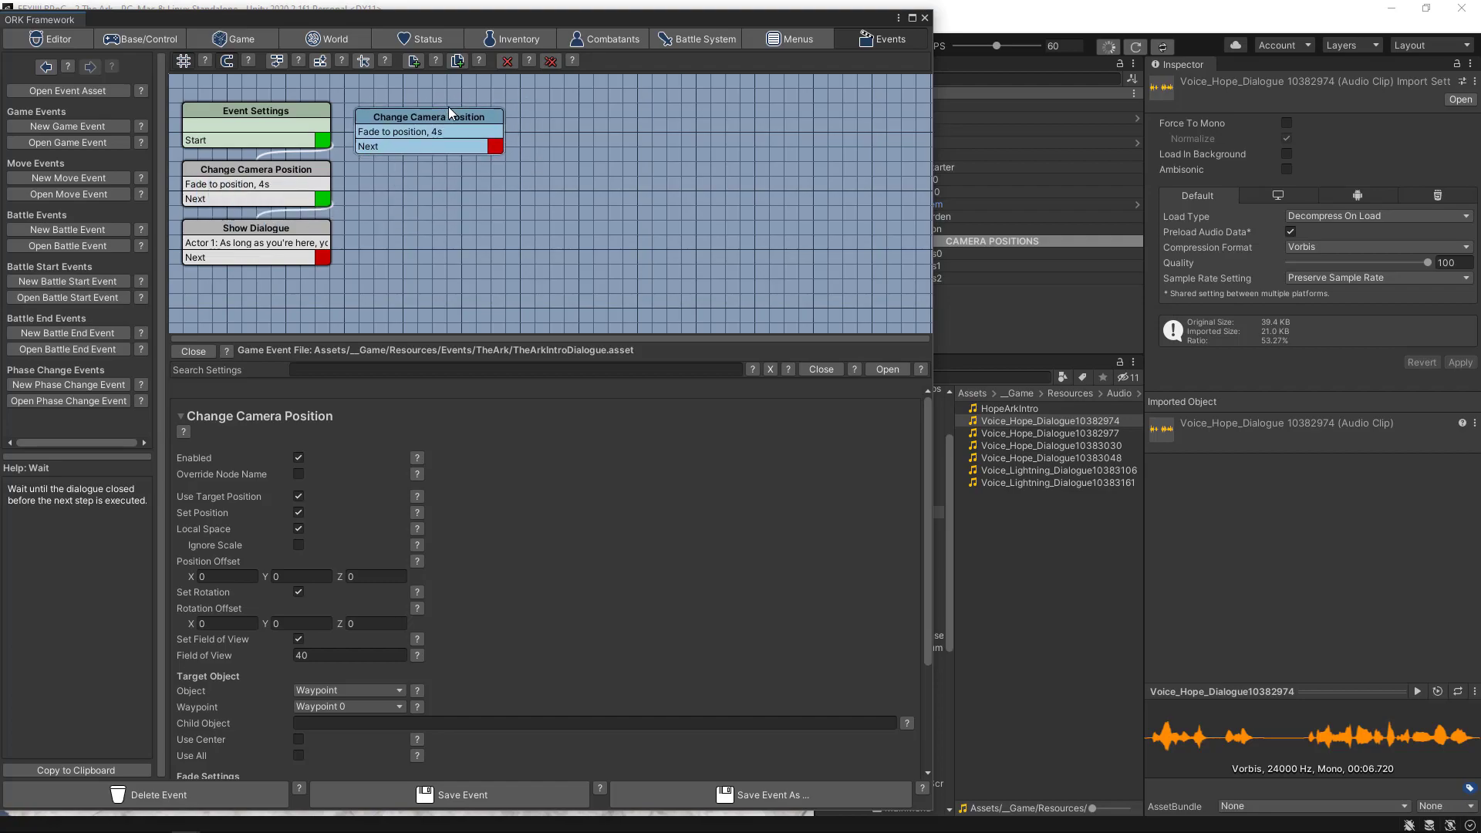
left_click(329, 259)
left_click_drag(329, 257, 467, 111)
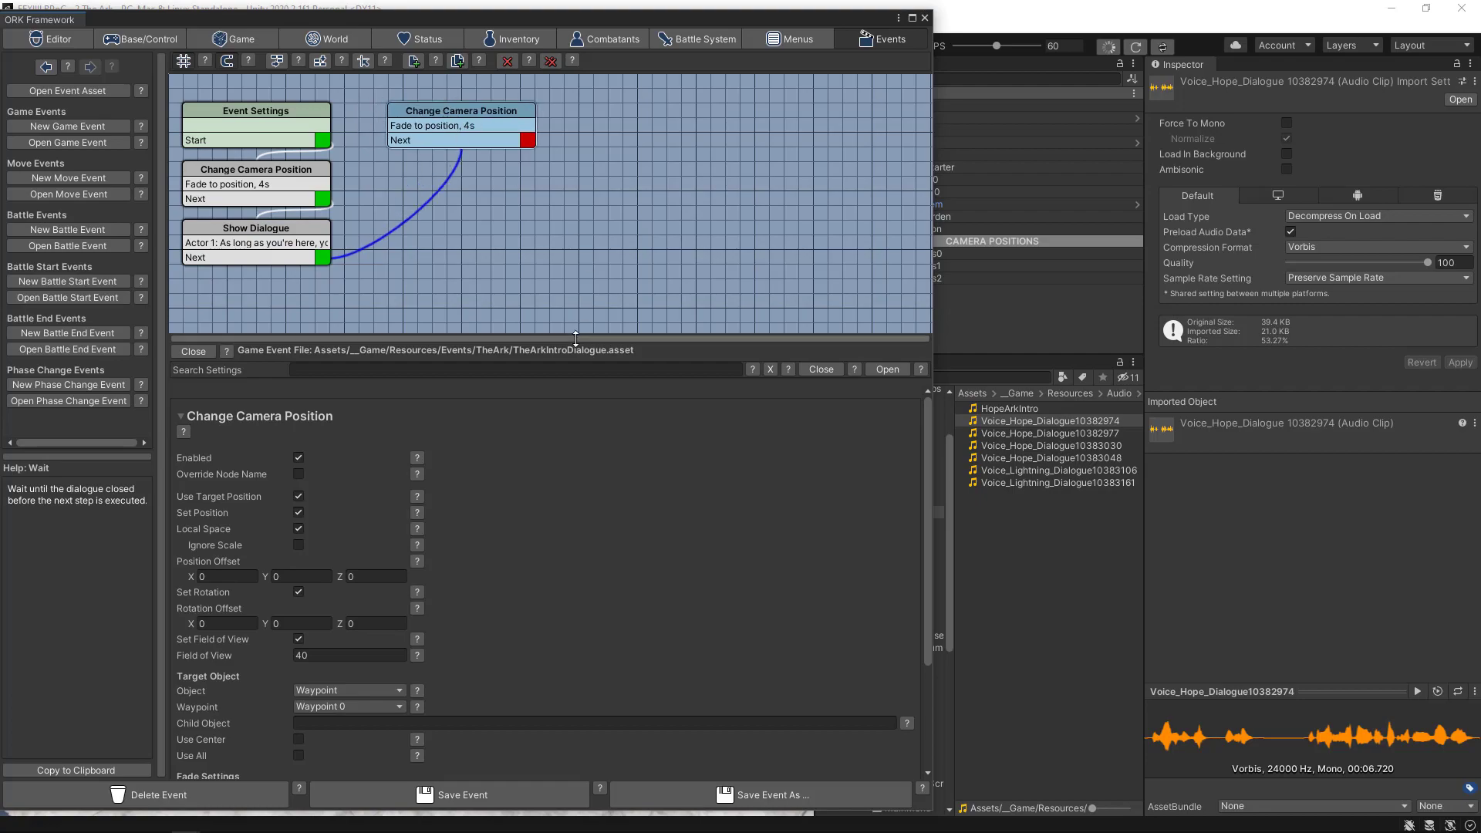
- Point the duplicated Change Camera Position node at Waypoint 1 and set its fade time to 2 seconds
left_click_drag(582, 340, 582, 171)
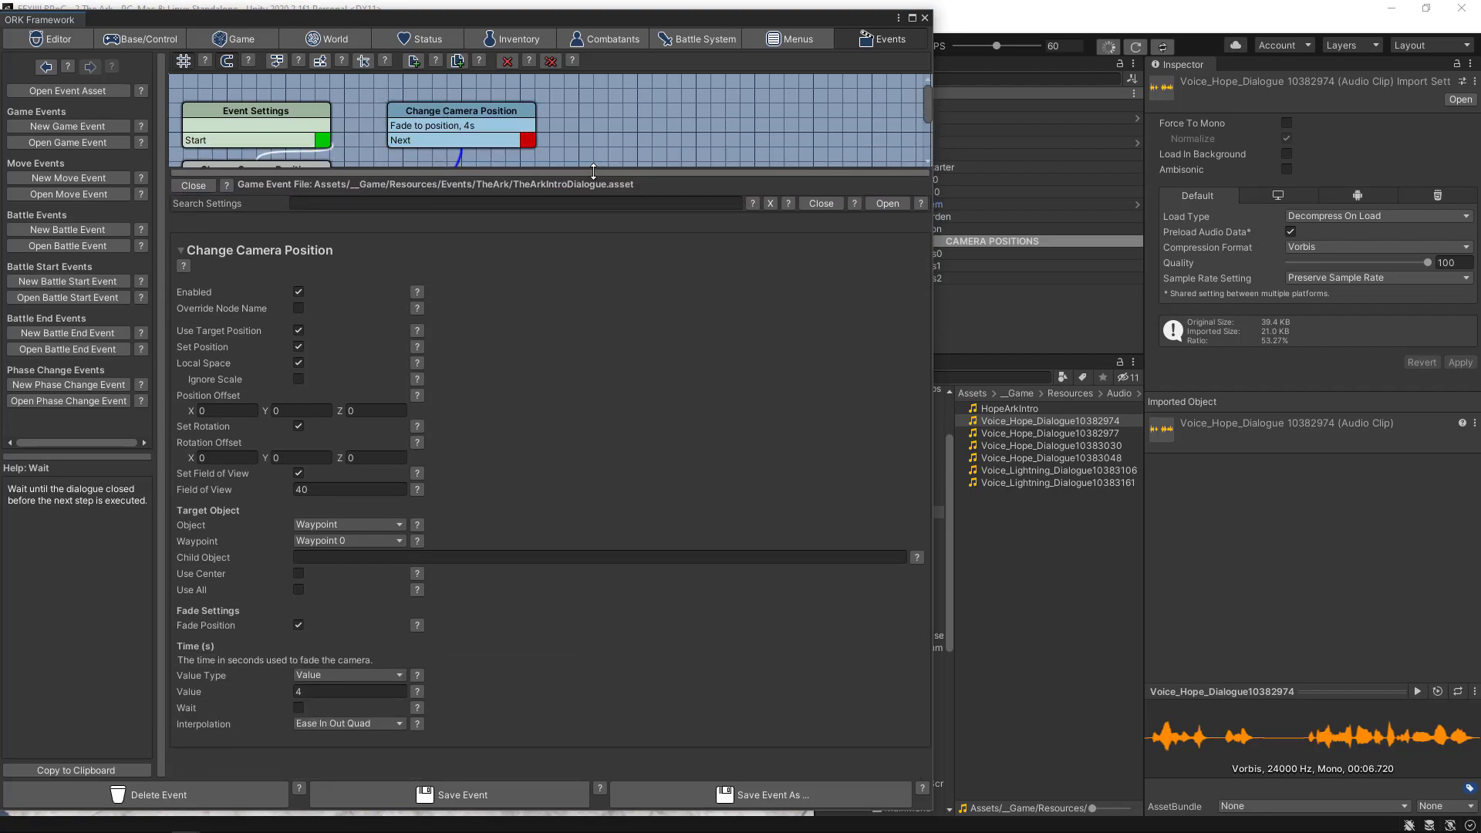
left_click(335, 542)
left_click(324, 576)
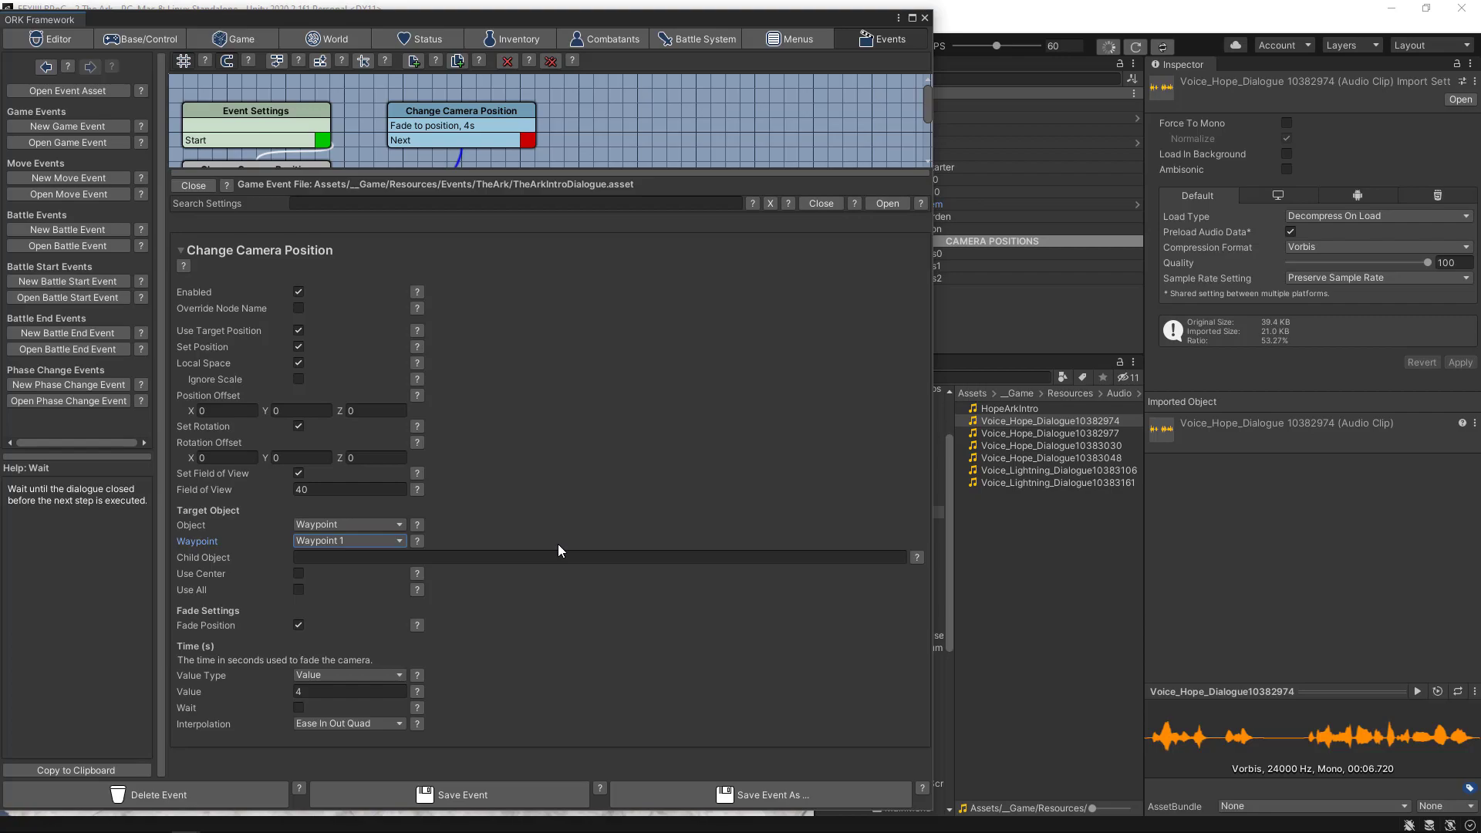
left_click(301, 692)
left_click(301, 692)
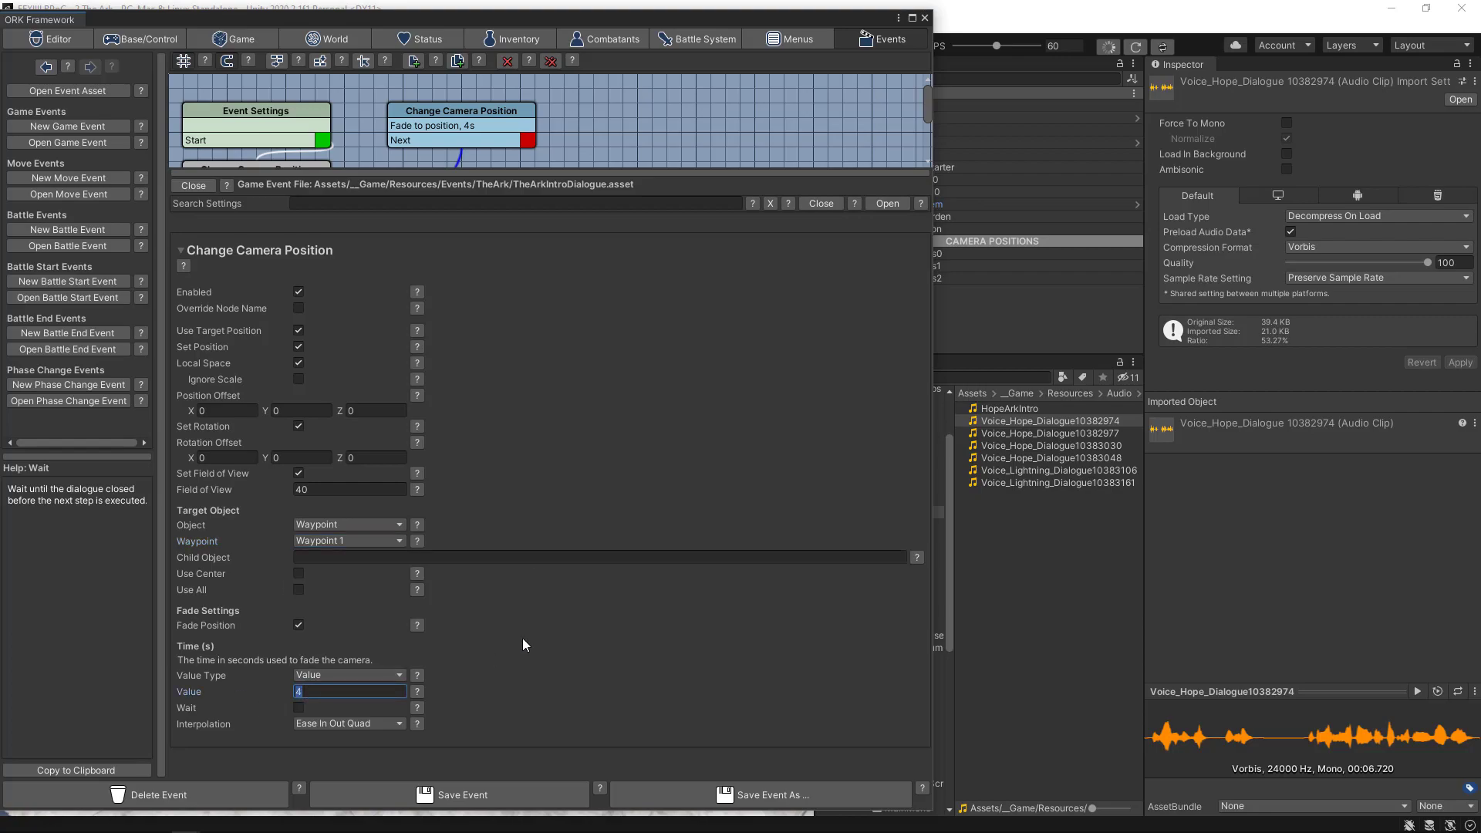
type("2")
- Duplicate the Show Dialogue node, place the copy under the 2-second camera node and connect that camera node's Next slot to it
left_click_drag(638, 176, 622, 295)
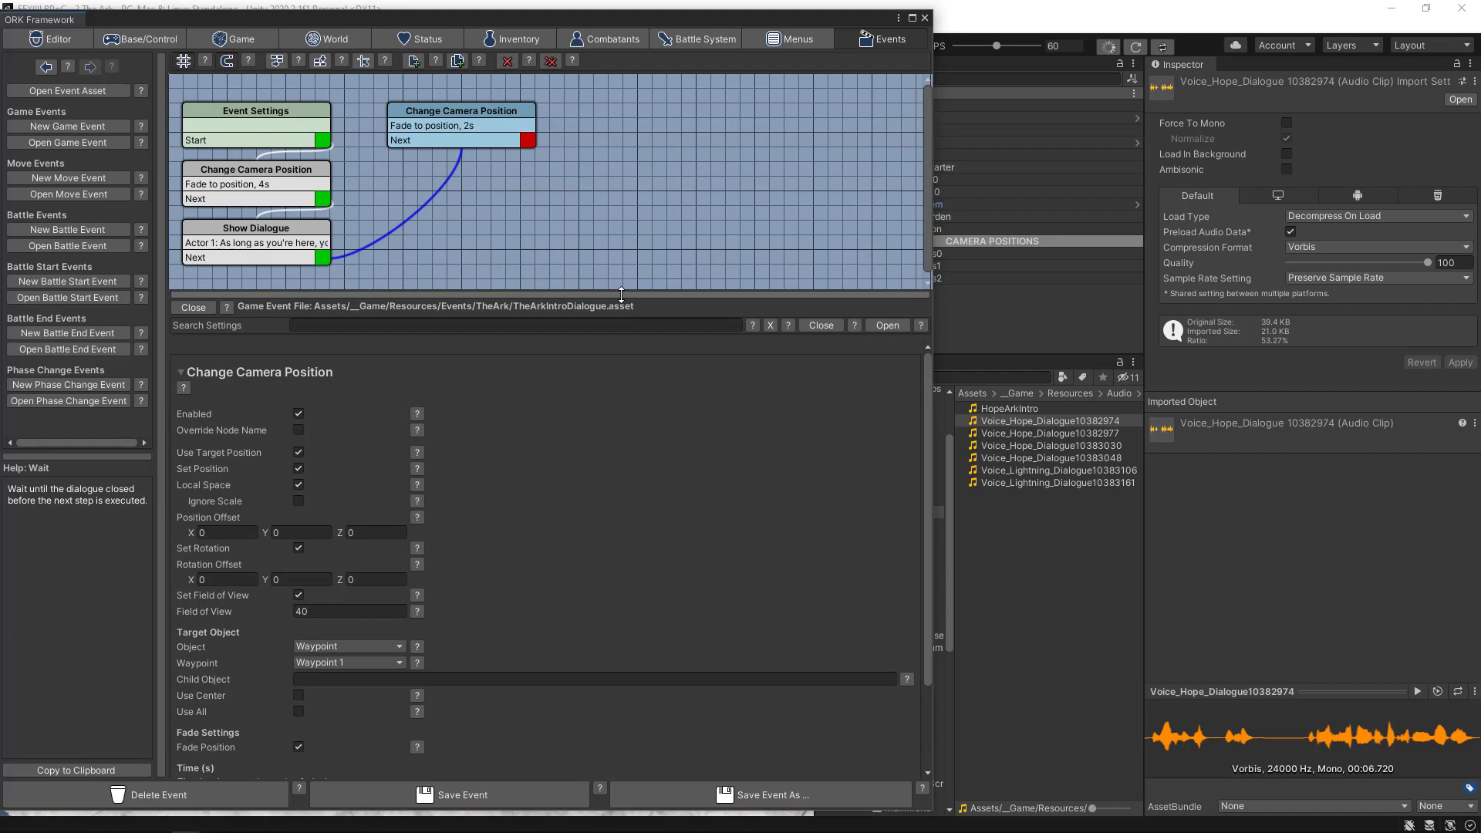
left_click(285, 228)
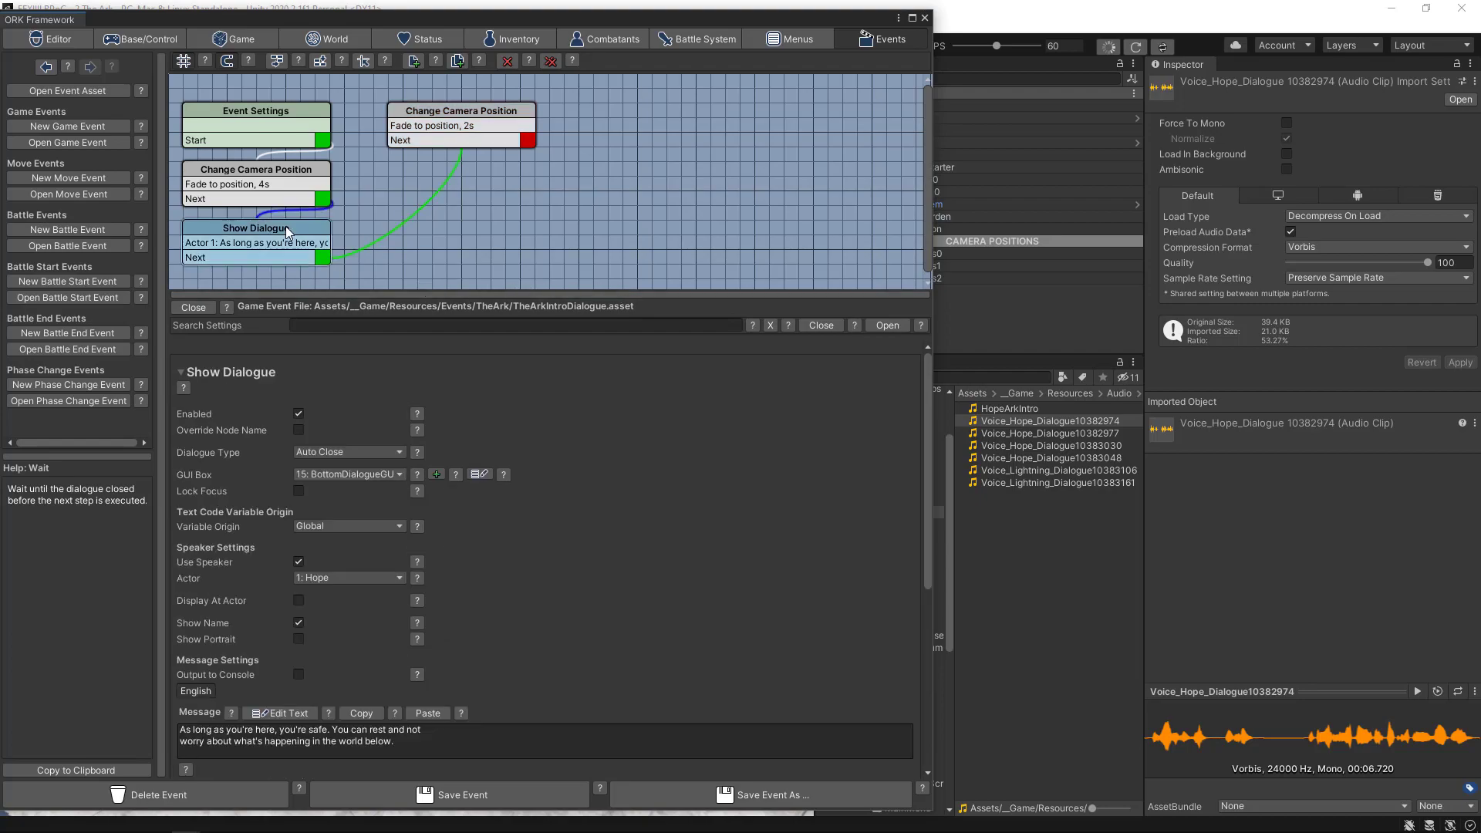
right_click(285, 226)
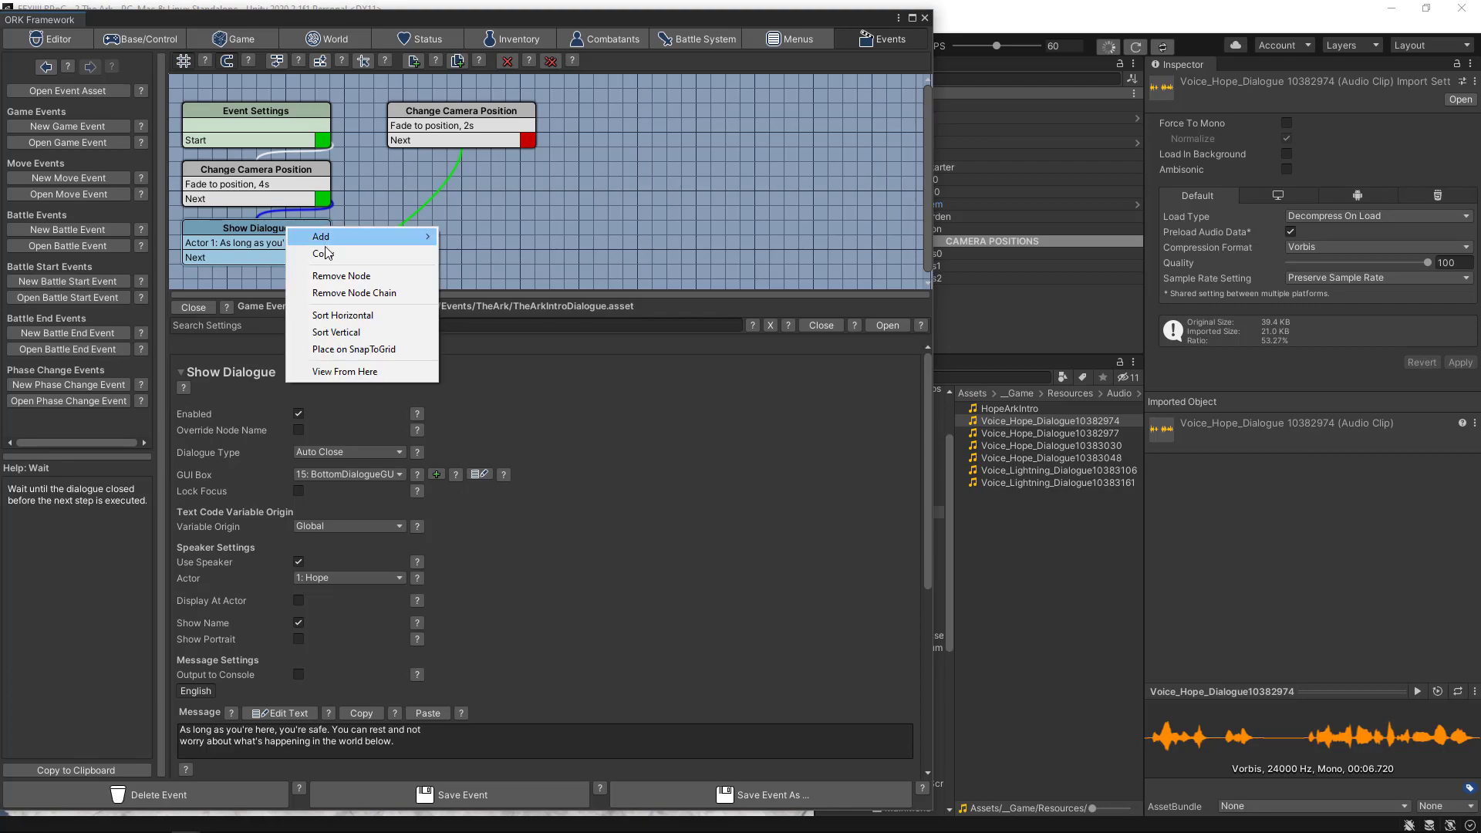
left_click(324, 254)
left_click_drag(309, 247, 494, 191)
left_click(489, 169)
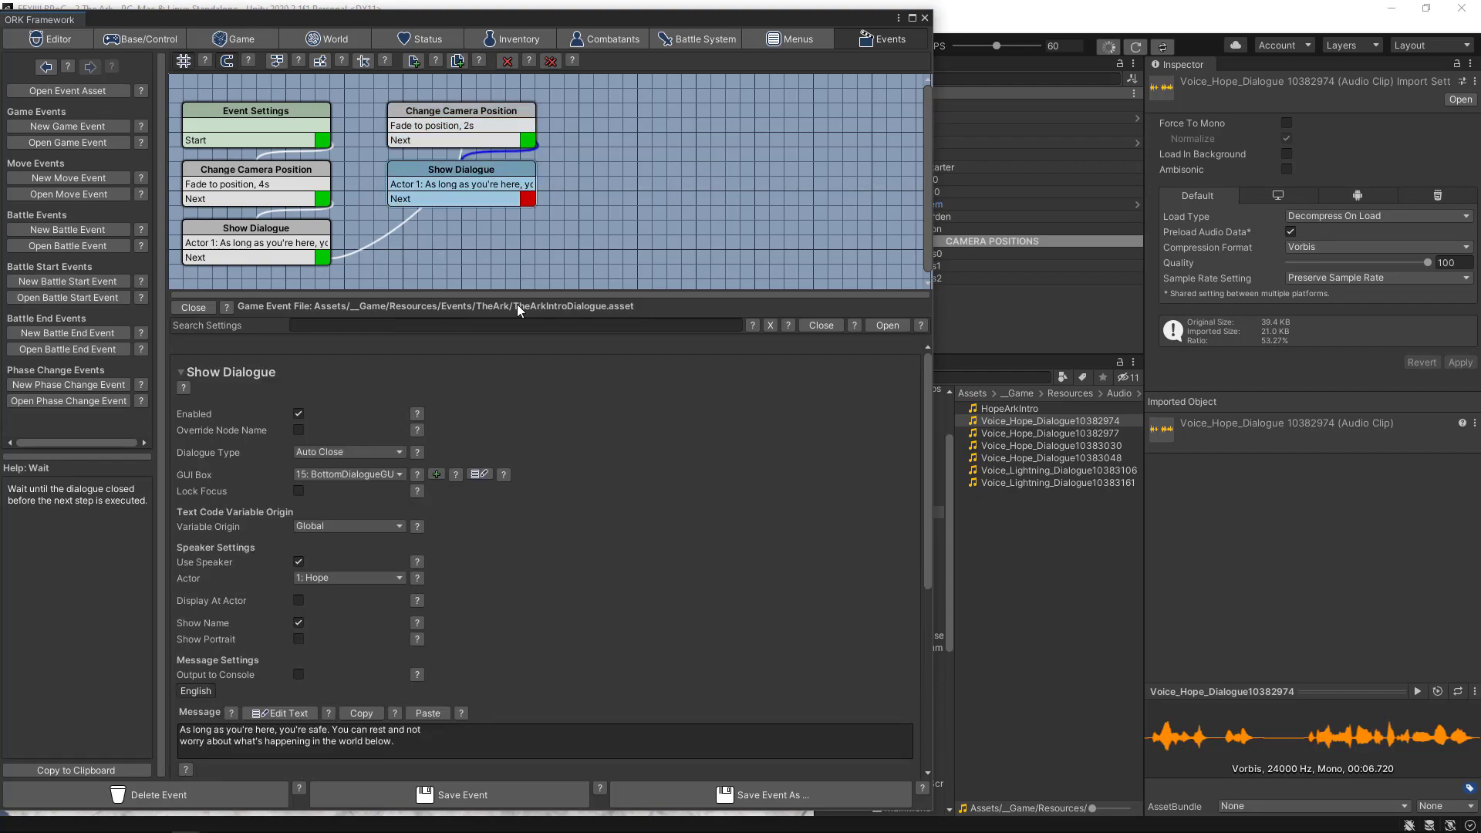
- Replace the copied dialogue's message with "When you're in the Ark, time ceases to flow for anyone but us." from Script.txt in Notepad++
left_click_drag(519, 291, 523, 115)
scroll(554, 373, "down", 3)
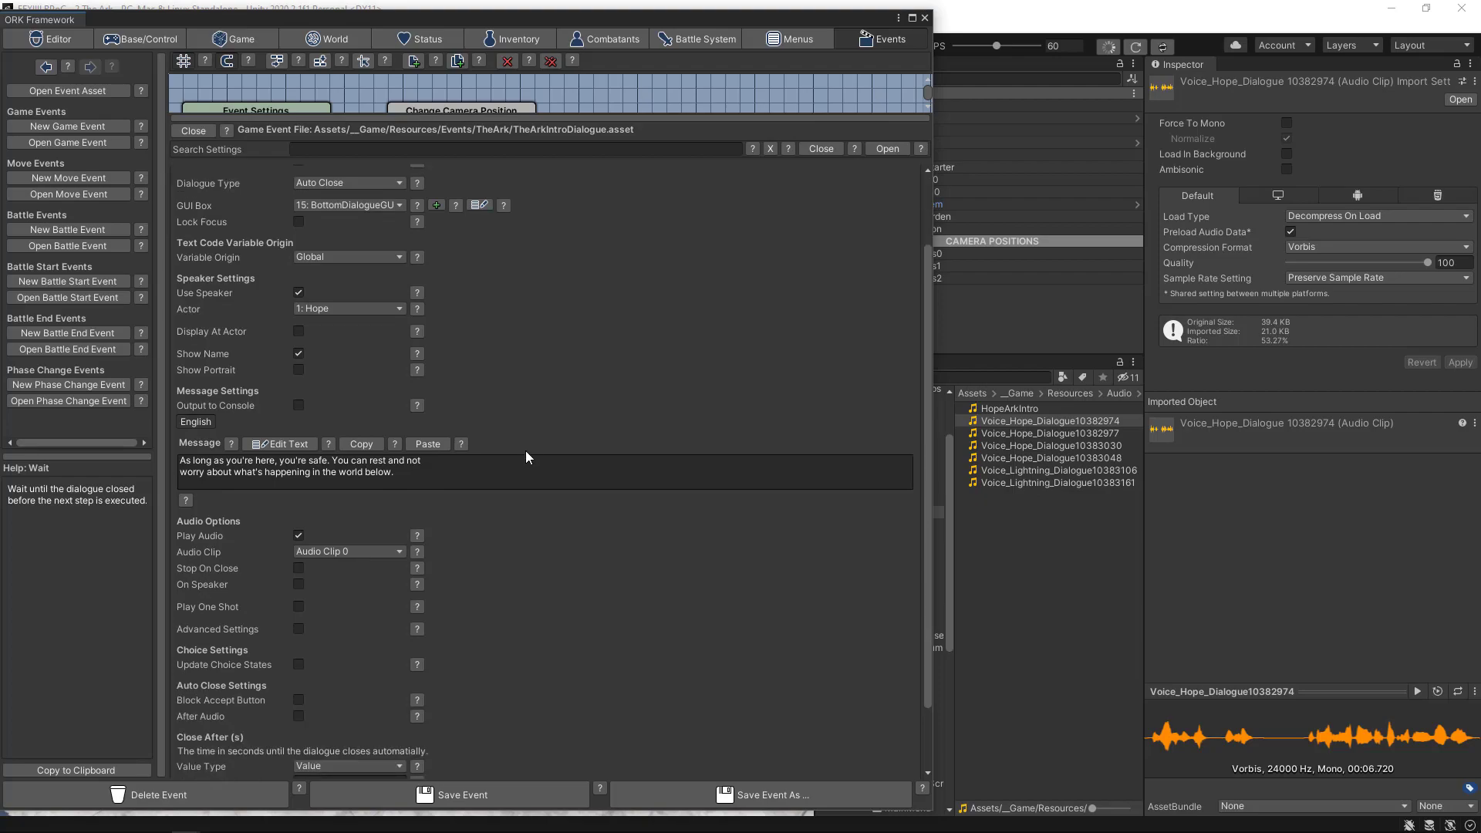
scroll(525, 462, "down", 2)
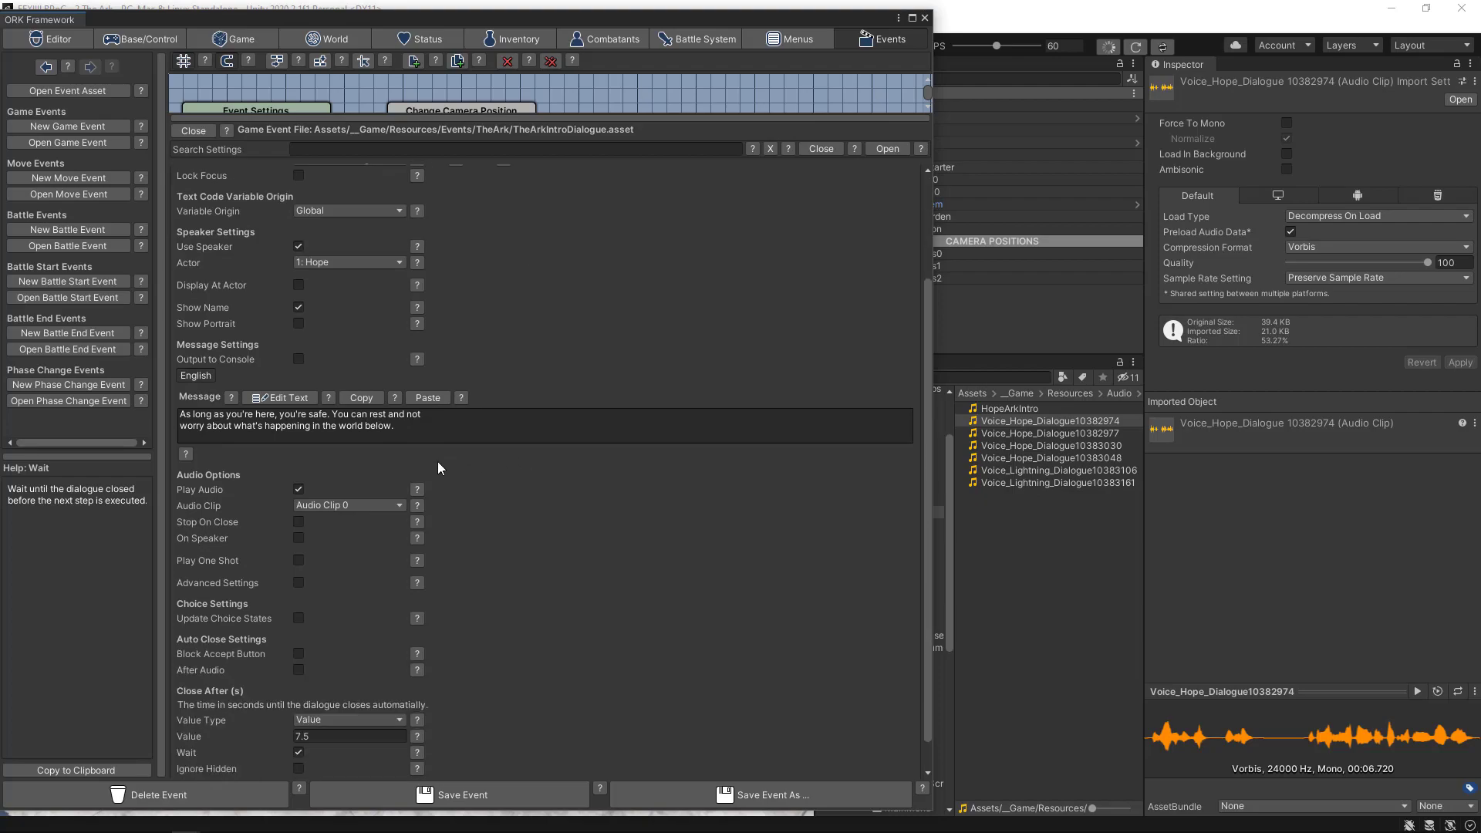
left_click(282, 400)
left_click(131, 822)
left_click_drag(768, 332, 235, 333)
key("ctrl+c")
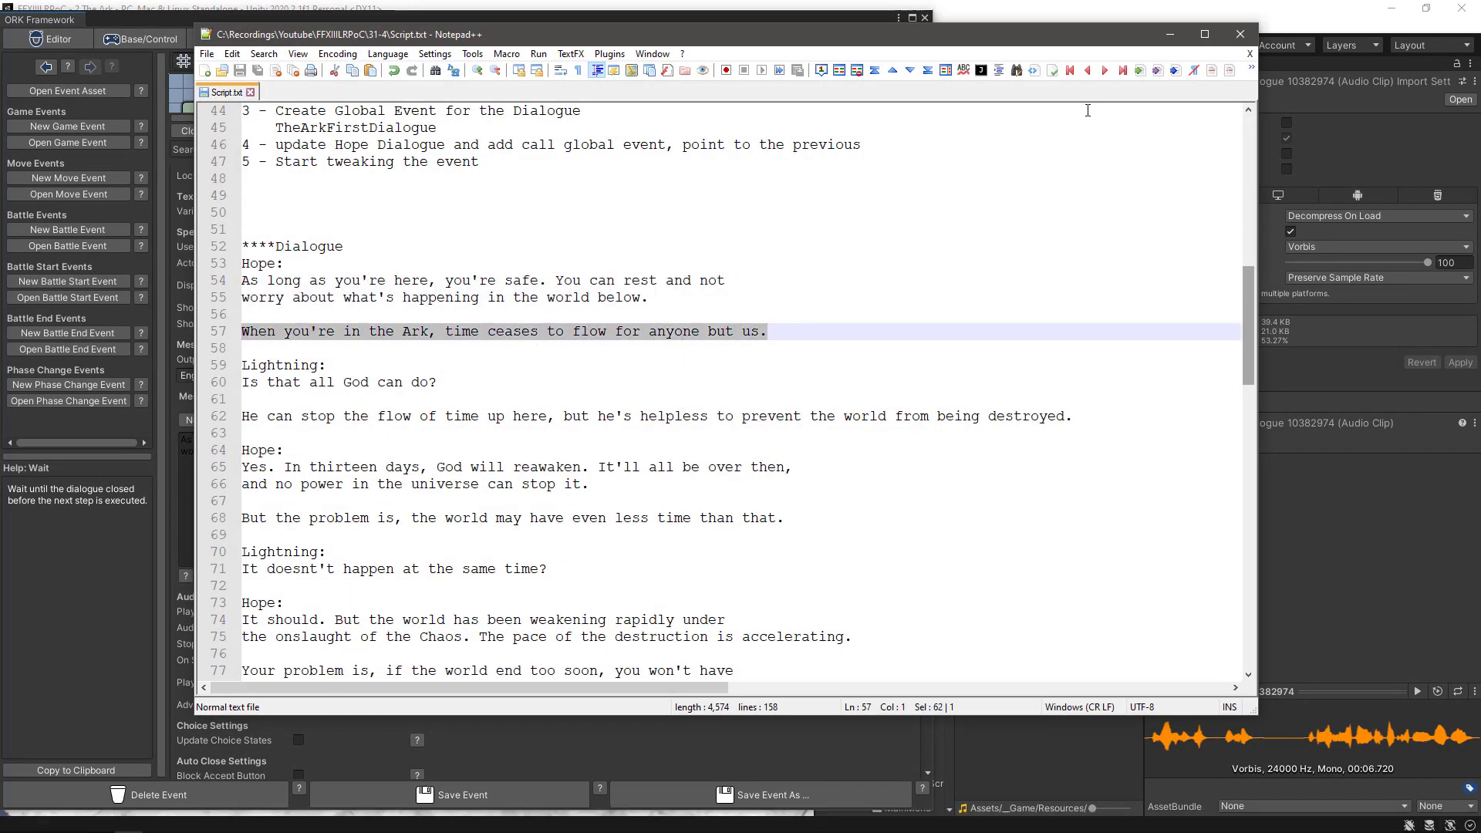
left_click(1169, 34)
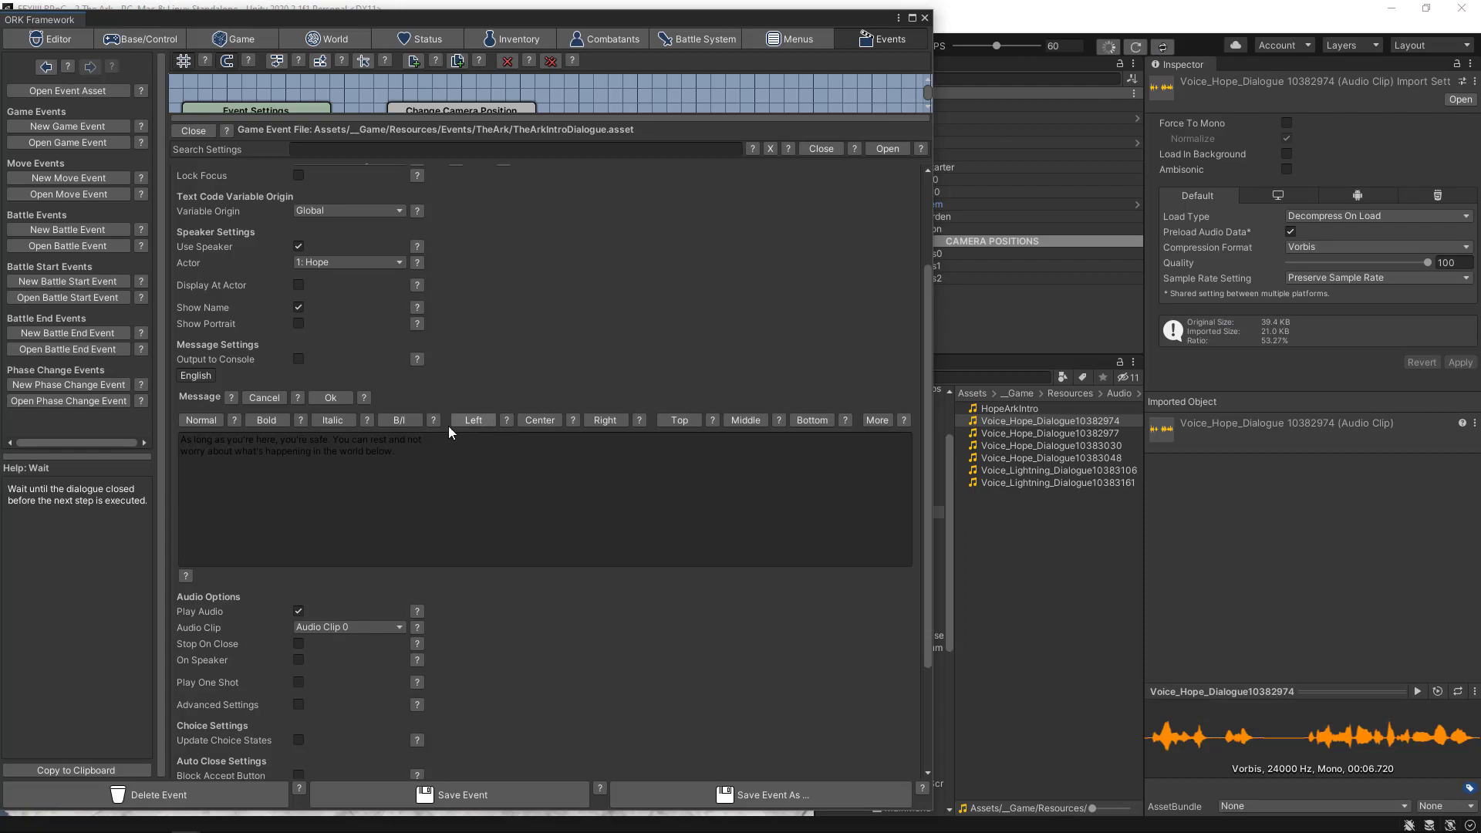
left_click(405, 461)
key("ctrl+v")
left_click_drag(455, 442, 186, 446)
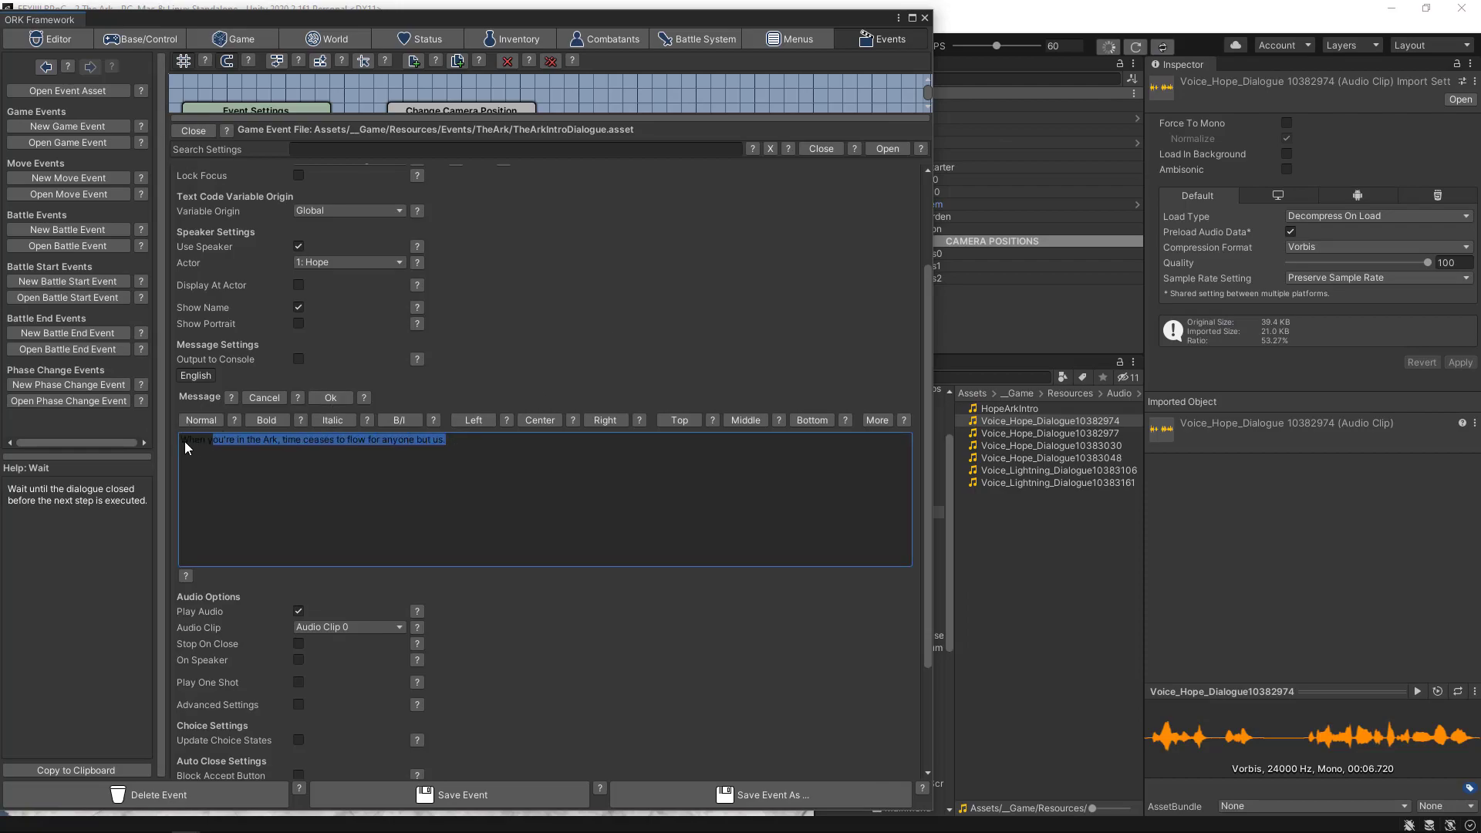
left_click(325, 398)
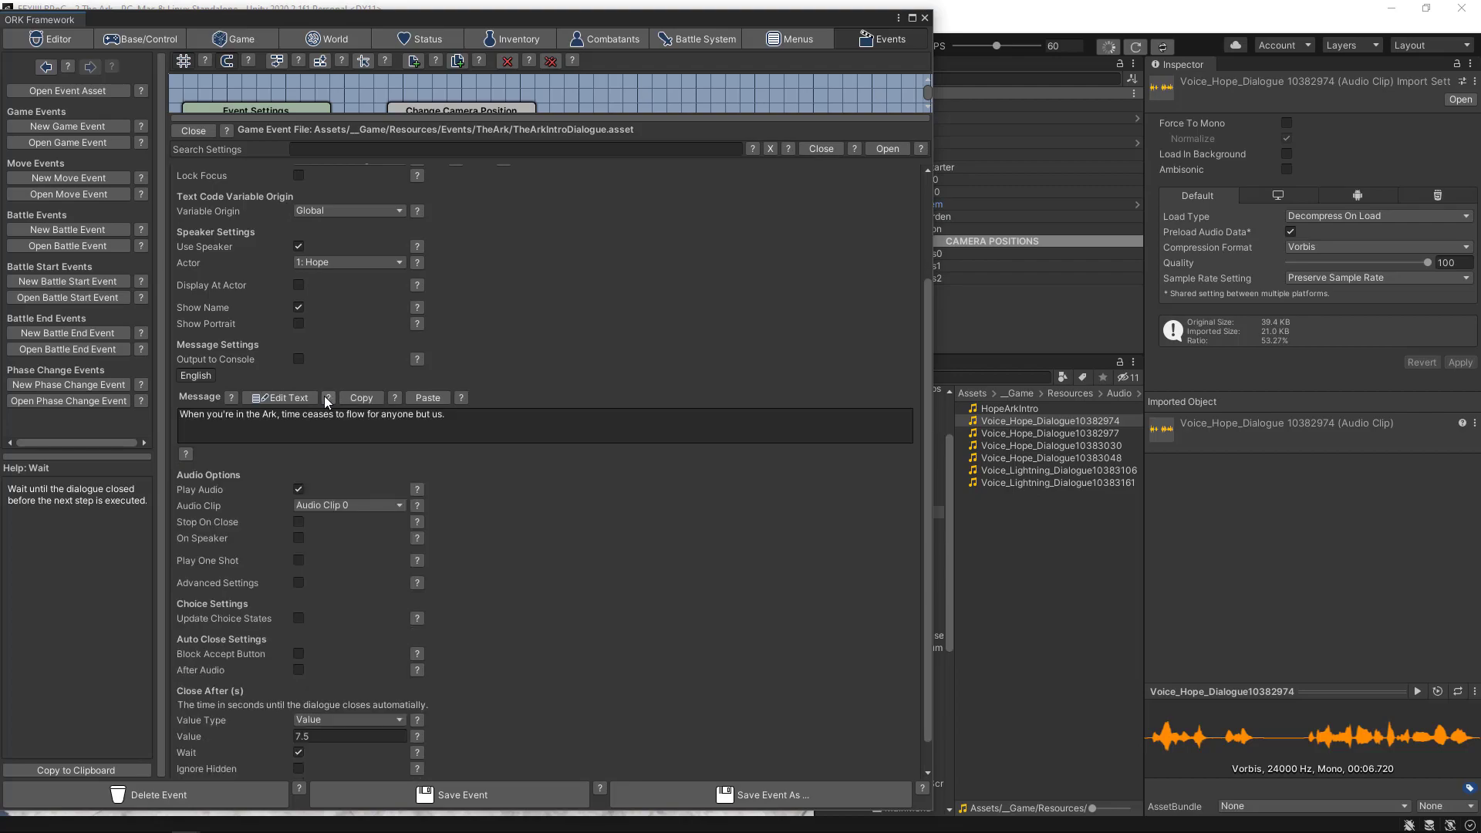
- Assign Audio Clip 1 to the second dialogue, check the length of Voice_Hope_Dialogue10382977 and set the dialogue to close after 4 seconds
left_click(373, 504)
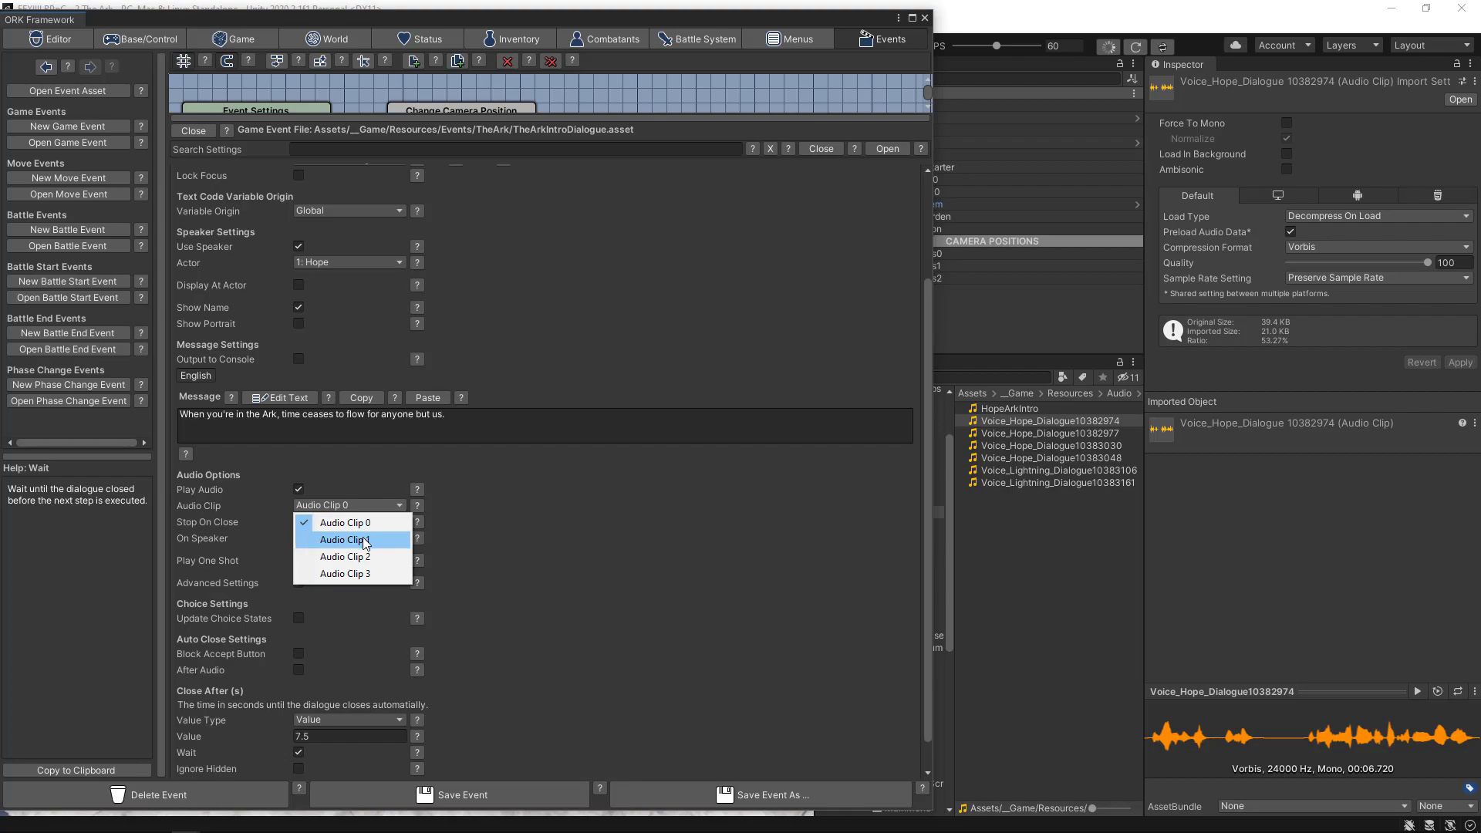
left_click(364, 542)
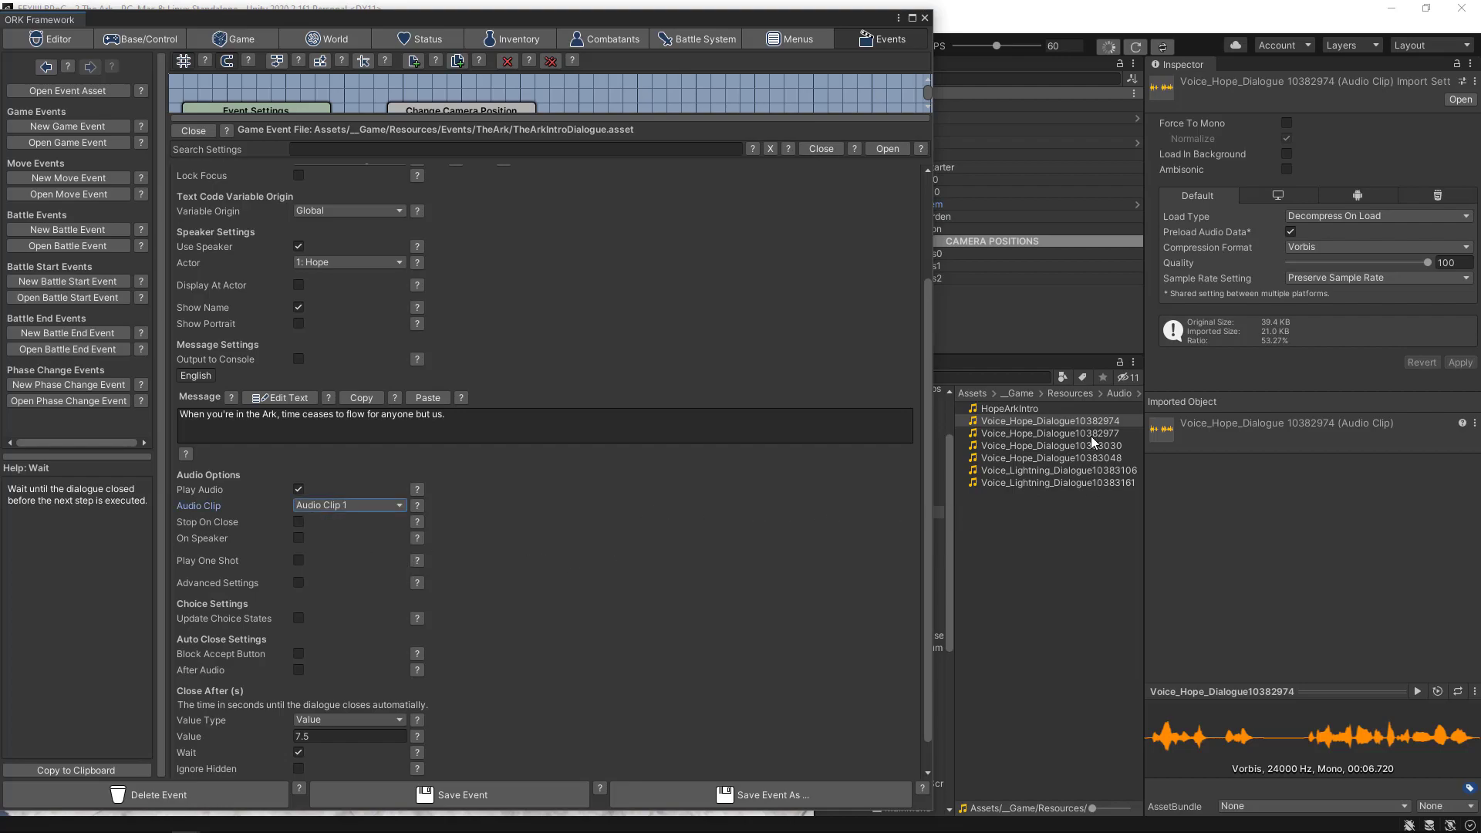
left_click(1091, 435)
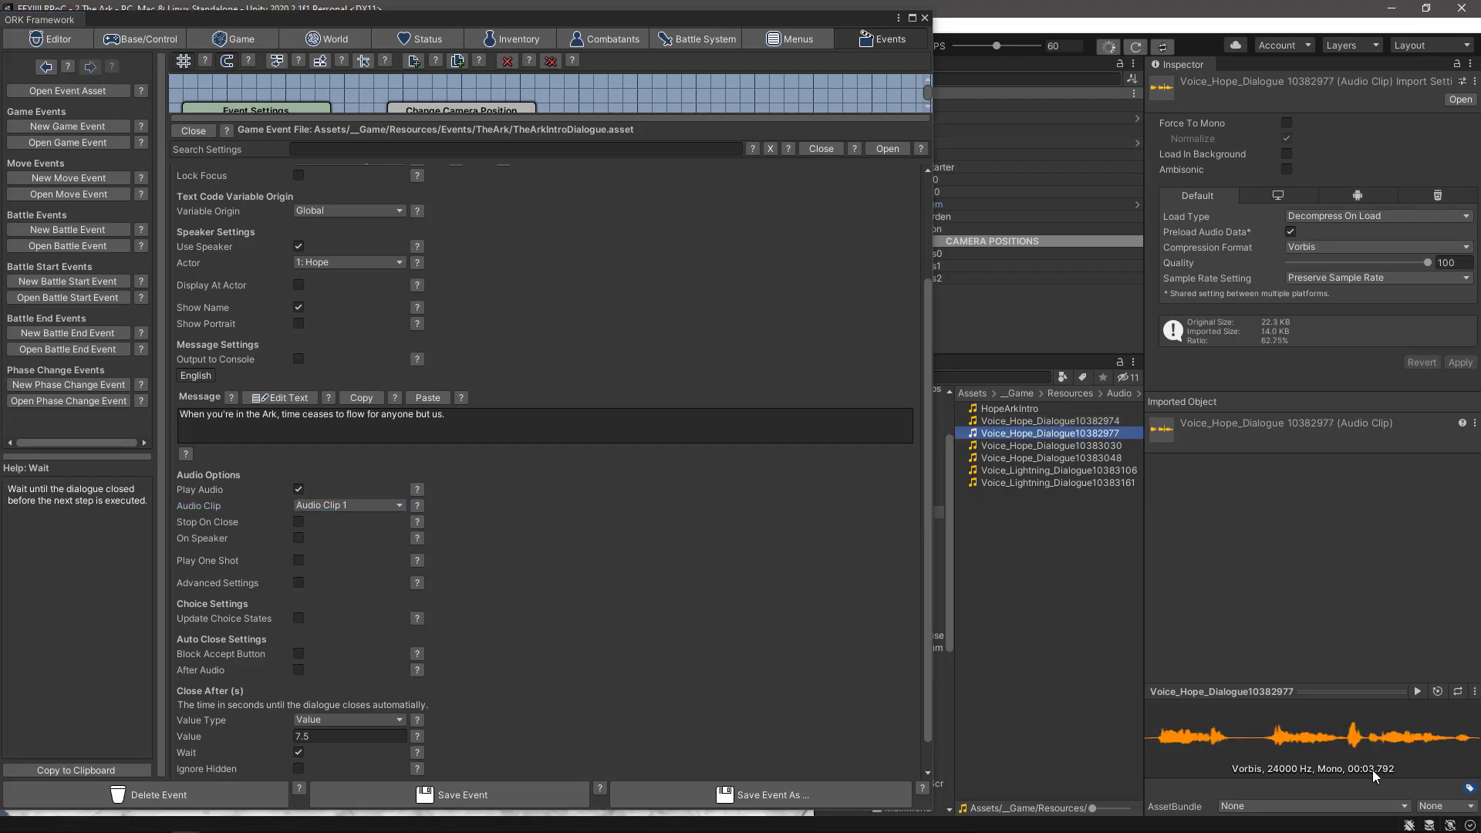
left_click(326, 737)
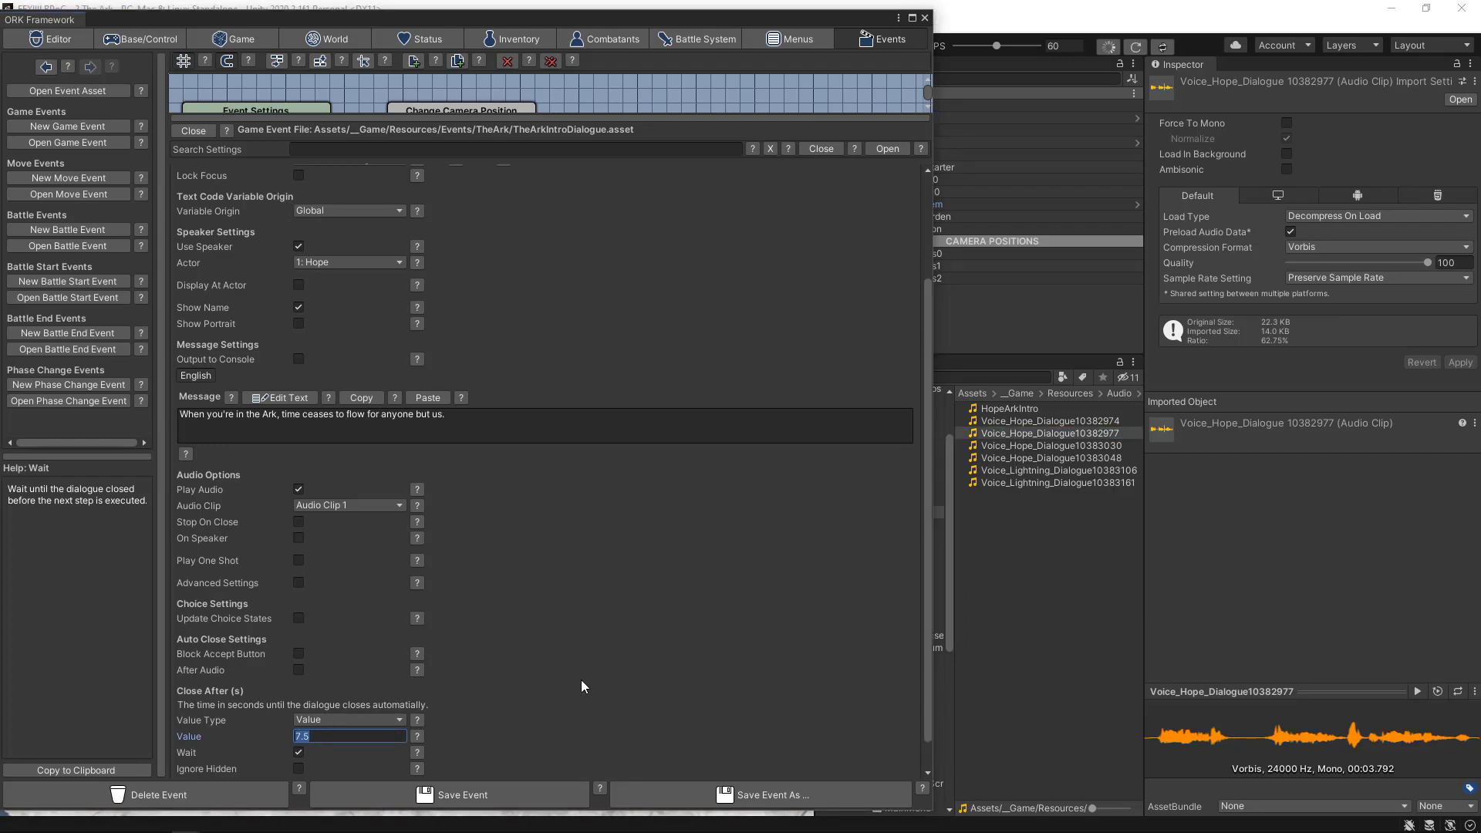
type("4")
- Duplicate the Waypoint 1 camera node, place the copy below the second Show Dialogue and connect that dialogue's Next slot to it
left_click_drag(680, 114, 668, 390)
left_click(437, 113)
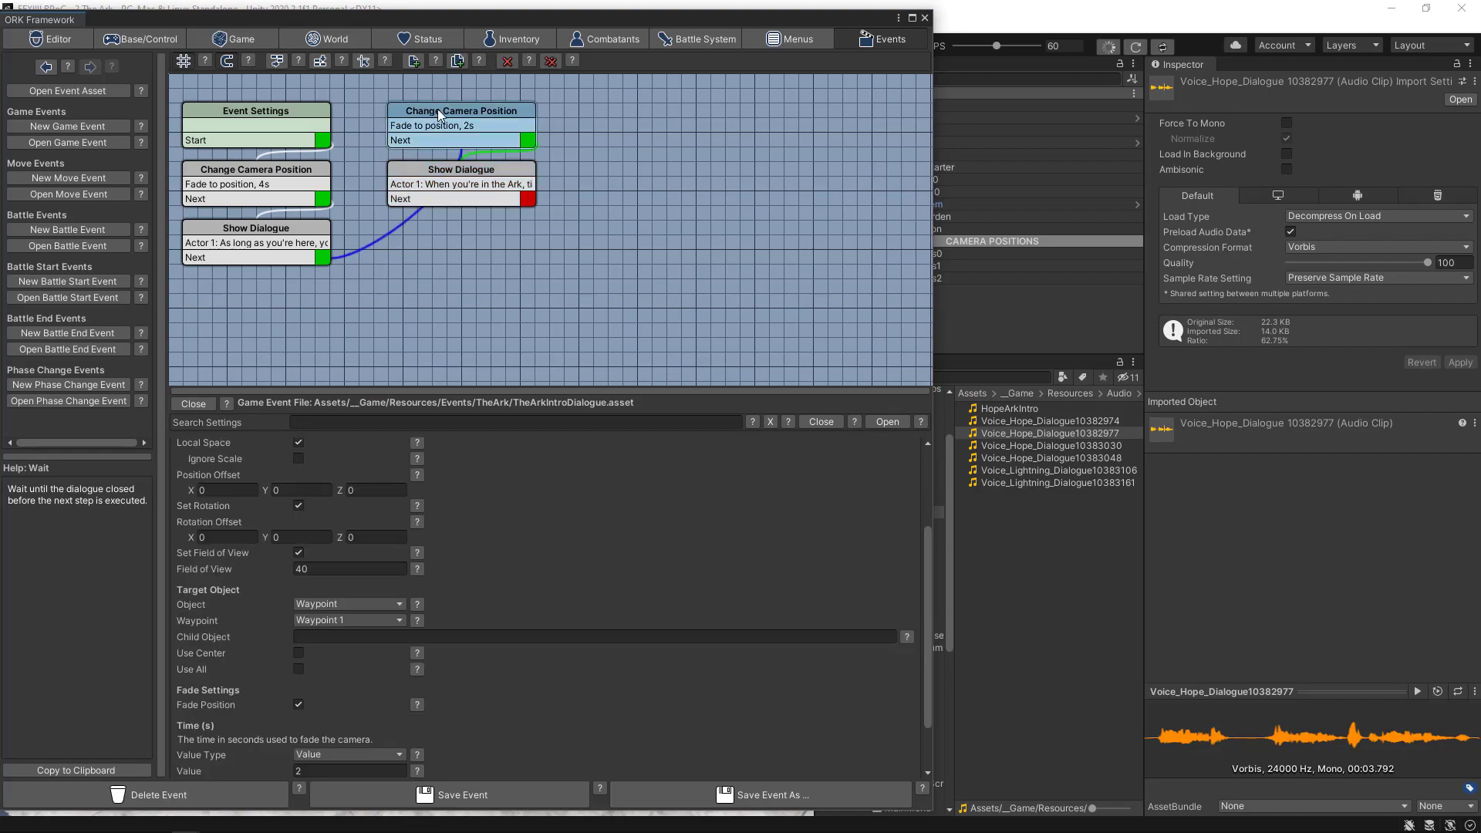
right_click(488, 110)
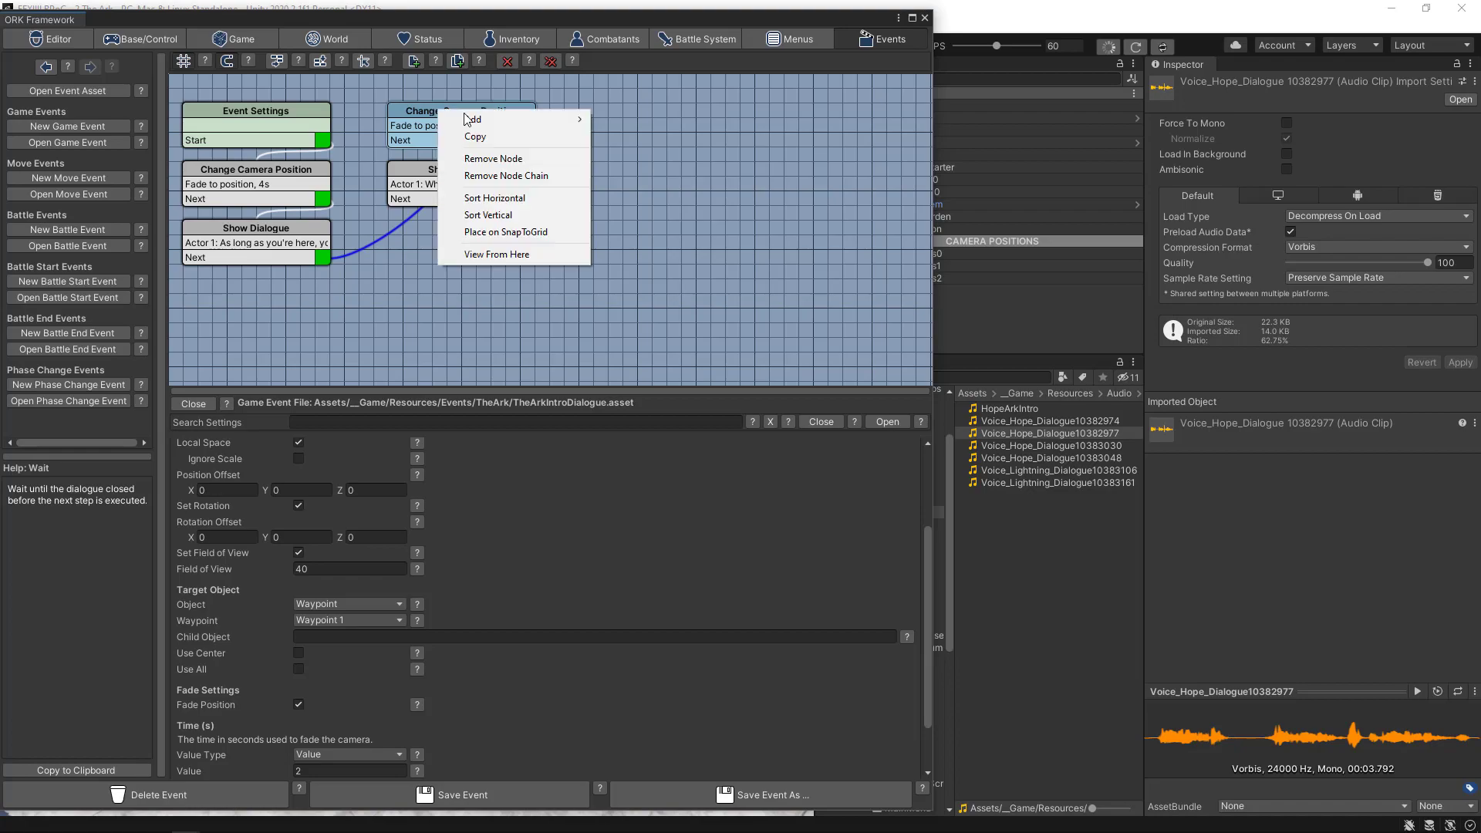
left_click(498, 131)
left_click_drag(487, 128, 473, 235)
left_click_drag(533, 199, 470, 228)
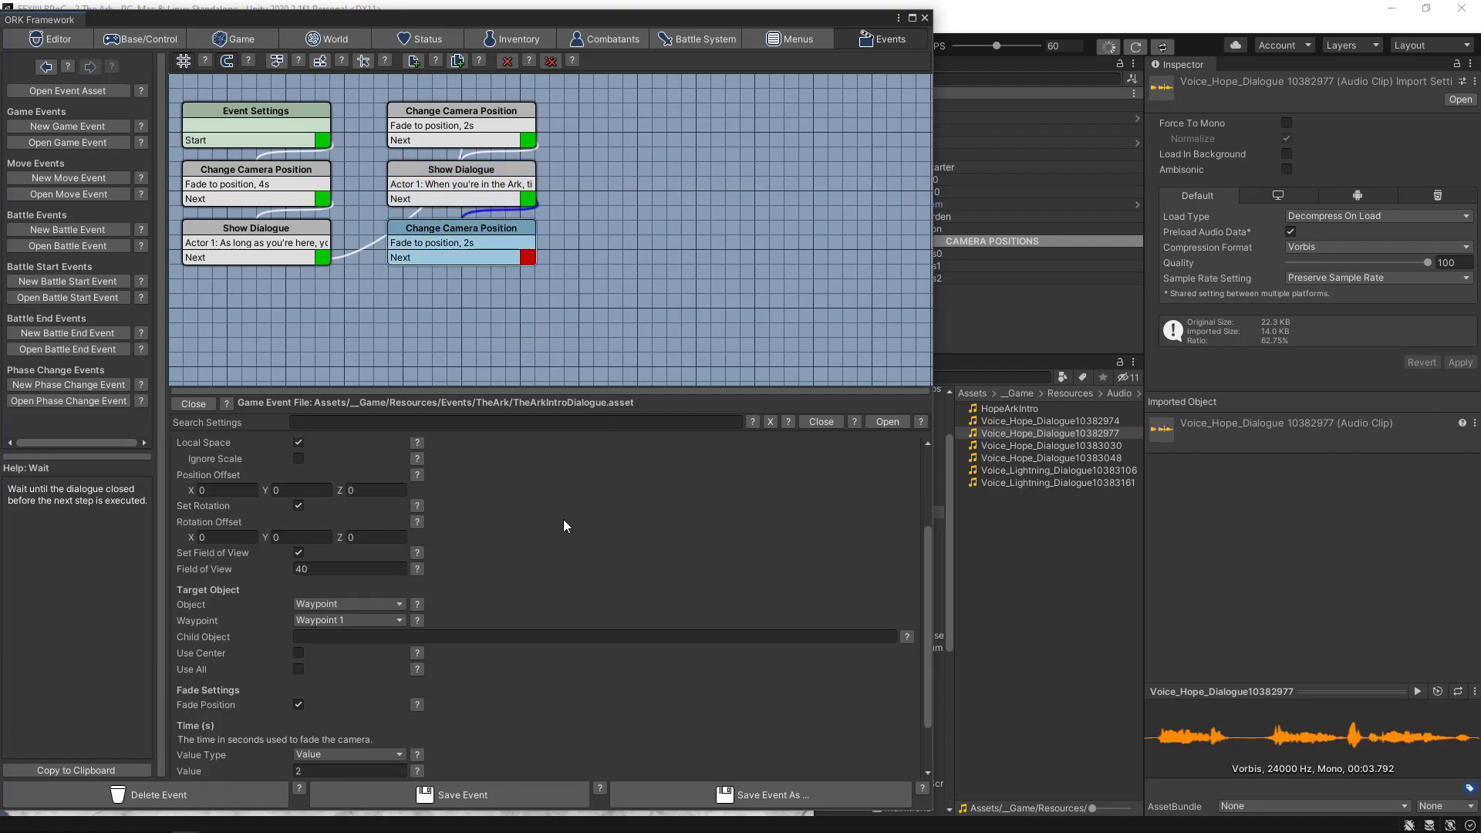
- Point the third Change Camera Position node at Waypoint 2 and set its fade time to 4 seconds
scroll(564, 526, "up", 3)
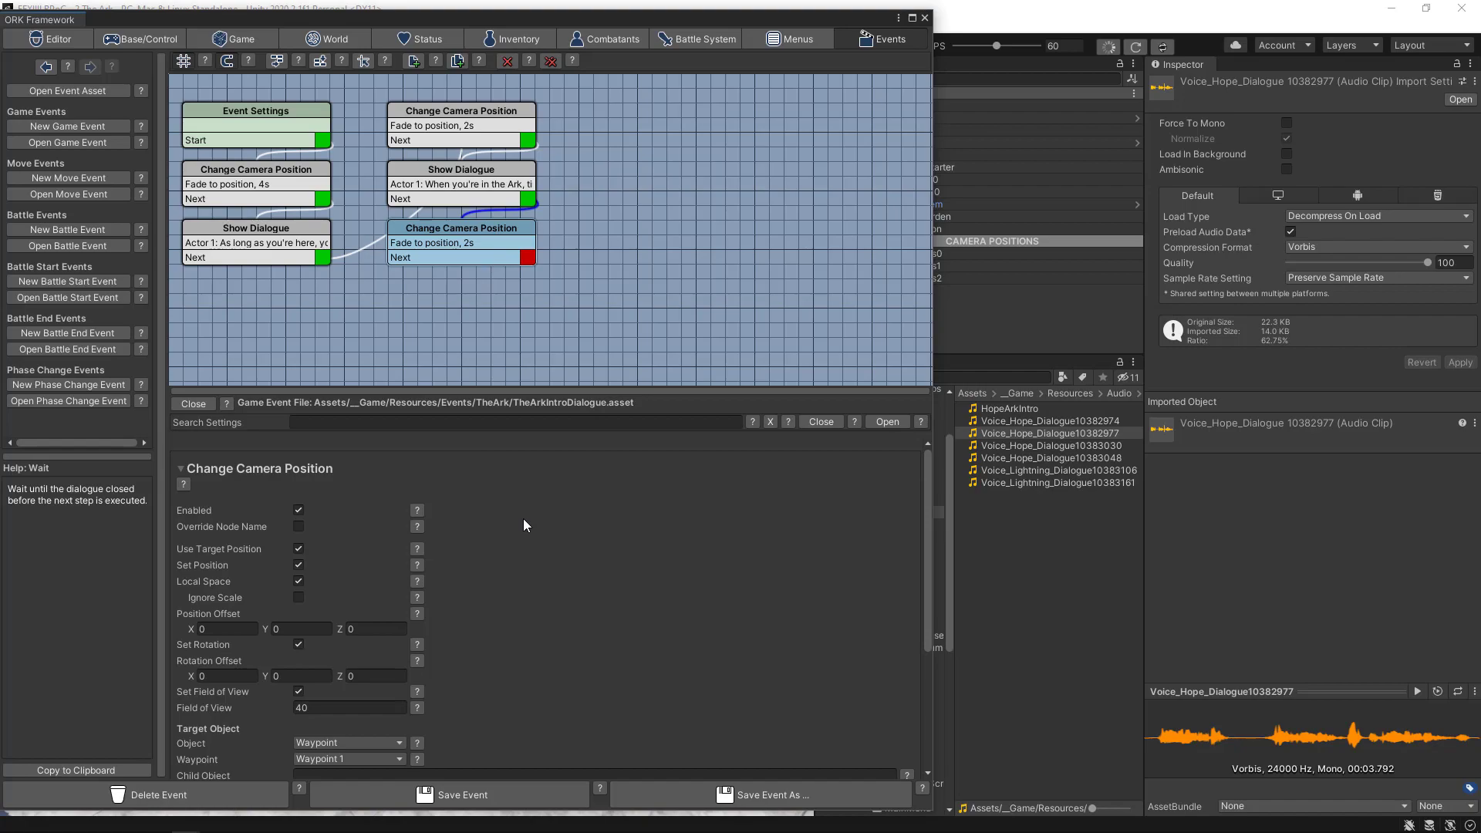
scroll(517, 530, "down", 5)
left_click(372, 550)
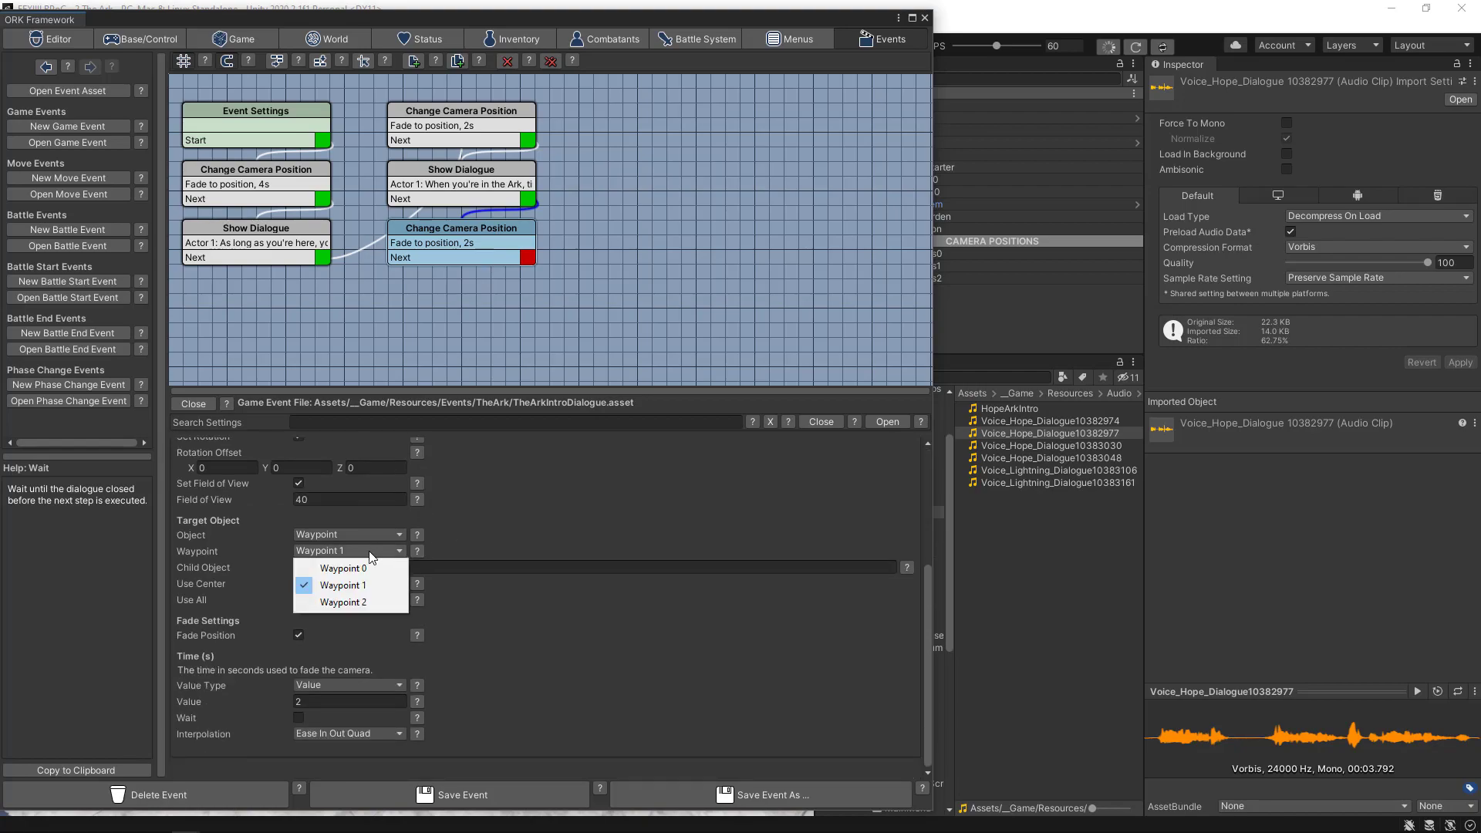
left_click(360, 596)
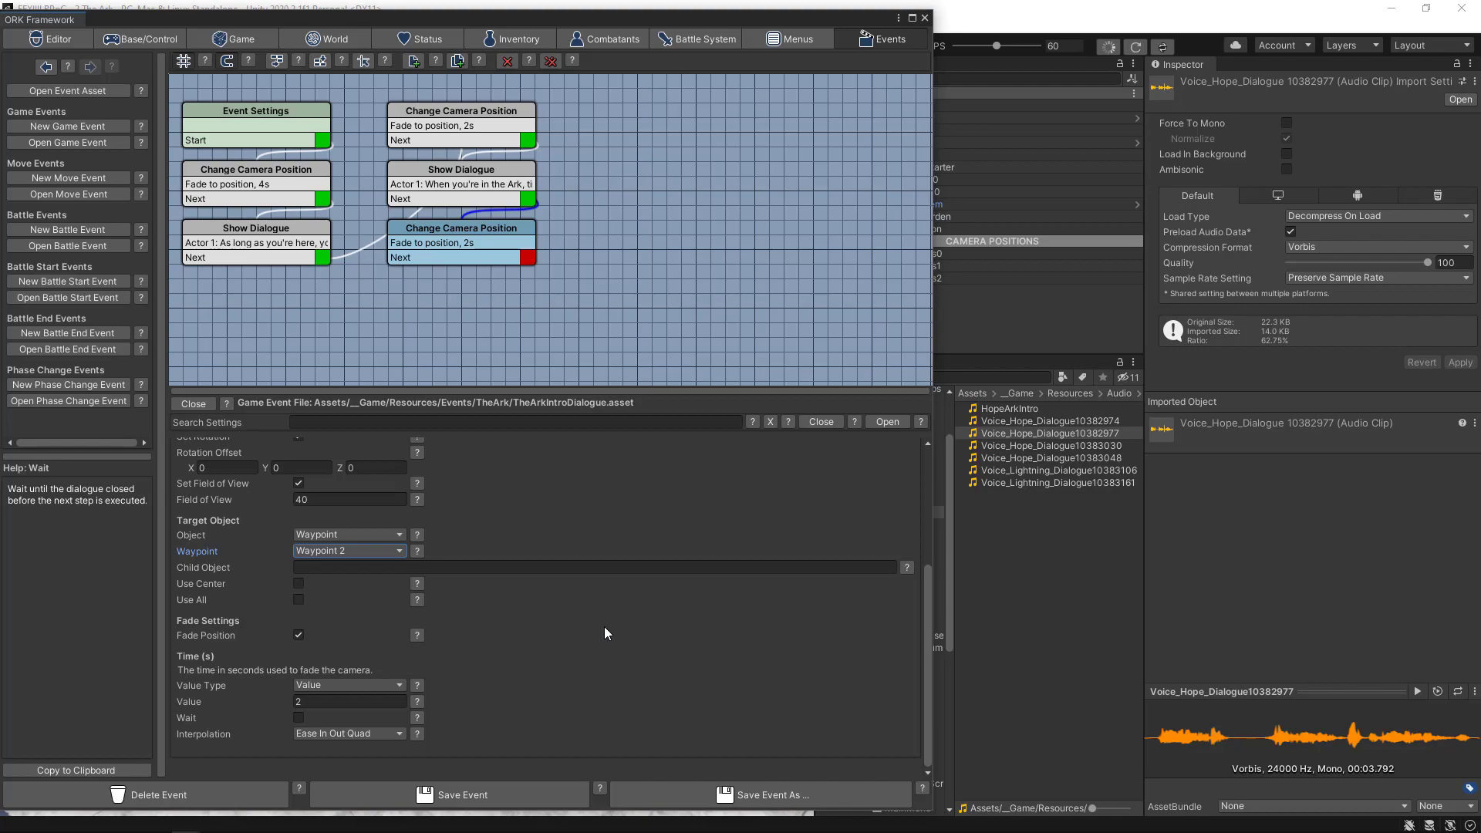
left_click(308, 704)
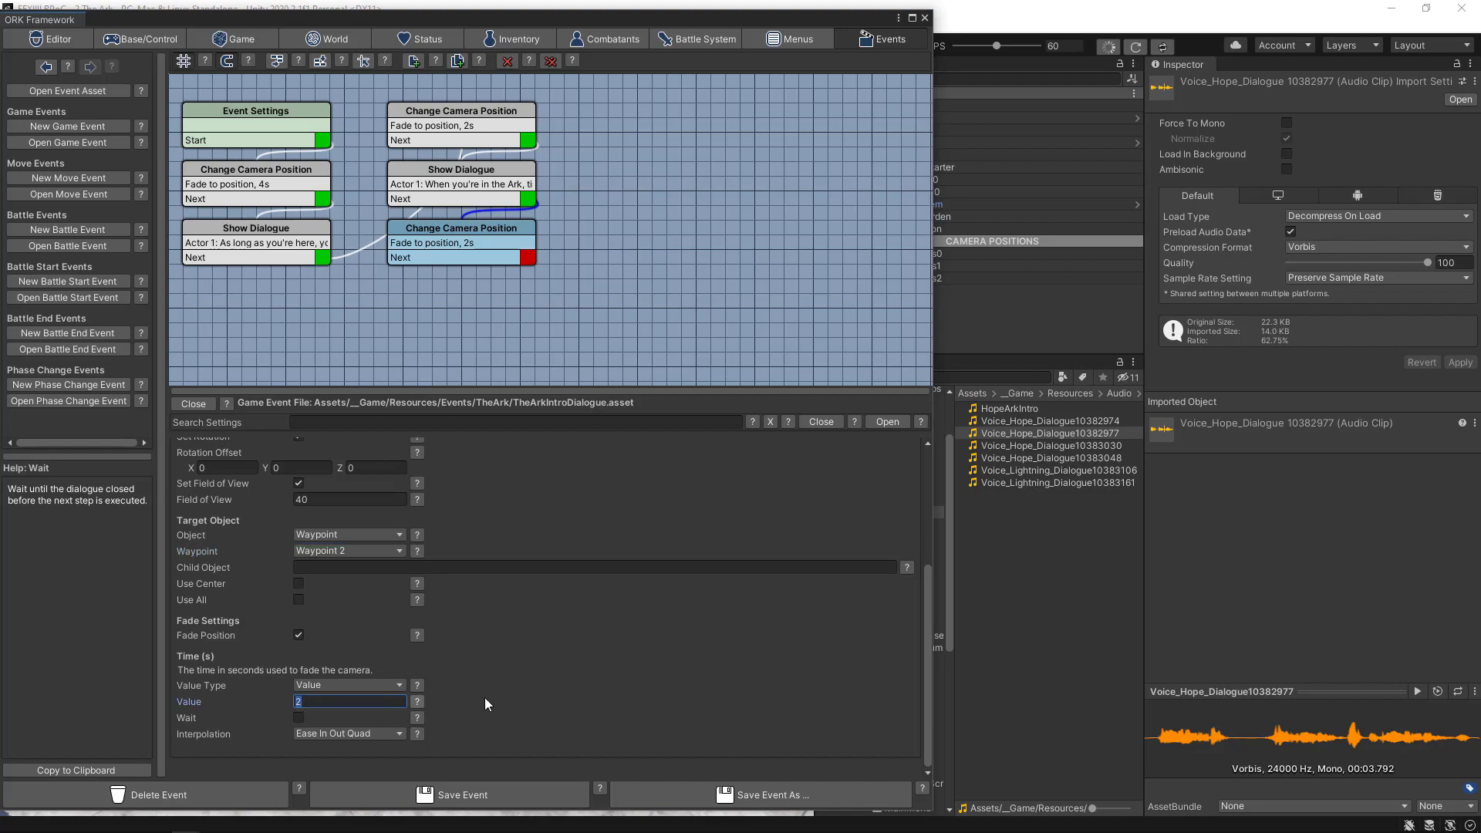
type("4")
mouse_move(574, 390)
left_mouse_down()
mouse_move(577, 404)
mouse_move(579, 377)
left_mouse_up()
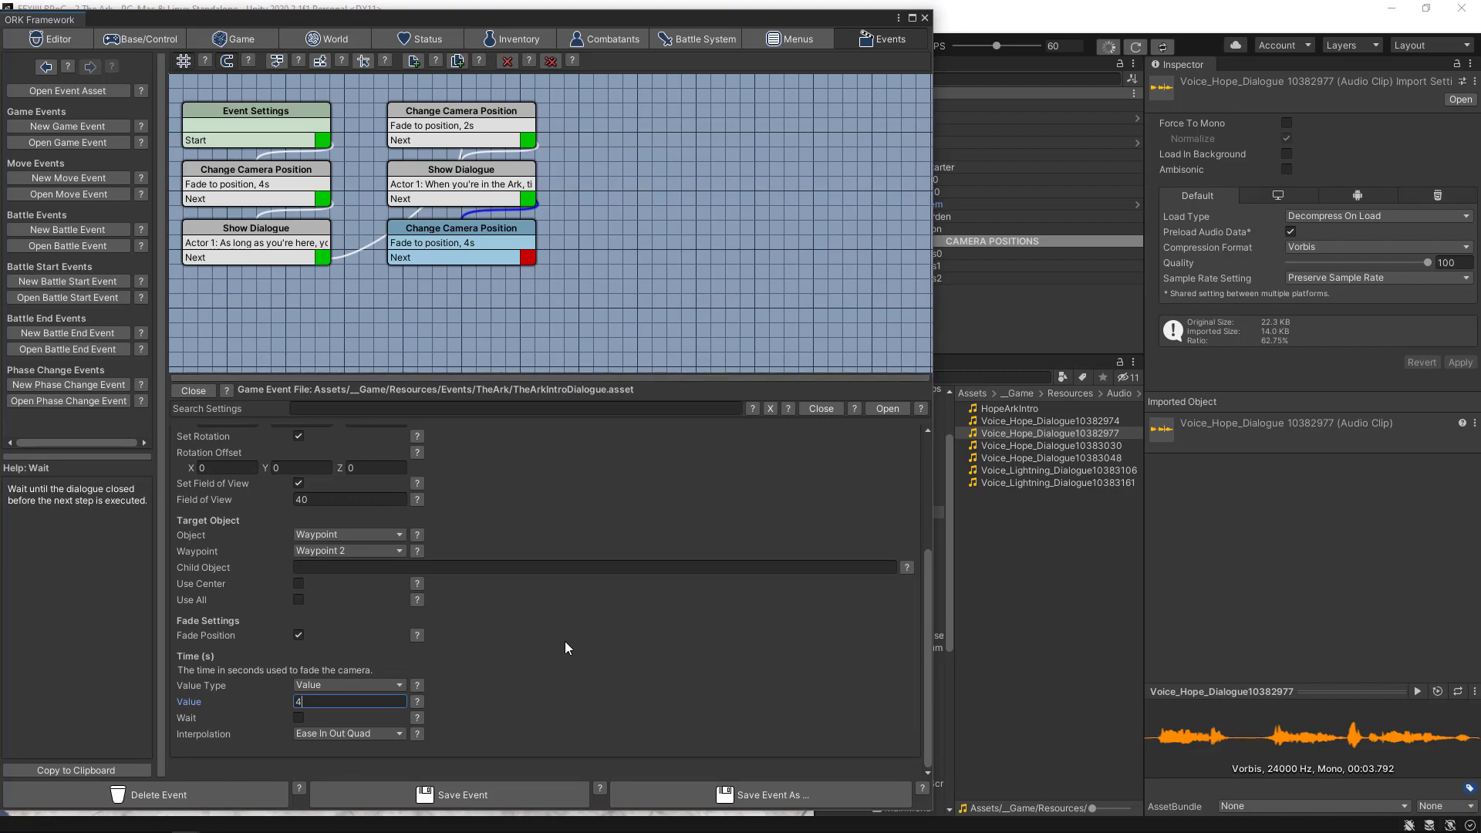
scroll(566, 642, "up", 5)
scroll(565, 641, "down", 5)
- Duplicate the second Show Dialogue node, start a new column with the copy and connect the Waypoint 2 camera node's Next slot to it
right_click(465, 165)
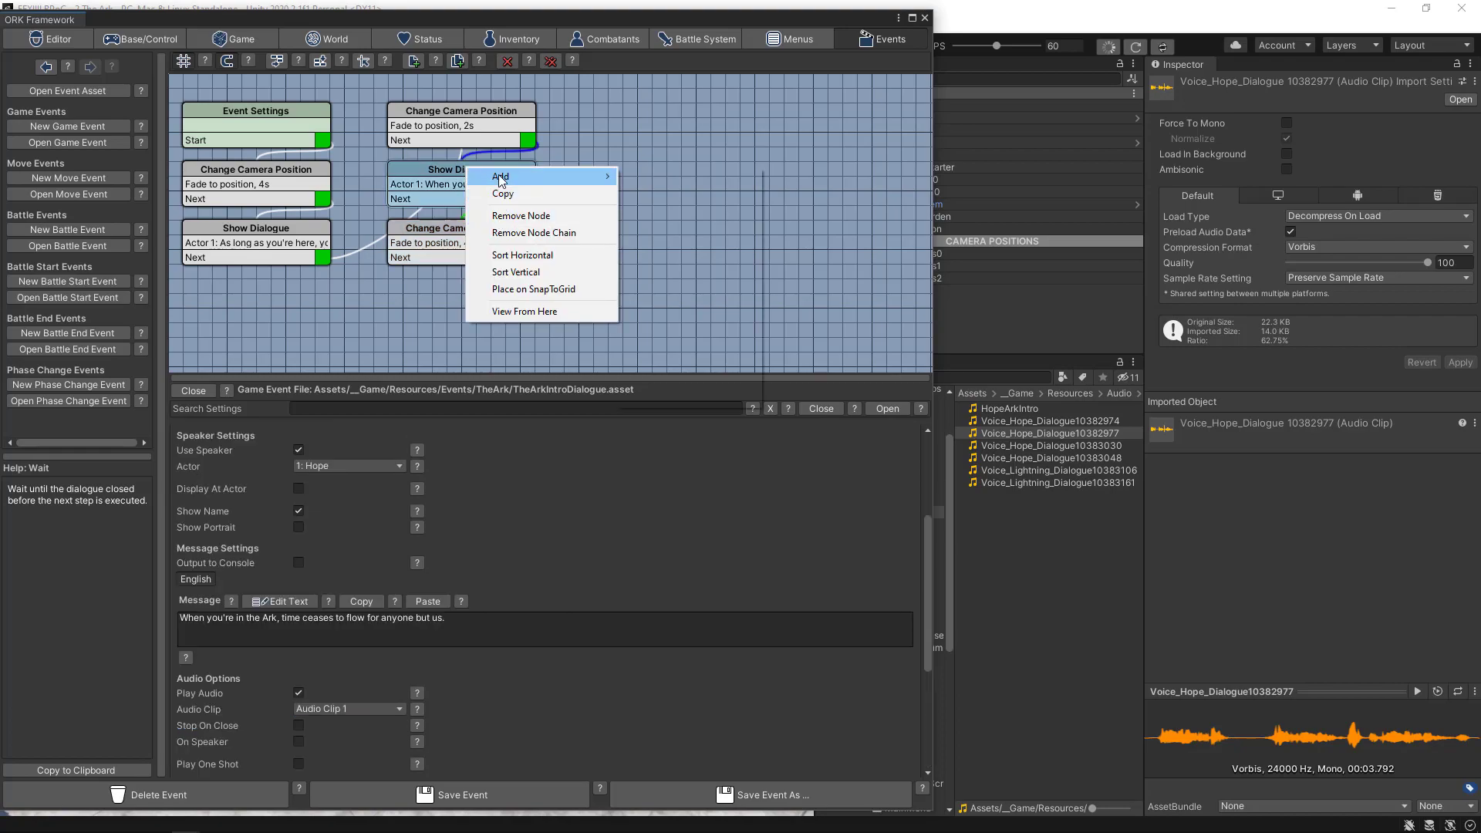
left_click(496, 195)
left_click_drag(497, 187, 668, 114)
left_click_drag(527, 259, 669, 117)
left_click(683, 116)
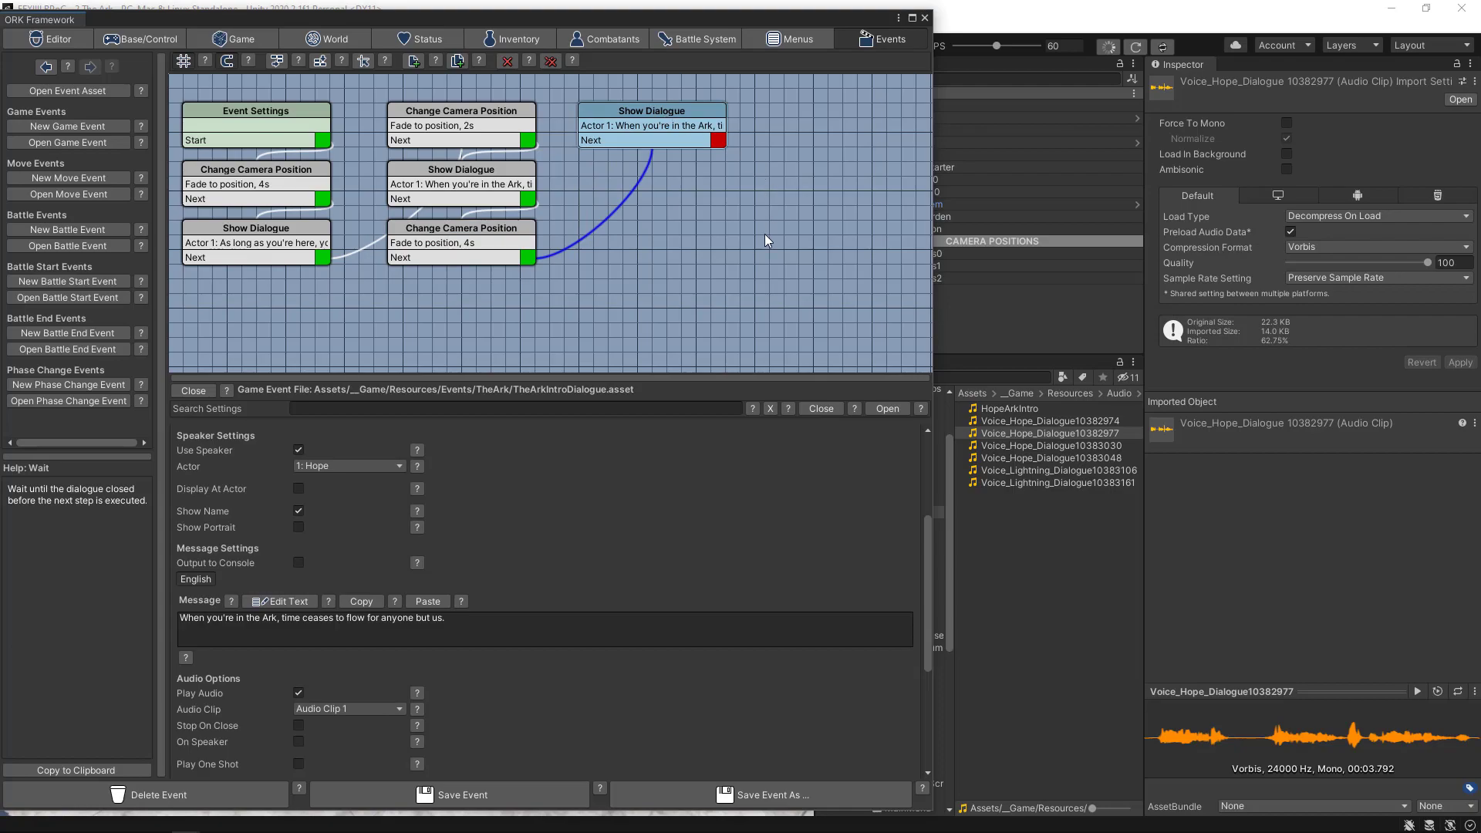
- Change the speaking actor of the third Show Dialogue node to 2: Lightning
left_click_drag(693, 377, 693, 300)
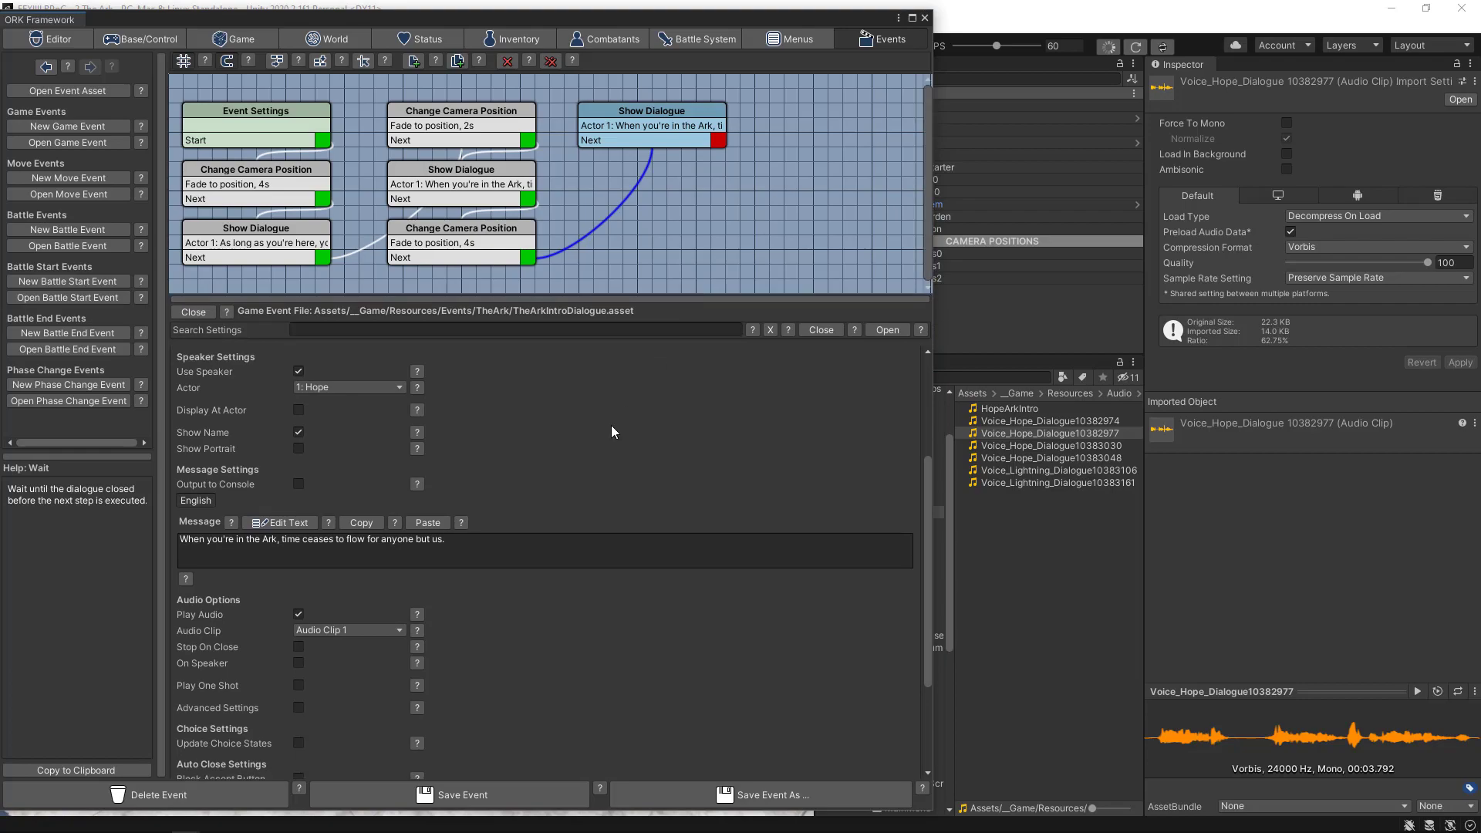
scroll(641, 443, "up", 4)
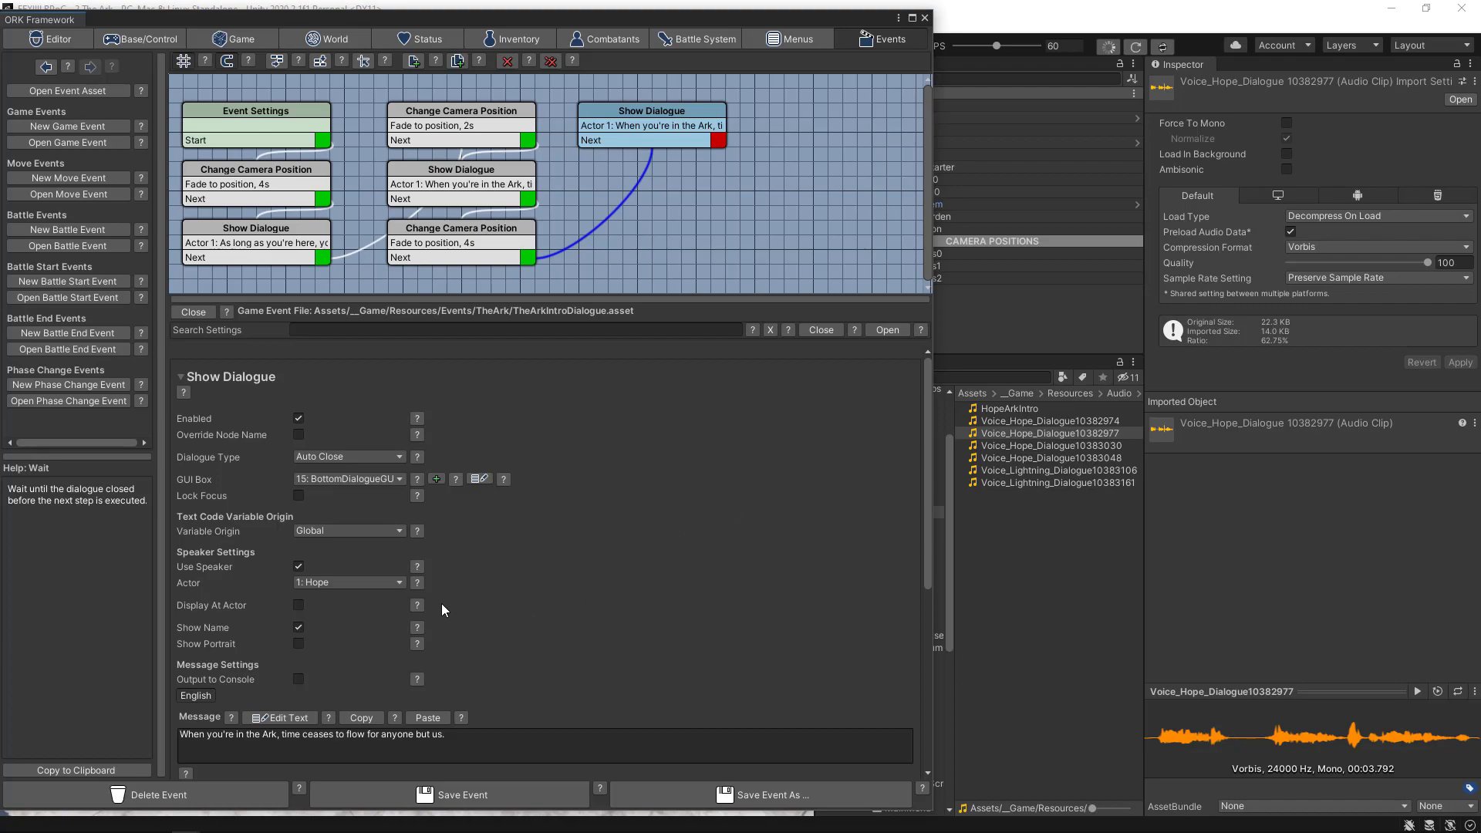
left_click(362, 581)
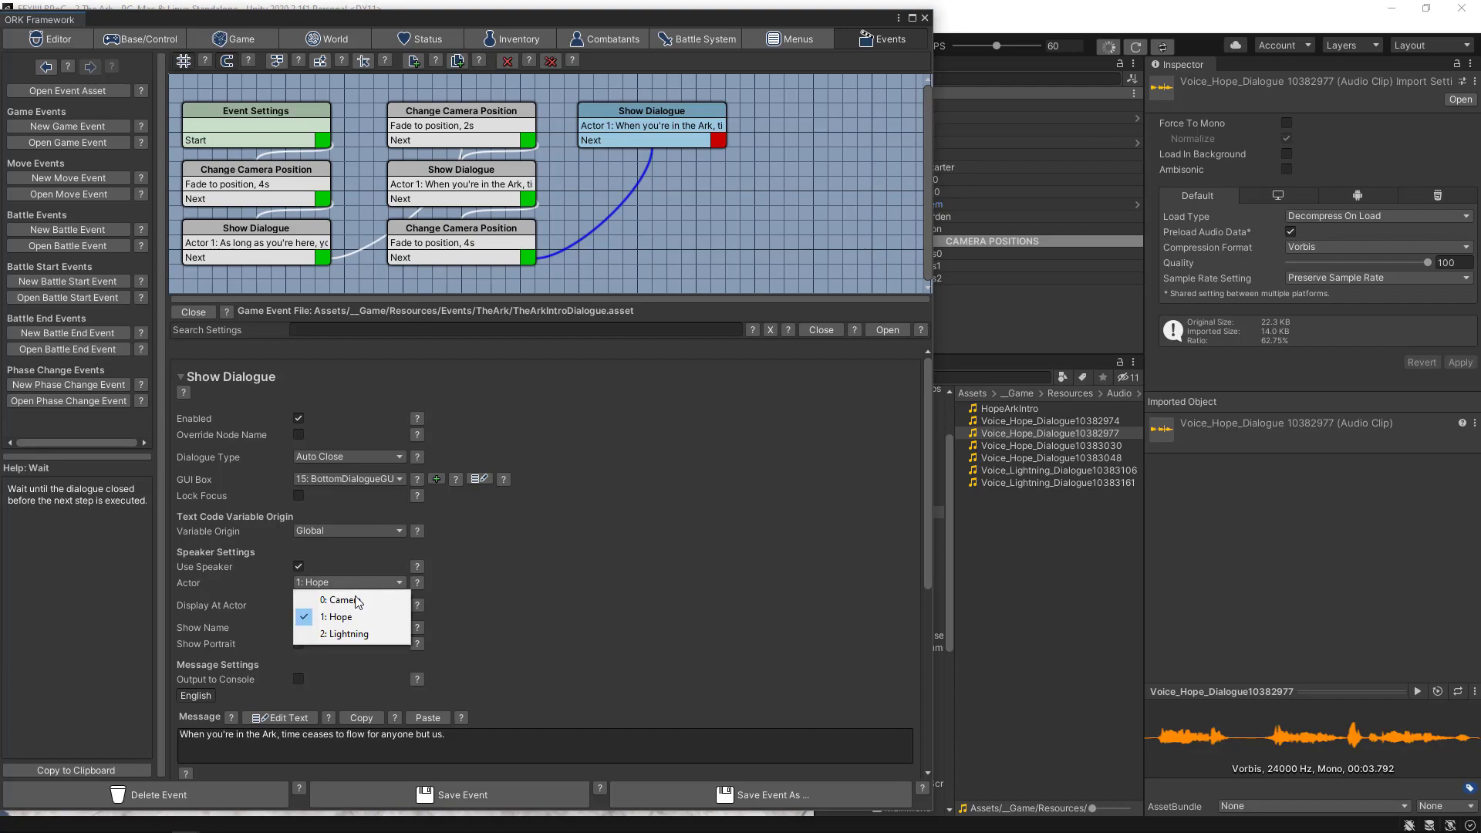
left_click(339, 633)
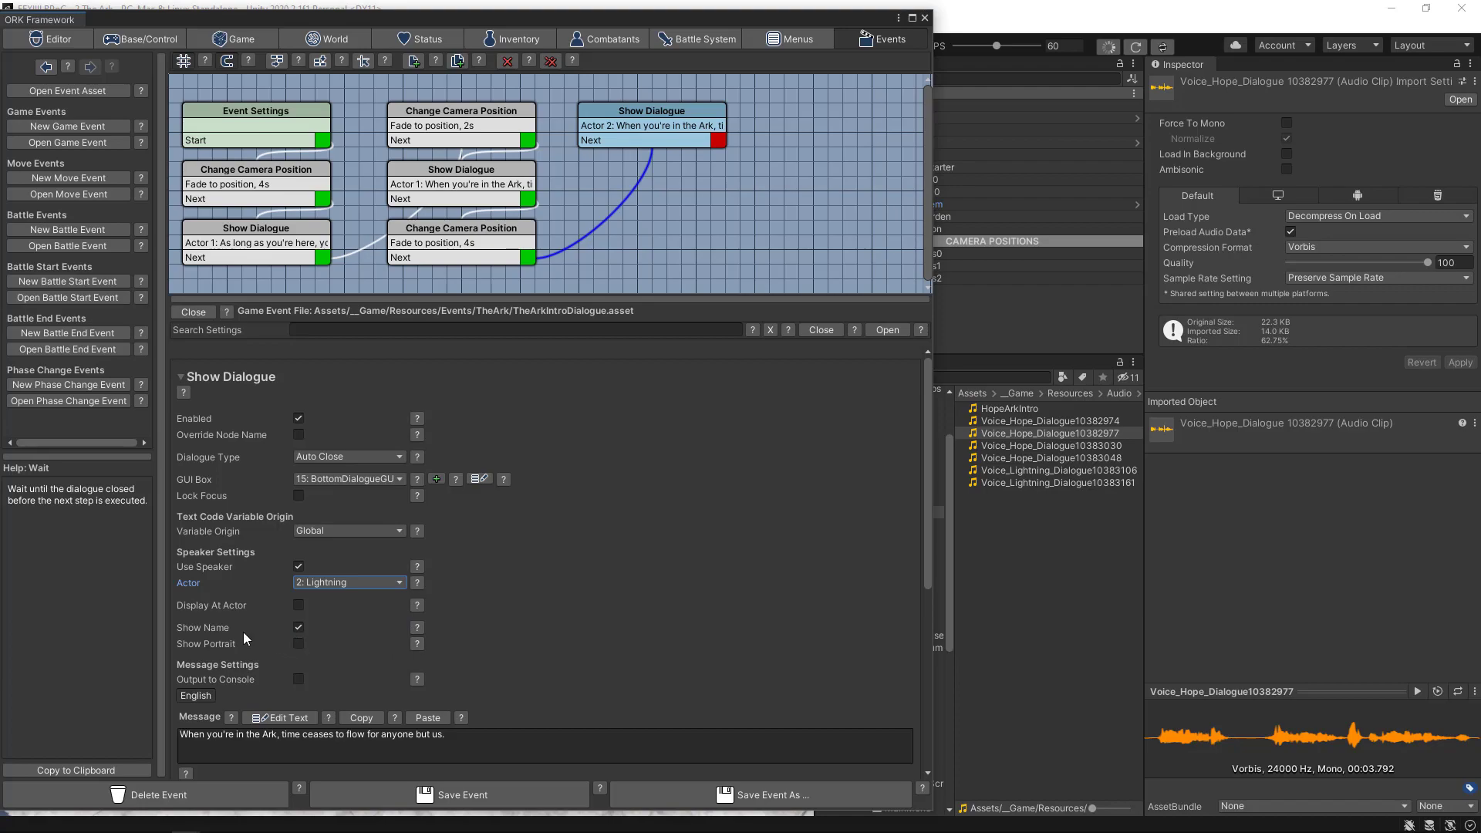
- Replace the third Show Dialogue's message with Lightning's line from the script, "Is that all God can do?"
scroll(748, 560, "down", 3)
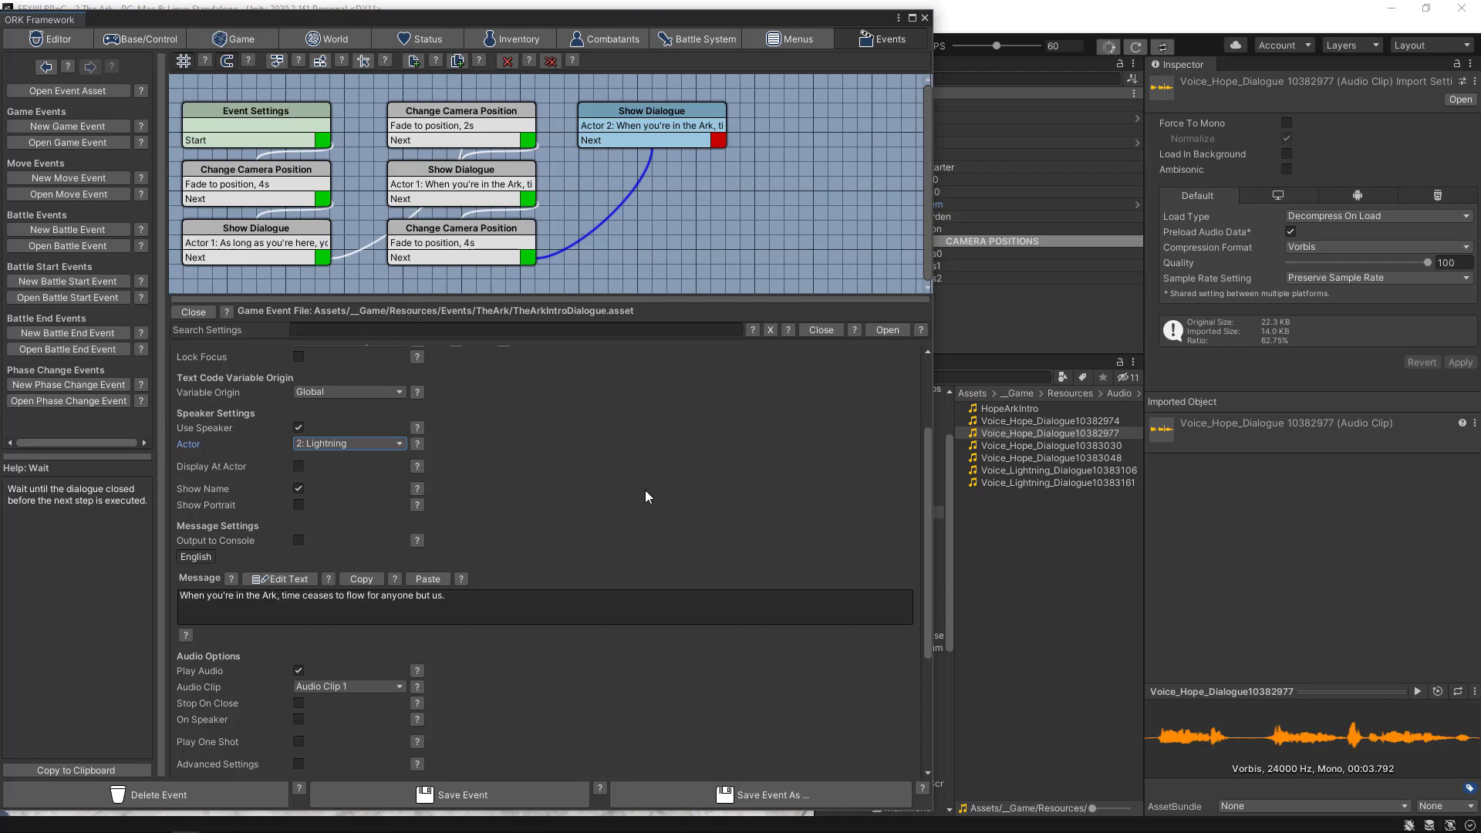
scroll(646, 496, "down", 4)
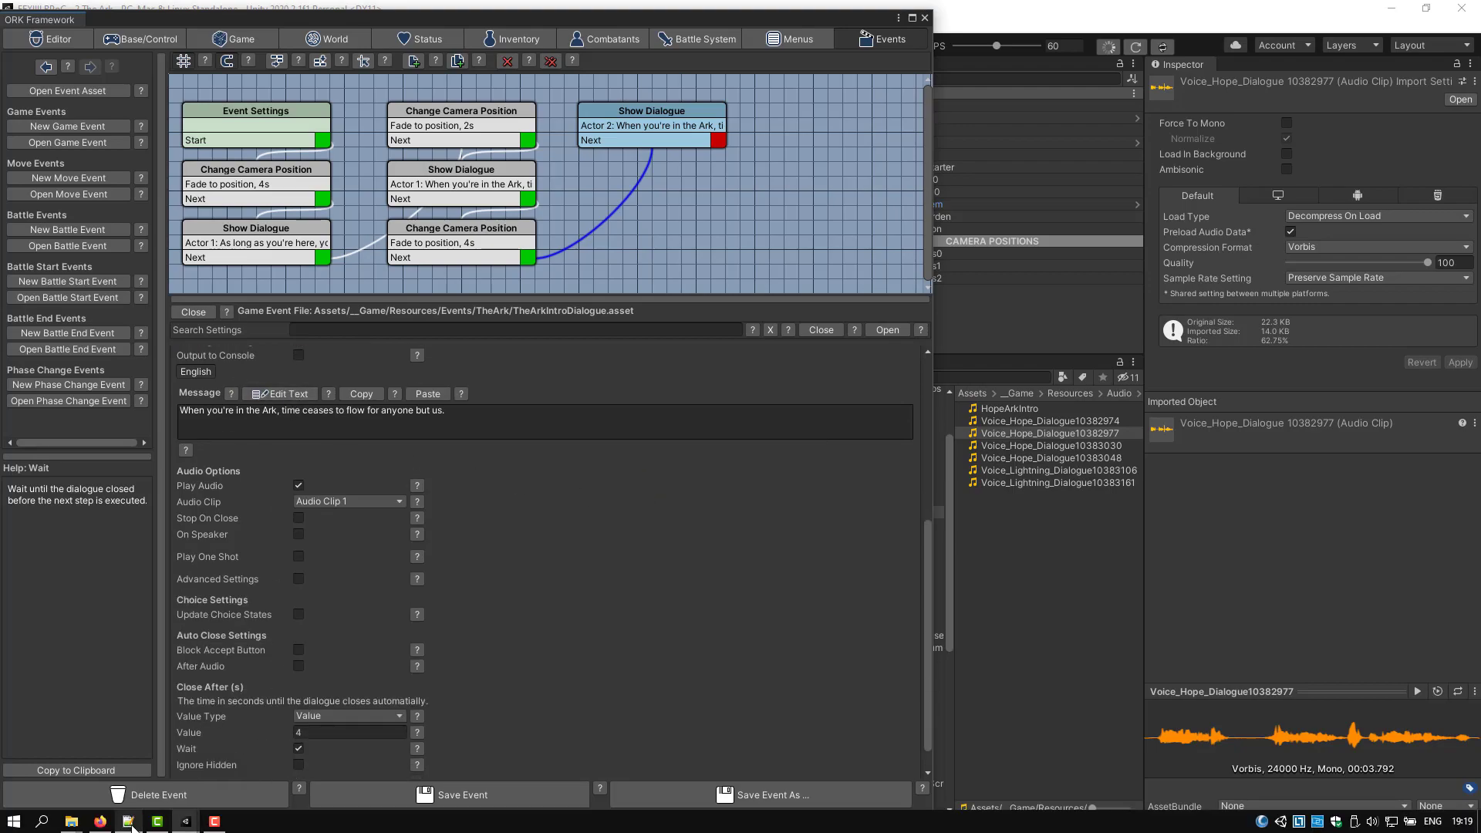
left_click(128, 823)
left_click_drag(438, 382, 241, 383)
key("ctrl+c")
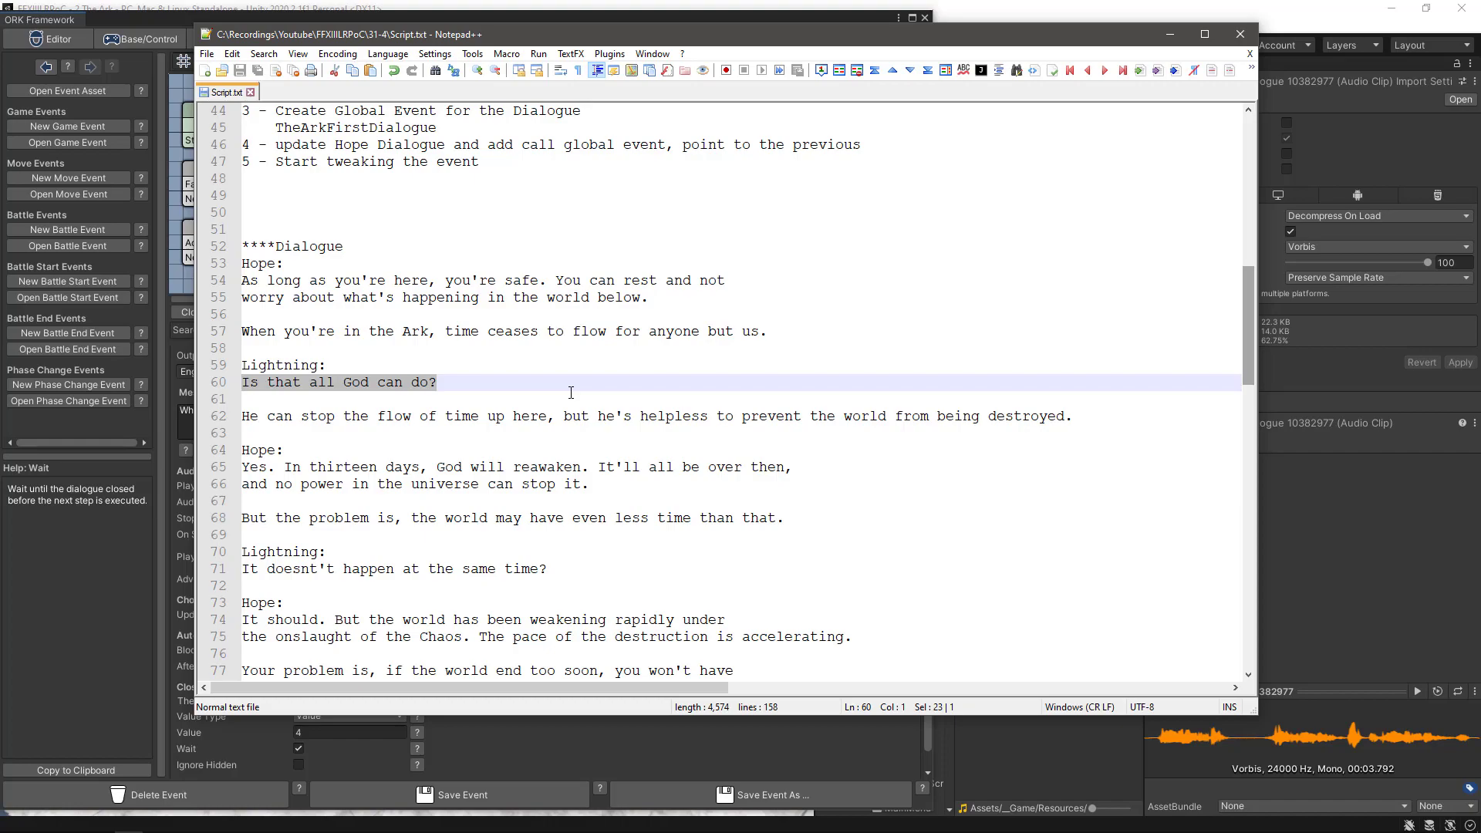
left_click(1170, 34)
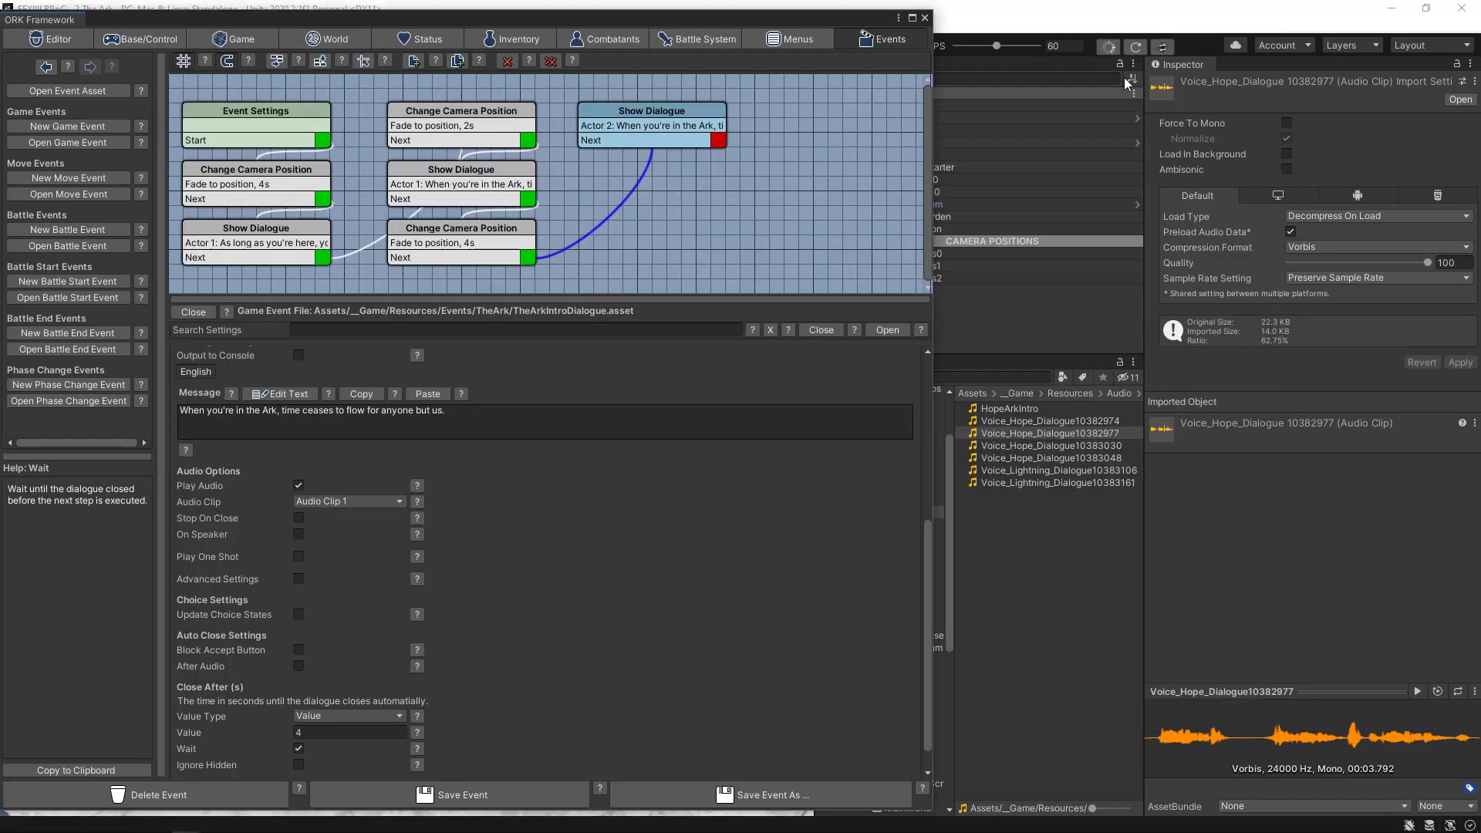
left_click(290, 393)
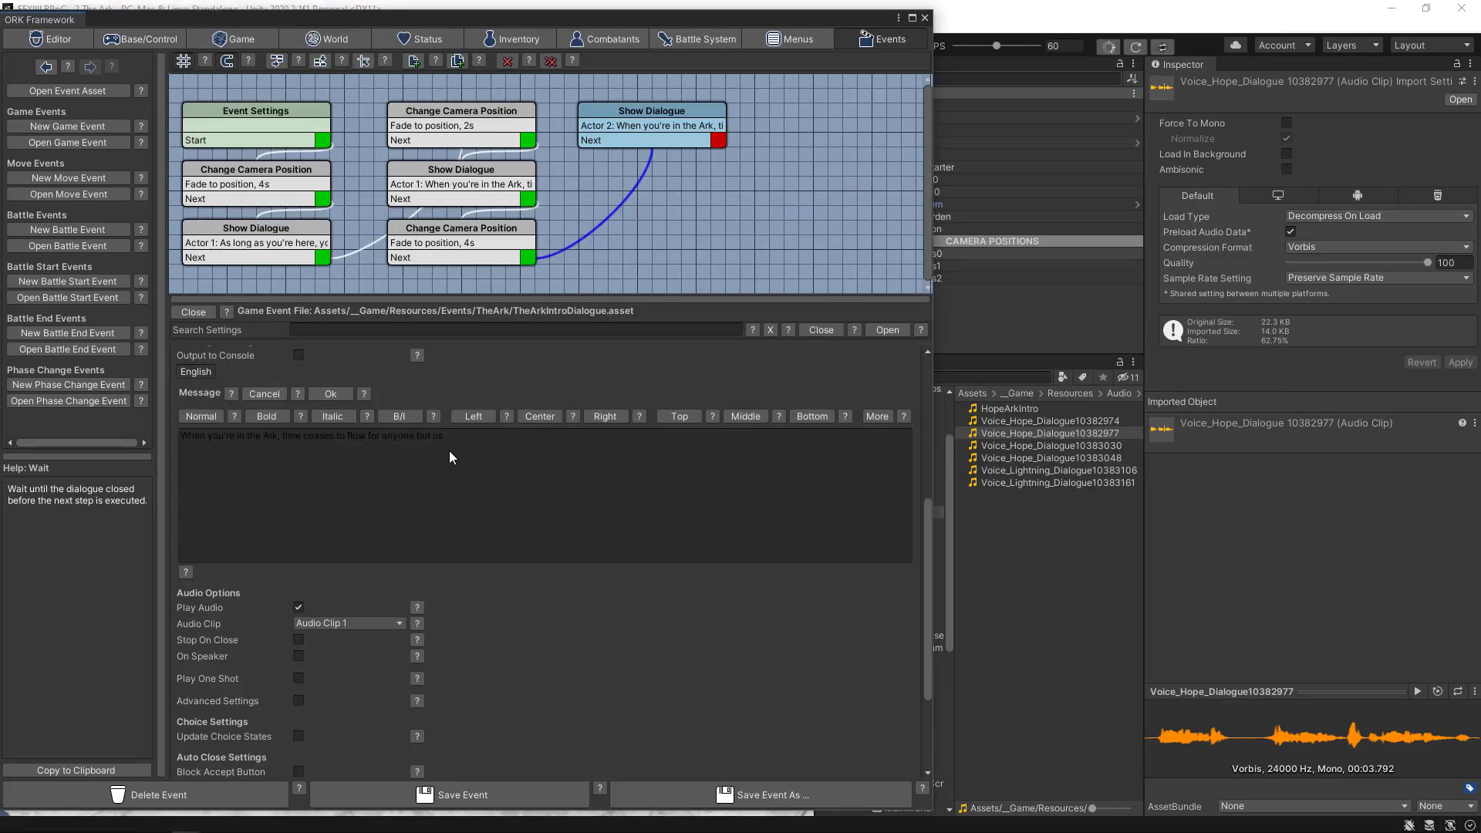
left_click_drag(458, 438, 170, 433)
key("ctrl+v")
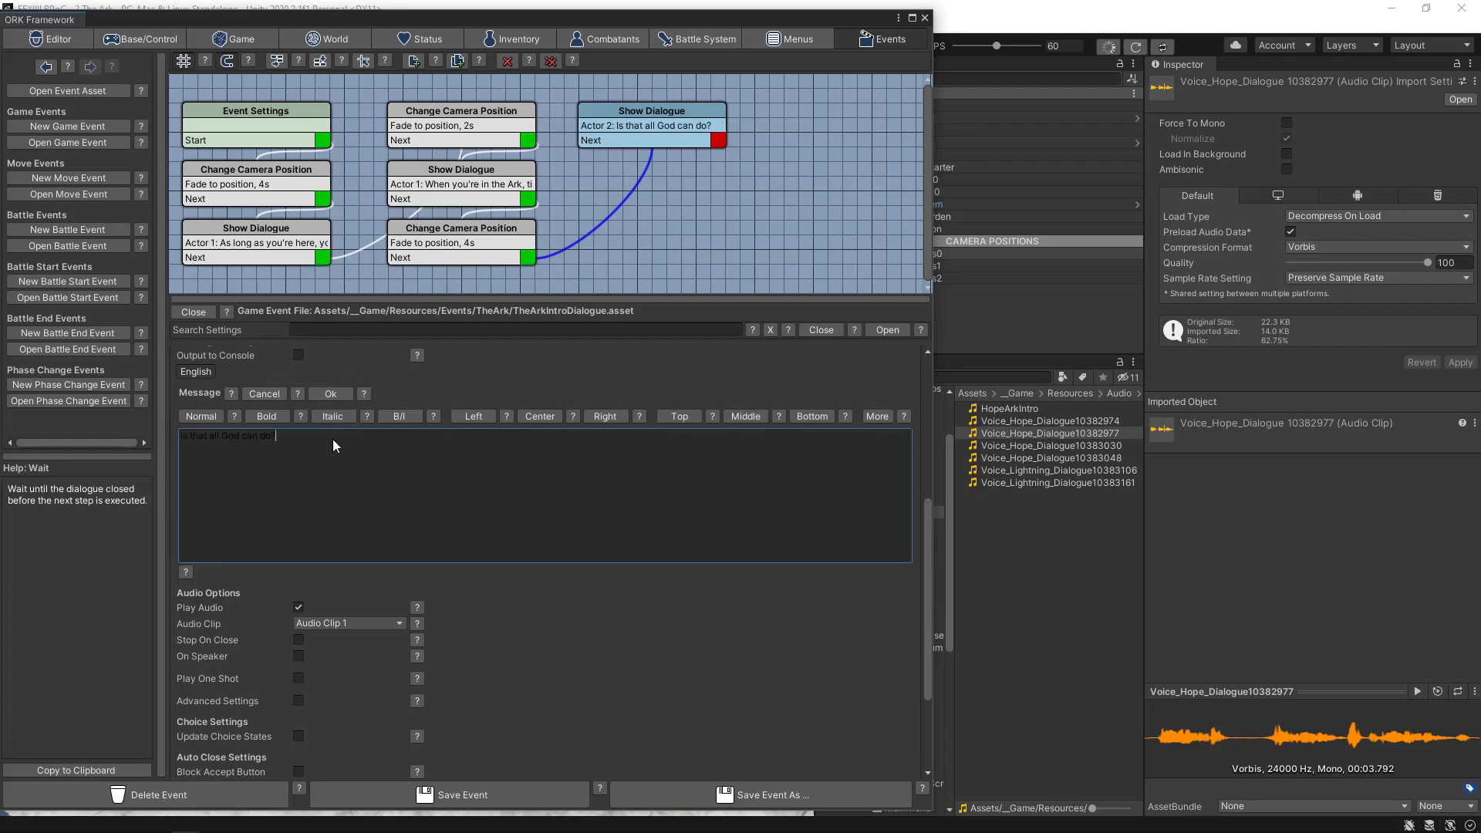
left_click(327, 394)
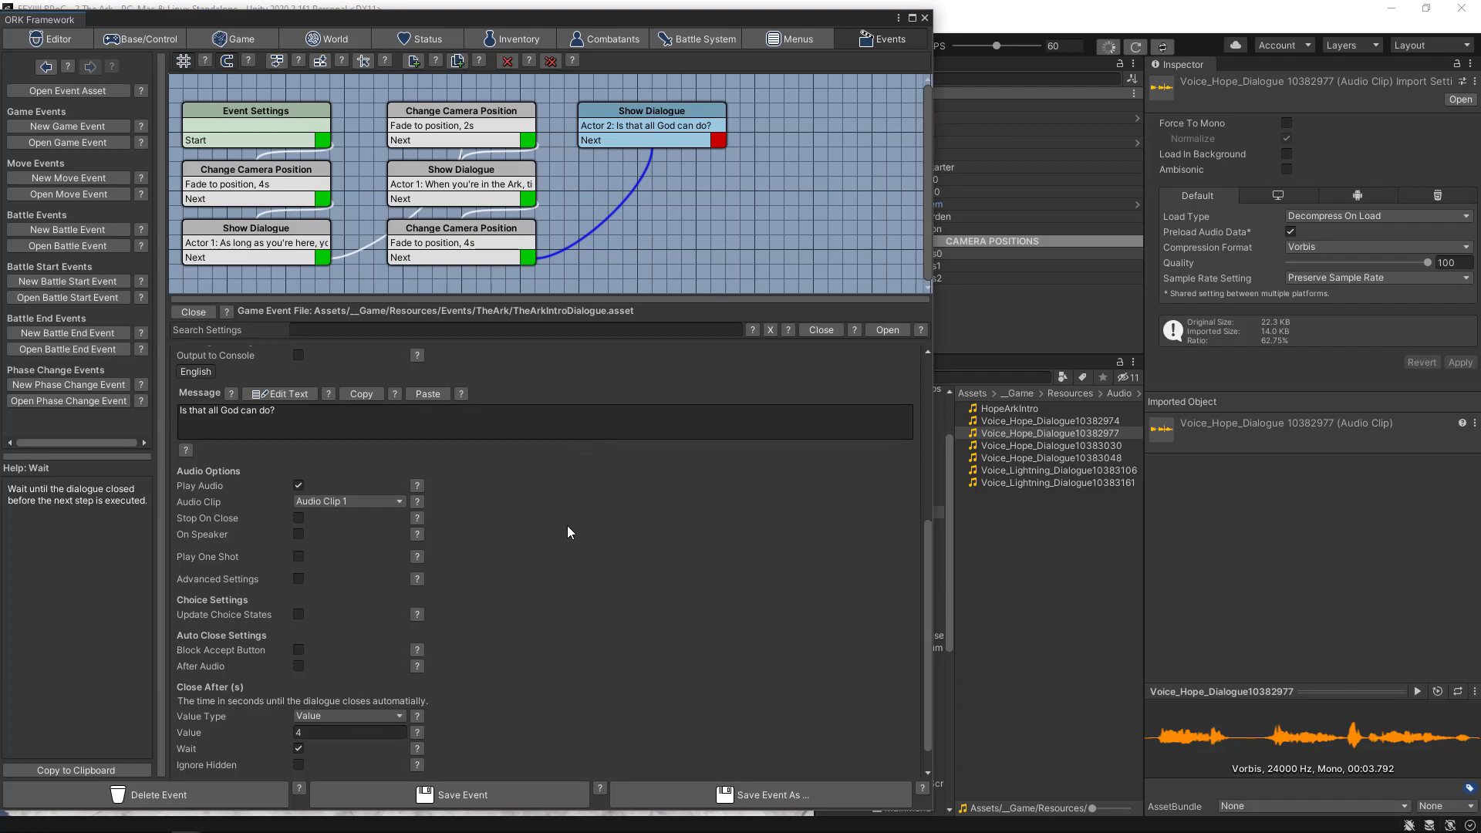
- Assign Audio Clip 2 to the third Show Dialogue and set it to close after 2 seconds, checking the Voice_Lightning_Dialogue10383106 clip's length
scroll(568, 526, "down", 1)
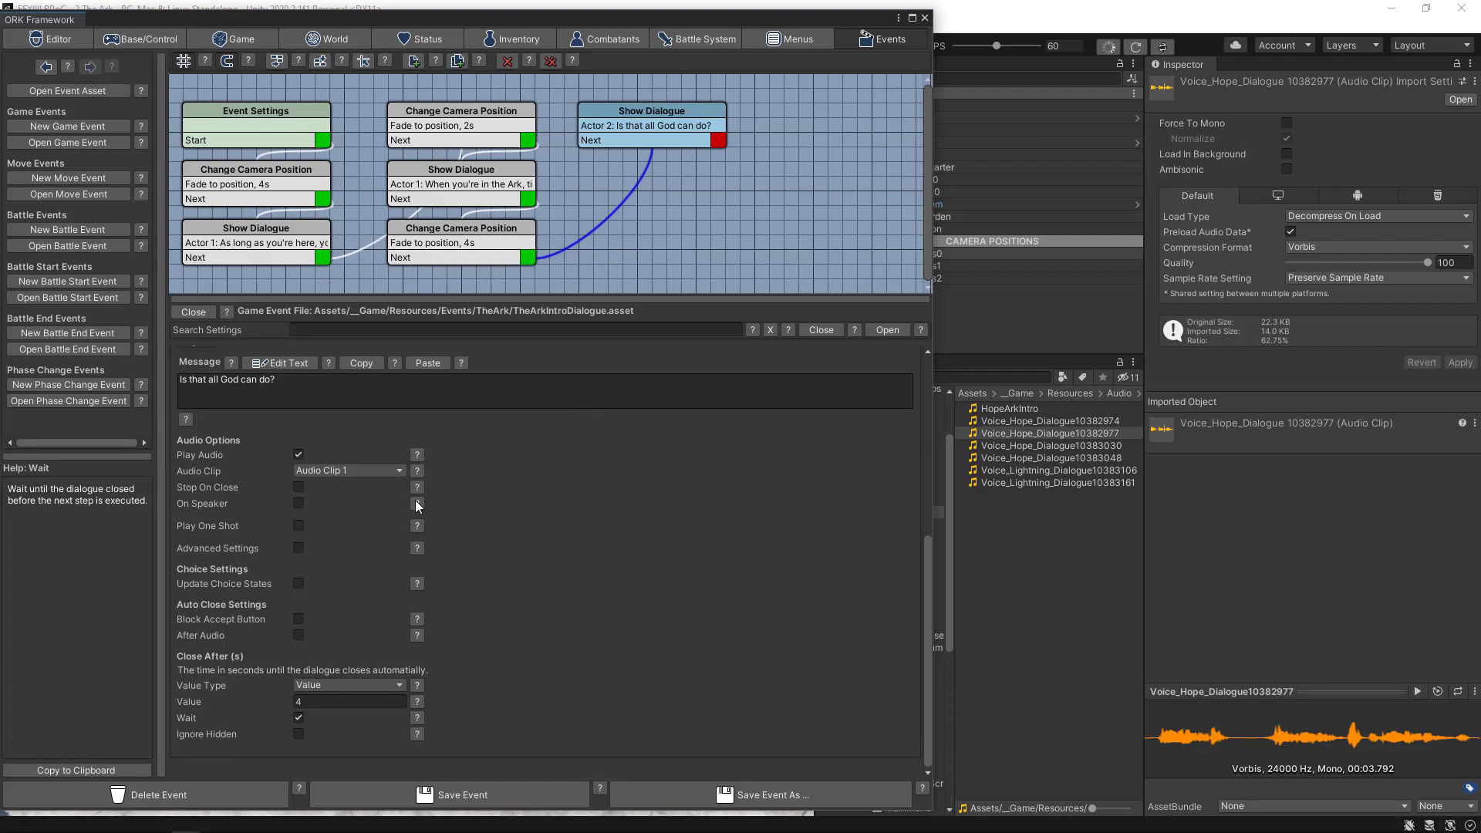
left_click(364, 473)
left_click(359, 523)
left_click(1064, 470)
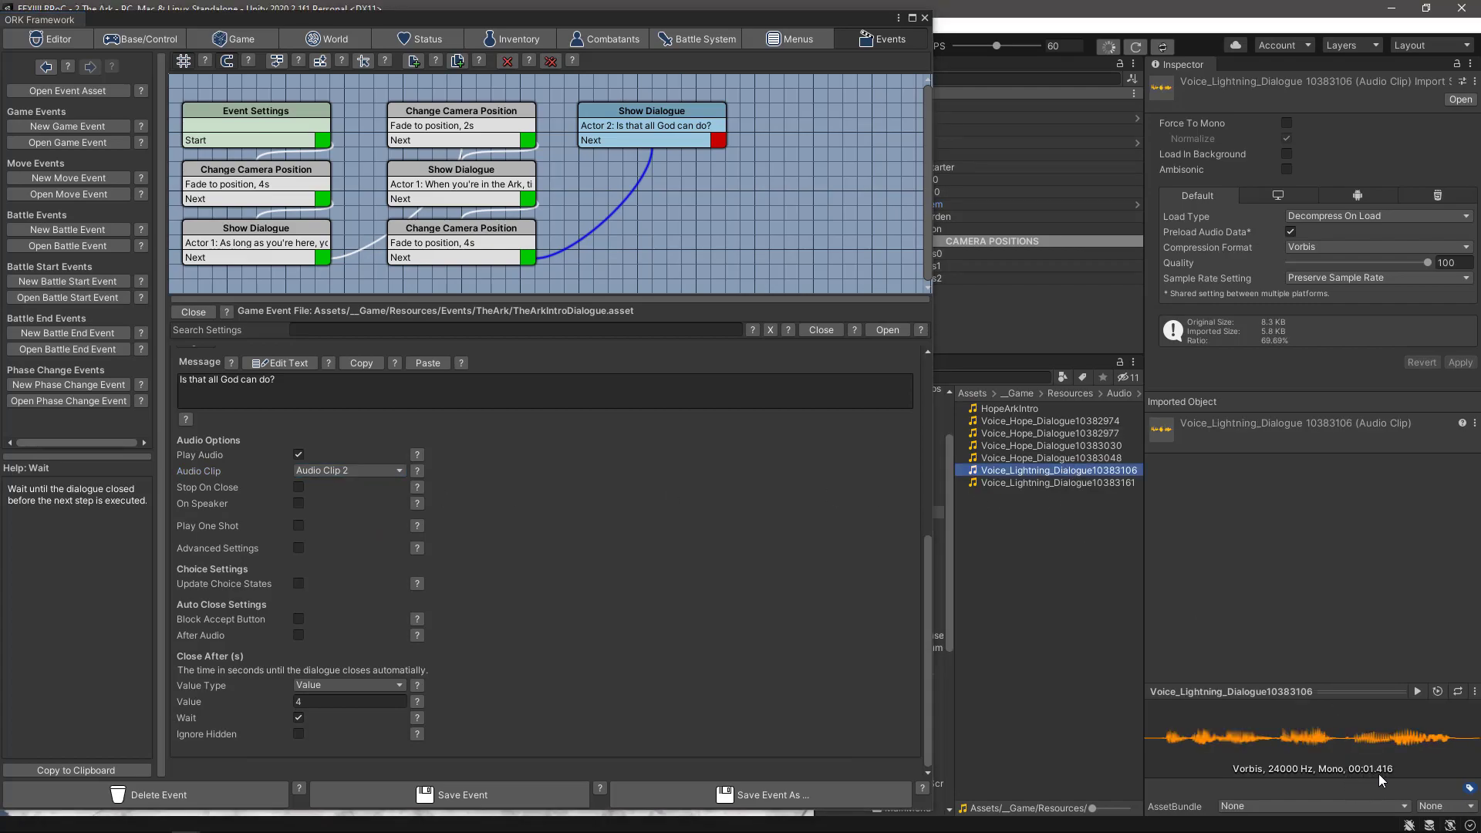
left_click(321, 701)
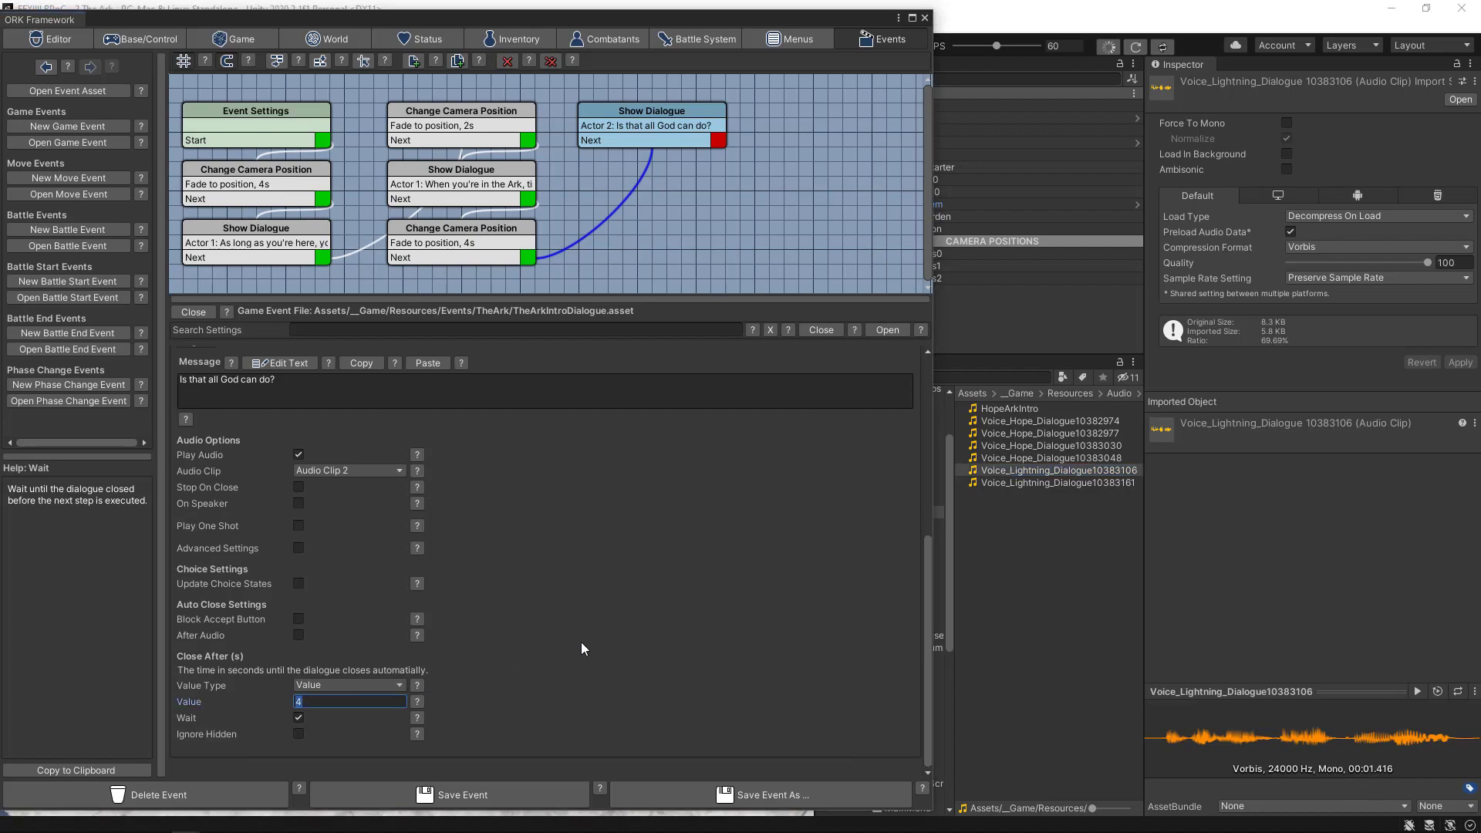
type("2")
- Duplicate Lightning's Show Dialogue node, place the copy directly below it and connect the original's Next slot to the copy
left_click(647, 109)
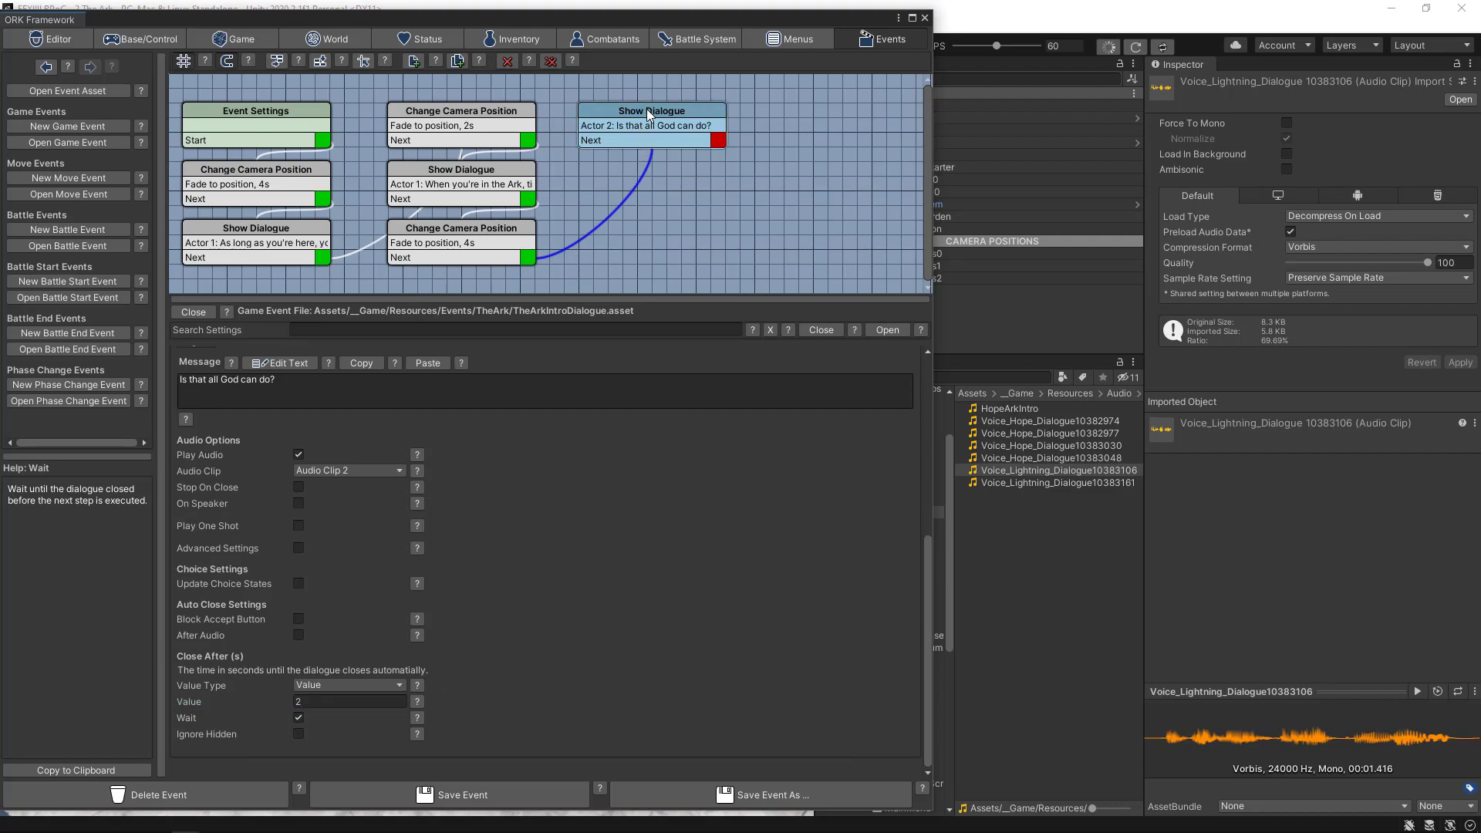
right_click(646, 108)
left_click(701, 136)
left_click_drag(668, 127, 669, 170)
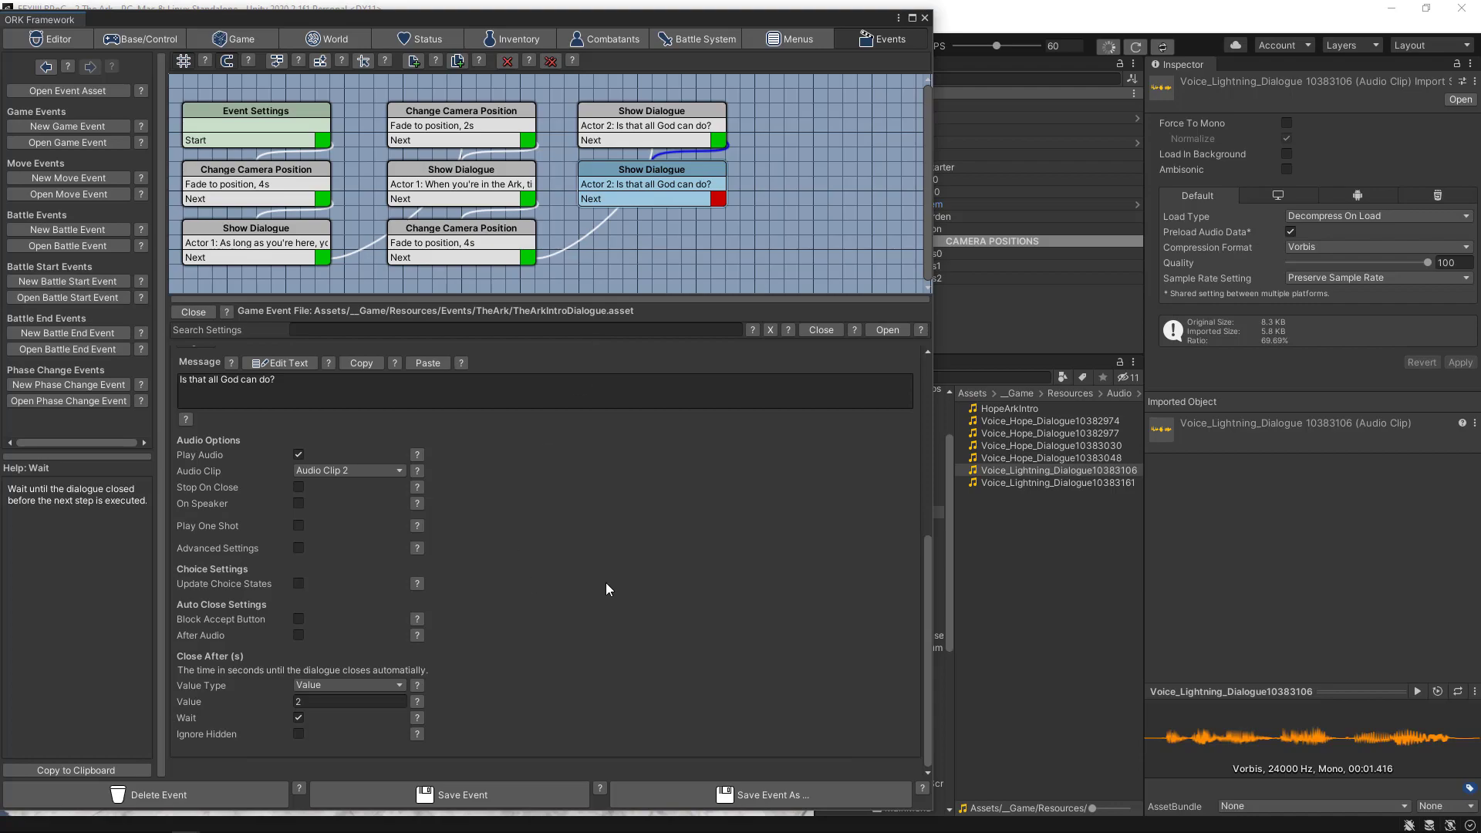
- Set the copied dialogue's message to "He can stop the flow of time up here, but he's helpless to prevent the world from being destroyed."
scroll(605, 582, "up", 6)
scroll(606, 589, "up", 2)
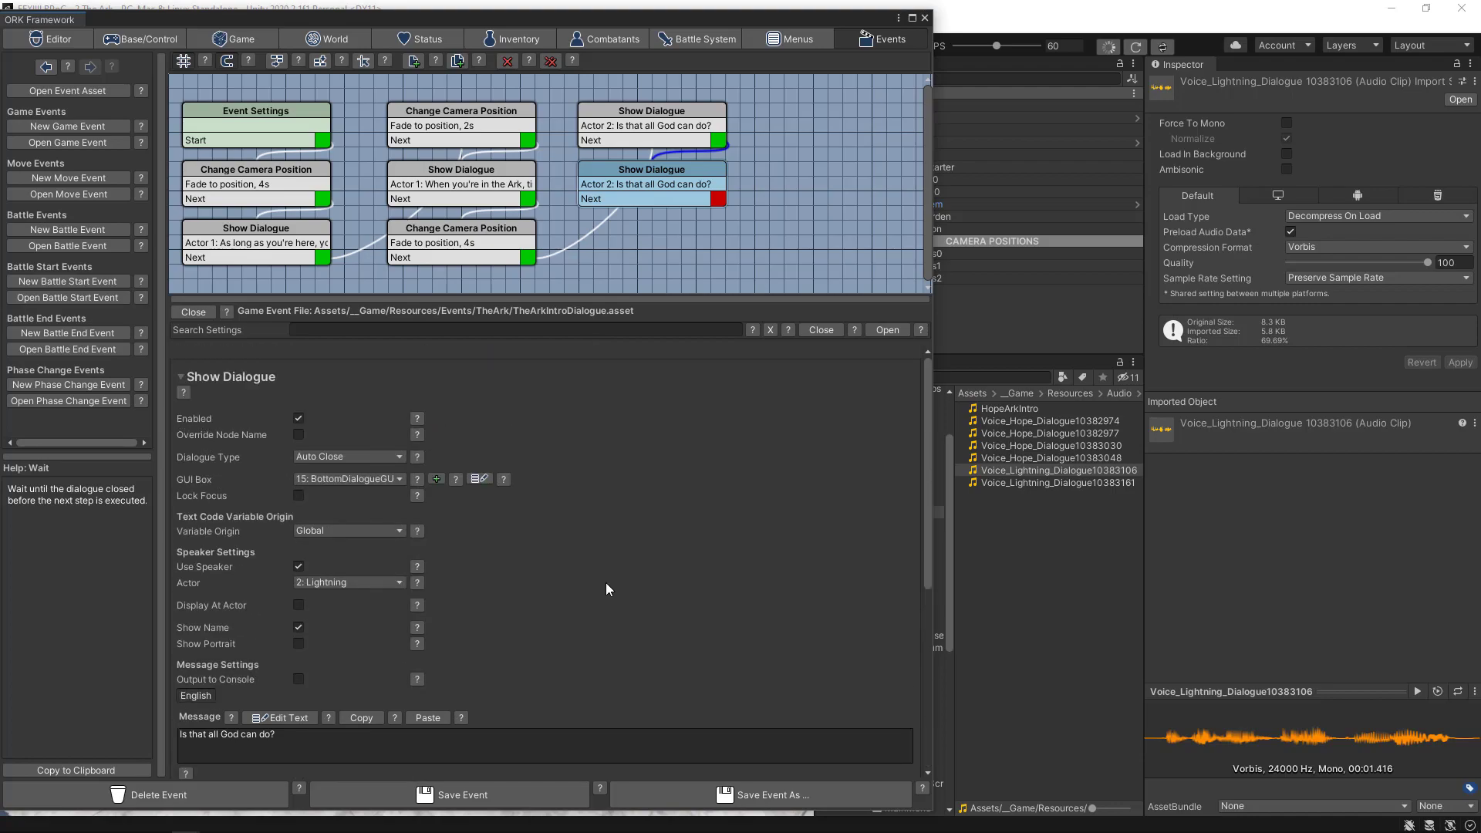
scroll(595, 590, "down", 4)
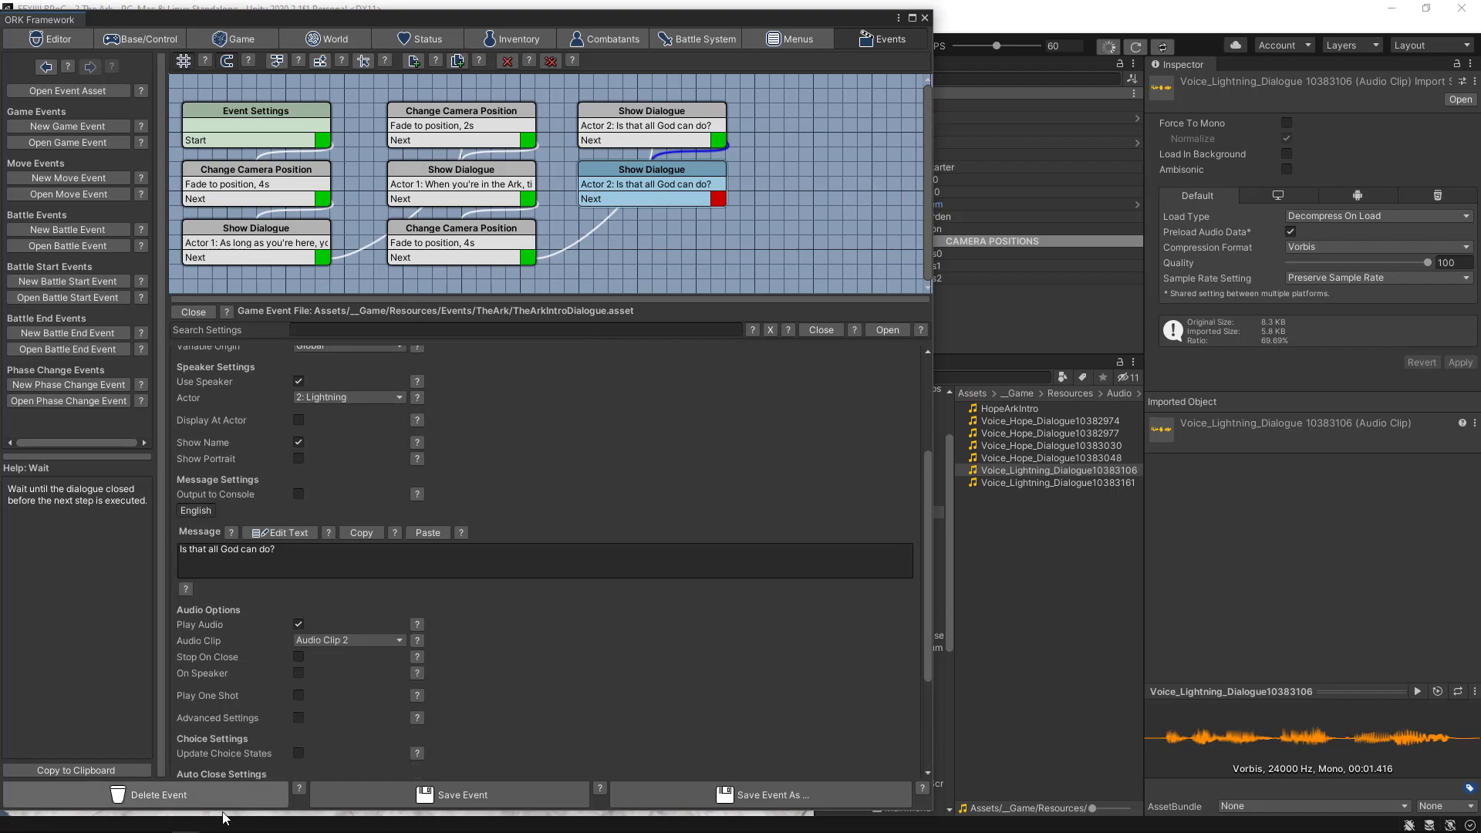
left_click(128, 823)
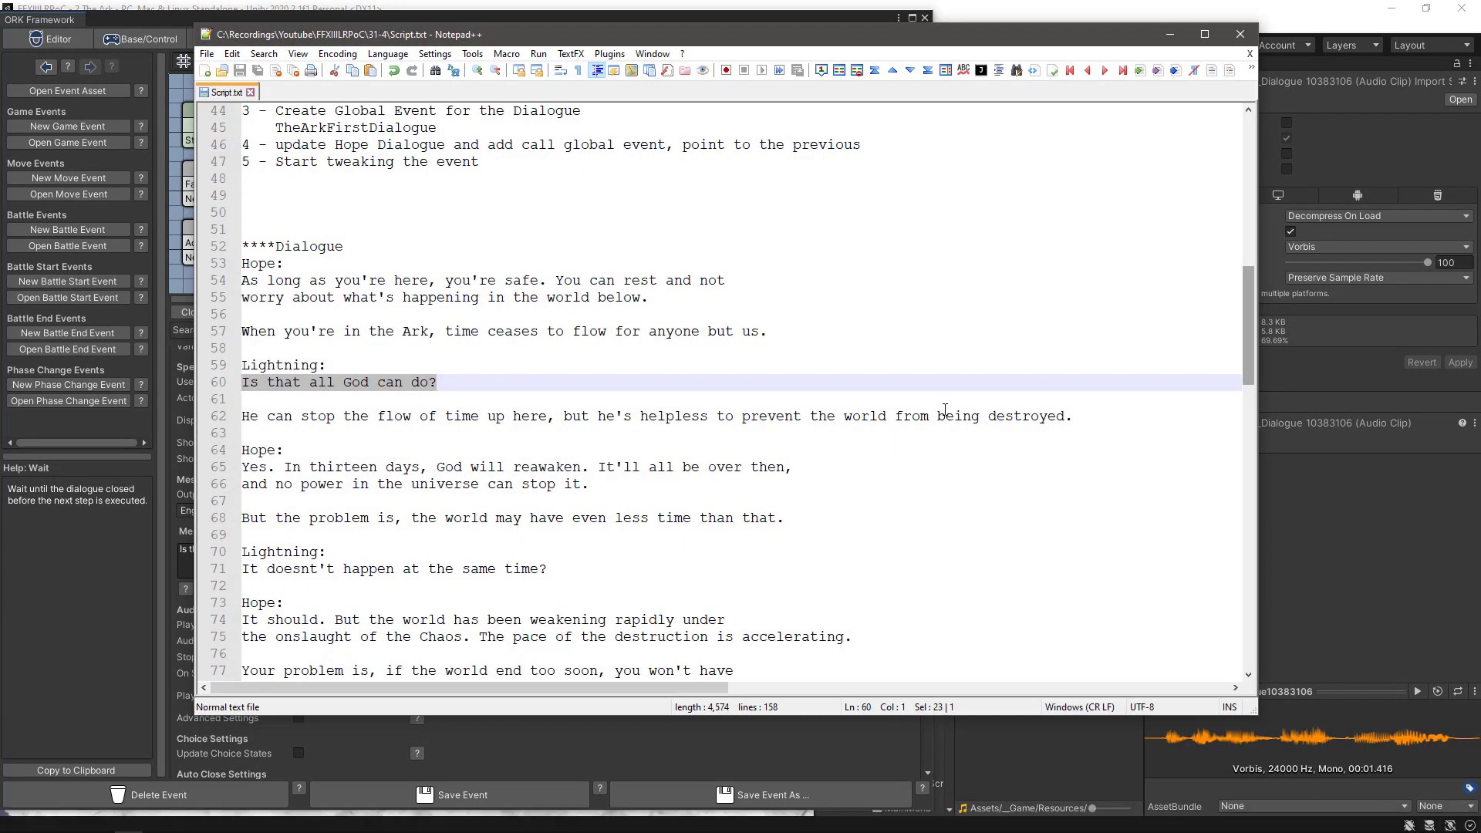
left_click_drag(1071, 419, 232, 423)
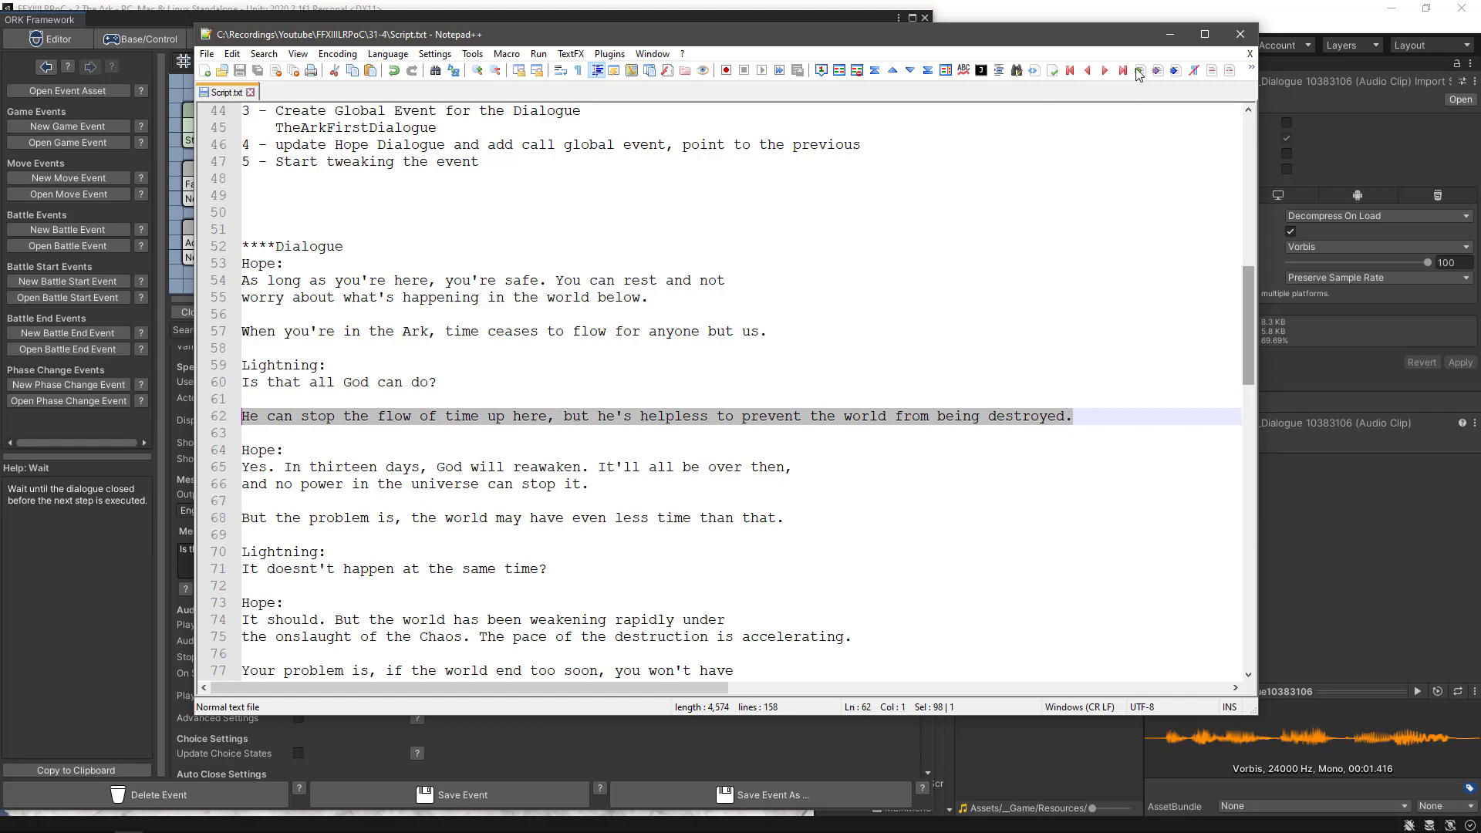
left_click(1171, 34)
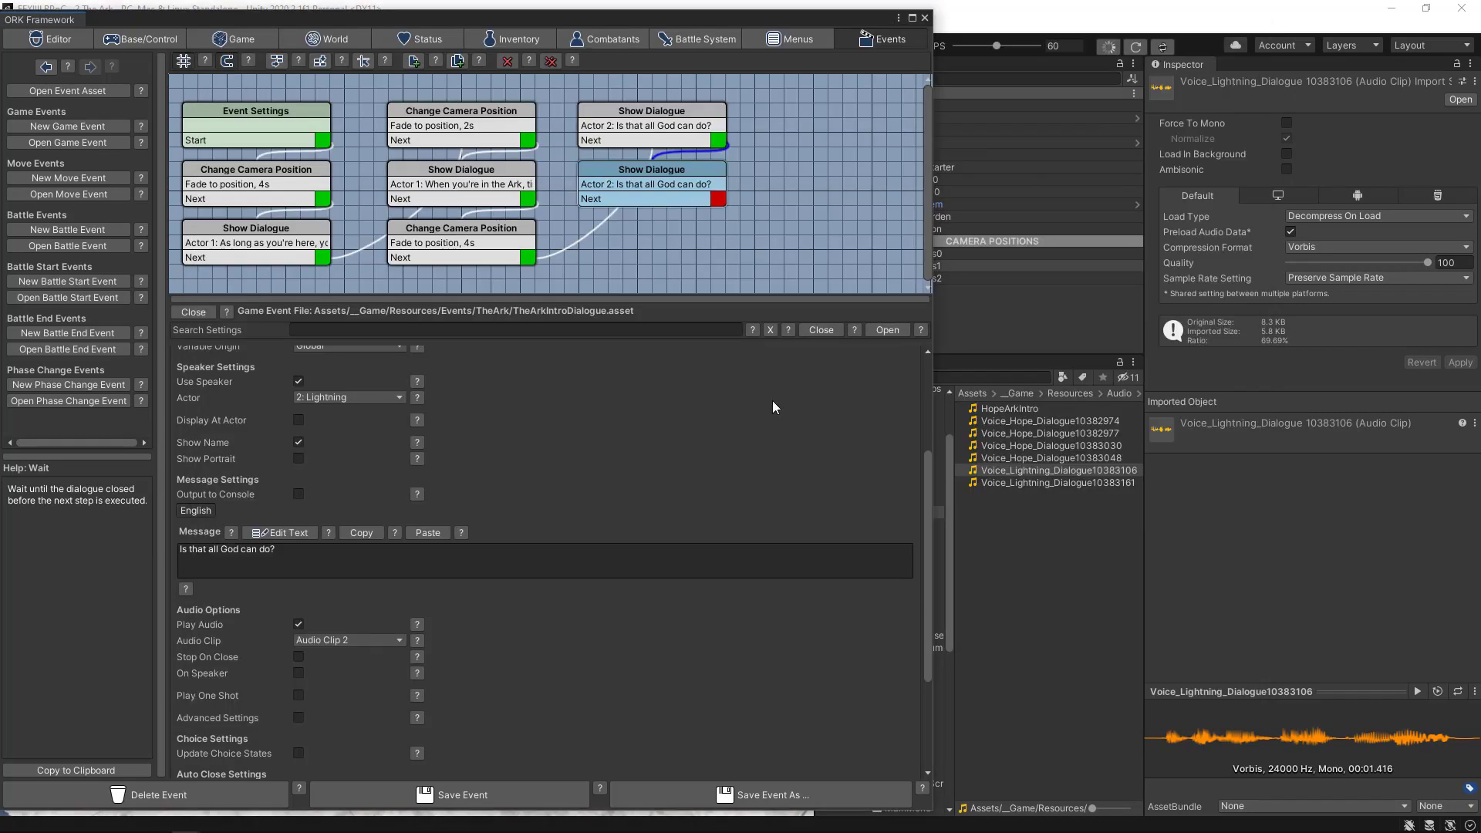
left_click(274, 535)
left_click(295, 580)
key("ctrl+a")
type("He can stop the flow of time here, but he's helpless to prevent the world from being destroyed.")
left_click(328, 533)
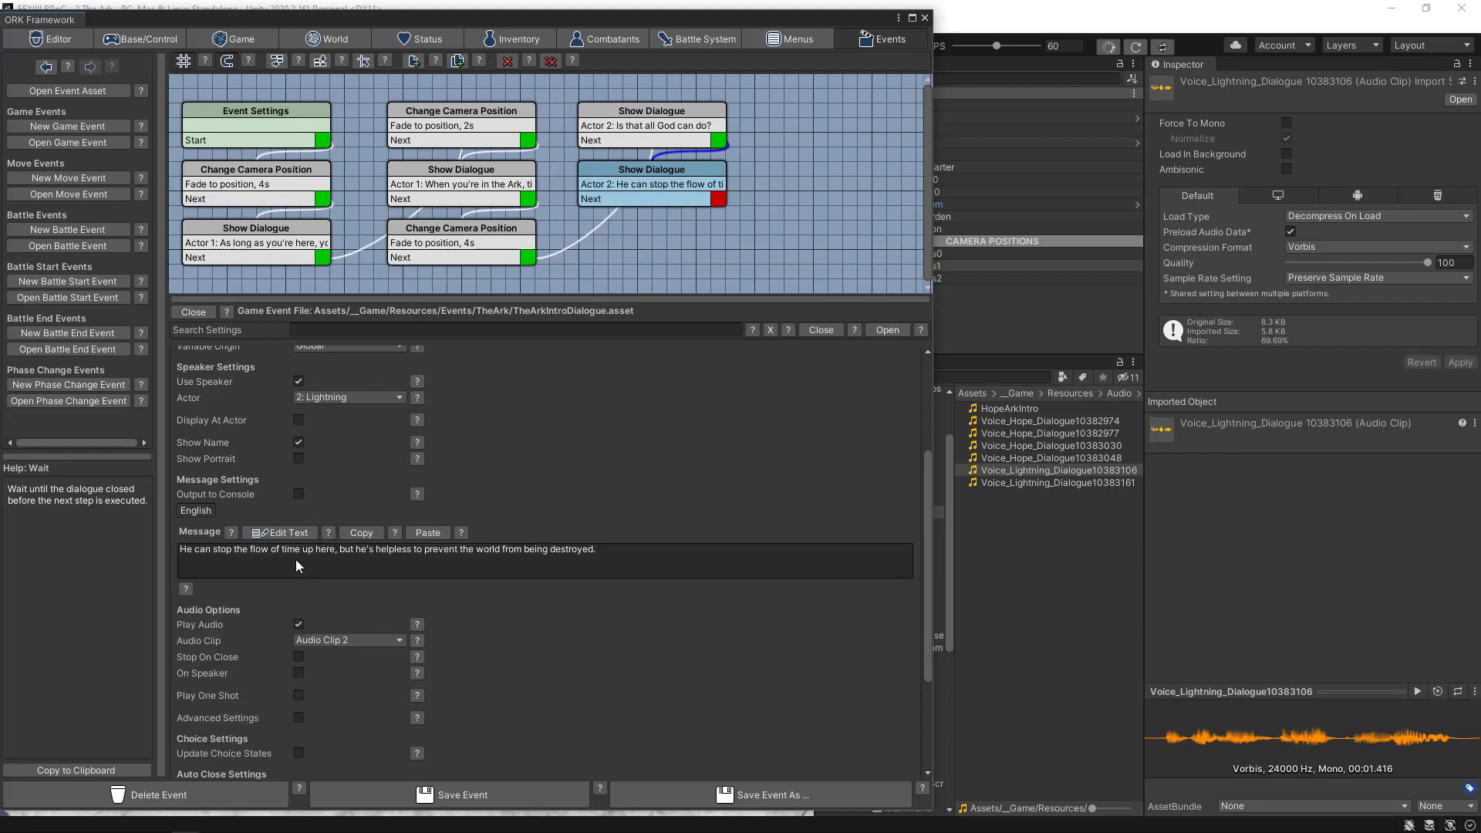
- Give the fourth Show Dialogue Audio Clip 3, make it close after 5 seconds to fit Voice_Lightning_Dialogue10383161, and save the event
scroll(665, 637, "down", 4)
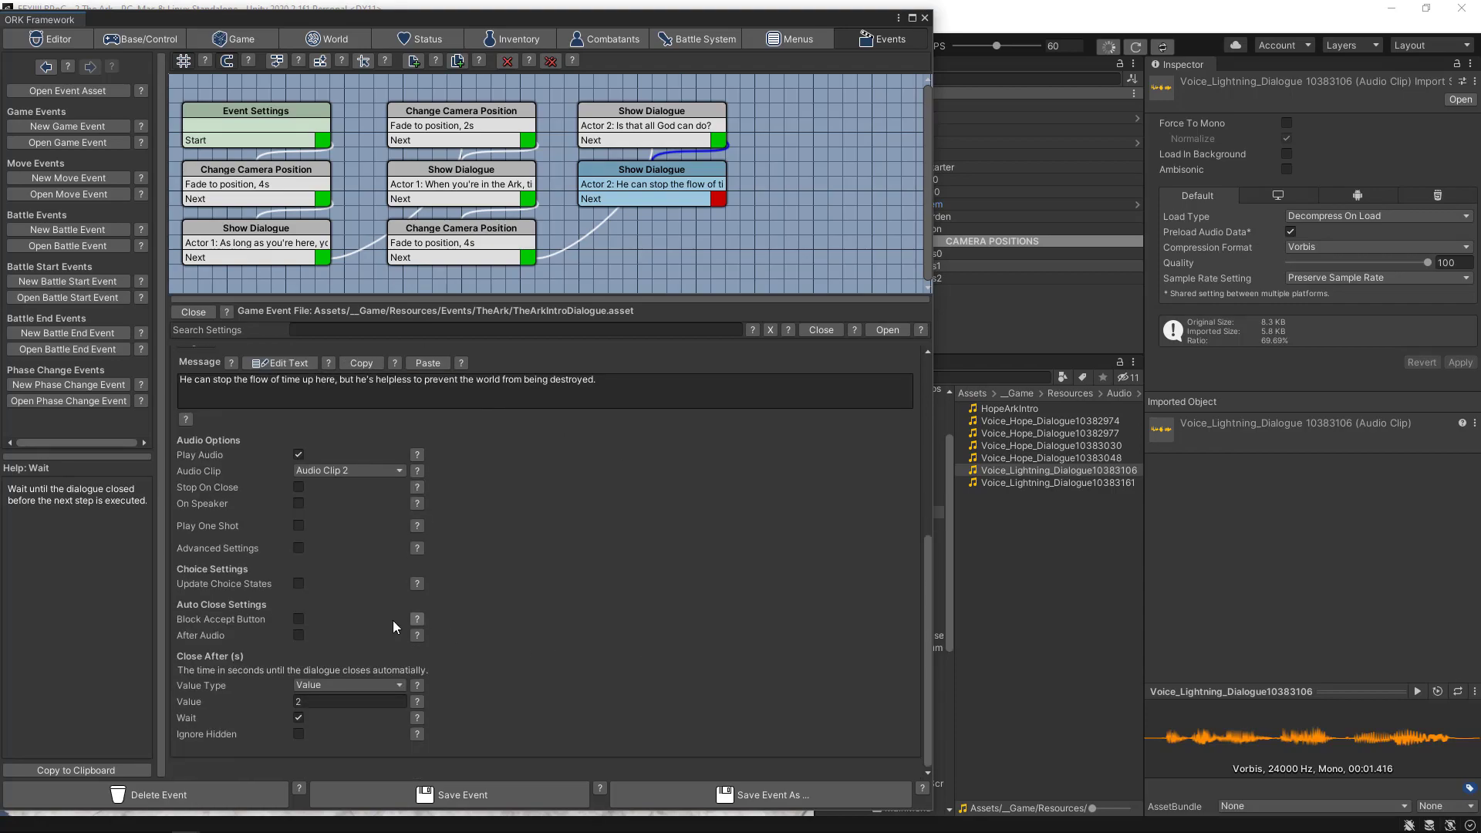
left_click(368, 470)
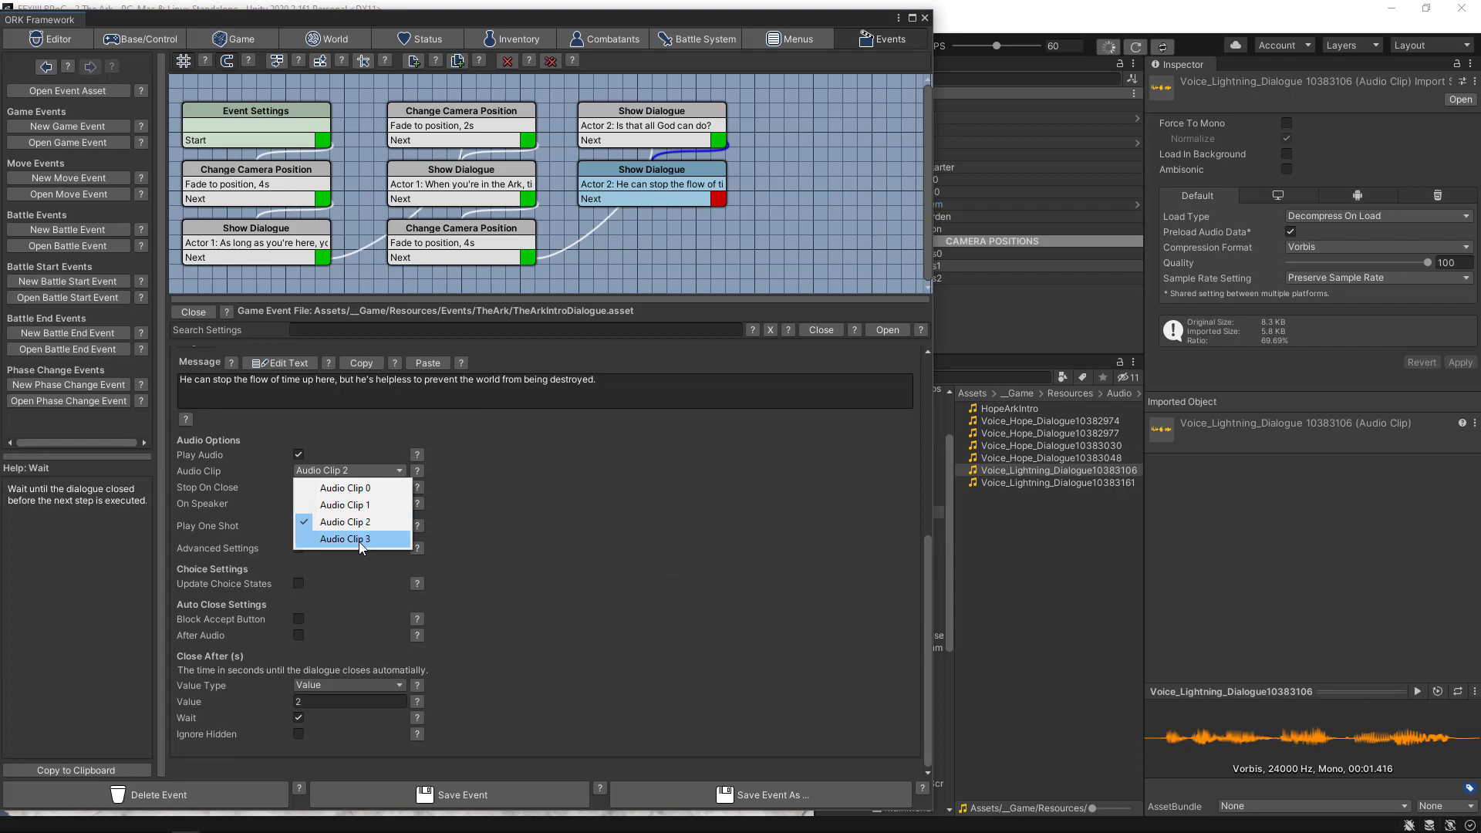
left_click(359, 542)
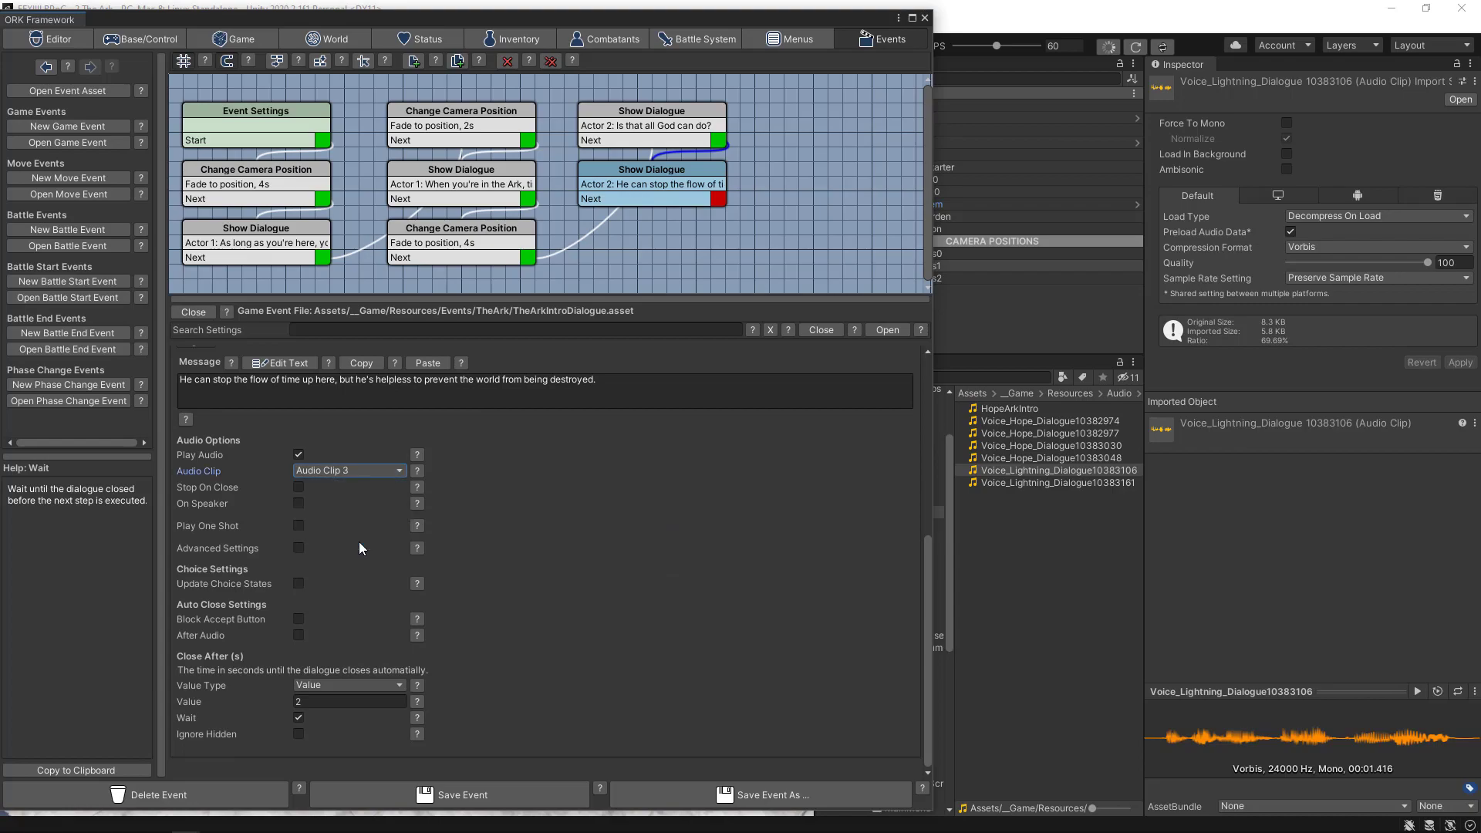
left_click(1081, 486)
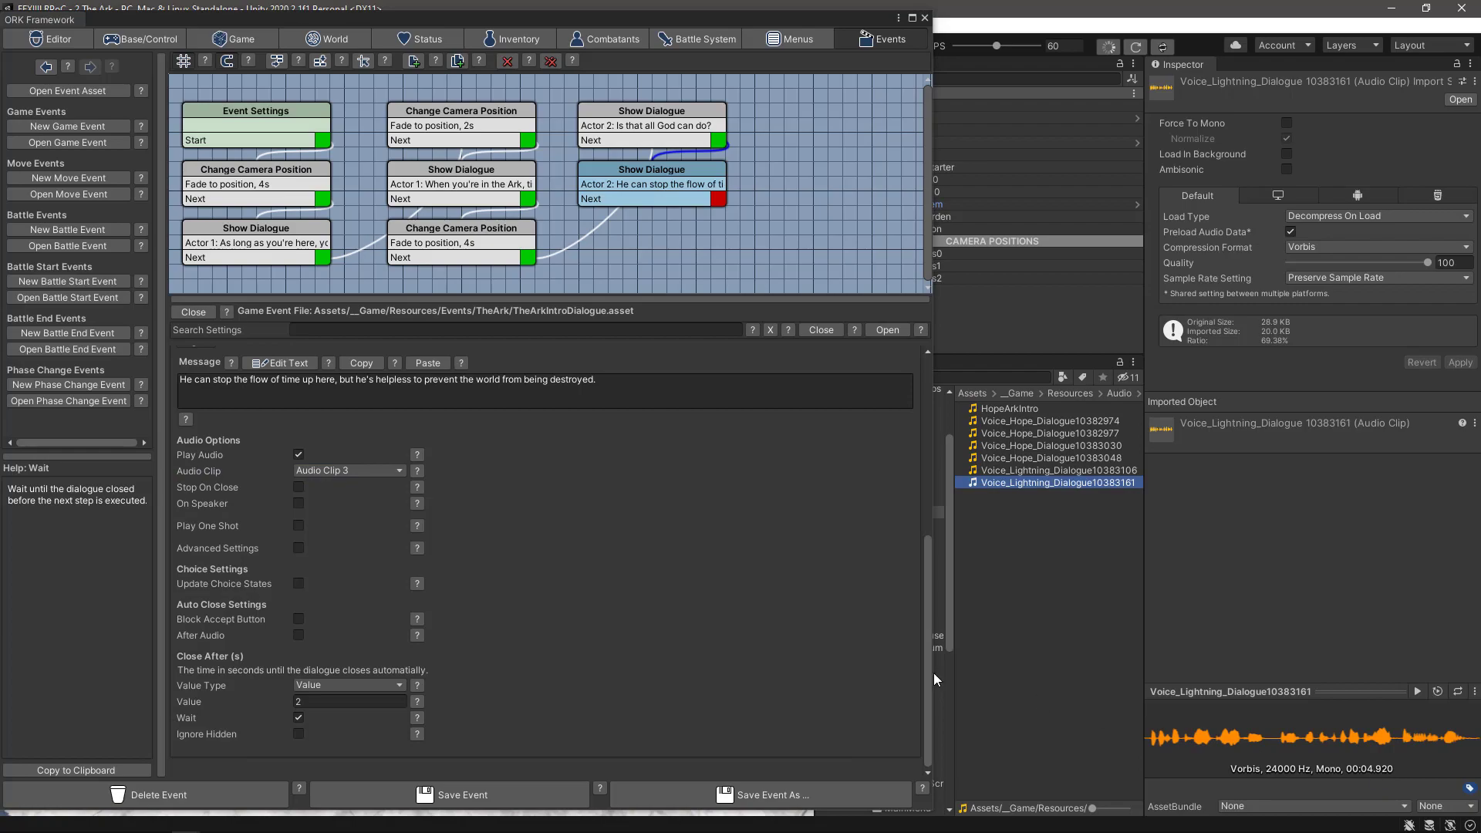
left_click(389, 701)
type("5")
left_click(529, 795)
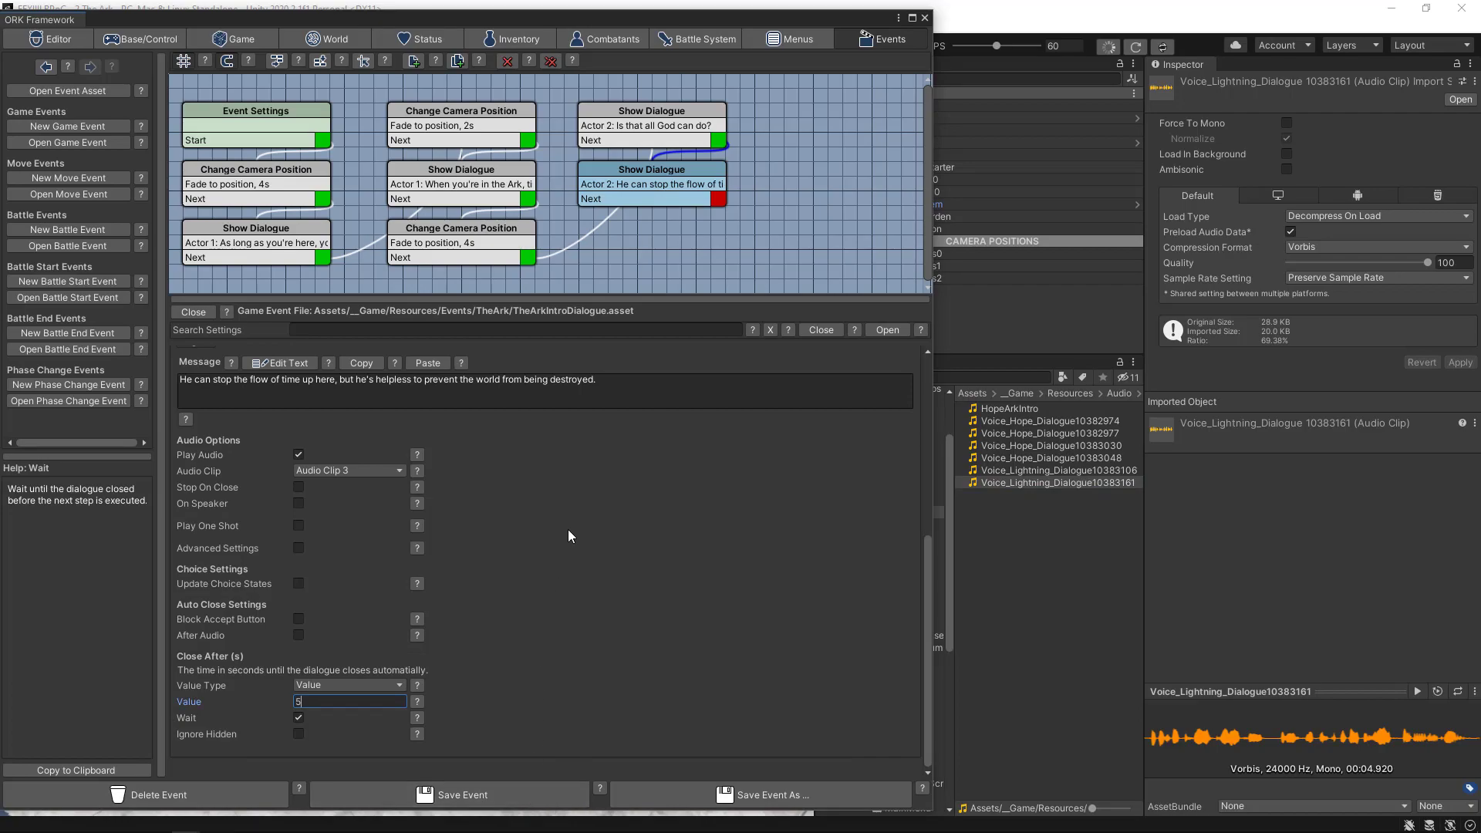
- Add an Initial Camera Position node below the fourth Show Dialogue and connect that dialogue's Next slot to it
left_click_drag(669, 299, 665, 395)
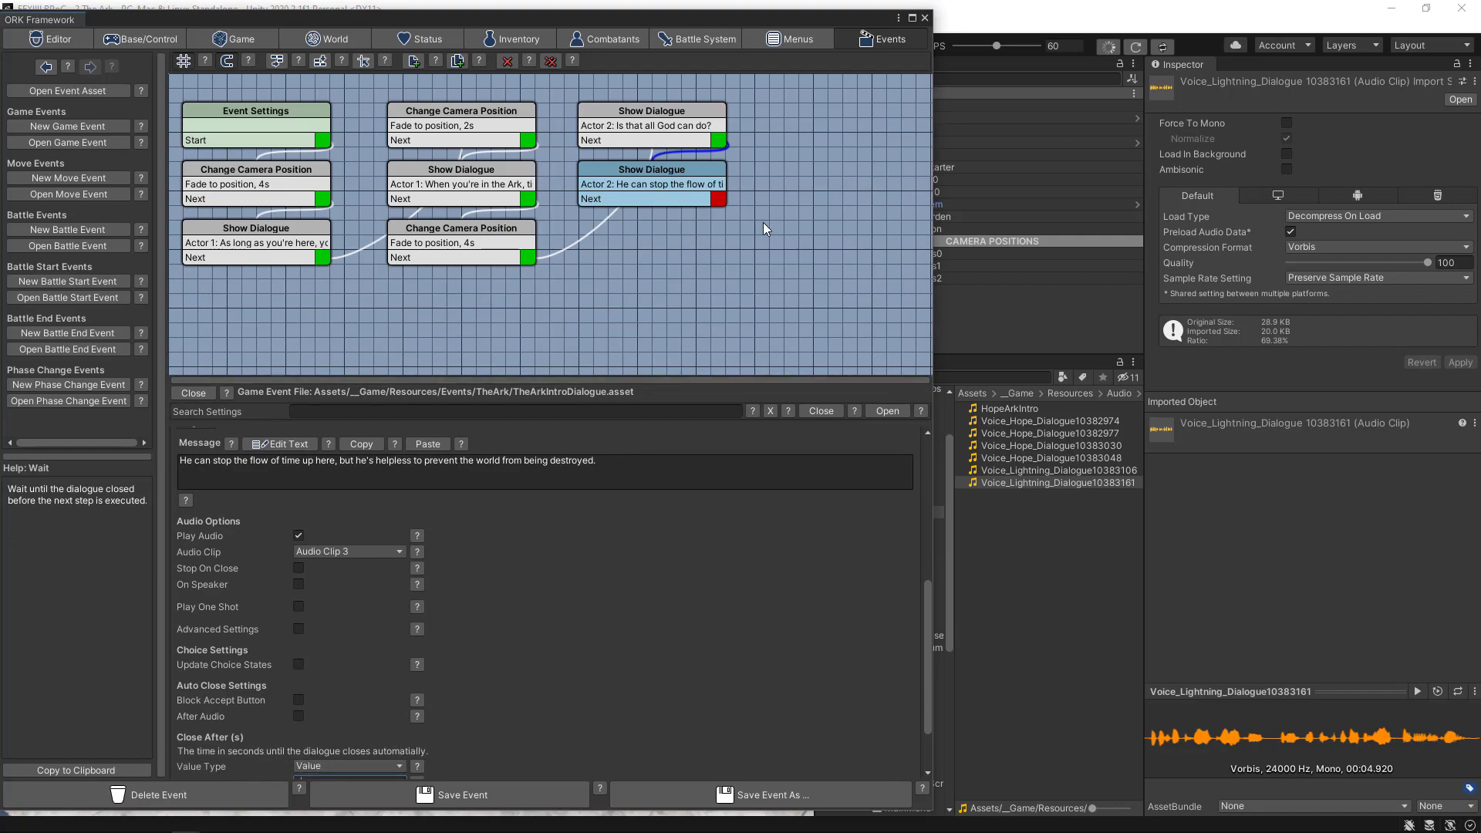
mouse_move(644, 171)
left_mouse_down()
mouse_move(655, 170)
mouse_move(631, 173)
mouse_move(644, 174)
left_mouse_up()
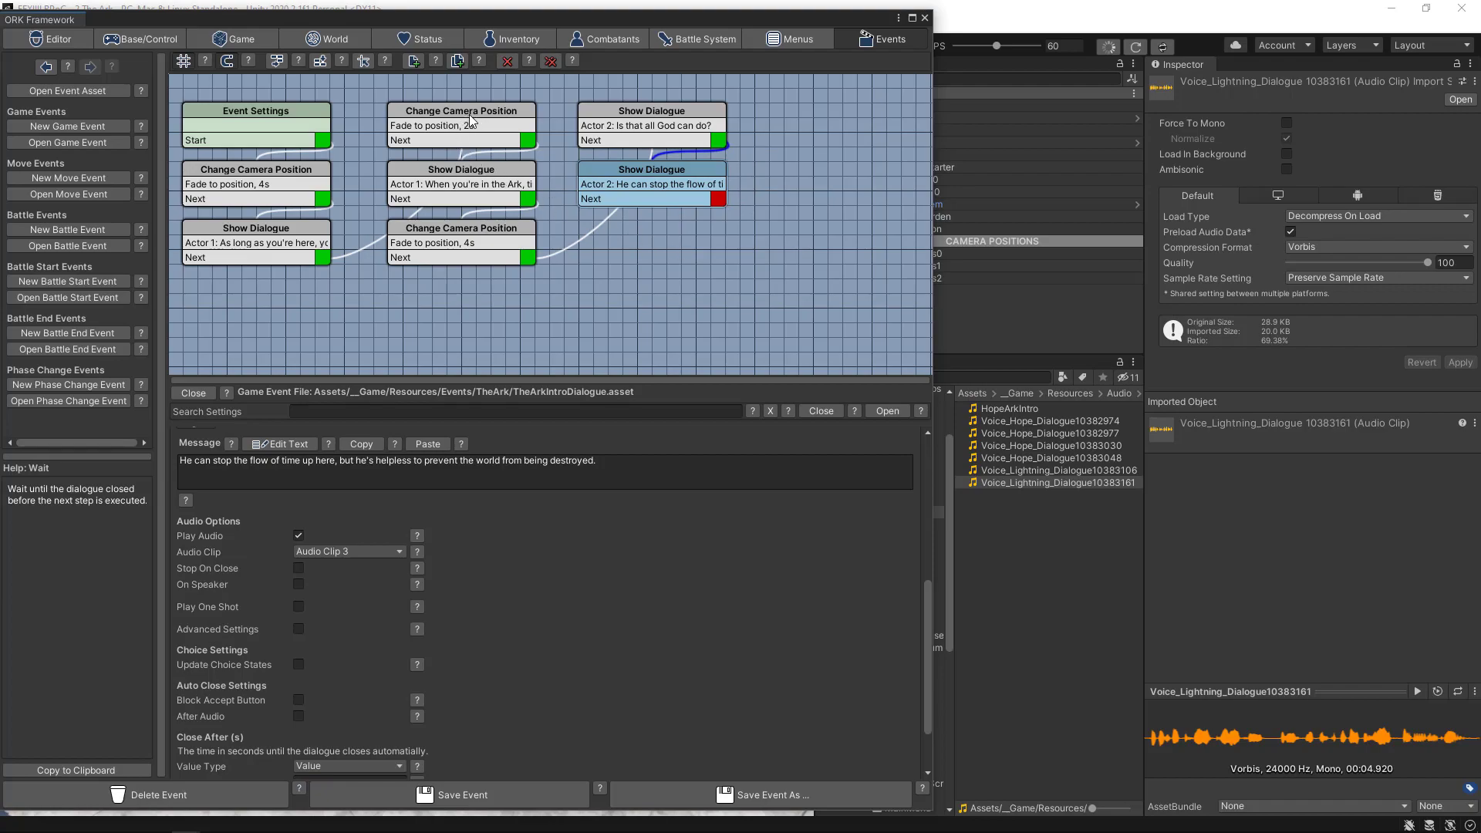
right_click(622, 276)
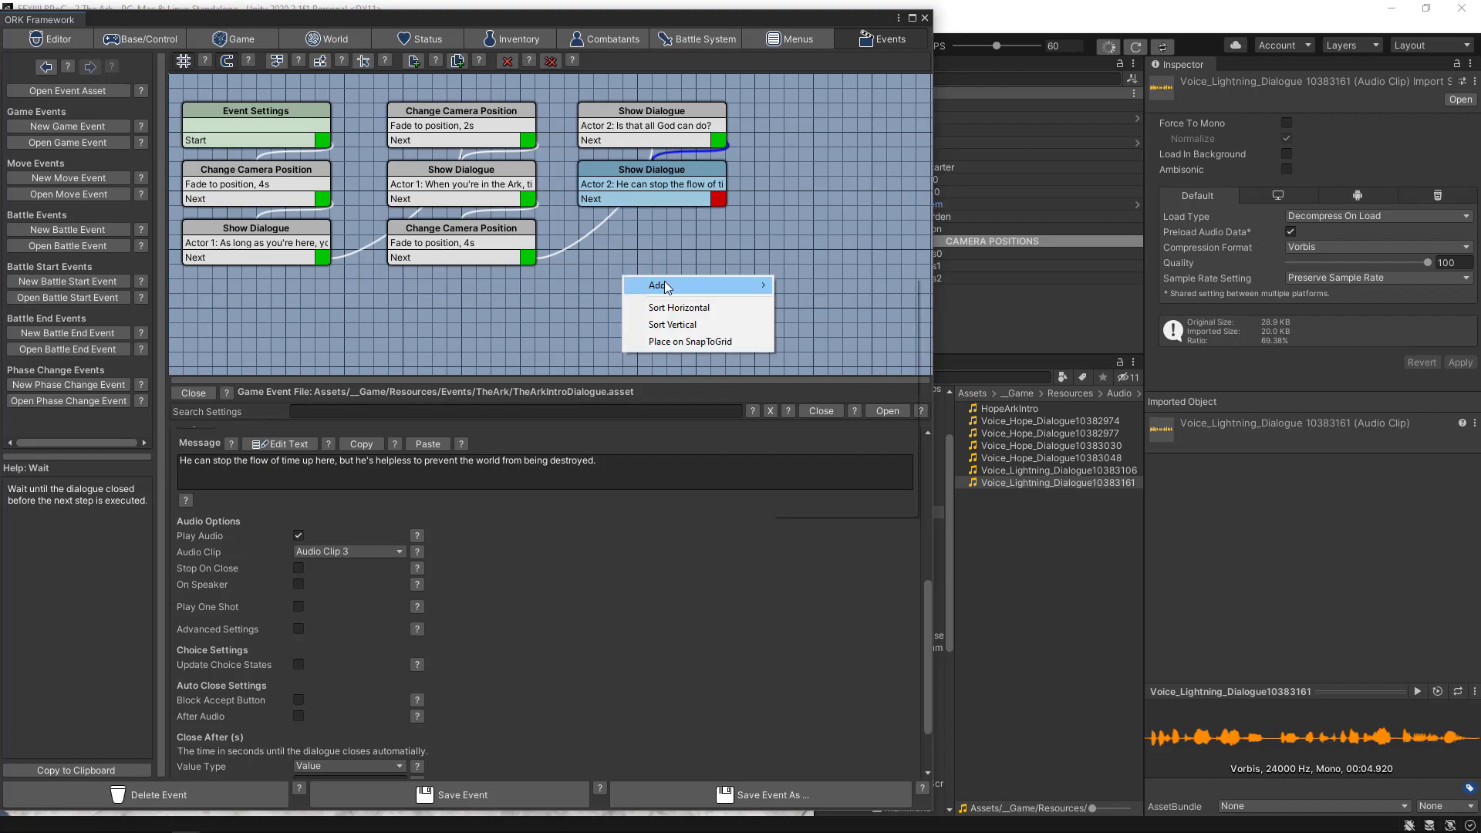
mouse_move(754, 287)
mouse_move(838, 410)
mouse_move(965, 422)
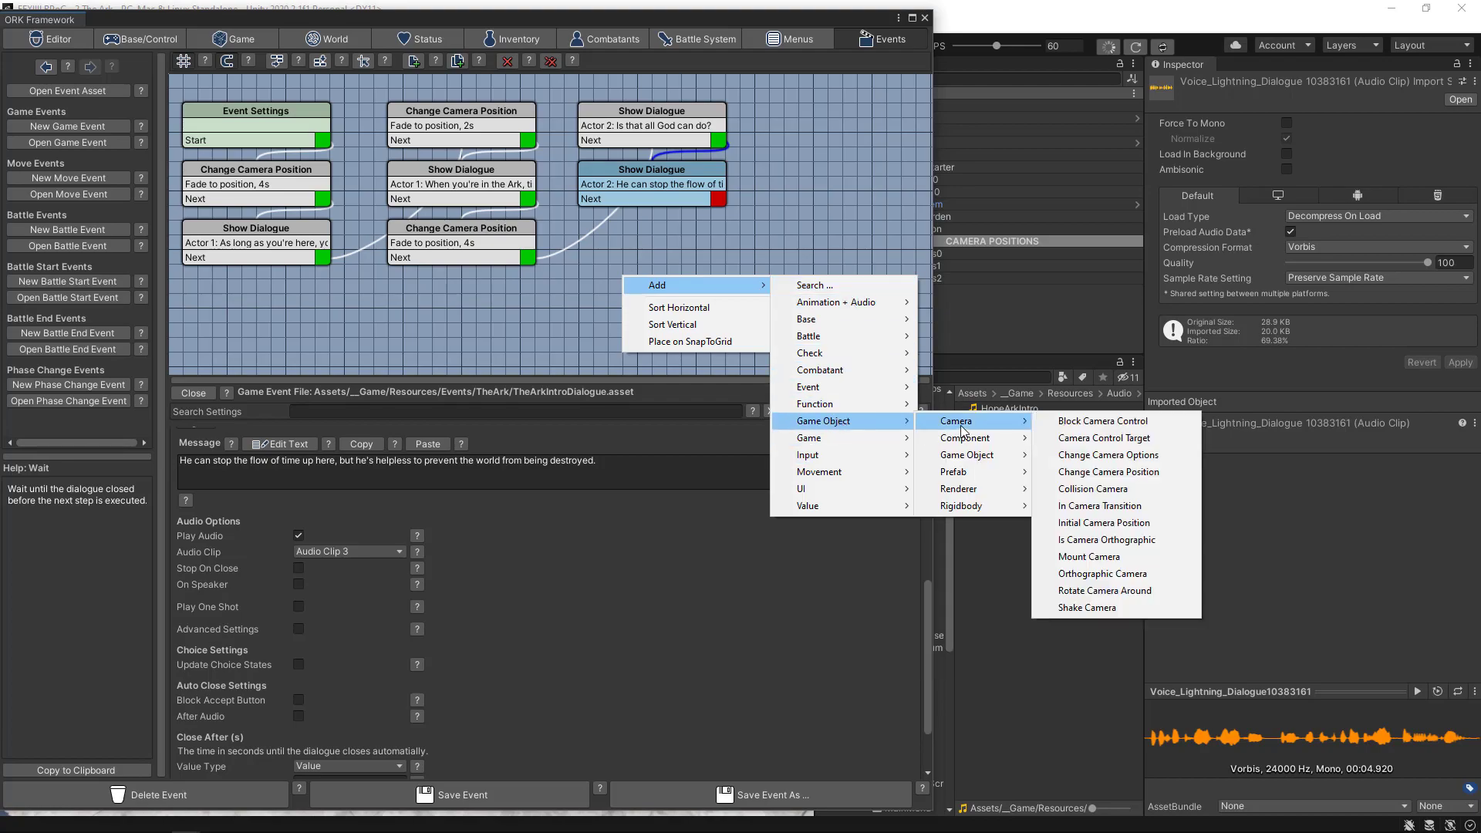
left_click(1072, 525)
left_click_drag(728, 289, 670, 244)
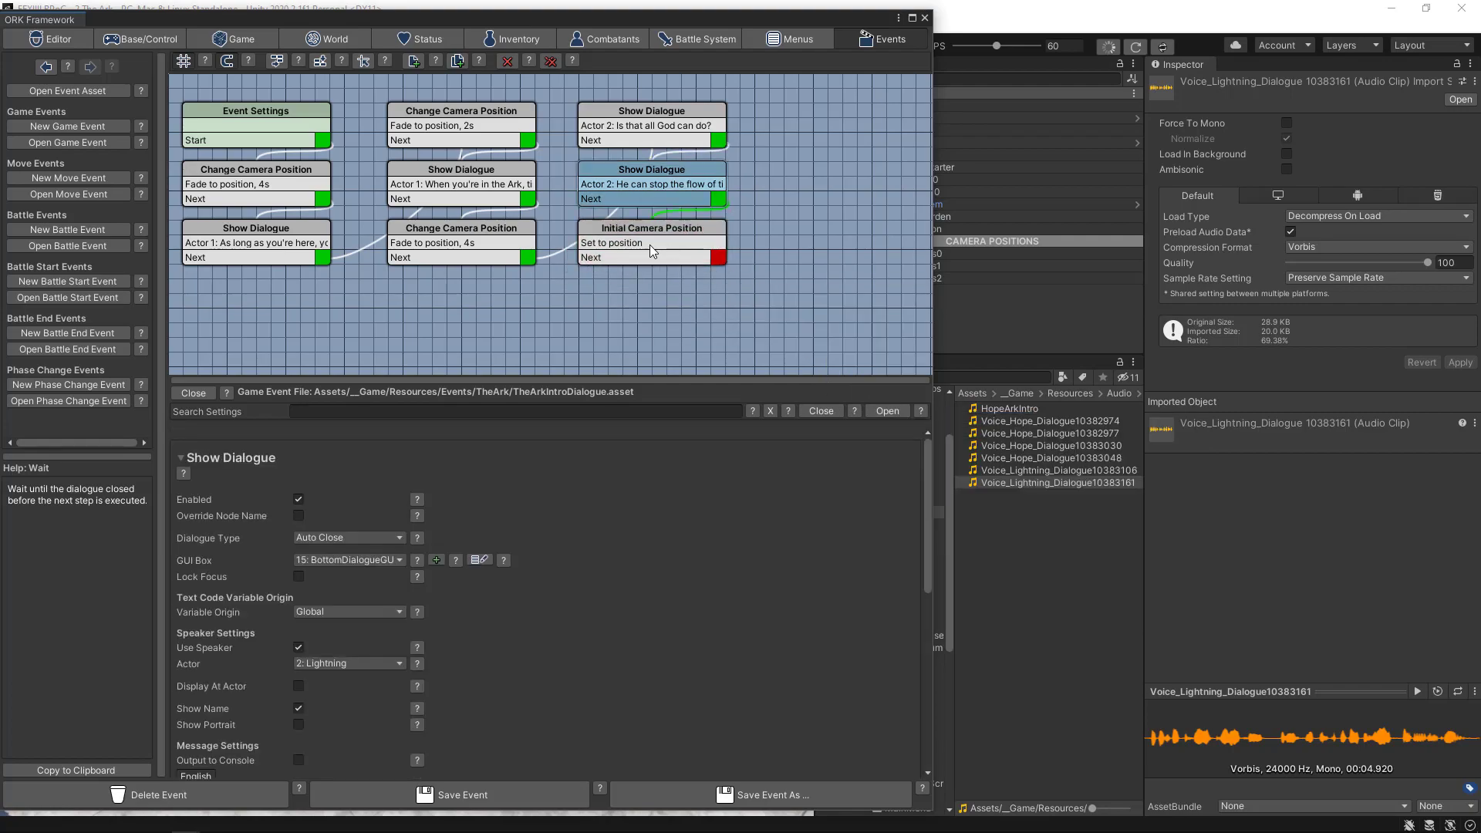
- Enable Fade Position on the Initial Camera Position node with a 3-second time and Ease In Out Quad interpolation, and save the event
left_click(658, 234)
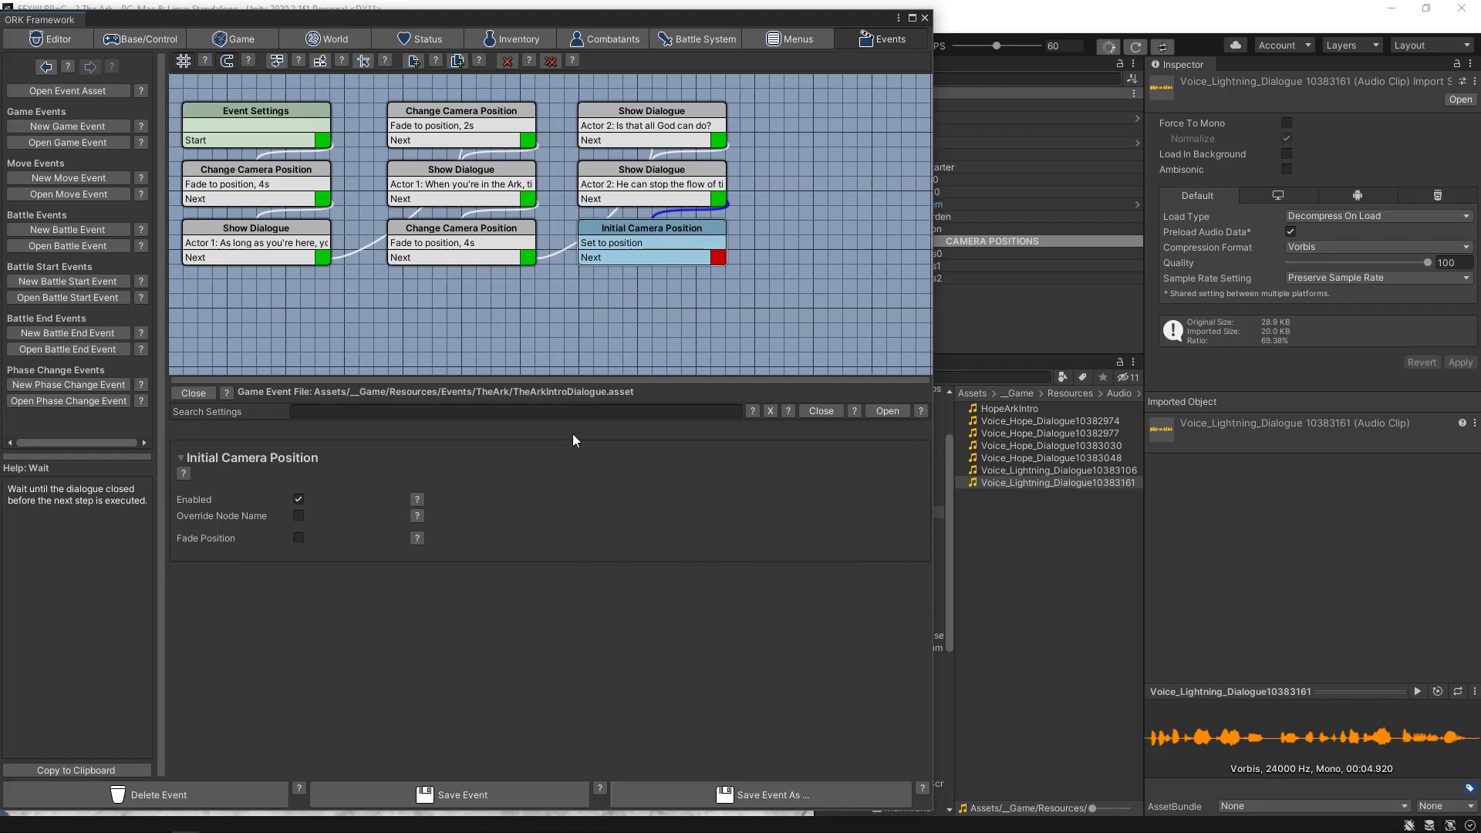
left_click(298, 539)
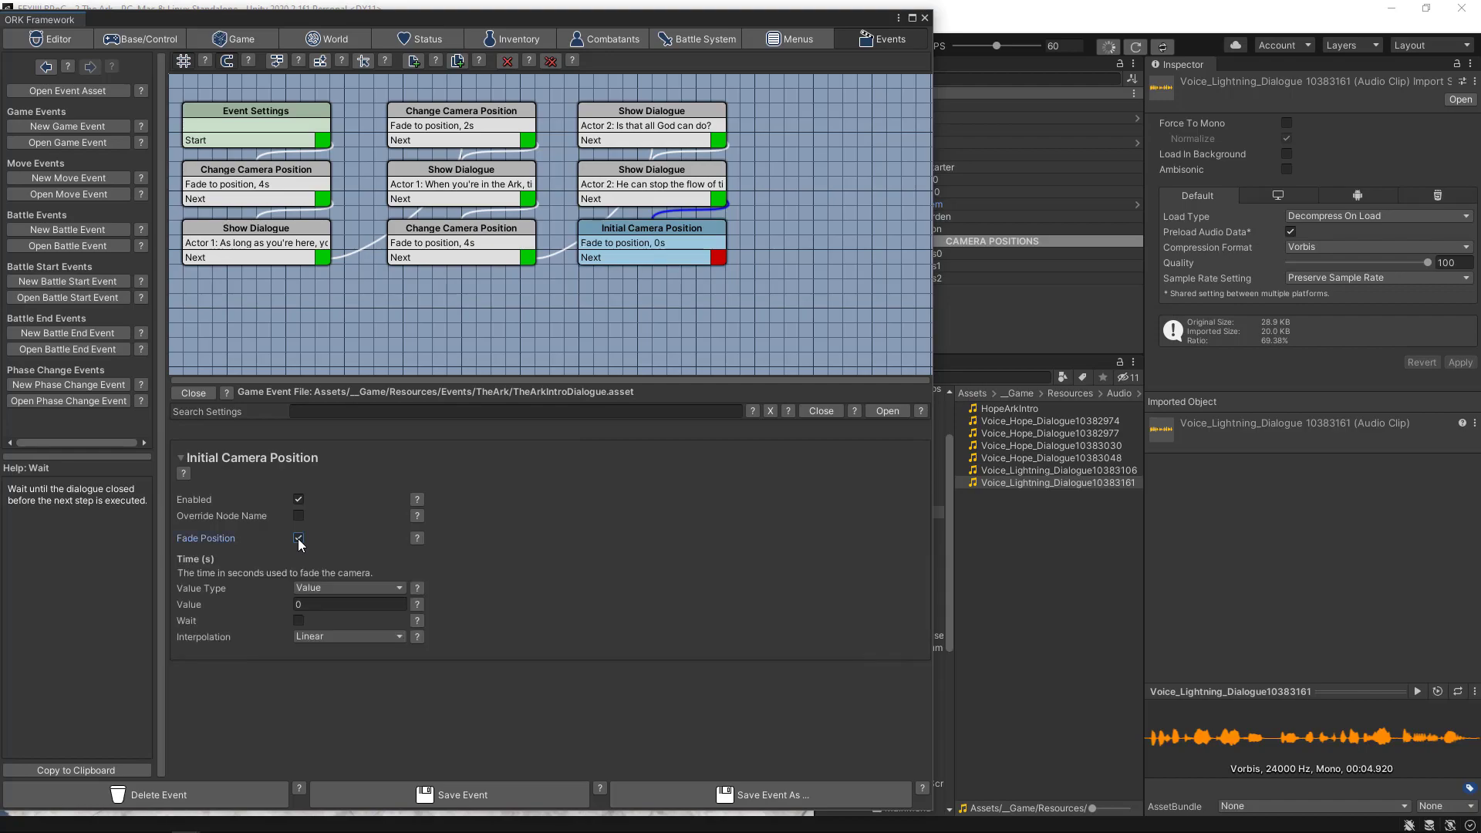
left_click(321, 604)
type("3")
left_click(345, 637)
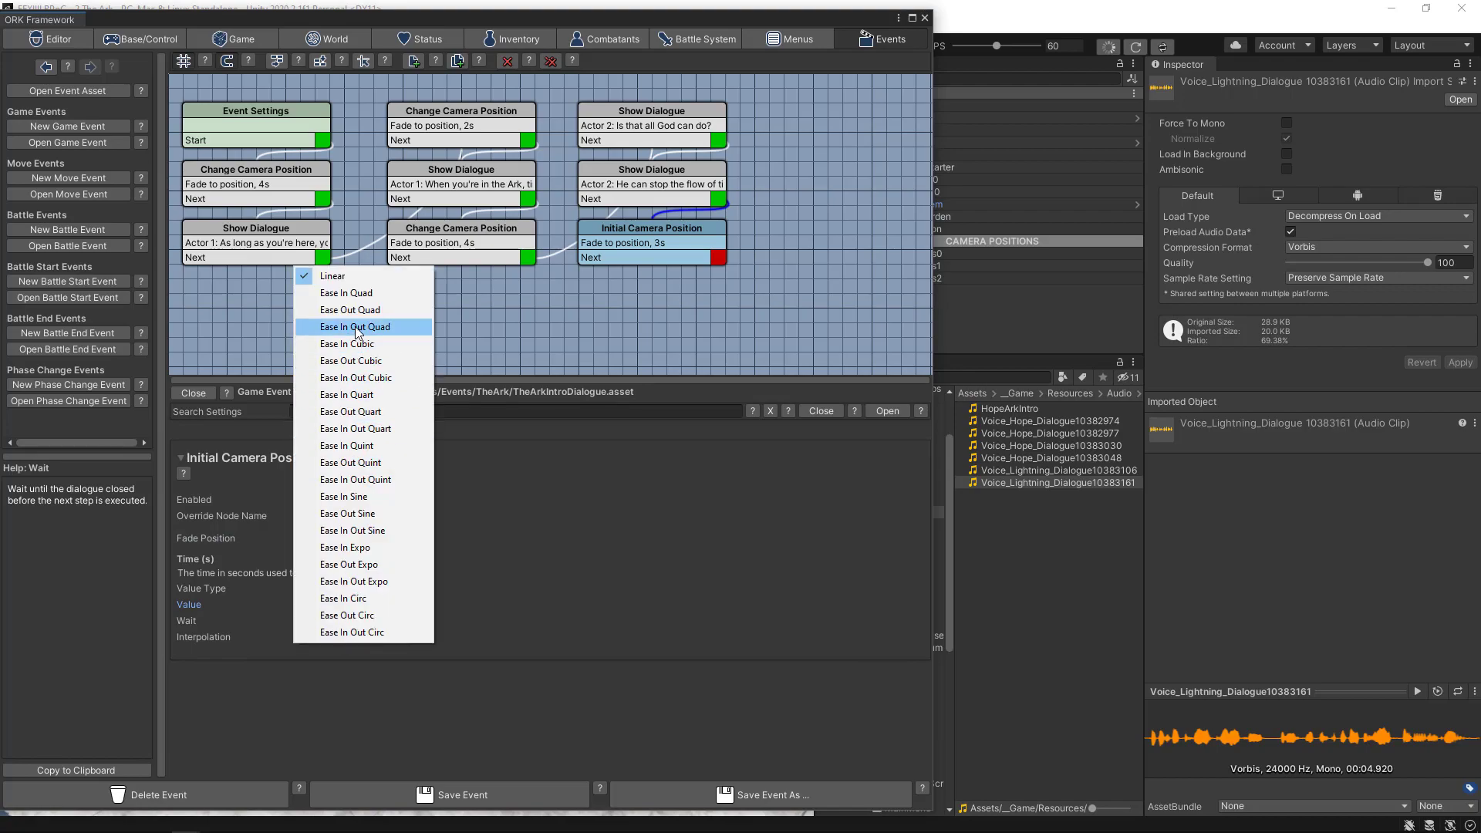
left_click(357, 328)
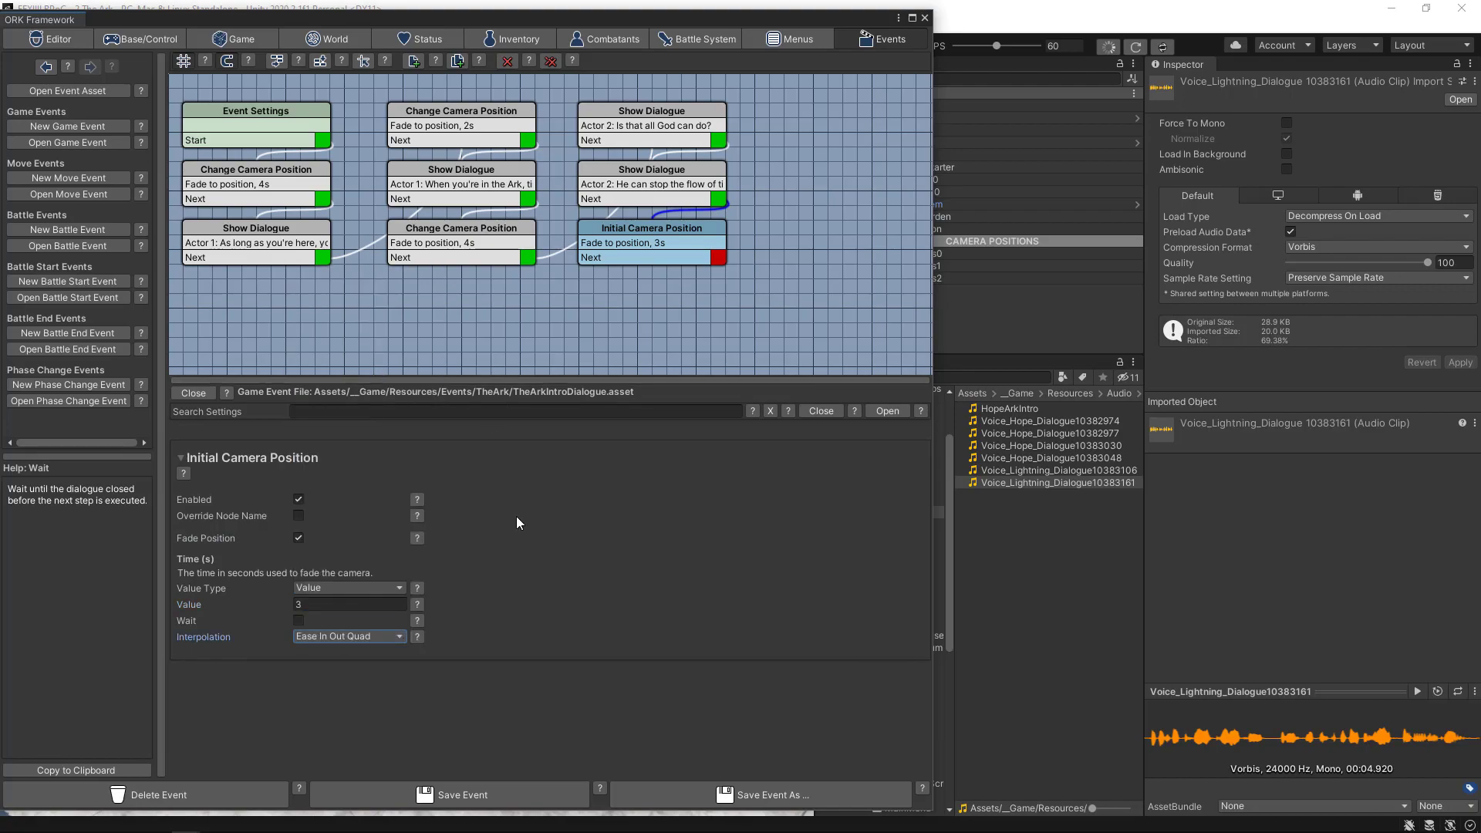
left_click(447, 795)
- Open the HopeDialogueEvent game event and check the settings of its Call Global Event node
left_click(40, 142)
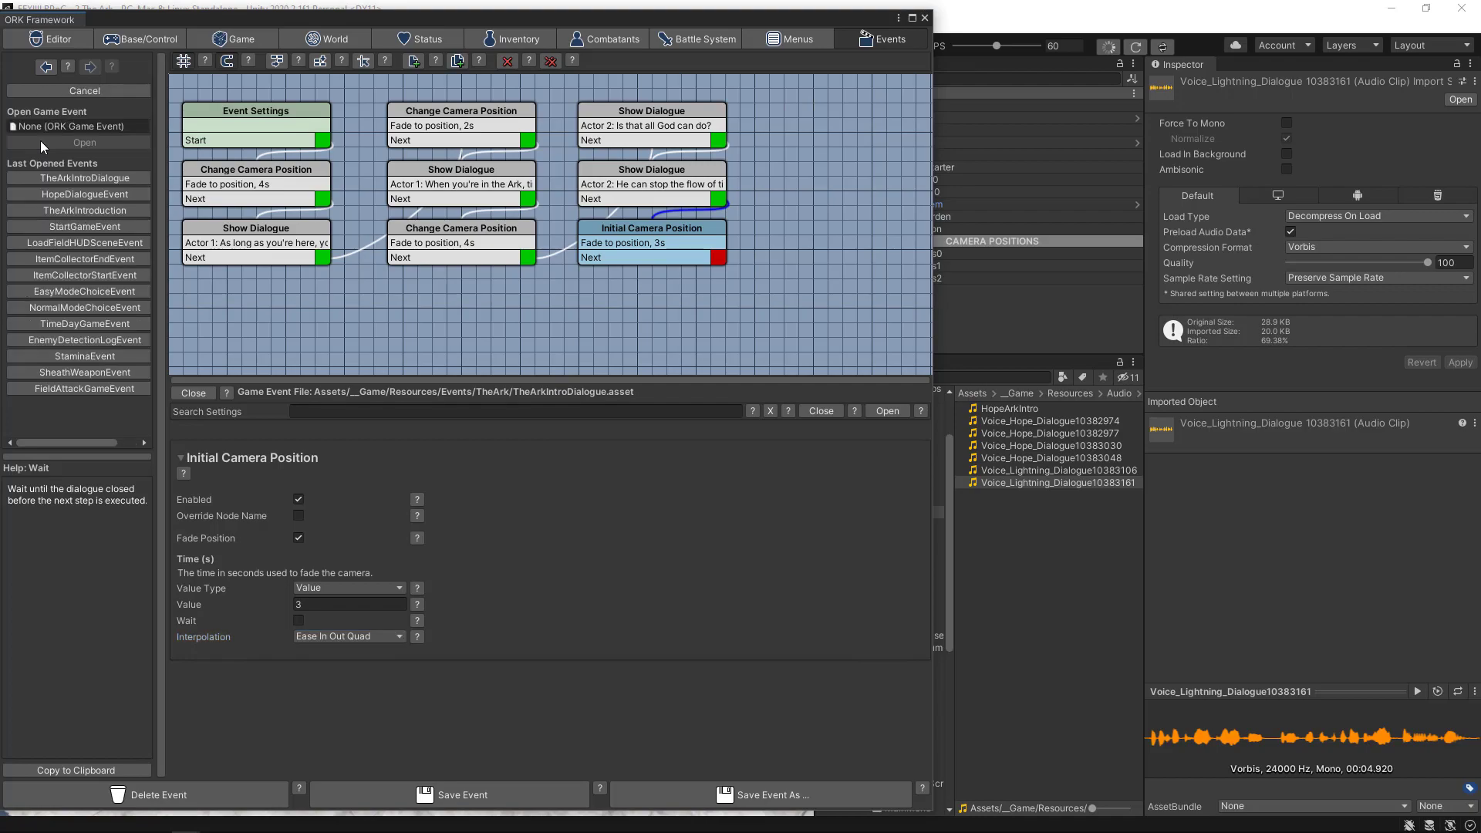
left_click(73, 193)
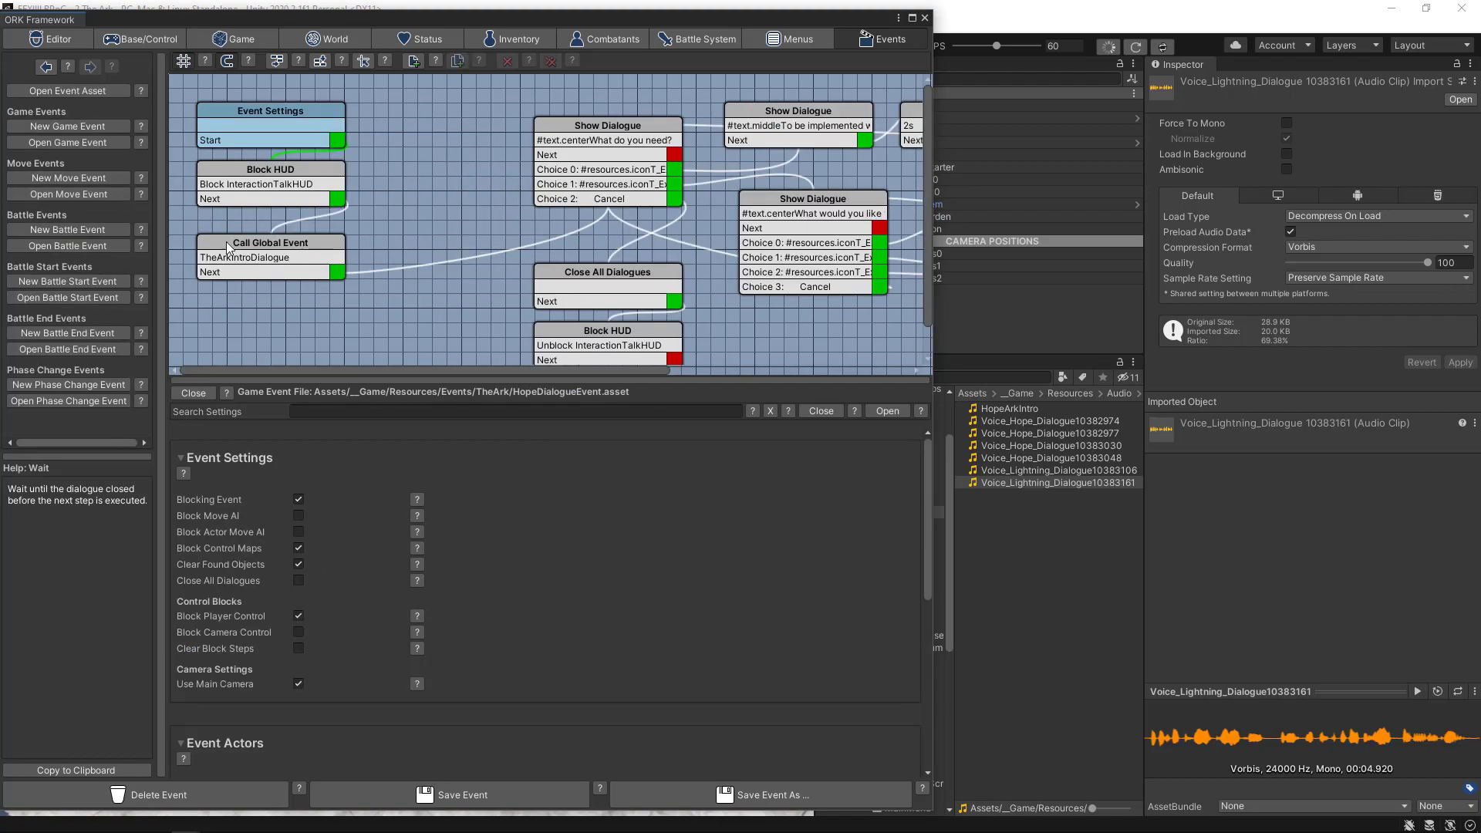
left_click(252, 243)
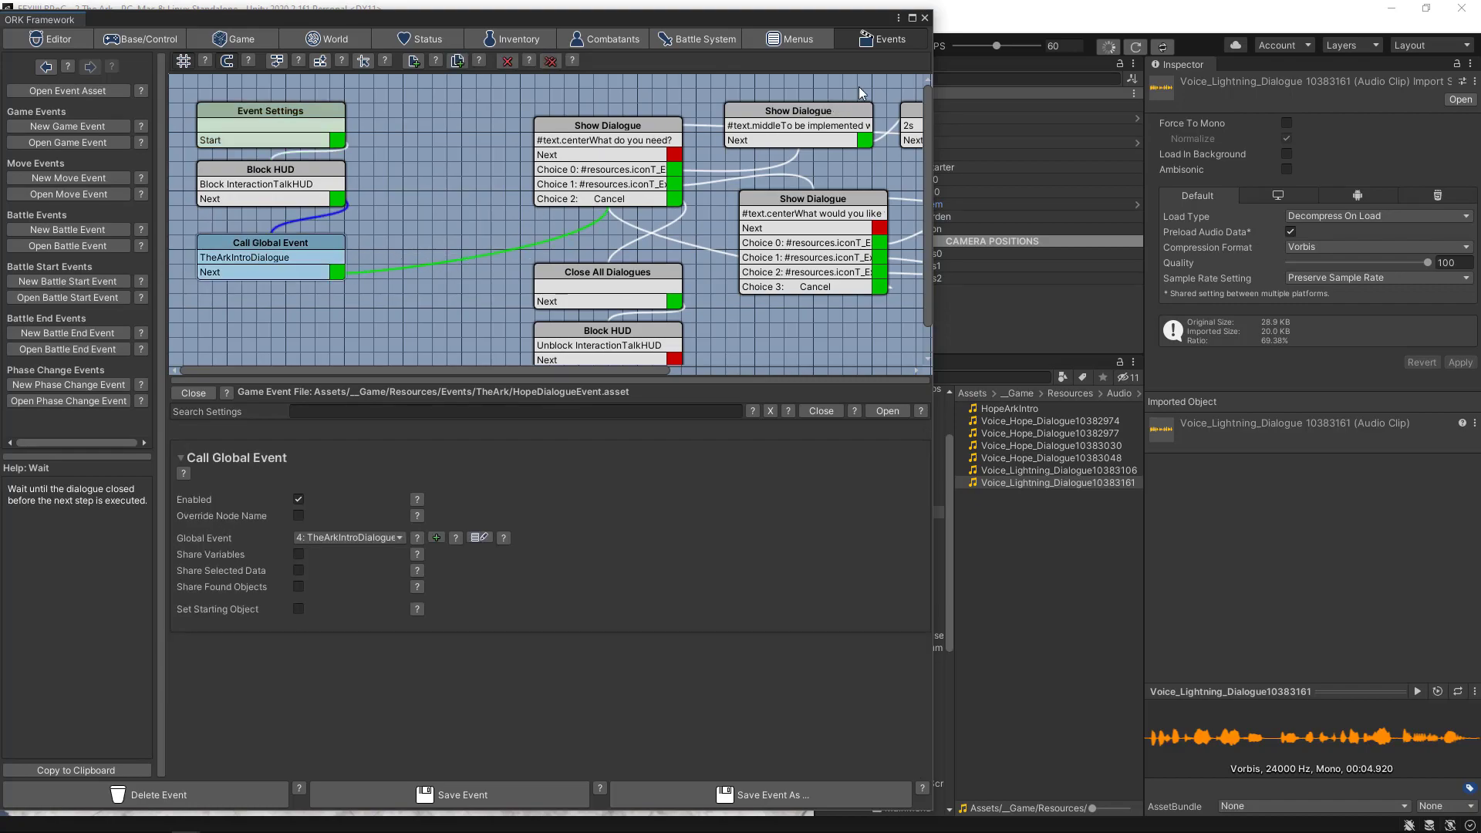
- Disable the Camera components on CameraPos0, CameraPos1 and CameraPos2, and save the scene
left_click(926, 21)
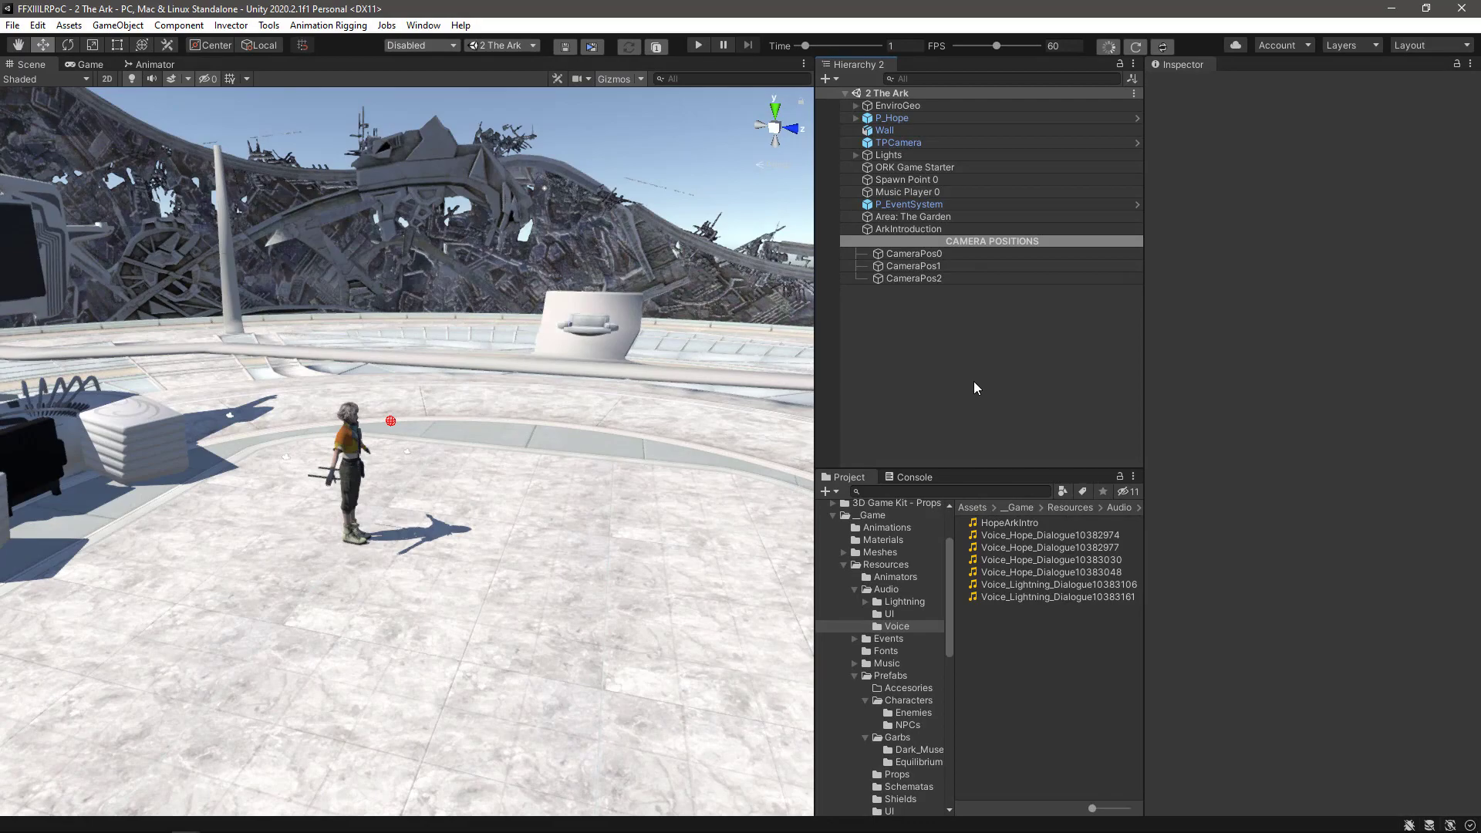
left_click(913, 253)
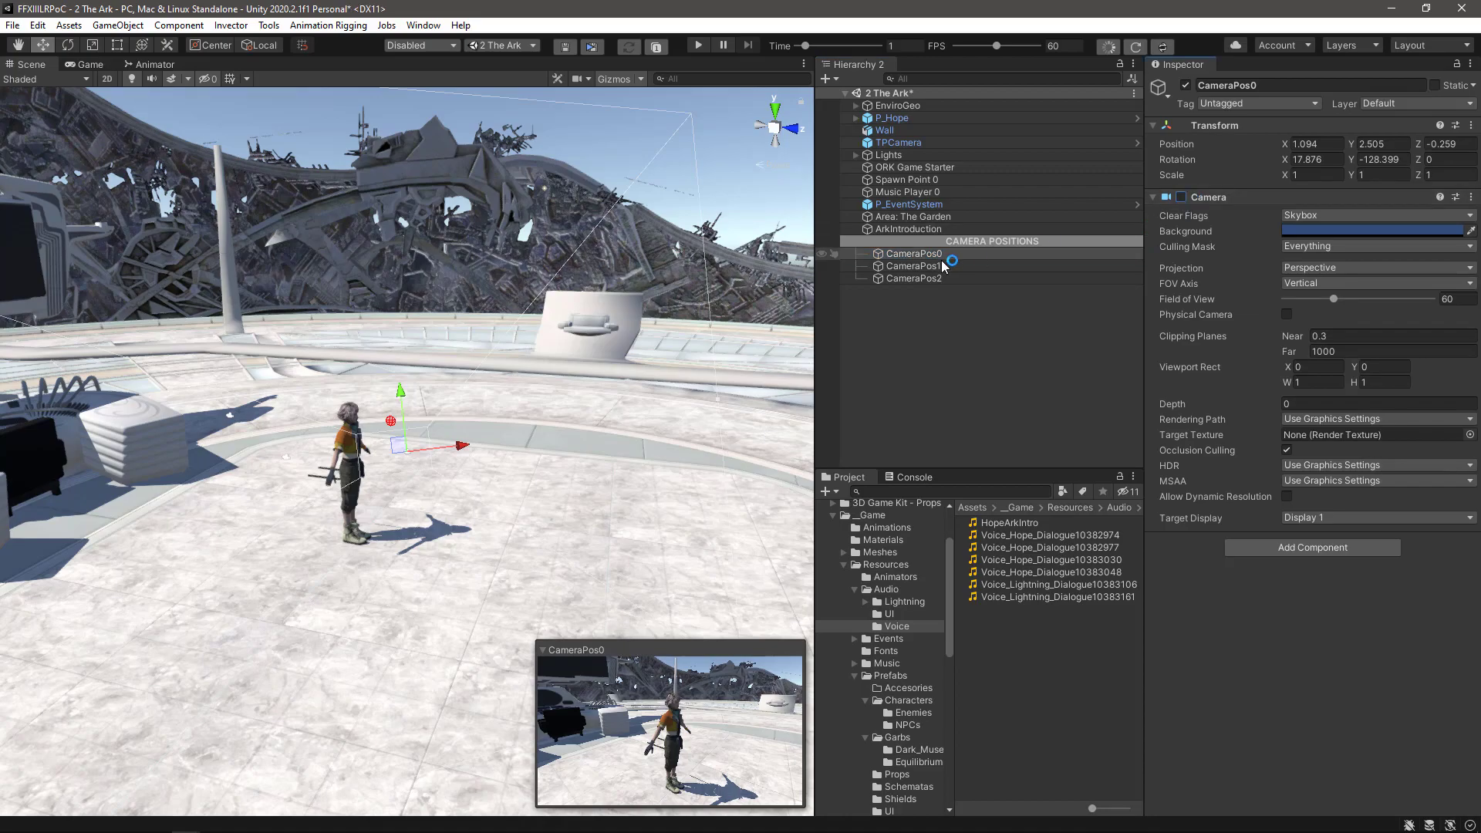
left_click(937, 265)
left_click(942, 280)
left_click(1180, 197)
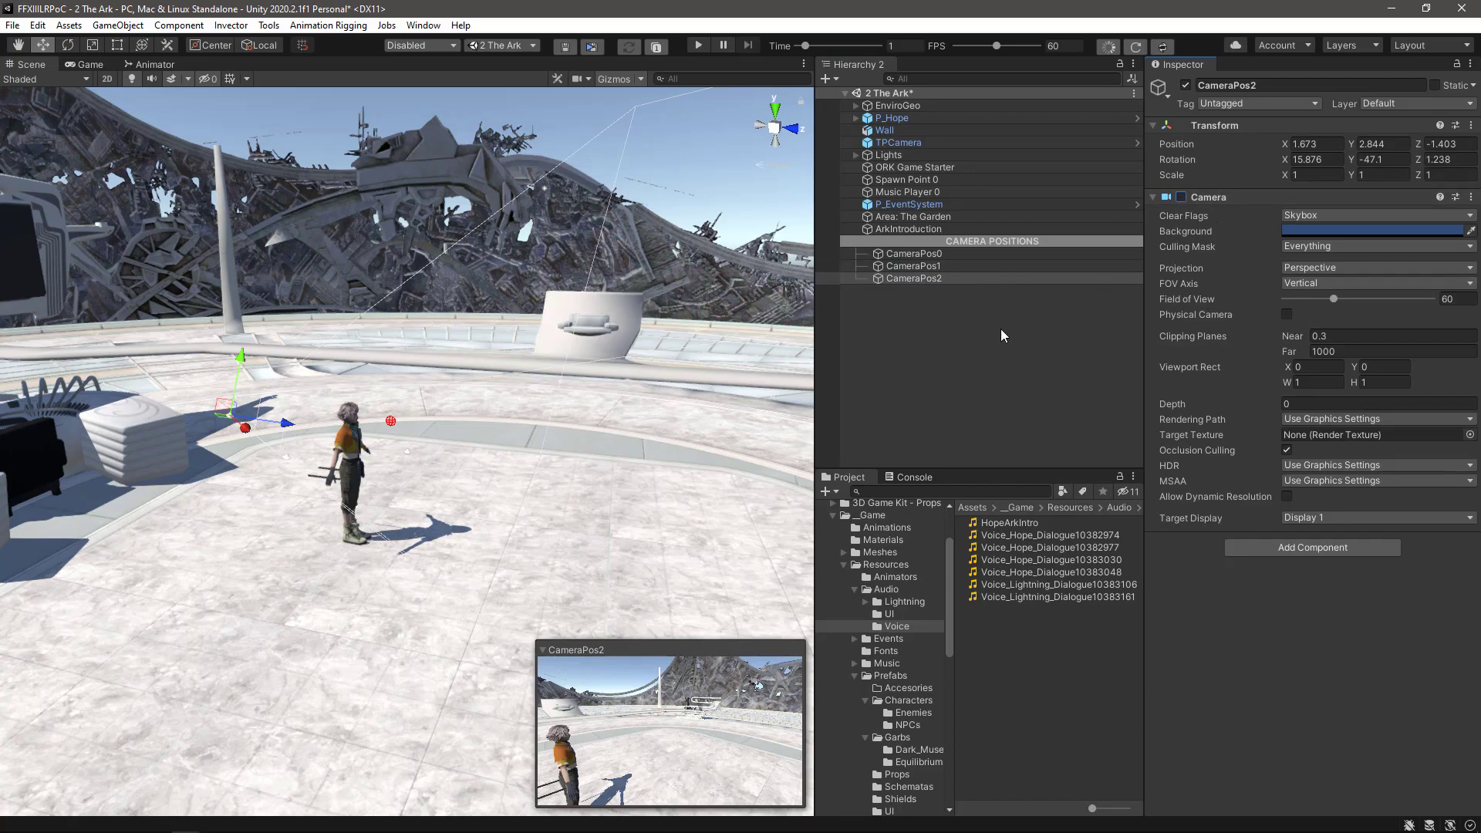
left_click(929, 339)
key("ctrl+s")
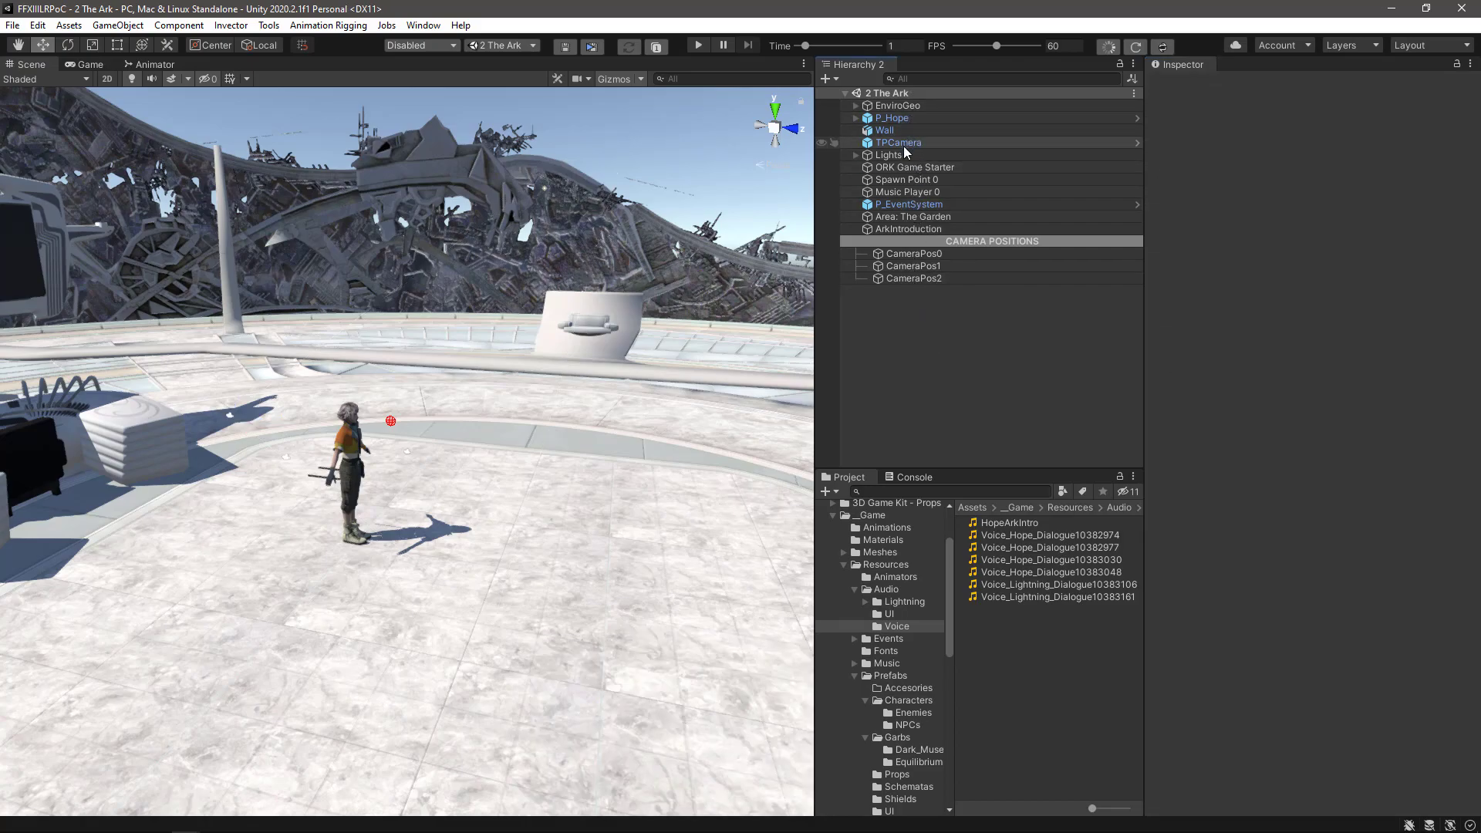
- In P_Hope's HopeDialogueEvent, enable Block Camera Control, disable Block Control Maps and Clear Found Objects, and save the event
left_click(904, 117)
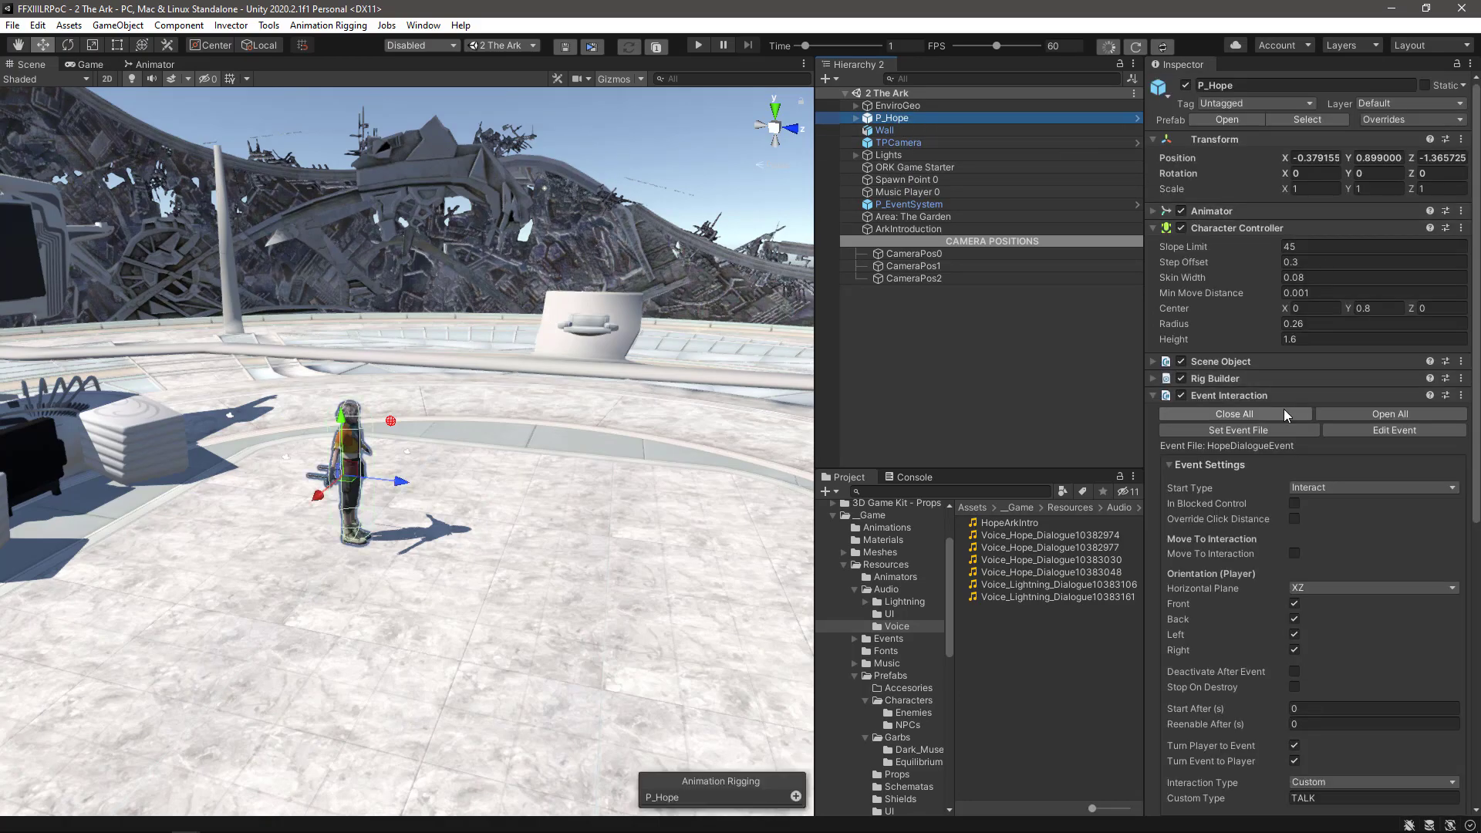
left_click(1356, 427)
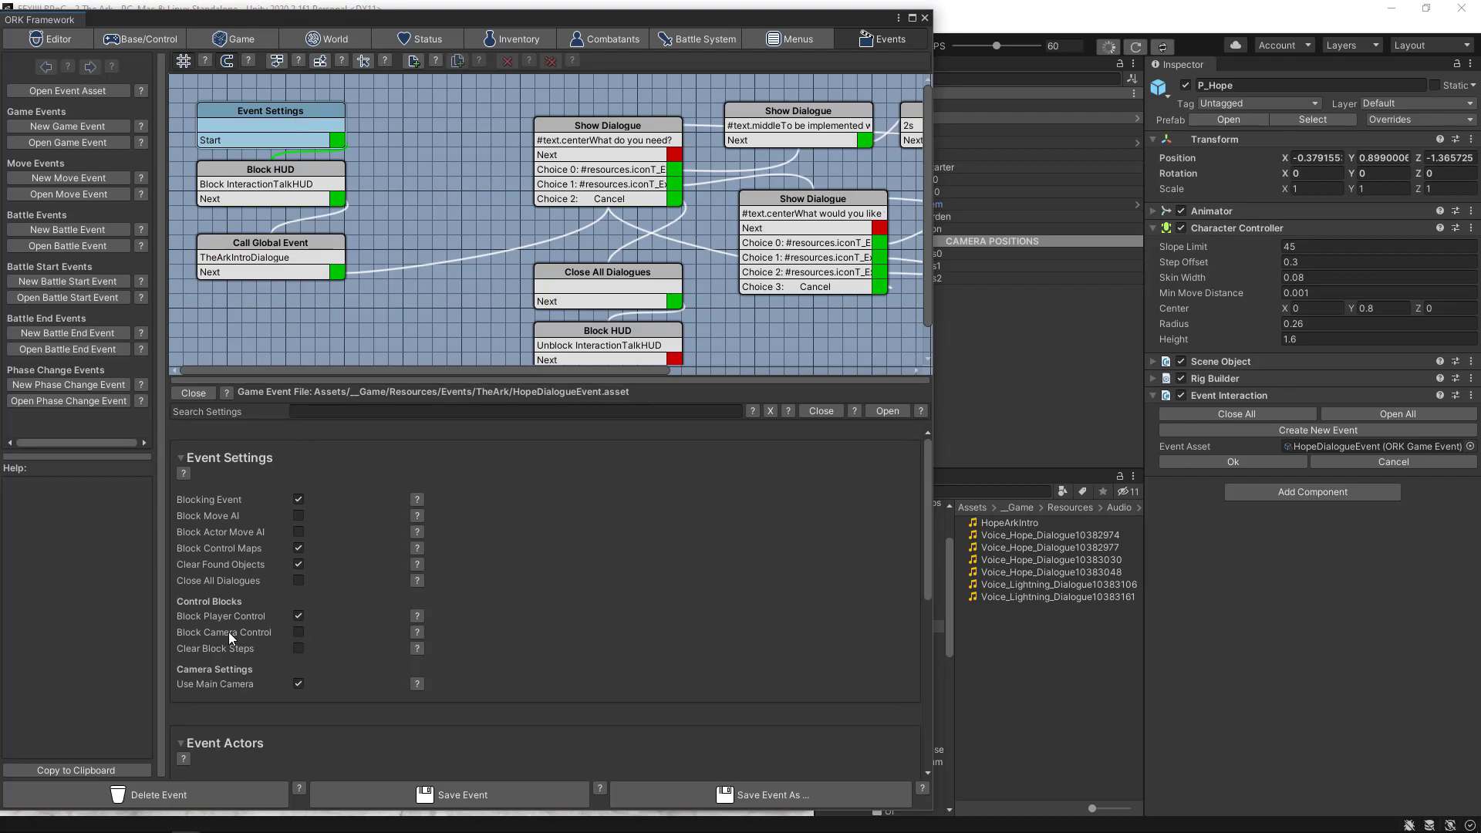
left_click(298, 634)
left_click(298, 549)
left_click(420, 796)
left_click(925, 19)
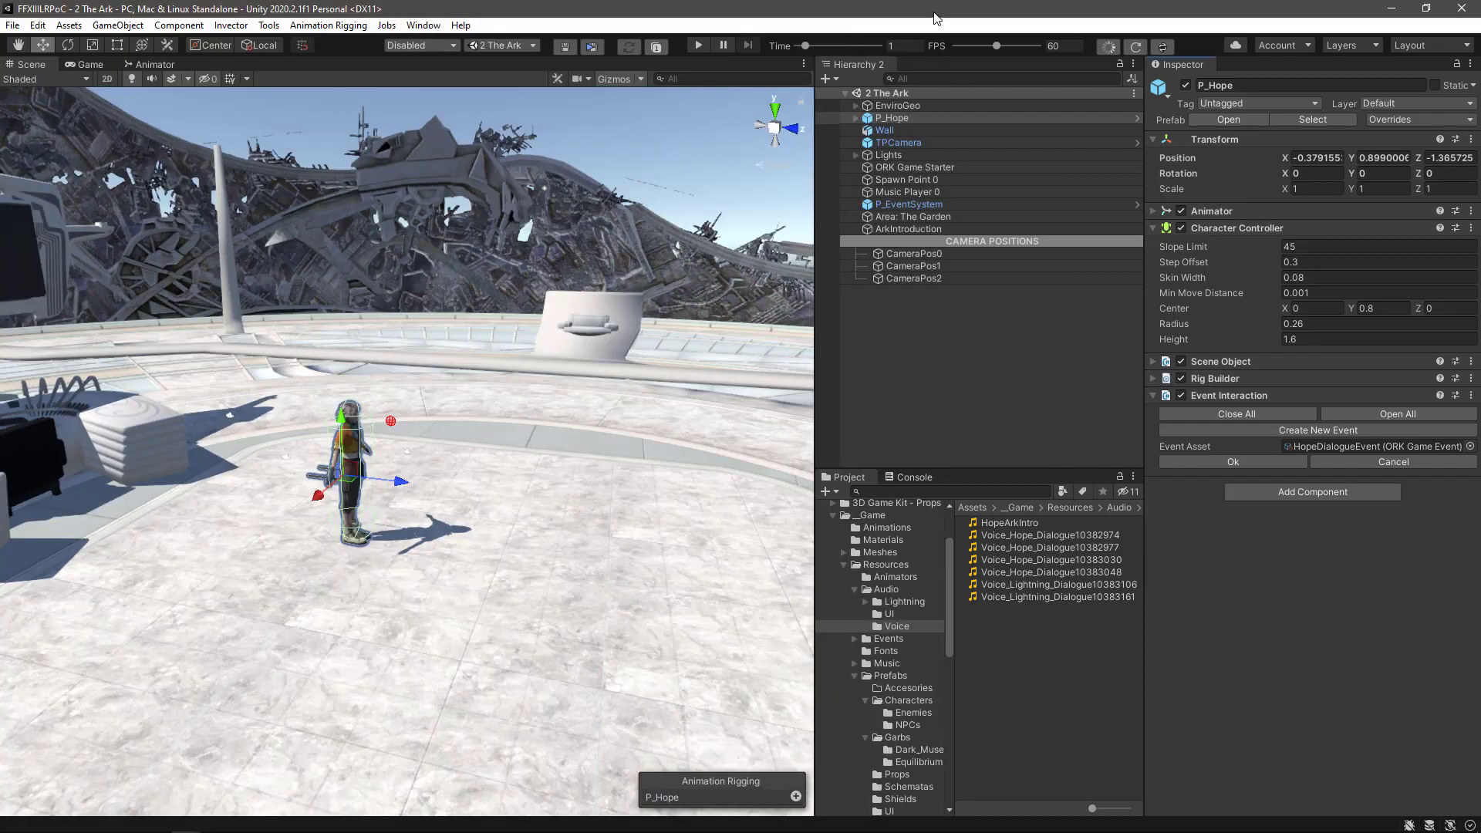
- Play-test the scene by walking to Hope, starting the talk interaction and choosing Cancel in the dialogue, and stop the game
left_click(699, 45)
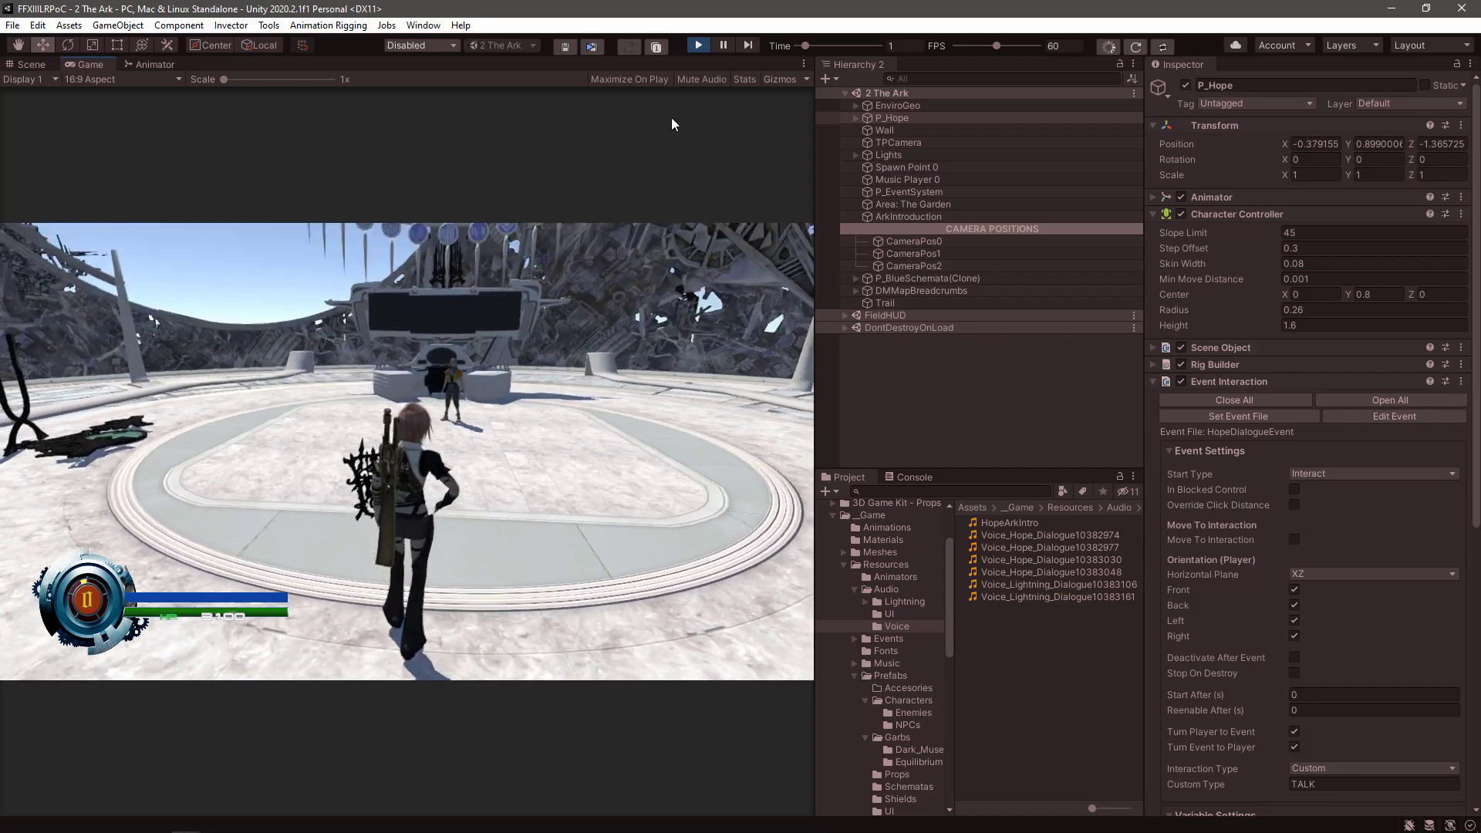
key("w")
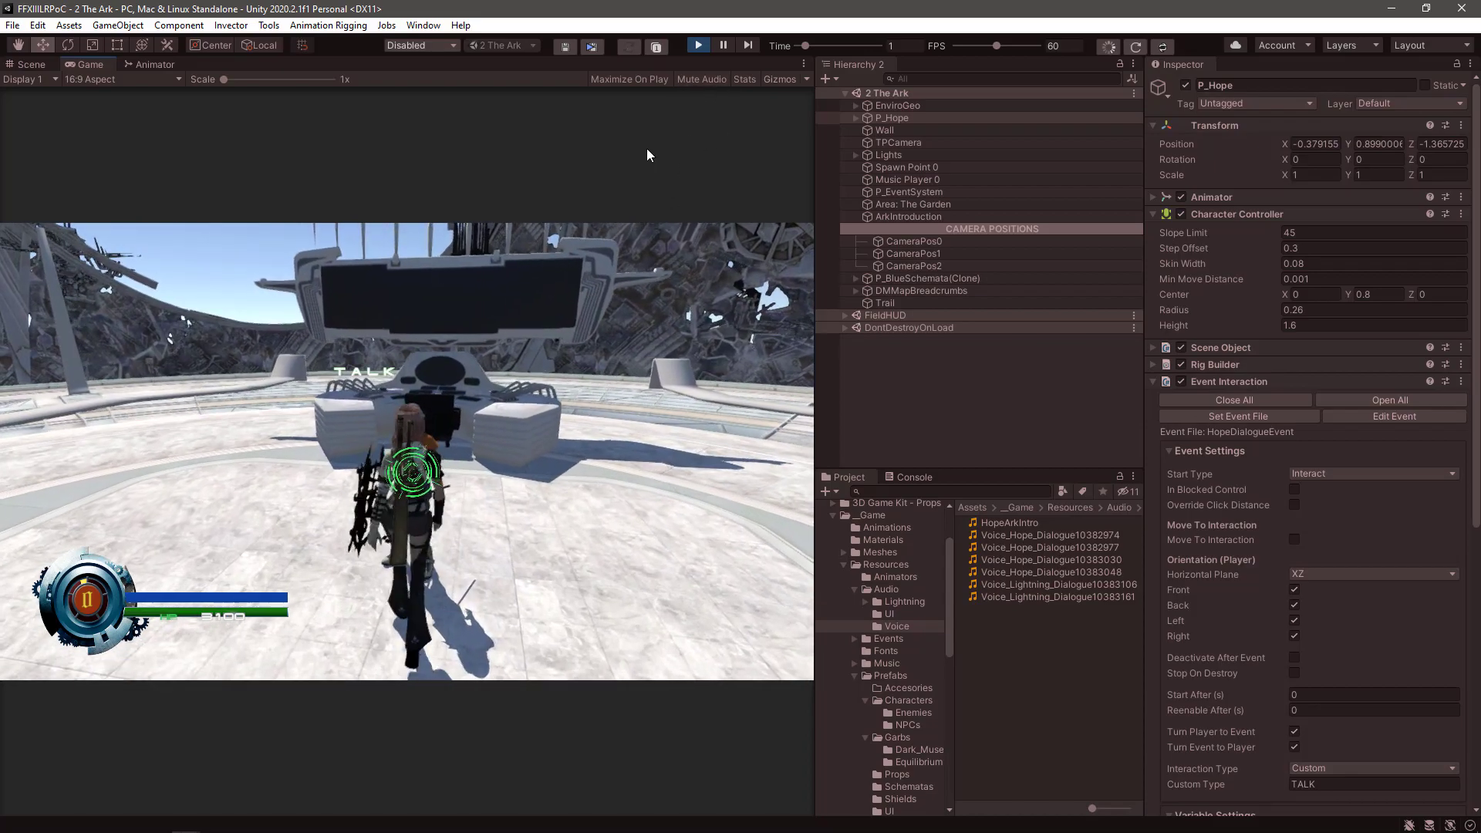
key("e")
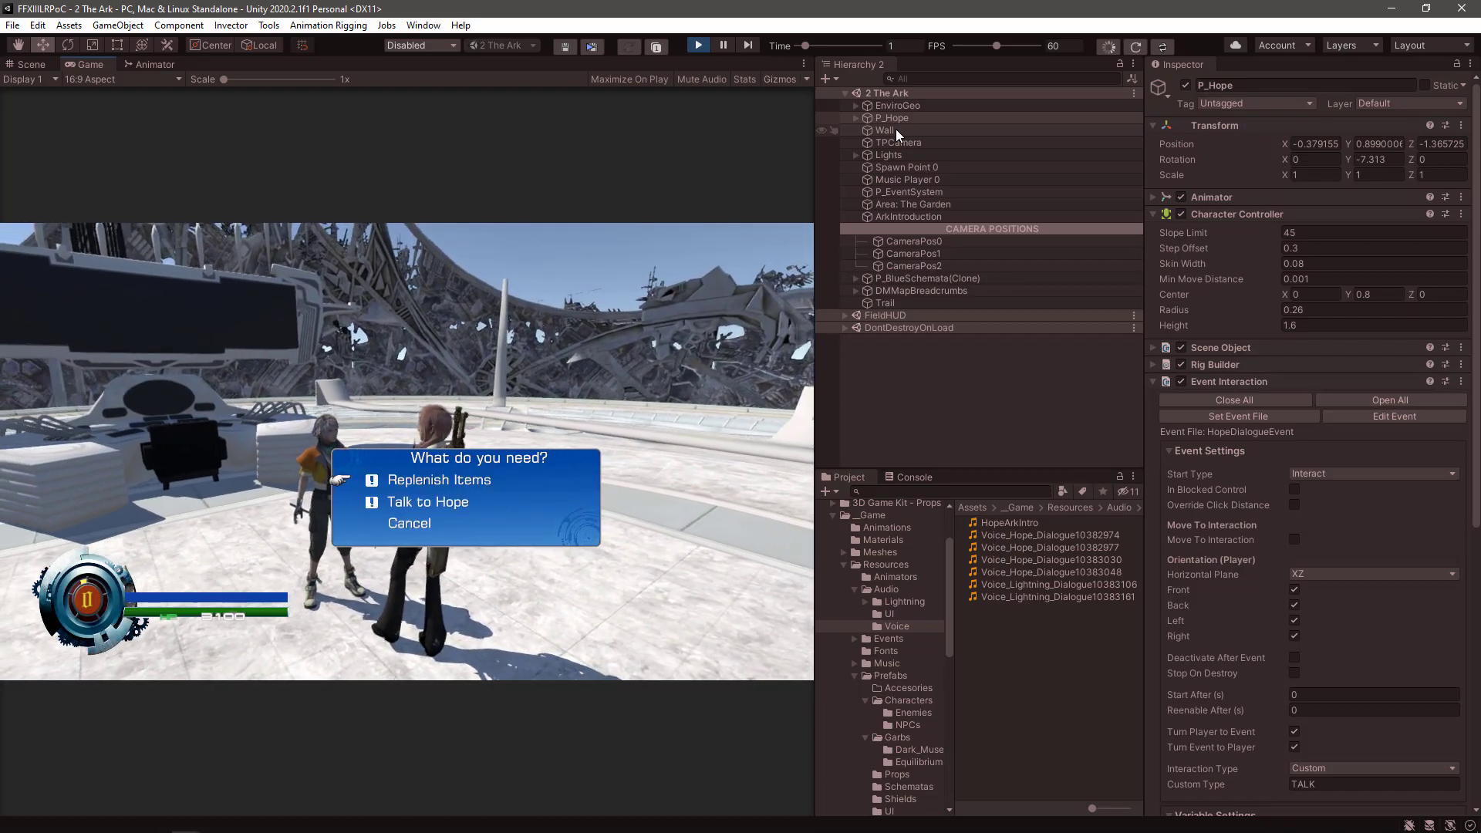
key("Down")
key("Down")
key("Return")
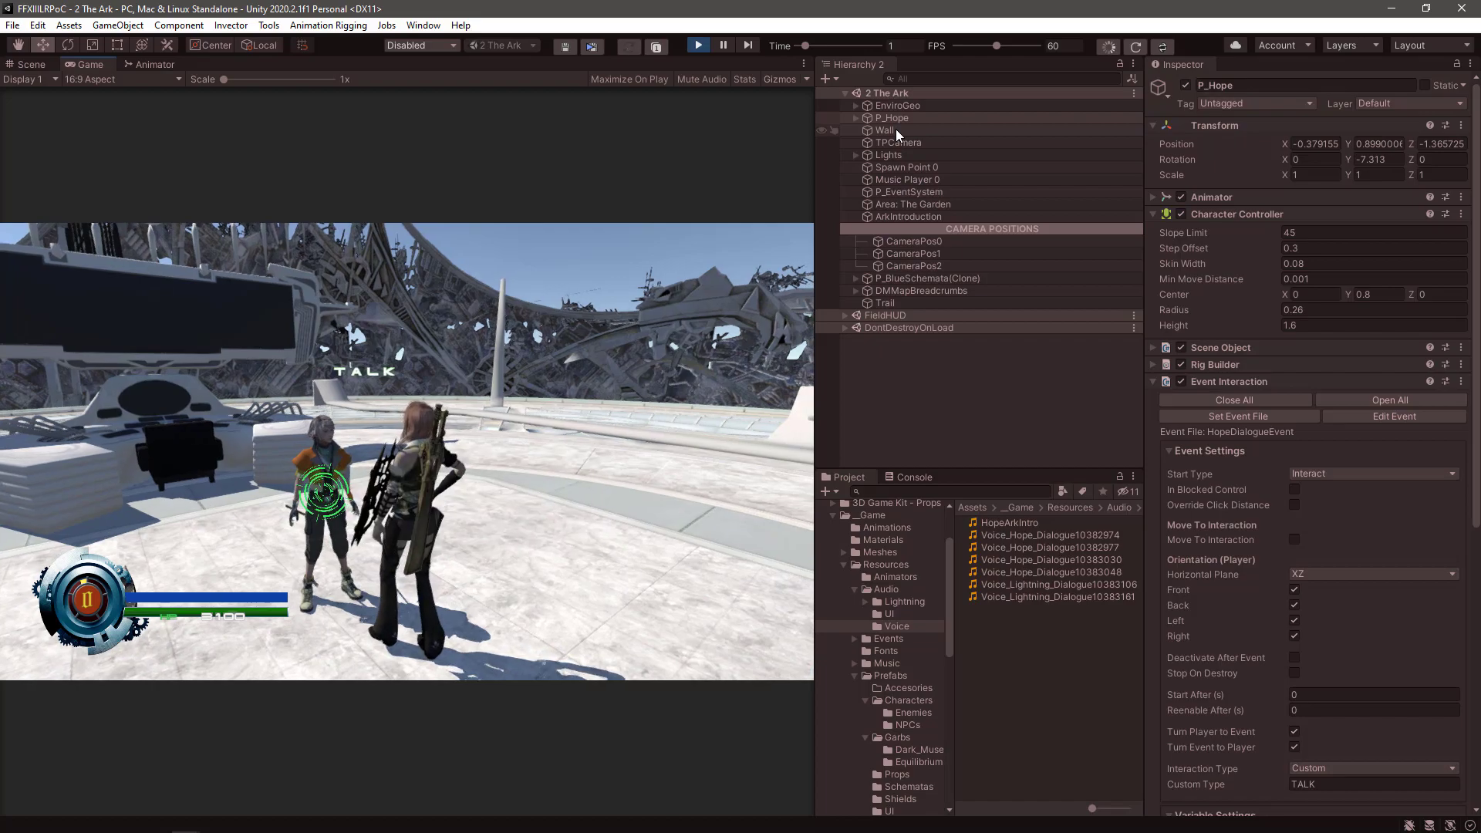
key("ctrl+p")
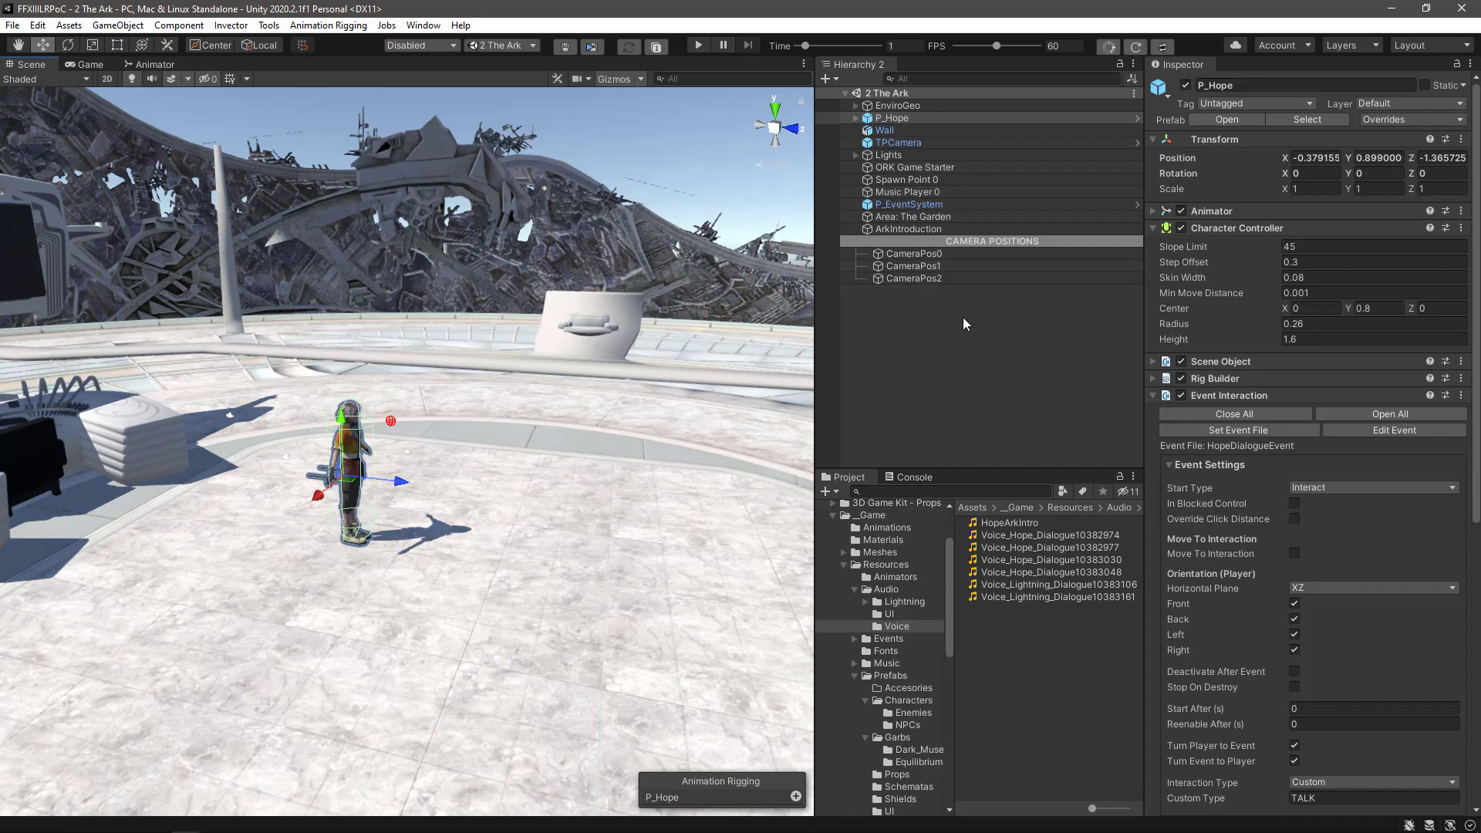
- Reopen HopeDialogueEvent from P_Hope and insert a Wait node between Call Global Event and the "What do you need?" Show Dialogue
left_click(1379, 430)
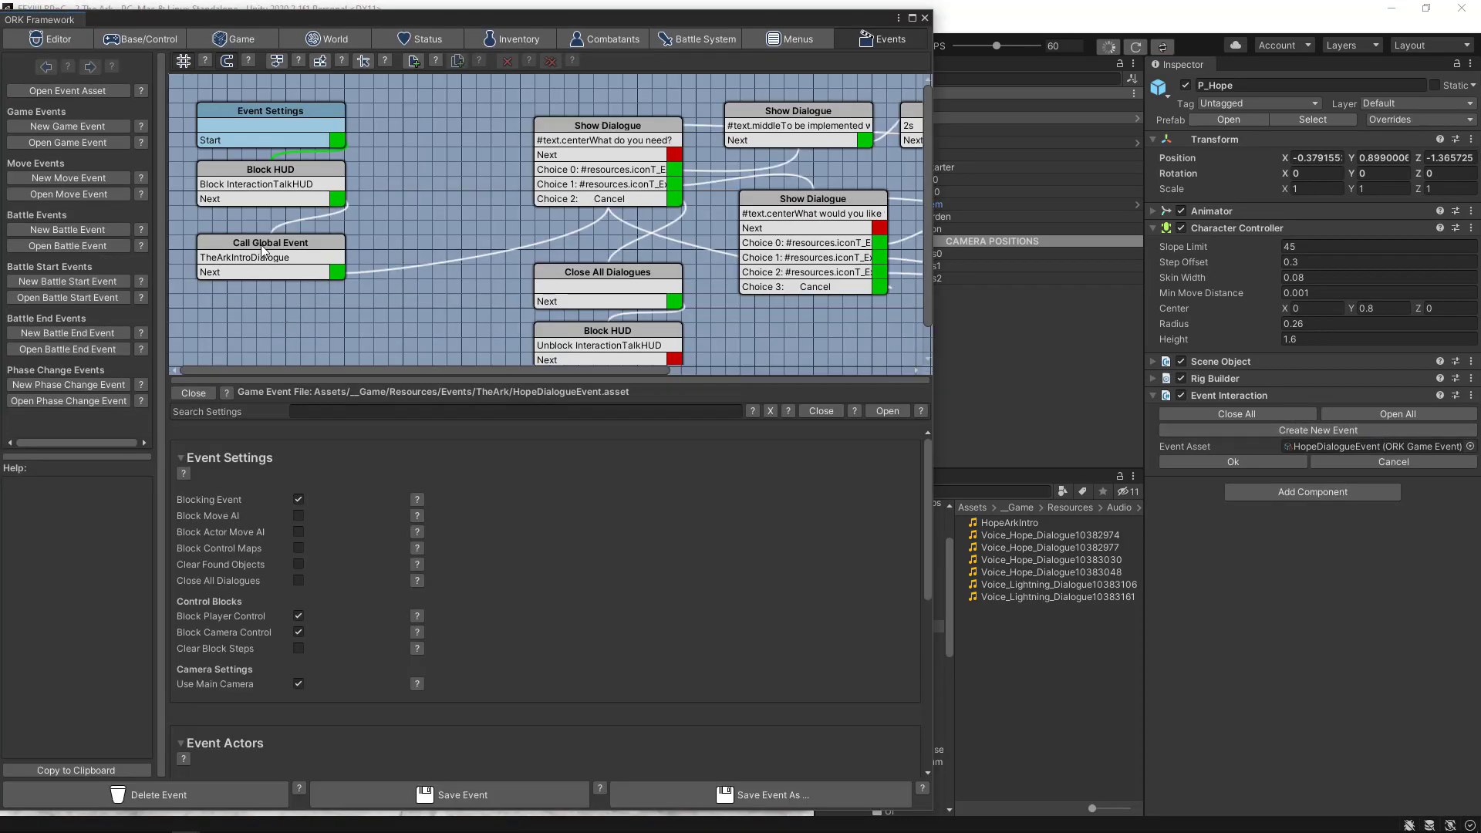
right_click(252, 307)
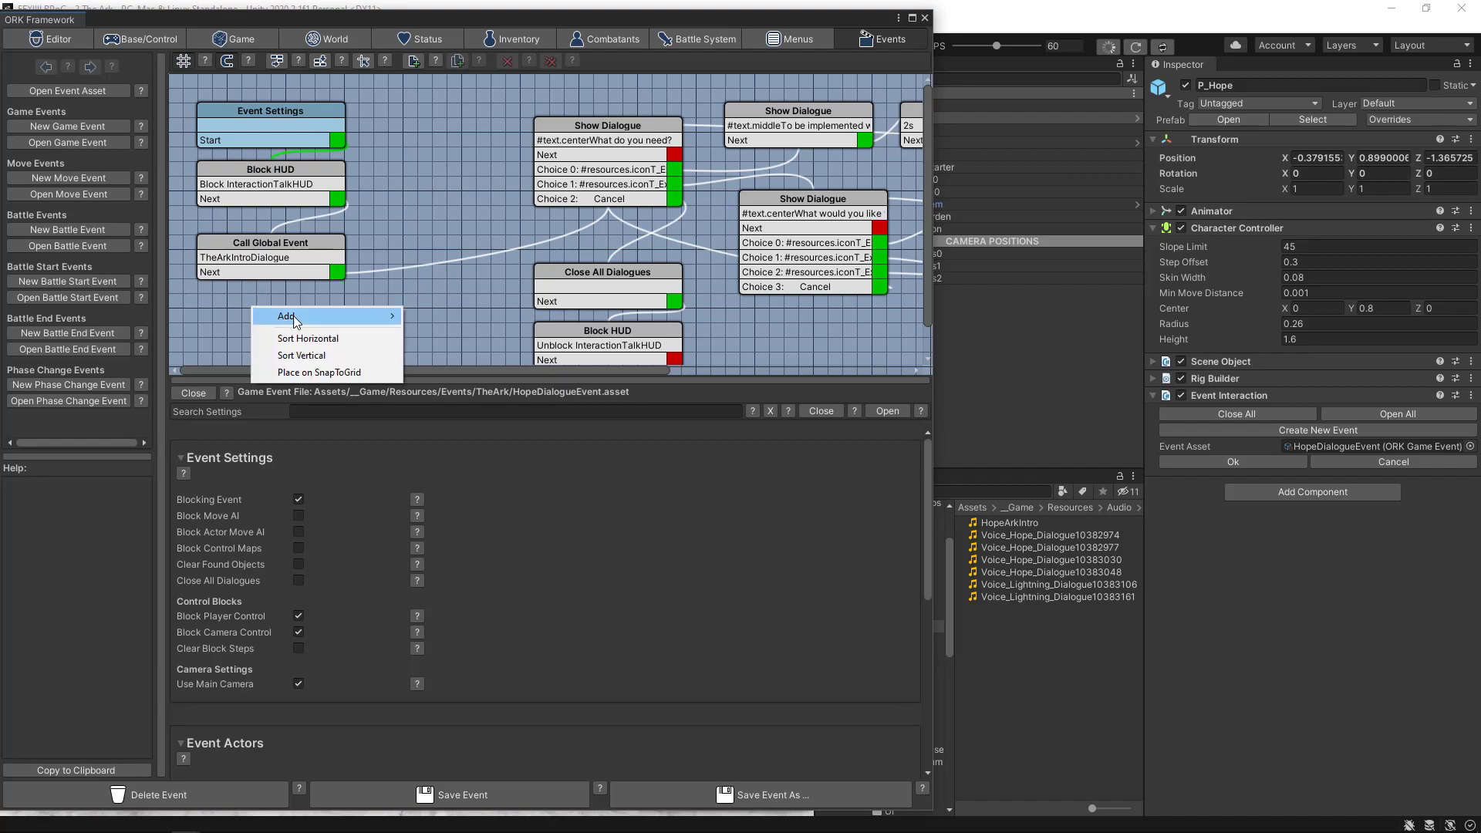
mouse_move(317, 316)
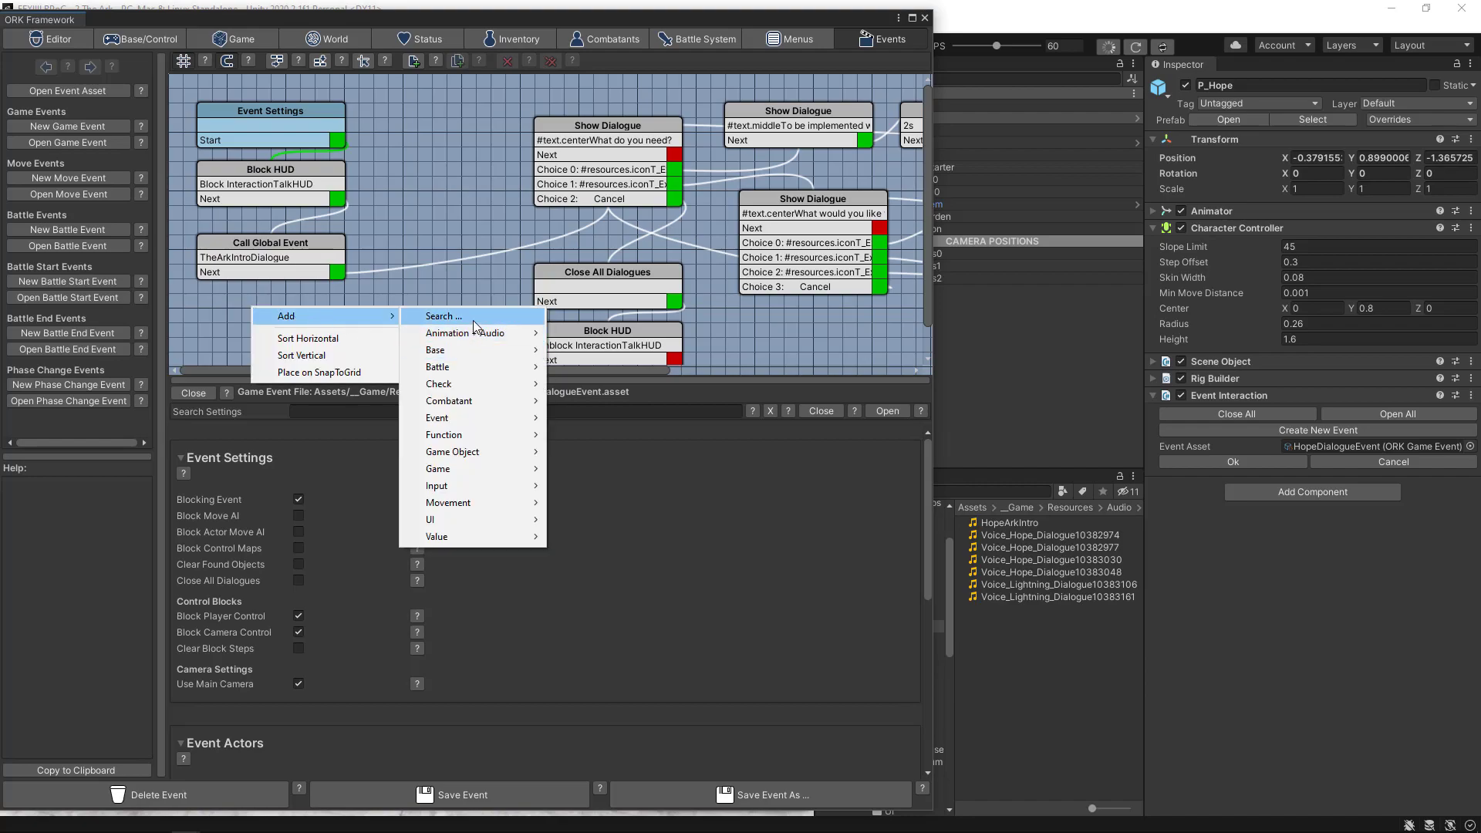
mouse_move(470, 350)
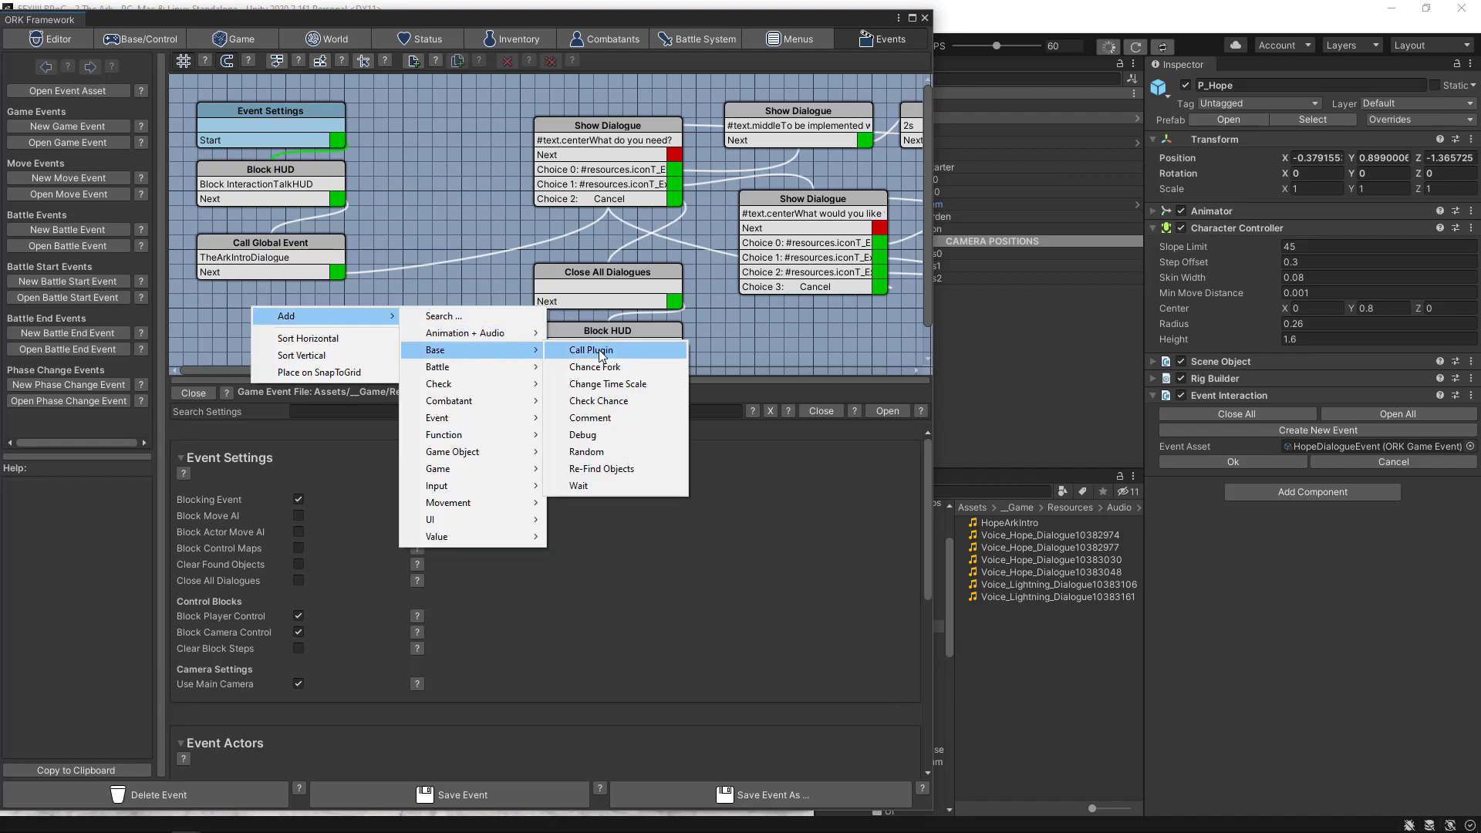
left_click(571, 487)
left_click_drag(322, 312, 571, 124)
left_click(340, 277)
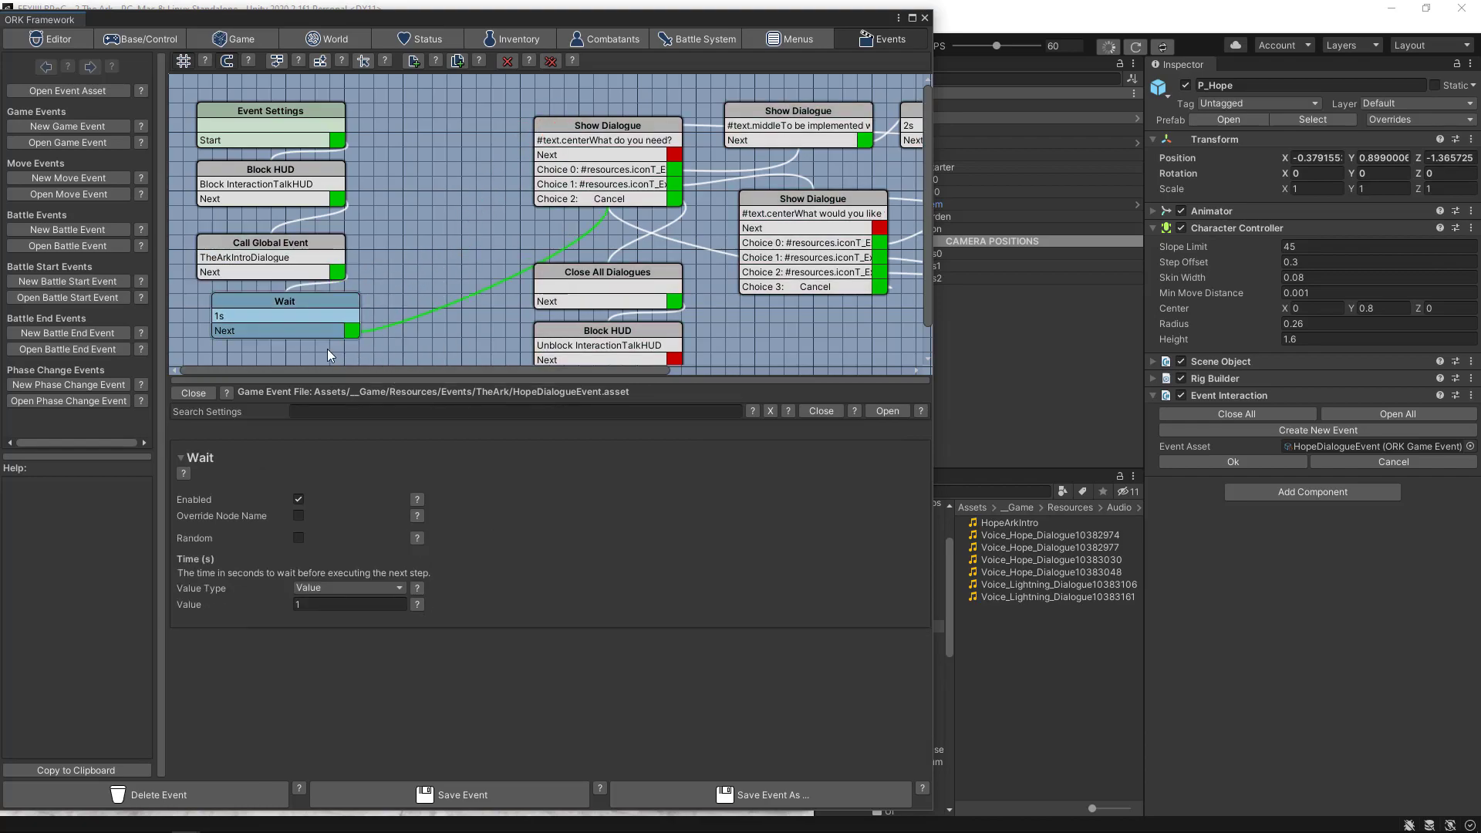
- Set the Wait node's time to 5 seconds and save the event
left_click(390, 604)
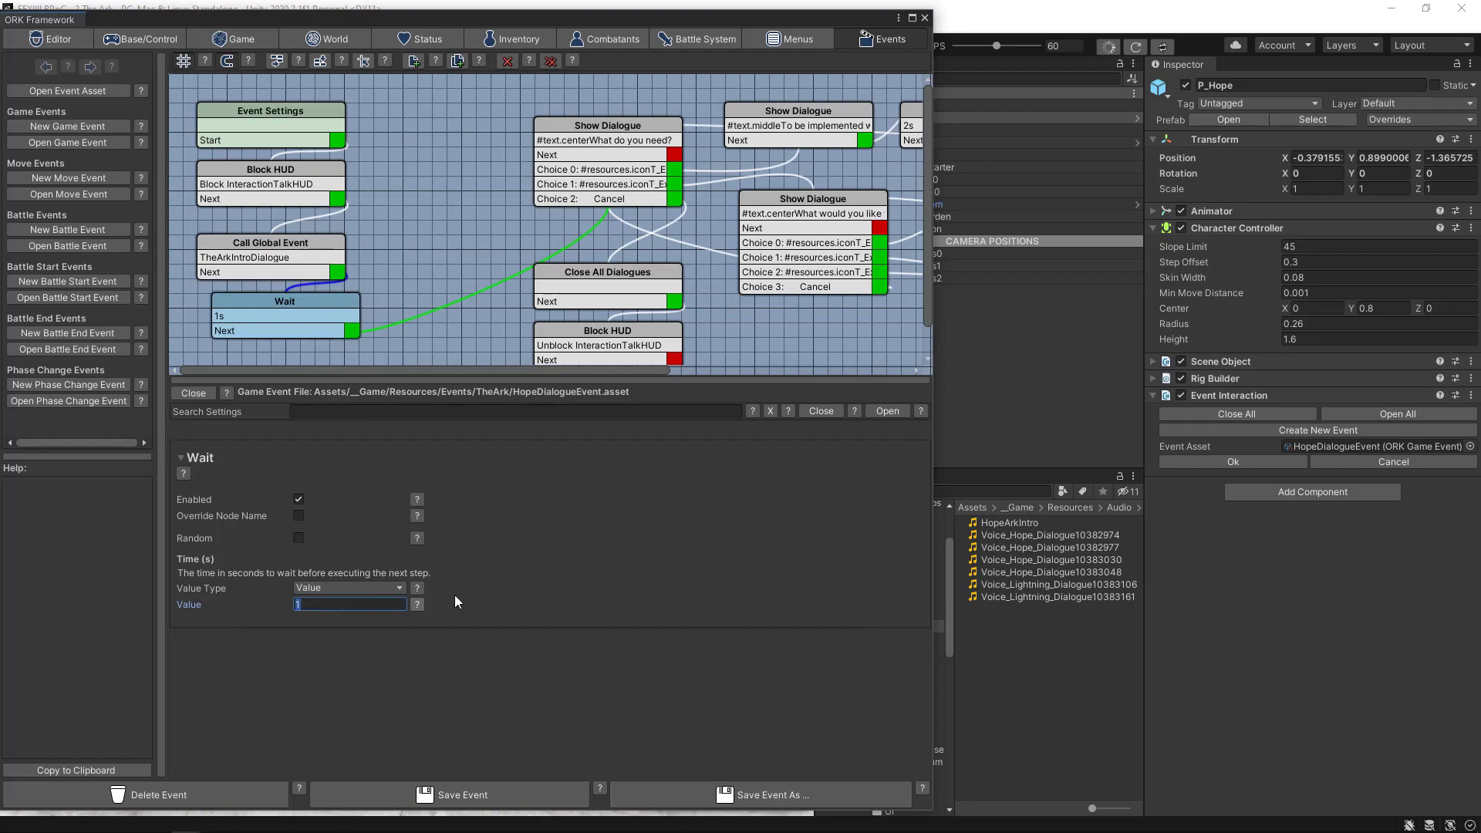
type("5")
left_click(483, 782)
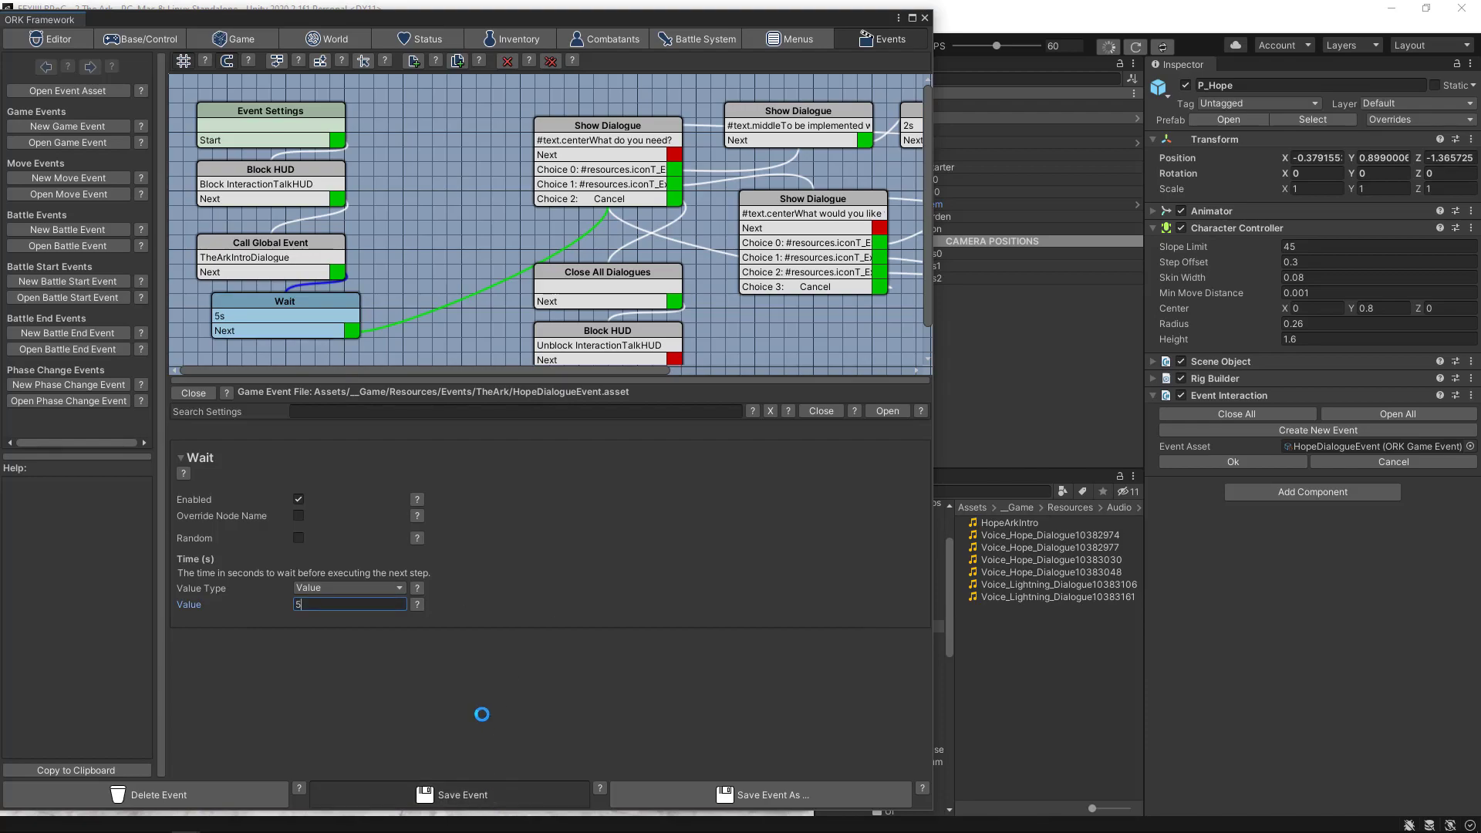
- Close the event editor, widen the Scene view slightly and make the Project window taller
left_click(924, 17)
left_click_drag(819, 365, 854, 363)
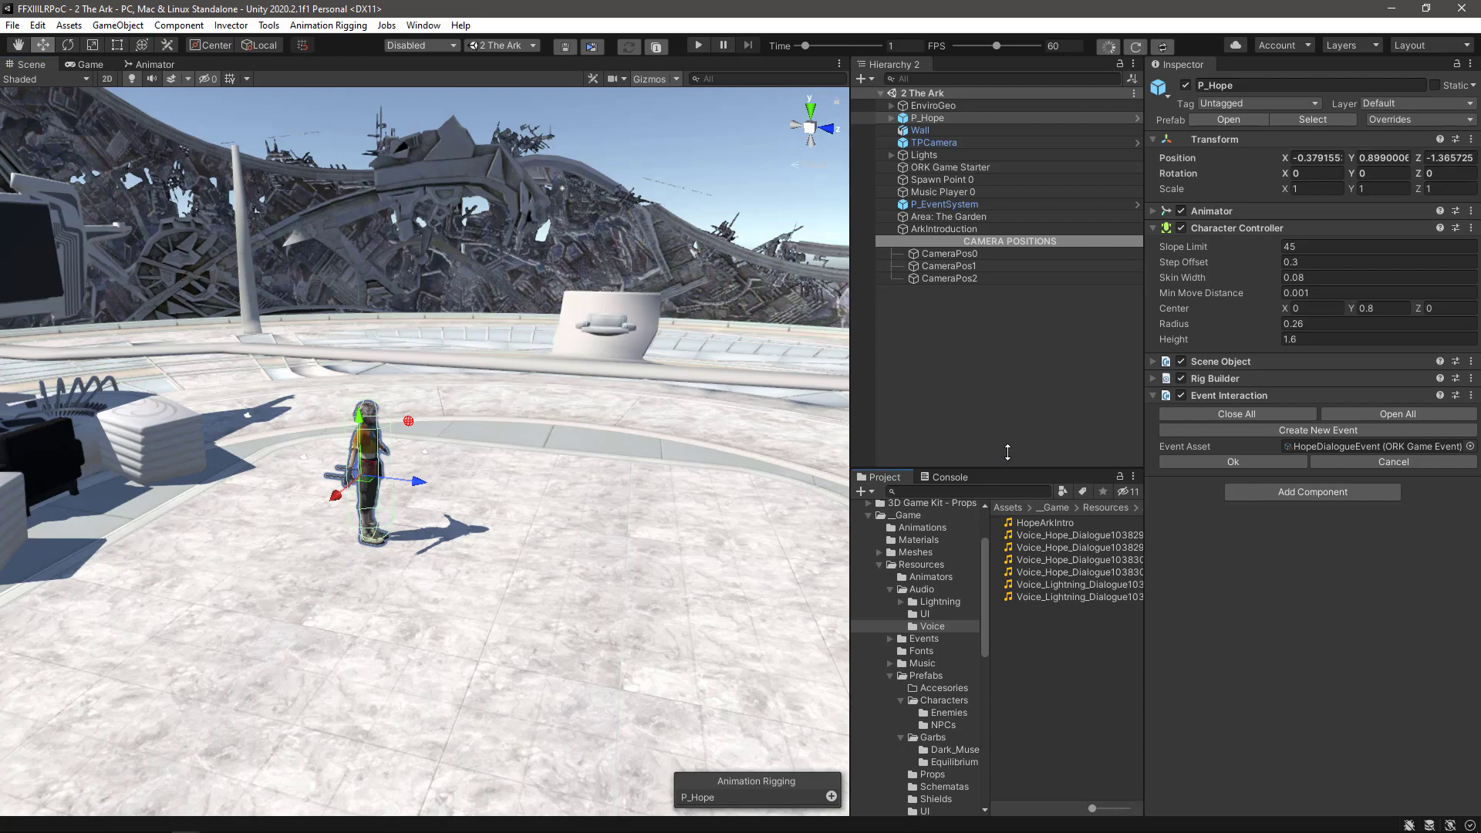
left_click_drag(1007, 469, 1007, 403)
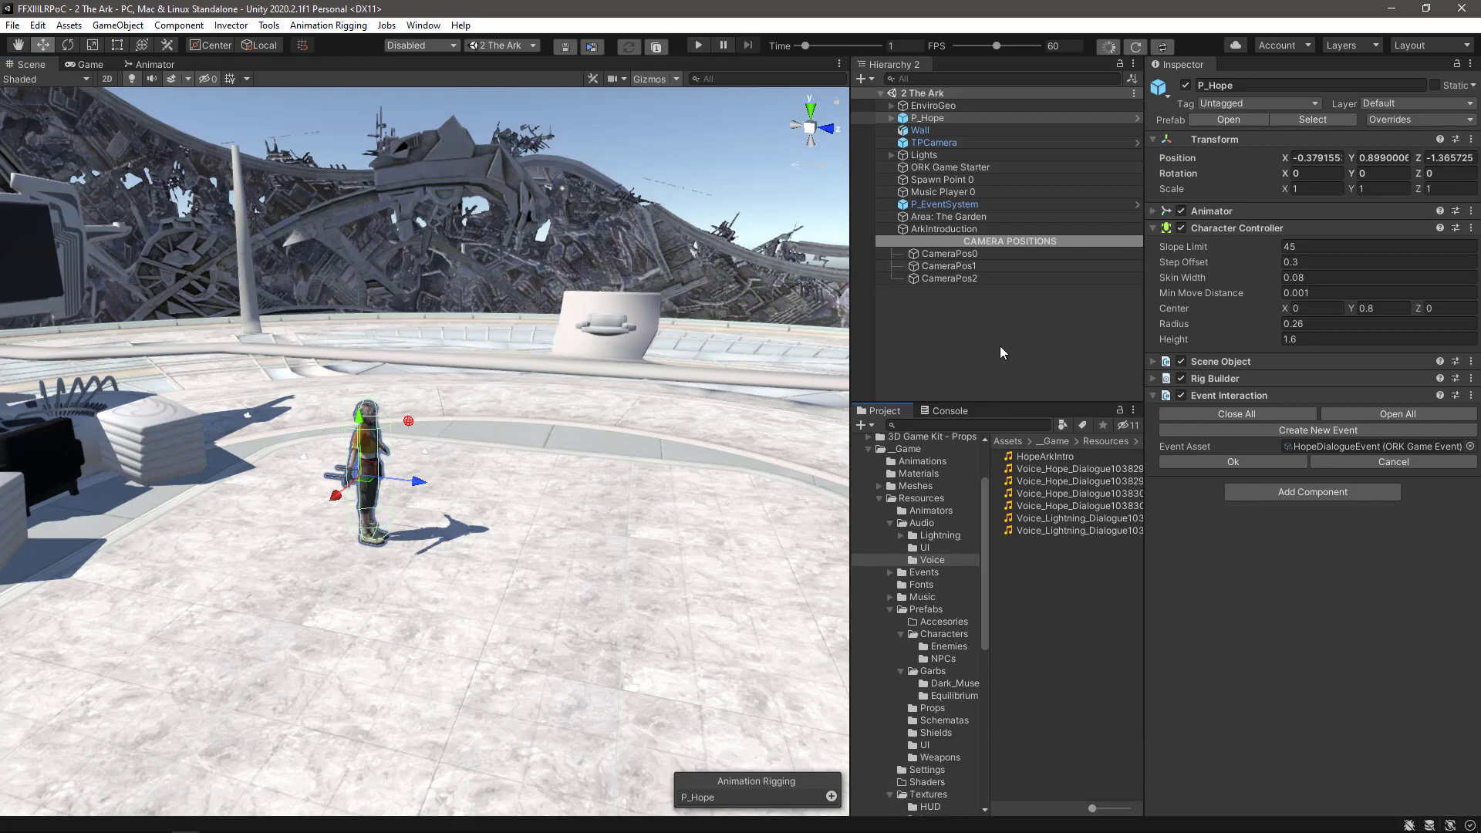